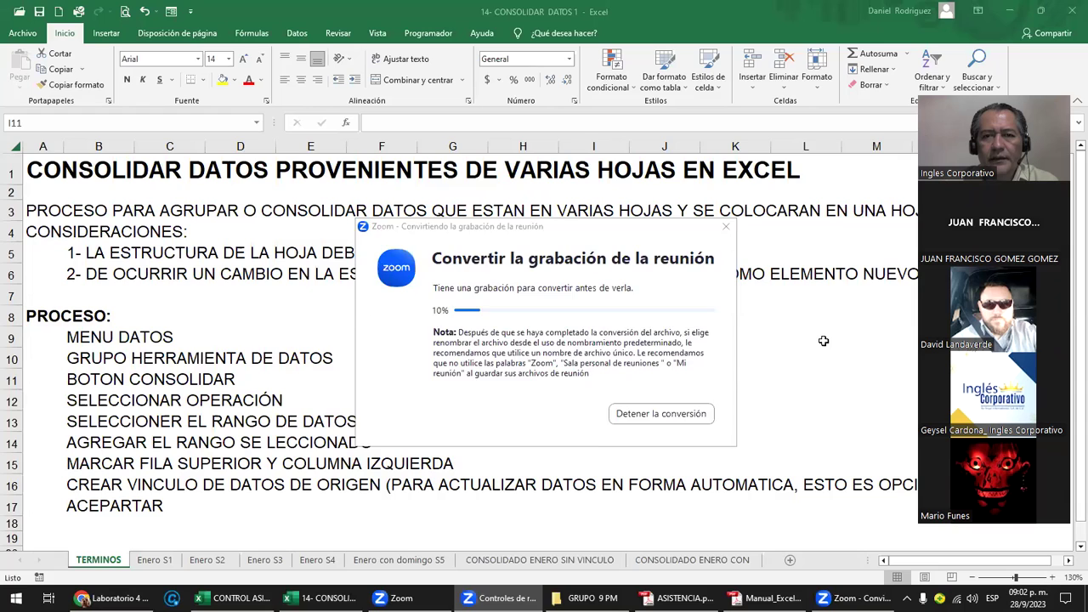
- Bring the ASISTENCIA.pdf attendance slide to the front in Adobe Reader, leaving the Excel workbook open
{"action": "left_click", "coordinate": [593, 379]}
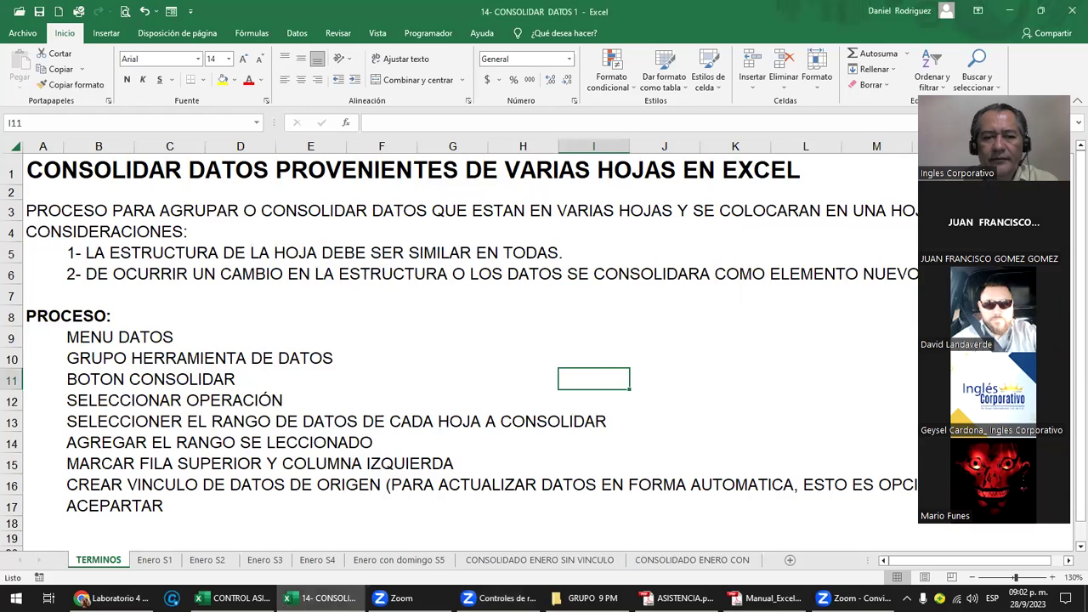
{"action": "left_click", "coordinate": [677, 597]}
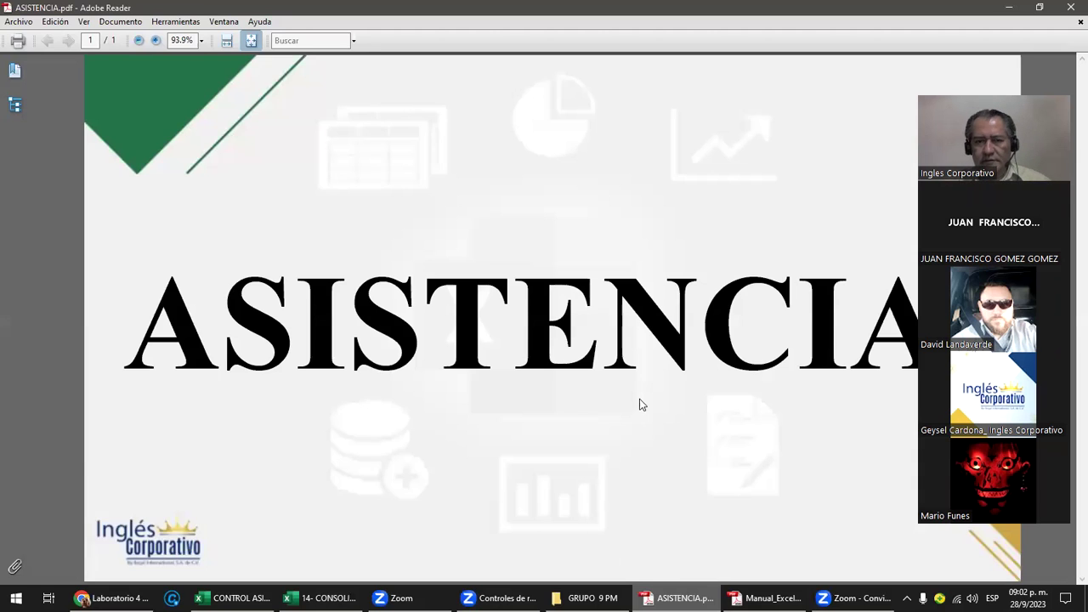
- Switch to Manual_Excel_Intermedio.pdf and scroll its contents to Semana 3–4 and Consolidar datos (page 96)
{"action": "key", "text": "ctrl+Tab"}
{"action": "scroll", "coordinate": [639, 399], "scroll_direction": "down", "scroll_amount": 5}
{"action": "scroll", "coordinate": [639, 398], "scroll_direction": "down", "scroll_amount": 5}
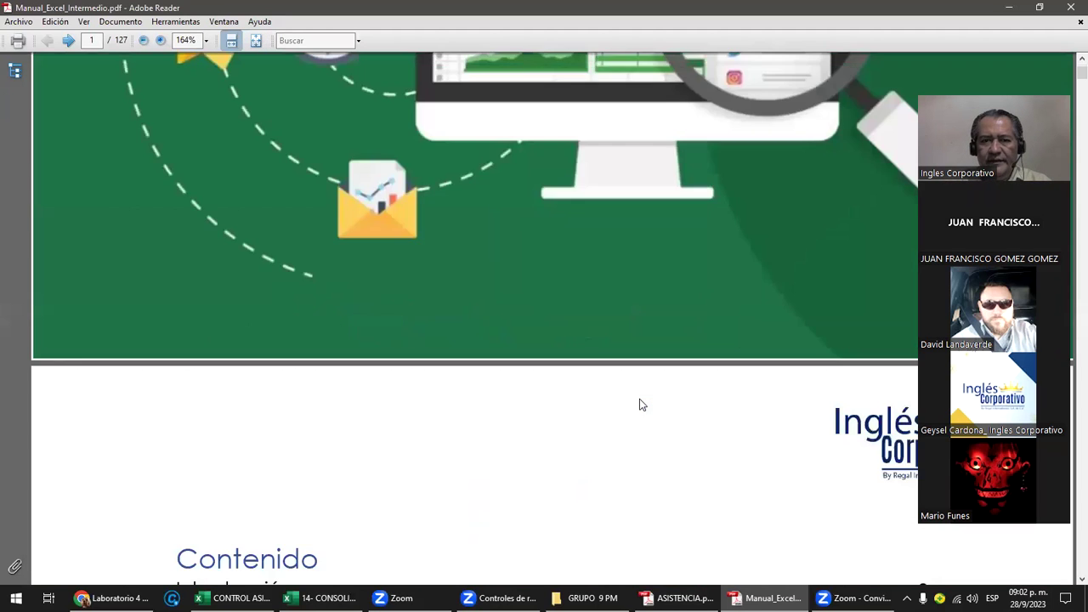
{"action": "scroll", "coordinate": [639, 399], "scroll_direction": "down", "scroll_amount": 5}
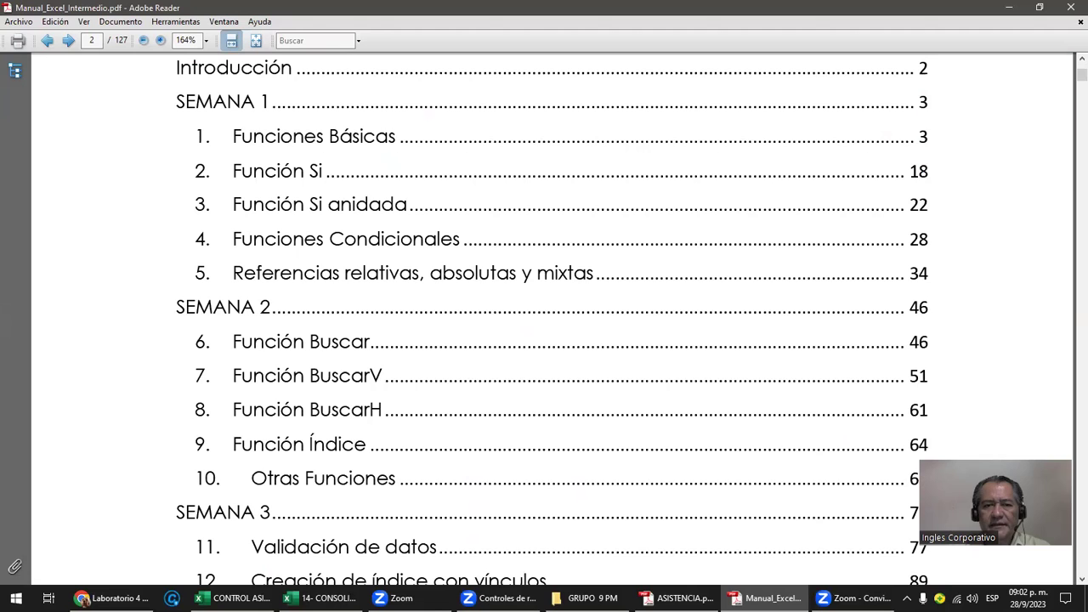
{"action": "scroll", "coordinate": [758, 372], "scroll_direction": "down", "scroll_amount": 5}
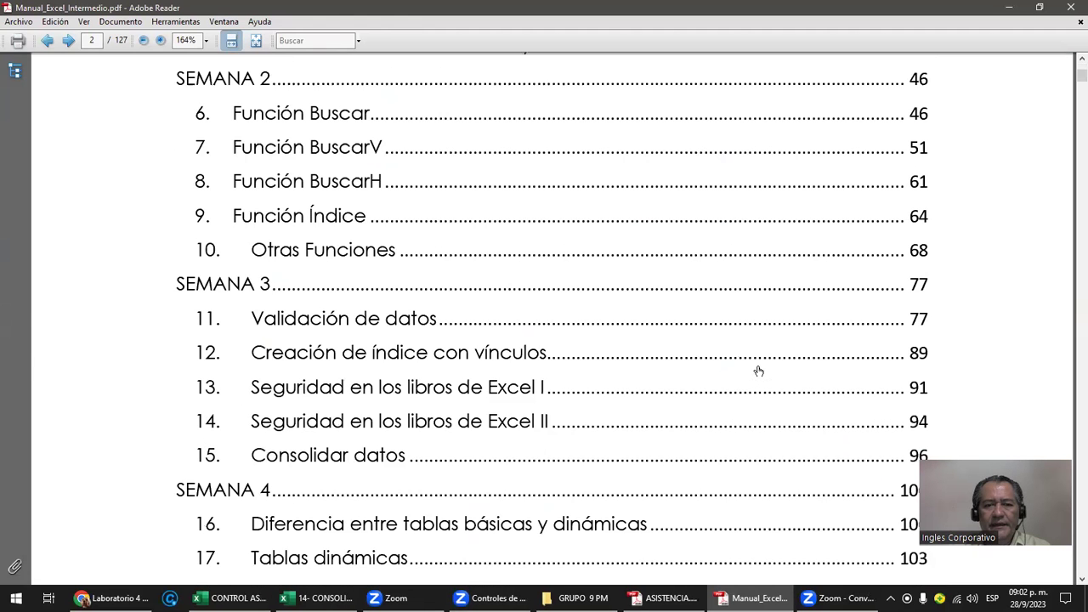
{"action": "scroll", "coordinate": [758, 372], "scroll_direction": "down", "scroll_amount": 1}
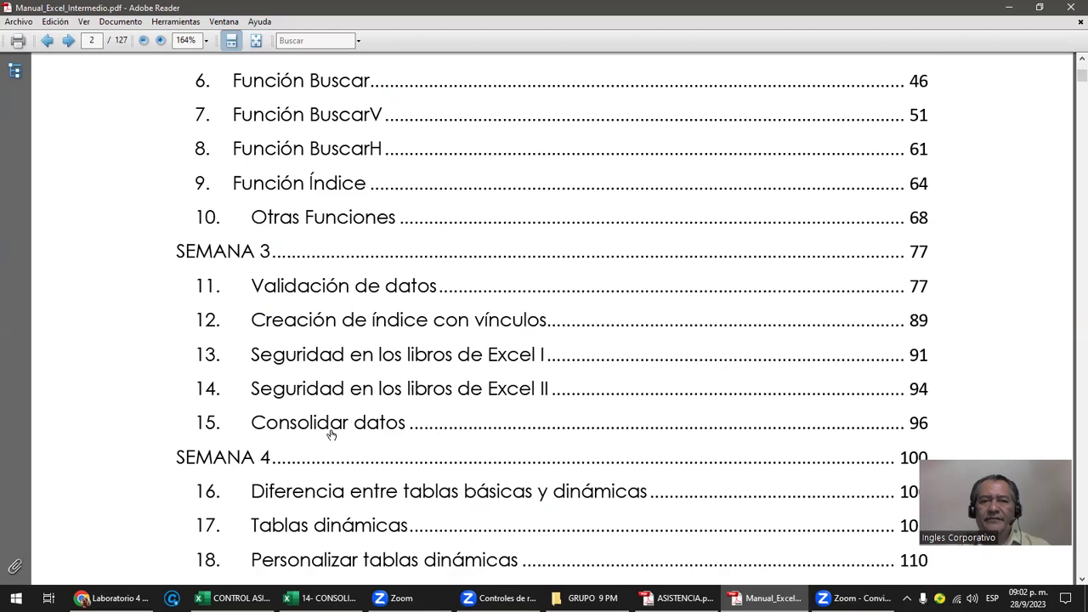
{"action": "scroll", "coordinate": [331, 433], "scroll_direction": "down", "scroll_amount": 1}
{"action": "scroll", "coordinate": [331, 433], "scroll_direction": "down", "scroll_amount": 1}
{"action": "scroll", "coordinate": [332, 434], "scroll_direction": "down", "scroll_amount": 2}
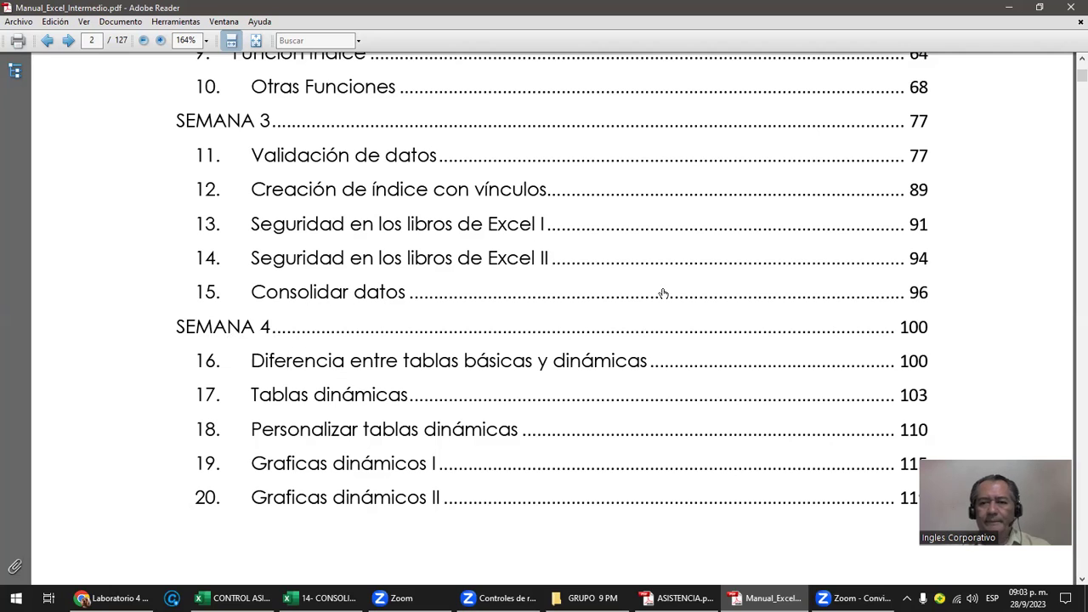
- Follow the '15. Consolidar datos' contents link to page 97
{"action": "left_click", "coordinate": [372, 295]}
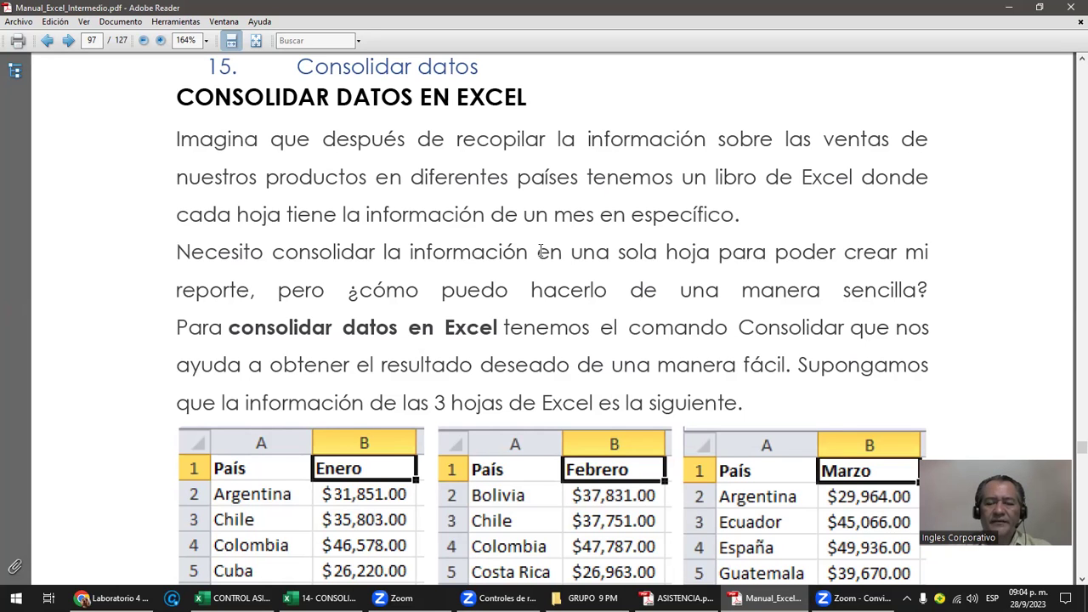
- Scroll page 97 down to the ENE, FEB and MAR sample sheet tables
{"action": "scroll", "coordinate": [539, 251], "scroll_direction": "down", "scroll_amount": 5}
{"action": "scroll", "coordinate": [539, 251], "scroll_direction": "down", "scroll_amount": 2}
{"action": "scroll", "coordinate": [539, 251], "scroll_direction": "down", "scroll_amount": 1}
{"action": "scroll", "coordinate": [539, 251], "scroll_direction": "down", "scroll_amount": 1}
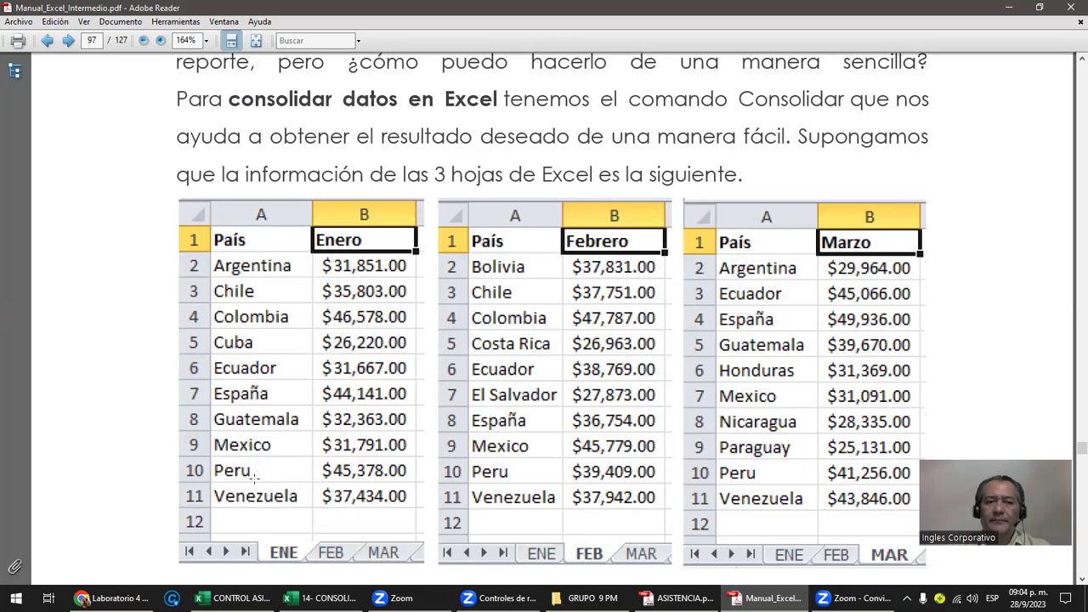
- Highlight the Enero table's country names in column A and amounts in column B
{"action": "left_click_drag", "start_coordinate": [242, 238], "coordinate": [260, 493]}
{"action": "left_click_drag", "start_coordinate": [386, 238], "coordinate": [372, 503]}
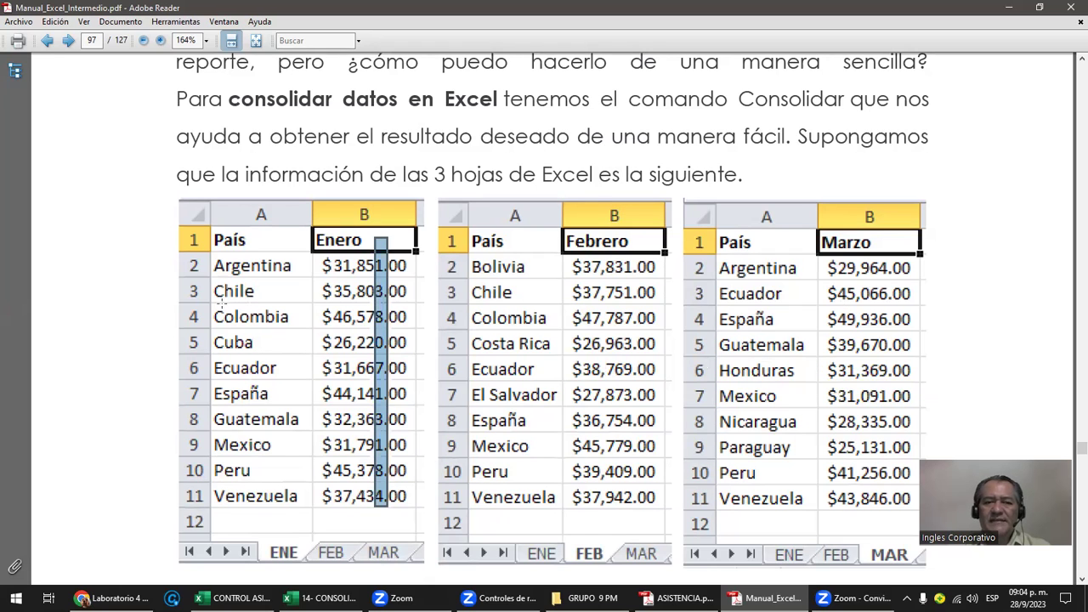
{"action": "left_click", "coordinate": [246, 272]}
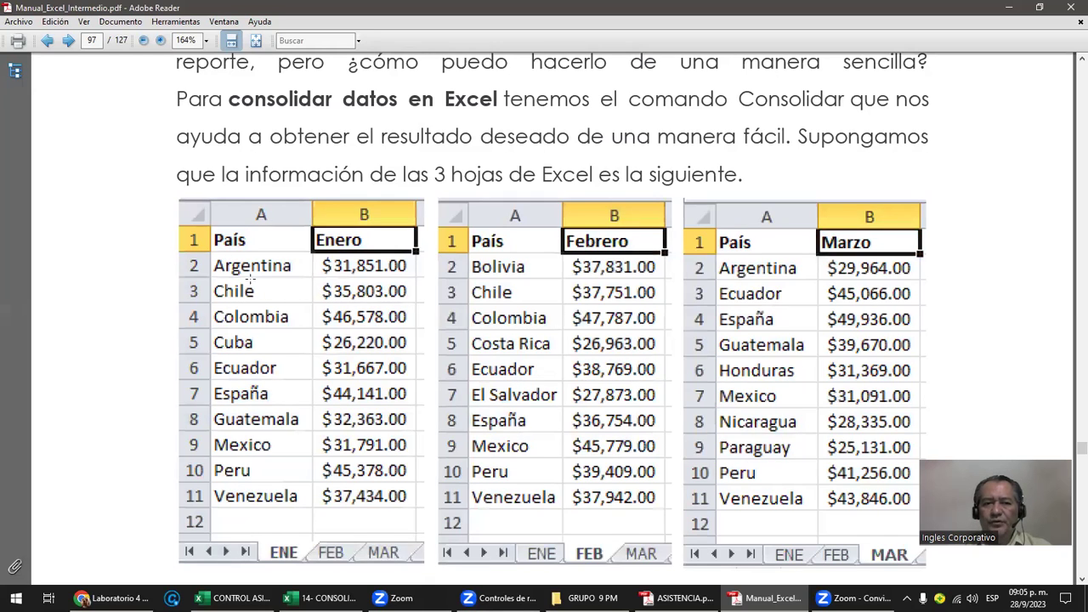
{"action": "left_click_drag", "start_coordinate": [277, 511], "coordinate": [223, 260]}
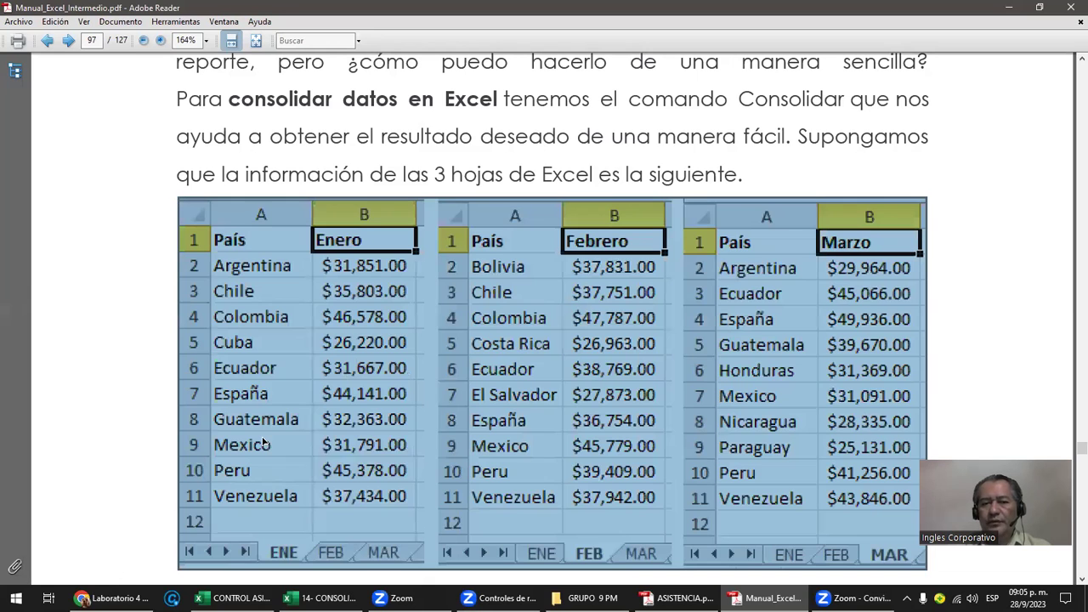
{"action": "left_click", "coordinate": [263, 442]}
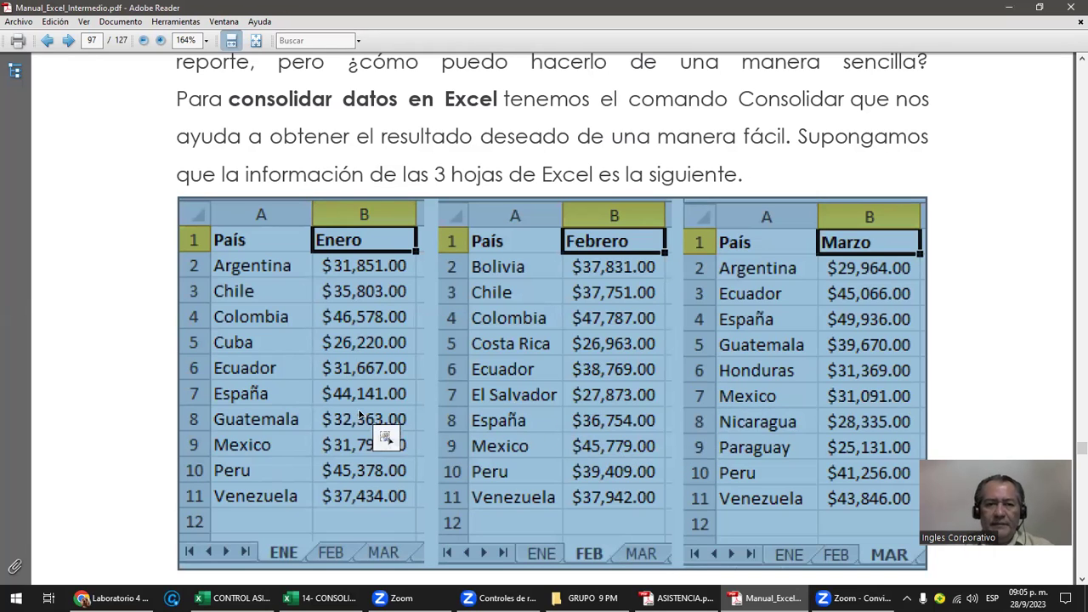
{"action": "scroll", "coordinate": [359, 414], "scroll_direction": "down", "scroll_amount": 2}
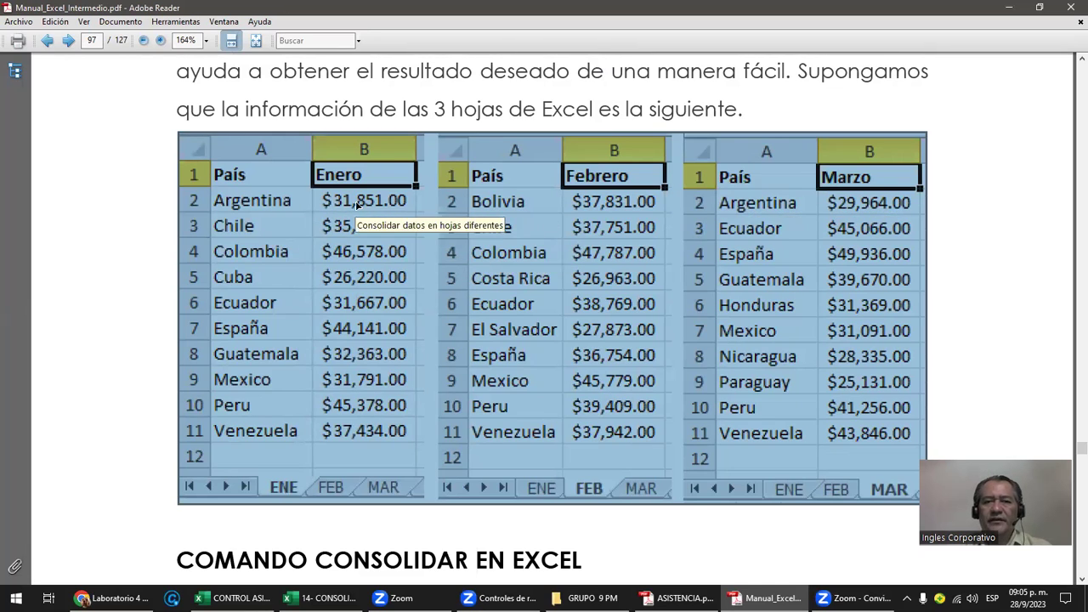
- Scroll to page 98 past the Herramientas de datos image to the Consolidar dialog screenshot
{"action": "scroll", "coordinate": [446, 379], "scroll_direction": "down", "scroll_amount": 3}
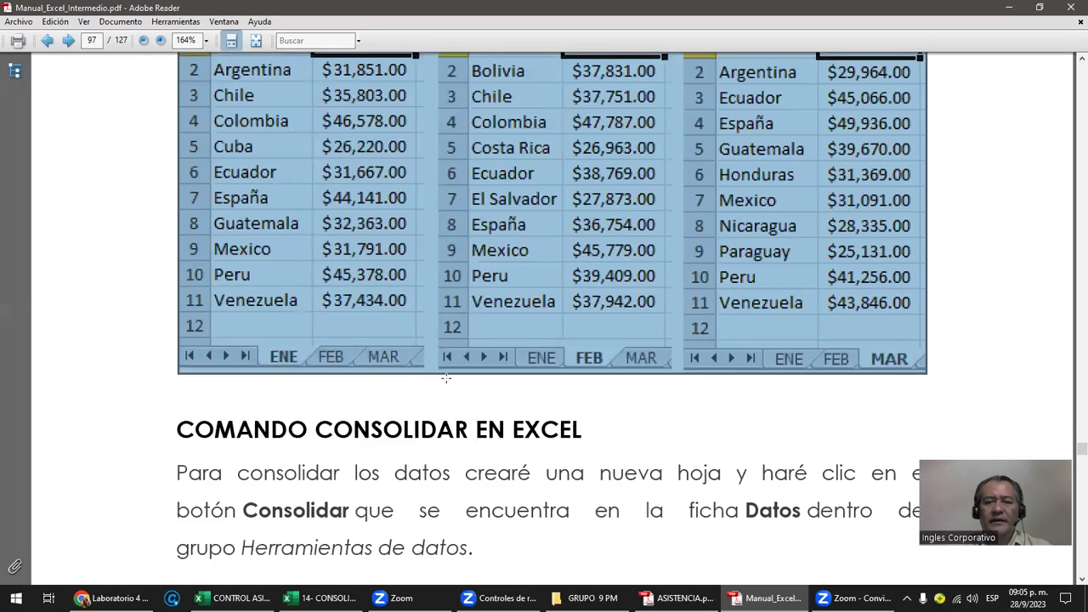
{"action": "scroll", "coordinate": [446, 378], "scroll_direction": "down", "scroll_amount": 3}
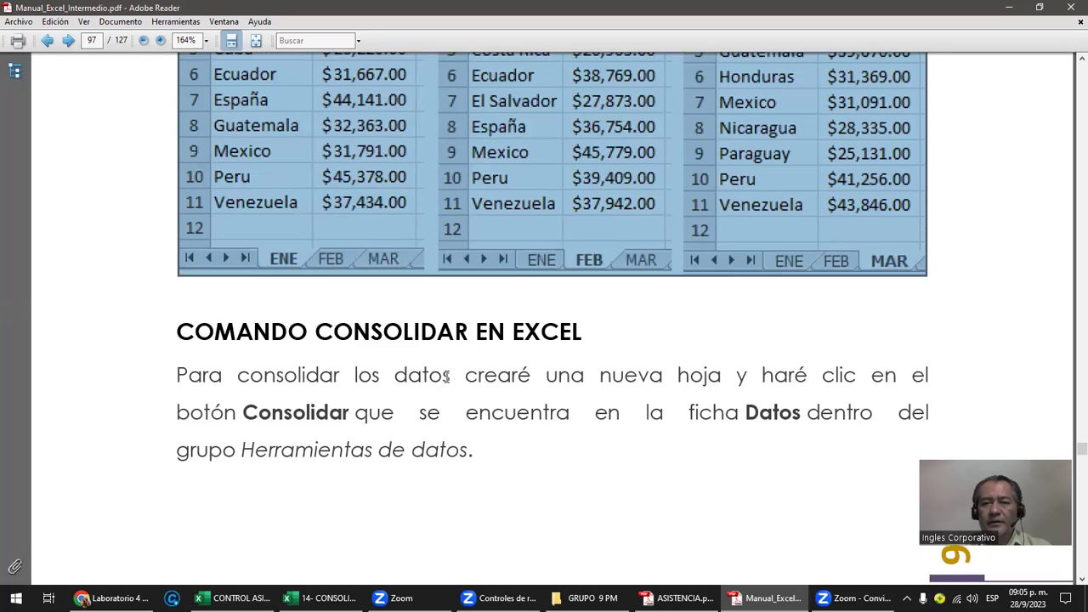
{"action": "scroll", "coordinate": [449, 384], "scroll_direction": "down", "scroll_amount": 3}
{"action": "scroll", "coordinate": [449, 384], "scroll_direction": "down", "scroll_amount": 5}
{"action": "scroll", "coordinate": [446, 378], "scroll_direction": "down", "scroll_amount": 4}
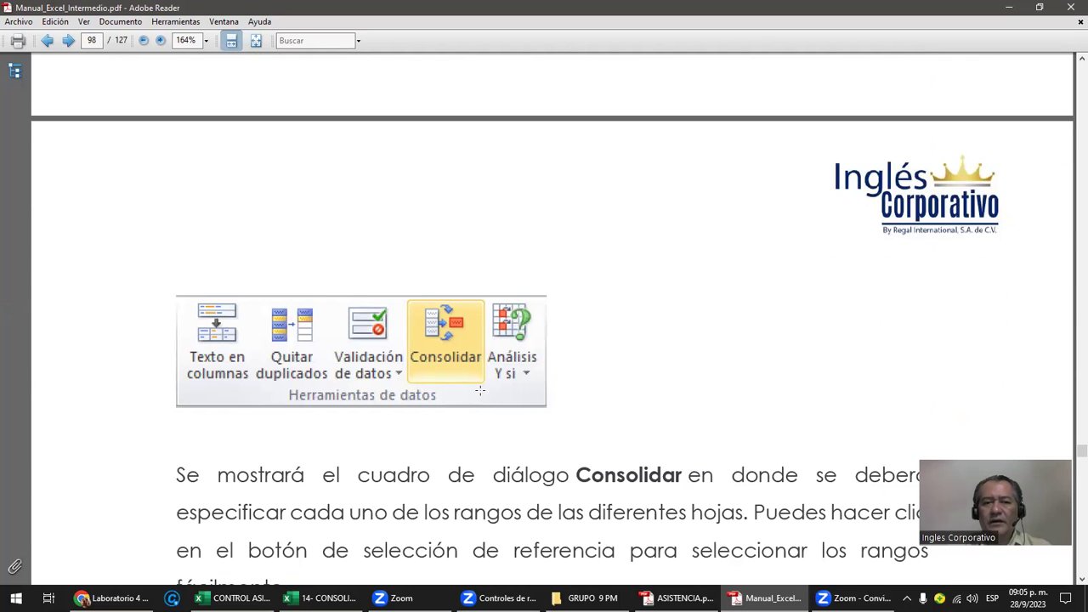
{"action": "scroll", "coordinate": [456, 350], "scroll_direction": "down", "scroll_amount": 3}
{"action": "scroll", "coordinate": [455, 351], "scroll_direction": "down", "scroll_amount": 3}
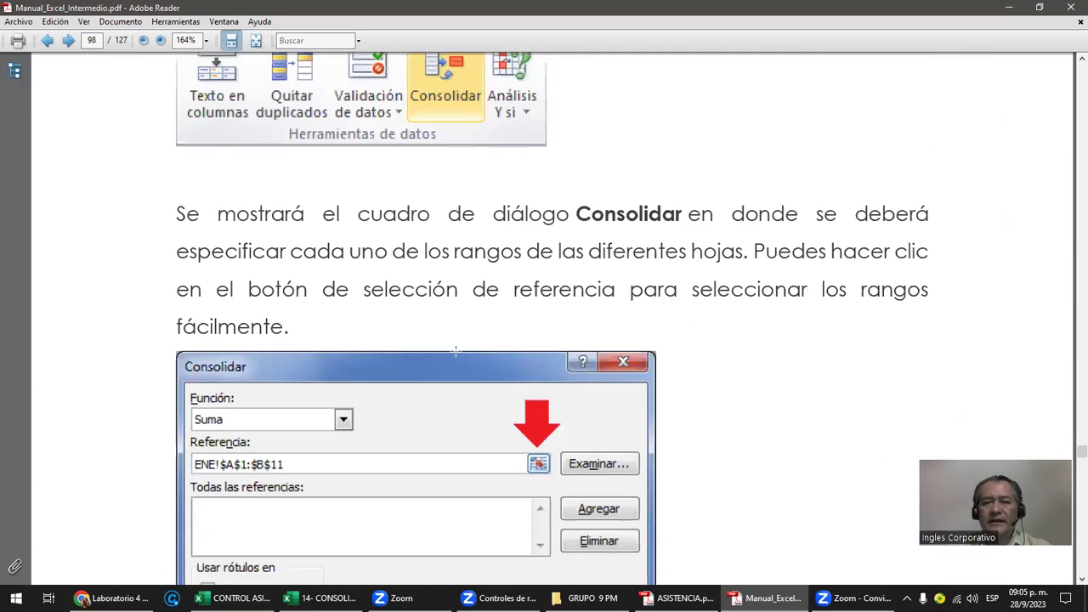
{"action": "scroll", "coordinate": [456, 351], "scroll_direction": "down", "scroll_amount": 2}
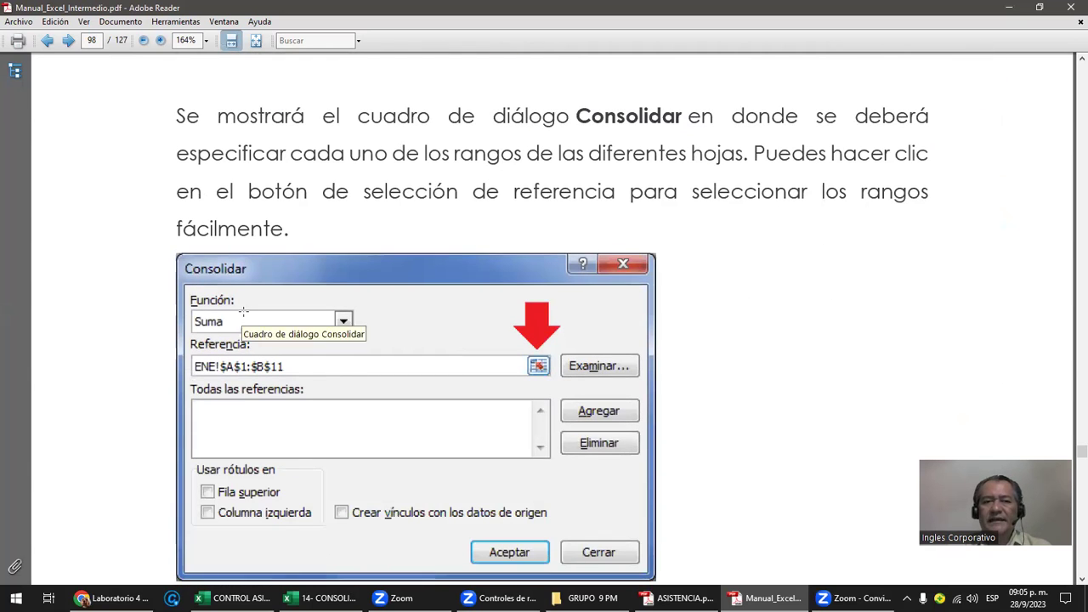
{"action": "scroll", "coordinate": [234, 322], "scroll_direction": "down", "scroll_amount": 2}
{"action": "scroll", "coordinate": [221, 255], "scroll_direction": "down", "scroll_amount": 1}
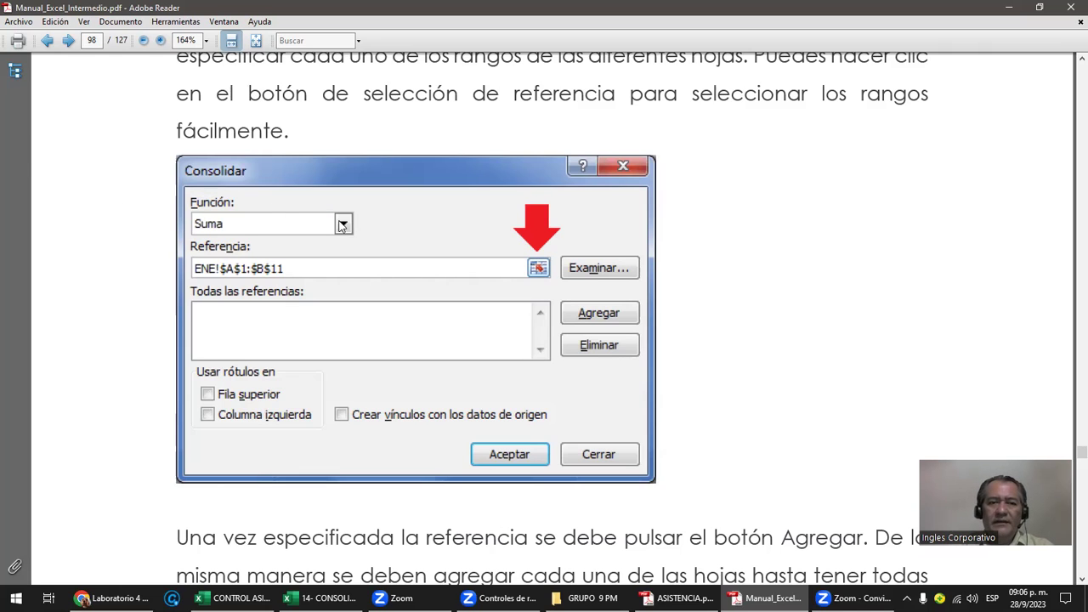
- Highlight the Suma function in the Consolidar dialog screenshot
{"action": "left_click_drag", "start_coordinate": [277, 190], "coordinate": [381, 253]}
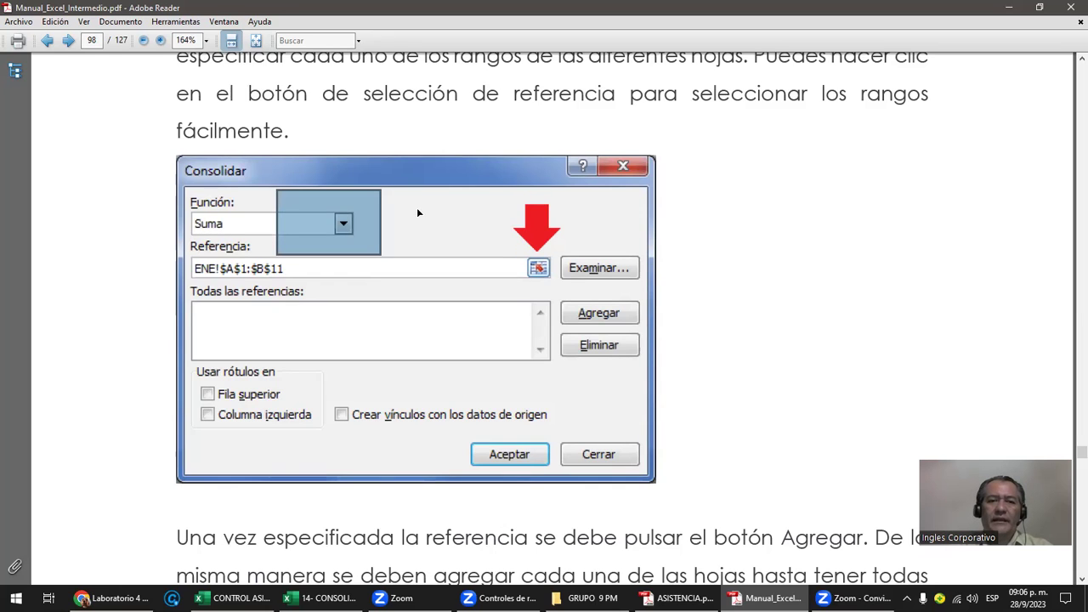
{"action": "left_click", "coordinate": [417, 207]}
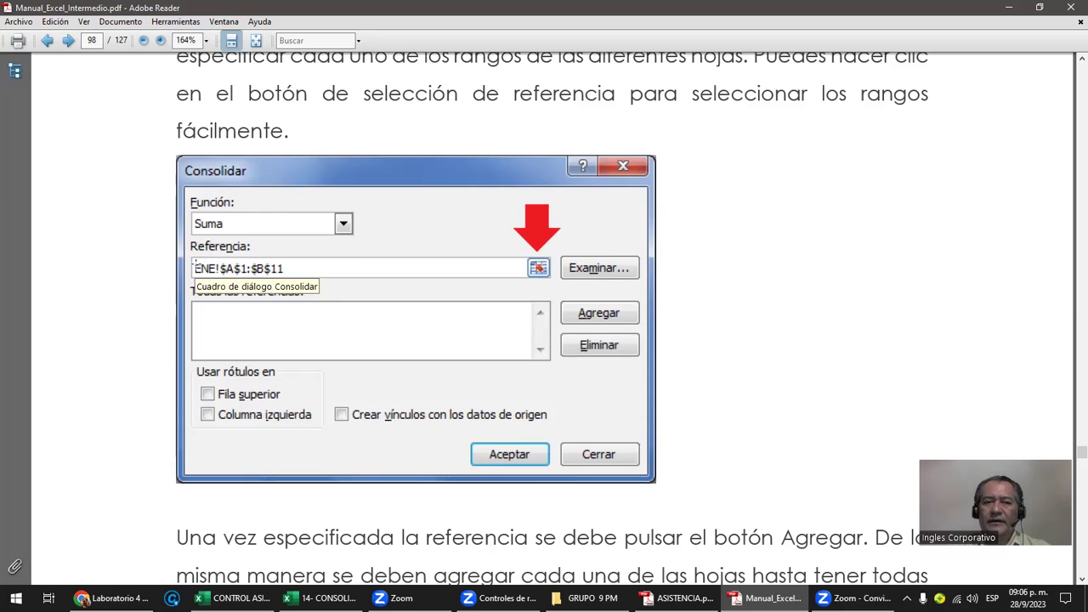
{"action": "left_click", "coordinate": [283, 269]}
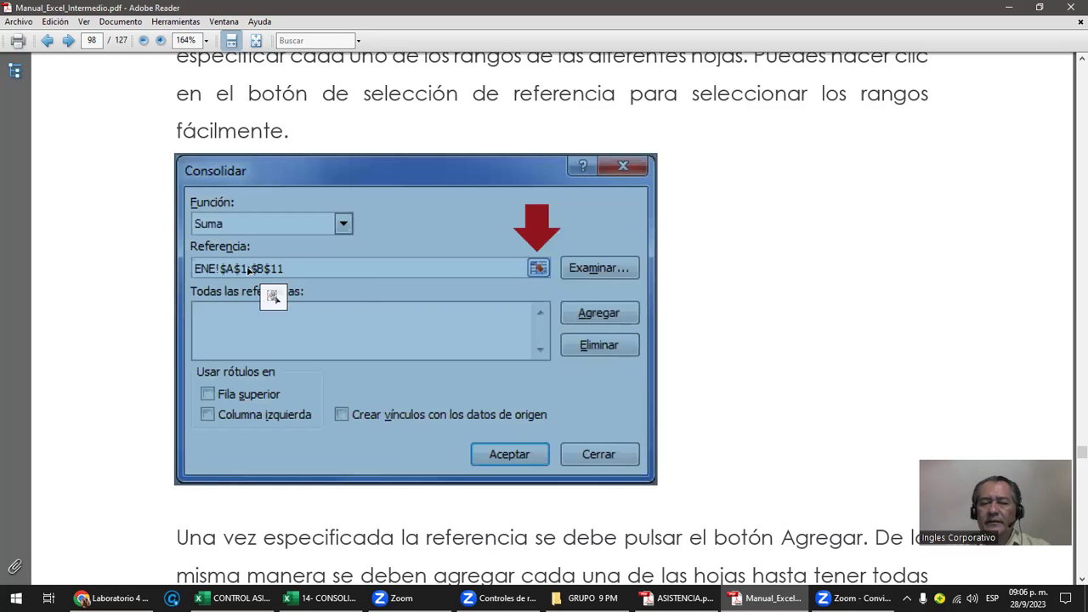
{"action": "scroll", "coordinate": [255, 272], "scroll_direction": "down", "scroll_amount": 10}
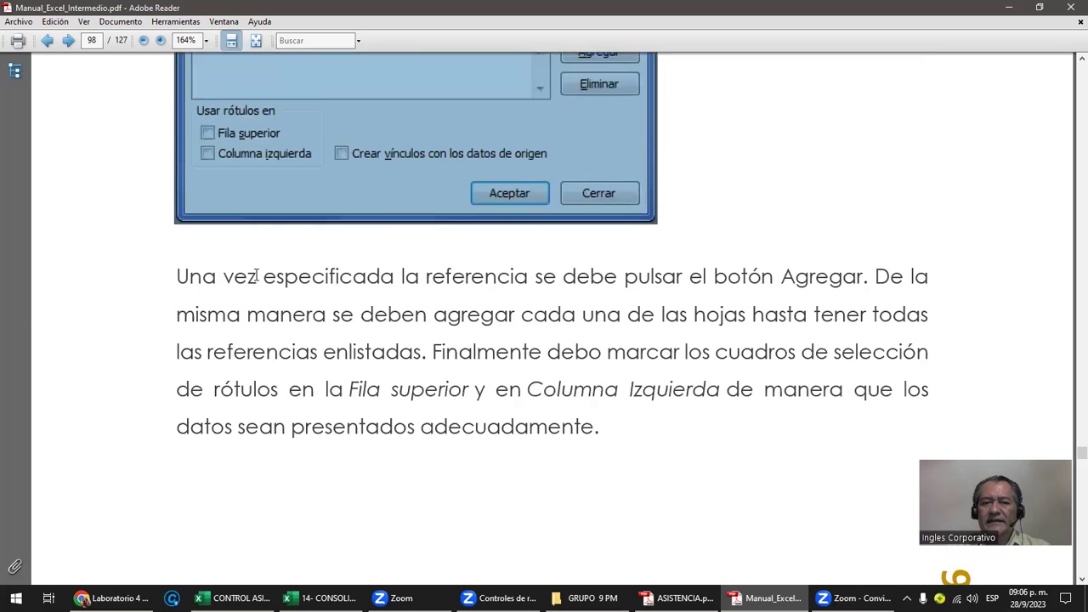
- Mark the Referencia field, the all-references list and the Usar rótulos en options in the dialog picture
{"action": "scroll", "coordinate": [263, 276], "scroll_direction": "down", "scroll_amount": 4}
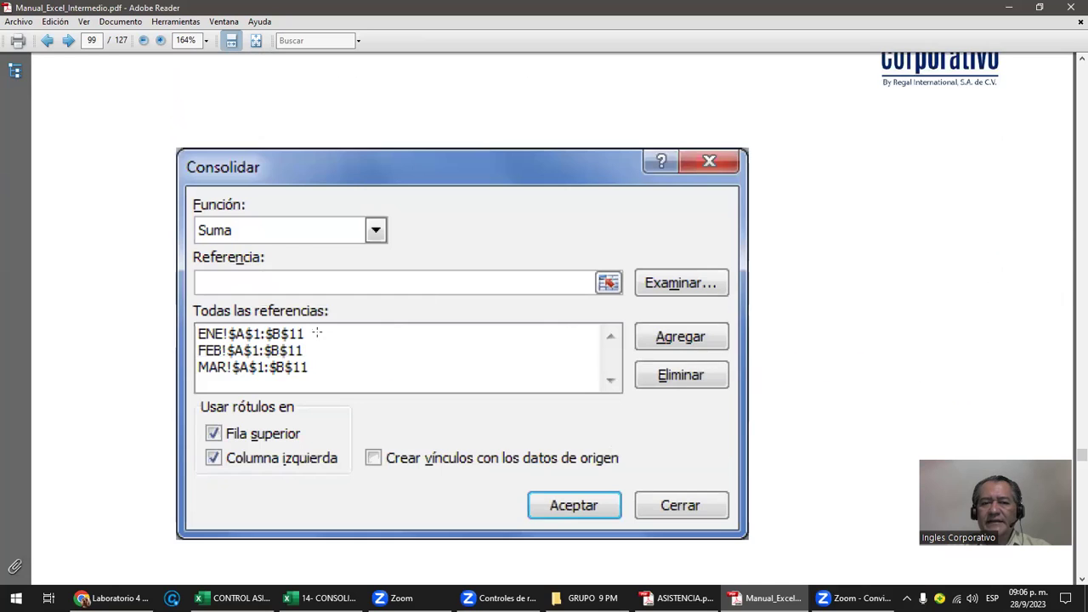
{"action": "left_click_drag", "start_coordinate": [204, 272], "coordinate": [376, 293]}
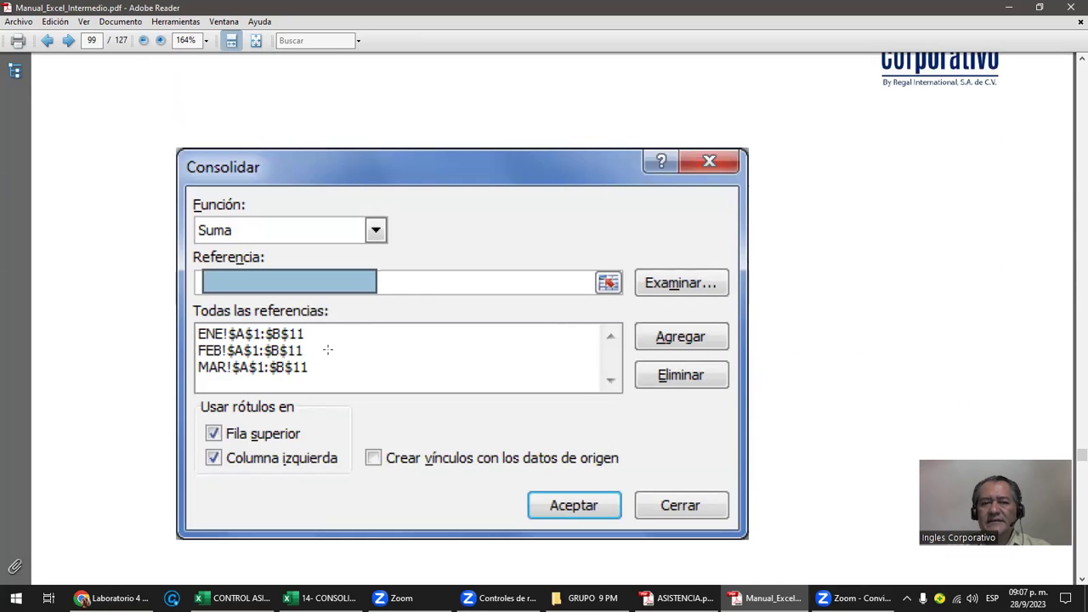
{"action": "left_click_drag", "start_coordinate": [358, 377], "coordinate": [325, 330]}
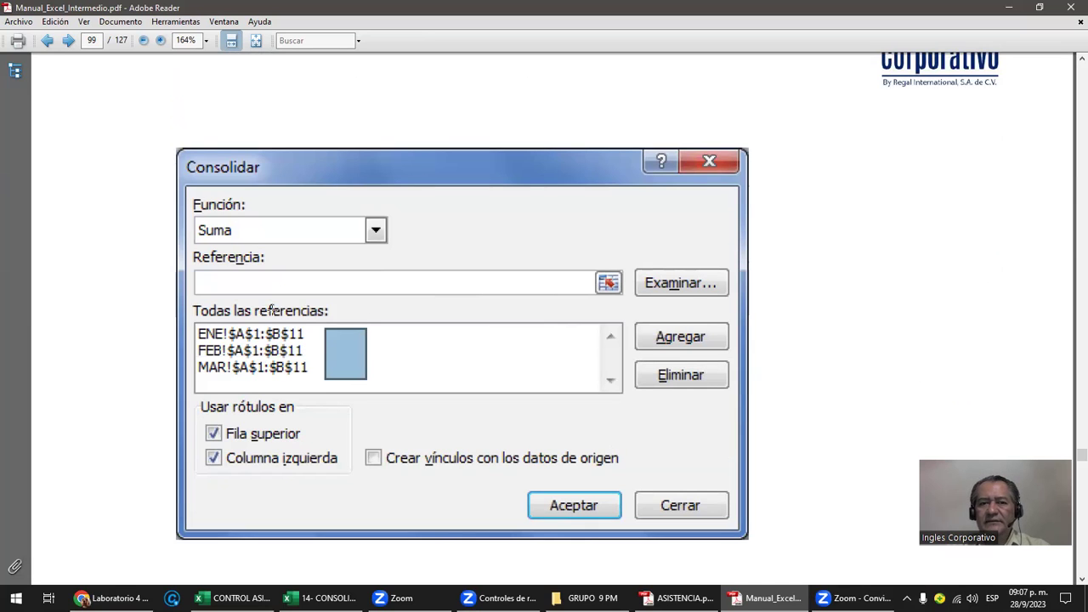
{"action": "scroll", "coordinate": [208, 204], "scroll_direction": "down", "scroll_amount": 2}
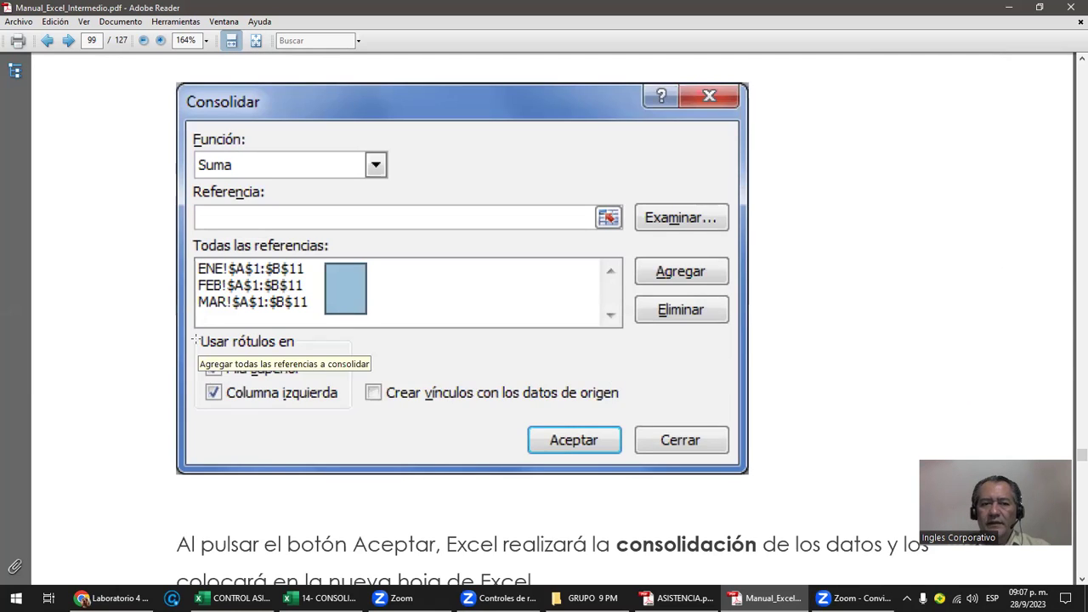
{"action": "left_click_drag", "start_coordinate": [195, 339], "coordinate": [345, 430]}
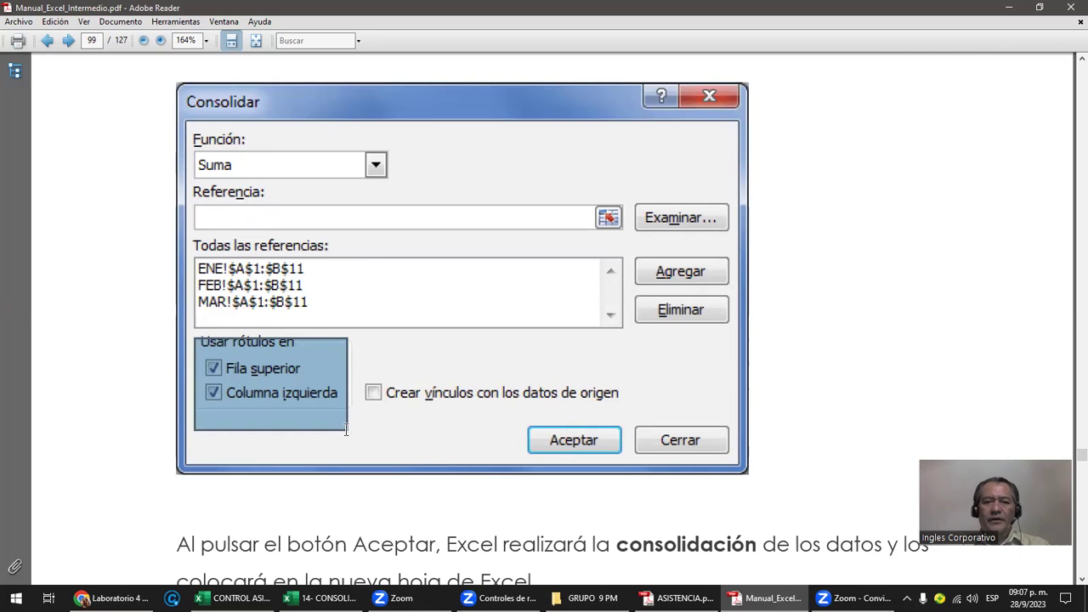
{"action": "scroll", "coordinate": [346, 429], "scroll_direction": "down", "scroll_amount": 5}
- Mark the España and Mexico rows in the consolidated result table image
{"action": "scroll", "coordinate": [346, 434], "scroll_direction": "down", "scroll_amount": 2}
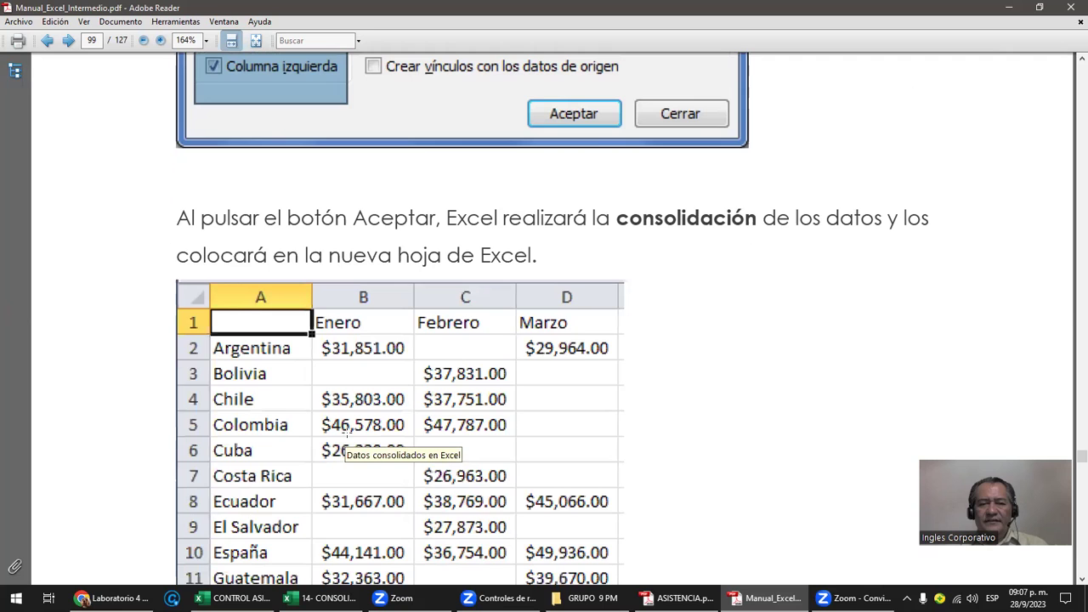
{"action": "scroll", "coordinate": [346, 432], "scroll_direction": "down", "scroll_amount": 3}
{"action": "scroll", "coordinate": [407, 389], "scroll_direction": "down", "scroll_amount": 1}
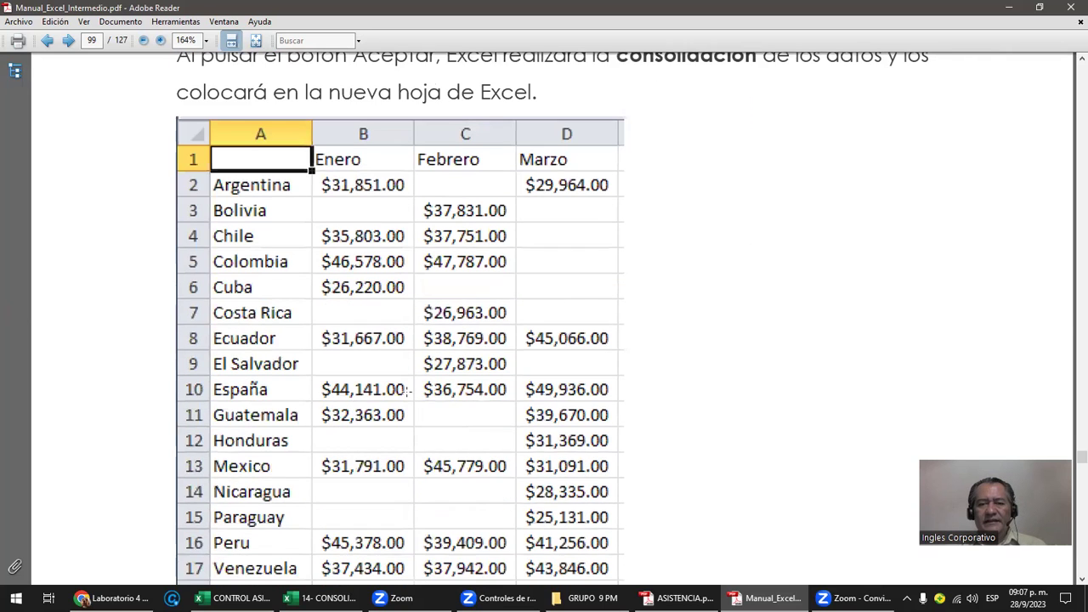
{"action": "scroll", "coordinate": [407, 389], "scroll_direction": "down", "scroll_amount": 1, "text": "ctrl"}
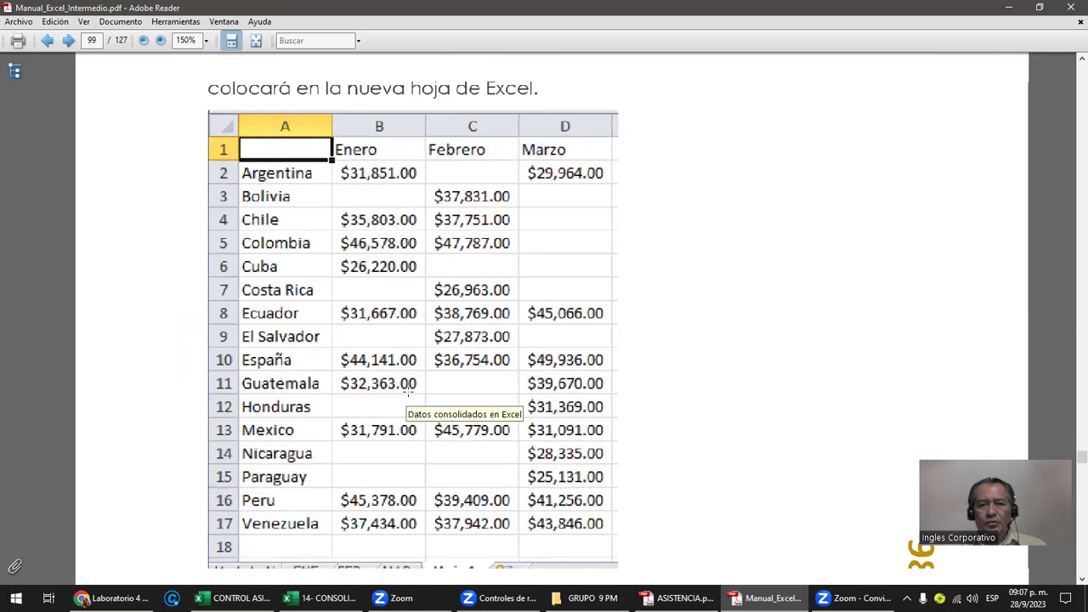
{"action": "scroll", "coordinate": [408, 391], "scroll_direction": "up", "scroll_amount": 1, "text": "ctrl"}
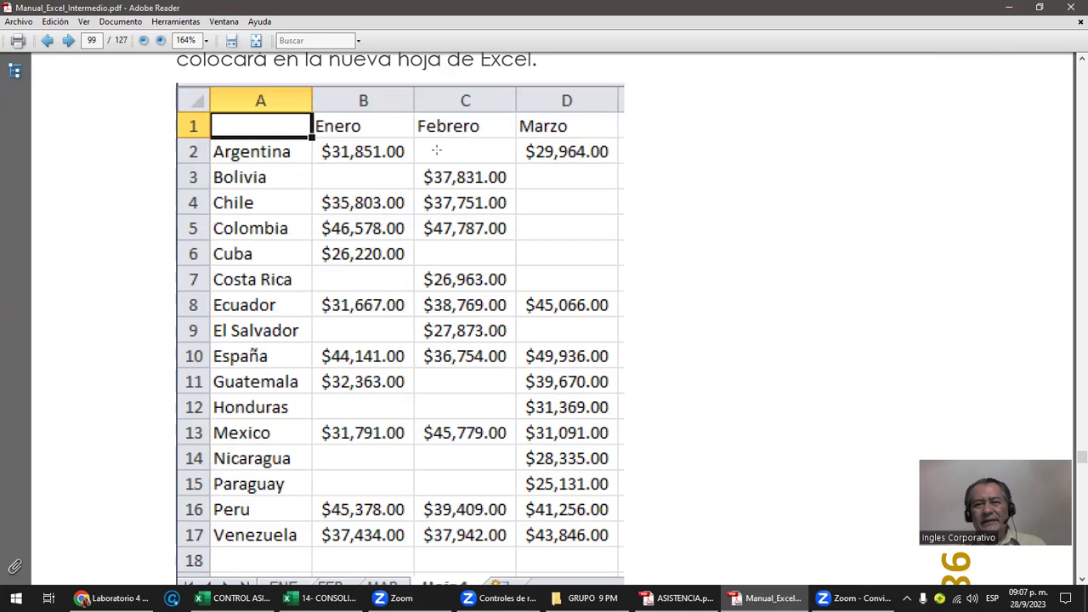
{"action": "left_click", "coordinate": [518, 152]}
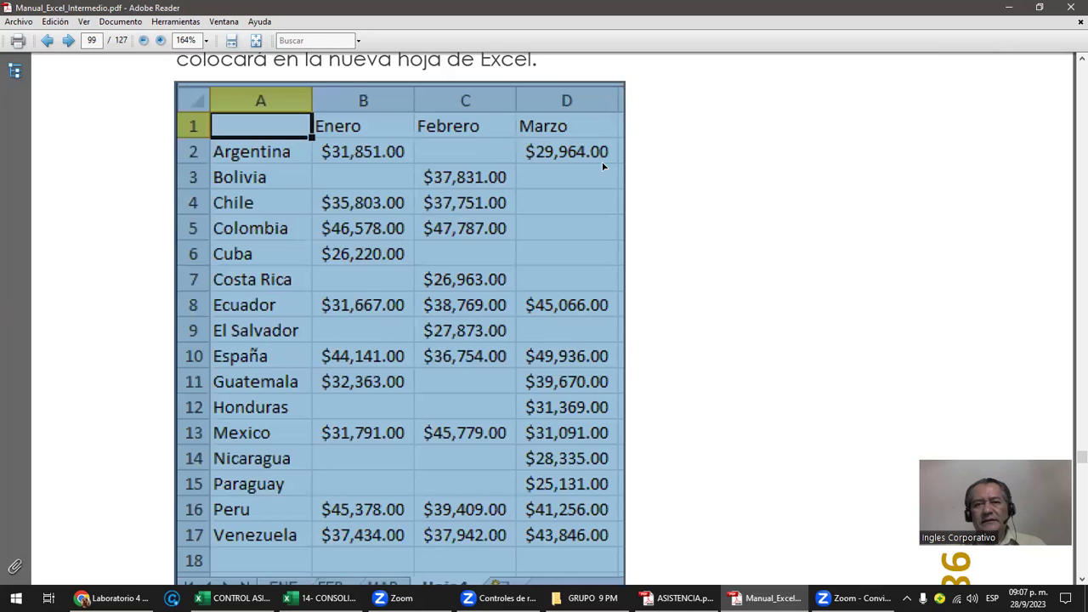
{"action": "left_click", "coordinate": [673, 170]}
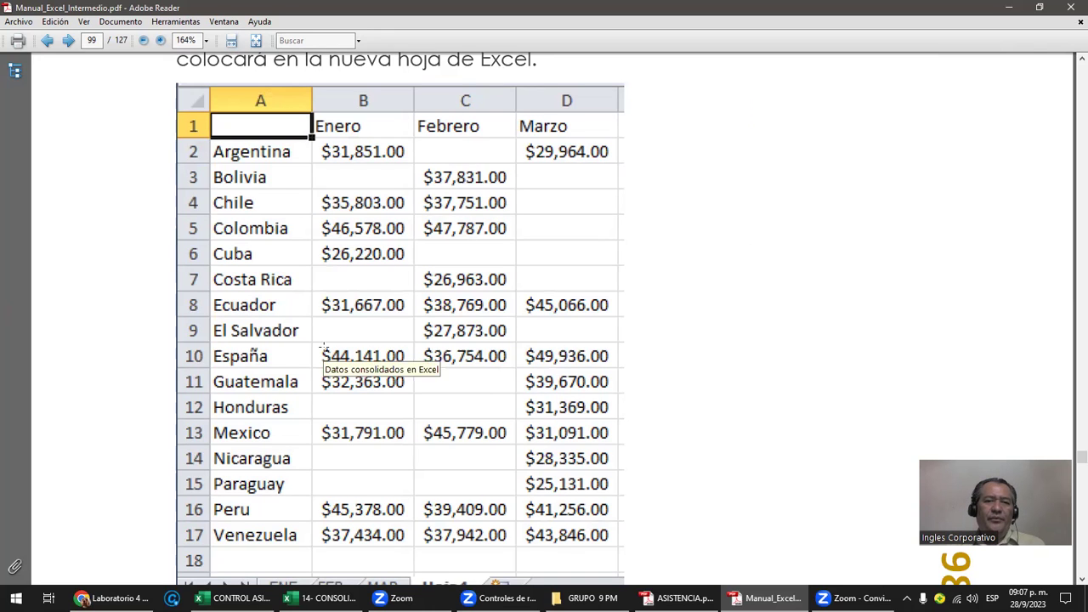
{"action": "left_click_drag", "start_coordinate": [545, 361], "coordinate": [622, 361]}
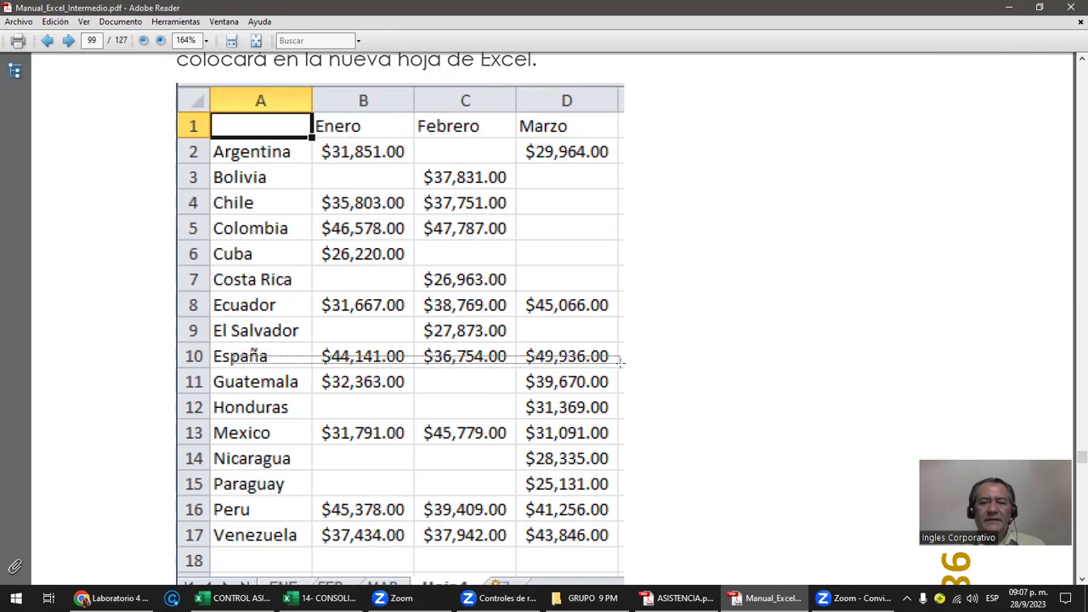
{"action": "left_click_drag", "start_coordinate": [257, 433], "coordinate": [650, 431]}
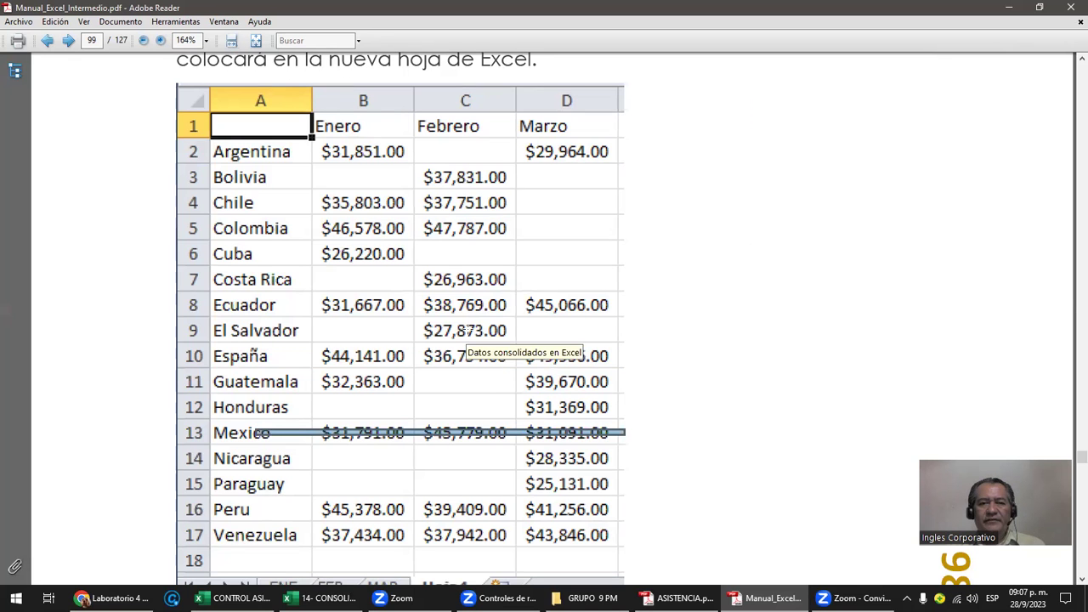
{"action": "left_click", "coordinate": [513, 323]}
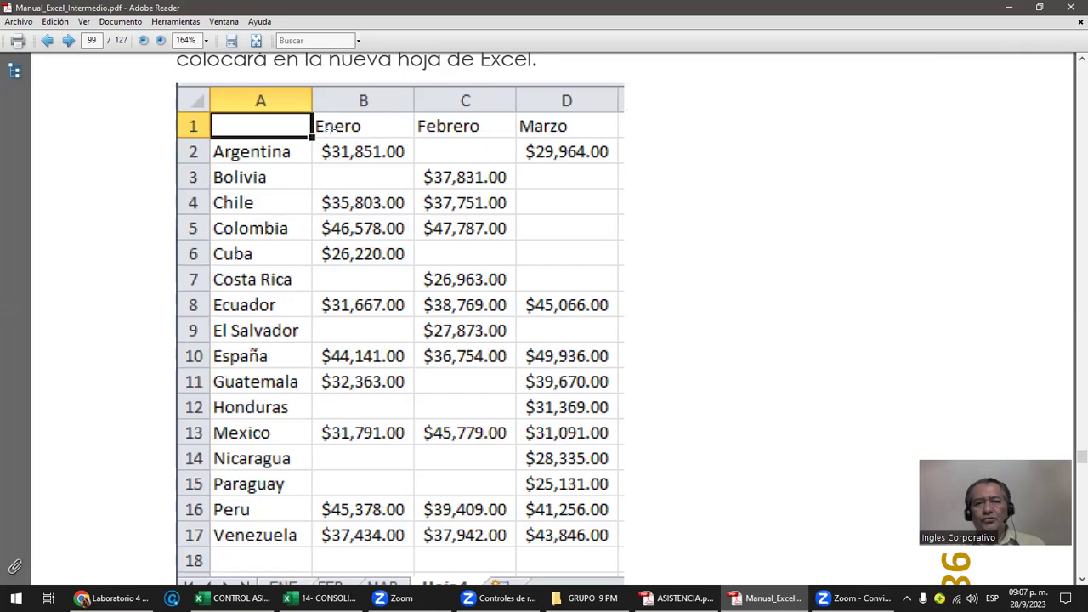
{"action": "left_click", "coordinate": [560, 225]}
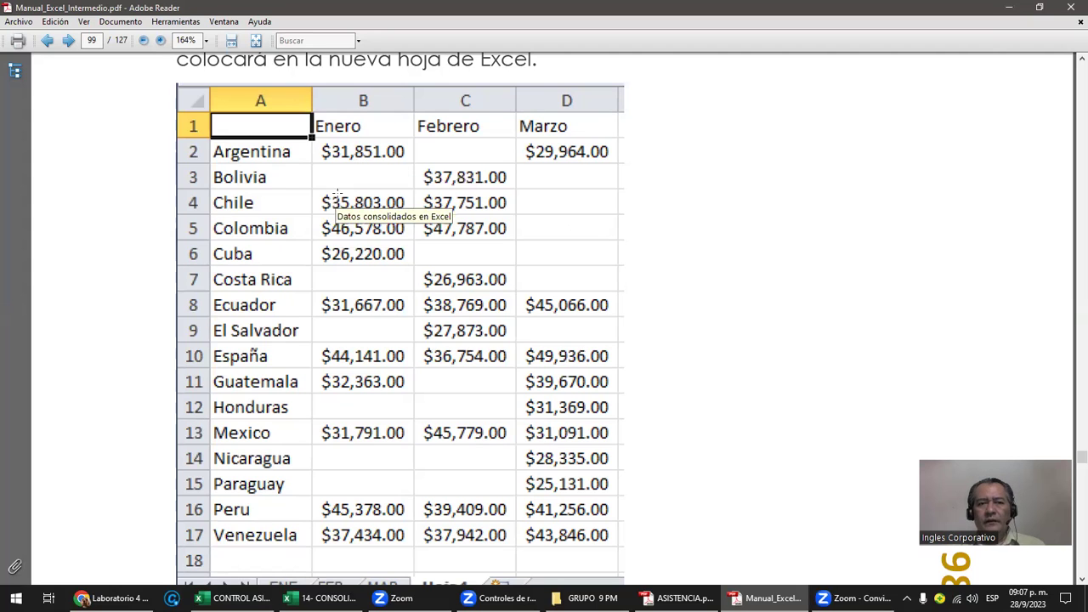
- Point out the ENE, FEB, MAR and Hoja4 sheet tabs in the example, then scroll back up
{"action": "scroll", "coordinate": [311, 456], "scroll_direction": "down", "scroll_amount": 1}
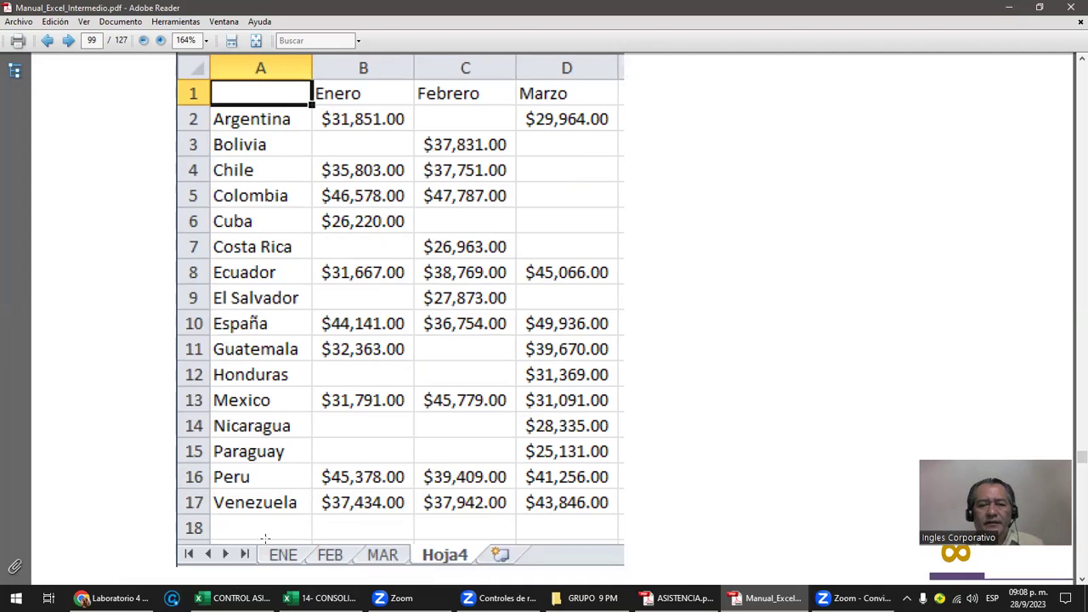
{"action": "left_click_drag", "start_coordinate": [312, 568], "coordinate": [343, 568]}
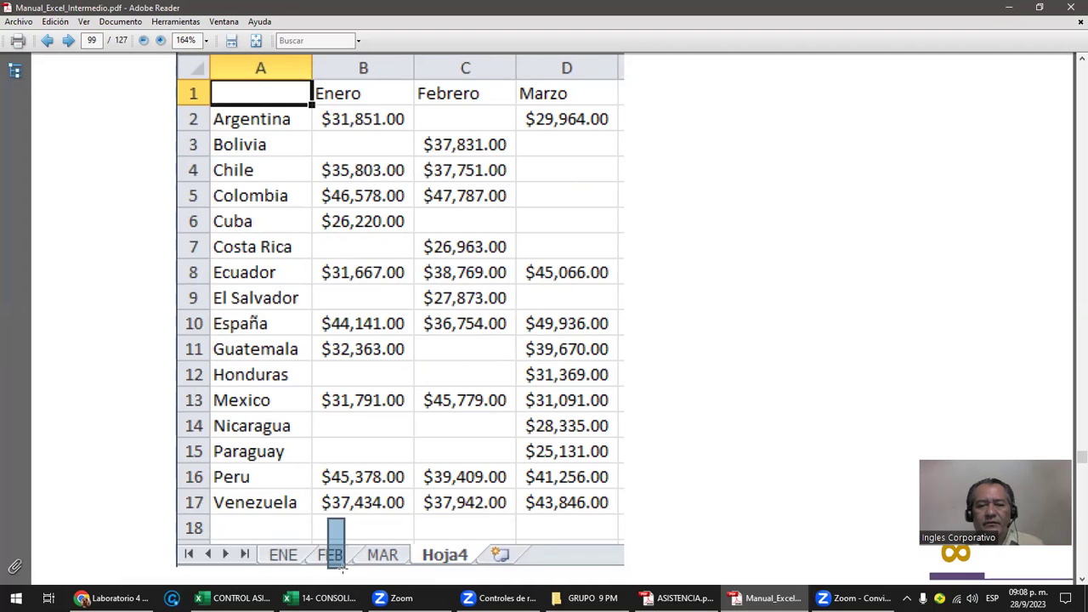
{"action": "left_click_drag", "start_coordinate": [378, 528], "coordinate": [397, 568]}
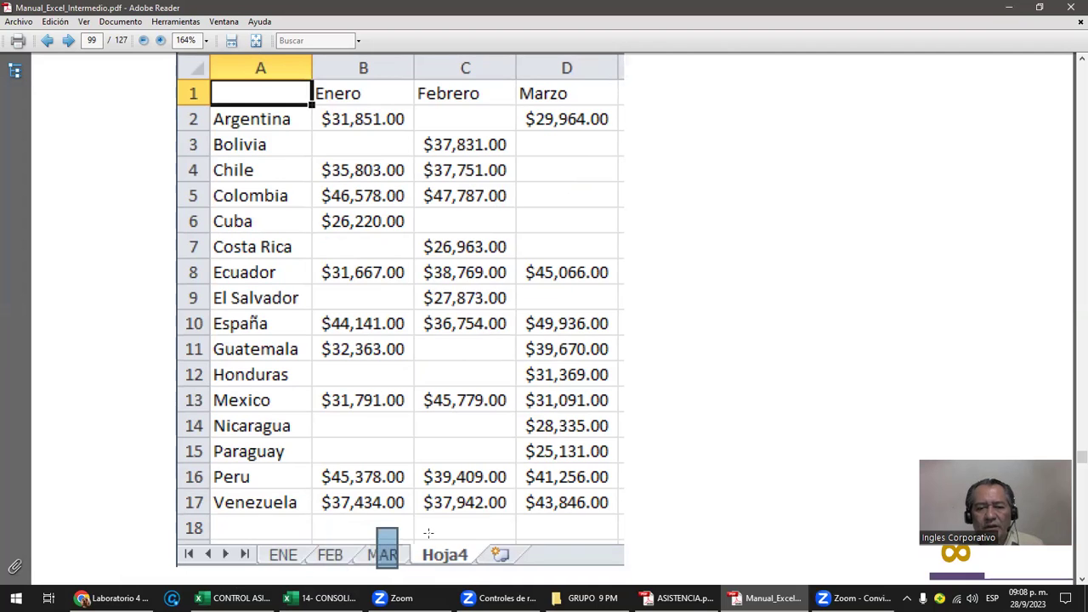
{"action": "left_click_drag", "start_coordinate": [429, 561], "coordinate": [487, 560]}
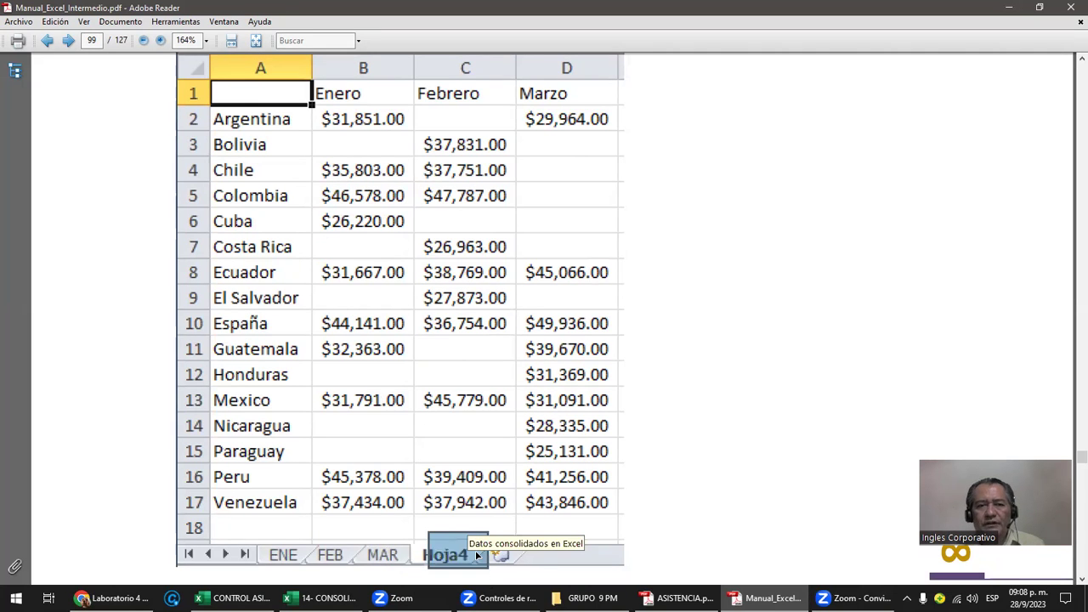
{"action": "scroll", "coordinate": [486, 512], "scroll_direction": "up", "scroll_amount": 5}
- Scroll to page 97's monthly tables, then return to the 14- CONSOLIDAR DATOS 1 workbook's TERMINOS sheet
{"action": "scroll", "coordinate": [487, 512], "scroll_direction": "up", "scroll_amount": 15}
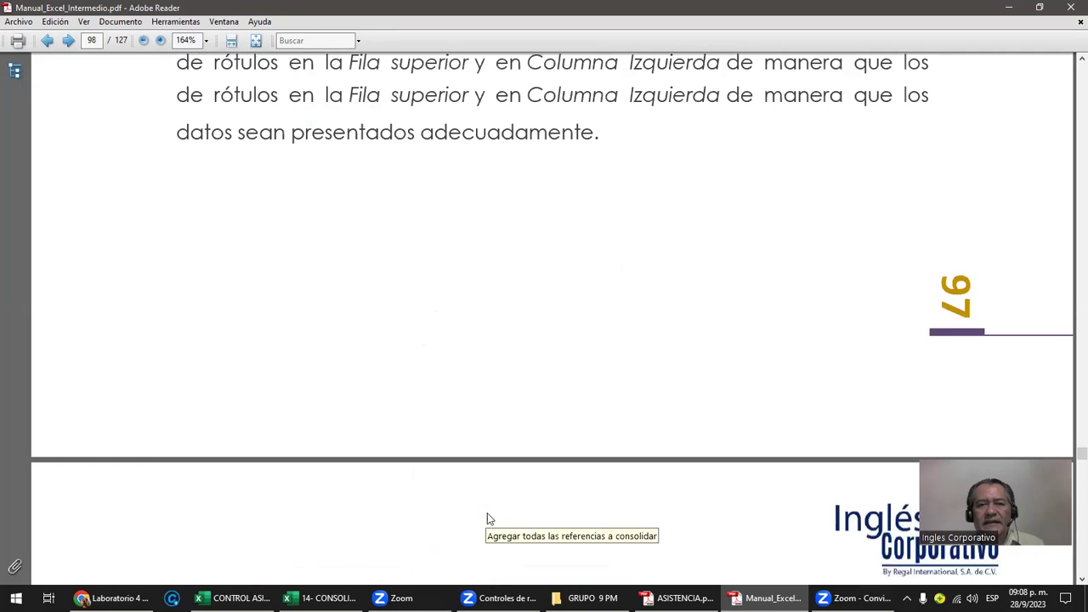
{"action": "scroll", "coordinate": [487, 513], "scroll_direction": "down", "scroll_amount": 10}
{"action": "scroll", "coordinate": [487, 512], "scroll_direction": "up", "scroll_amount": 5}
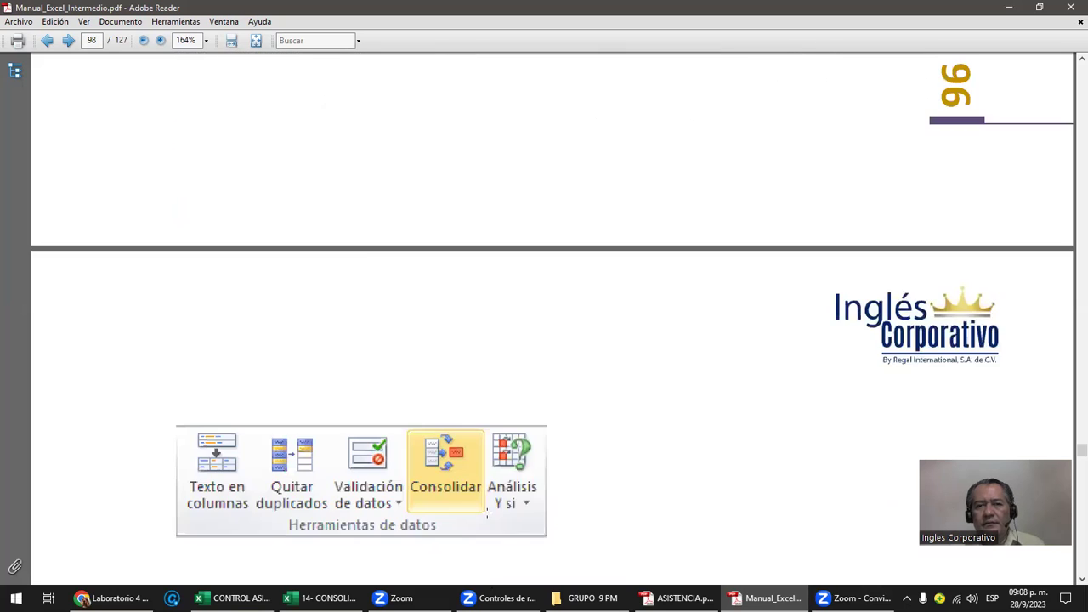
{"action": "scroll", "coordinate": [487, 512], "scroll_direction": "up", "scroll_amount": 8}
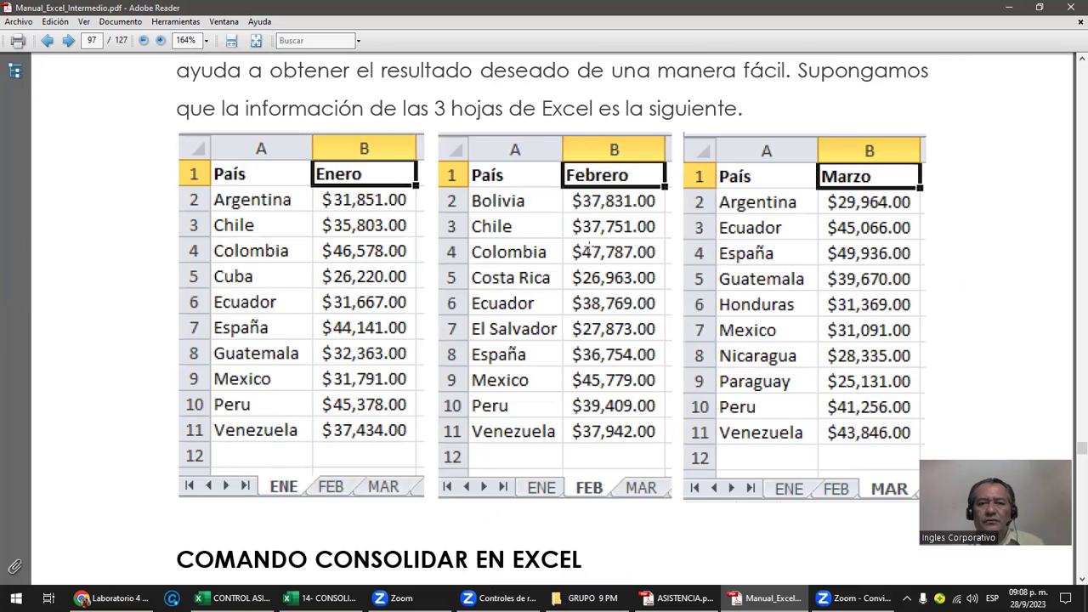
{"action": "scroll", "coordinate": [812, 228], "scroll_direction": "down", "scroll_amount": 1}
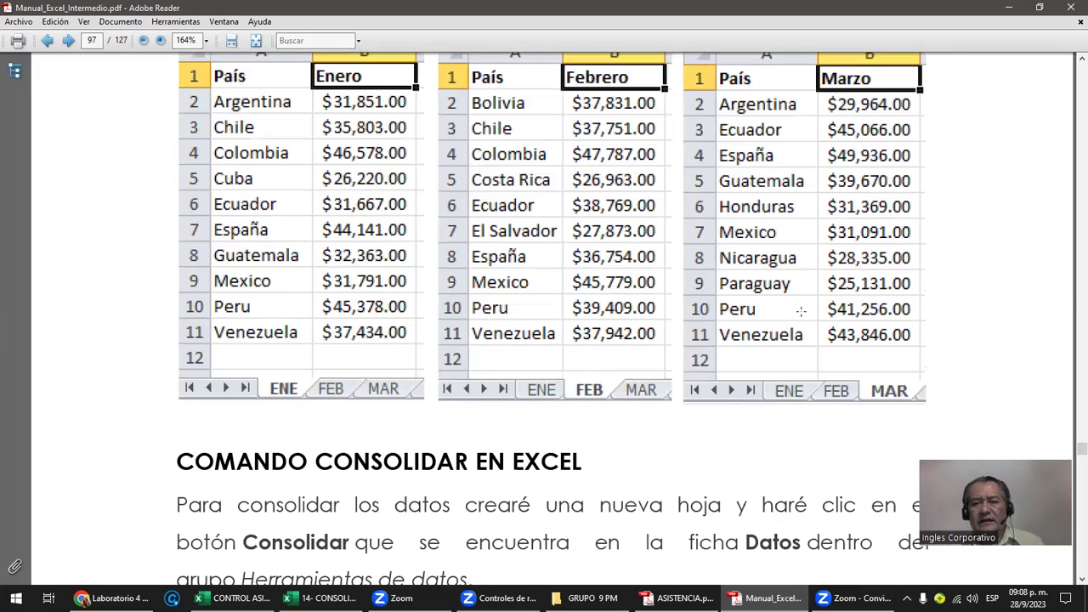
{"action": "scroll", "coordinate": [610, 349], "scroll_direction": "down", "scroll_amount": 3}
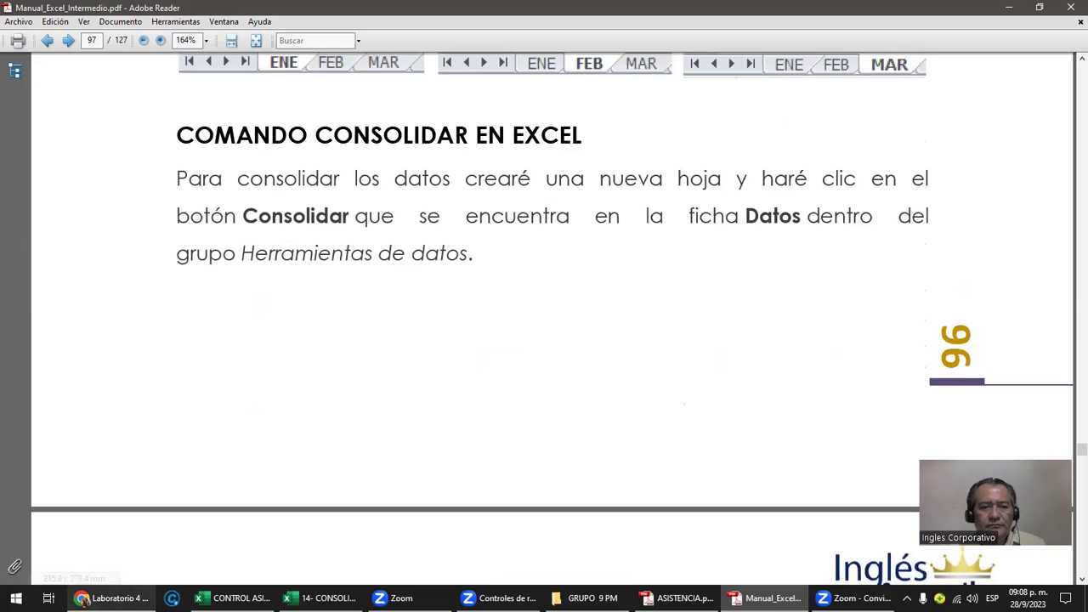
{"action": "left_click", "coordinate": [323, 598]}
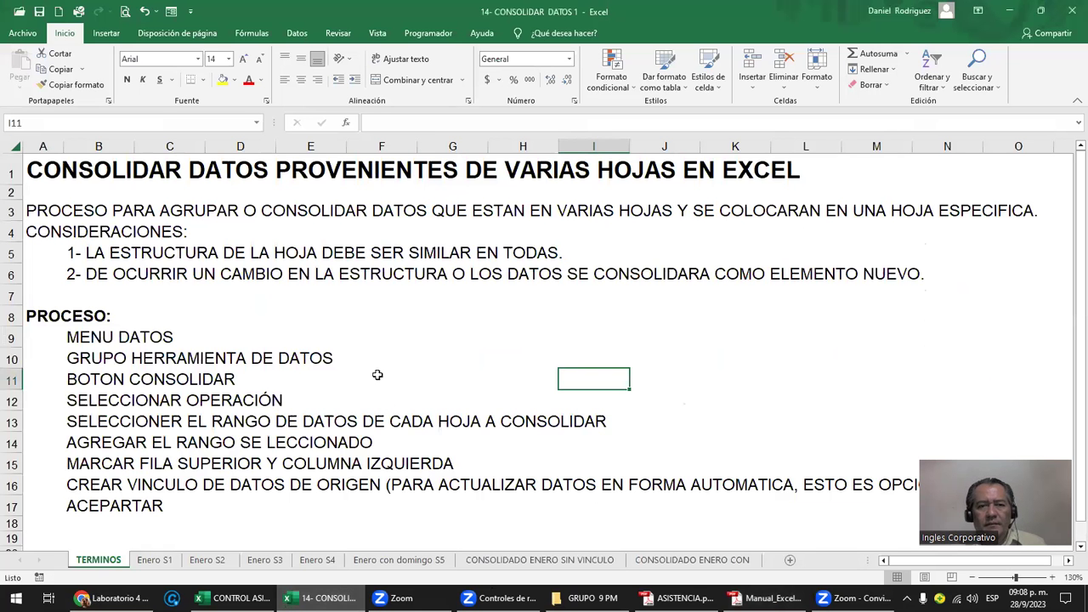
{"action": "left_click", "coordinate": [289, 303]}
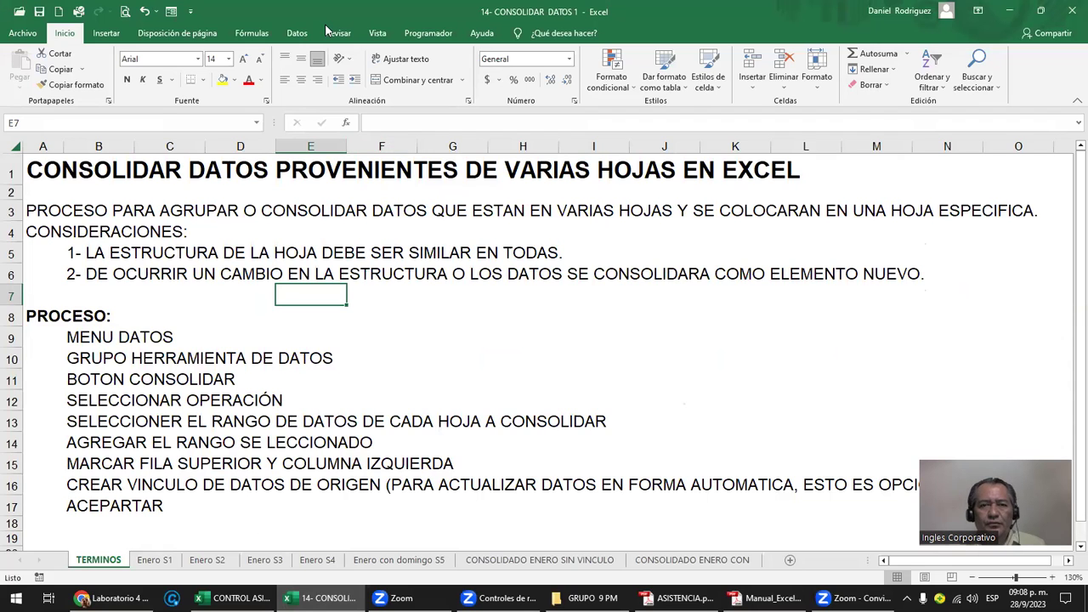
{"action": "key", "text": "super+Down"}
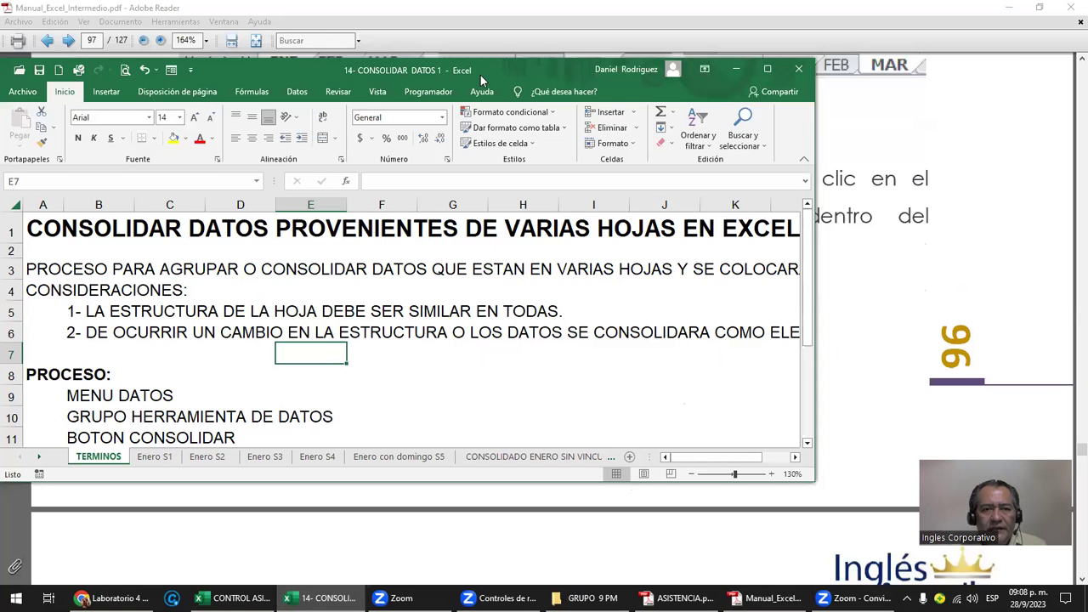
{"action": "double_click", "coordinate": [496, 69]}
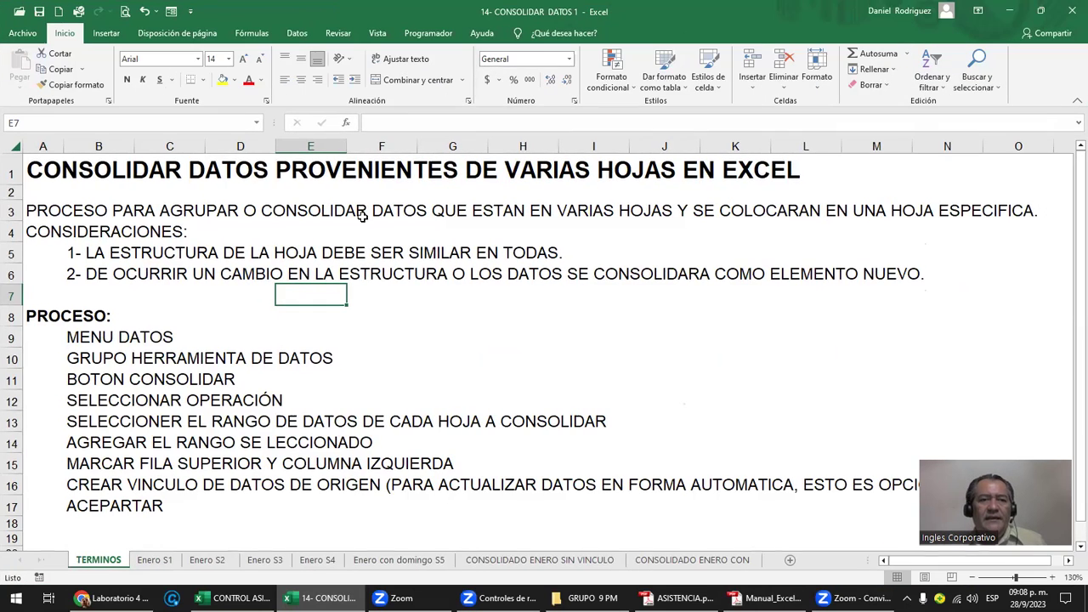
{"action": "left_click", "coordinate": [77, 255]}
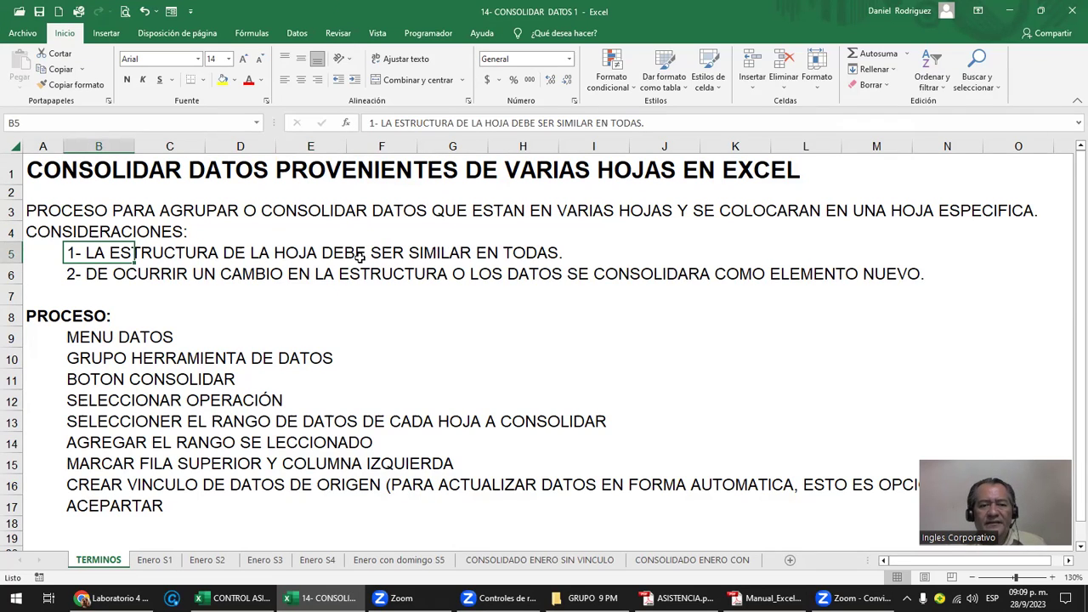
{"action": "left_click", "coordinate": [156, 560]}
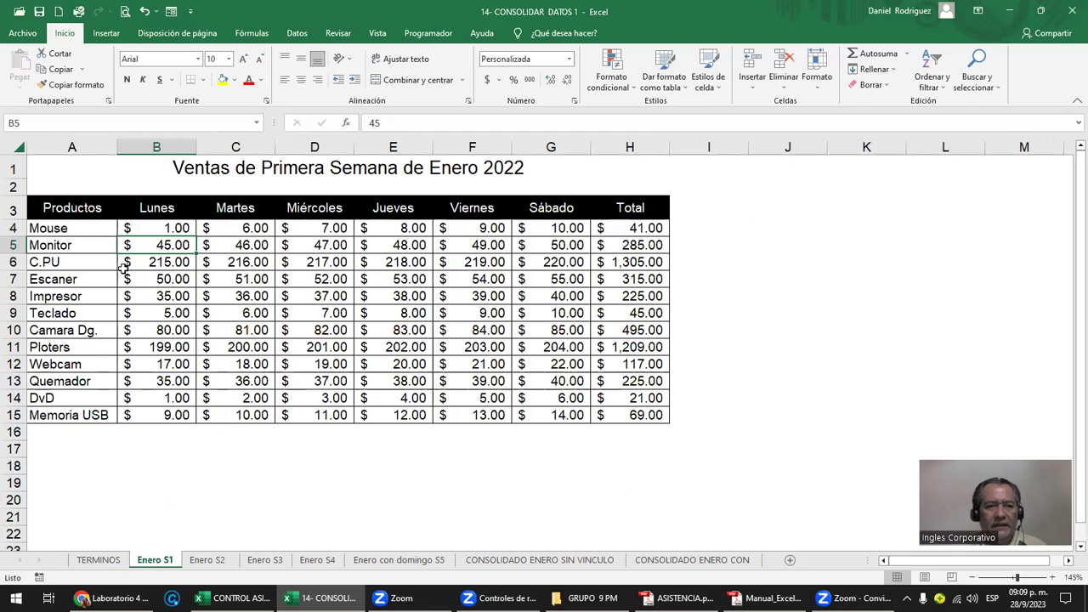
{"action": "scroll", "coordinate": [123, 266], "scroll_direction": "up", "scroll_amount": 3}
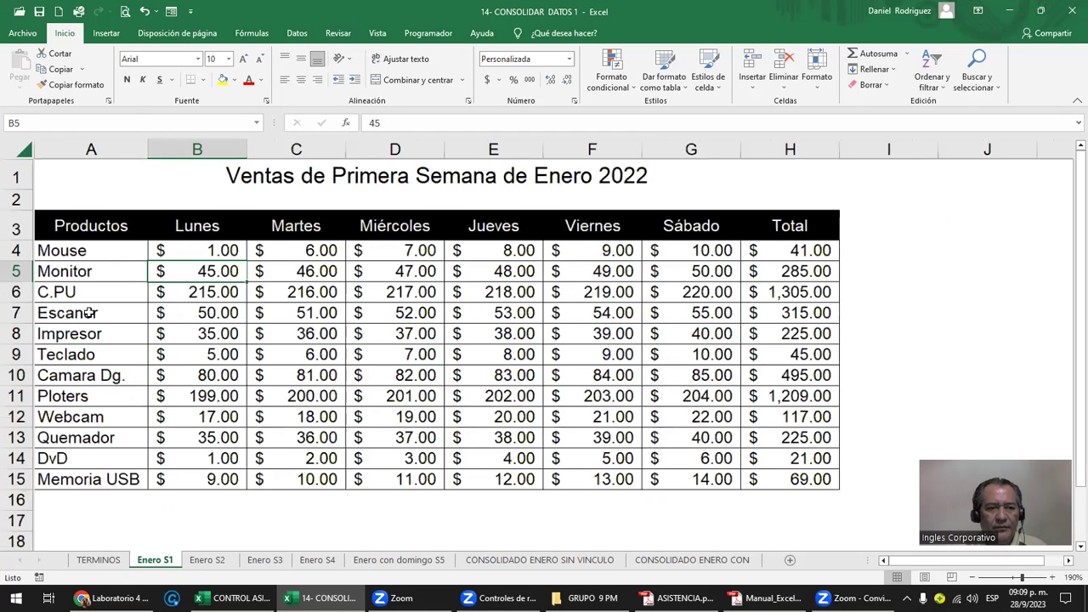
{"action": "left_click_drag", "start_coordinate": [102, 254], "coordinate": [99, 484]}
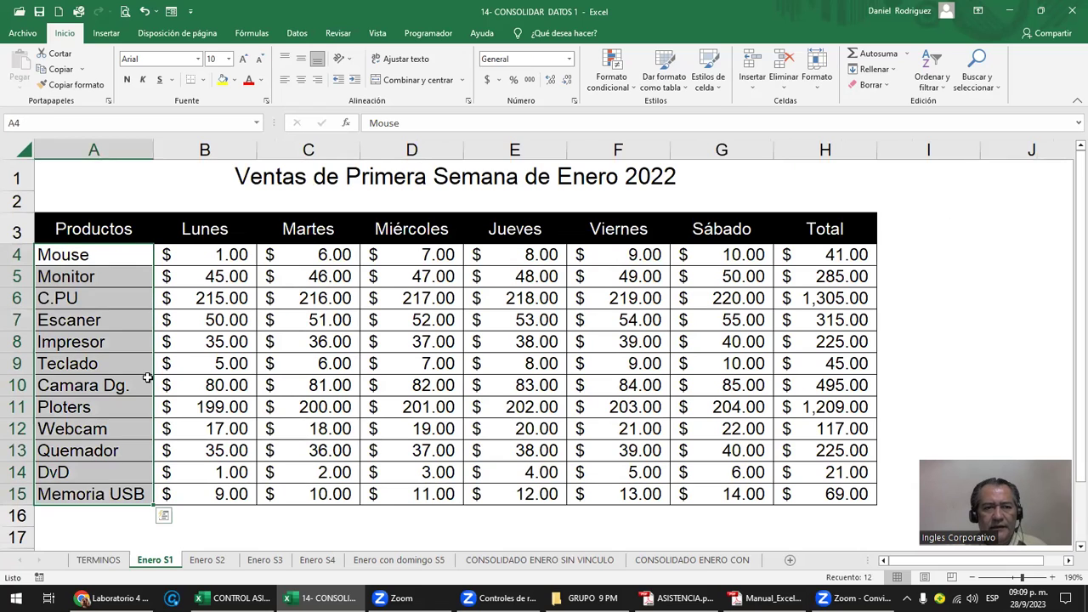
{"action": "key", "text": "ctrl+q"}
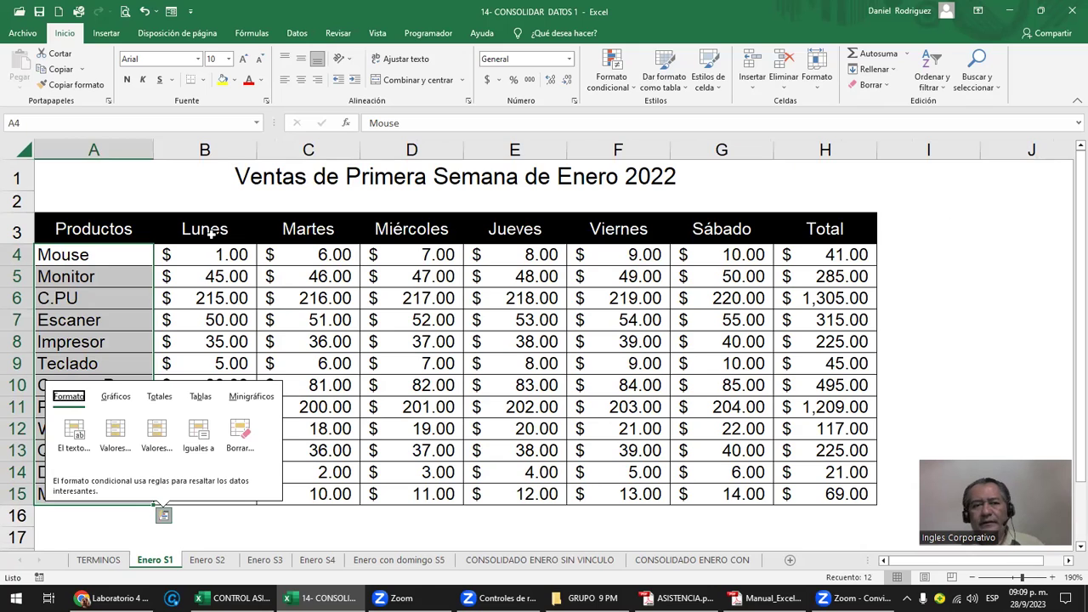
{"action": "left_click", "coordinate": [211, 235]}
{"action": "left_click_drag", "start_coordinate": [272, 233], "coordinate": [747, 231]}
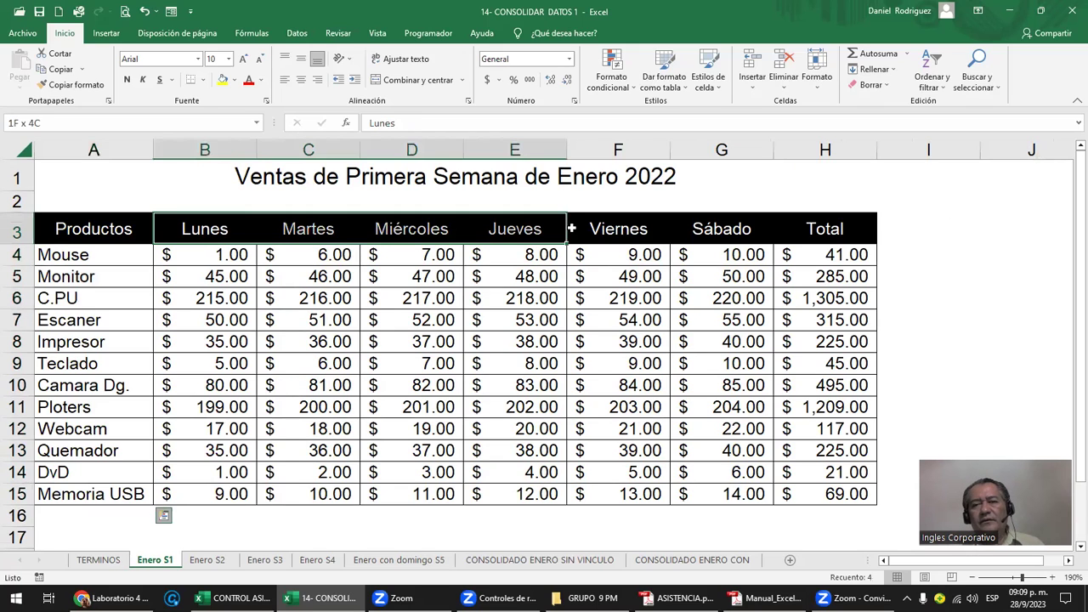
{"action": "left_click", "coordinate": [813, 248]}
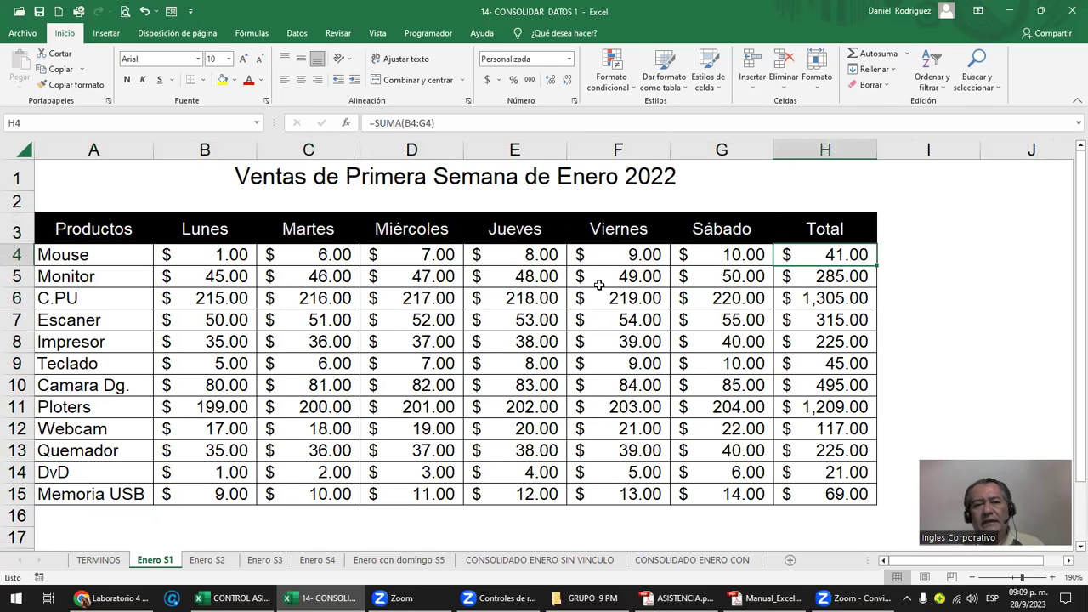
{"action": "left_click", "coordinate": [232, 261]}
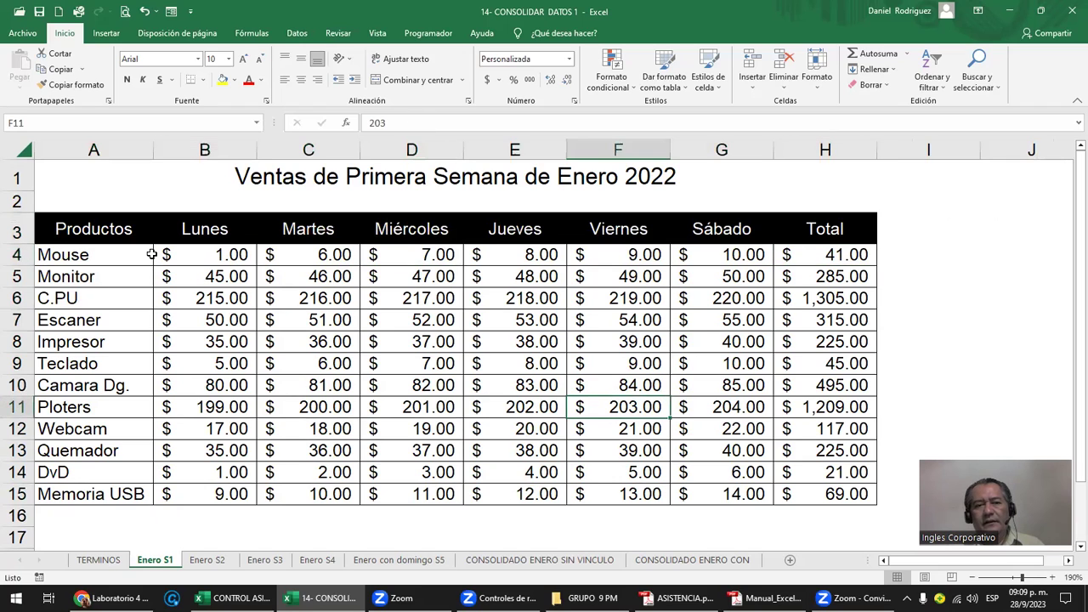
{"action": "left_click_drag", "start_coordinate": [113, 246], "coordinate": [114, 430]}
{"action": "left_click_drag", "start_coordinate": [221, 363], "coordinate": [94, 494]}
{"action": "left_click_drag", "start_coordinate": [229, 229], "coordinate": [823, 229]}
{"action": "left_click_drag", "start_coordinate": [215, 270], "coordinate": [731, 493]}
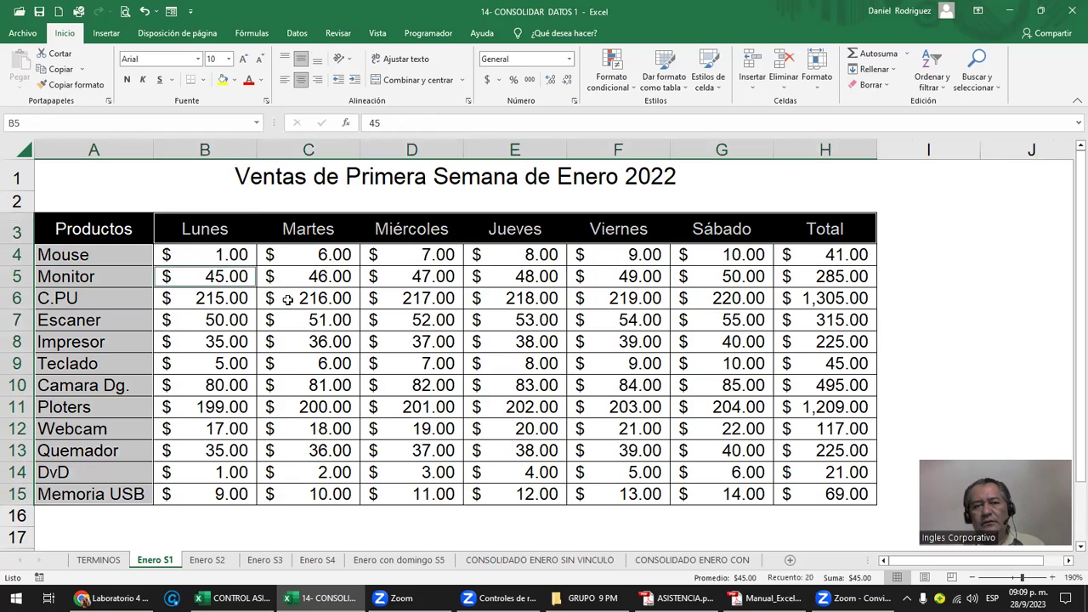
{"action": "left_click_drag", "start_coordinate": [808, 486], "coordinate": [825, 276]}
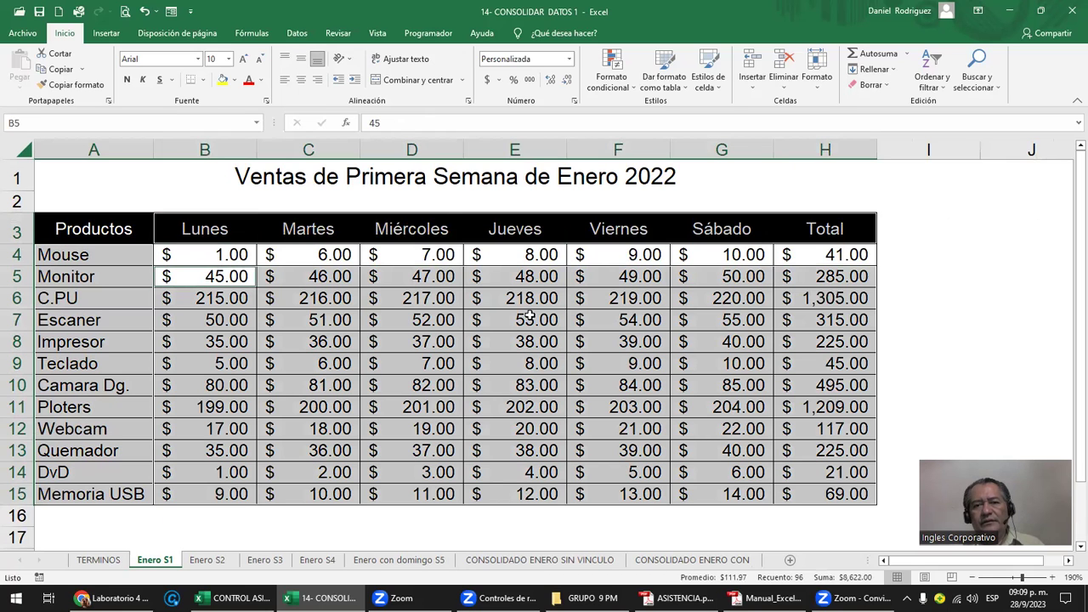
{"action": "left_click", "coordinate": [561, 176]}
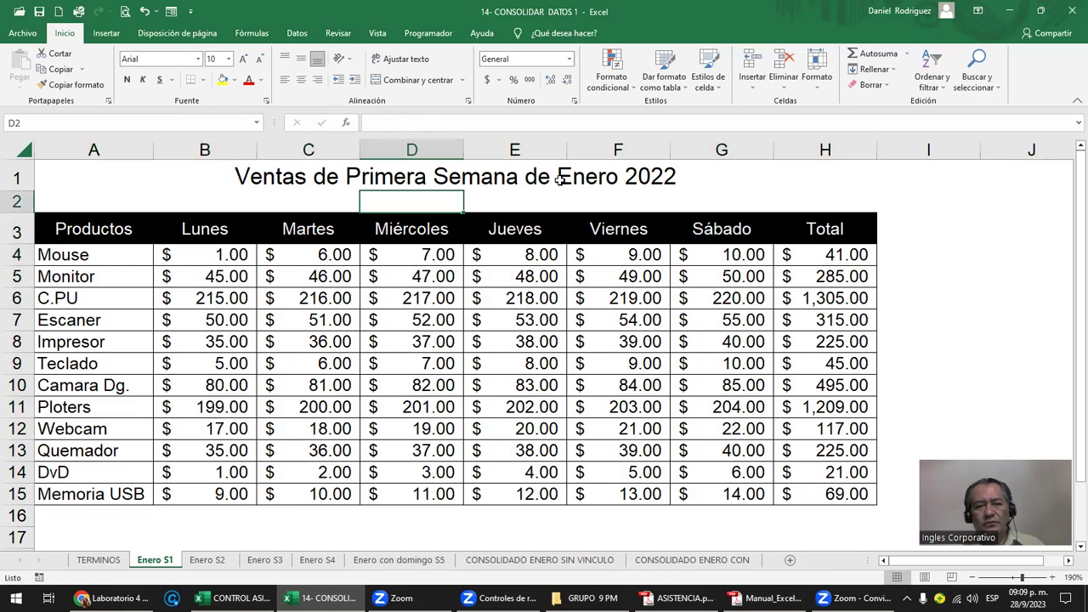
- Compare the Enero S2, S3 and S4 product lists, checking the C.PU and Camara Dg. labels
{"action": "left_click", "coordinate": [208, 559]}
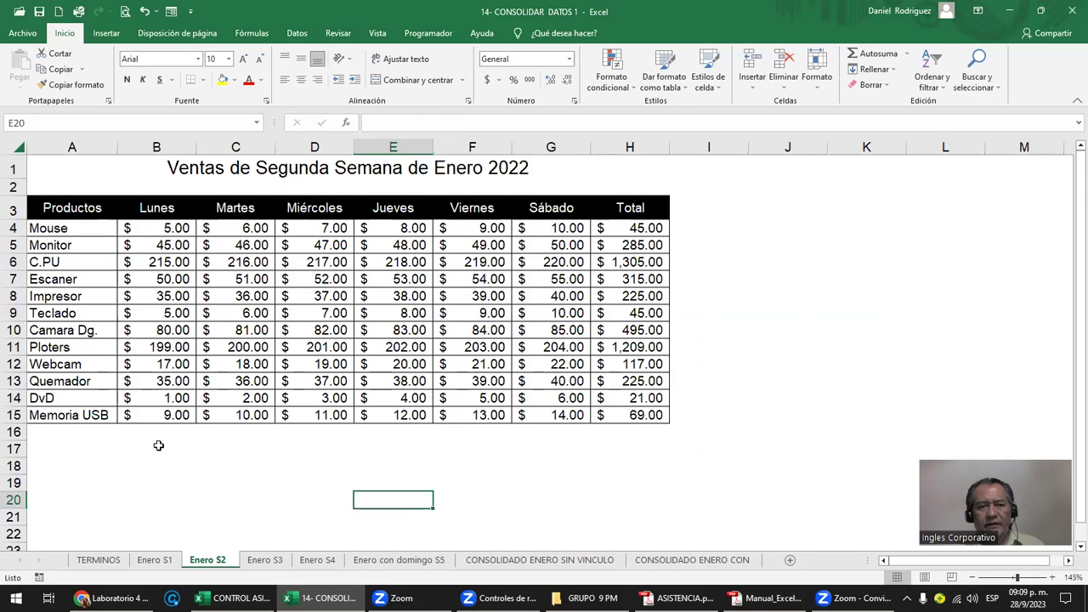
{"action": "scroll", "coordinate": [158, 446], "scroll_direction": "down", "scroll_amount": 1}
{"action": "scroll", "coordinate": [145, 437], "scroll_direction": "up", "scroll_amount": 3, "text": "ctrl"}
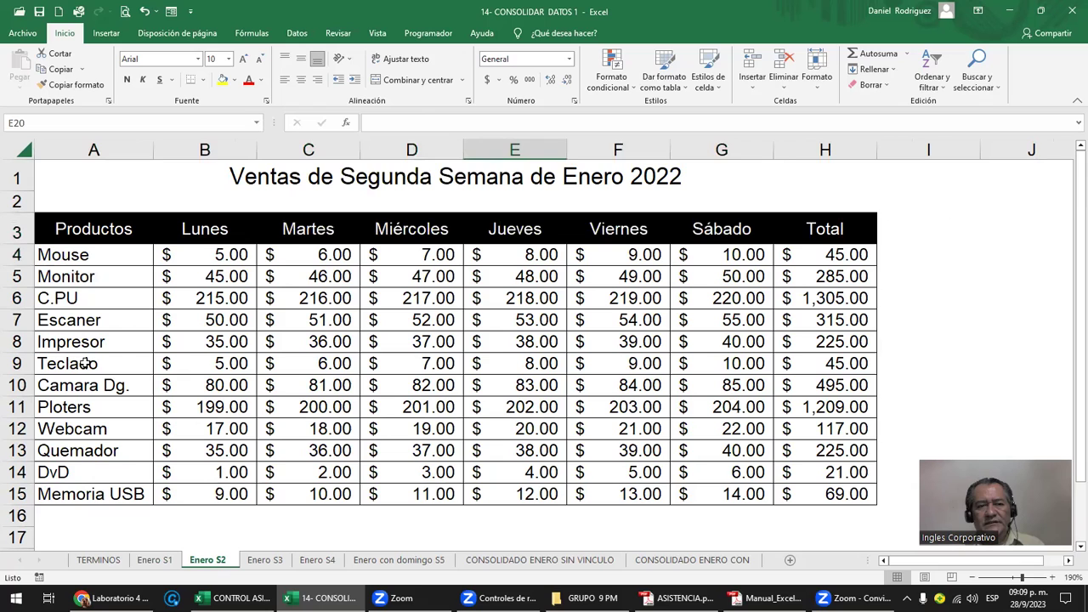
{"action": "double_click", "coordinate": [51, 297]}
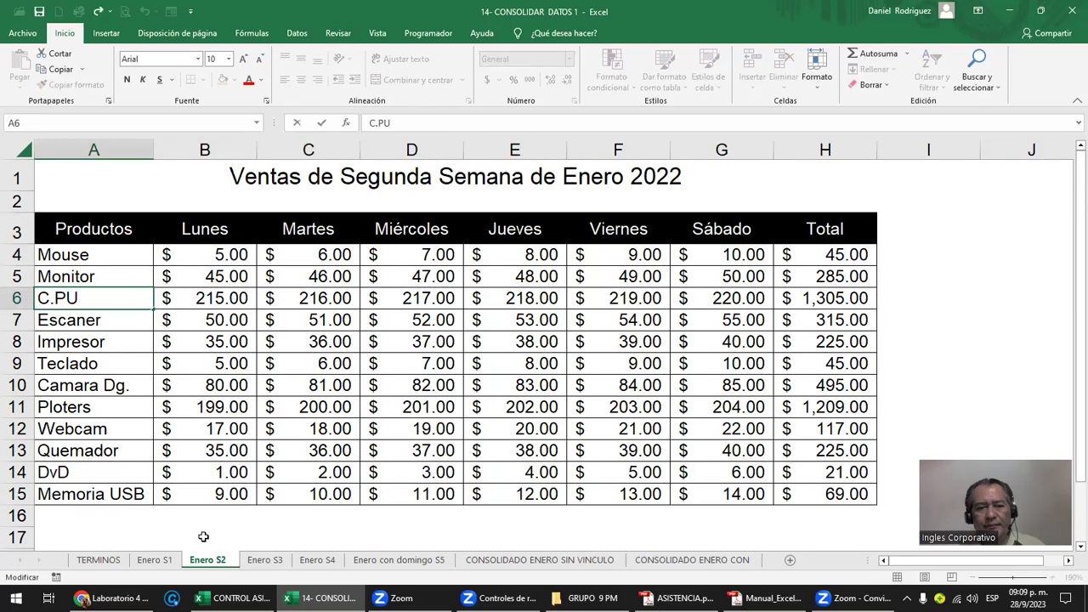
{"action": "left_click", "coordinate": [264, 561]}
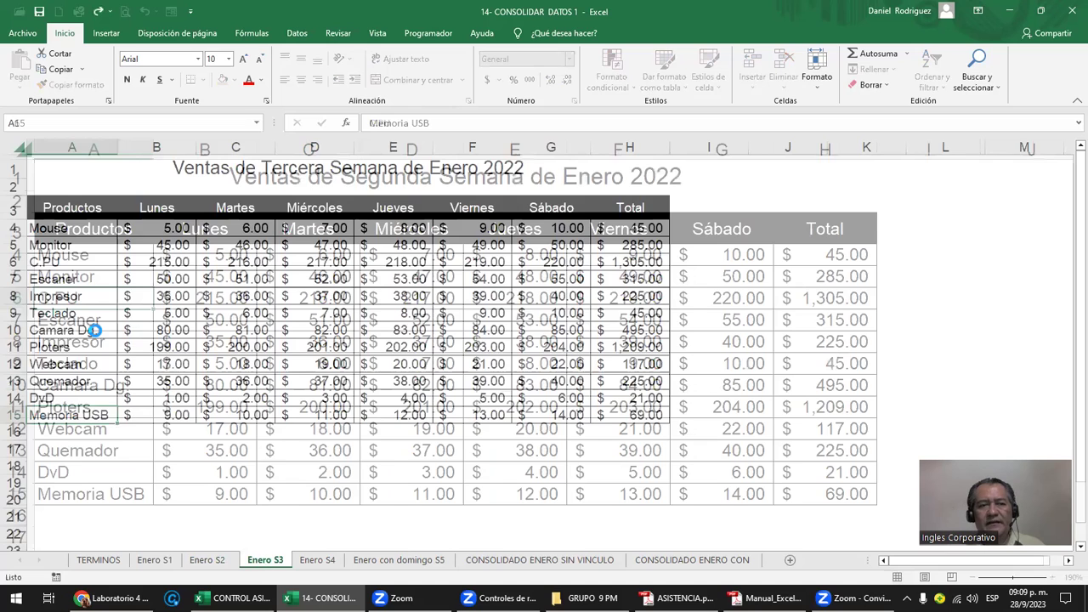
{"action": "scroll", "coordinate": [96, 295], "scroll_direction": "up", "scroll_amount": 3, "text": "ctrl"}
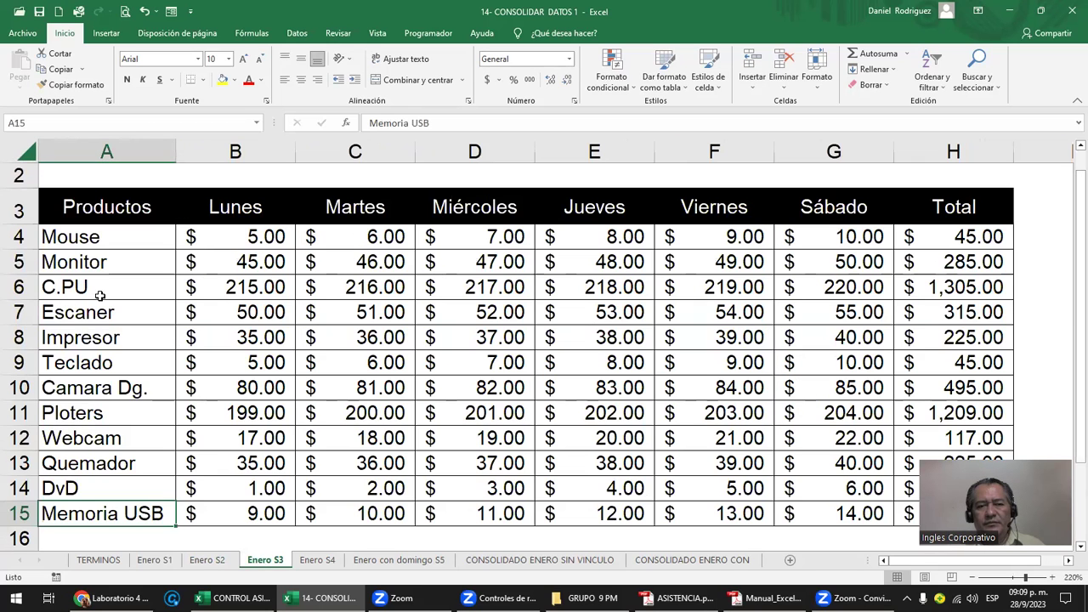
{"action": "left_click", "coordinate": [321, 560]}
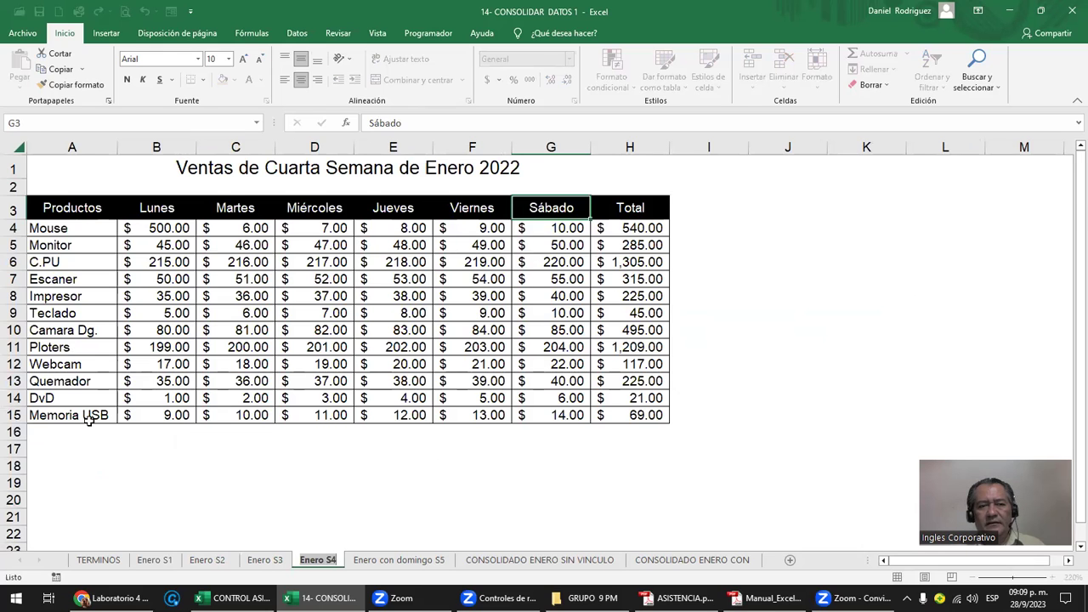
{"action": "left_click", "coordinate": [95, 320]}
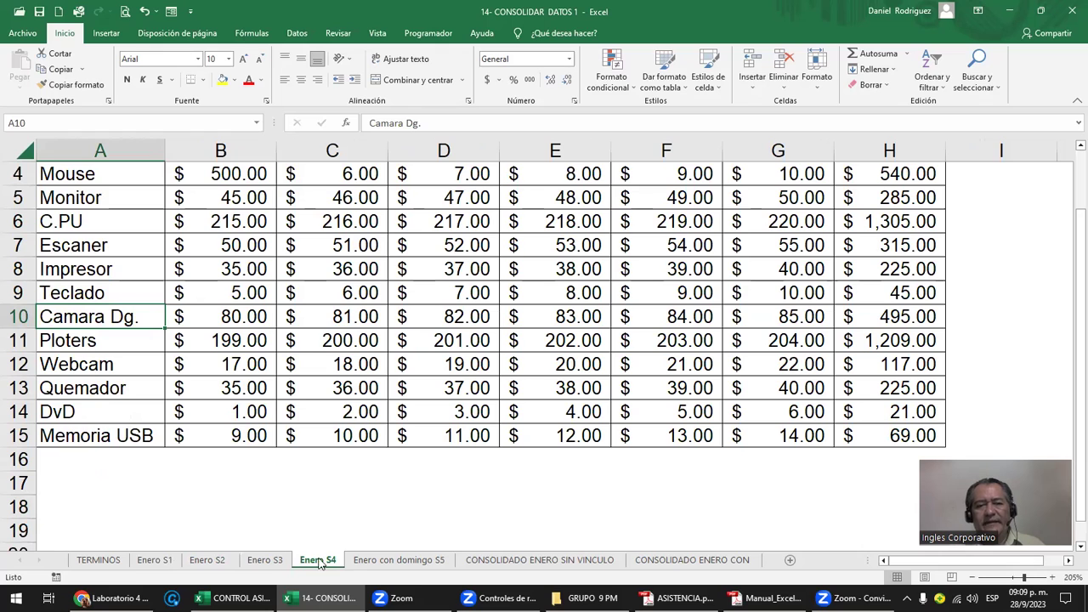
{"action": "left_click", "coordinate": [330, 526]}
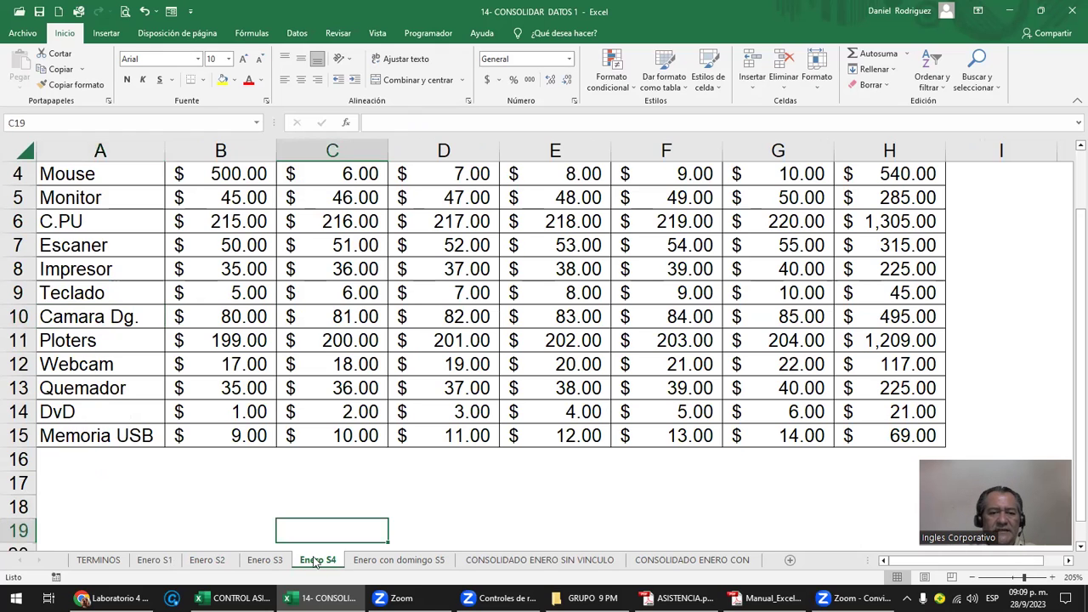
- Cycle through Enero S2, S3 and S4 again, ending on Enero S4's Mouse label in A4
{"action": "left_click", "coordinate": [158, 564]}
{"action": "left_click", "coordinate": [207, 565]}
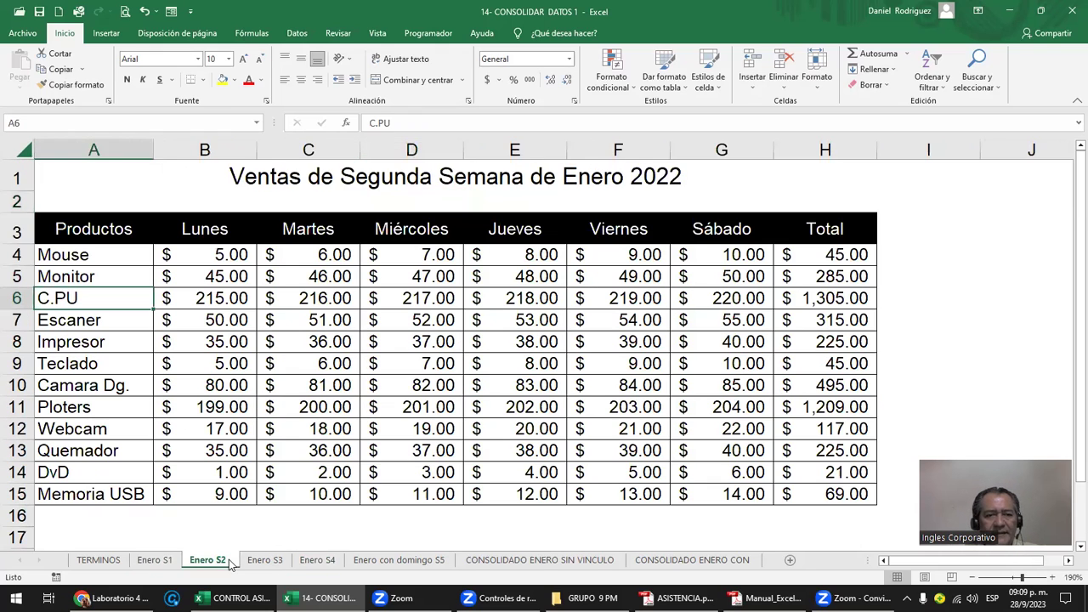
{"action": "left_click", "coordinate": [265, 562]}
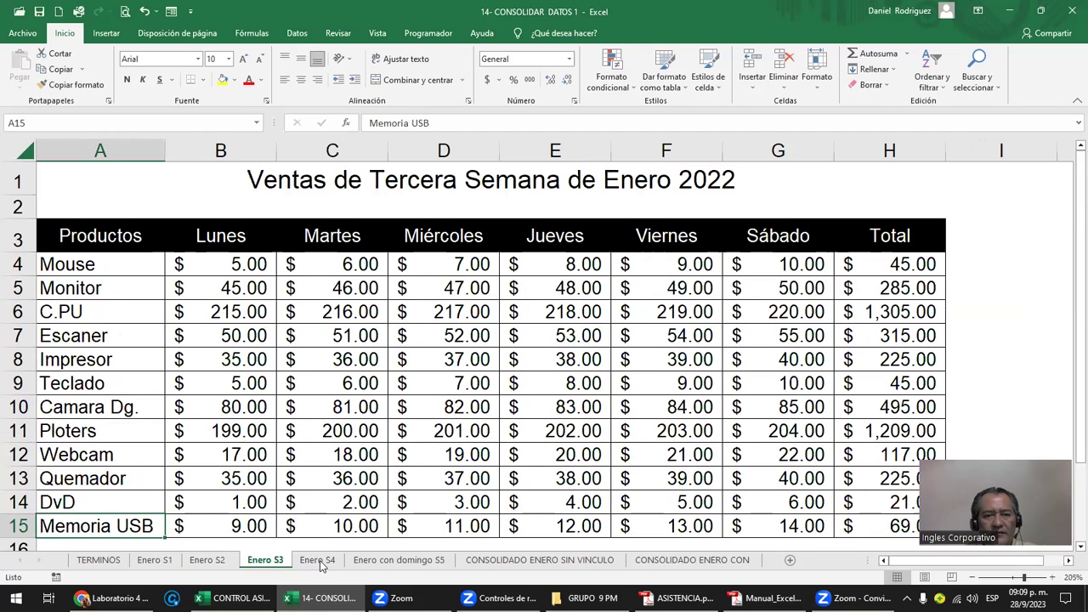
{"action": "left_click", "coordinate": [317, 559]}
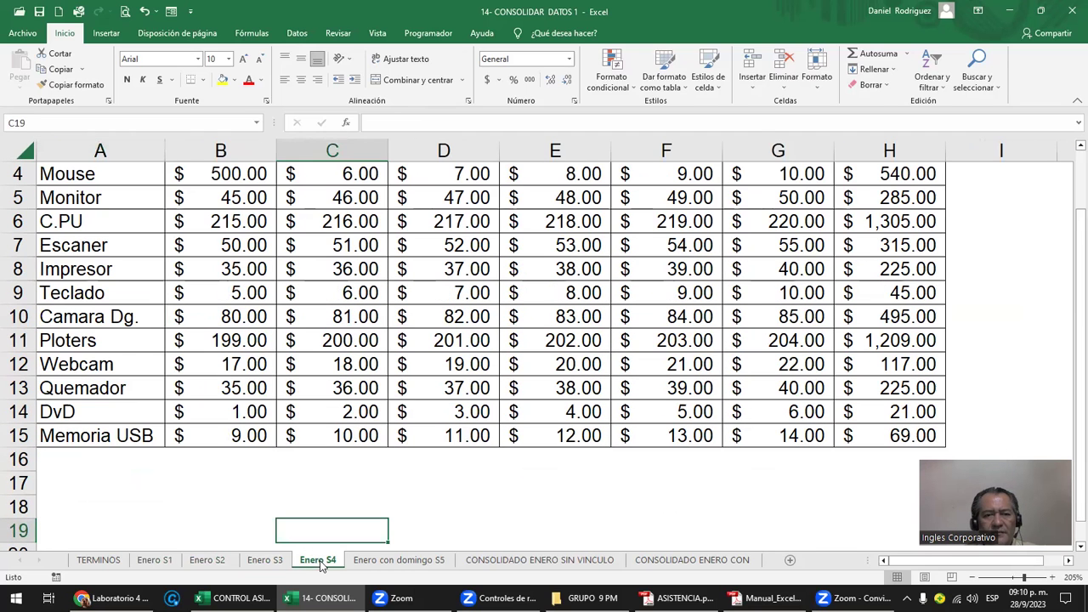
{"action": "left_click", "coordinate": [222, 468]}
{"action": "scroll", "coordinate": [222, 472], "scroll_direction": "down", "scroll_amount": 2, "text": "ctrl"}
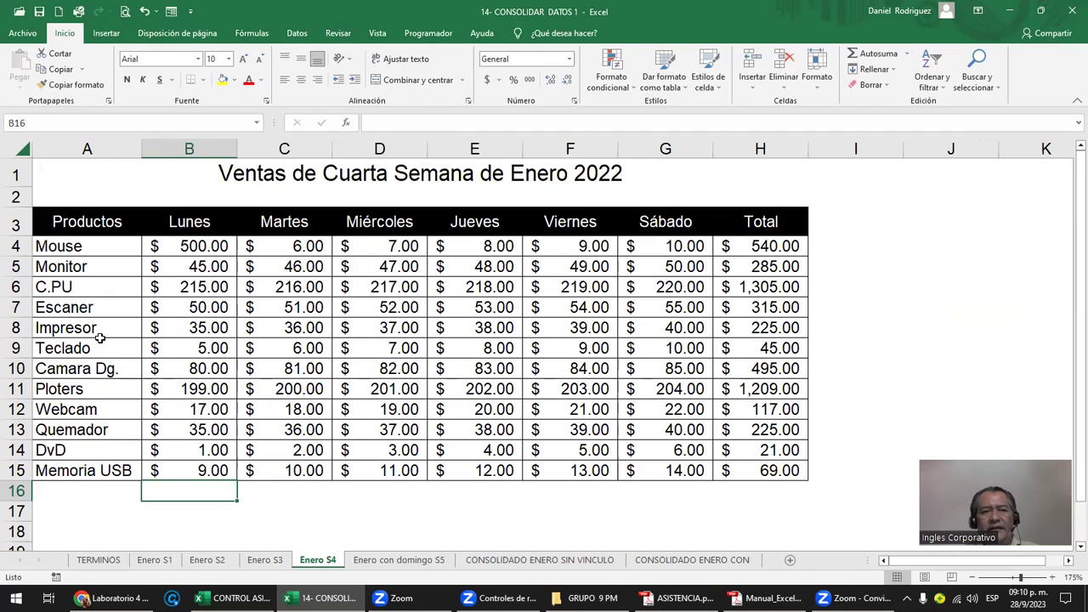
{"action": "left_click", "coordinate": [91, 249]}
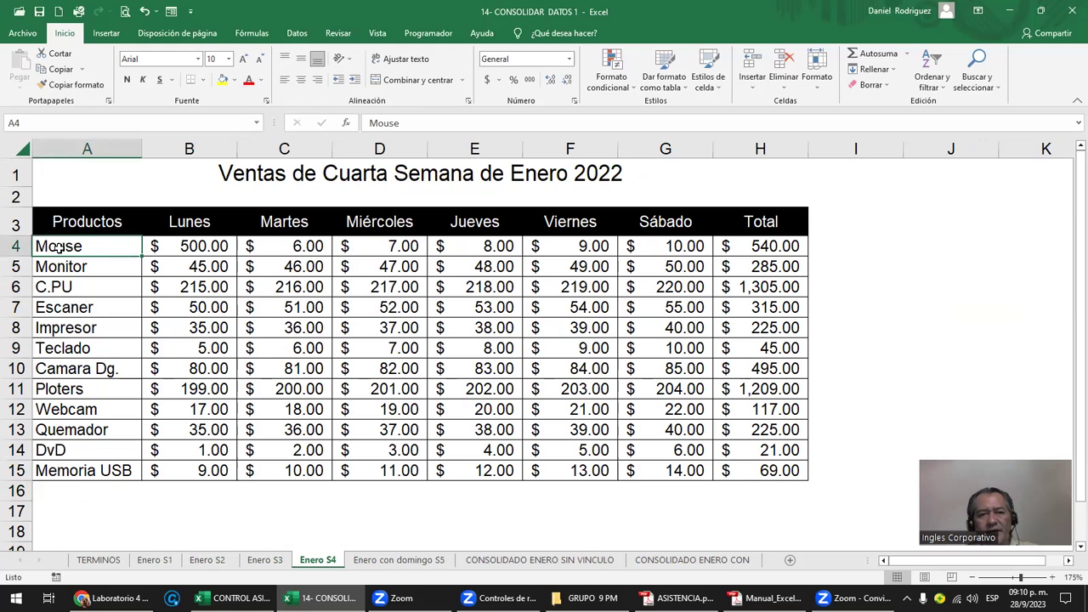
- On CONSOLIDADO ENERO SIN VINCULO, edit the A1 title so 'Valors' reads 'Valores'
{"action": "left_click", "coordinate": [515, 561]}
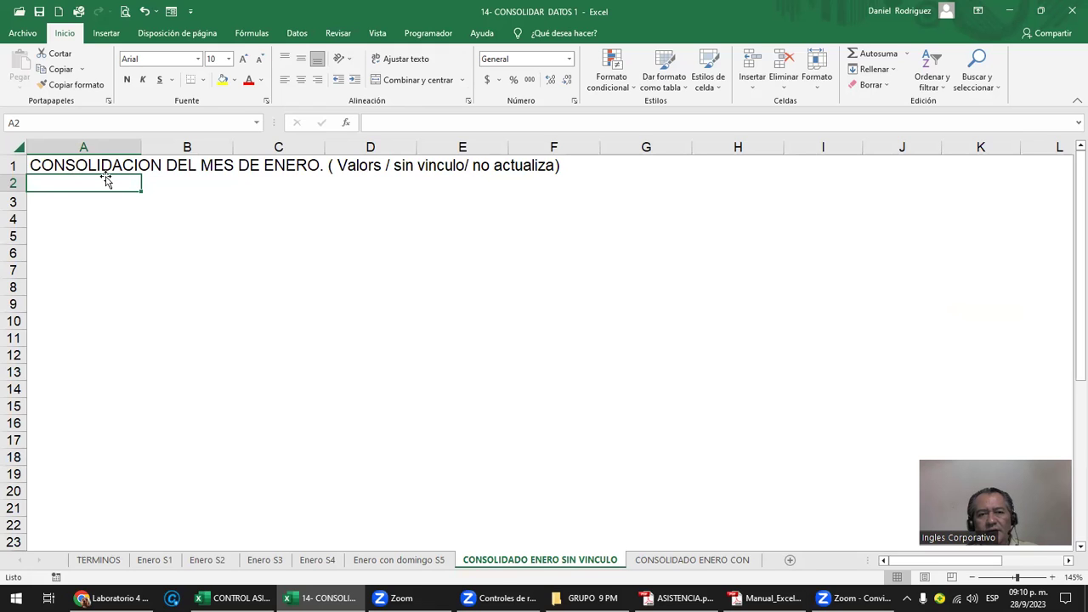
{"action": "double_click", "coordinate": [53, 165]}
{"action": "key", "text": "Left"}
{"action": "key", "text": "Left"}
{"action": "key", "text": "Left"}
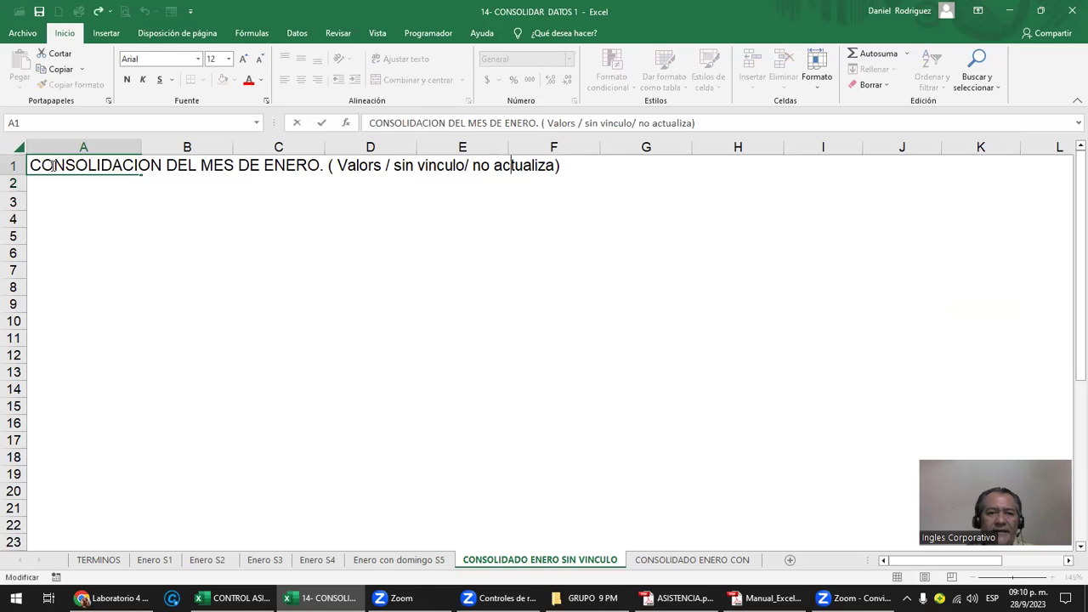
{"action": "key", "text": "Left"}
{"action": "key", "text": "Left"}
{"action": "key", "text": "Left"}
{"action": "key", "text": "Left"}
{"action": "type", "text": "E"}
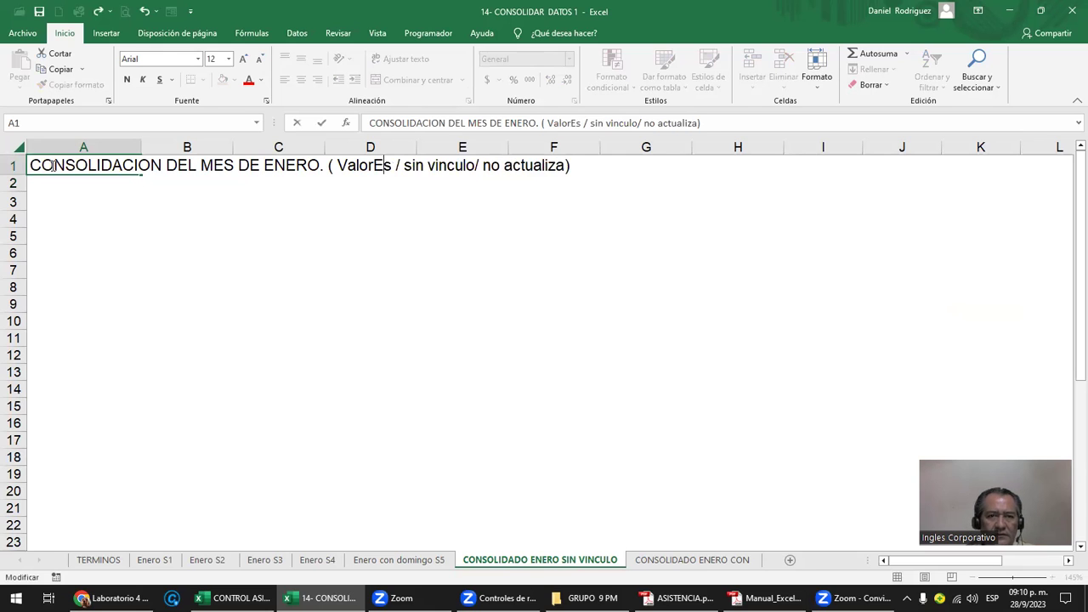
{"action": "key", "text": "BackSpace"}
{"action": "type", "text": "e"}
{"action": "key", "text": "Return"}
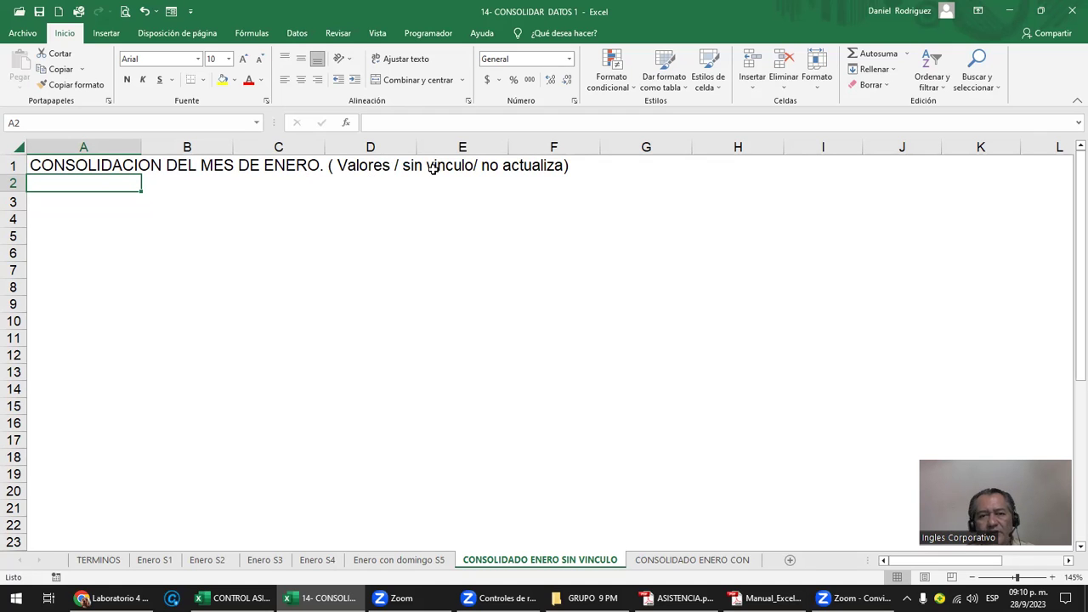
- Select and copy parts of the area below the title, then cancel the pending copy
{"action": "left_click", "coordinate": [58, 198]}
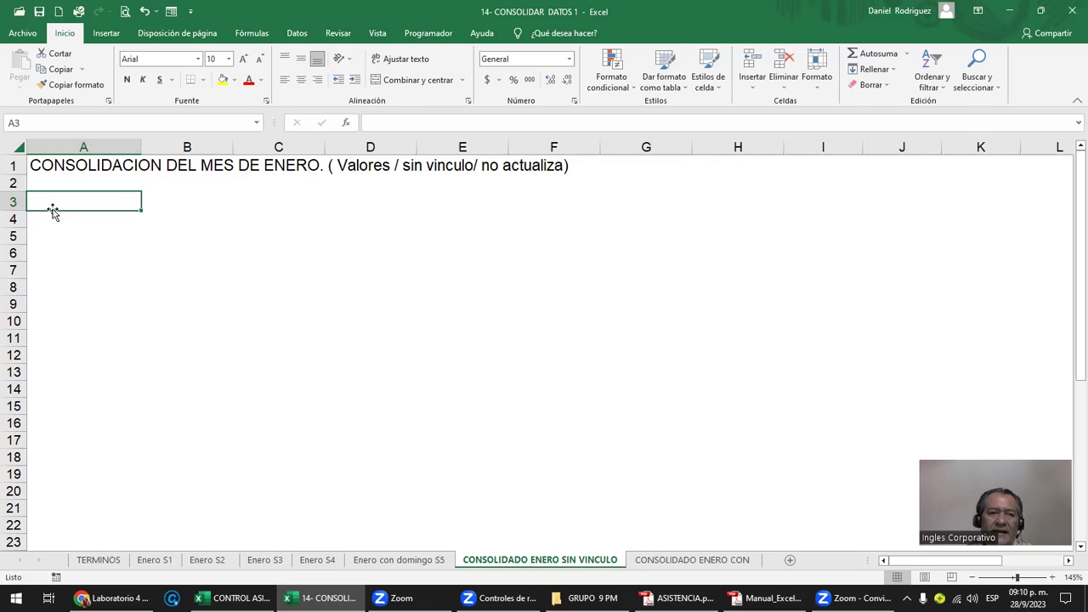
{"action": "left_click_drag", "start_coordinate": [47, 202], "coordinate": [280, 236]}
{"action": "left_click_drag", "start_coordinate": [758, 400], "coordinate": [856, 529]}
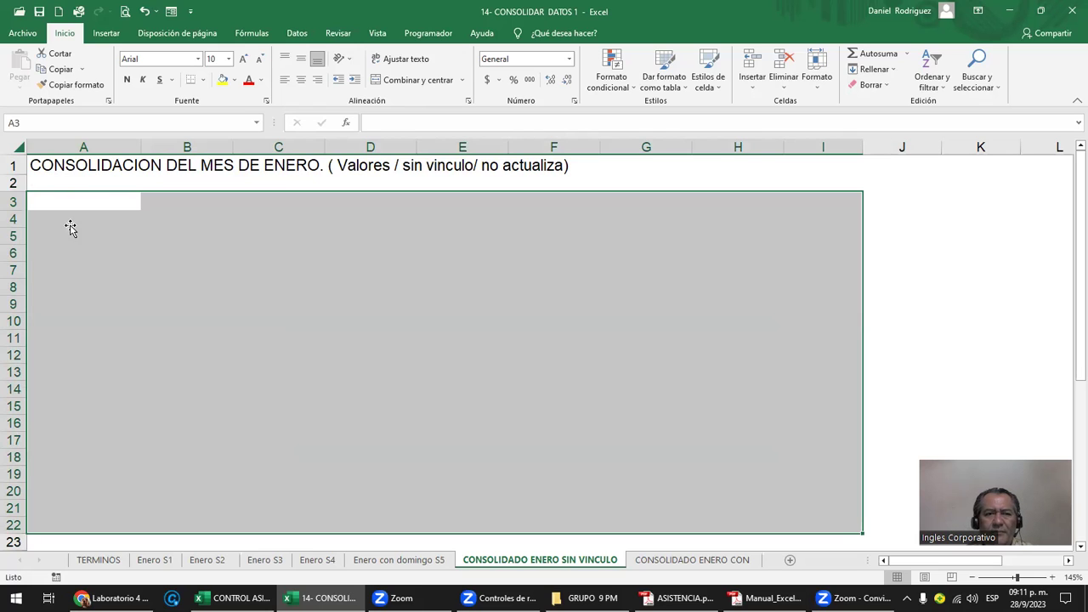
{"action": "left_click", "coordinate": [308, 216]}
{"action": "left_click_drag", "start_coordinate": [307, 216], "coordinate": [865, 445]}
{"action": "left_click", "coordinate": [38, 201]}
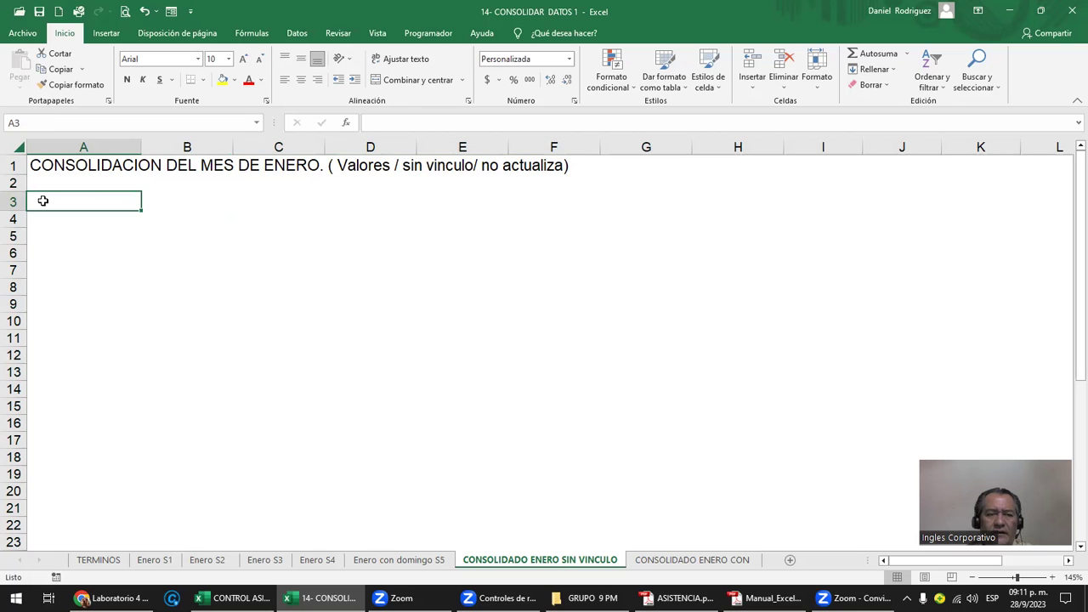
{"action": "left_click_drag", "start_coordinate": [316, 376], "coordinate": [863, 553]}
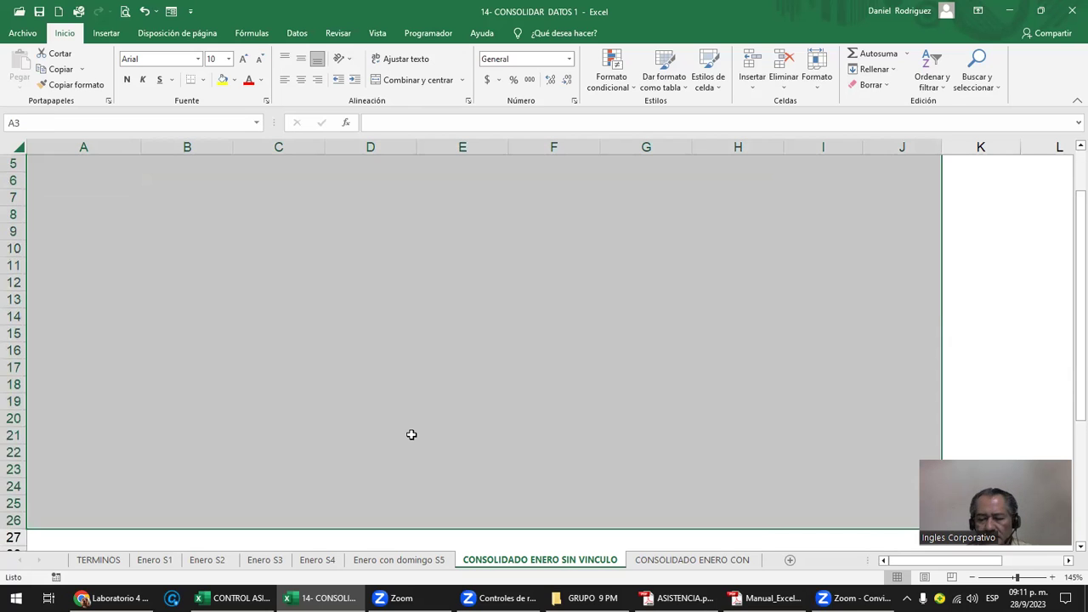
{"action": "key", "text": "ctrl+c"}
{"action": "key", "text": "ctrl+Home"}
{"action": "key", "text": "Escape"}
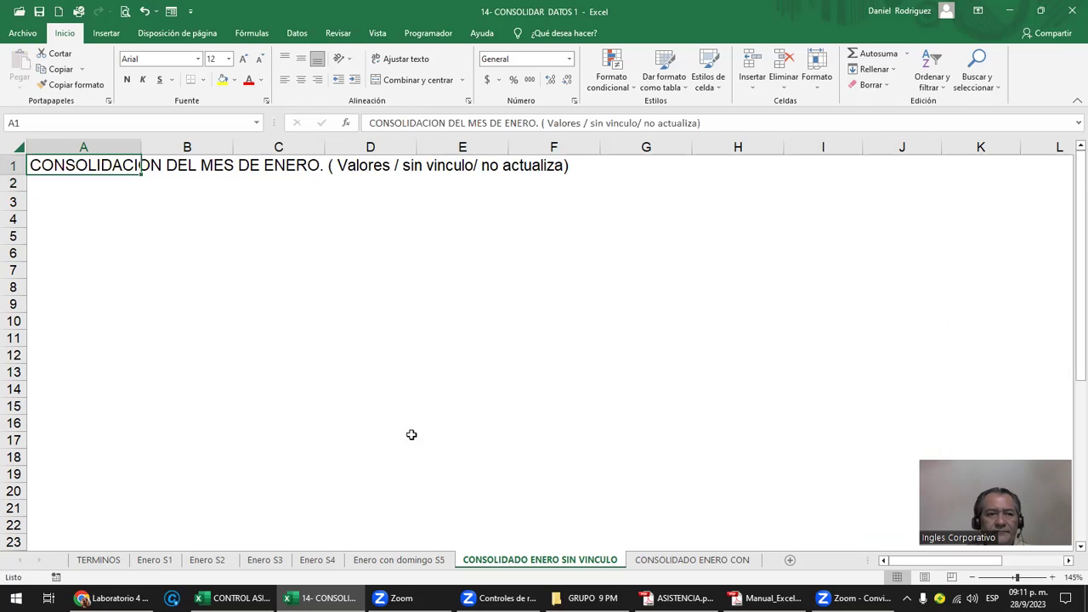
- Make cell A3 the consolidation's starting cell and bring up the Datos ribbon
{"action": "scroll", "coordinate": [48, 196], "scroll_direction": "up", "scroll_amount": 1}
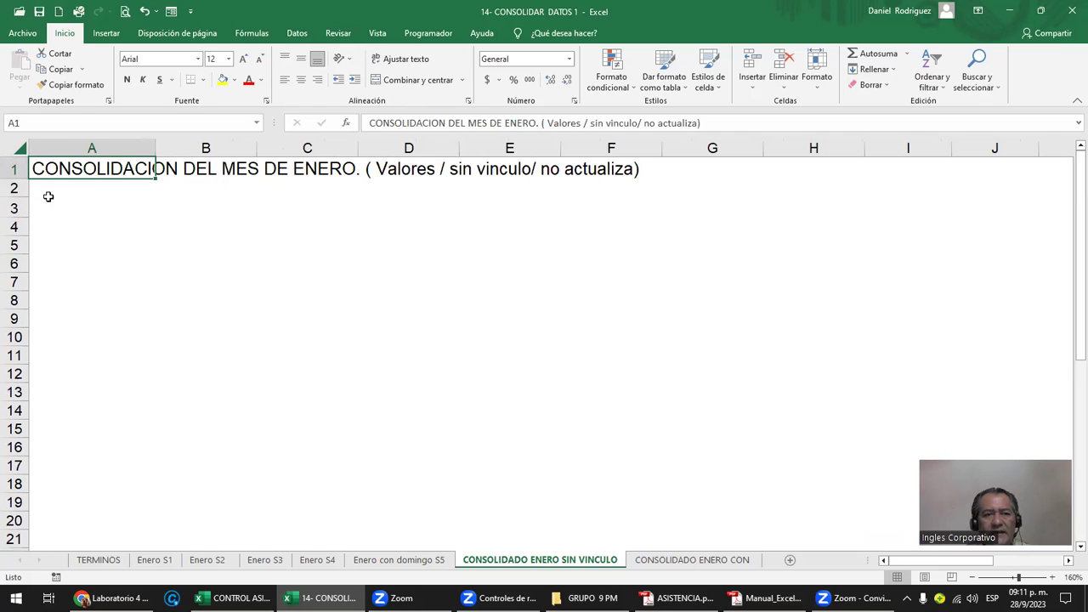
{"action": "left_click", "coordinate": [46, 211]}
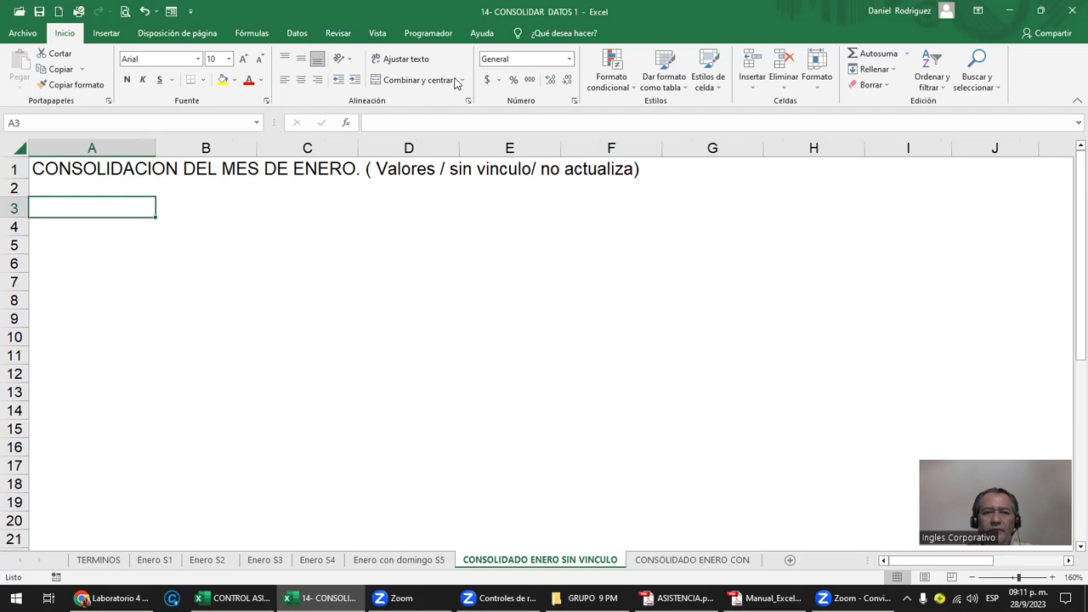
{"action": "left_click", "coordinate": [297, 35]}
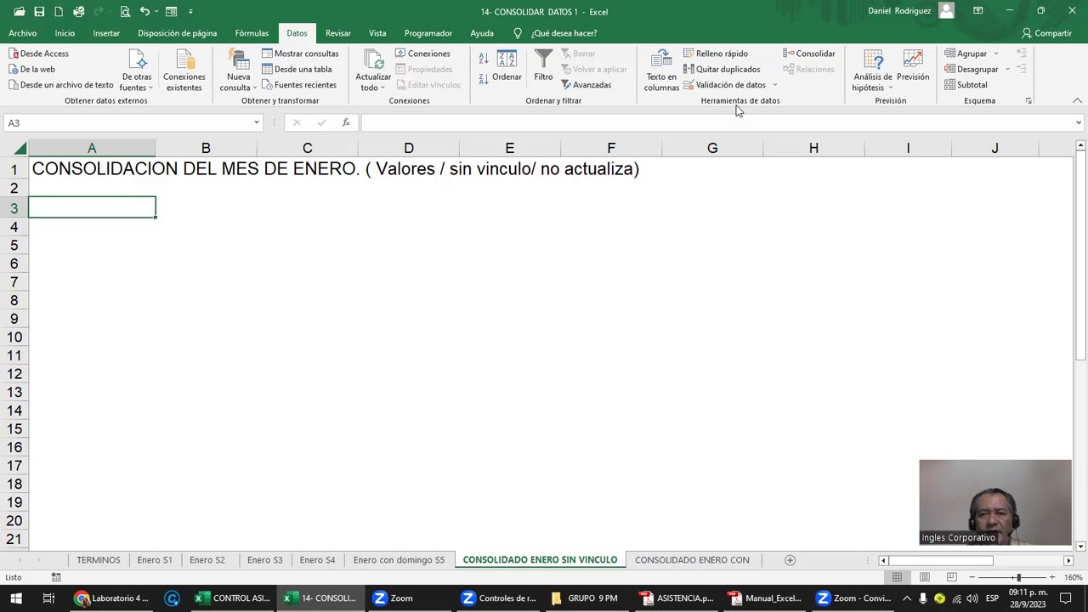
- Open Consolidar and delete all old references, Enero S1, Enero S2 and the rest
{"action": "left_click", "coordinate": [812, 57]}
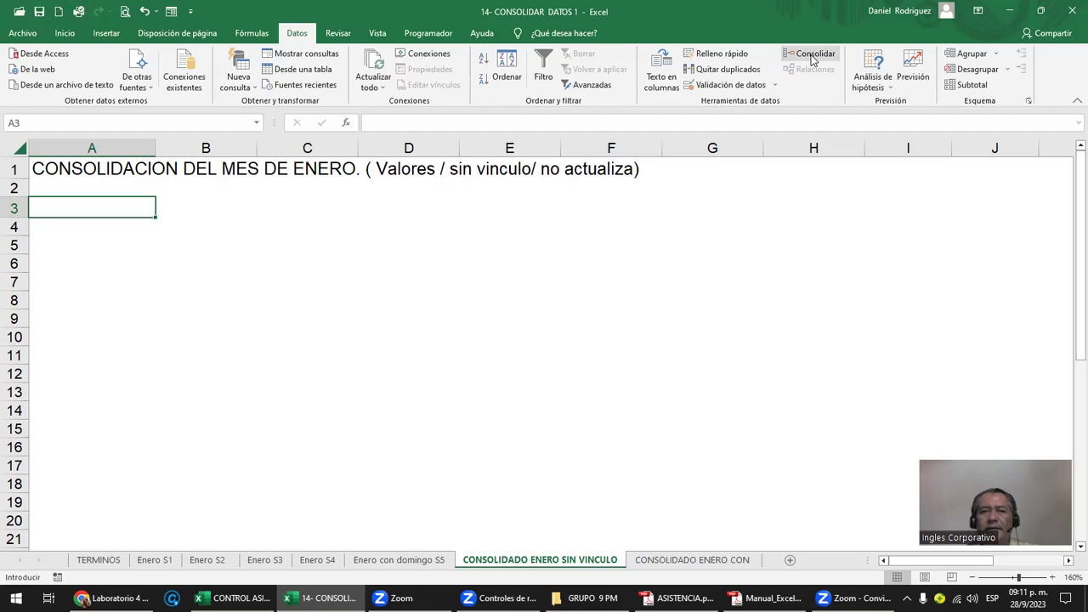
{"action": "left_click", "coordinate": [242, 230]}
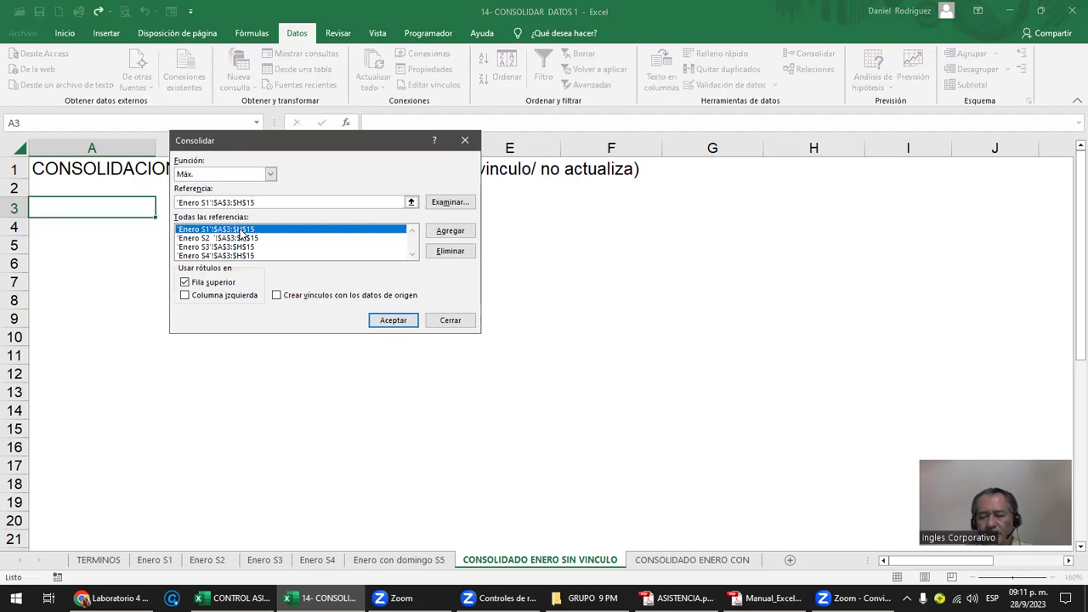
{"action": "left_click", "coordinate": [450, 251]}
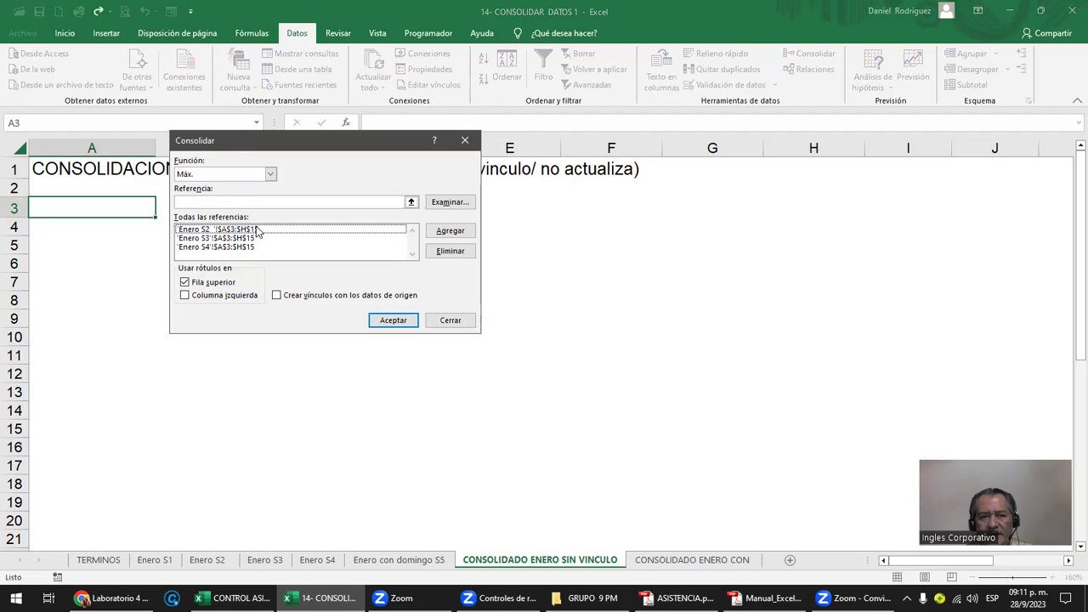
{"action": "left_click", "coordinate": [399, 230]}
{"action": "left_click", "coordinate": [449, 250]}
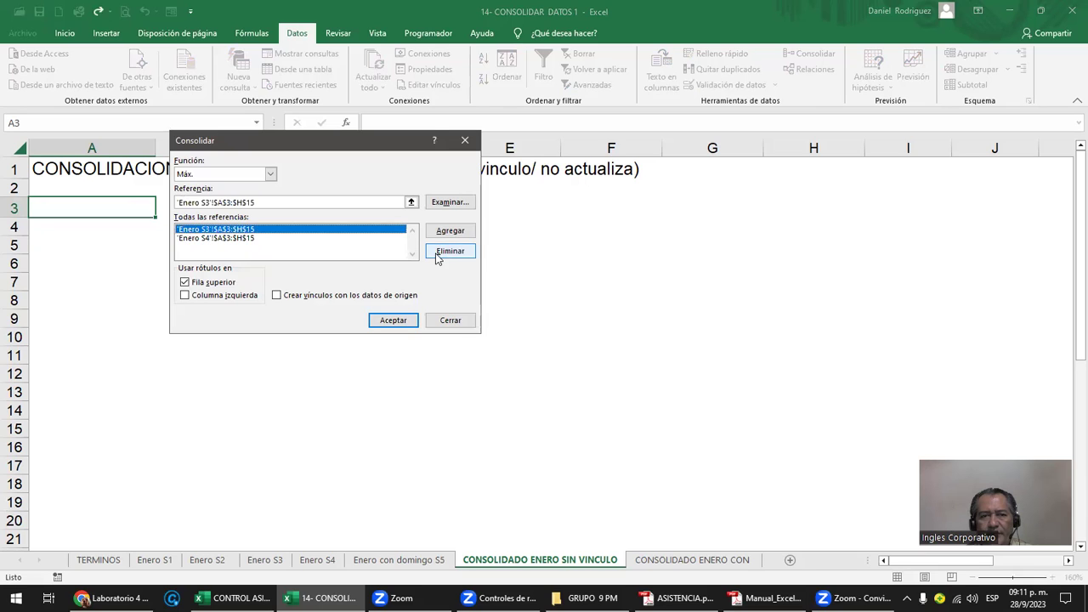
{"action": "key", "text": "Return"}
{"action": "left_click", "coordinate": [446, 253]}
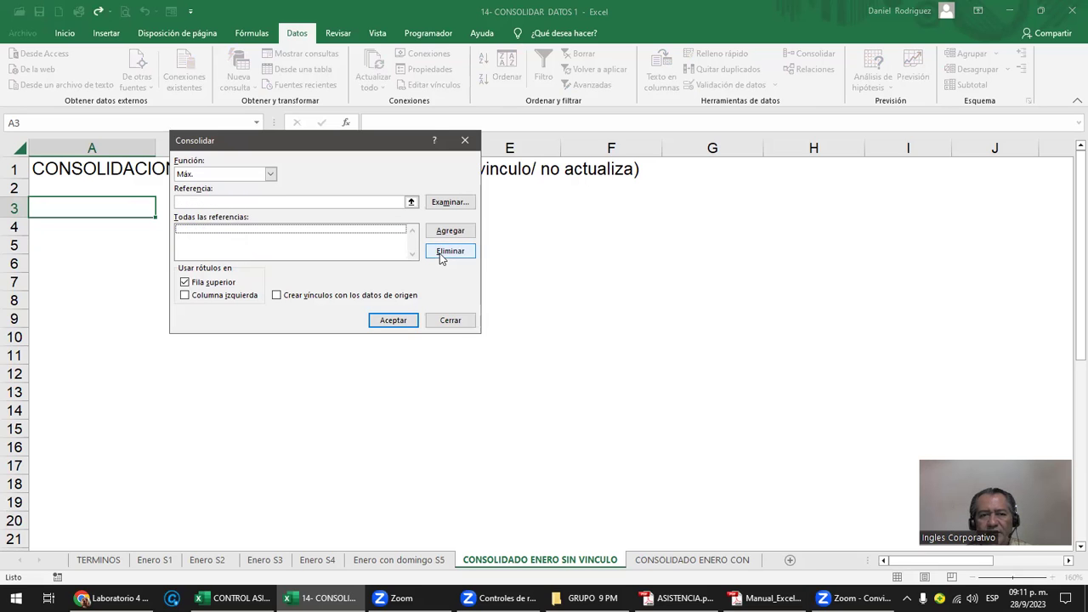
{"action": "left_click_drag", "start_coordinate": [248, 146], "coordinate": [439, 264]}
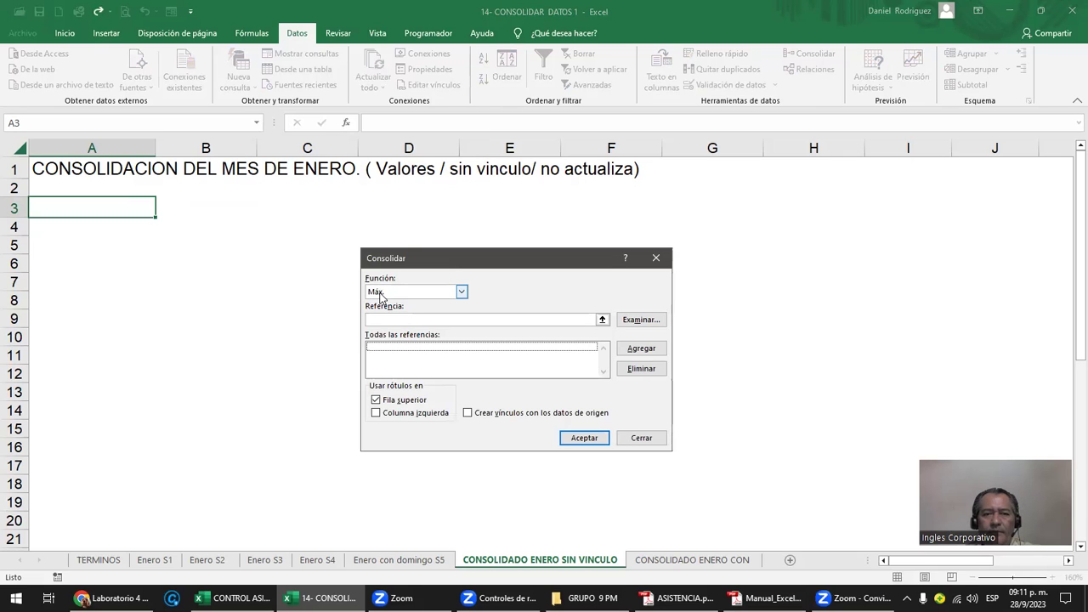
- Set the summary function to Suma after briefly trying Promedio, and focus the Referencia field
{"action": "left_click", "coordinate": [462, 293]}
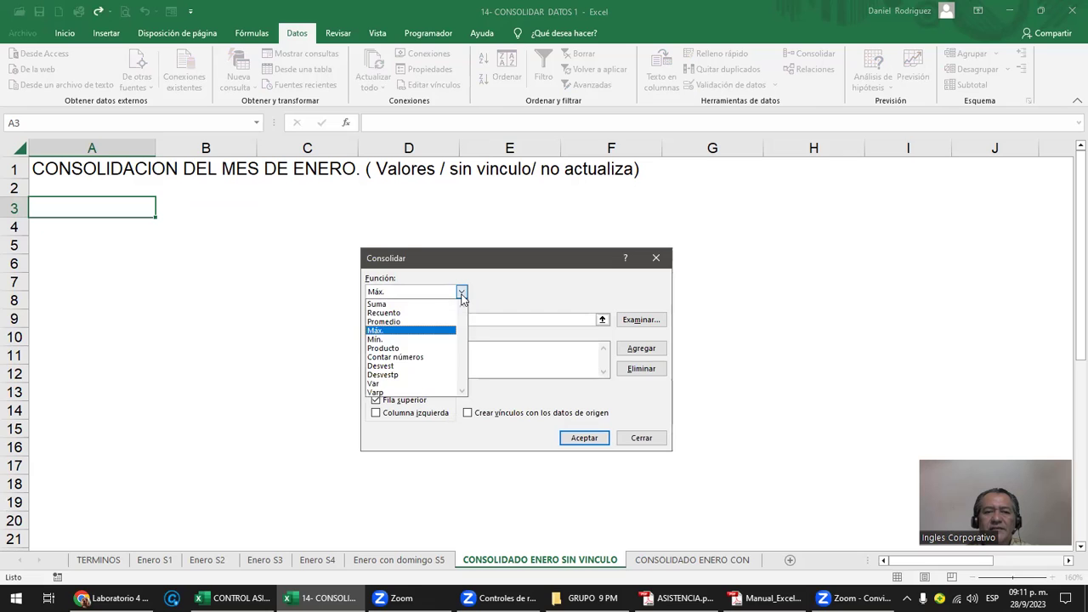
{"action": "left_click", "coordinate": [379, 306]}
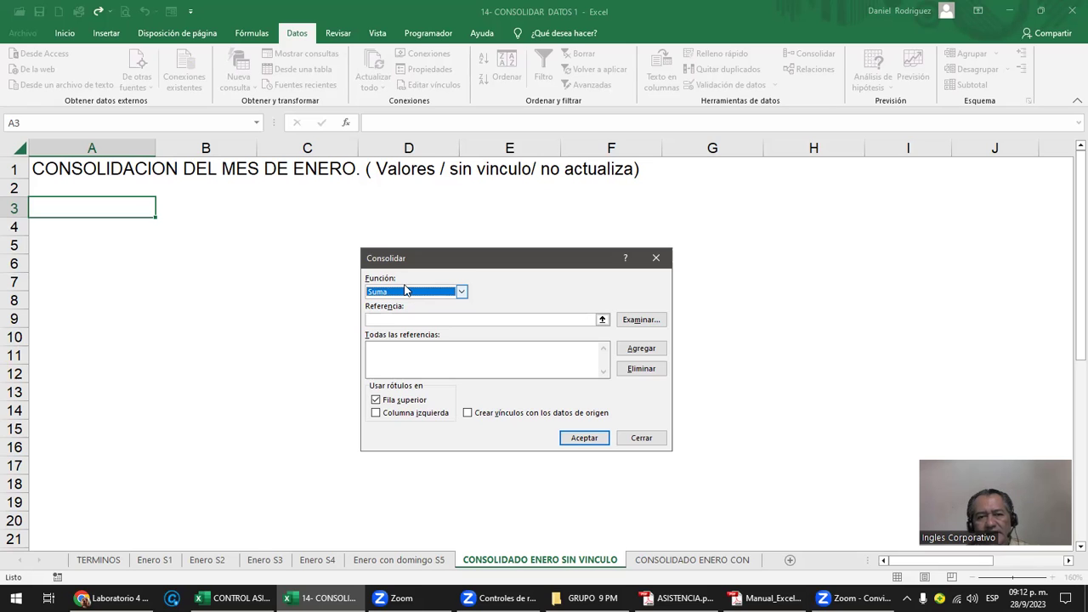
{"action": "left_click", "coordinate": [462, 291]}
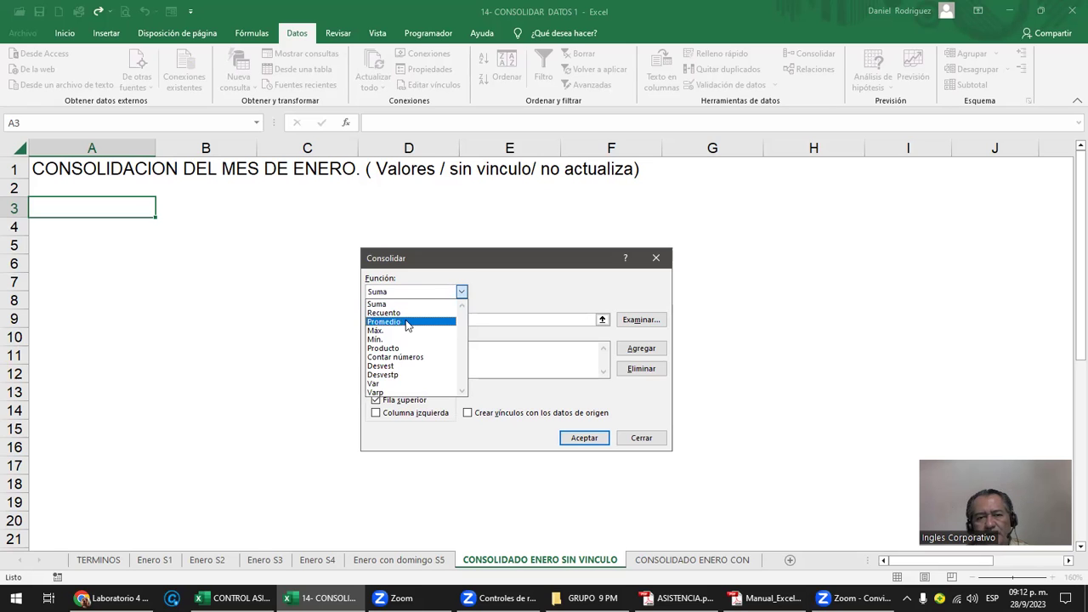
{"action": "left_click", "coordinate": [408, 321]}
{"action": "left_click", "coordinate": [462, 292]}
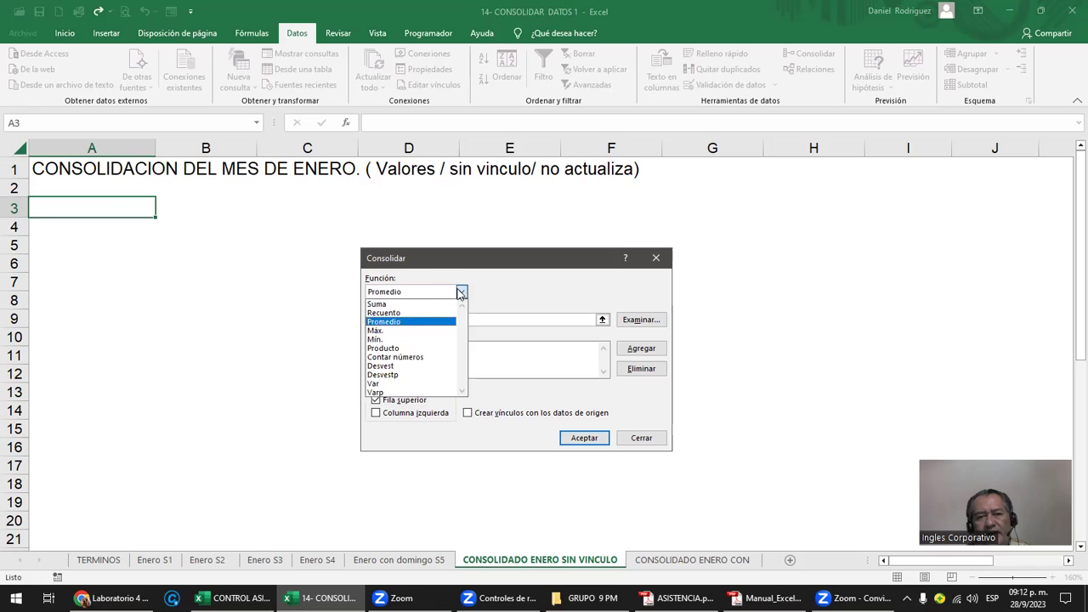
{"action": "left_click", "coordinate": [416, 302]}
{"action": "left_click", "coordinate": [393, 320]}
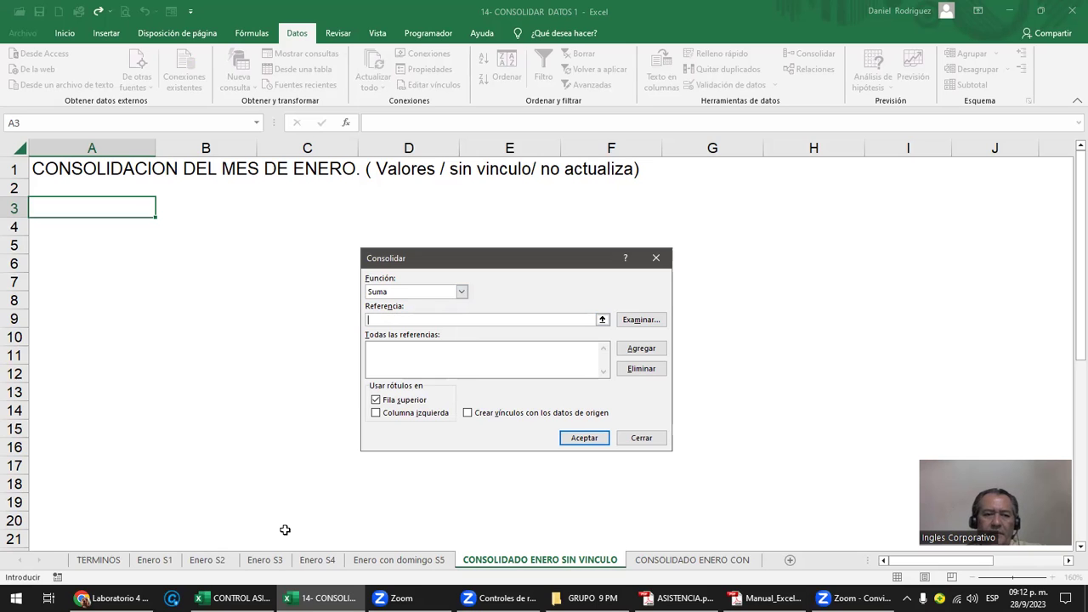
- Add Enero S1!$A$3:$H$15 as a consolidation source and clear the reference field
{"action": "left_click", "coordinate": [155, 560]}
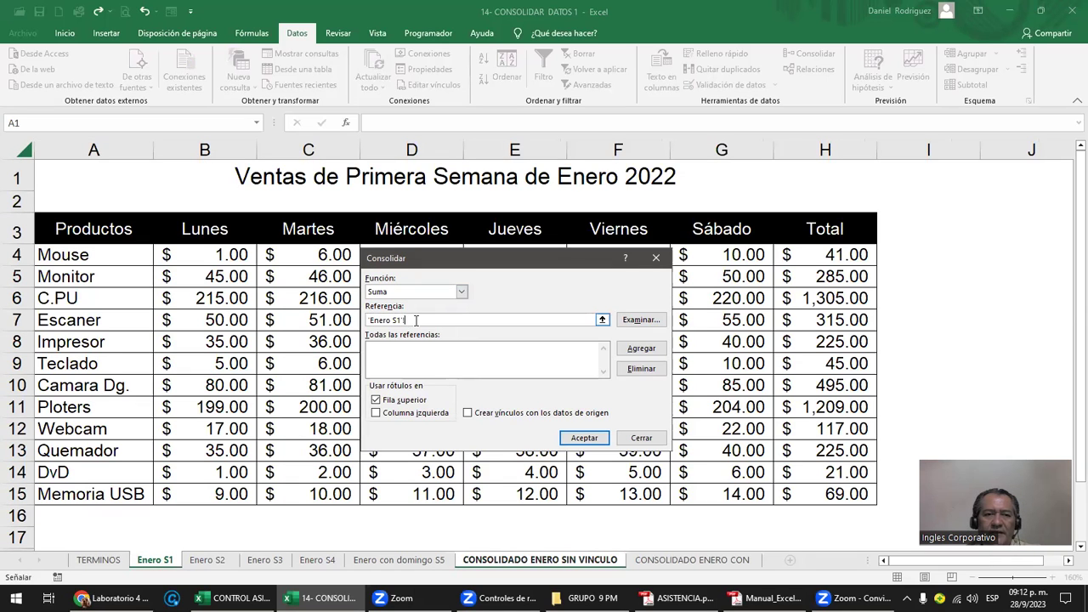
{"action": "left_click", "coordinate": [77, 232]}
{"action": "mouse_move", "coordinate": [74, 232]}
{"action": "left_mouse_down"}
{"action": "mouse_move", "coordinate": [780, 319]}
{"action": "mouse_move", "coordinate": [803, 492]}
{"action": "mouse_move", "coordinate": [719, 544]}
{"action": "left_mouse_up"}
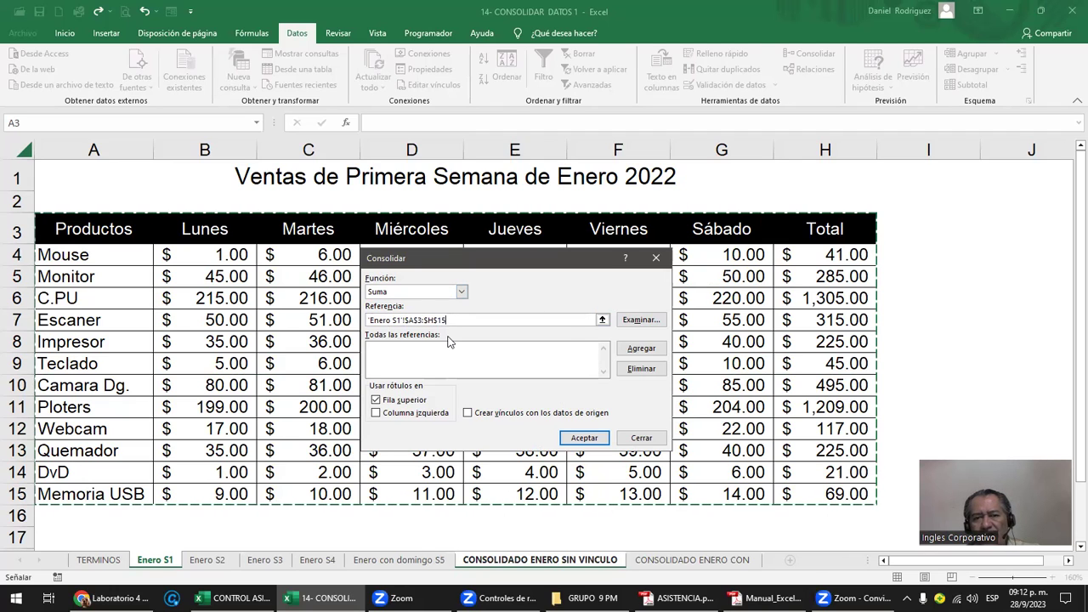
{"action": "left_click", "coordinate": [636, 356]}
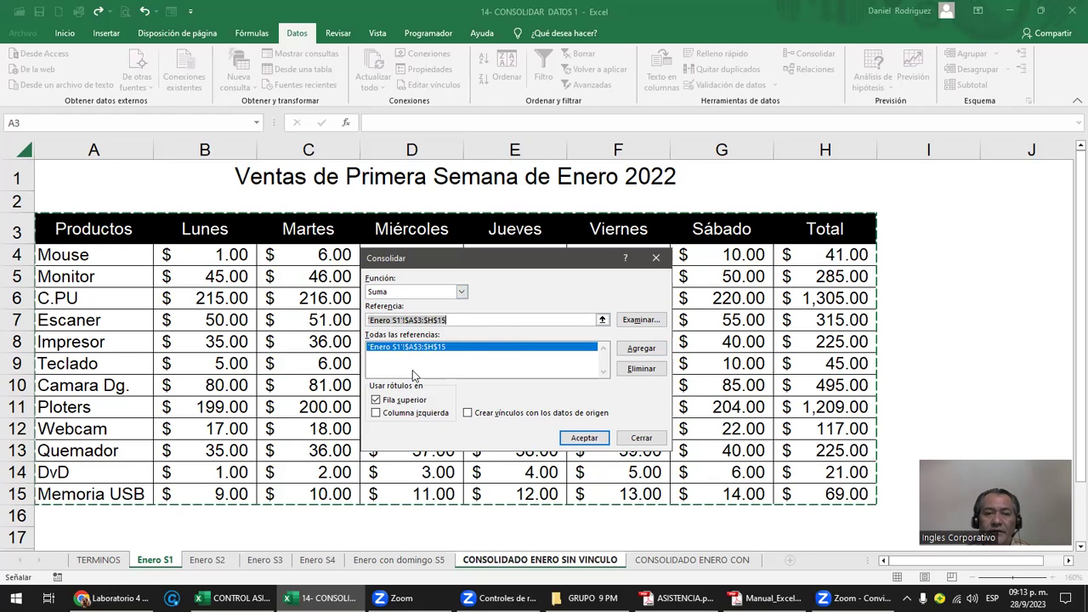
{"action": "left_click", "coordinate": [459, 319]}
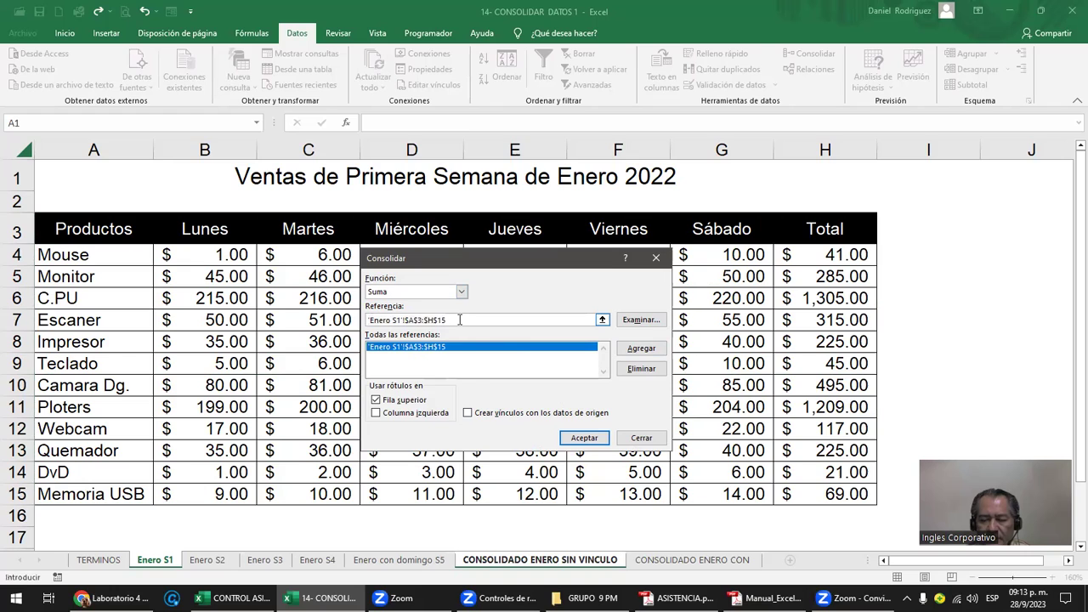
{"action": "key", "text": "BackSpace"}
{"action": "key", "text": "BackSpace"}
{"action": "key", "text": "BackSpace"}
{"action": "key", "text": "BackSpace"}
{"action": "key", "text": "BackSpace"}
{"action": "key", "text": "BackSpace"}
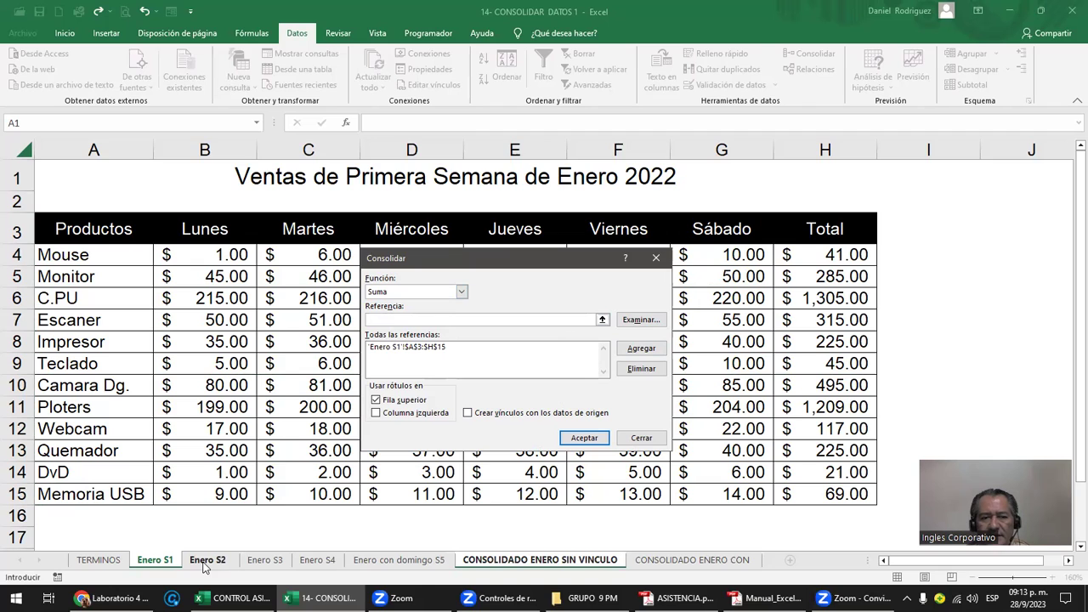
- Add 'Enero S2 '!$A$3:$H$15 as the second source and clear the field
{"action": "left_click", "coordinate": [205, 562]}
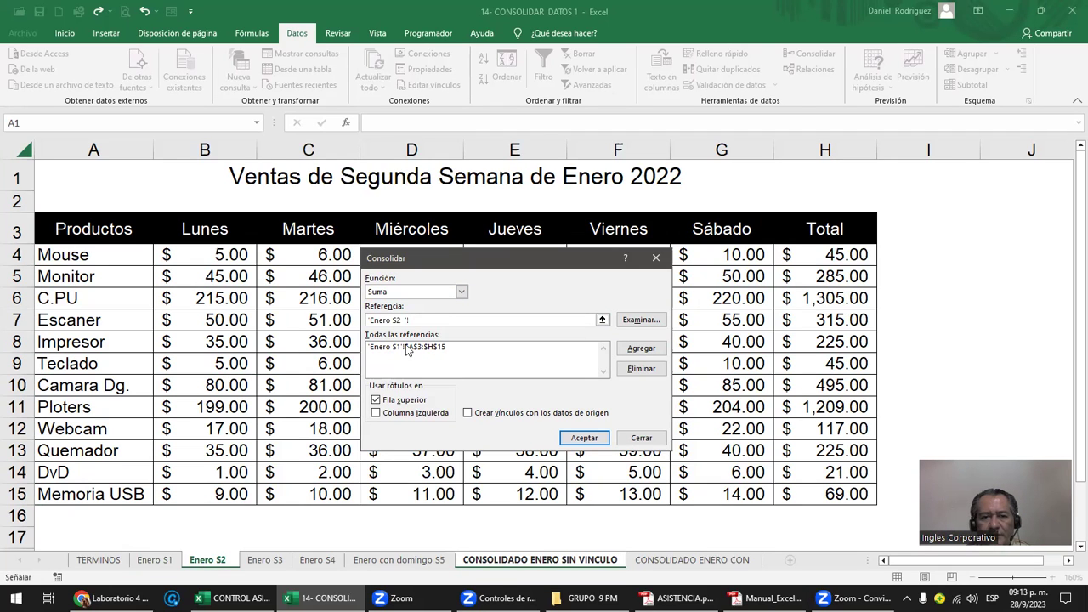
{"action": "left_click_drag", "start_coordinate": [71, 228], "coordinate": [857, 489]}
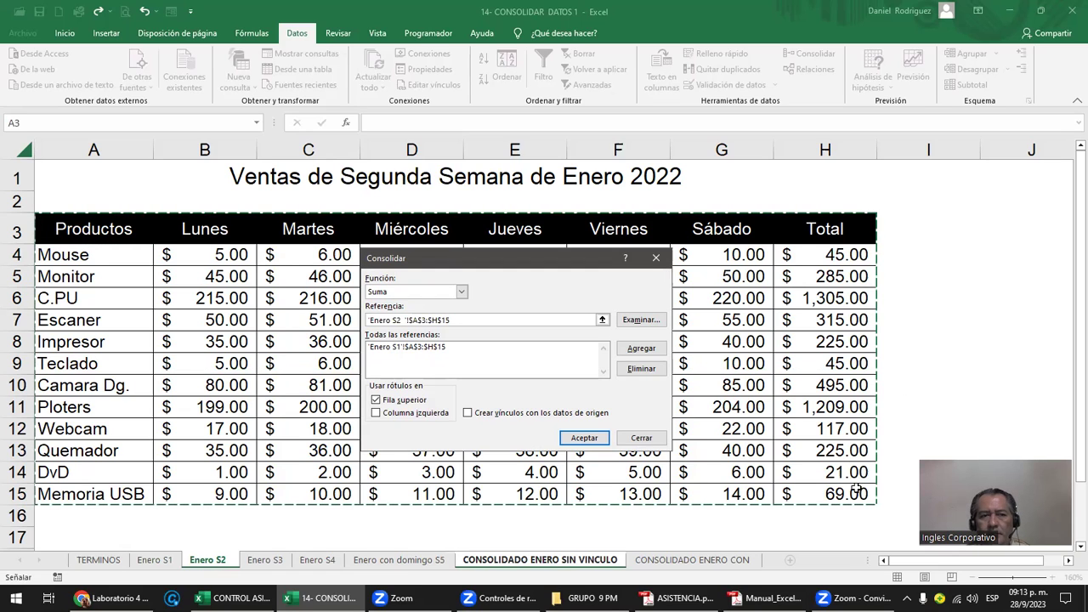
{"action": "left_click", "coordinate": [642, 355]}
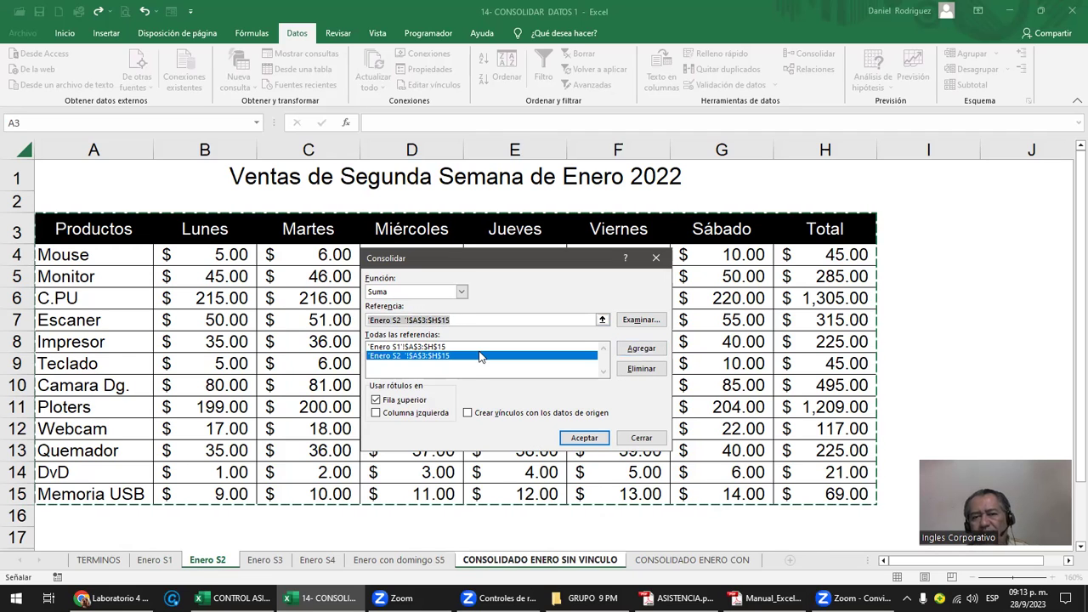
{"action": "key", "text": "Delete"}
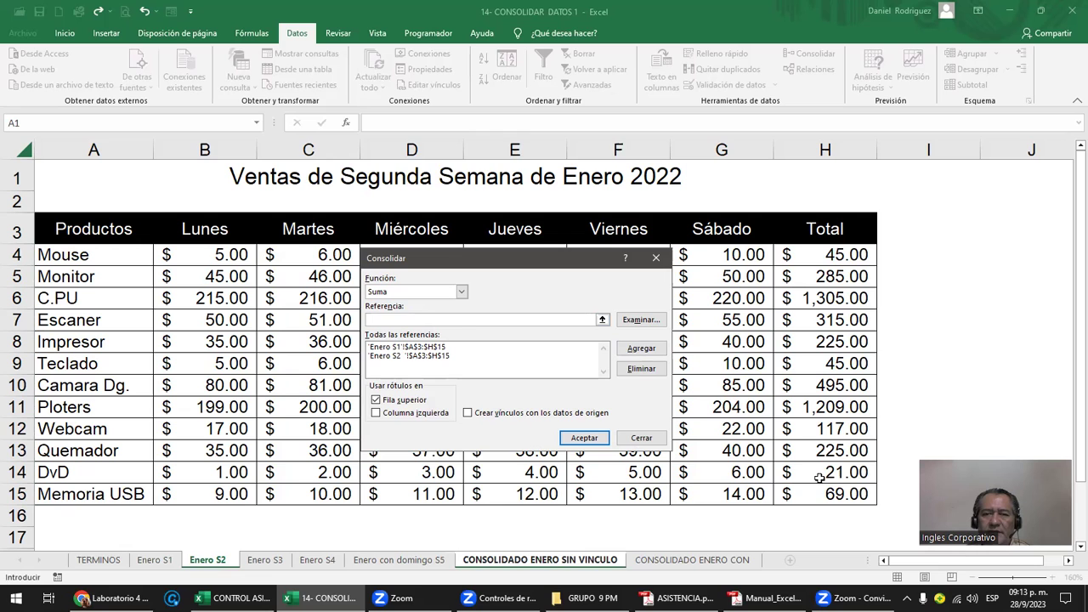
- Add Enero S3!$A$3:$H$15 as the third consolidation source
{"action": "left_click", "coordinate": [265, 560]}
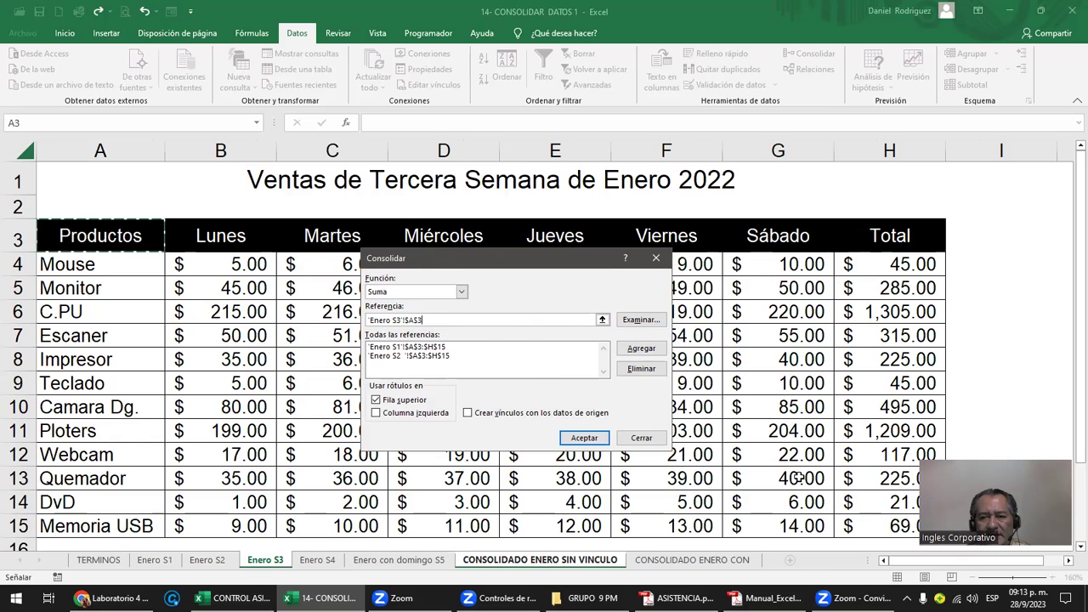
{"action": "left_click_drag", "start_coordinate": [96, 231], "coordinate": [860, 518]}
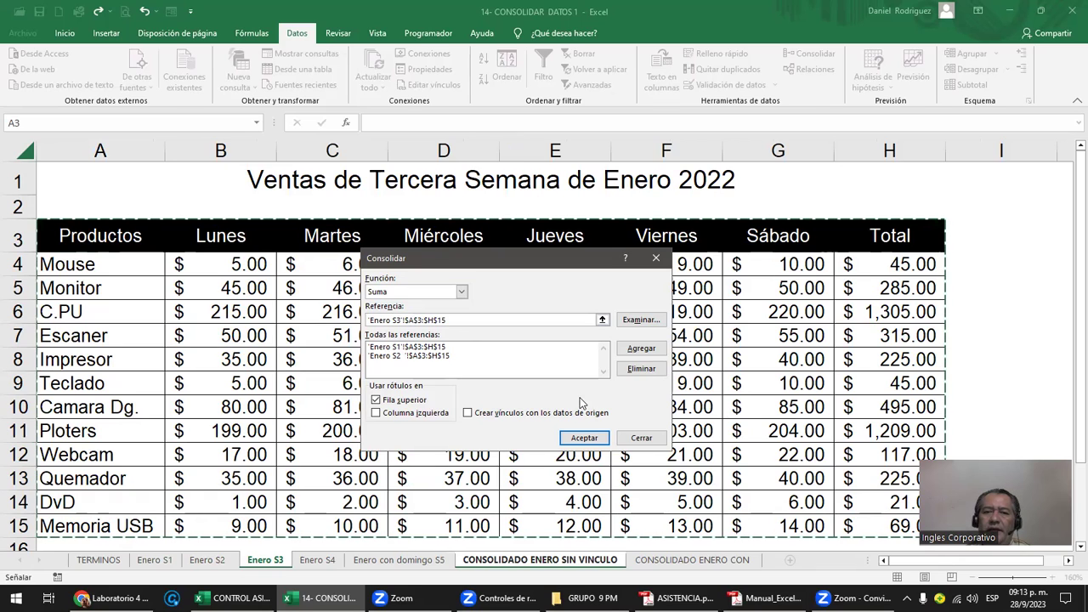
{"action": "left_click", "coordinate": [642, 350]}
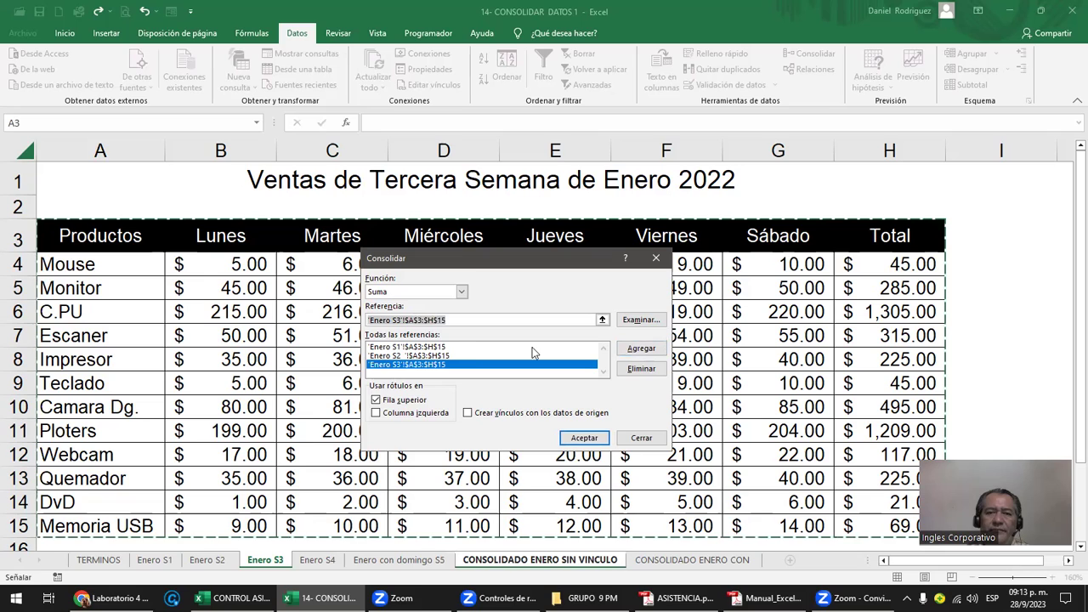
{"action": "key", "text": "Delete"}
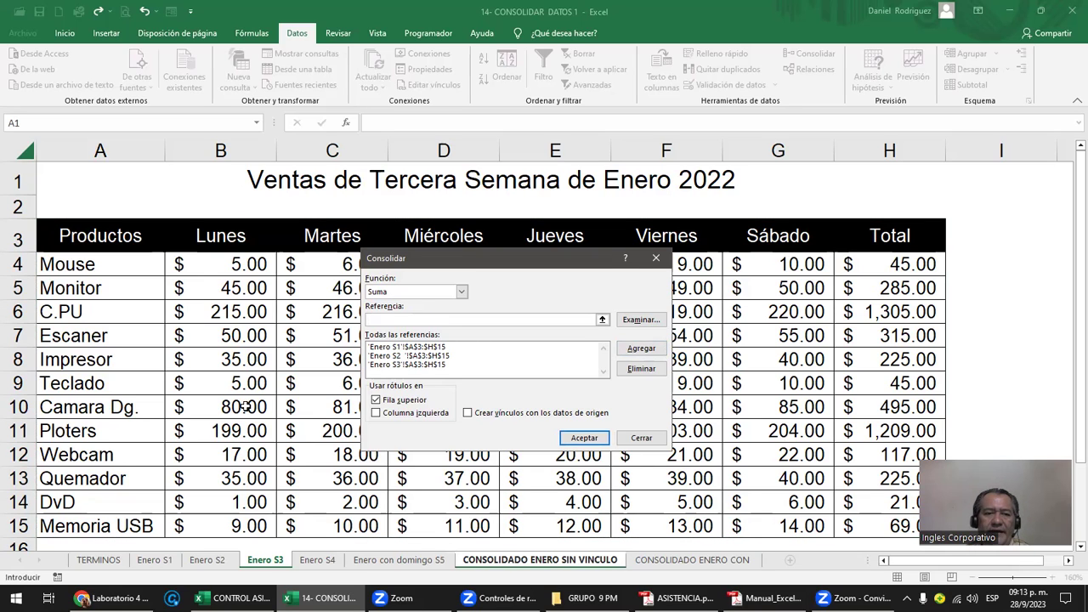
- Re-select Enero S3 A3:H15, dismiss the duplicate-reference warning and clear the field
{"action": "left_click", "coordinate": [273, 565]}
{"action": "left_click", "coordinate": [97, 236]}
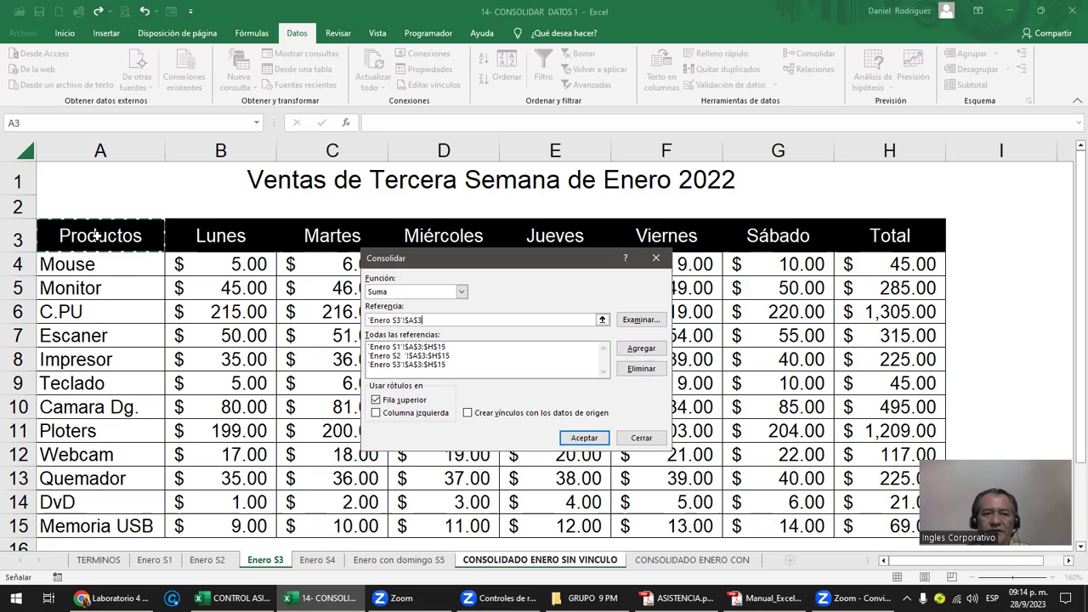
{"action": "left_click_drag", "start_coordinate": [897, 259], "coordinate": [908, 522]}
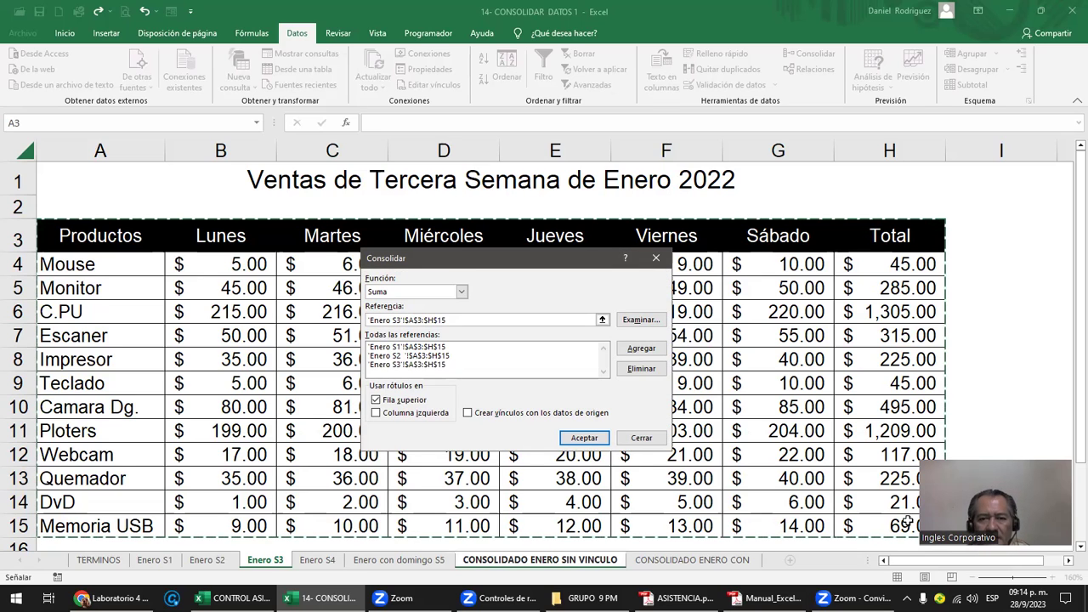
{"action": "left_click", "coordinate": [646, 351]}
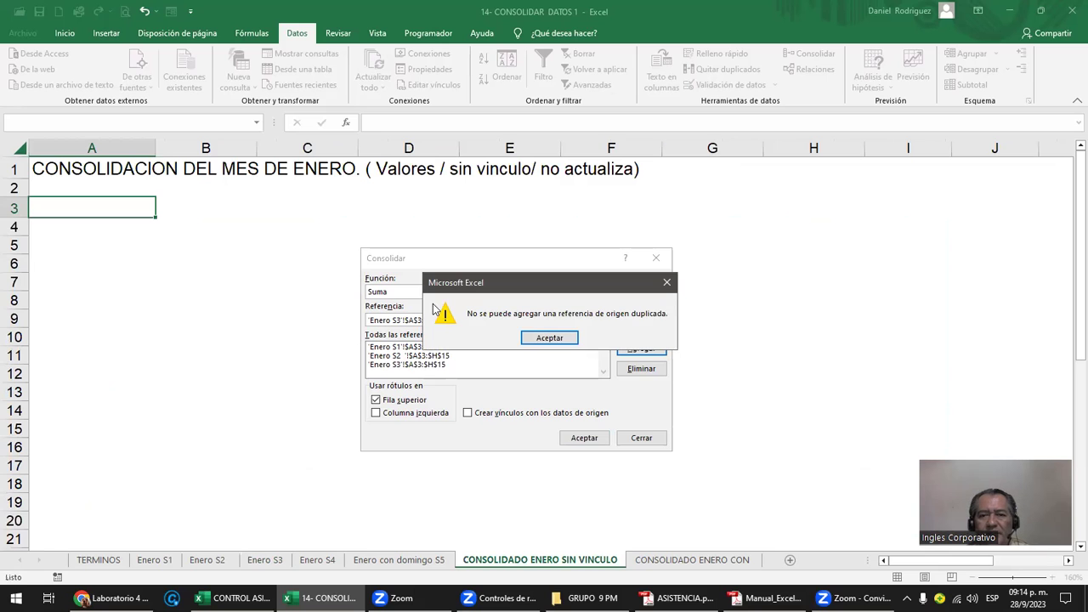
{"action": "key", "text": "Return"}
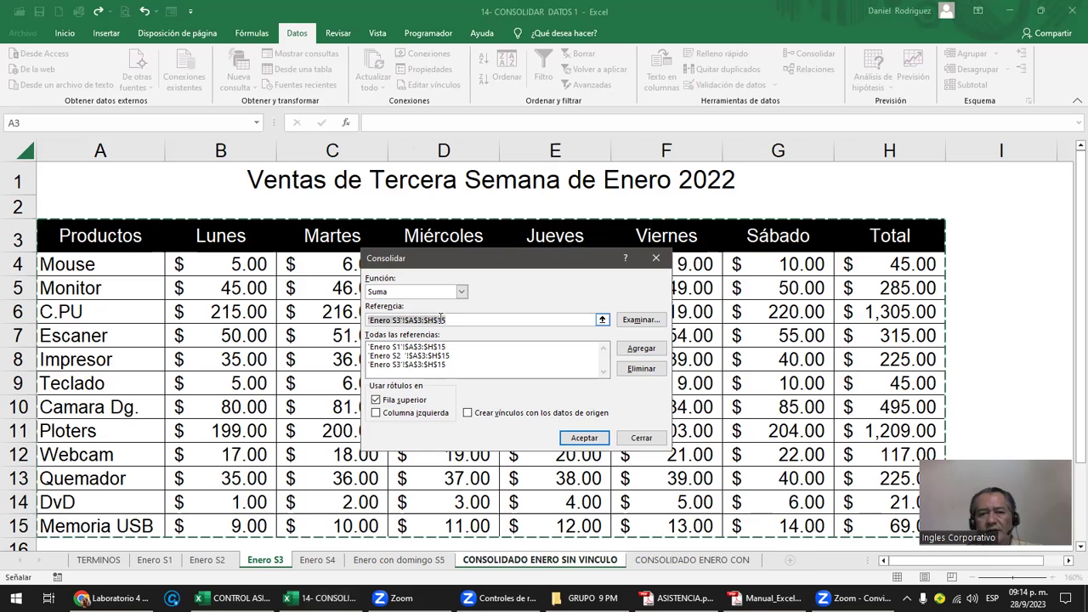
{"action": "key", "text": "Delete"}
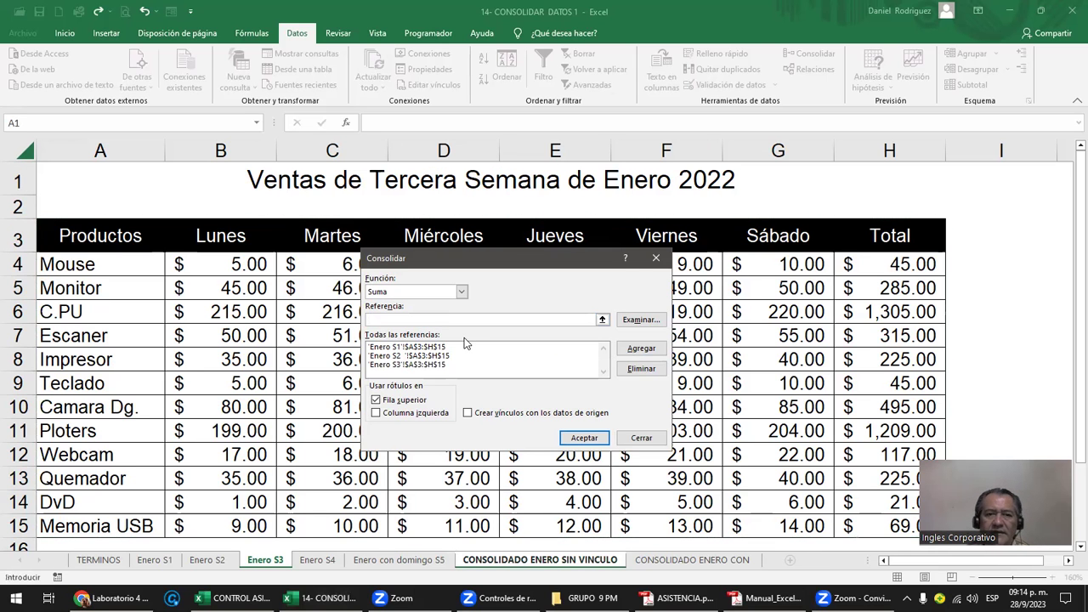
- Add Enero S4!$A$3:$H$15 as the fourth reference and uncheck Fila superior
{"action": "left_click", "coordinate": [321, 561]}
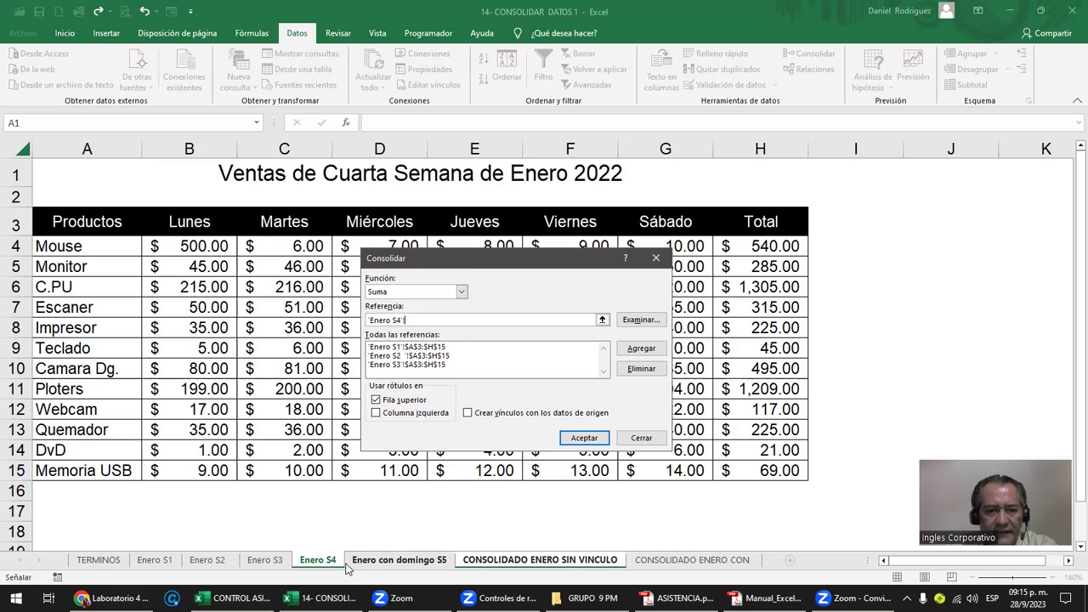
{"action": "left_click_drag", "start_coordinate": [76, 224], "coordinate": [745, 461]}
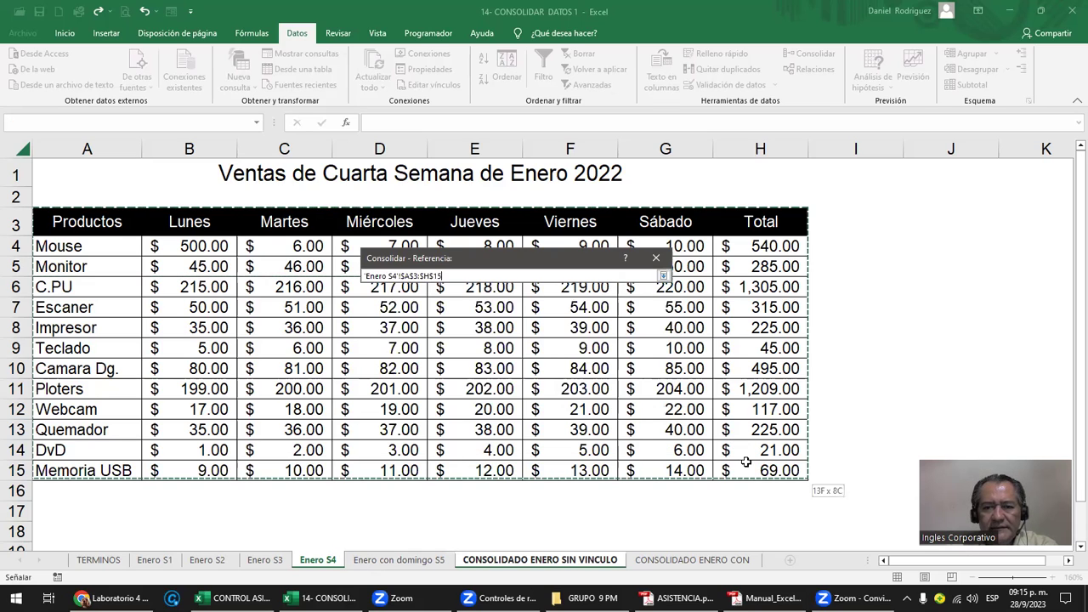
{"action": "left_click_drag", "start_coordinate": [745, 462], "coordinate": [745, 447]}
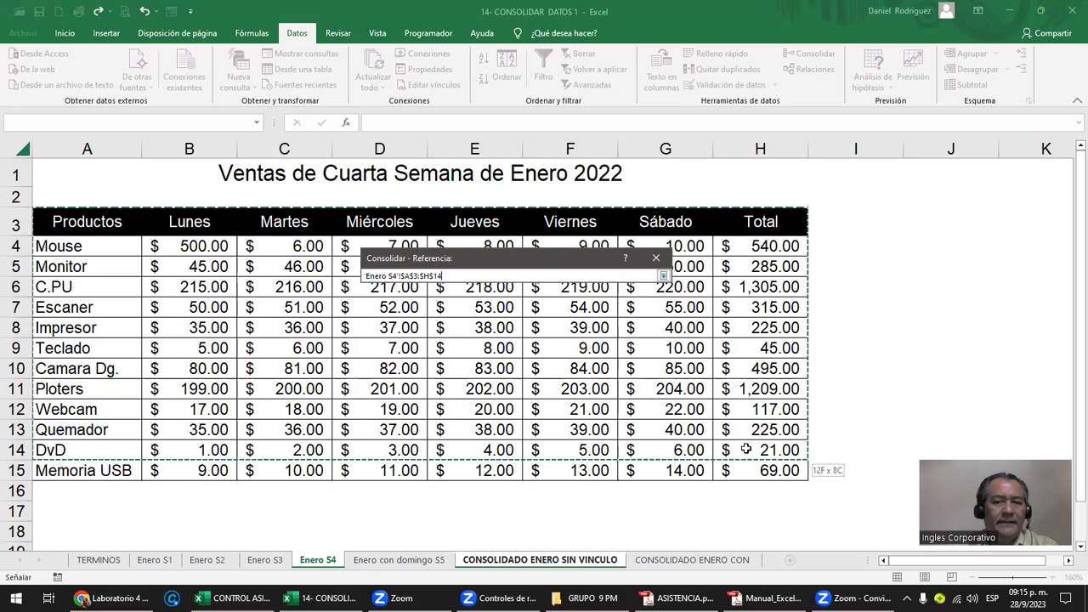
{"action": "left_click_drag", "start_coordinate": [745, 449], "coordinate": [746, 465]}
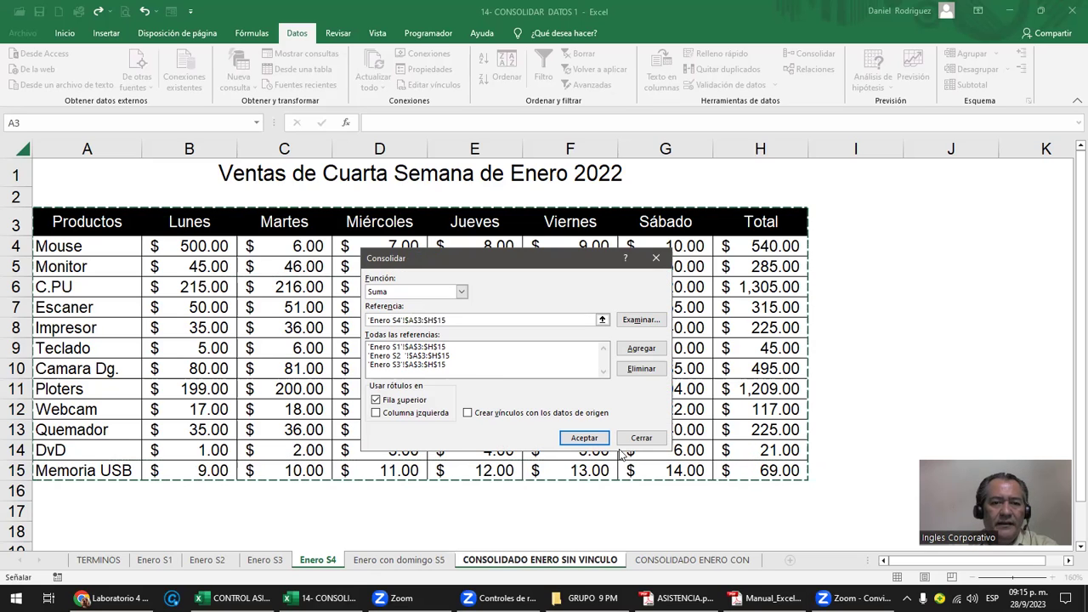
{"action": "left_click", "coordinate": [641, 348]}
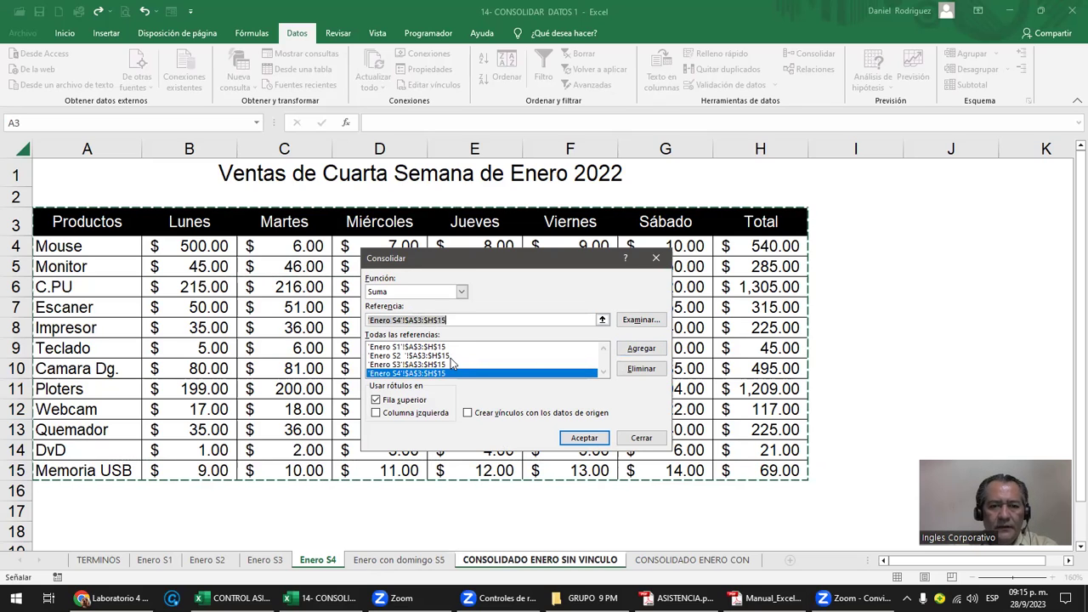
{"action": "left_click", "coordinate": [395, 398]}
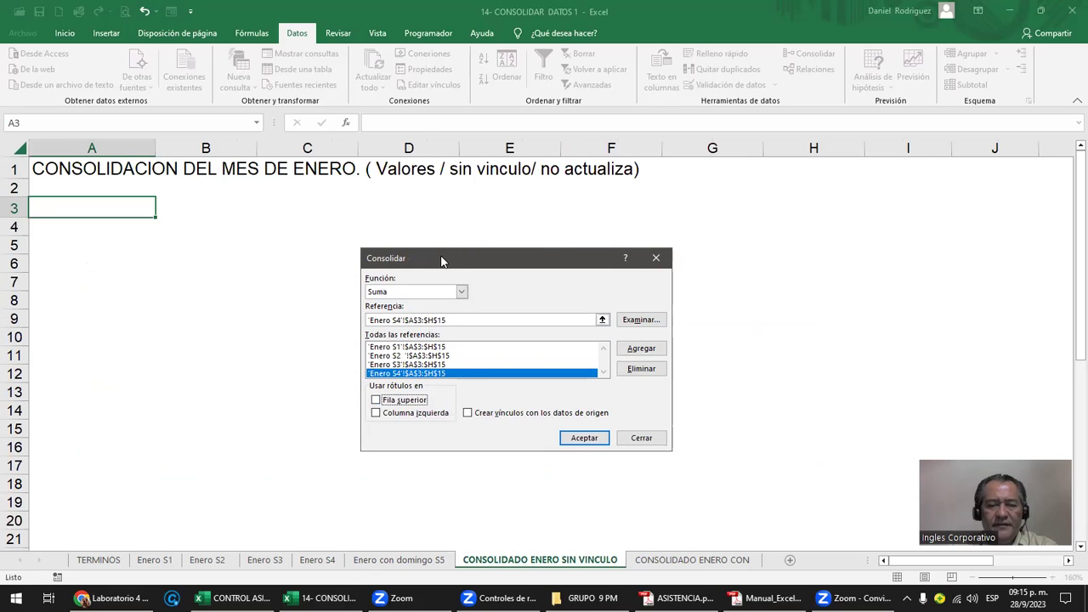
- Move the Consolidar dialog aside and accept it, filling A3:H15 with four-week sums
{"action": "left_click_drag", "start_coordinate": [442, 259], "coordinate": [480, 236]}
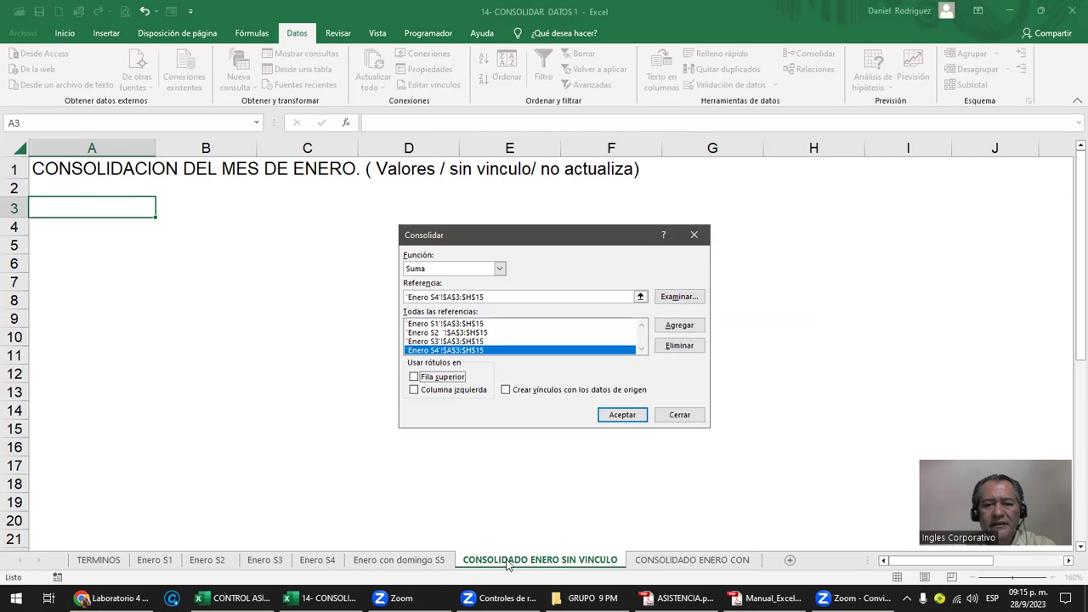
{"action": "left_click", "coordinate": [621, 415]}
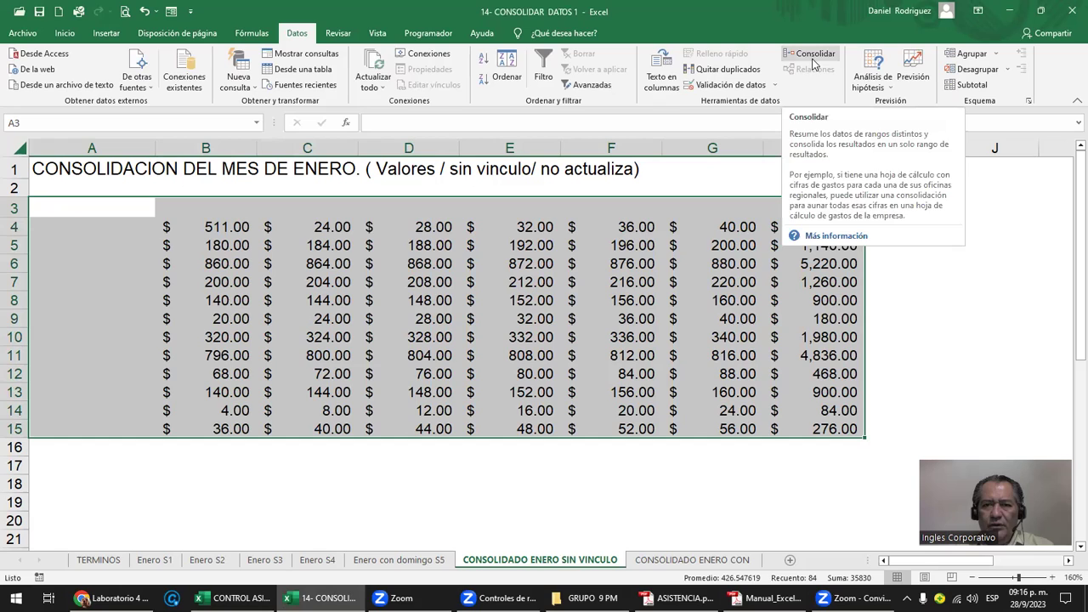
- Delete the label-less totals and remove the Enero S4 entry from the Consolidar references
{"action": "key", "text": "Delete"}
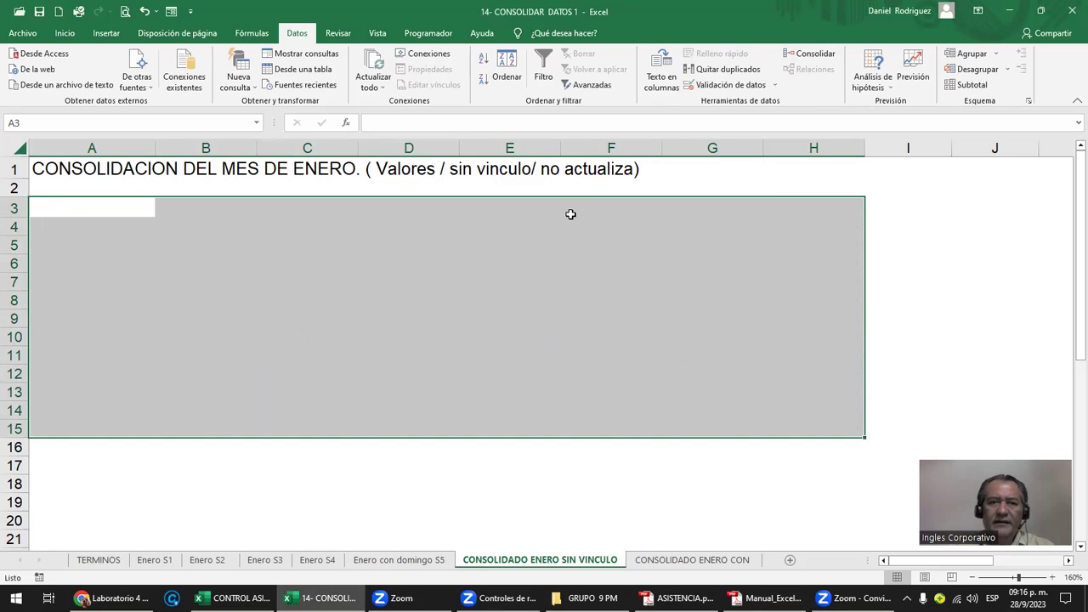
{"action": "left_click", "coordinate": [83, 207]}
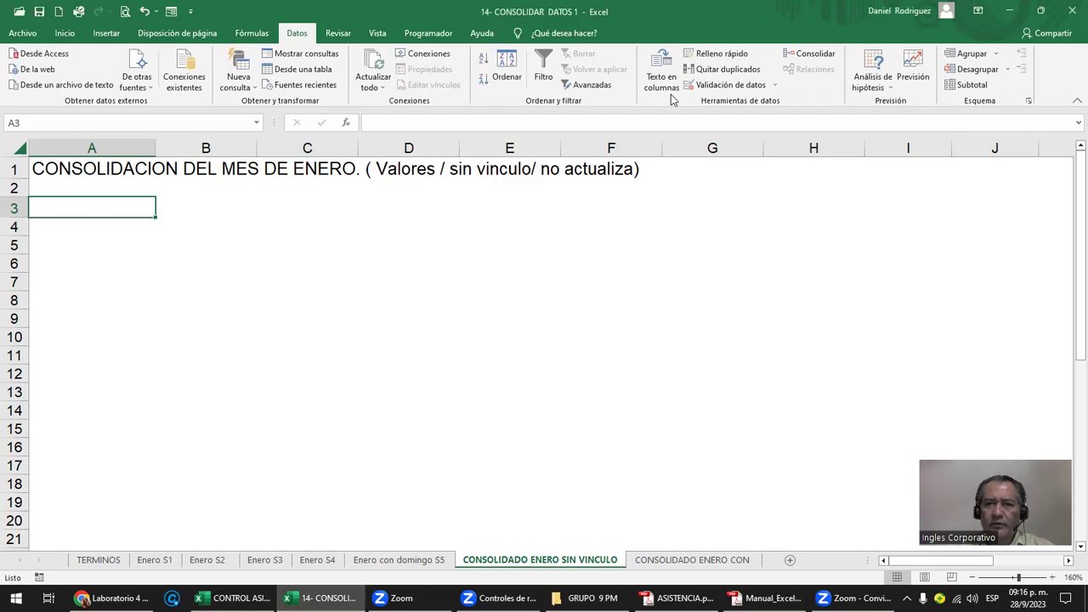
{"action": "left_click", "coordinate": [828, 54]}
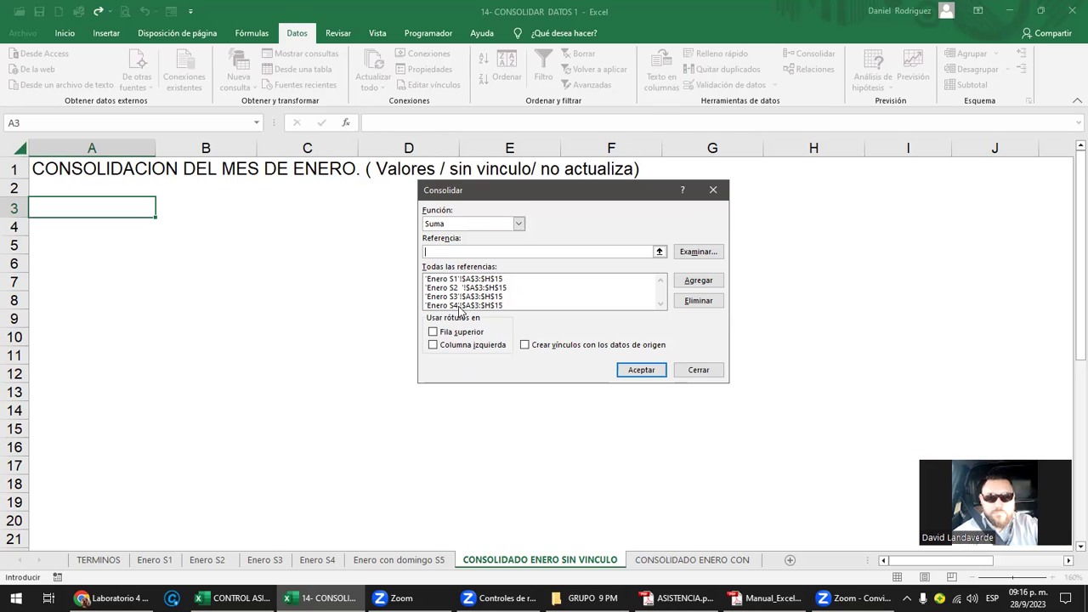
{"action": "left_click", "coordinate": [460, 306]}
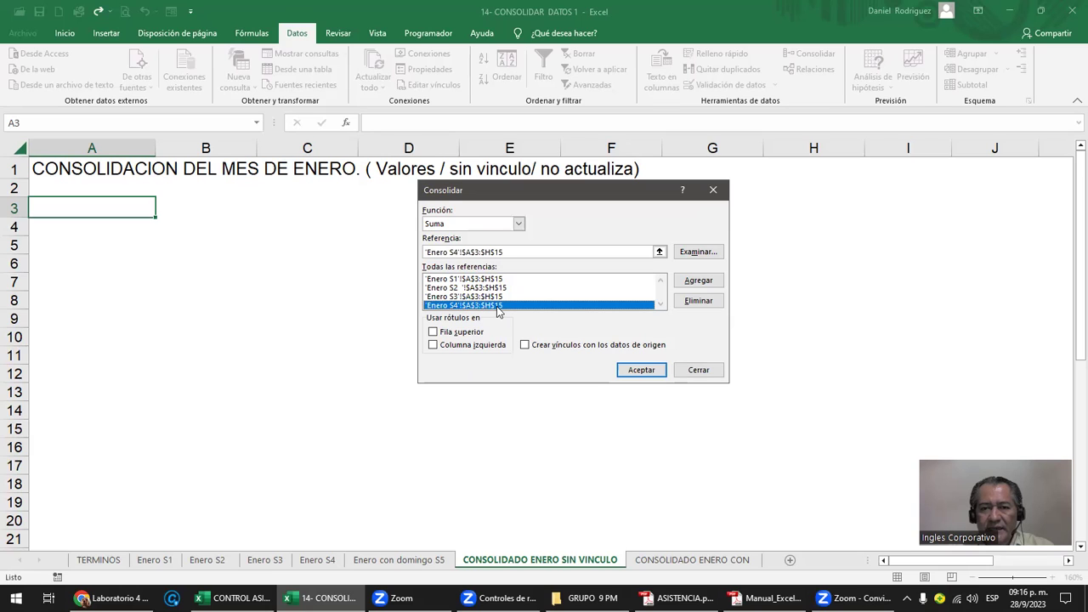
{"action": "left_click", "coordinate": [699, 302]}
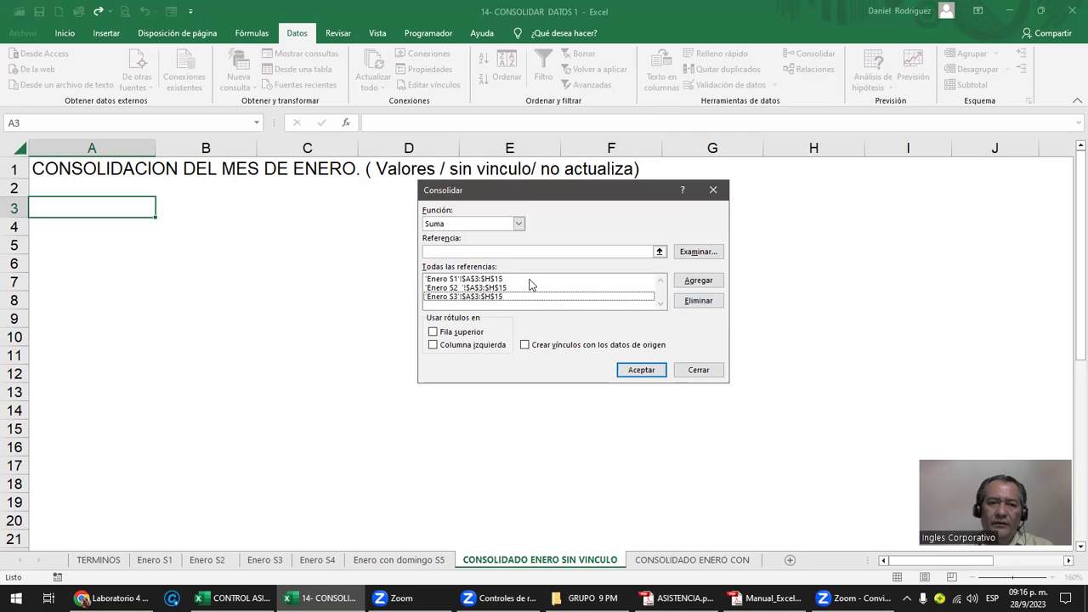
- Re-pick 'Enero S4'!$A$3:$H$15 as the pending reference, after closing Examinar unused
{"action": "left_click", "coordinate": [443, 251]}
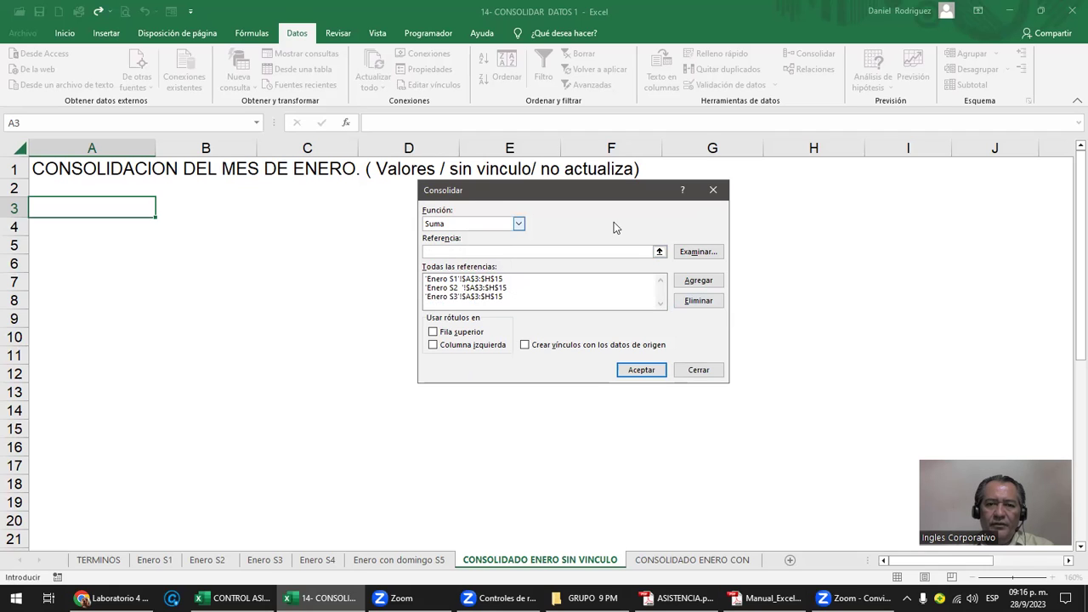
{"action": "left_click", "coordinate": [696, 251]}
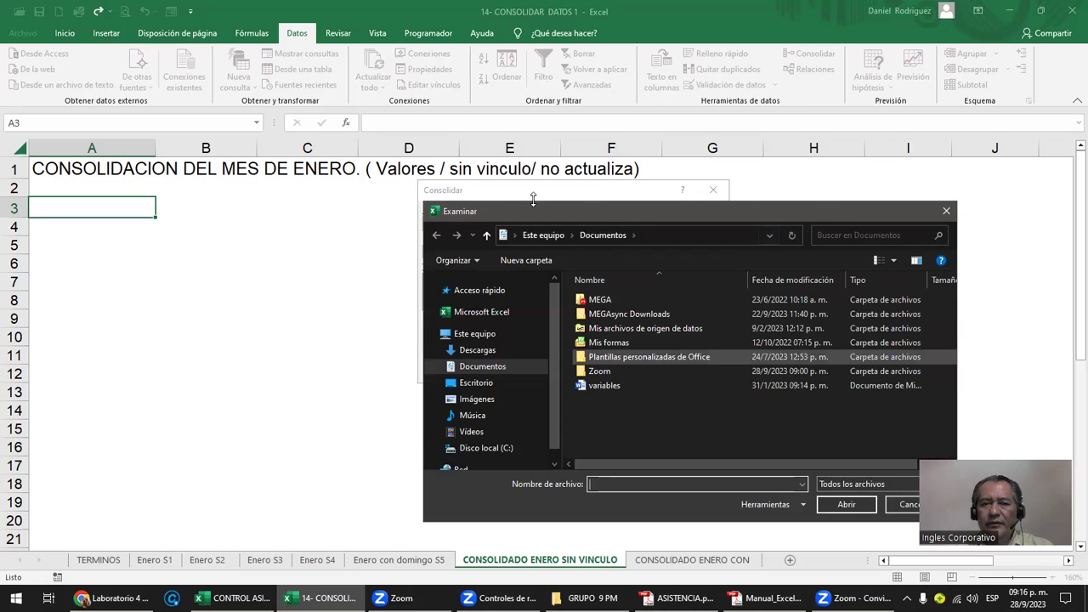
{"action": "left_click", "coordinate": [946, 211]}
{"action": "left_click", "coordinate": [659, 253]}
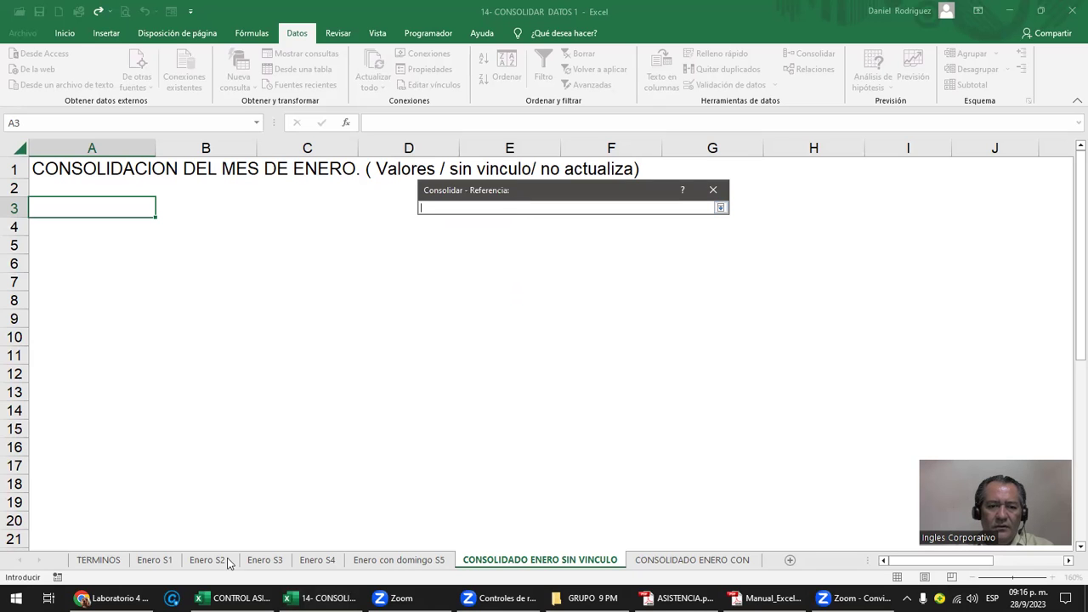
{"action": "left_click", "coordinate": [316, 560]}
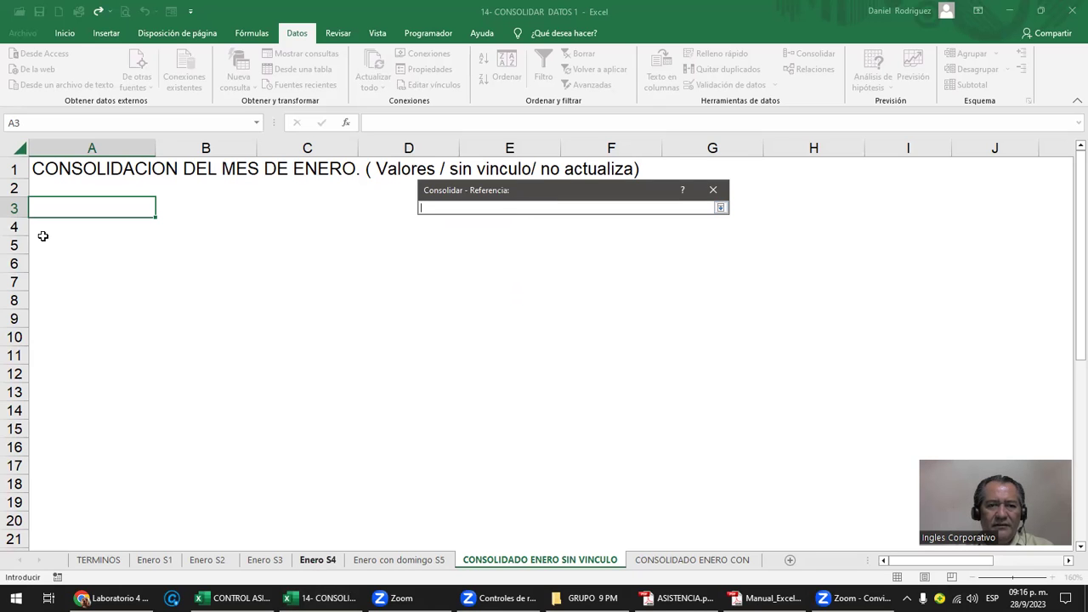
{"action": "left_click_drag", "start_coordinate": [56, 227], "coordinate": [768, 476]}
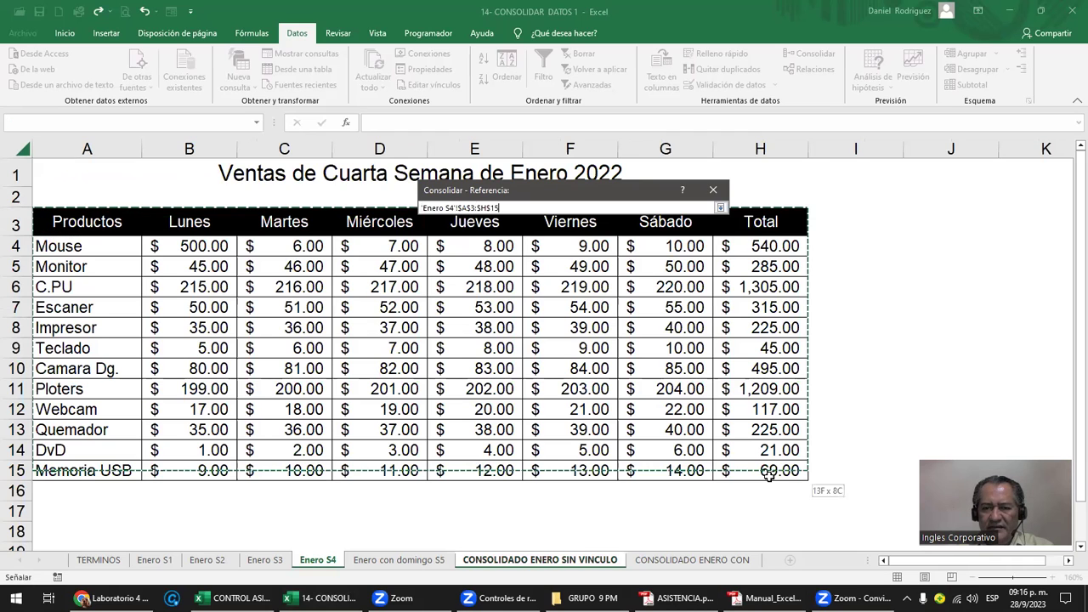
{"action": "left_click", "coordinate": [720, 209]}
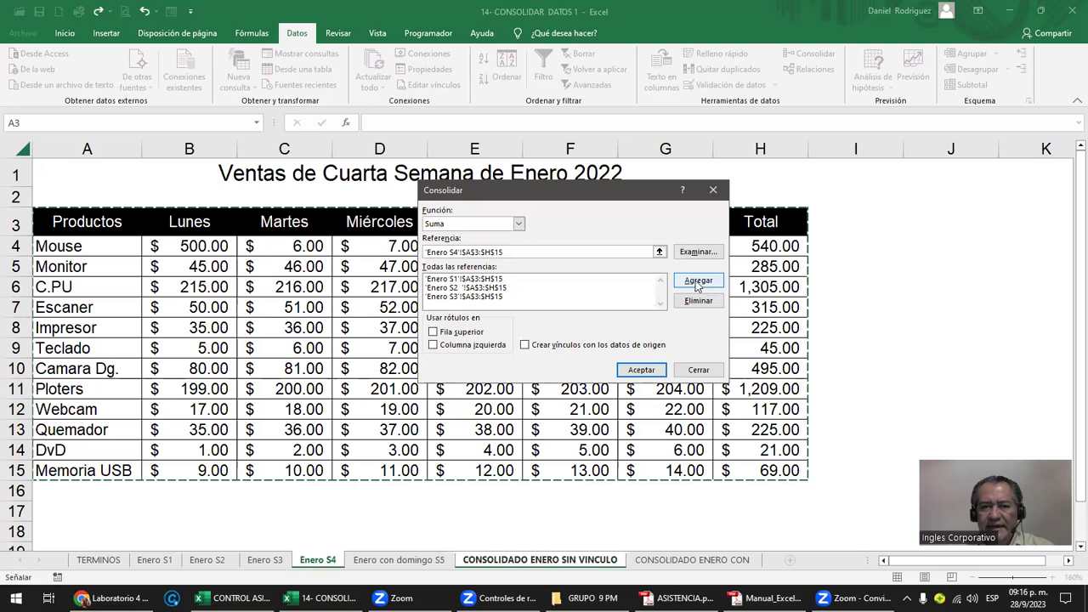
- Add the Enero S4 range and consolidate with Fila superior checked for day headings
{"action": "left_click", "coordinate": [698, 281]}
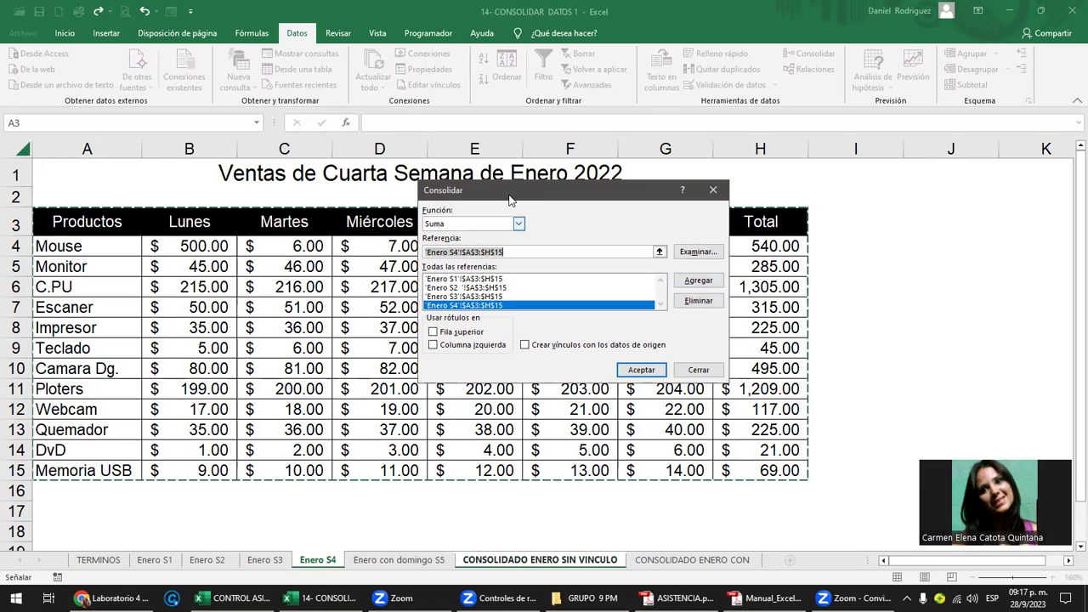
{"action": "left_click_drag", "start_coordinate": [527, 194], "coordinate": [570, 260]}
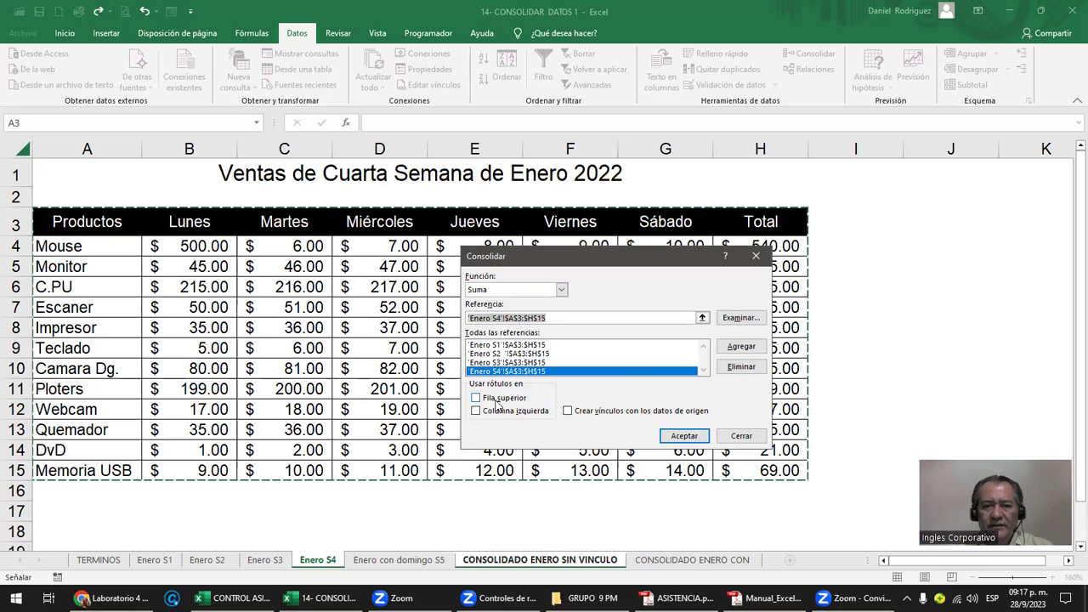
{"action": "left_click", "coordinate": [477, 398]}
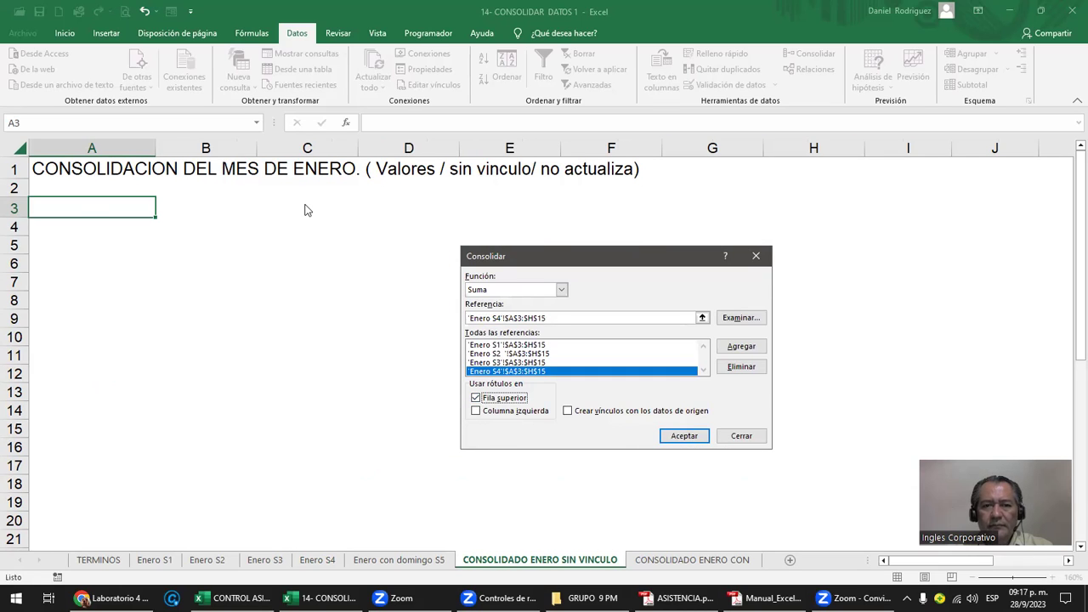
{"action": "left_click", "coordinate": [689, 436]}
{"action": "left_click_drag", "start_coordinate": [93, 211], "coordinate": [827, 204]}
{"action": "left_click", "coordinate": [80, 208]}
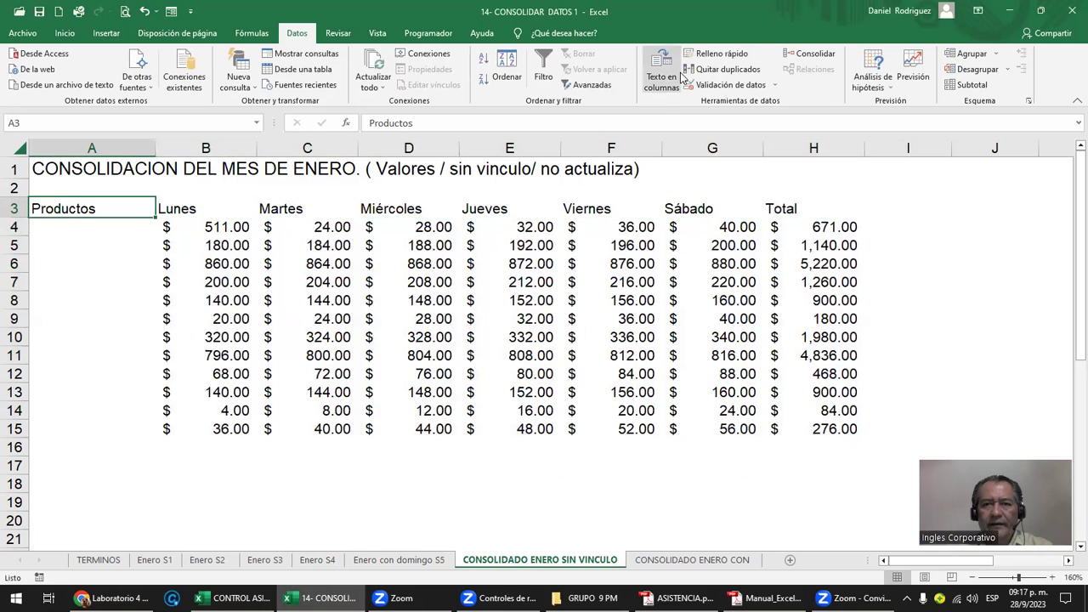
- Consolidate again with Columna izquierda also checked, then delete the resulting table
{"action": "left_click", "coordinate": [807, 58]}
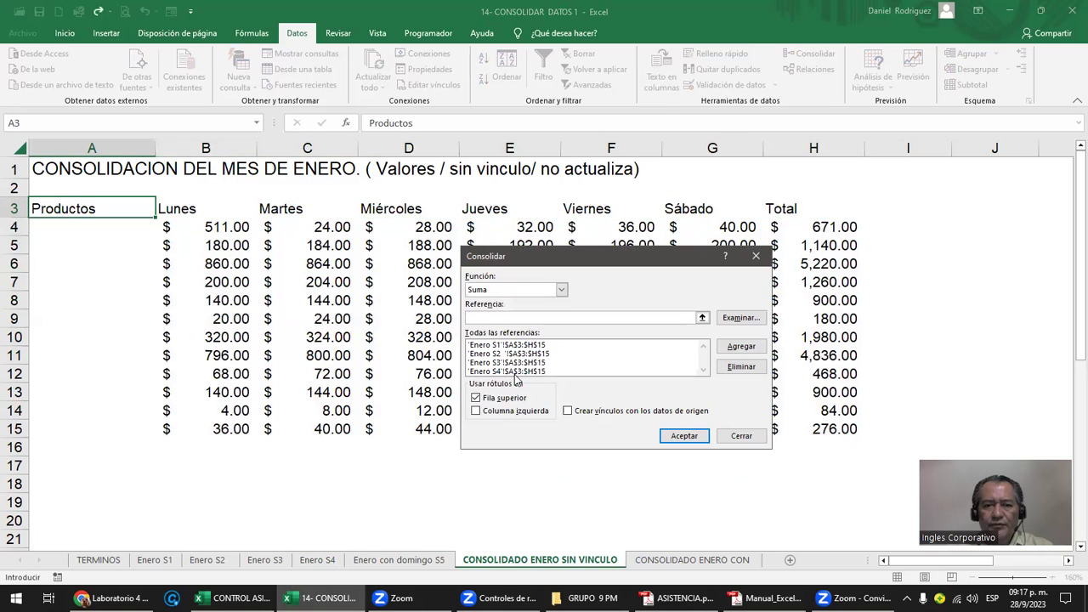
{"action": "left_click", "coordinate": [517, 412]}
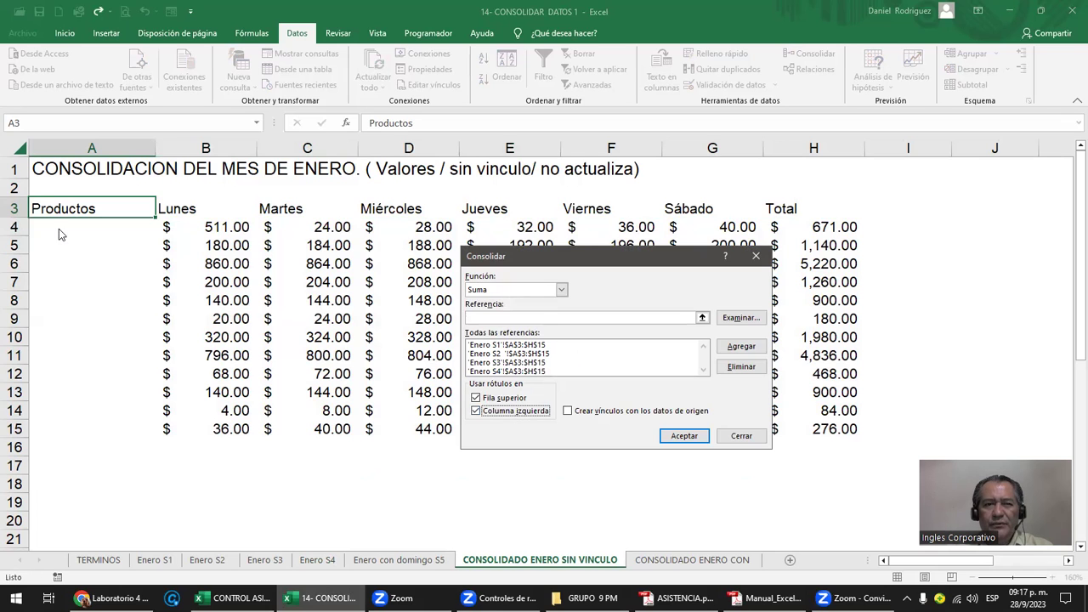
{"action": "left_click", "coordinate": [680, 435]}
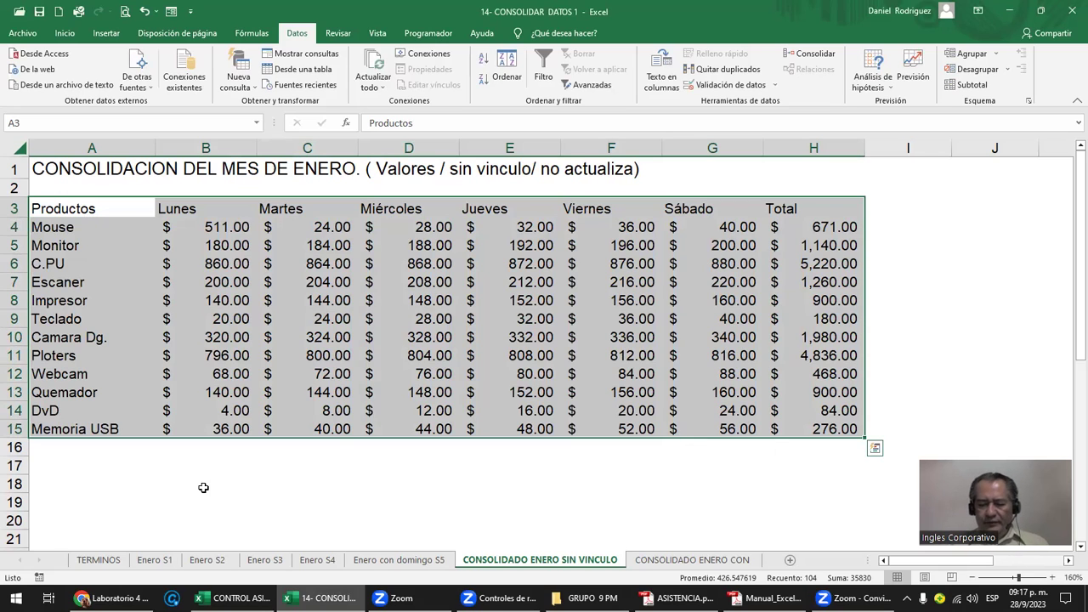
{"action": "key", "text": "Delete"}
- Rerun the consolidation into A3 and compare it with the Productos heading on Enero S4
{"action": "left_click", "coordinate": [60, 209]}
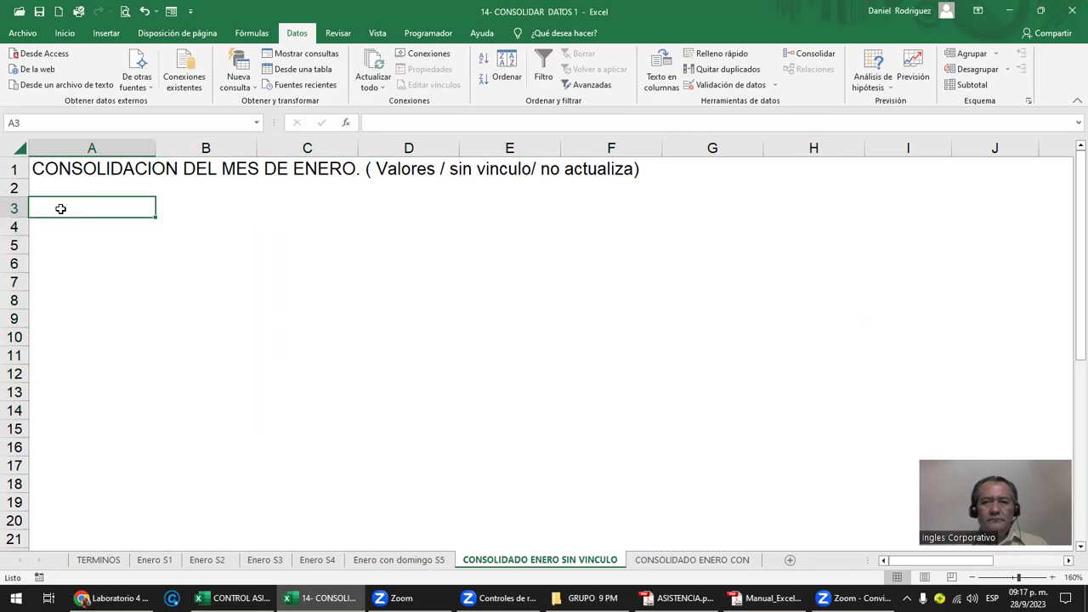
{"action": "left_click", "coordinate": [815, 57]}
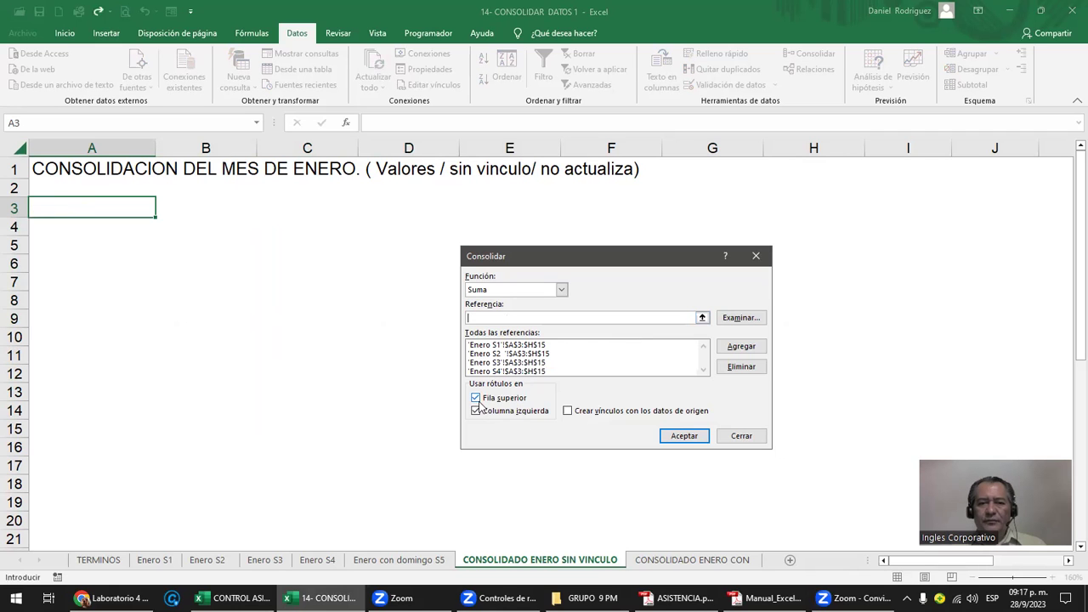
{"action": "left_click", "coordinate": [676, 435]}
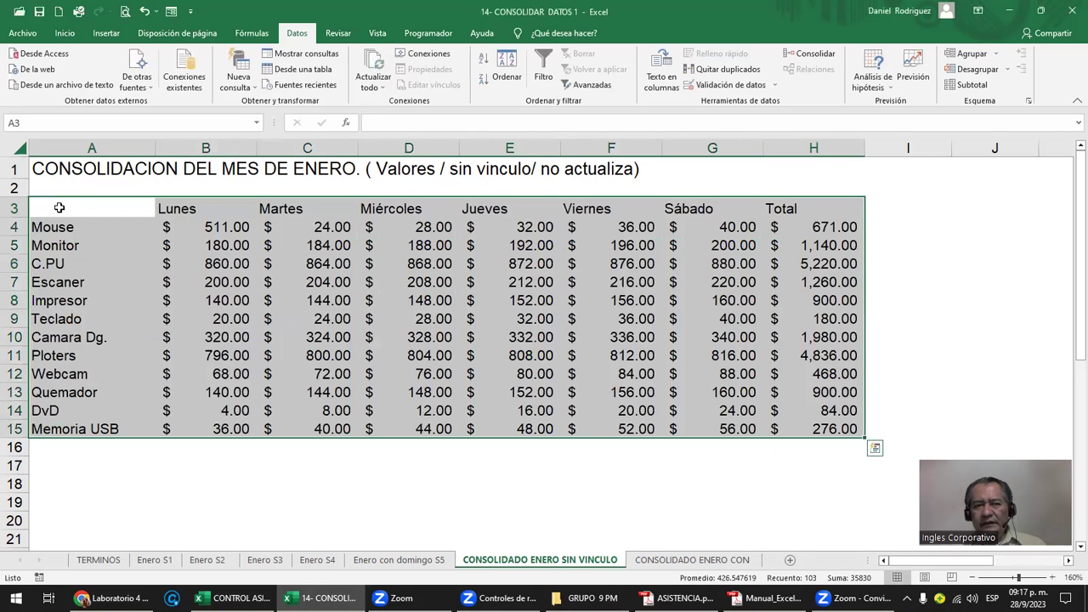
{"action": "left_click", "coordinate": [60, 208]}
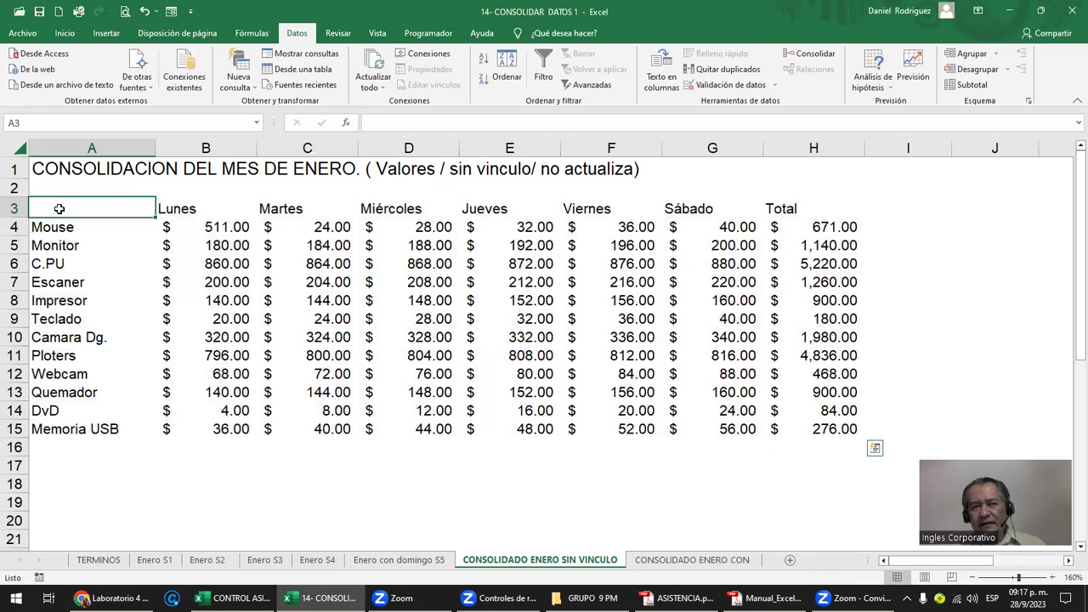
{"action": "left_click", "coordinate": [331, 558]}
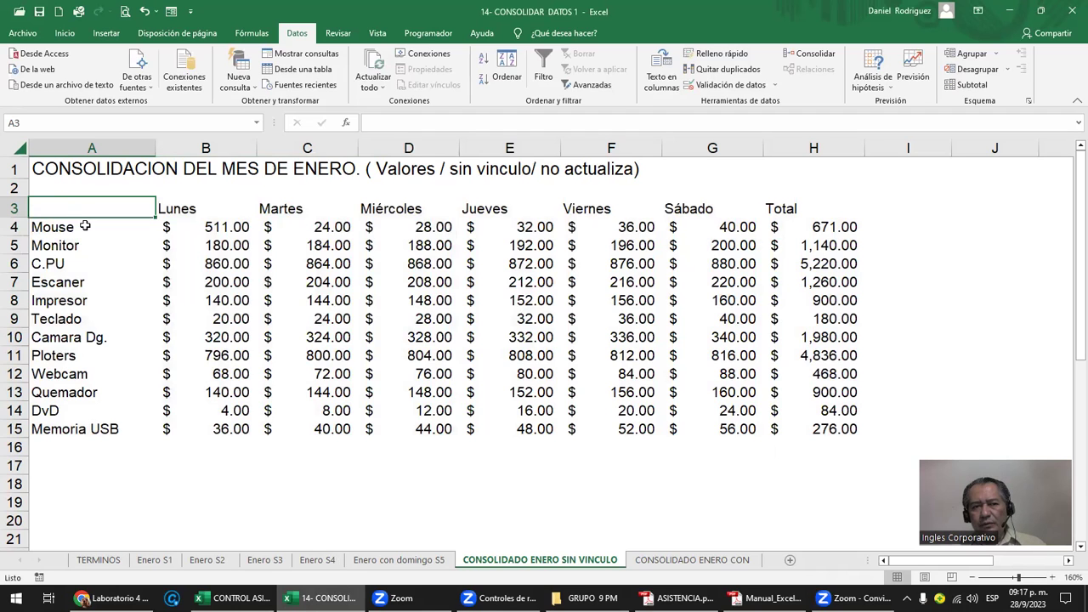
{"action": "left_click", "coordinate": [85, 221]}
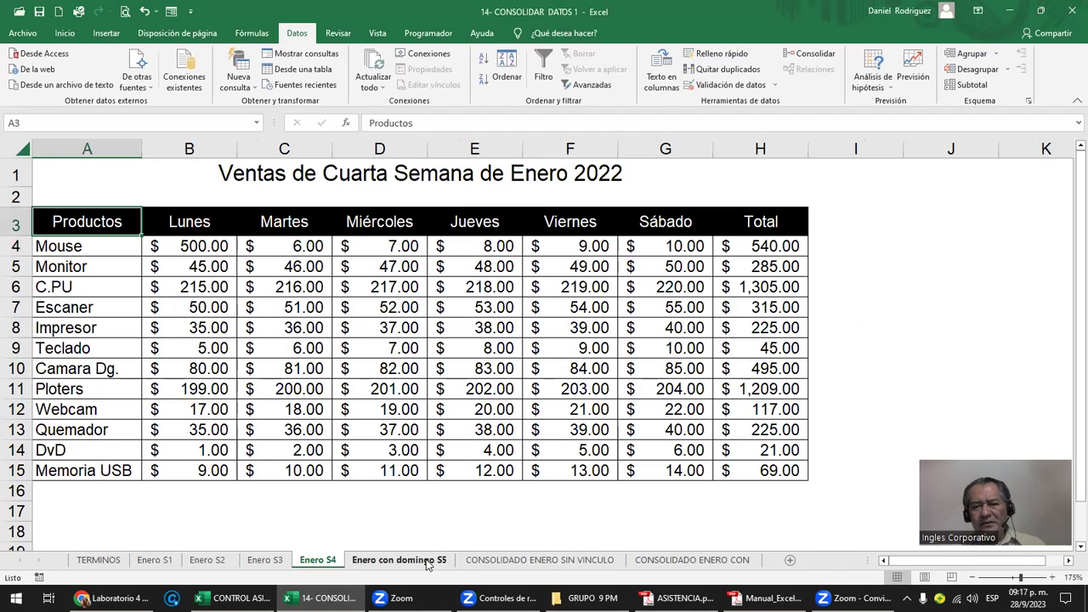
{"action": "left_click", "coordinate": [573, 560]}
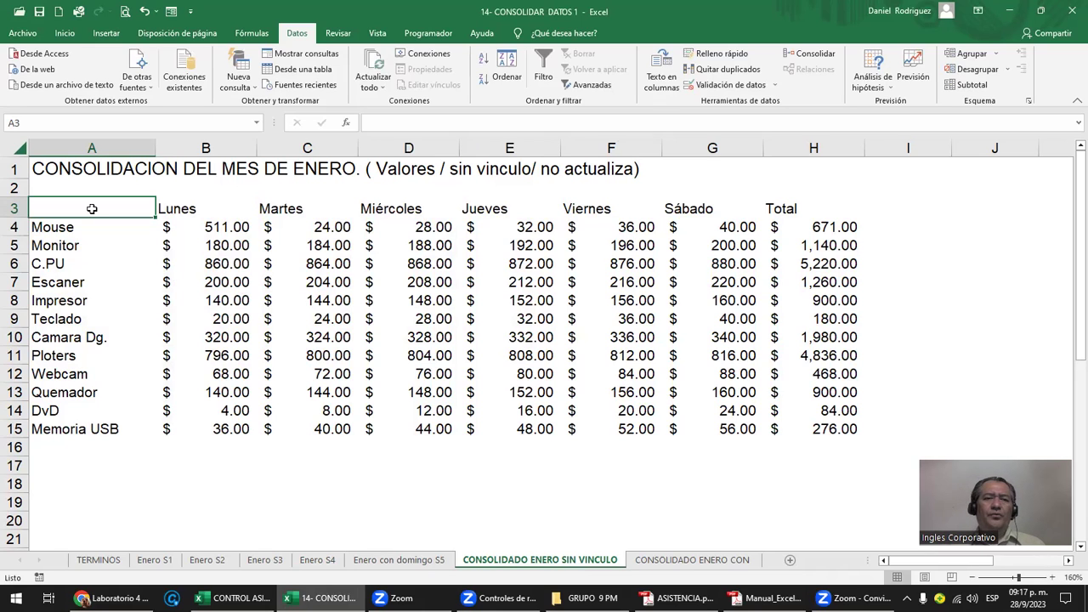
{"action": "left_click", "coordinate": [691, 364], "text": "shift"}
{"action": "left_click", "coordinate": [820, 429], "text": "shift"}
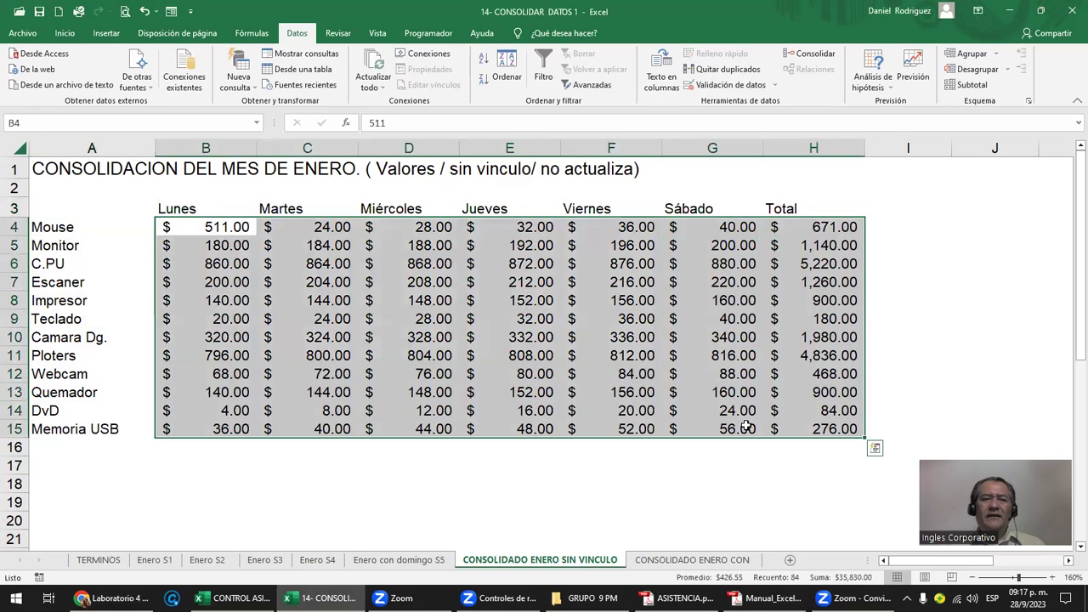
{"action": "left_click", "coordinate": [84, 212]}
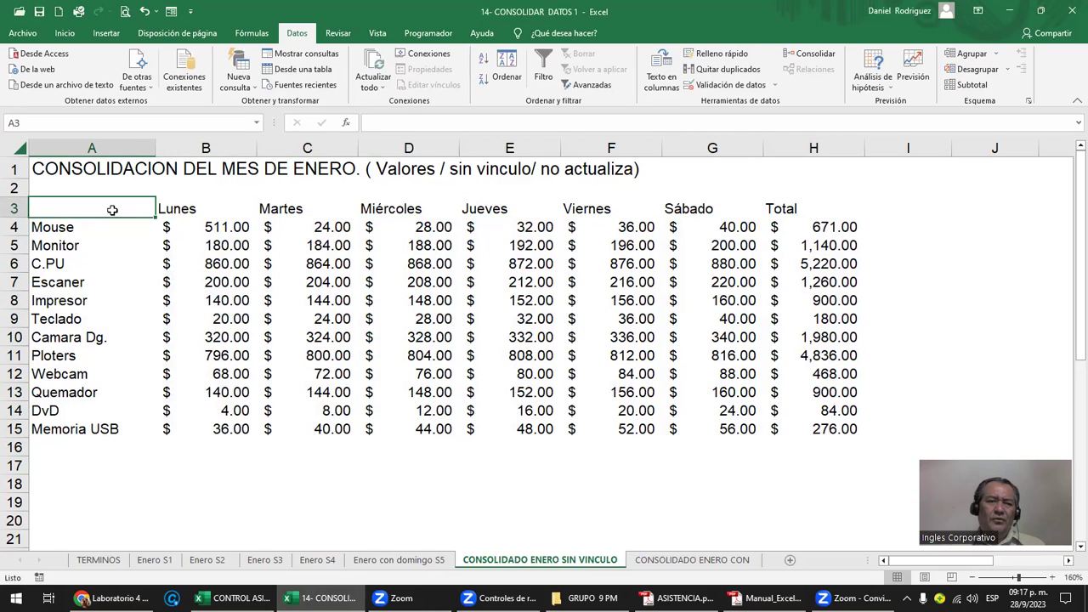
- Paste the Productos heading from Enero S4 into A3, then clear rows 3–17
{"action": "key", "text": "ctrl+Page_Up"}
{"action": "key", "text": "ctrl+Page_Up"}
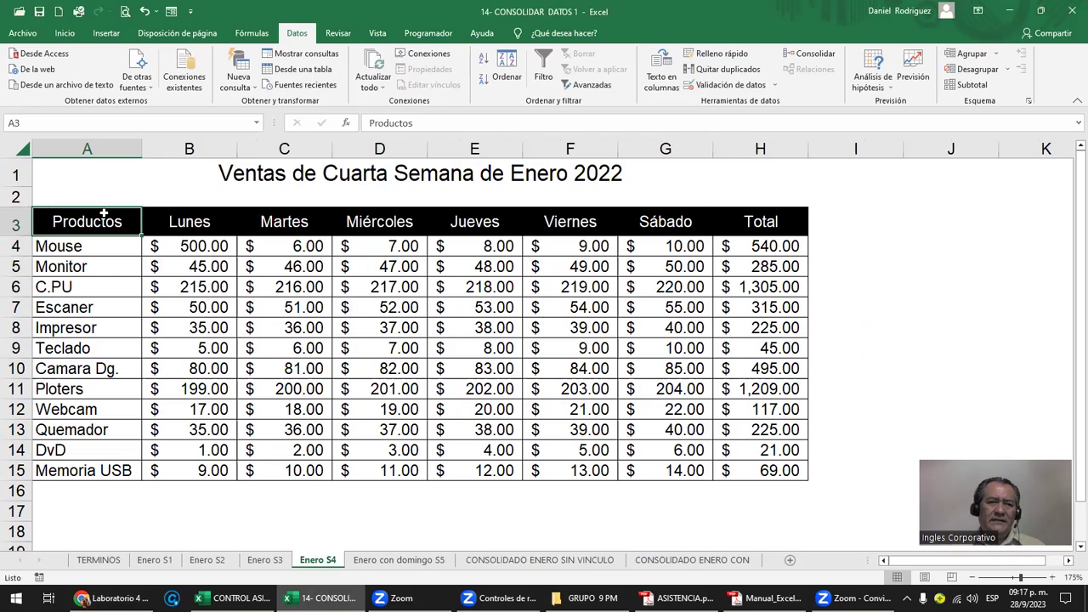
{"action": "key", "text": "ctrl+c"}
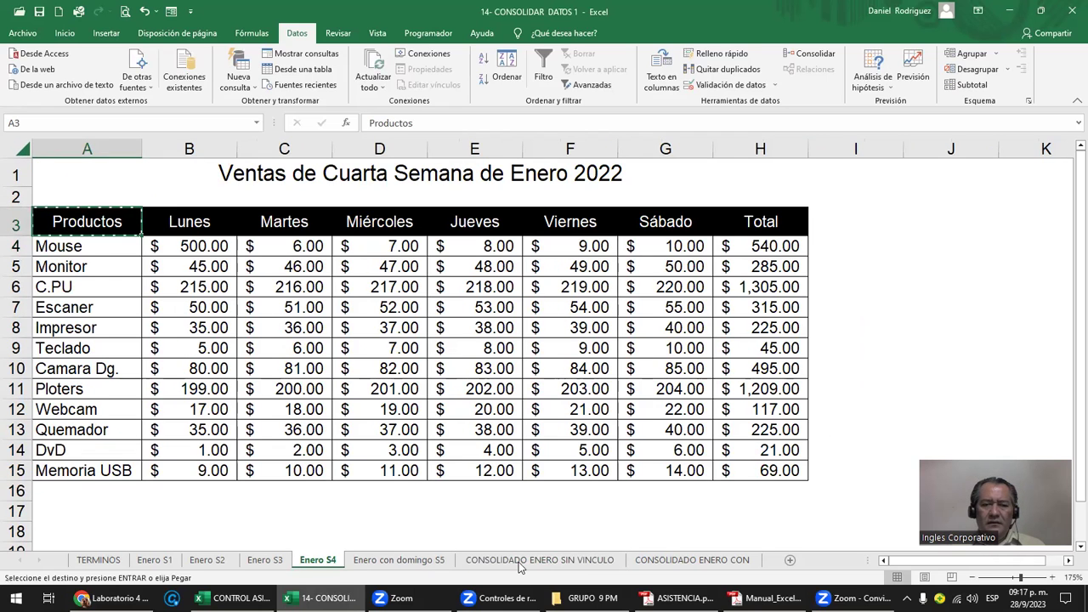
{"action": "key", "text": "ctrl+Page_Down"}
{"action": "key", "text": "ctrl+Page_Down"}
{"action": "right_click", "coordinate": [92, 212]}
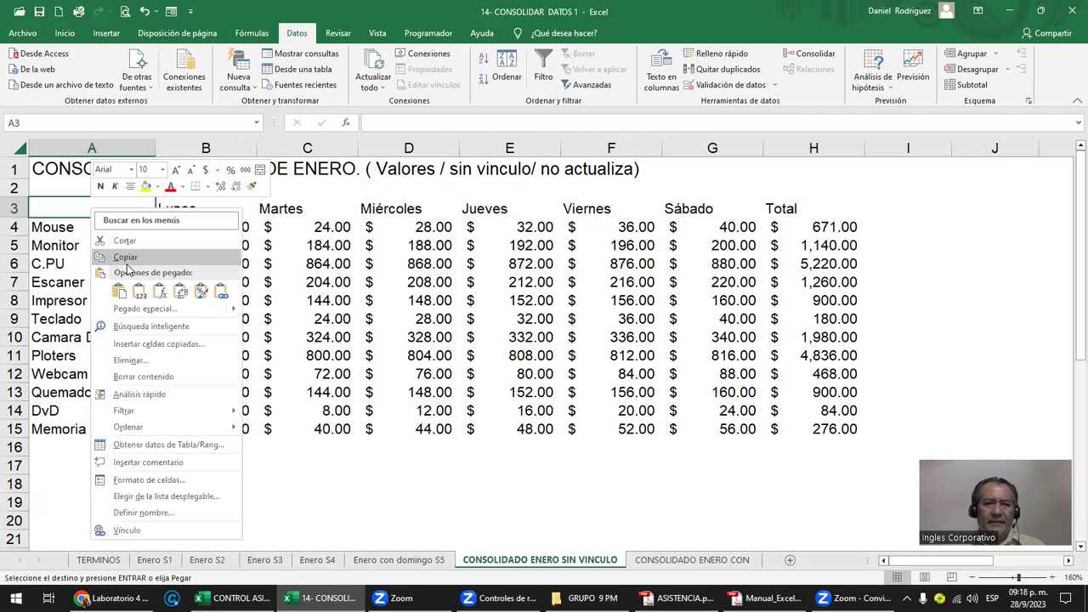
{"action": "left_click", "coordinate": [138, 299]}
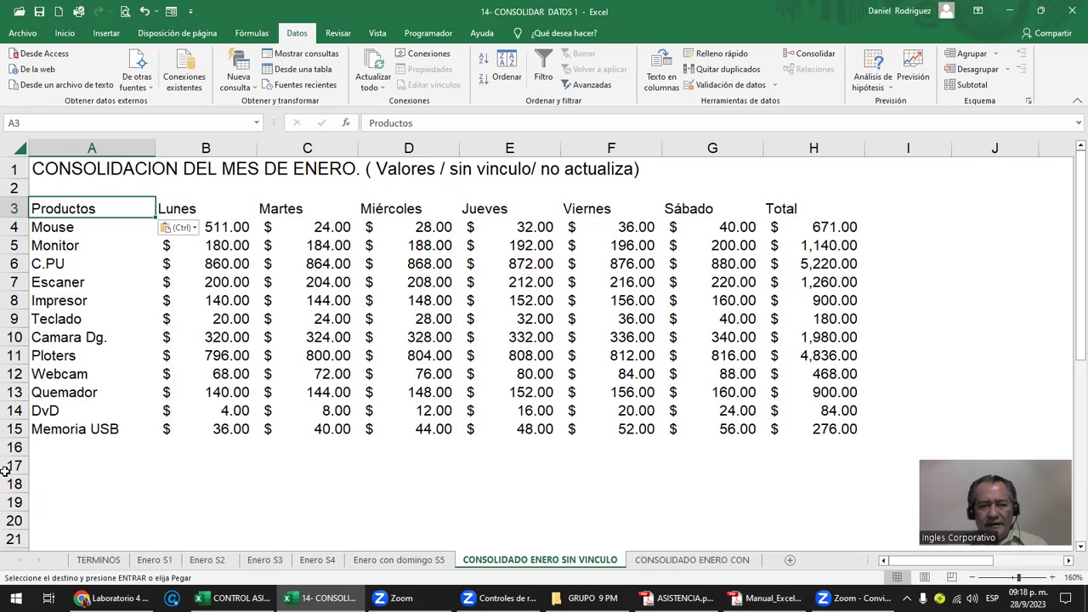
{"action": "left_click_drag", "start_coordinate": [15, 208], "coordinate": [6, 472]}
{"action": "key", "text": "Delete"}
- Consolidate into A3 with Suma, Fila superior and Columna izquierda, rerunning to add product names
{"action": "left_click", "coordinate": [54, 206]}
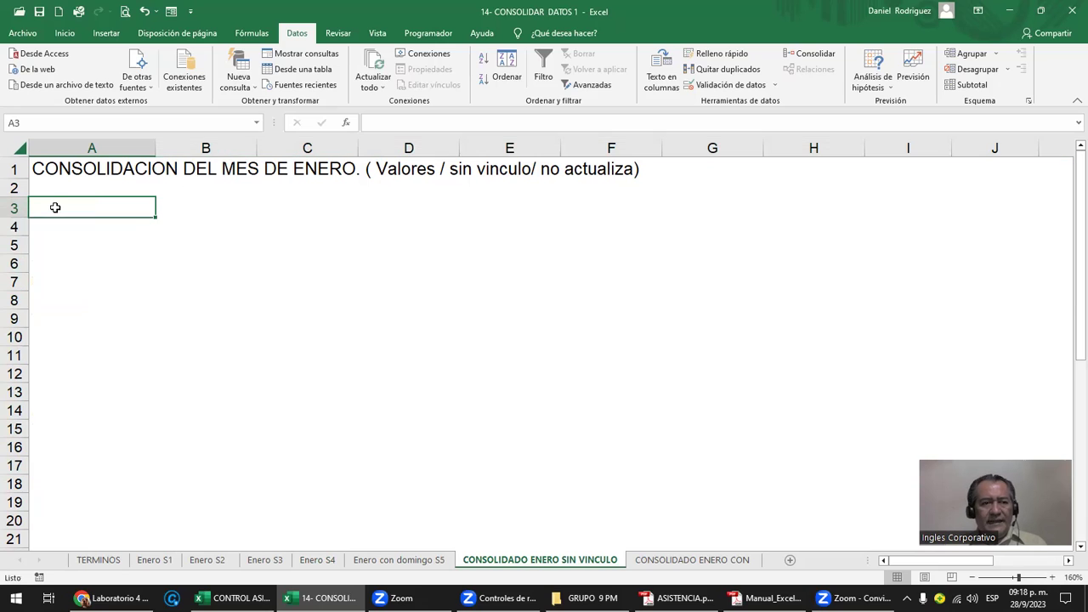
{"action": "left_click", "coordinate": [805, 53]}
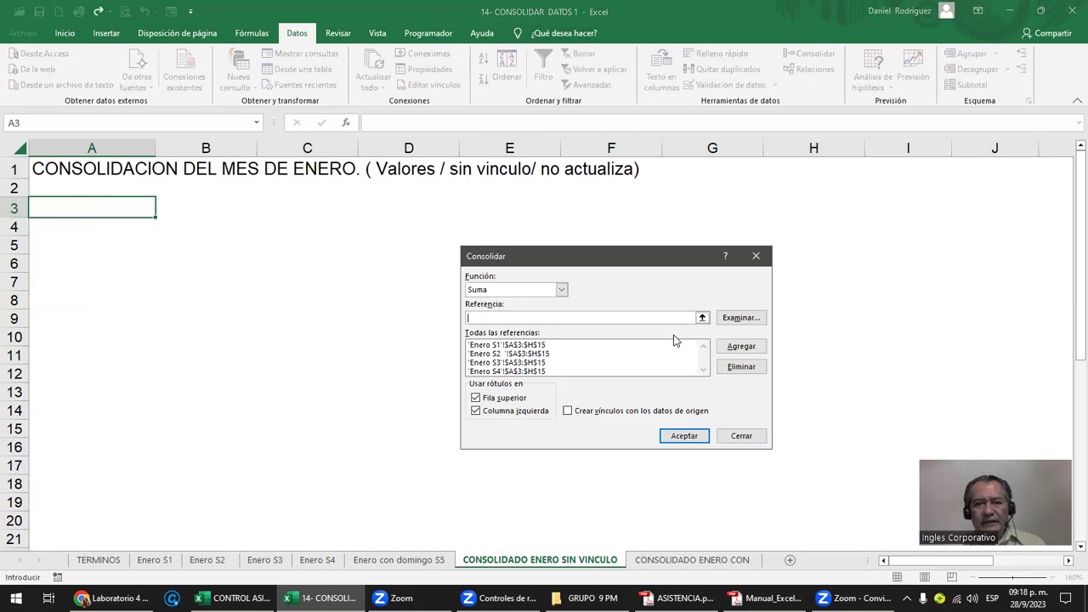
{"action": "left_click", "coordinate": [477, 412]}
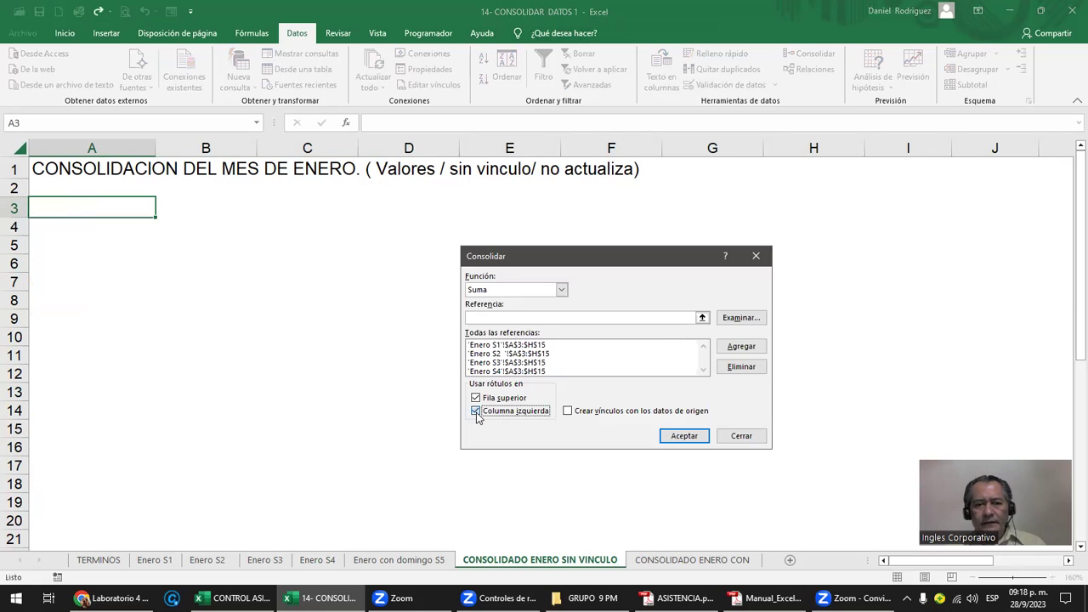
{"action": "left_click", "coordinate": [683, 436]}
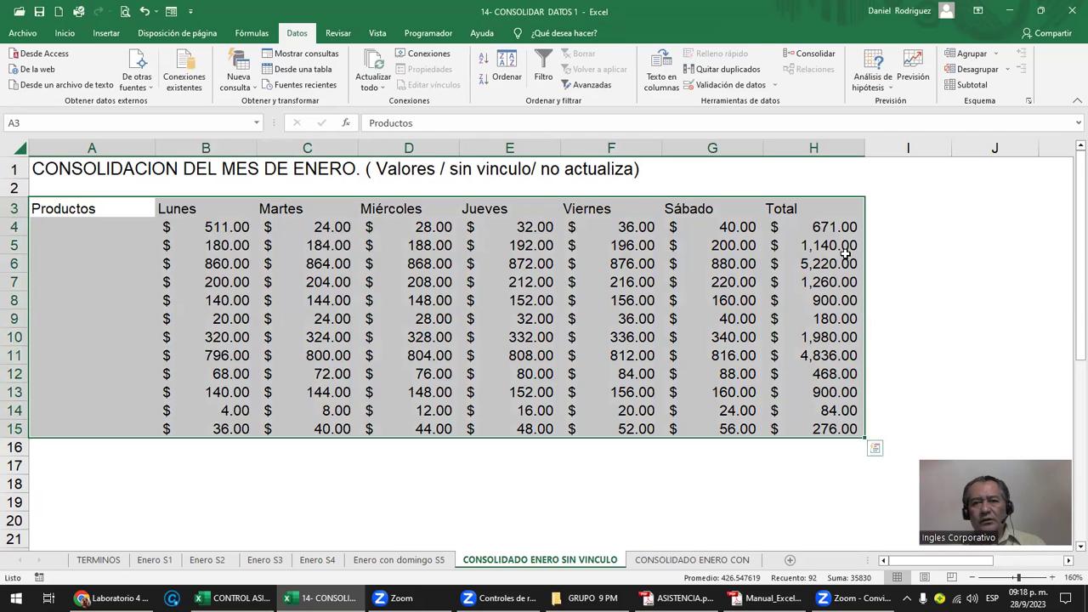
{"action": "left_click", "coordinate": [815, 55]}
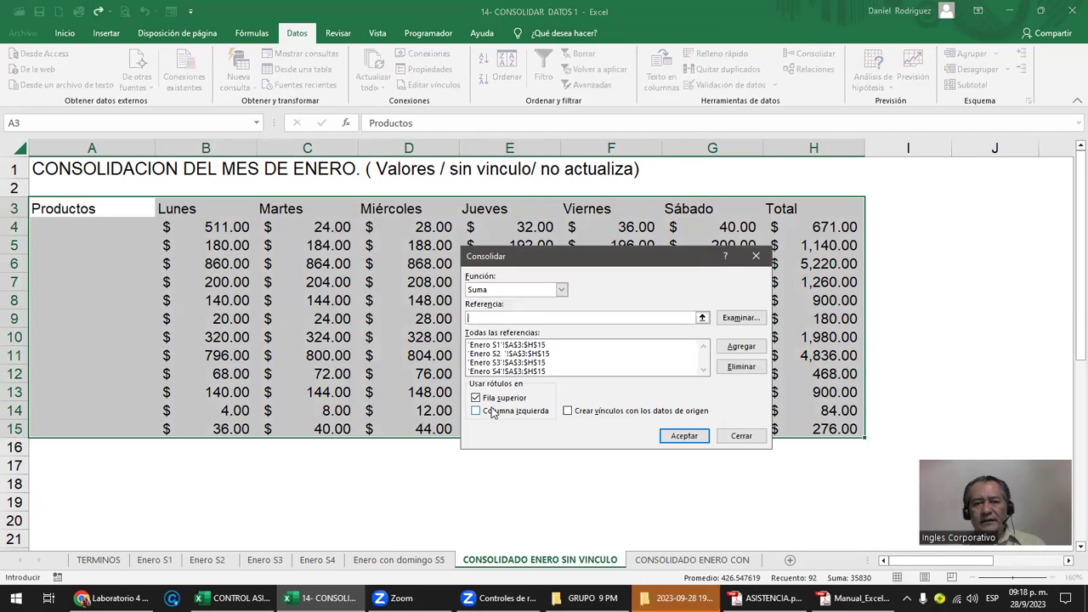
{"action": "left_click", "coordinate": [492, 415]}
{"action": "left_click", "coordinate": [663, 437]}
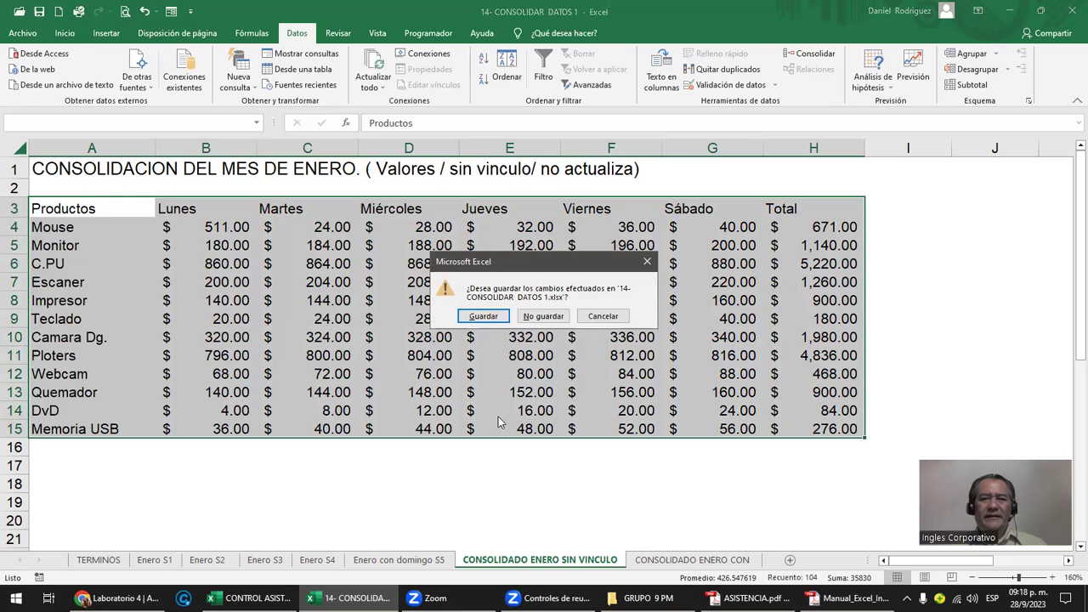
- Compare the consolidated Mouse row values with Enero S4's Mouse Lunes value of 500
{"action": "left_click", "coordinate": [85, 210]}
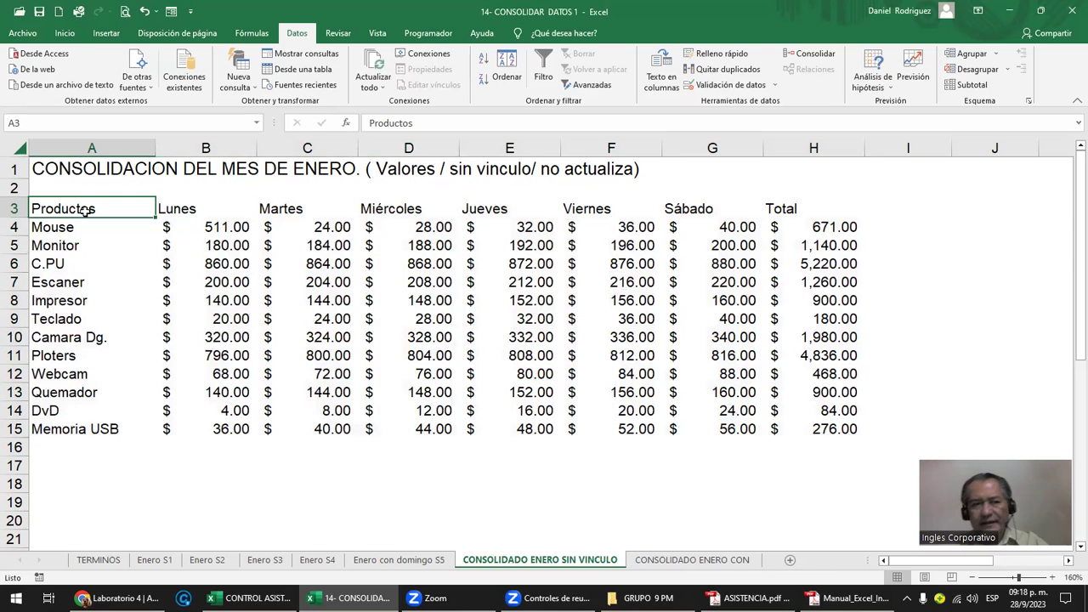
{"action": "left_click", "coordinate": [202, 224]}
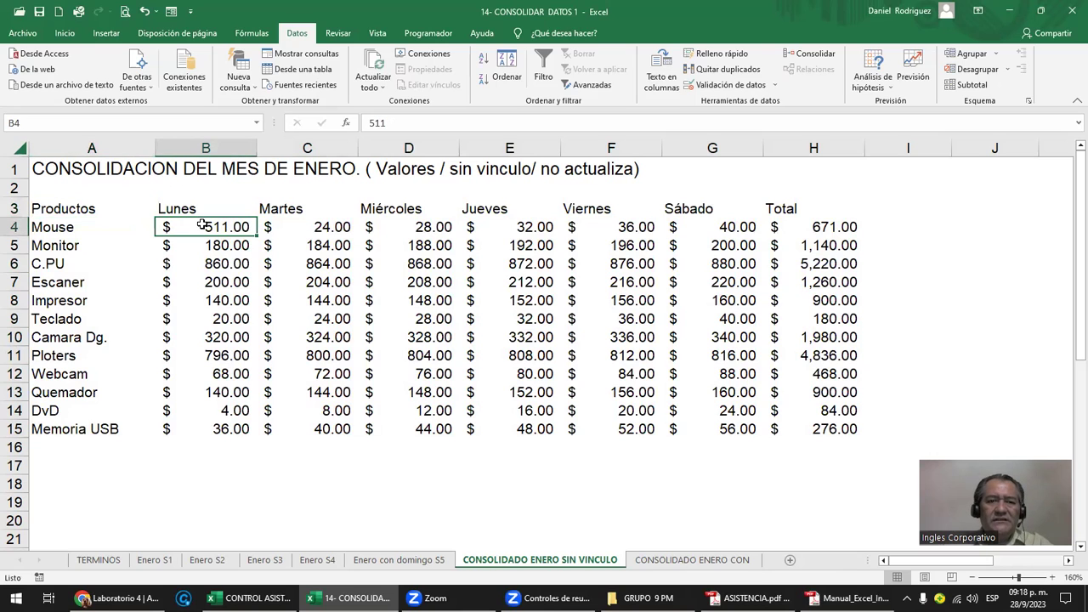
{"action": "left_click", "coordinate": [317, 223]}
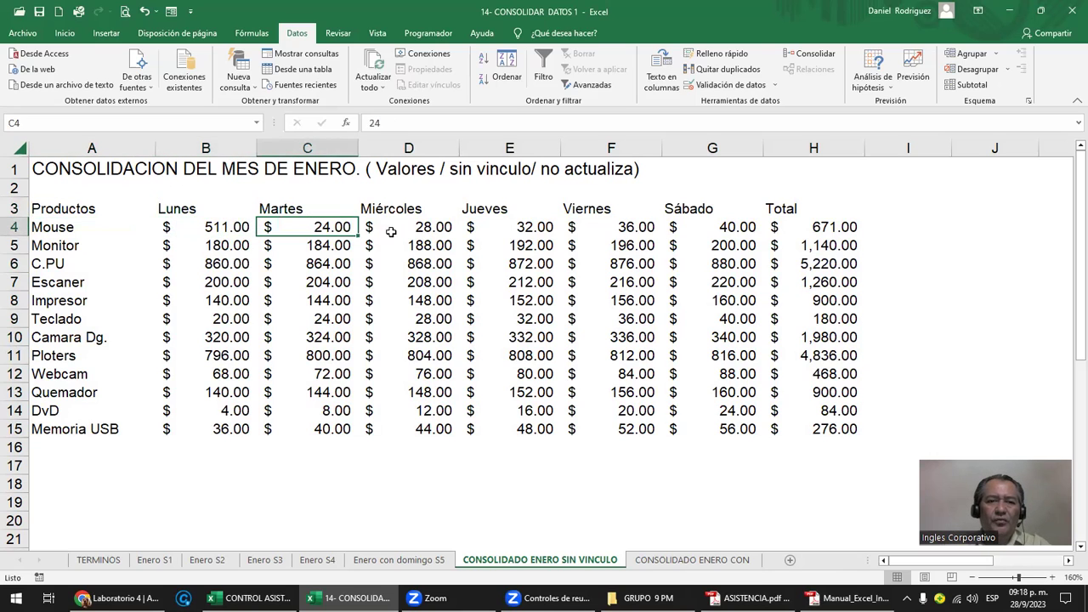
{"action": "left_click", "coordinate": [419, 226]}
{"action": "left_click", "coordinate": [641, 230]}
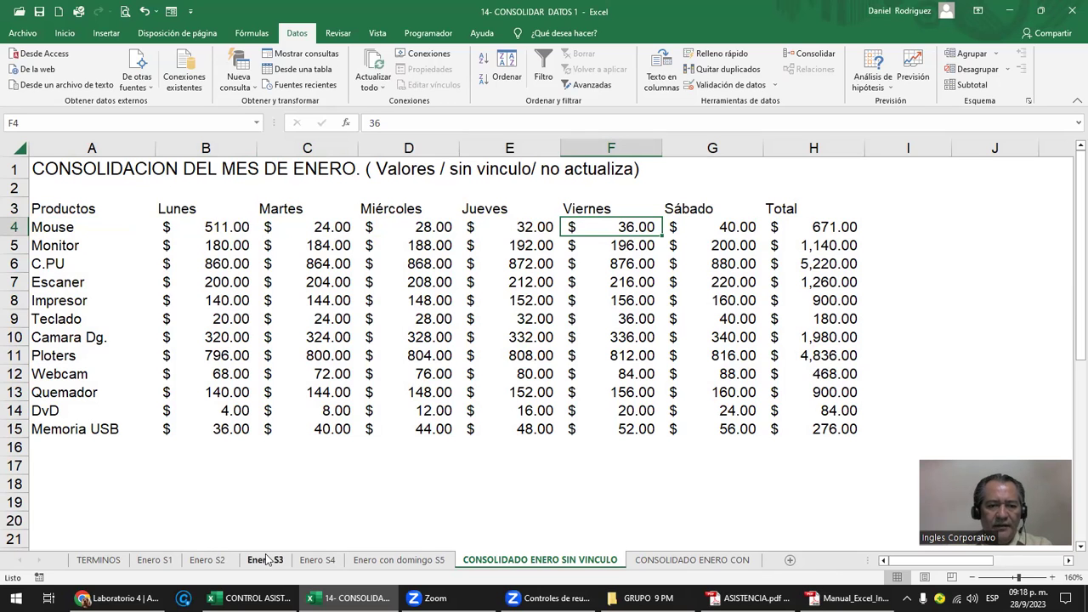
{"action": "left_click", "coordinate": [319, 560]}
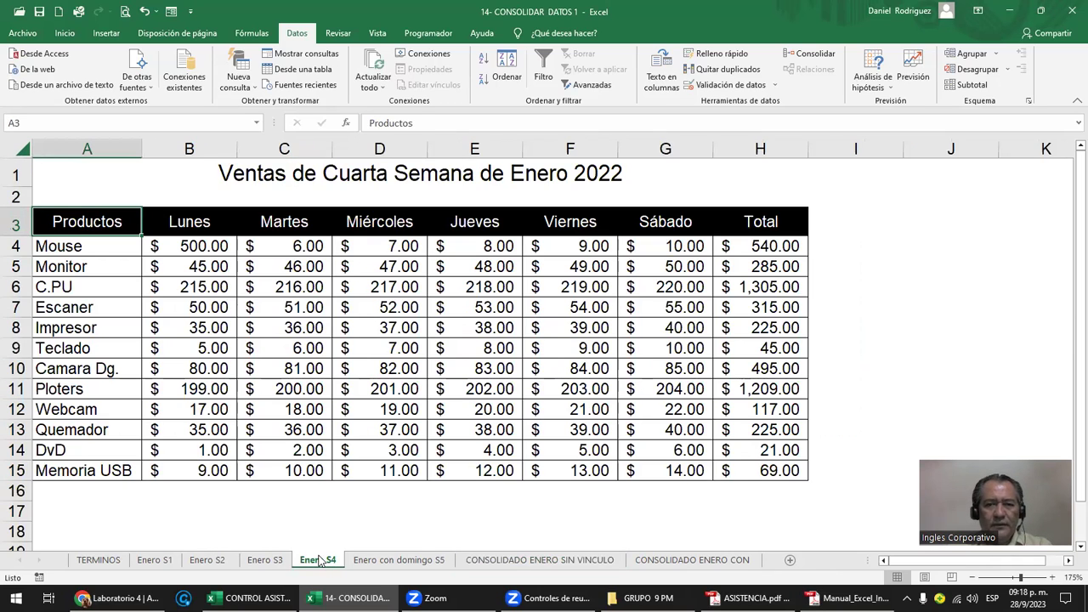
{"action": "left_click", "coordinate": [183, 247]}
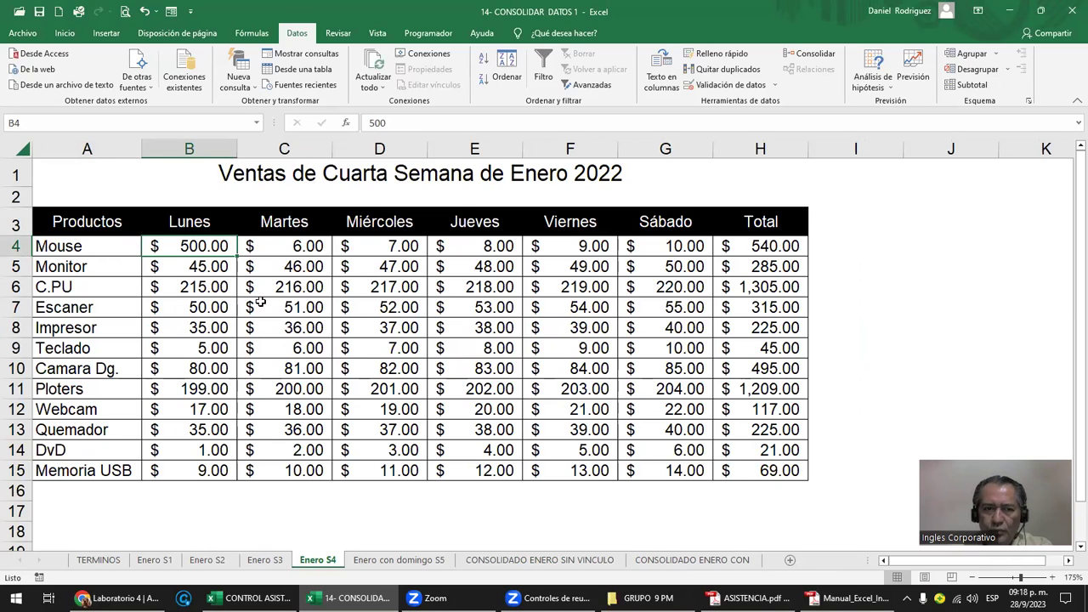
{"action": "left_click", "coordinate": [532, 561]}
- Copy the Mouse total 671.00 from H4 into J4, then go to Enero S4
{"action": "left_click", "coordinate": [852, 228]}
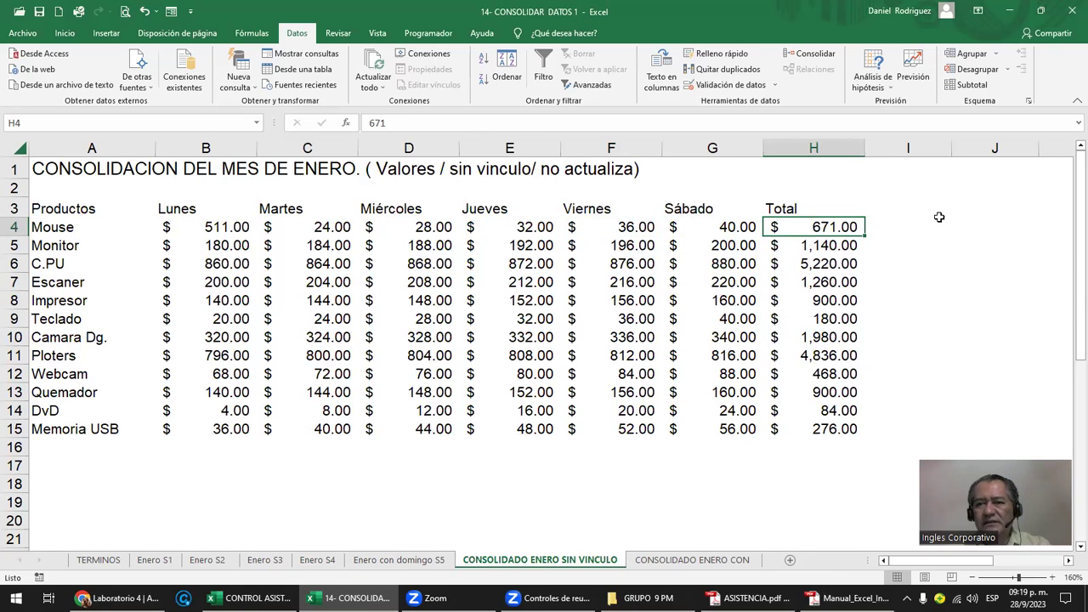
{"action": "key", "text": "ctrl+c"}
{"action": "key", "text": "Right"}
{"action": "key", "text": "Right"}
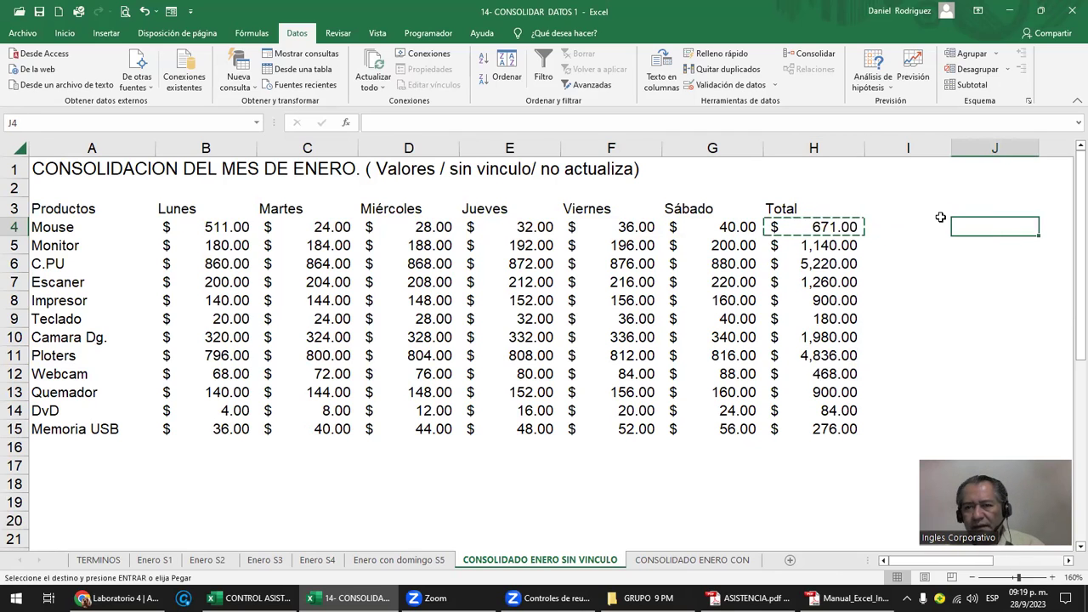
{"action": "key", "text": "ctrl+v"}
{"action": "key", "text": "Escape"}
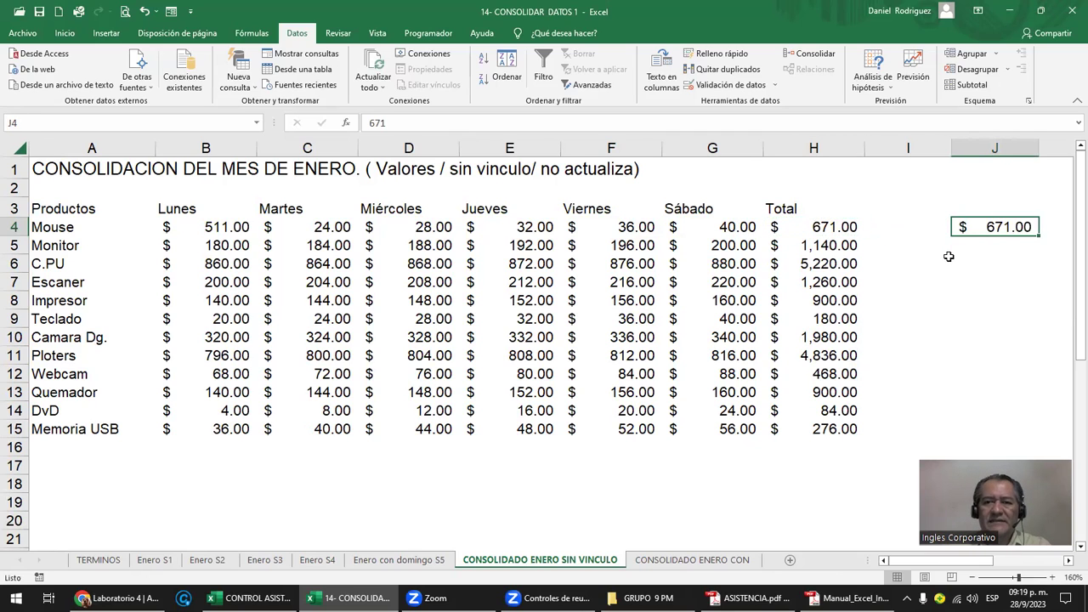
{"action": "left_click", "coordinate": [317, 560]}
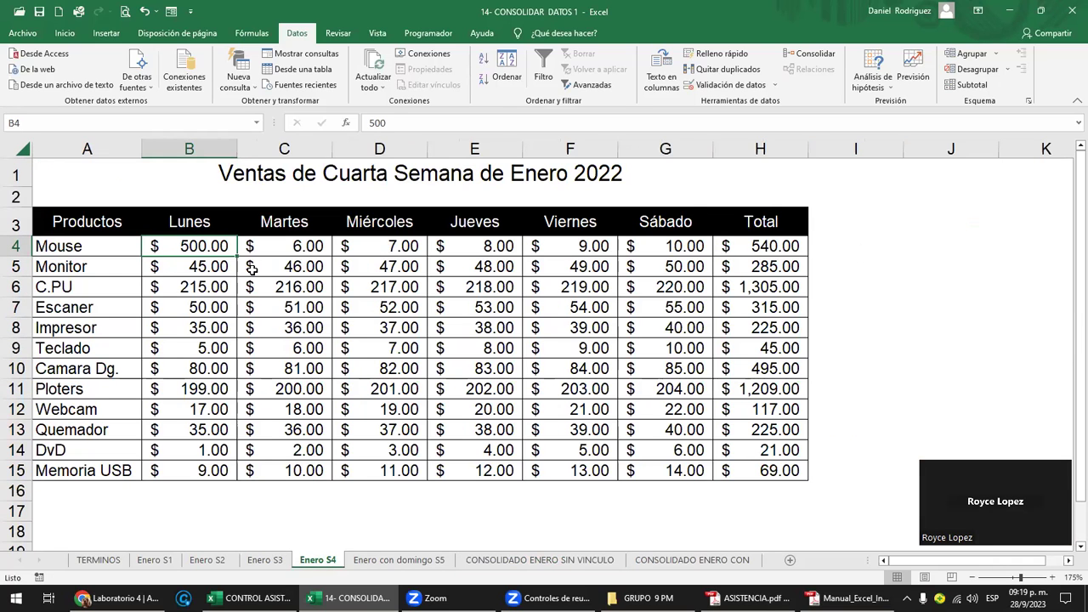
- Change Enero S4's Mouse Lunes value to 5 and inspect the SUMA formula in H4
{"action": "type", "text": "5"}
{"action": "key", "text": "Return"}
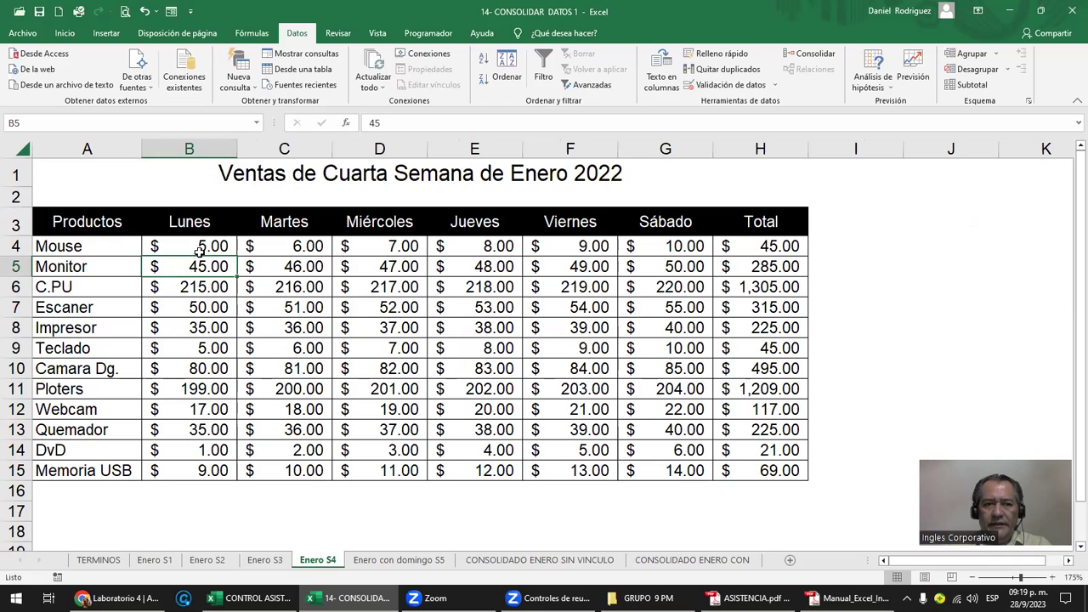
{"action": "left_click", "coordinate": [766, 247]}
{"action": "double_click", "coordinate": [766, 247]}
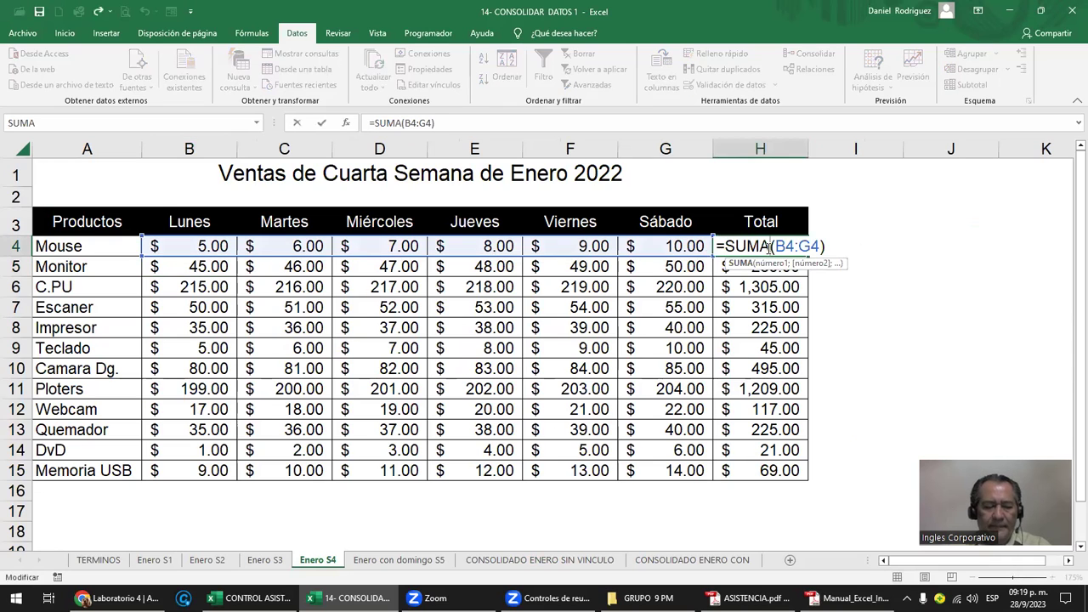
{"action": "key", "text": "Escape"}
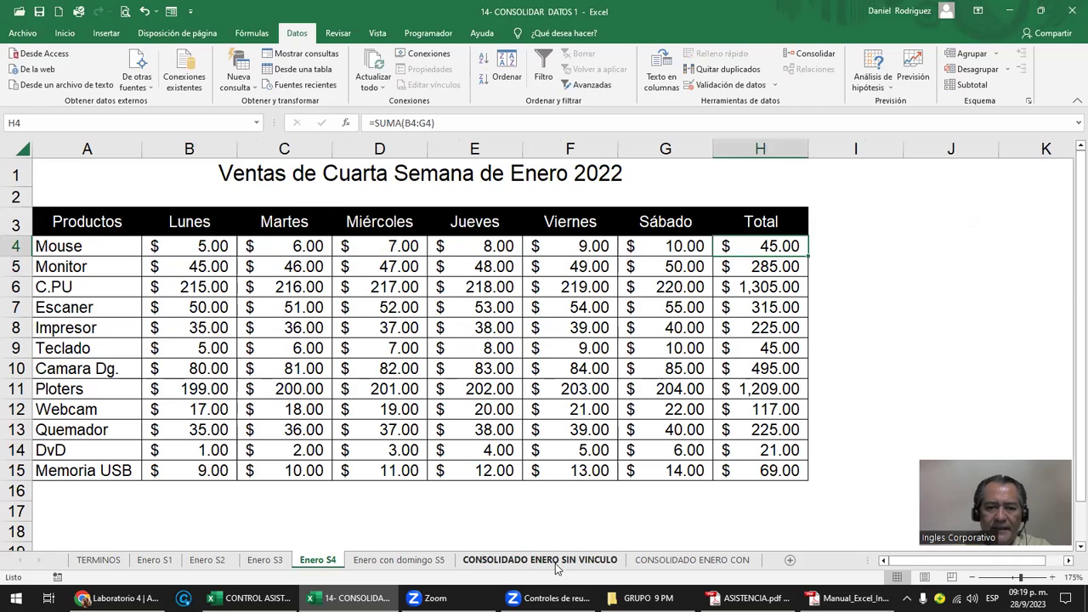
- On the consolidated sheet, confirm Mouse still totals 671.00 and select A3
{"action": "left_click", "coordinate": [553, 564]}
{"action": "left_click", "coordinate": [812, 226]}
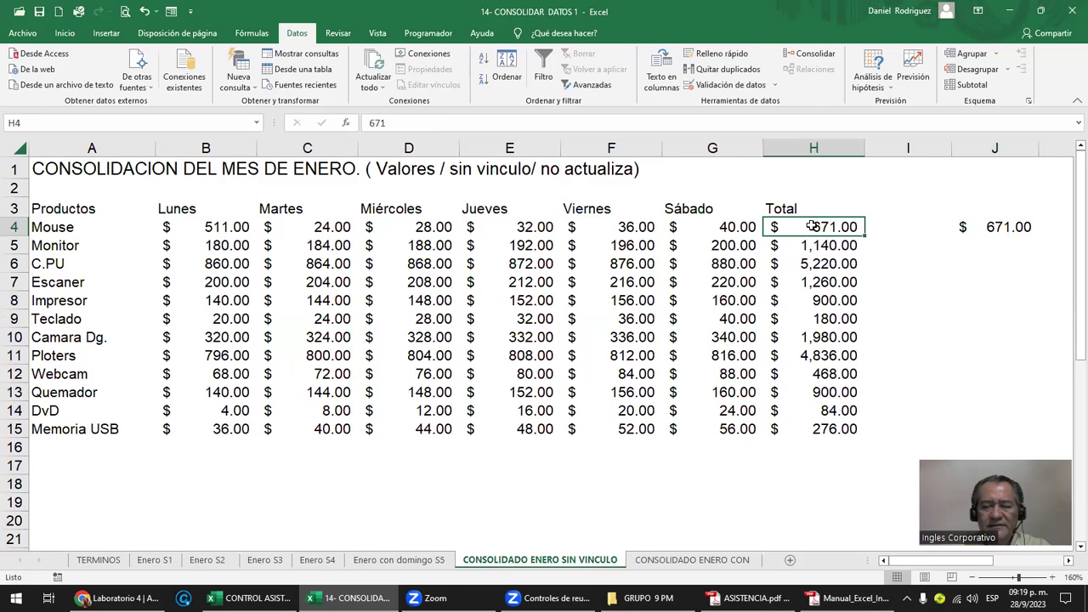
{"action": "left_click", "coordinate": [48, 210]}
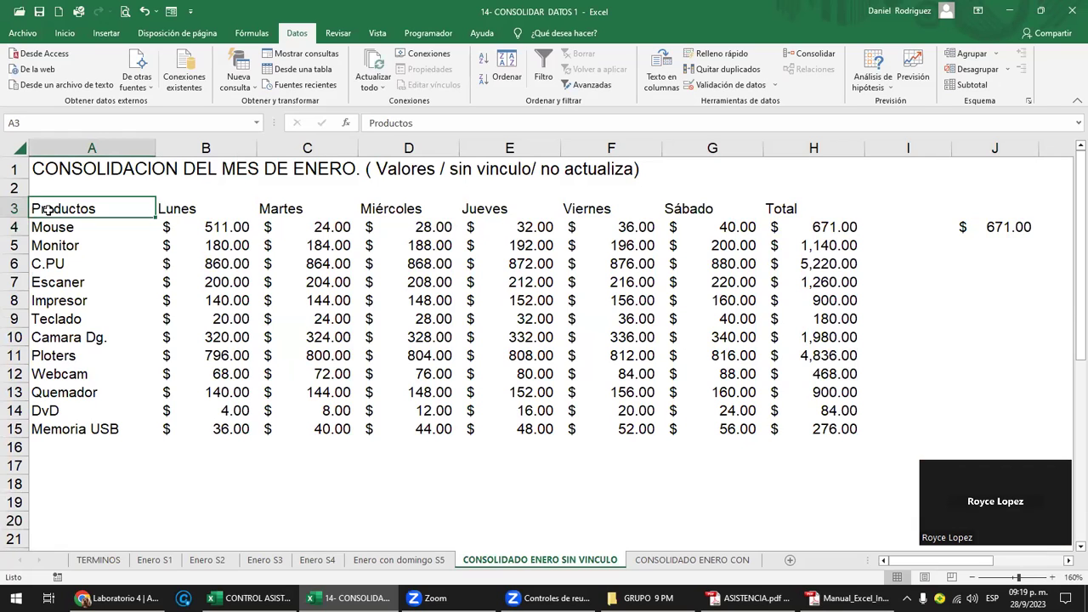
- Rerun Consolidar with Suma over Enero S1–S4, updating the Mouse total in H4 to 176.00
{"action": "left_click", "coordinate": [803, 54]}
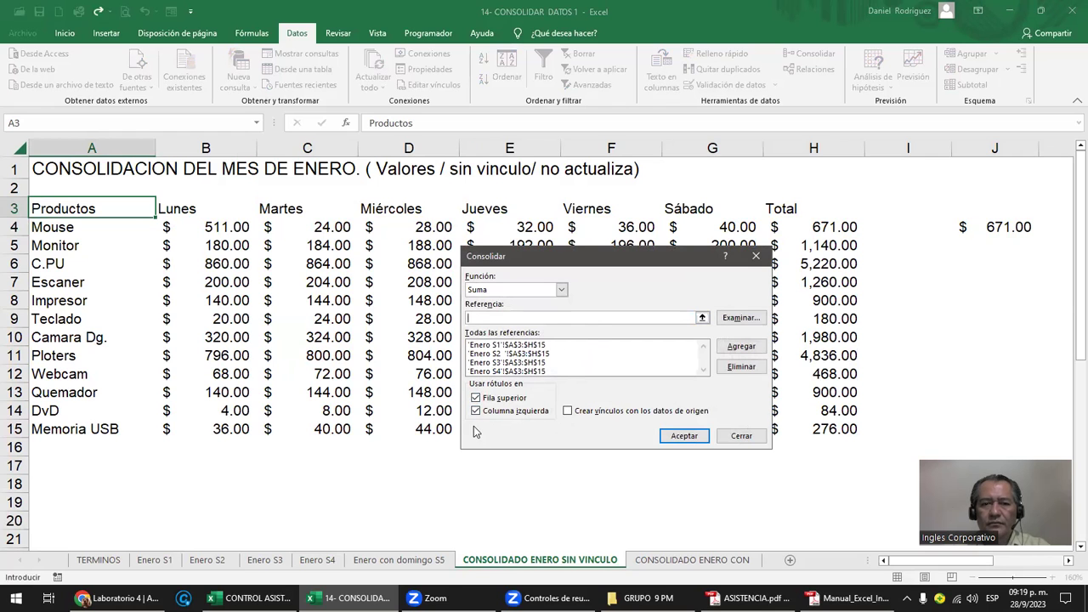
{"action": "left_click", "coordinate": [683, 436]}
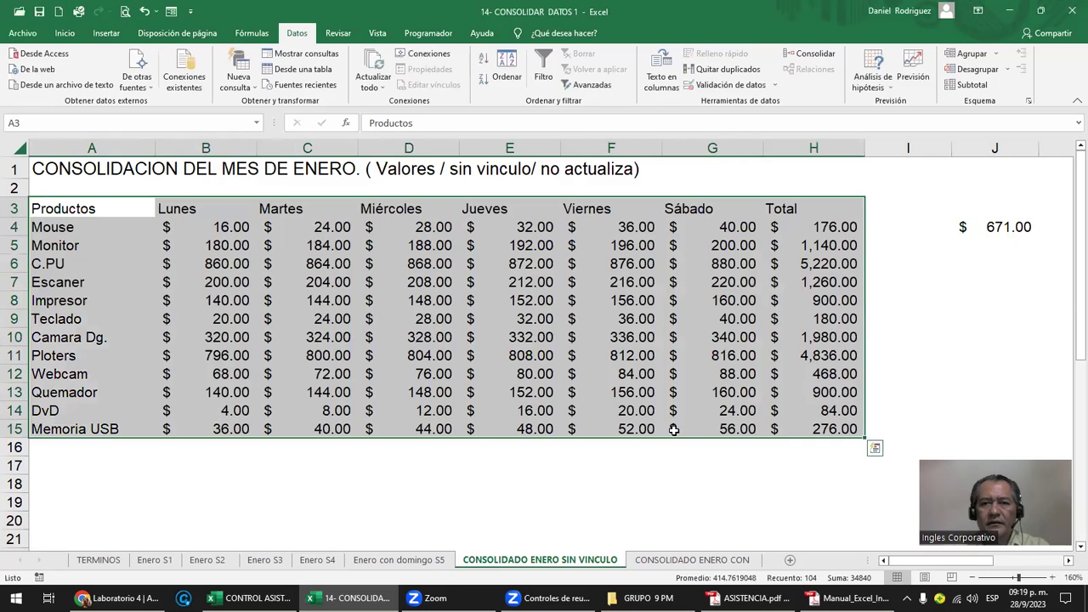
{"action": "left_click", "coordinate": [797, 225]}
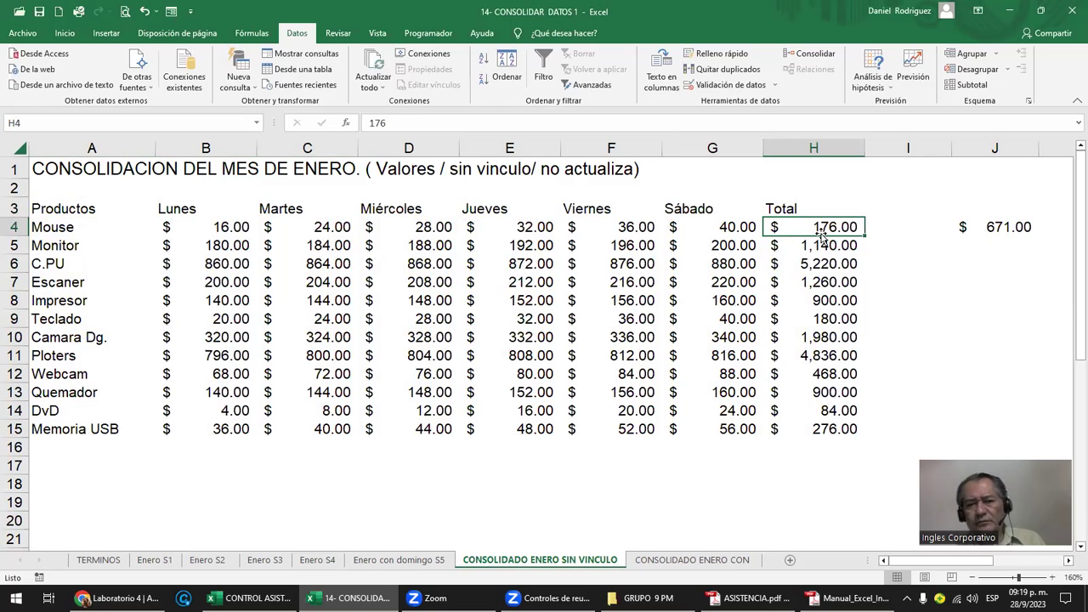
- Set Enero S4's Mouse Monday value in B4 to 500
{"action": "left_click", "coordinate": [317, 559]}
{"action": "left_click", "coordinate": [196, 246]}
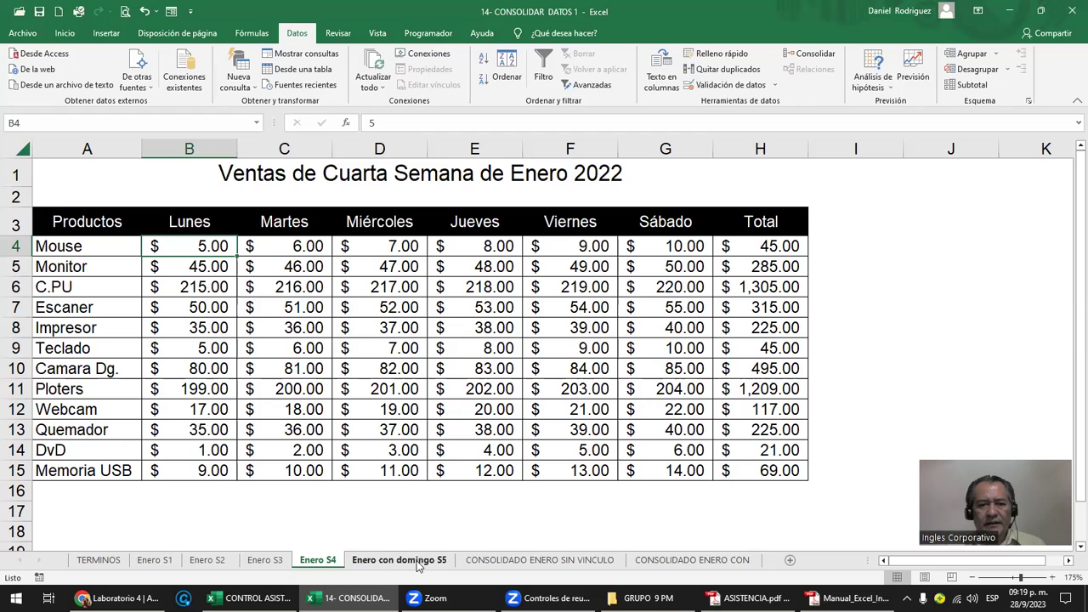
{"action": "left_click", "coordinate": [514, 559]}
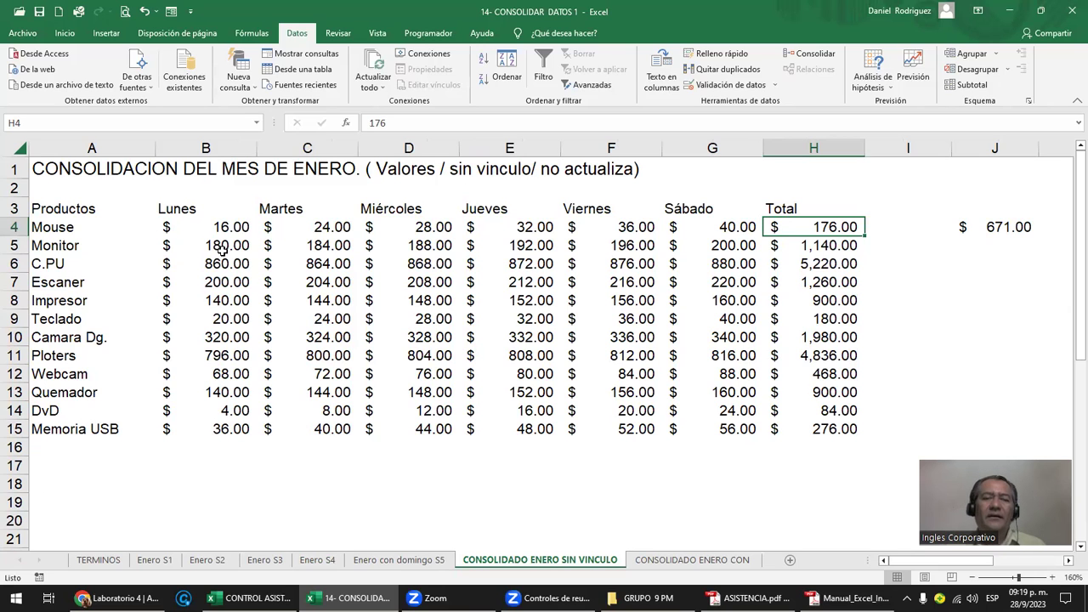
{"action": "left_click", "coordinate": [317, 559]}
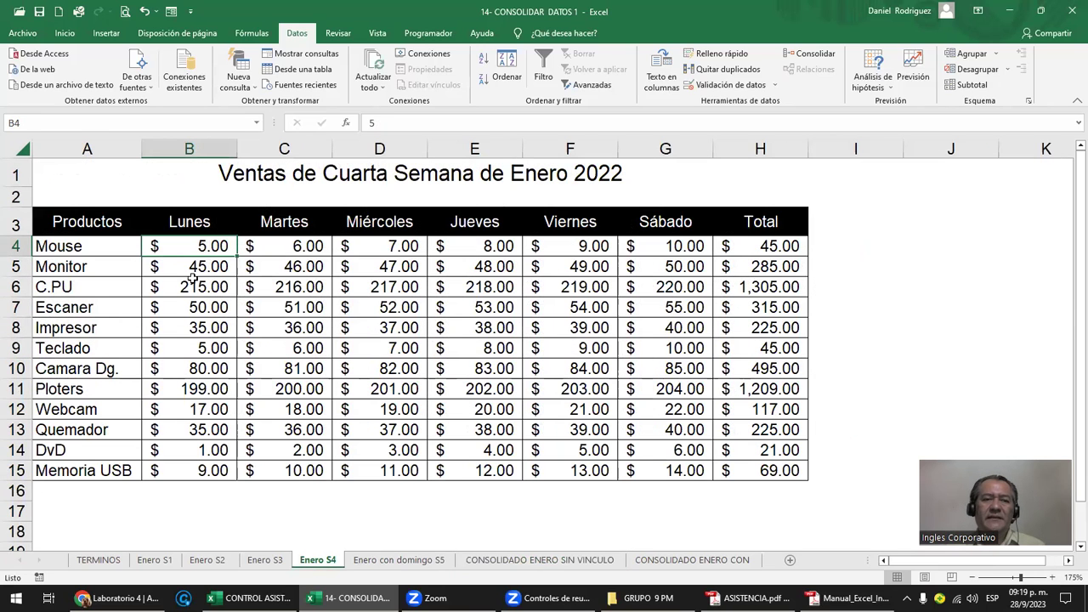
{"action": "type", "text": "500"}
{"action": "key", "text": "Return"}
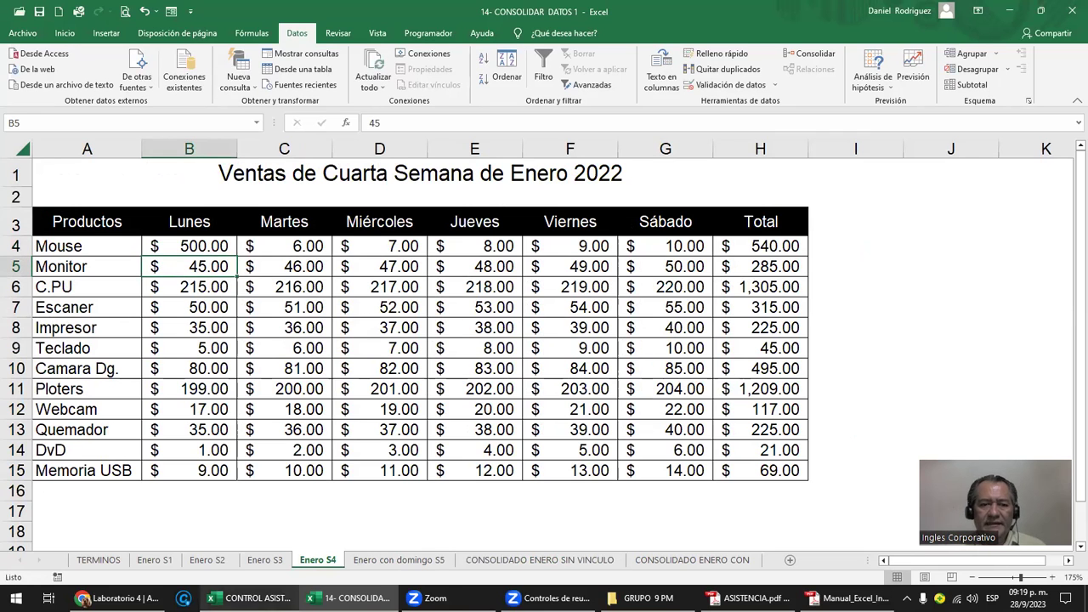
- Clear the old 671.00 copy from J4 on the consolidated sheet
{"action": "left_click", "coordinate": [399, 559]}
{"action": "left_click", "coordinate": [523, 559]}
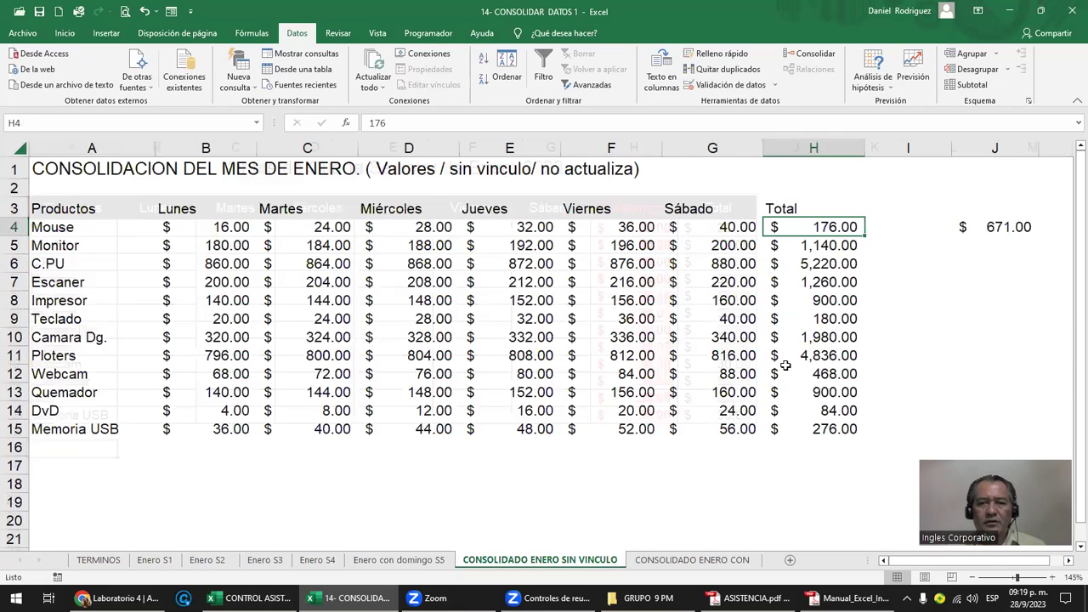
{"action": "left_click", "coordinate": [995, 227]}
{"action": "key", "text": "Delete"}
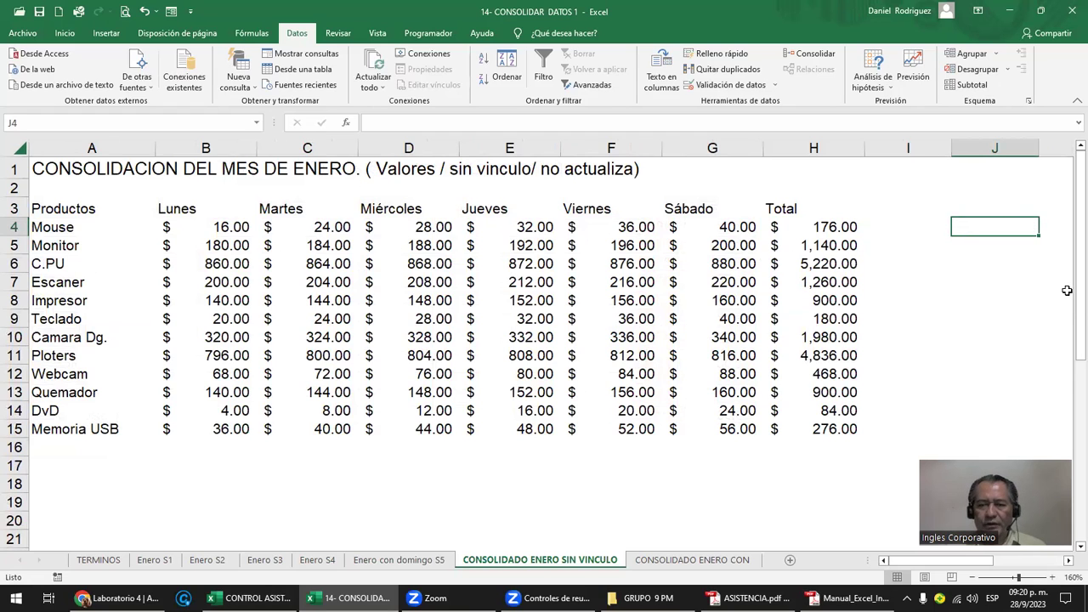
- Enter a J4 formula adding H4 from Enero S1, Enero S2, Enero S3 and Enero S4
{"action": "type", "text": "="}
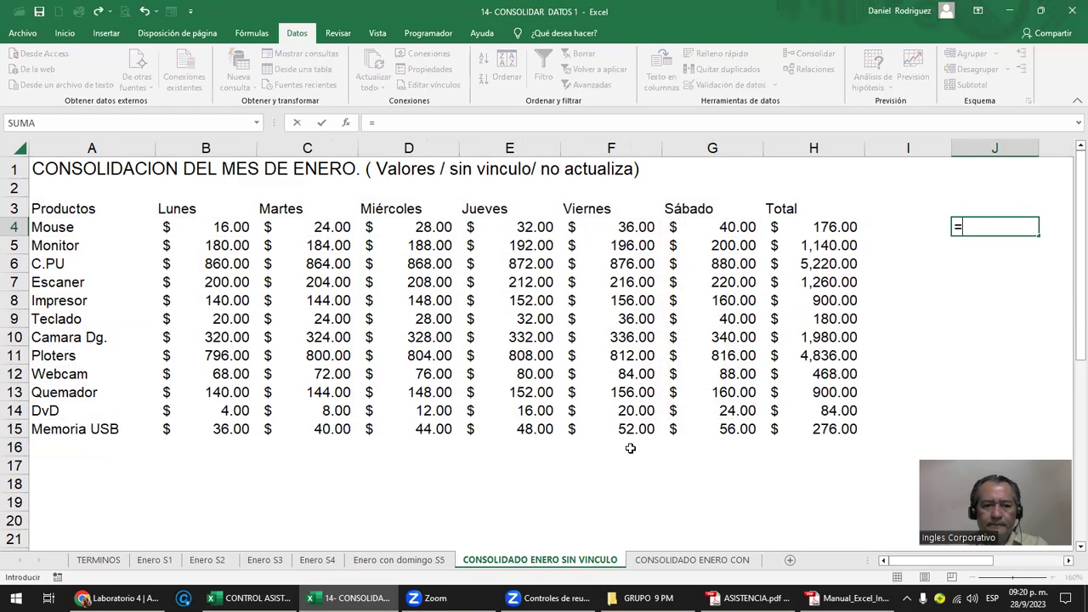
{"action": "left_click", "coordinate": [155, 560]}
{"action": "left_click", "coordinate": [829, 257]}
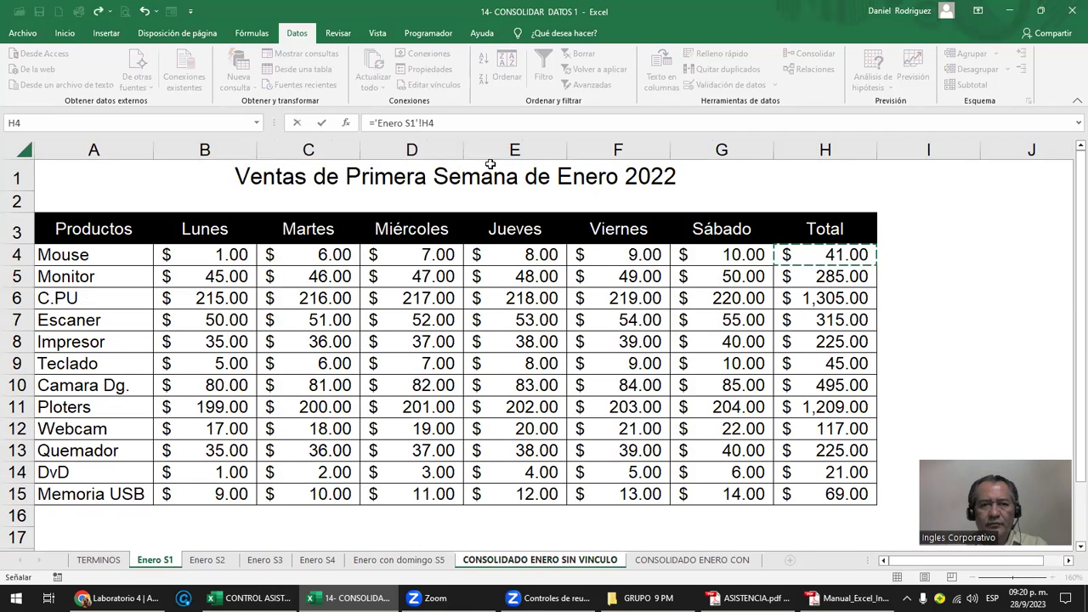
{"action": "type", "text": "+"}
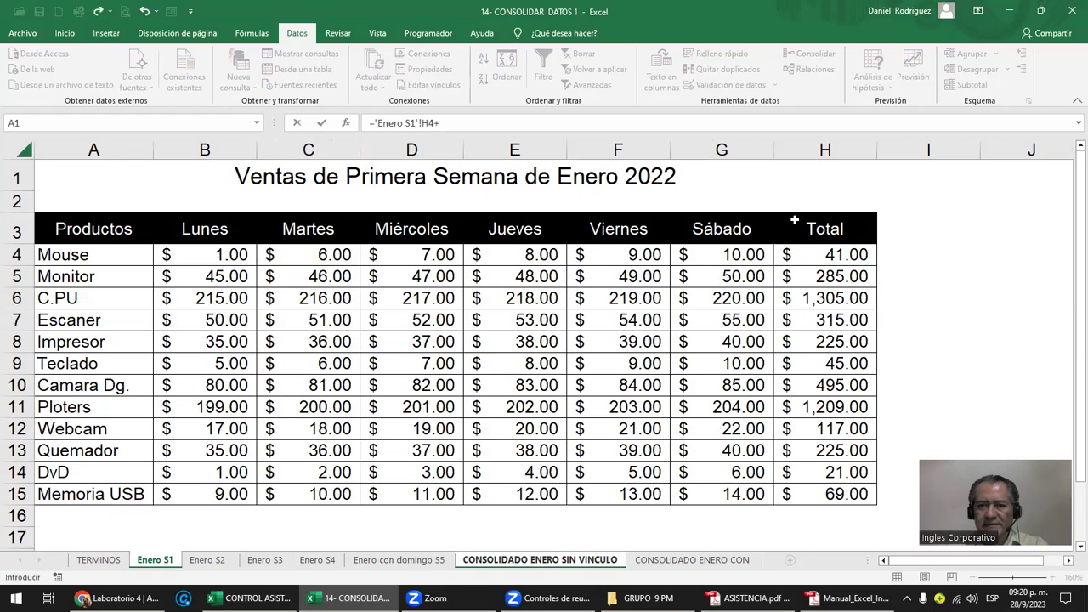
{"action": "left_click", "coordinate": [207, 560]}
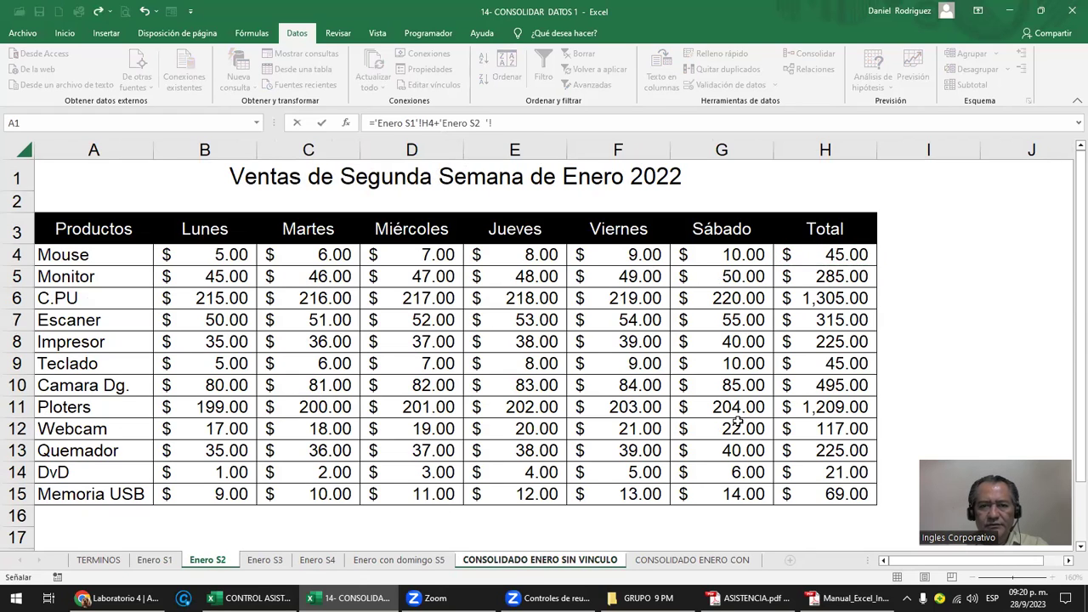
{"action": "left_click", "coordinate": [839, 258]}
{"action": "type", "text": "+"}
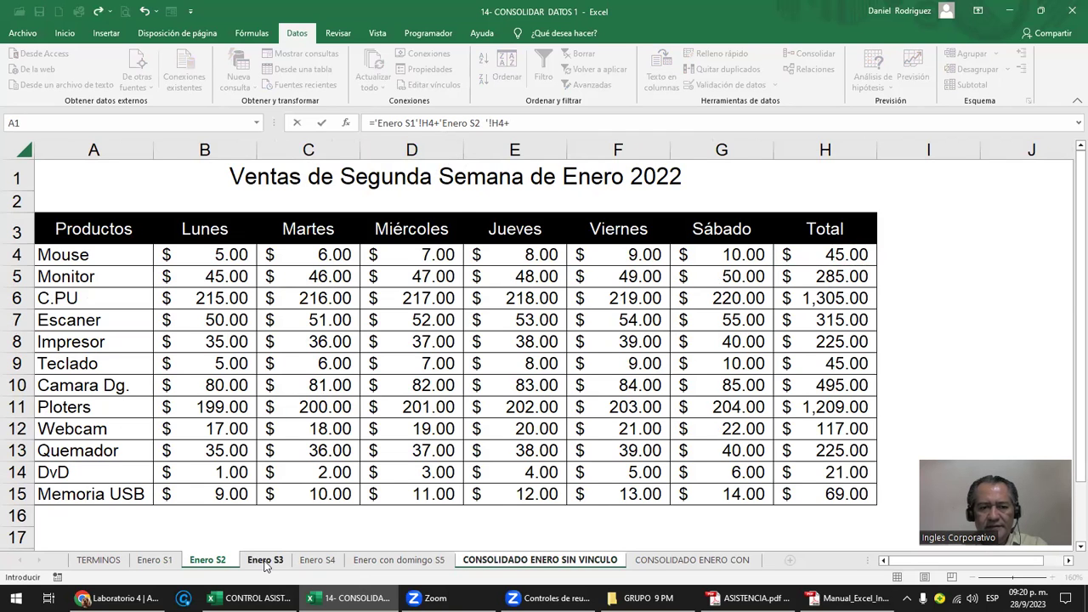
{"action": "left_click", "coordinate": [266, 560]}
{"action": "left_click", "coordinate": [911, 264]}
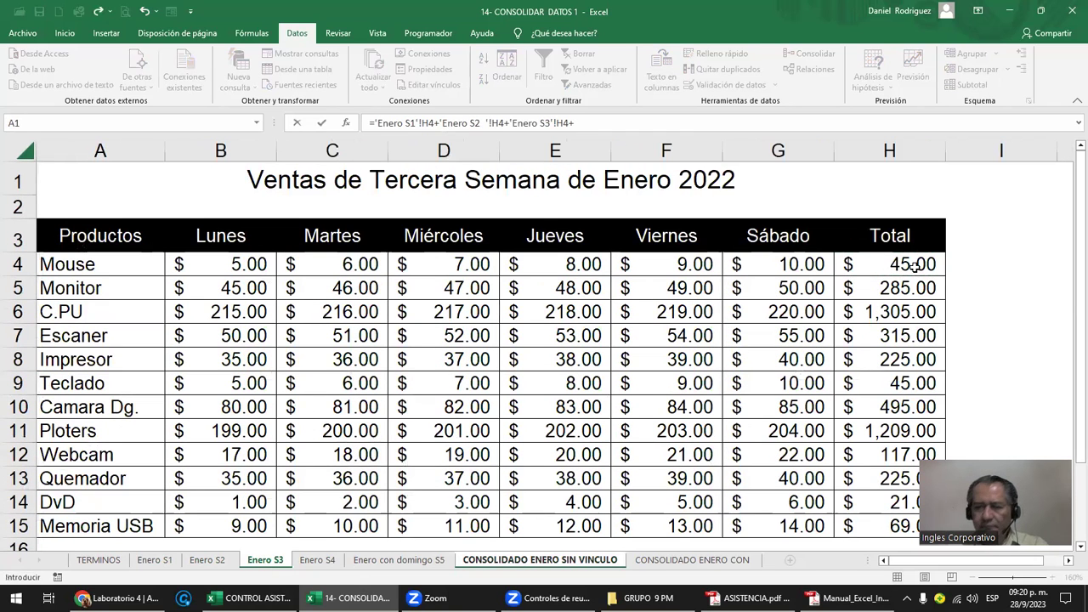
{"action": "left_click", "coordinate": [317, 560]}
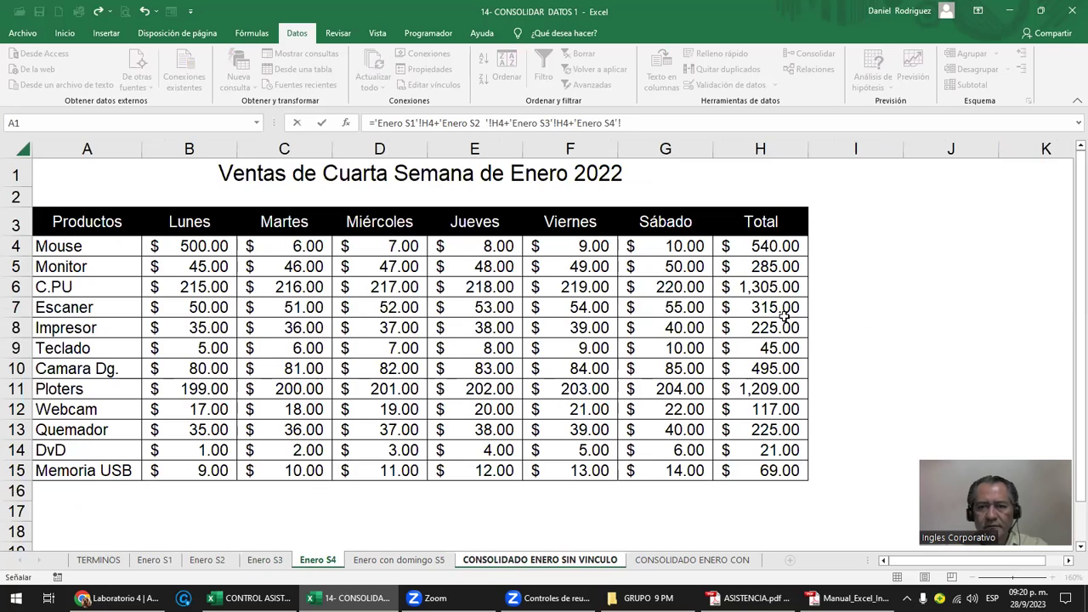
{"action": "left_click", "coordinate": [758, 247]}
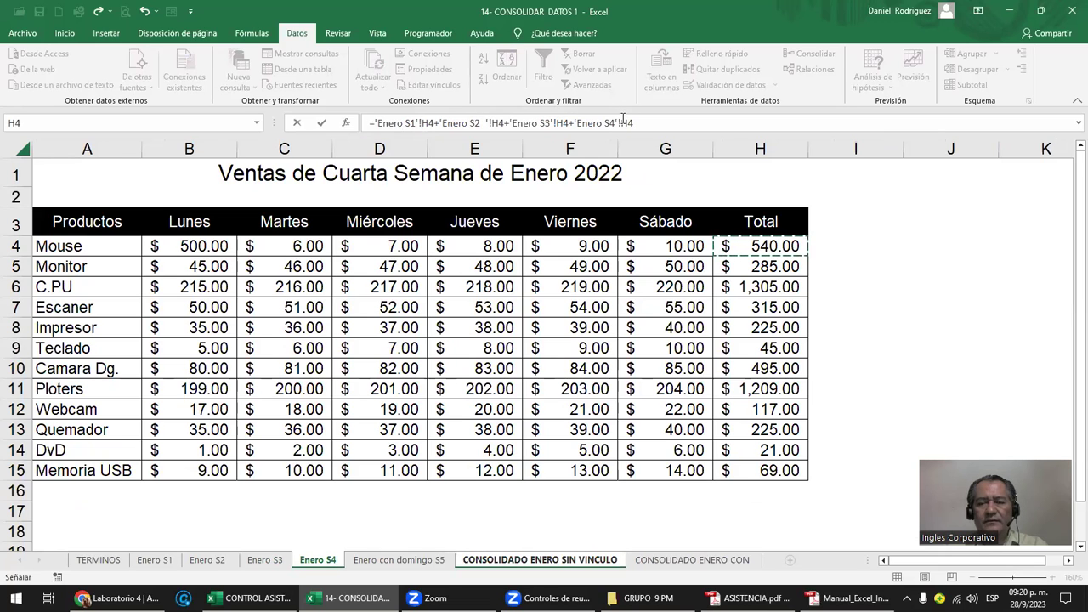
{"action": "key", "text": "Return"}
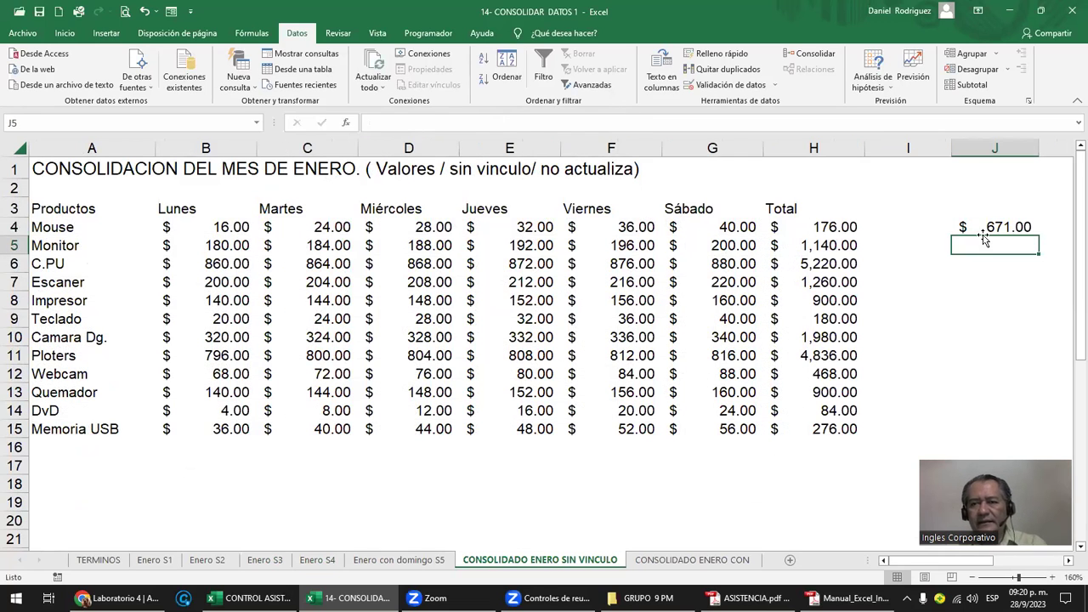
- Fill the J4 formula down to J15, giving totals through Memoria USB 276.00
{"action": "left_click", "coordinate": [991, 226]}
{"action": "left_click_drag", "start_coordinate": [1038, 235], "coordinate": [1033, 438]}
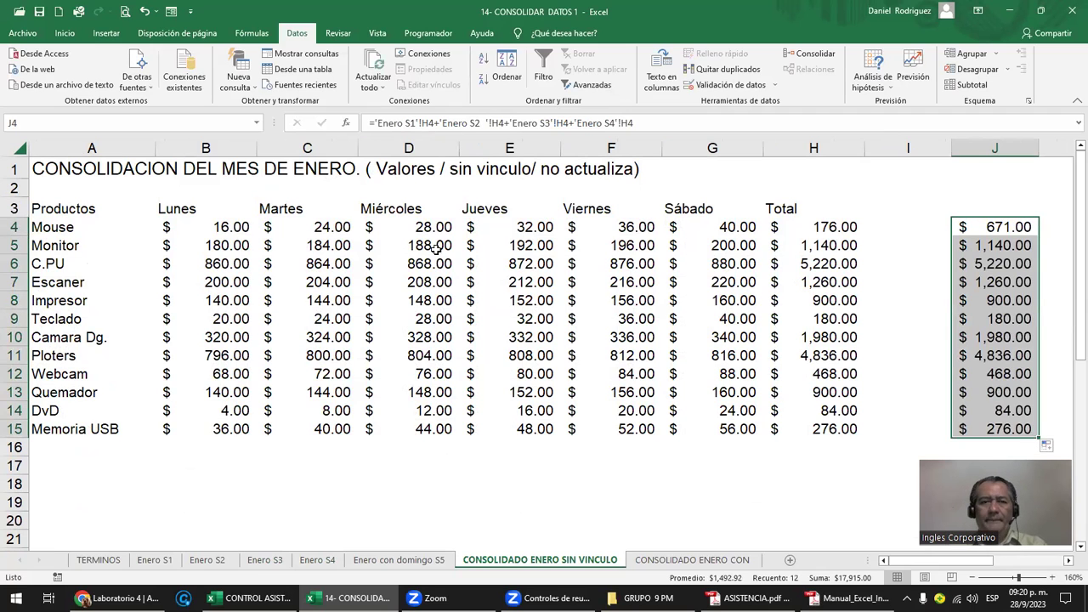
{"action": "left_click", "coordinate": [253, 227]}
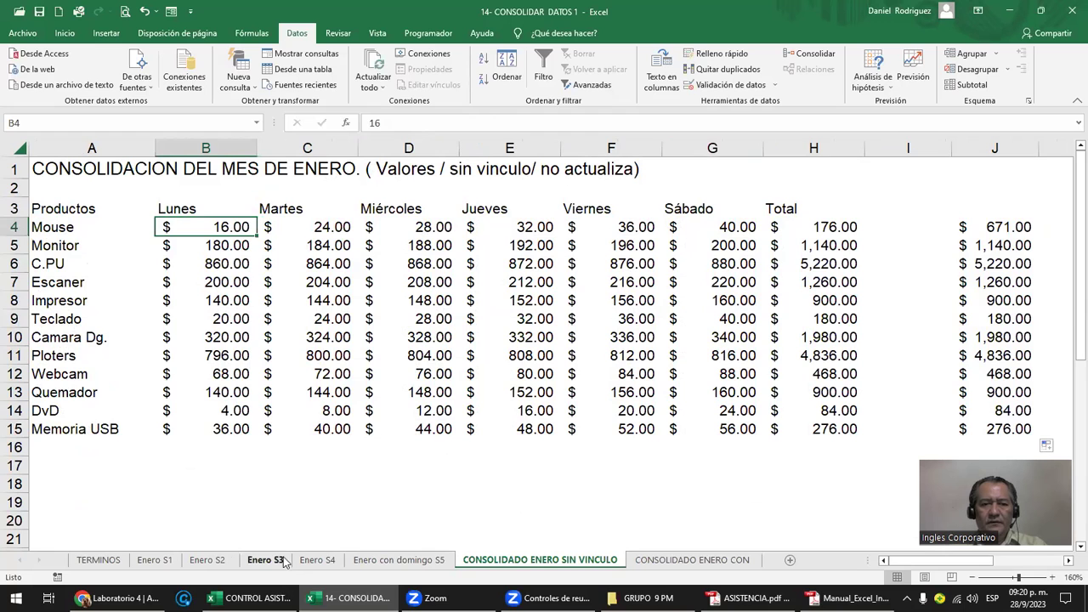
- Set Enero S1's Mouse Monday value in B4 to 100 and confirm J4 reads 770.00
{"action": "left_click", "coordinate": [155, 559]}
{"action": "left_click", "coordinate": [229, 260]}
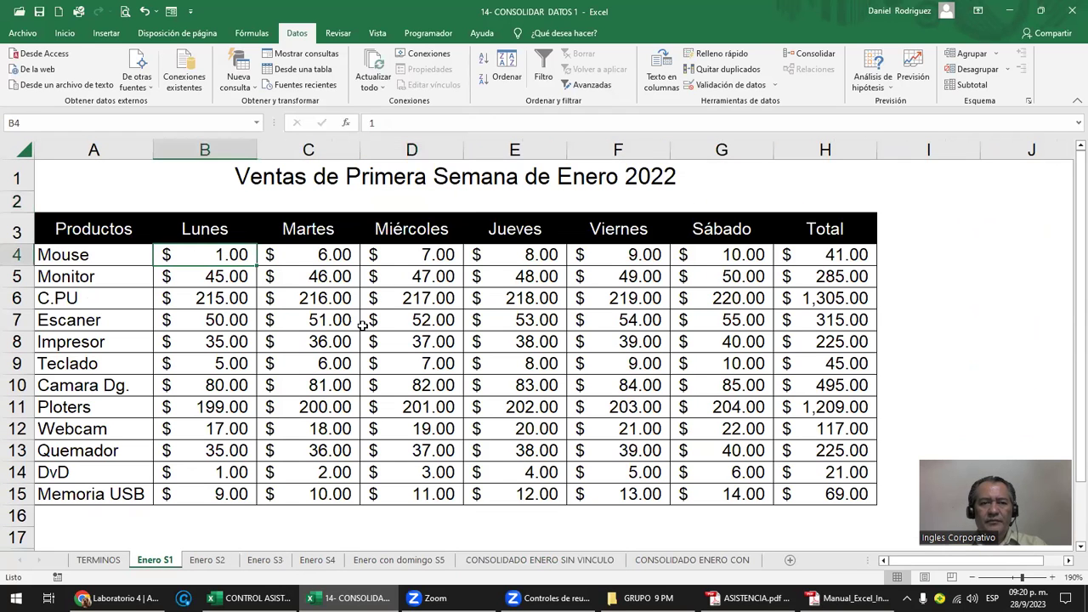
{"action": "type", "text": "100"}
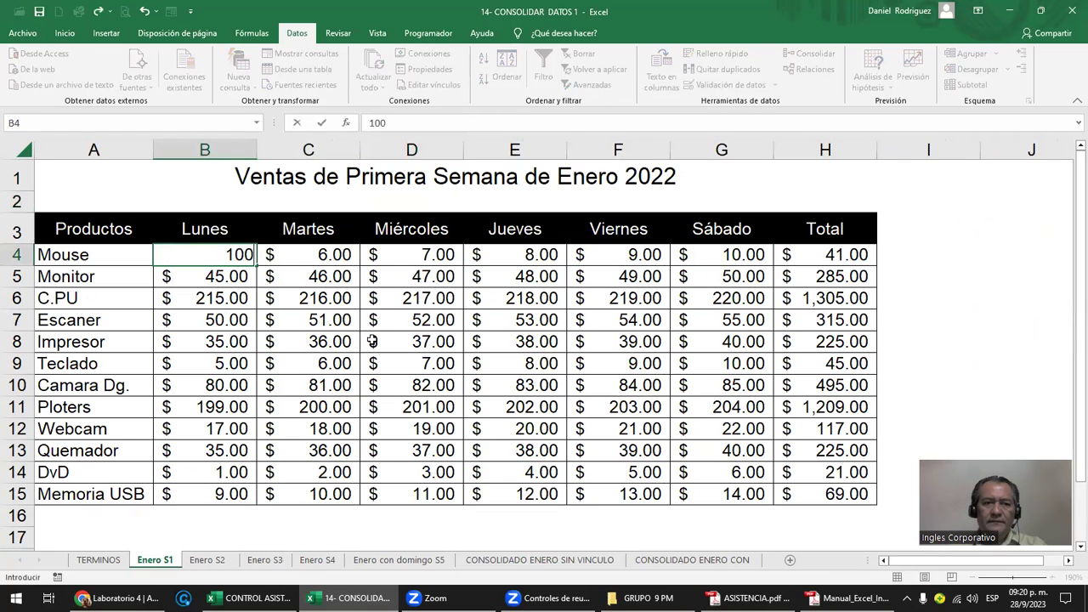
{"action": "key", "text": "Return"}
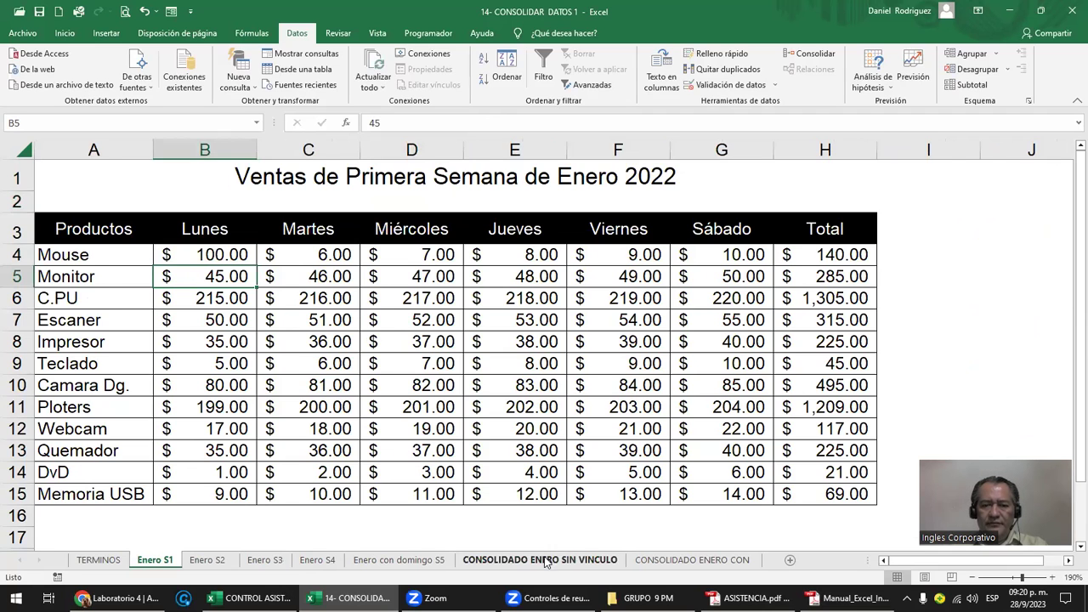
{"action": "left_click", "coordinate": [548, 560]}
{"action": "left_click", "coordinate": [1012, 227]}
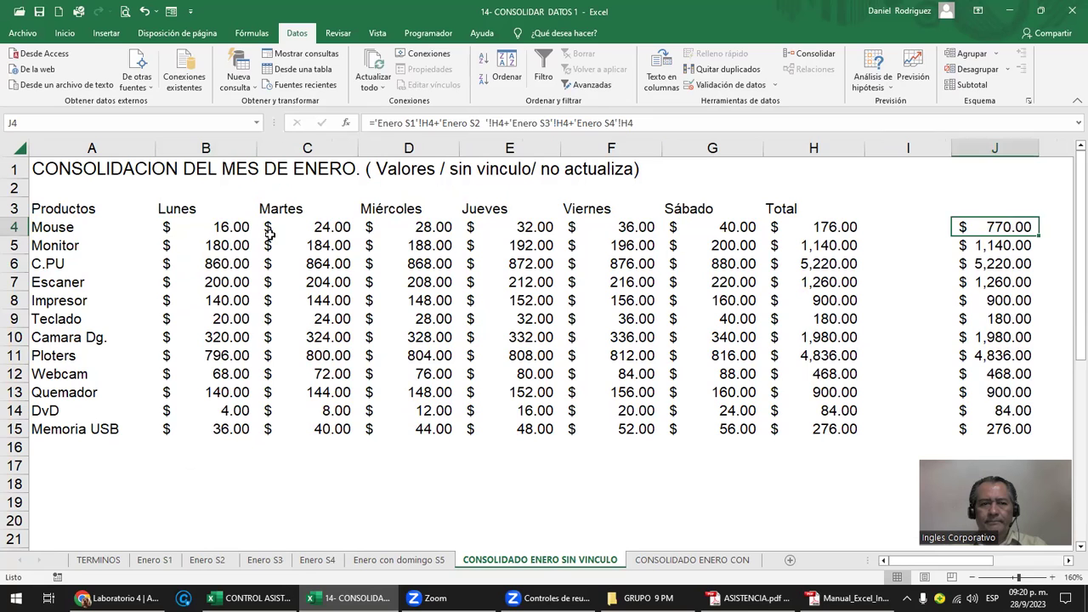
{"action": "left_click", "coordinate": [51, 209]}
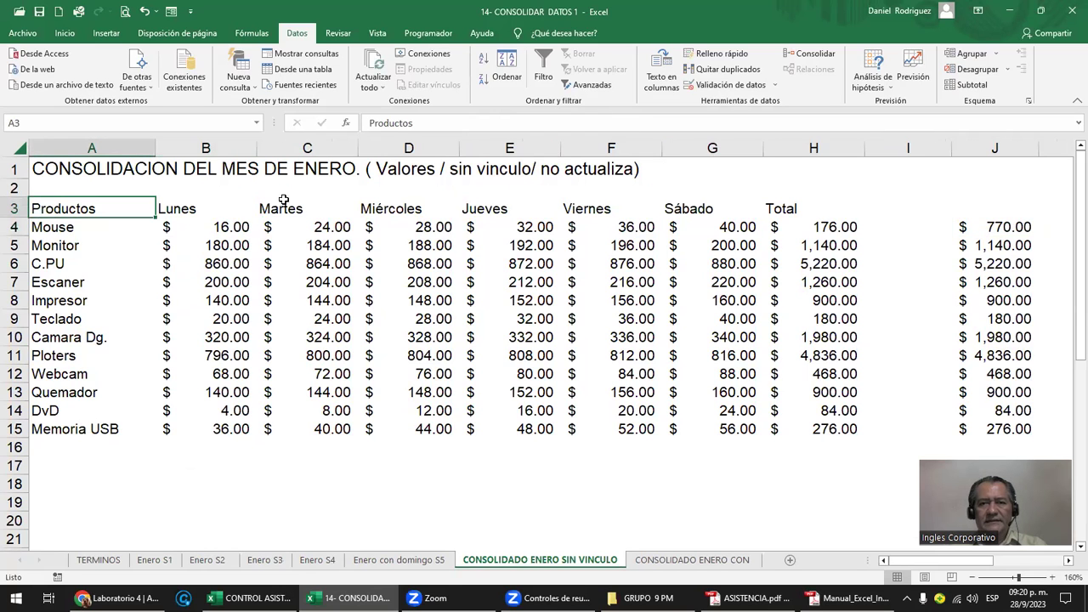
{"action": "left_click", "coordinate": [810, 54]}
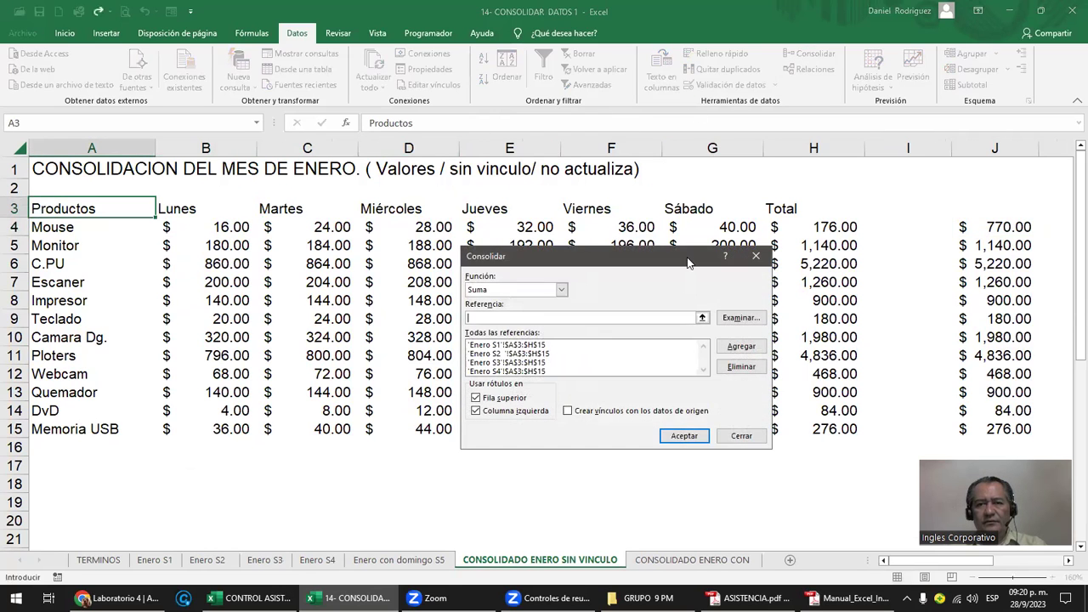
{"action": "left_click", "coordinate": [683, 436]}
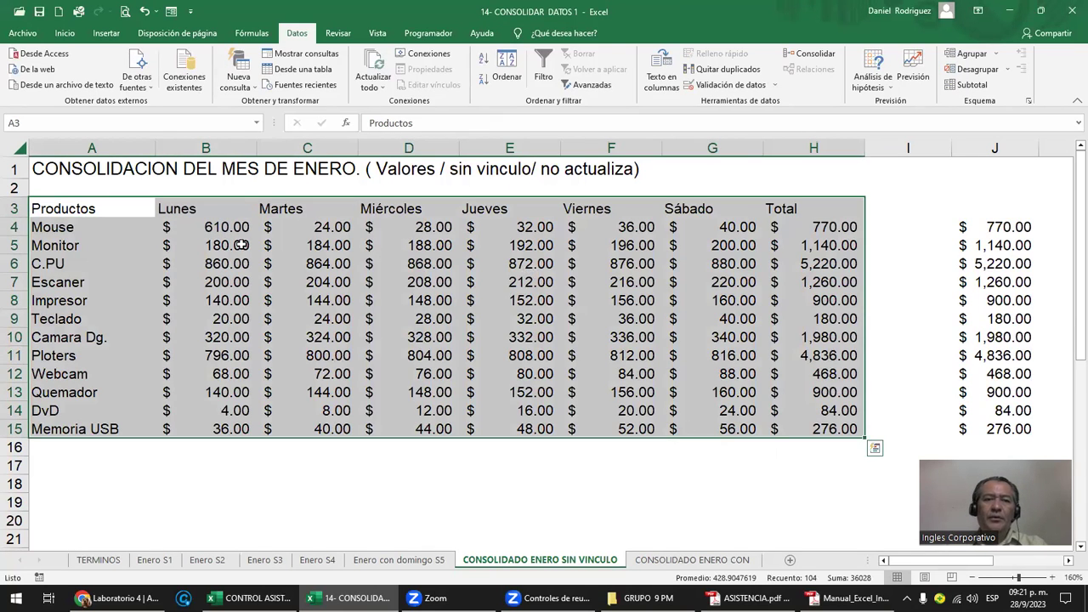
{"action": "left_click", "coordinate": [69, 211]}
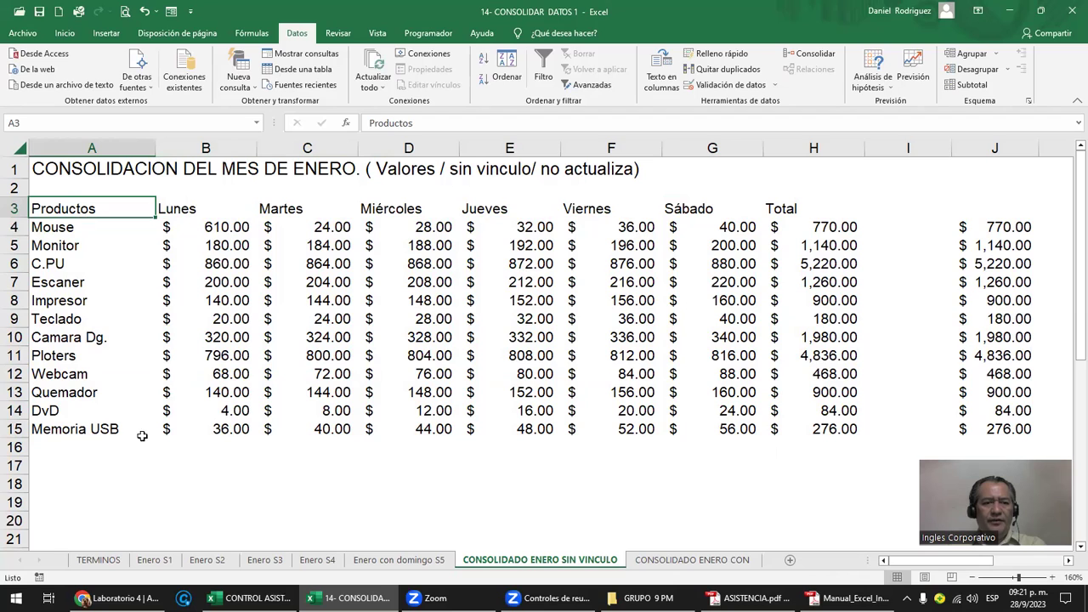
{"action": "left_click", "coordinate": [201, 501]}
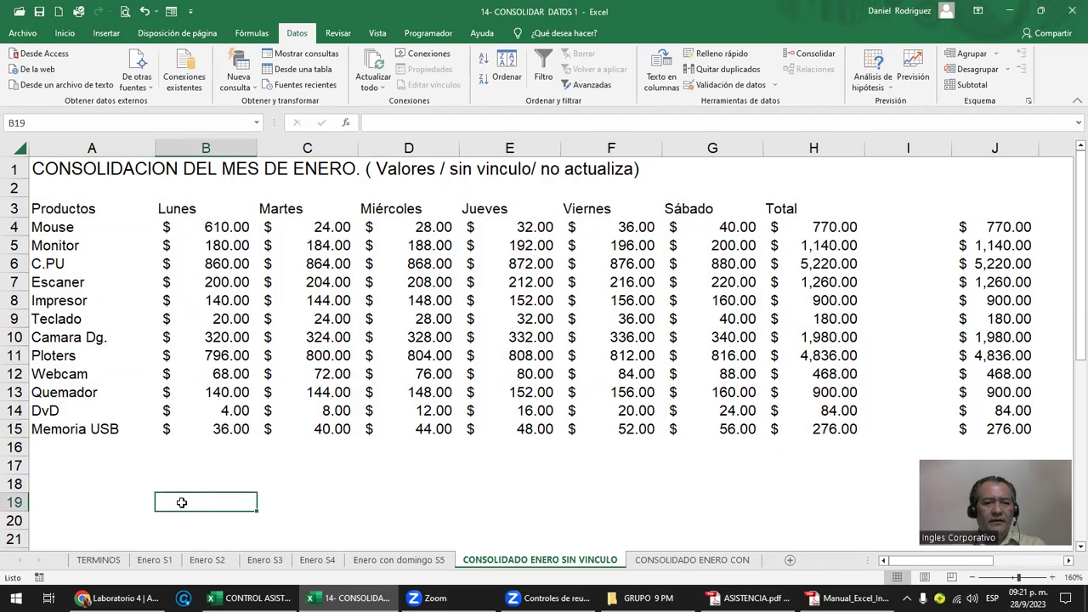
- Sum-consolidate the four weekly sheets into B19, then again into A40
{"action": "left_click", "coordinate": [800, 55]}
{"action": "left_click", "coordinate": [681, 432]}
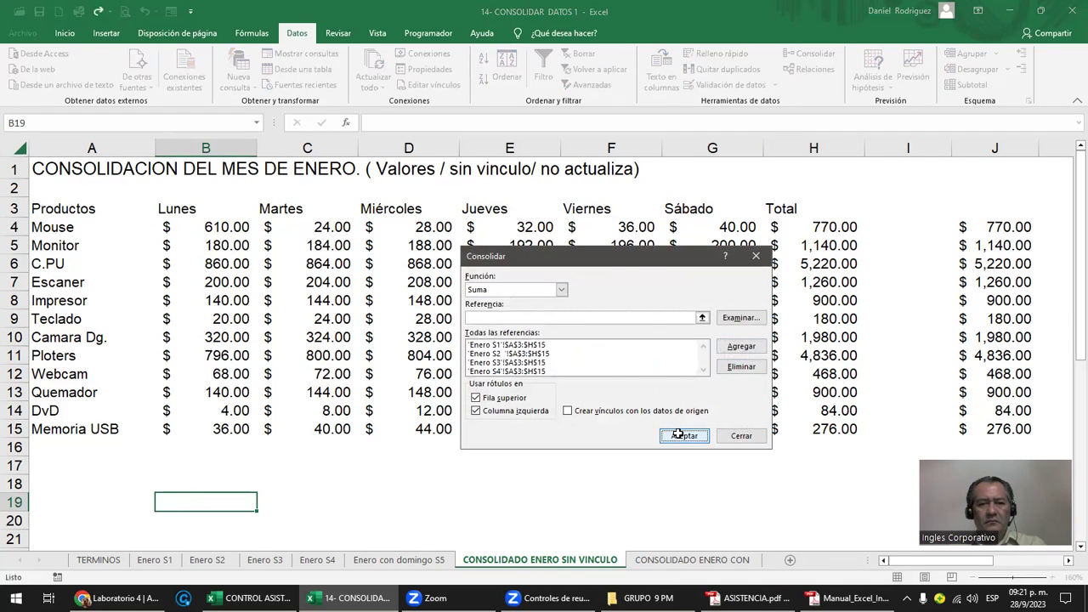
{"action": "scroll", "coordinate": [677, 432], "scroll_direction": "down", "scroll_amount": 1}
{"action": "scroll", "coordinate": [676, 432], "scroll_direction": "down", "scroll_amount": 3}
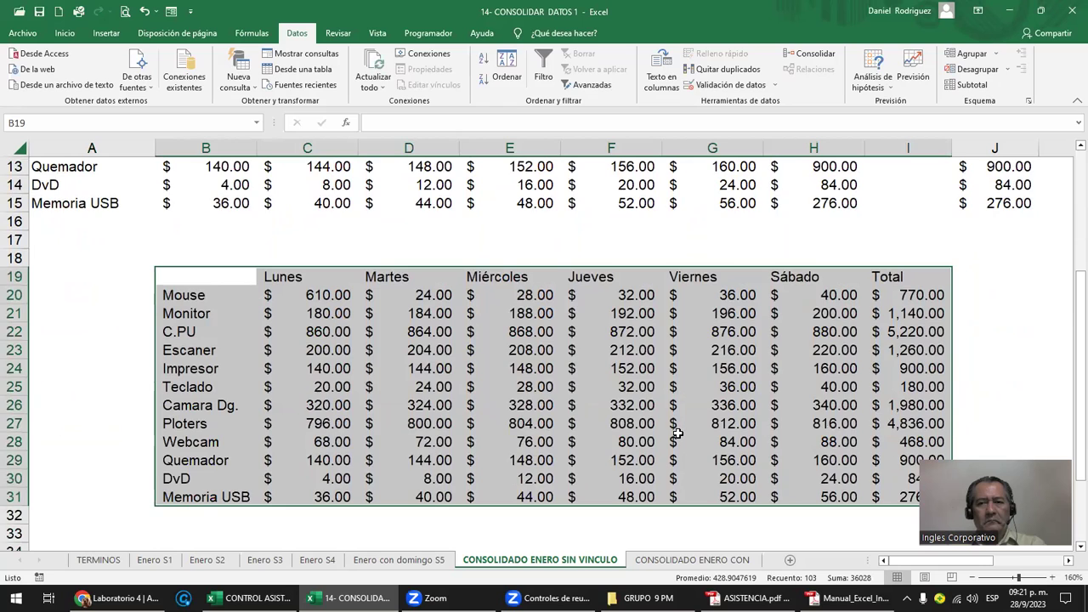
{"action": "scroll", "coordinate": [676, 432], "scroll_direction": "down", "scroll_amount": 3}
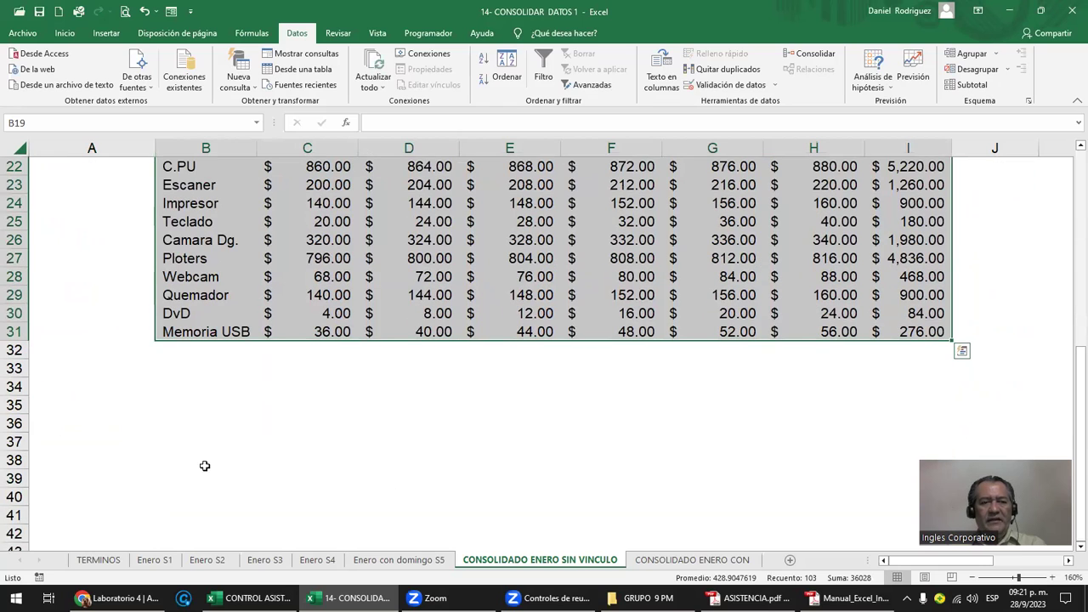
{"action": "left_click", "coordinate": [106, 488]}
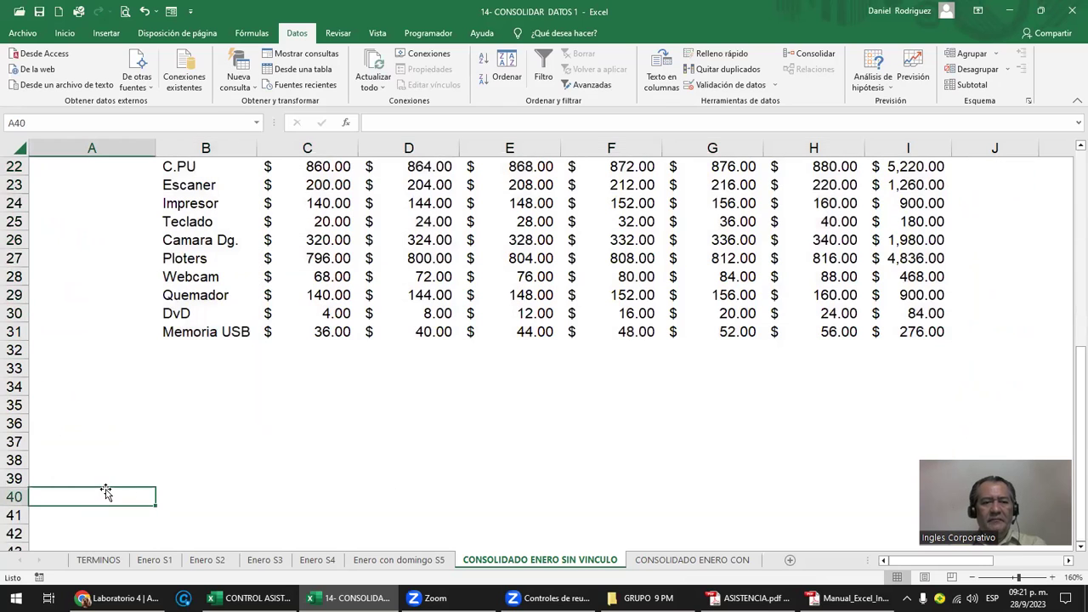
{"action": "left_click", "coordinate": [820, 59]}
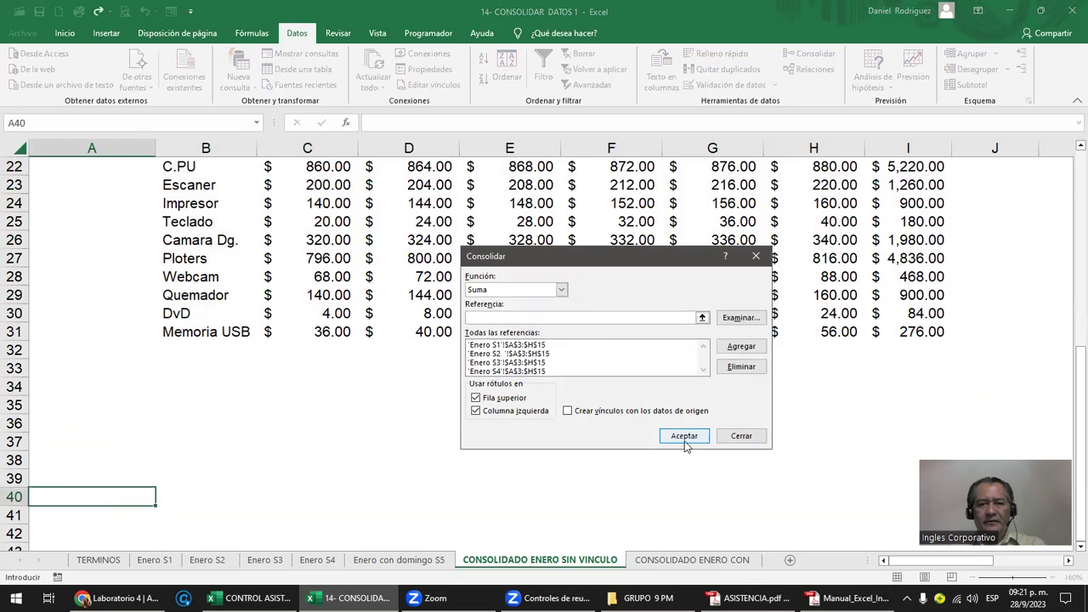
{"action": "left_click", "coordinate": [685, 442]}
- Run the same sum consolidation with A23 as the destination
{"action": "scroll", "coordinate": [684, 440], "scroll_direction": "down", "scroll_amount": 3}
{"action": "scroll", "coordinate": [684, 440], "scroll_direction": "down", "scroll_amount": 1}
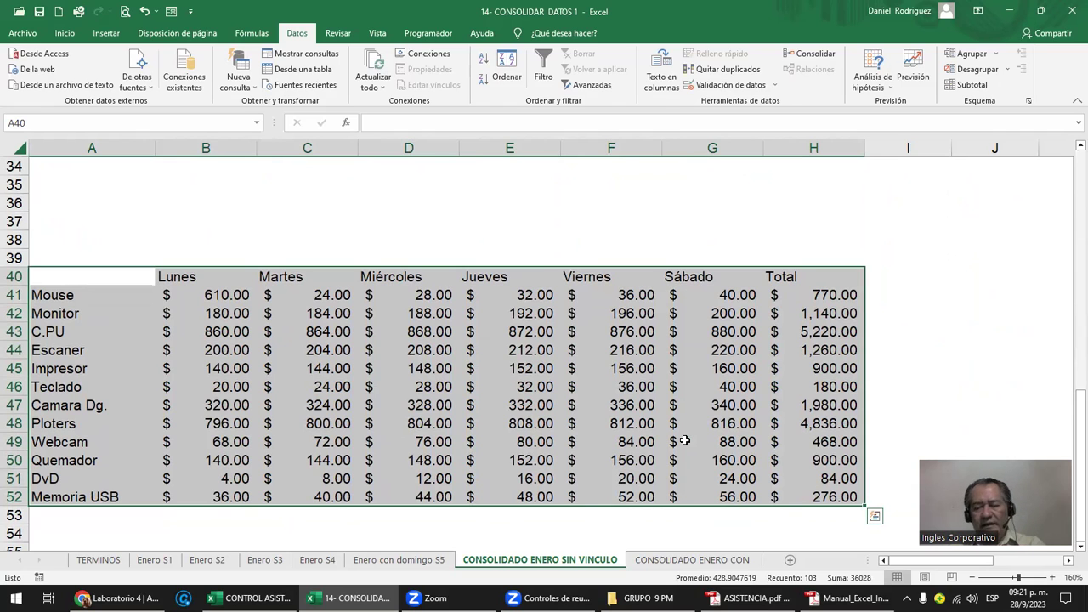
{"action": "scroll", "coordinate": [684, 440], "scroll_direction": "up", "scroll_amount": 2}
{"action": "scroll", "coordinate": [685, 440], "scroll_direction": "up", "scroll_amount": 9}
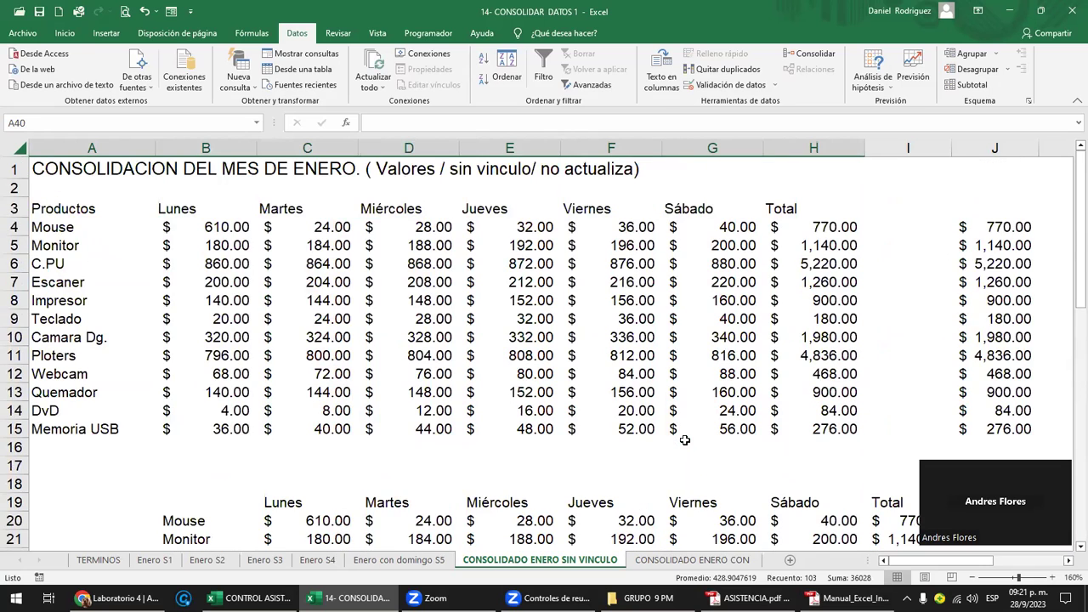
{"action": "scroll", "coordinate": [684, 441], "scroll_direction": "down", "scroll_amount": 2}
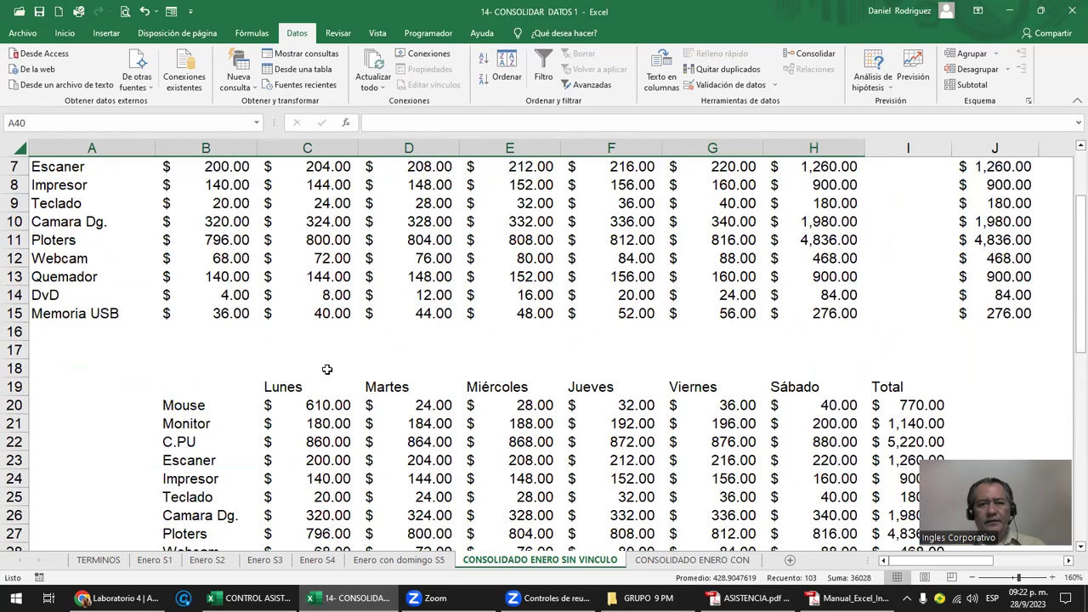
{"action": "scroll", "coordinate": [328, 369], "scroll_direction": "down", "scroll_amount": 6}
{"action": "scroll", "coordinate": [327, 369], "scroll_direction": "down", "scroll_amount": 2}
{"action": "scroll", "coordinate": [327, 369], "scroll_direction": "down", "scroll_amount": 1}
{"action": "scroll", "coordinate": [327, 368], "scroll_direction": "up", "scroll_amount": 3}
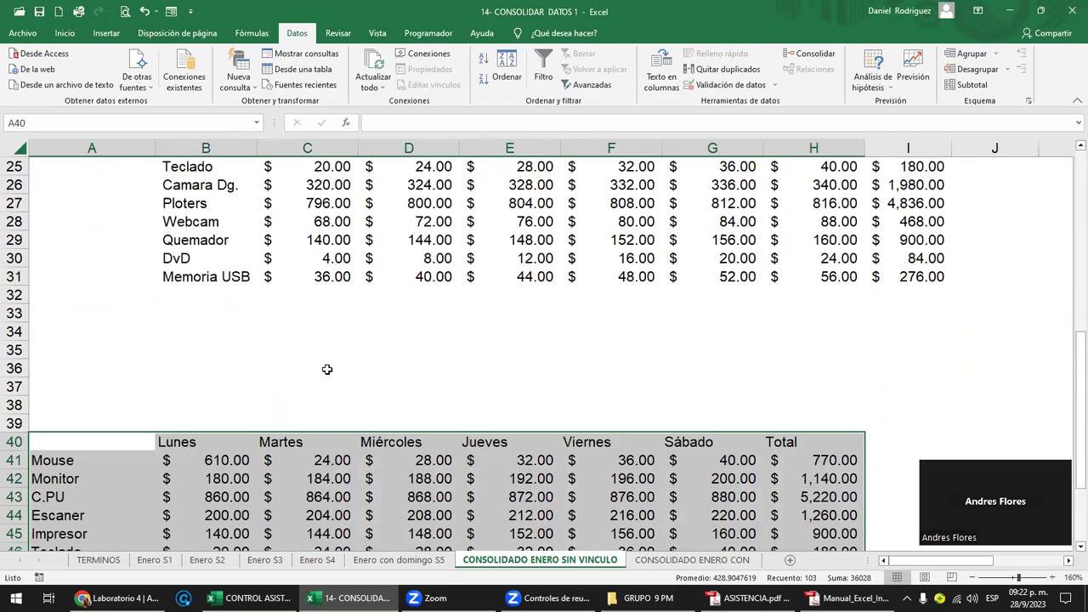
{"action": "scroll", "coordinate": [142, 348], "scroll_direction": "up", "scroll_amount": 3}
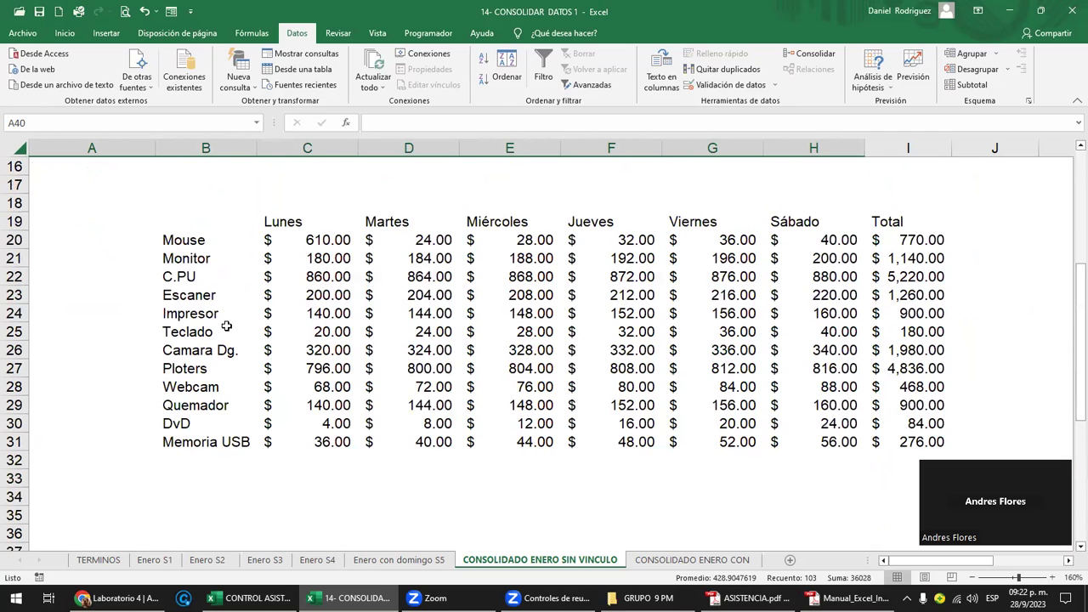
{"action": "left_click", "coordinate": [85, 294]}
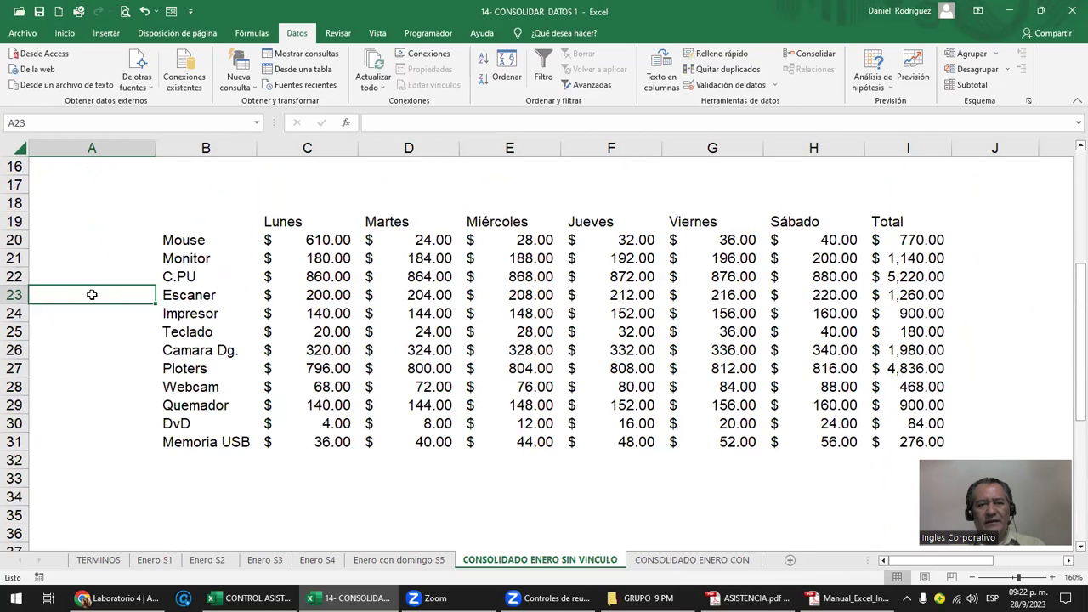
{"action": "mouse_move", "coordinate": [86, 295]}
{"action": "left_mouse_down"}
{"action": "mouse_move", "coordinate": [550, 301]}
{"action": "mouse_move", "coordinate": [882, 491]}
{"action": "mouse_move", "coordinate": [903, 515]}
{"action": "mouse_move", "coordinate": [881, 510]}
{"action": "left_mouse_up"}
{"action": "left_click", "coordinate": [88, 294]}
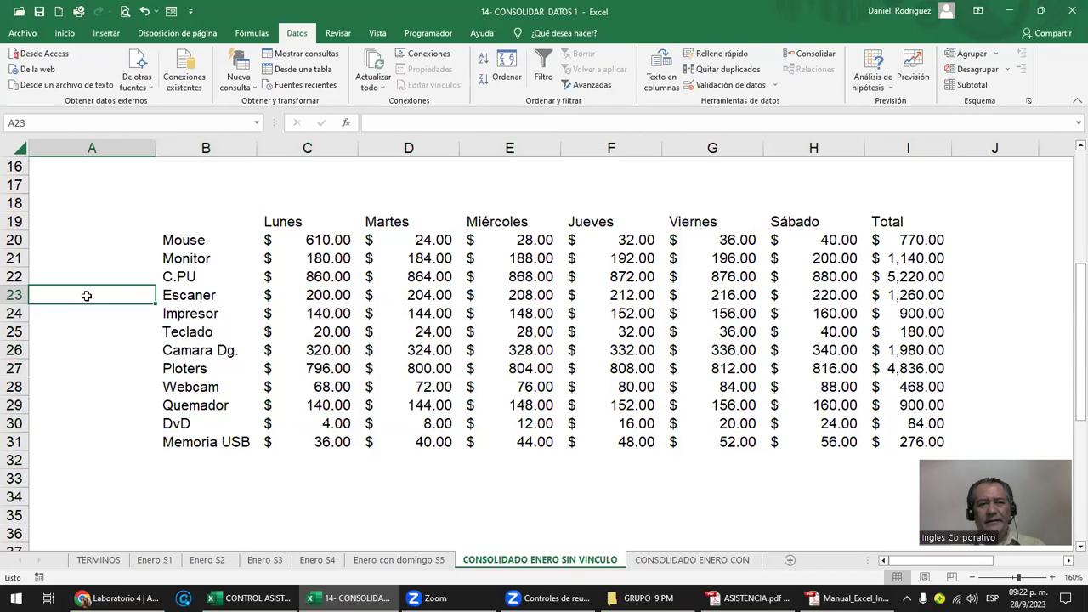
{"action": "left_click", "coordinate": [809, 53]}
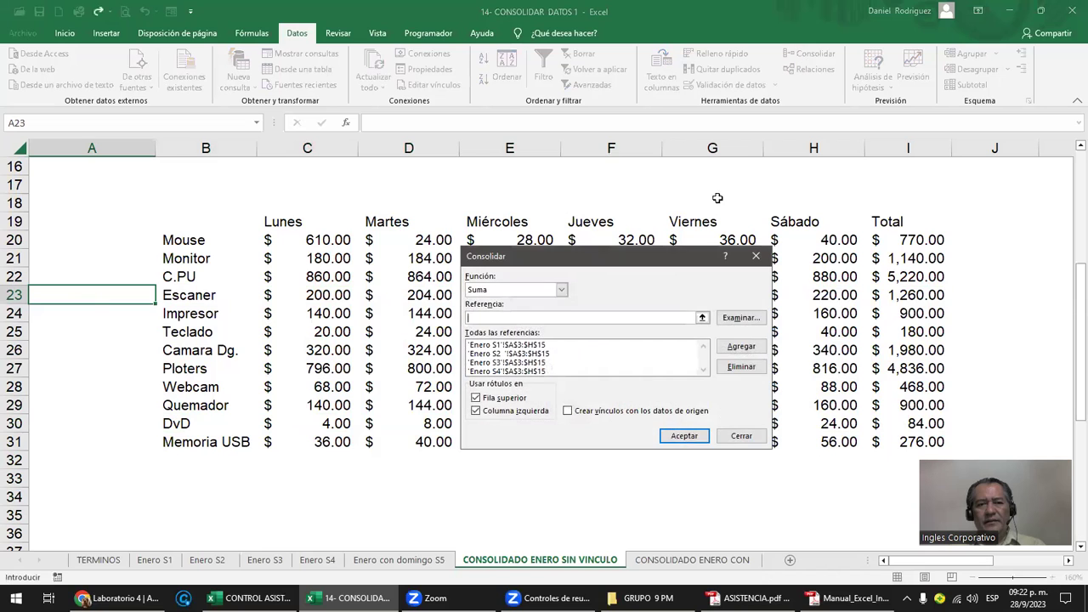
{"action": "left_click", "coordinate": [684, 435]}
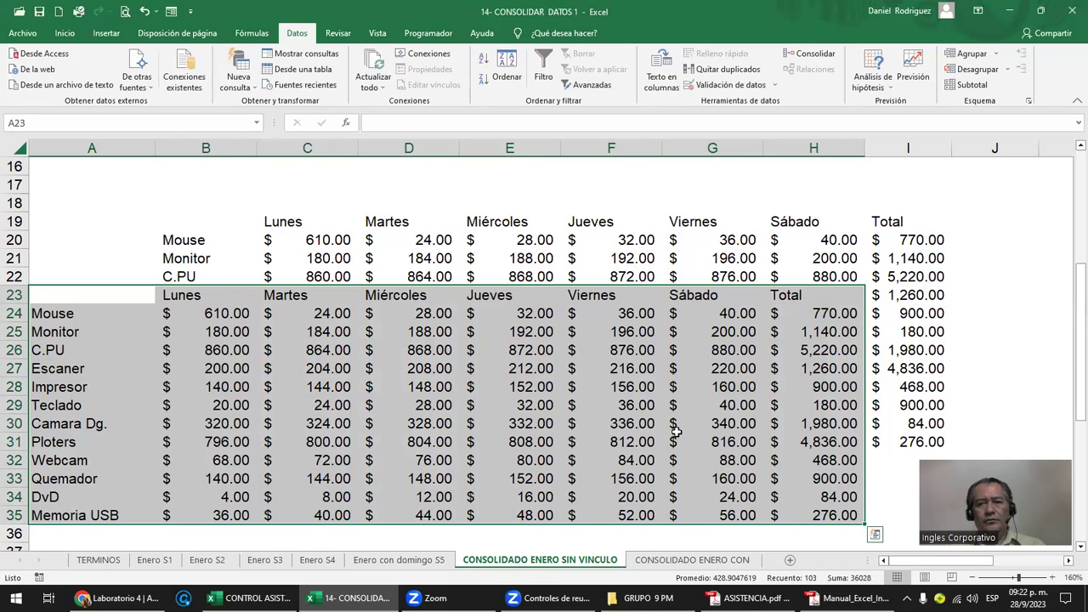
{"action": "scroll", "coordinate": [676, 432], "scroll_direction": "up", "scroll_amount": 5}
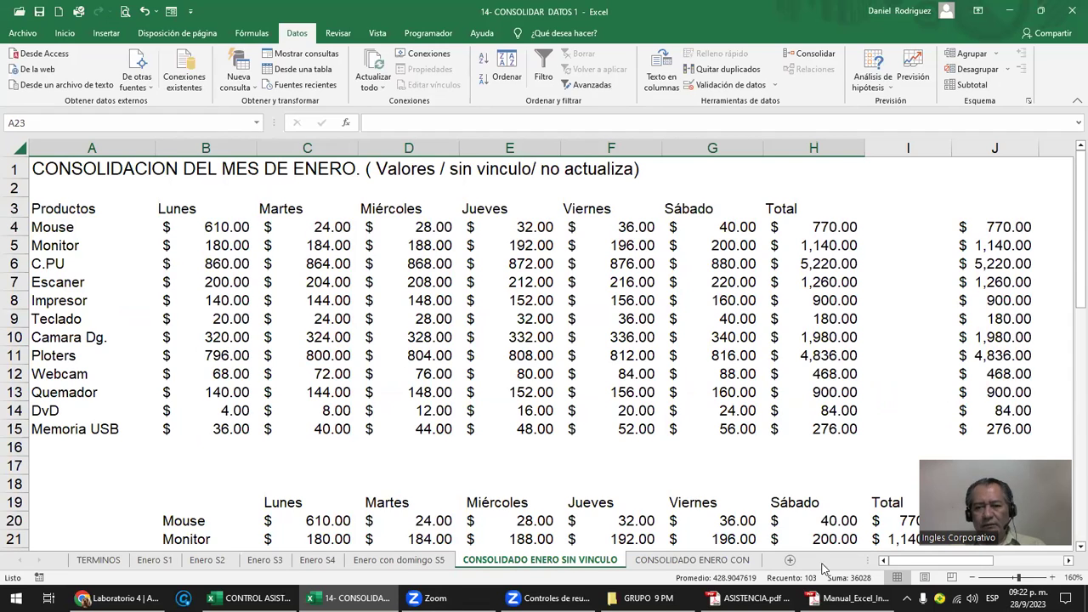
- Add a blank sheet, select B3, and open then cancel the Consolidar dialog
{"action": "left_click", "coordinate": [789, 560]}
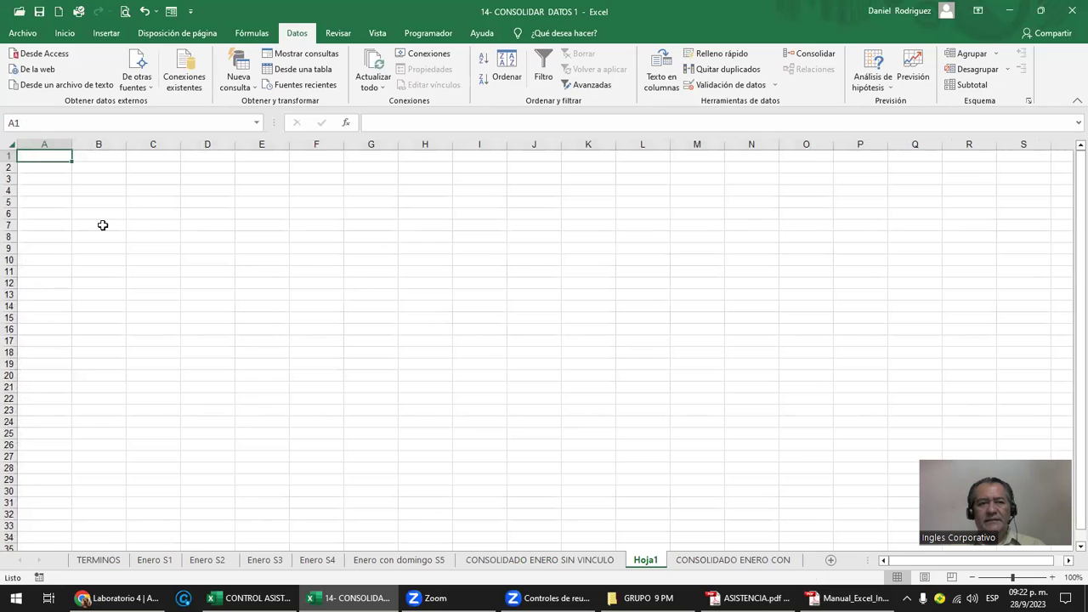
{"action": "left_click", "coordinate": [102, 225]}
{"action": "scroll", "coordinate": [102, 224], "scroll_direction": "up", "scroll_amount": 5}
{"action": "scroll", "coordinate": [102, 225], "scroll_direction": "up", "scroll_amount": 3}
{"action": "left_click", "coordinate": [208, 224]}
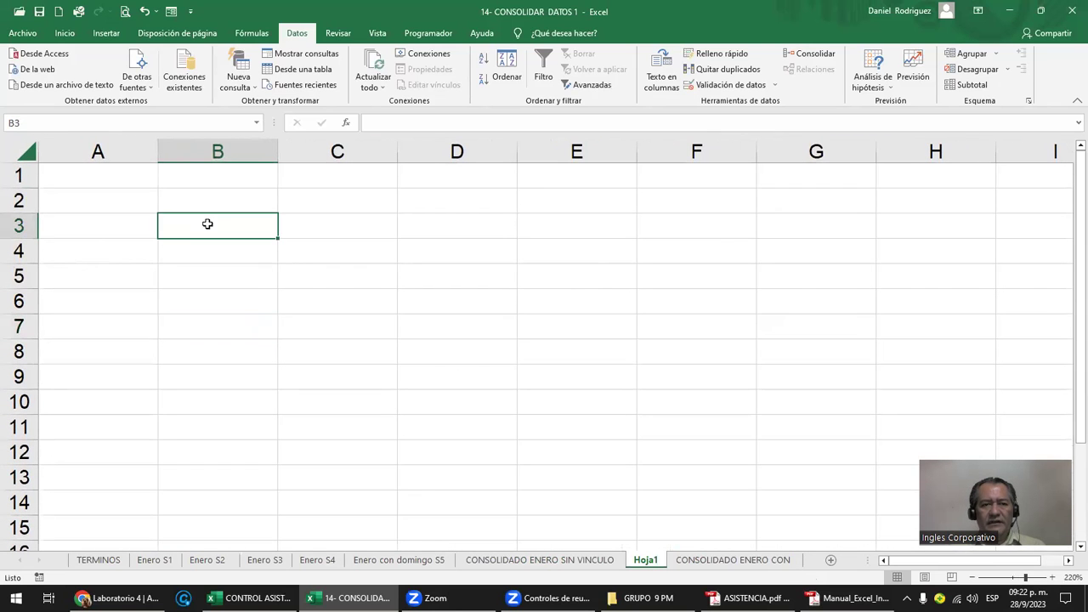
{"action": "left_click", "coordinate": [807, 54]}
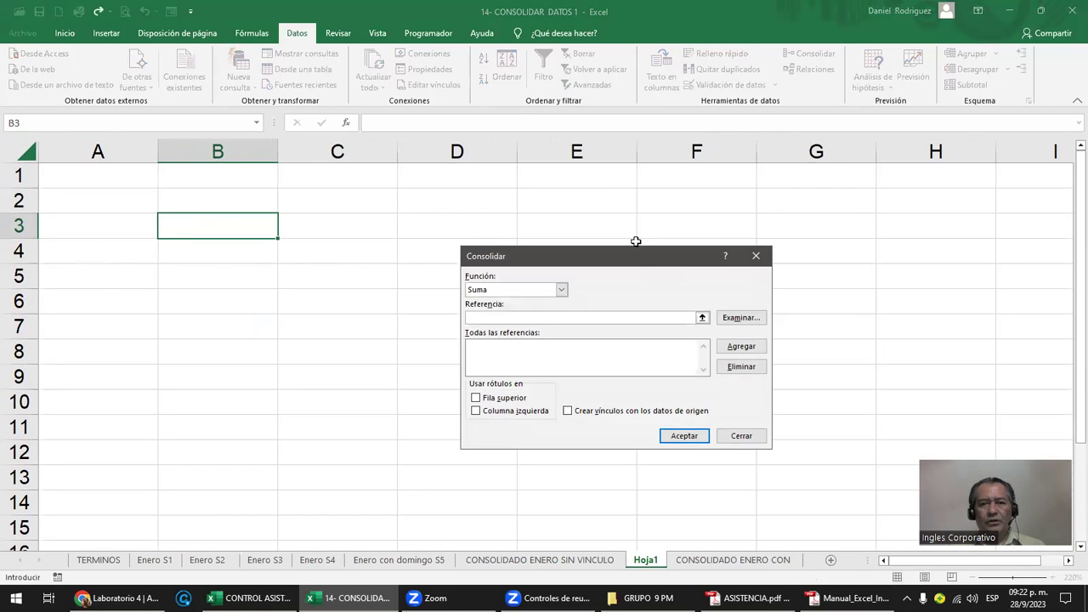
{"action": "left_click_drag", "start_coordinate": [571, 260], "coordinate": [549, 184]}
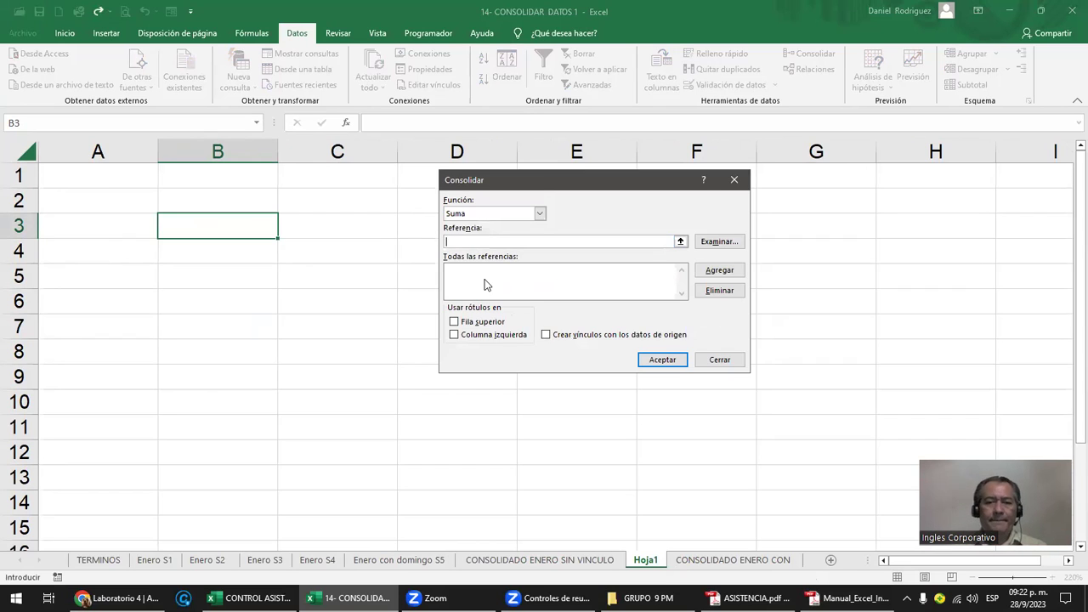
{"action": "left_click", "coordinate": [736, 359]}
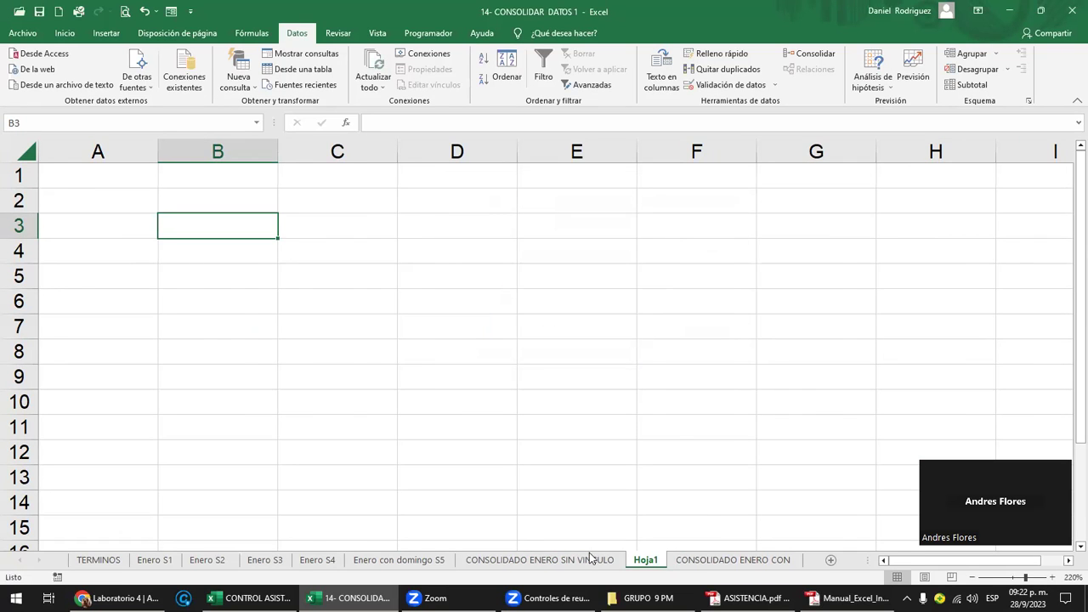
- Duplicate the CONSOLIDADO ENERO SIN VINCULO sheet and open then close Consolidar unchanged
{"action": "left_click", "coordinate": [592, 558]}
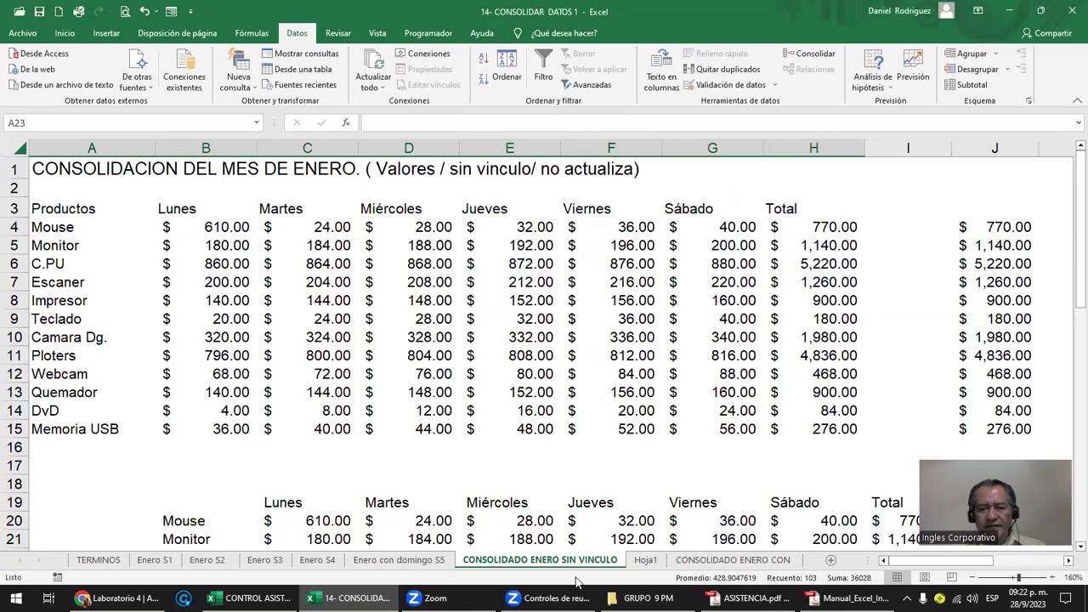
{"action": "left_click_drag", "start_coordinate": [554, 566], "coordinate": [646, 566]}
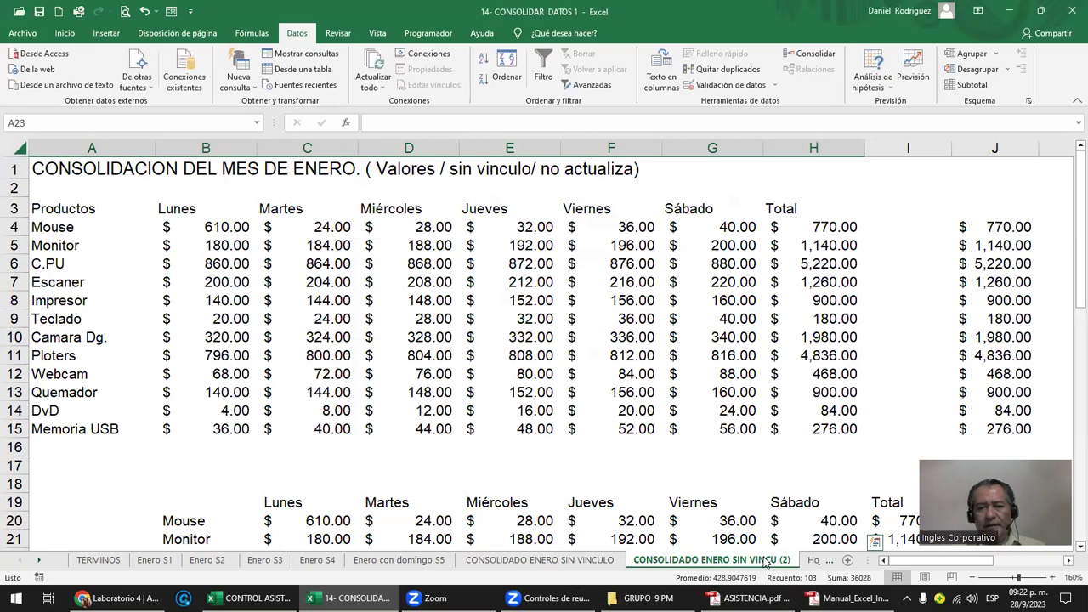
{"action": "left_click", "coordinate": [809, 54]}
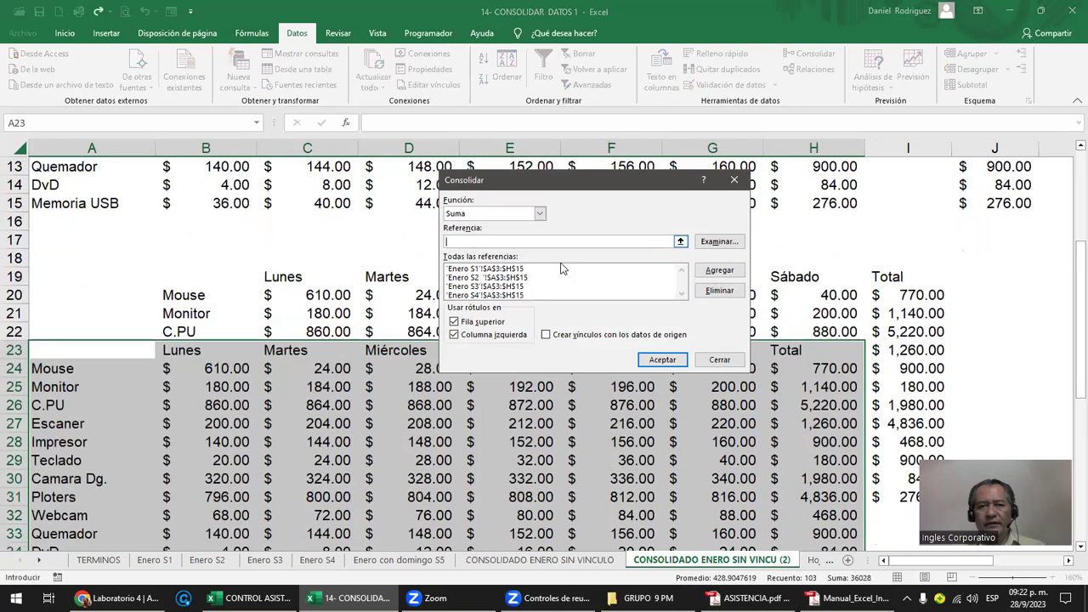
{"action": "left_click", "coordinate": [716, 363]}
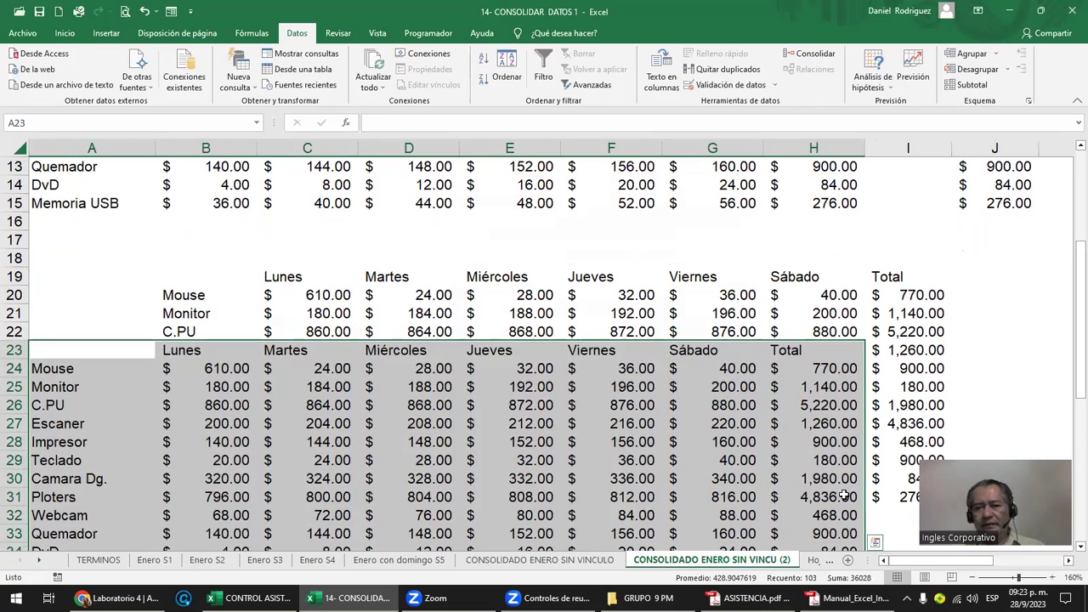
{"action": "left_click", "coordinate": [839, 457]}
- Delete the duplicate (2) sheet and the empty Hoja1 sheet, returning to the consolidated sheet
{"action": "right_click", "coordinate": [747, 565]}
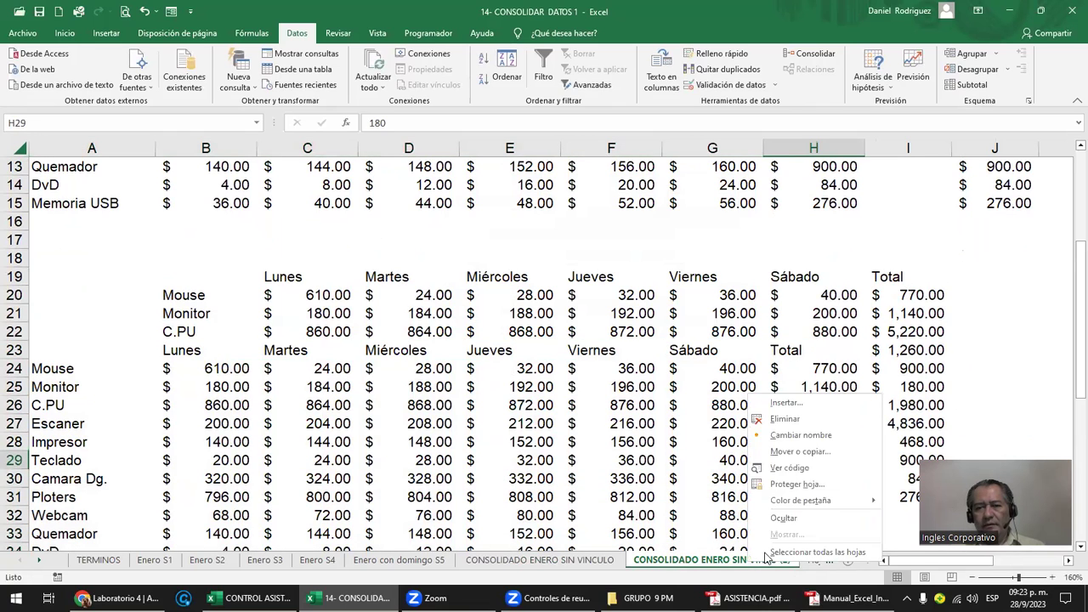
{"action": "left_click", "coordinate": [774, 421]}
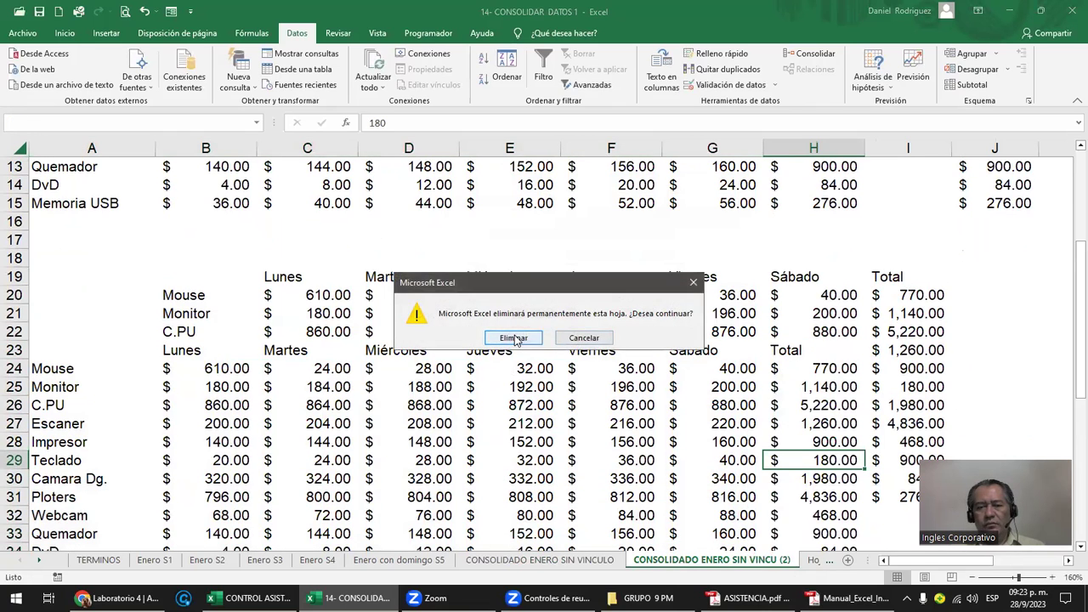
{"action": "left_click", "coordinate": [514, 337]}
{"action": "right_click", "coordinate": [576, 566]}
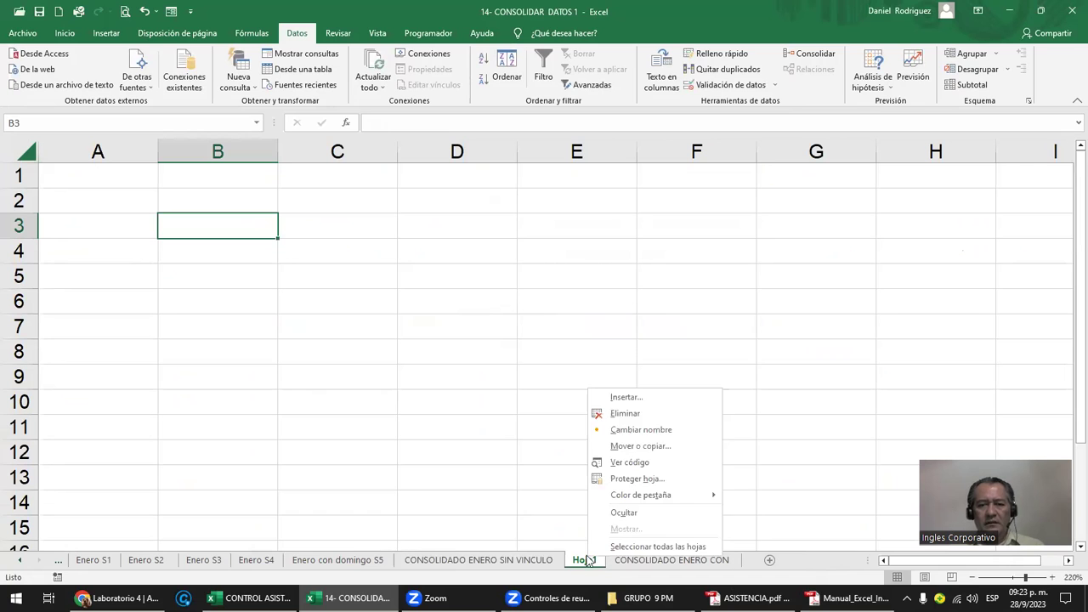
{"action": "left_click", "coordinate": [610, 415]}
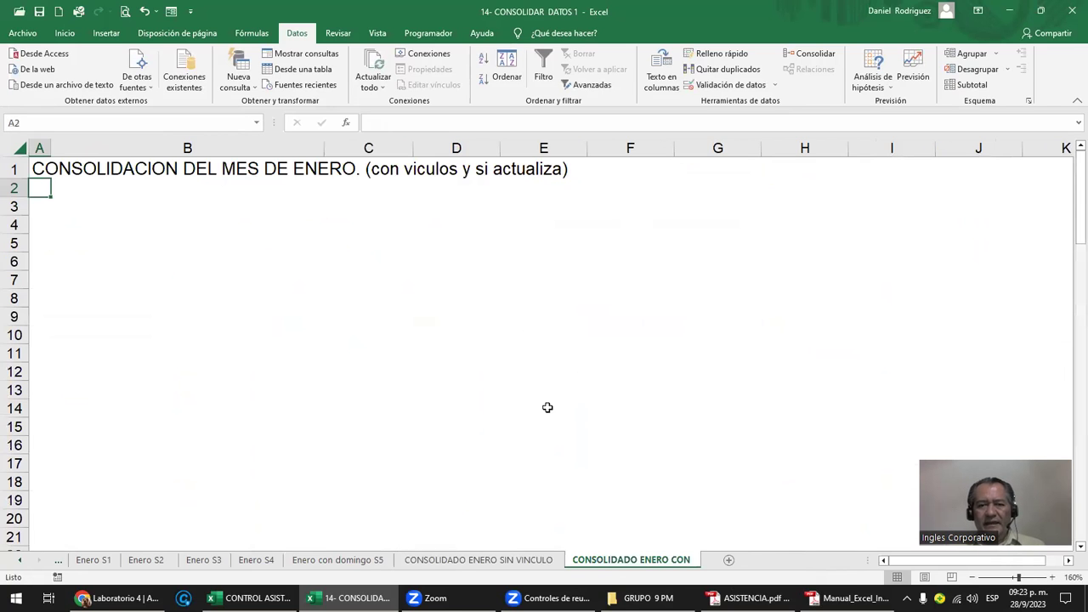
{"action": "left_click", "coordinate": [510, 559]}
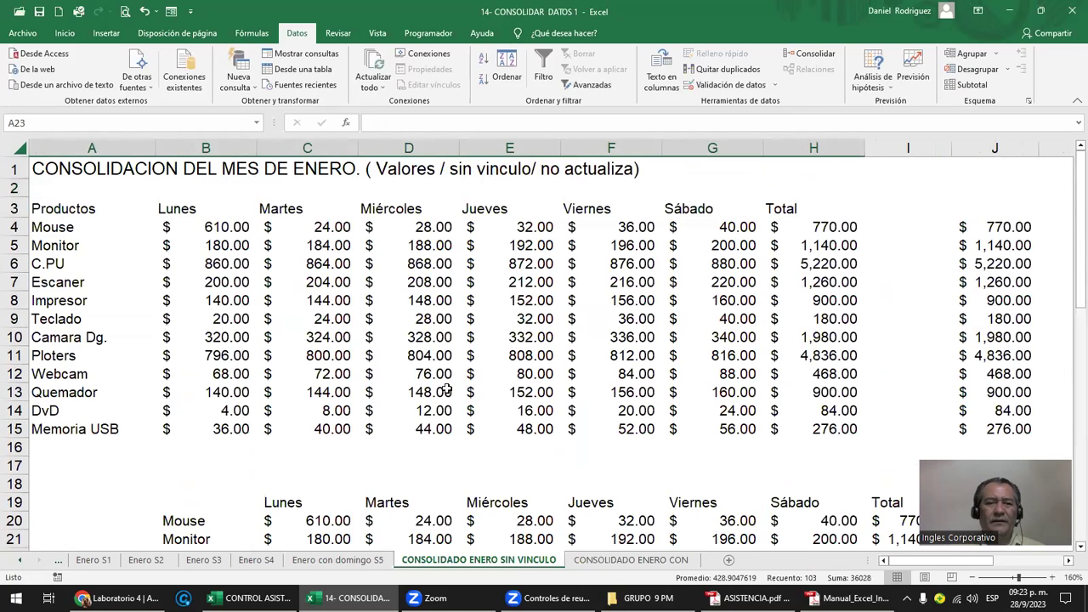
- Delete the rows from 18 down holding the extra consolidated tables, then return to the top
{"action": "scroll", "coordinate": [446, 389], "scroll_direction": "down", "scroll_amount": 2}
{"action": "left_click_drag", "start_coordinate": [17, 368], "coordinate": [14, 532]}
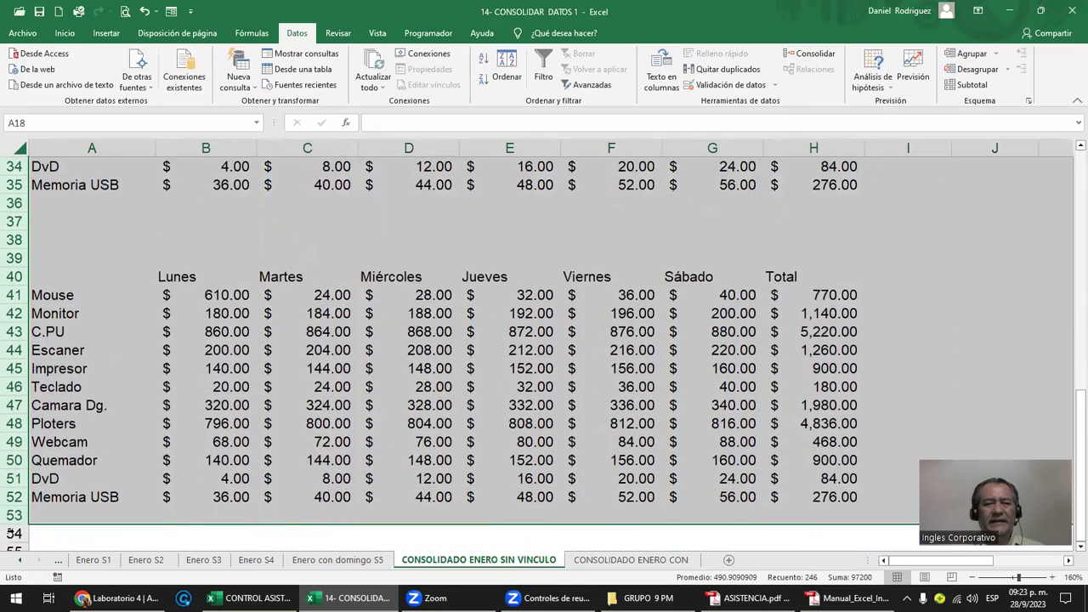
{"action": "right_click", "coordinate": [16, 504]}
{"action": "left_click", "coordinate": [51, 408]}
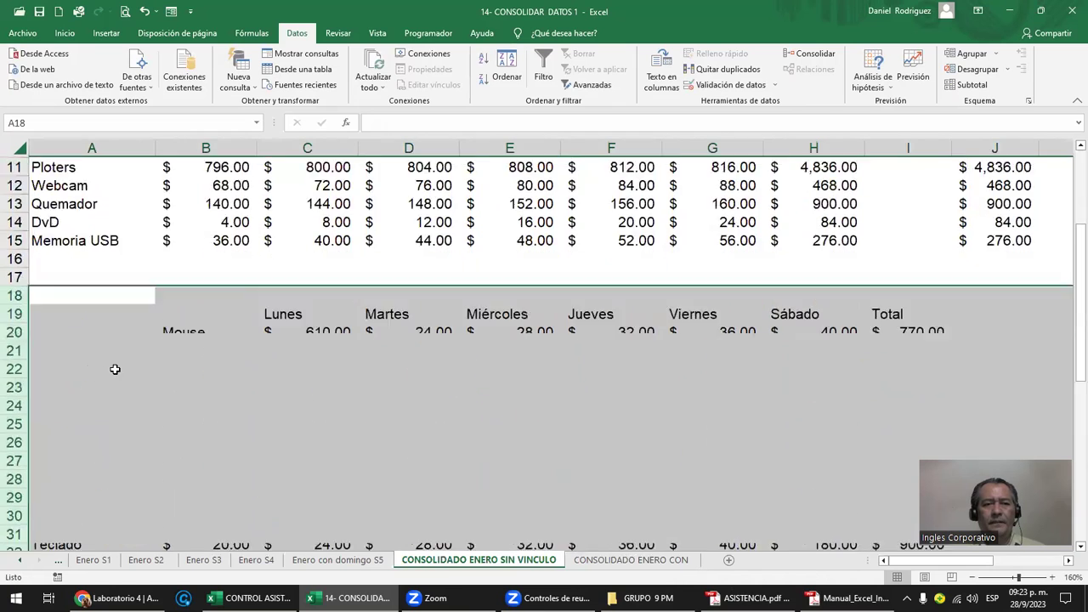
{"action": "scroll", "coordinate": [115, 369], "scroll_direction": "up", "scroll_amount": 3}
{"action": "left_click", "coordinate": [74, 191]}
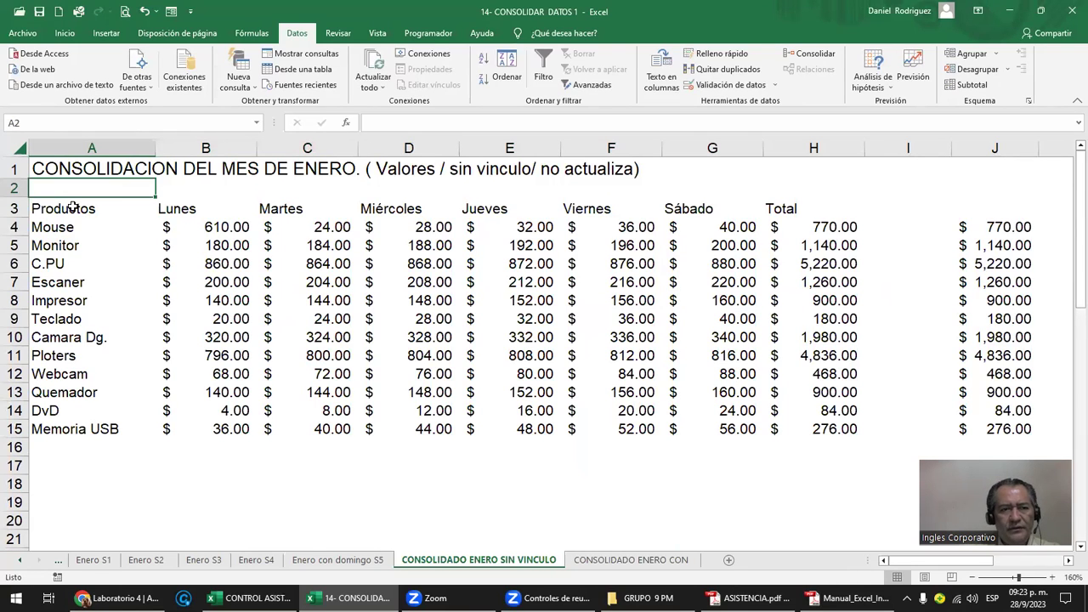
- Inspect the Enero S2 sheet's Mouse row figures and the C.PU label in A6
{"action": "left_click", "coordinate": [72, 206]}
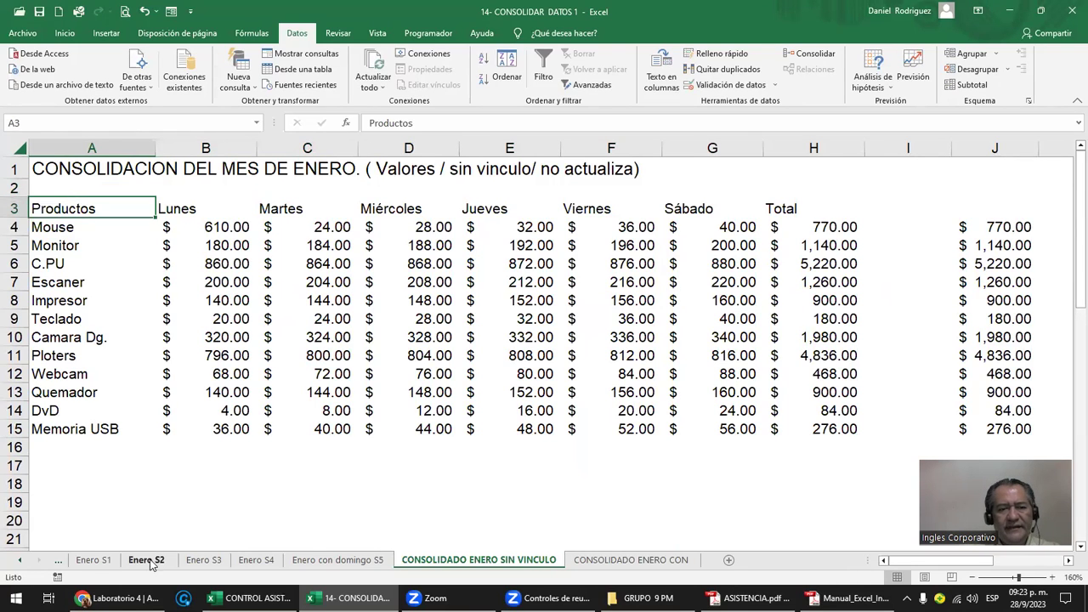
{"action": "left_click", "coordinate": [148, 560]}
{"action": "left_click", "coordinate": [120, 251]}
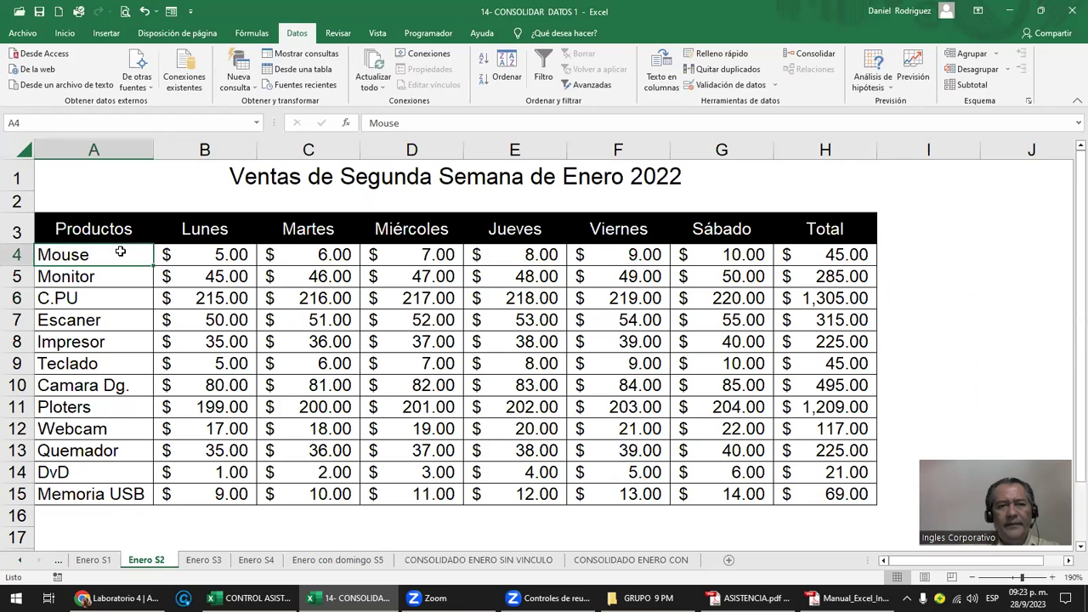
{"action": "mouse_move", "coordinate": [214, 258]}
{"action": "left_mouse_down"}
{"action": "mouse_move", "coordinate": [724, 507]}
{"action": "mouse_move", "coordinate": [829, 497]}
{"action": "left_mouse_up"}
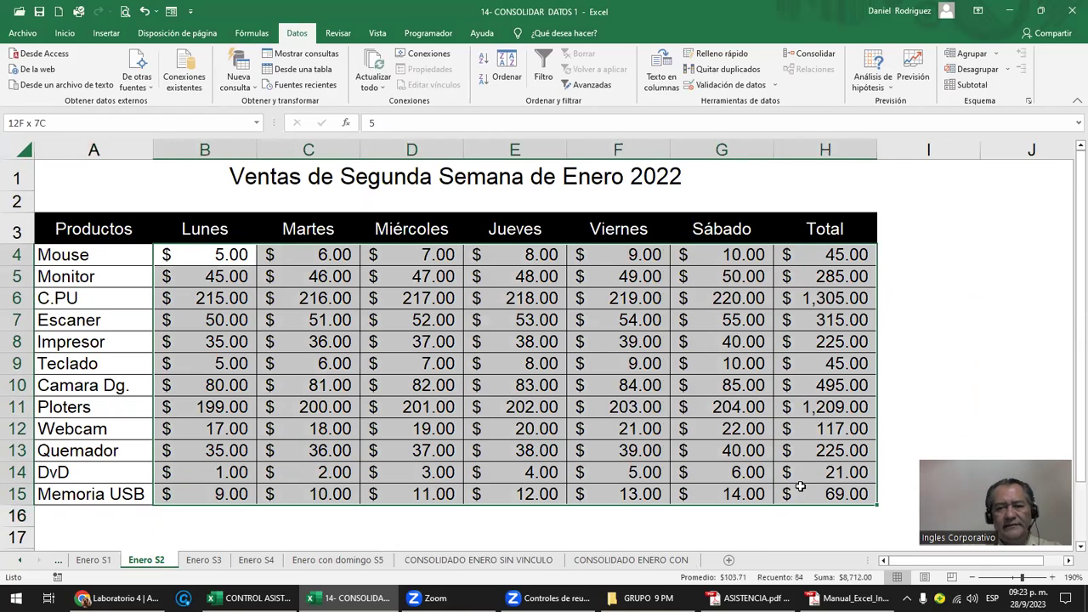
{"action": "left_click", "coordinate": [86, 261]}
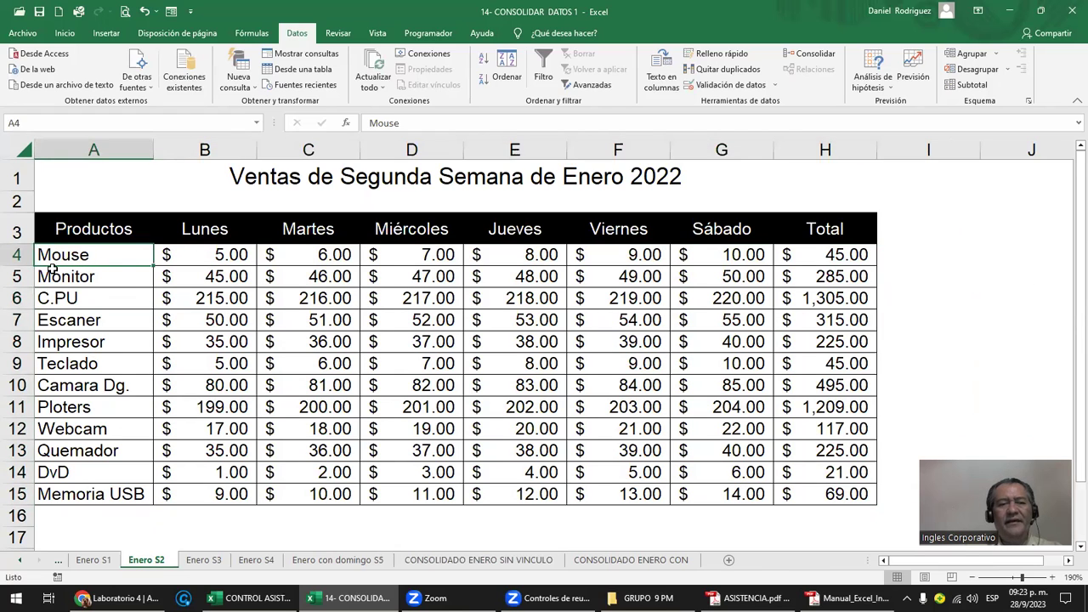
{"action": "left_click", "coordinate": [17, 255]}
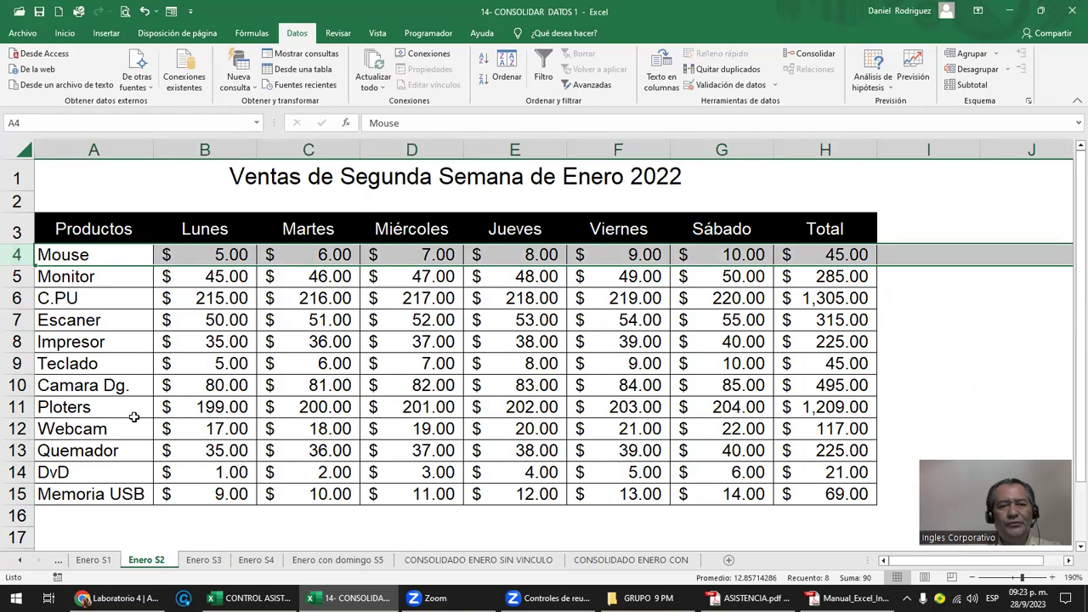
{"action": "left_click", "coordinate": [204, 256]}
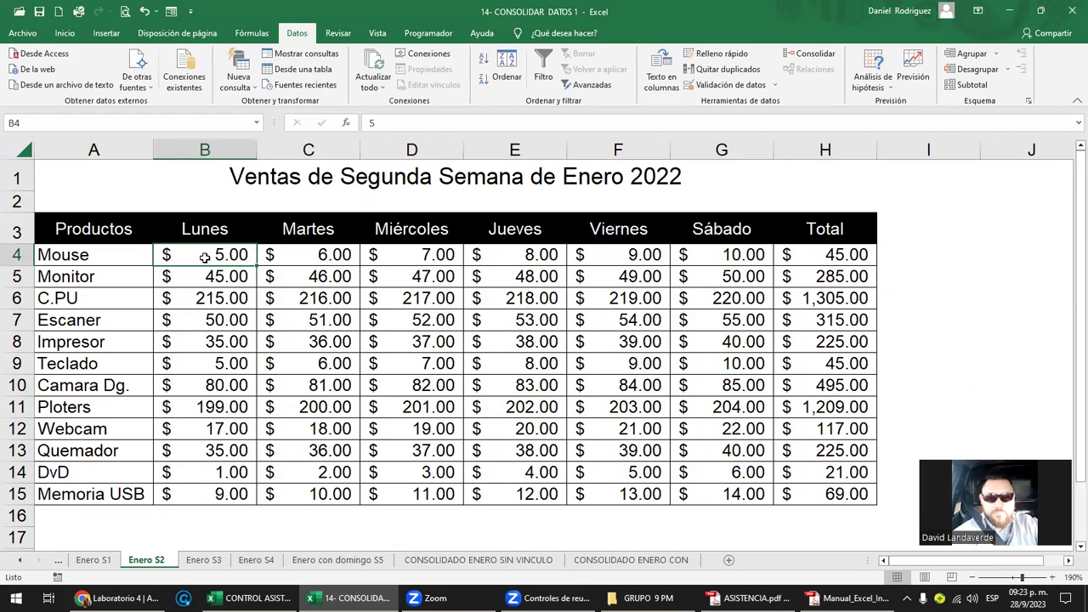
{"action": "left_click", "coordinate": [76, 303]}
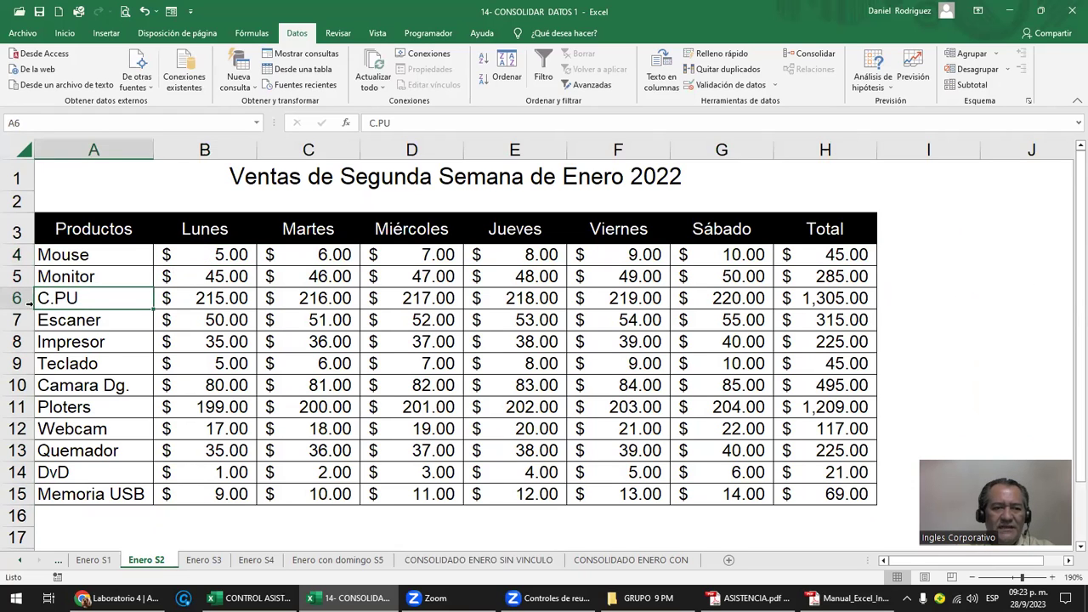
{"action": "scroll", "coordinate": [109, 351], "scroll_direction": "up", "scroll_amount": 3}
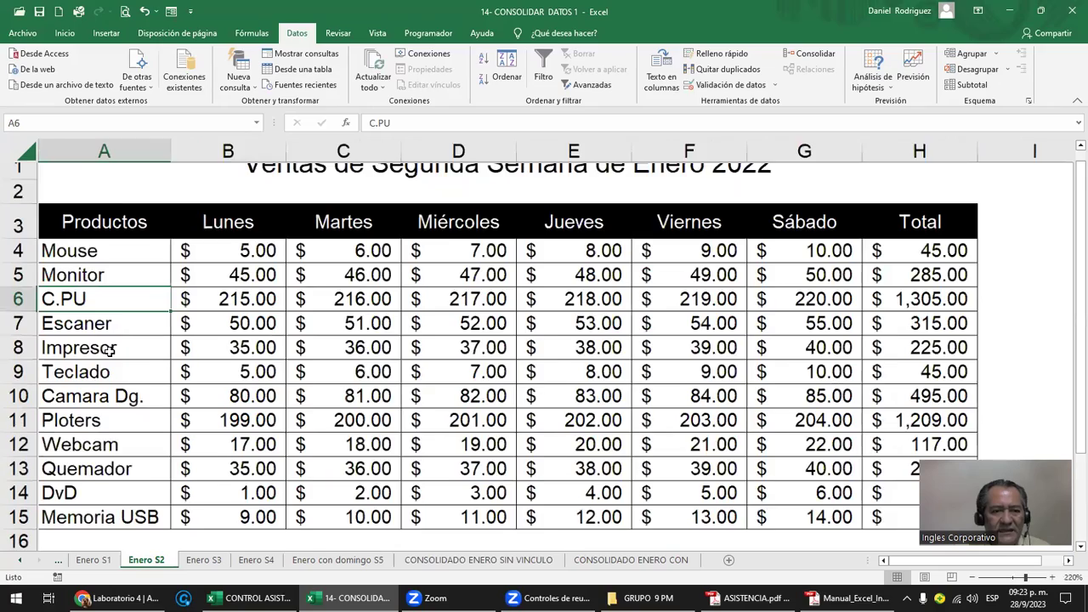
- On Enero S1, rename the A6 label C.PU to CPU, then return to the consolidated sheet
{"action": "left_click", "coordinate": [106, 561]}
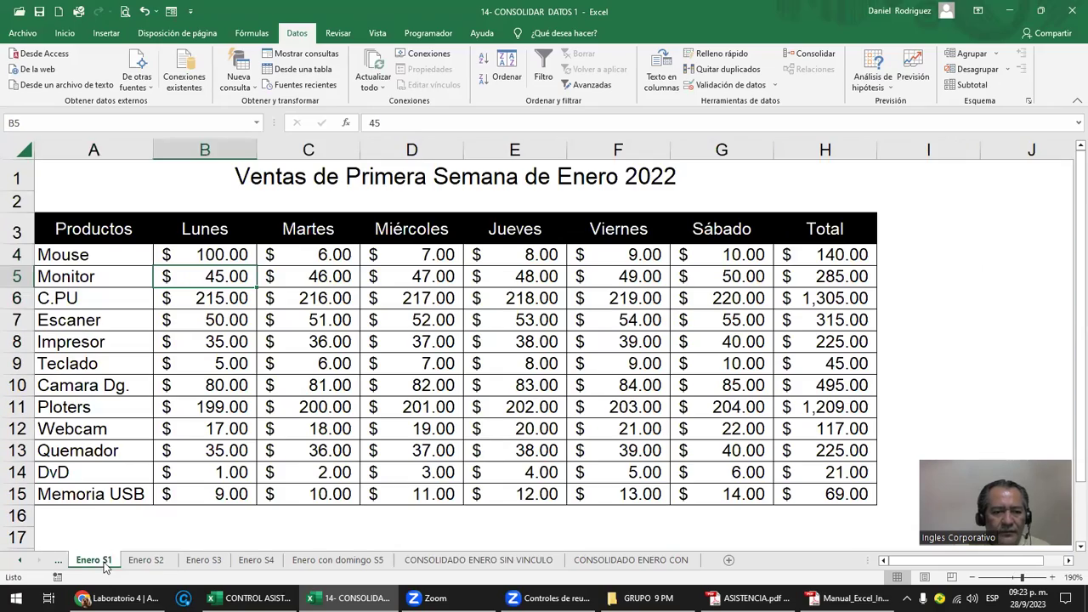
{"action": "scroll", "coordinate": [88, 325], "scroll_direction": "up", "scroll_amount": 5}
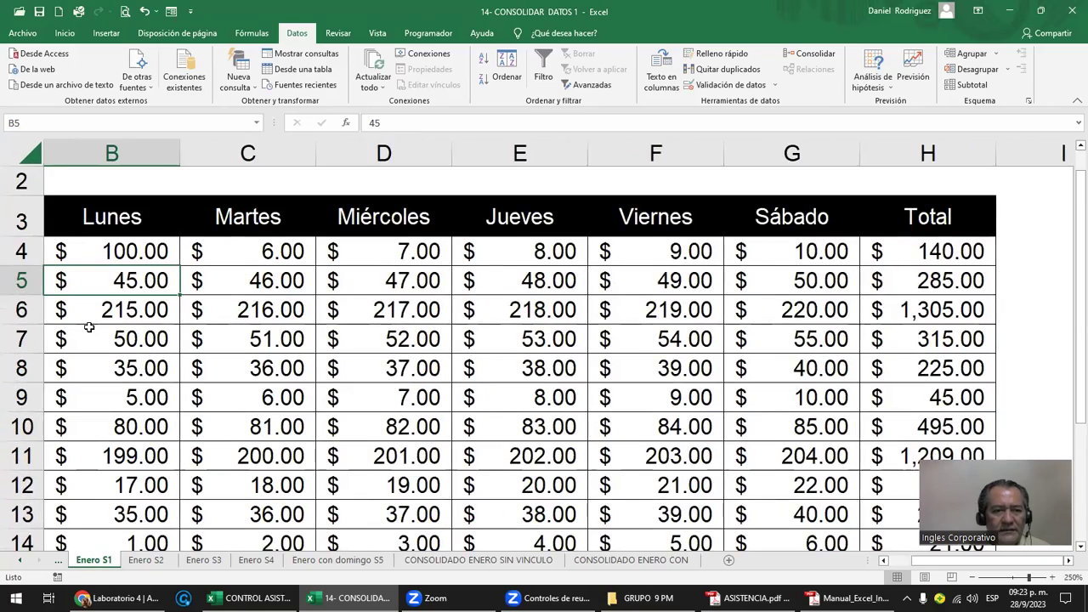
{"action": "scroll", "coordinate": [88, 325], "scroll_direction": "down", "scroll_amount": 1}
{"action": "scroll", "coordinate": [81, 322], "scroll_direction": "down", "scroll_amount": 1}
{"action": "scroll", "coordinate": [72, 315], "scroll_direction": "down", "scroll_amount": 1}
{"action": "left_click", "coordinate": [68, 310]}
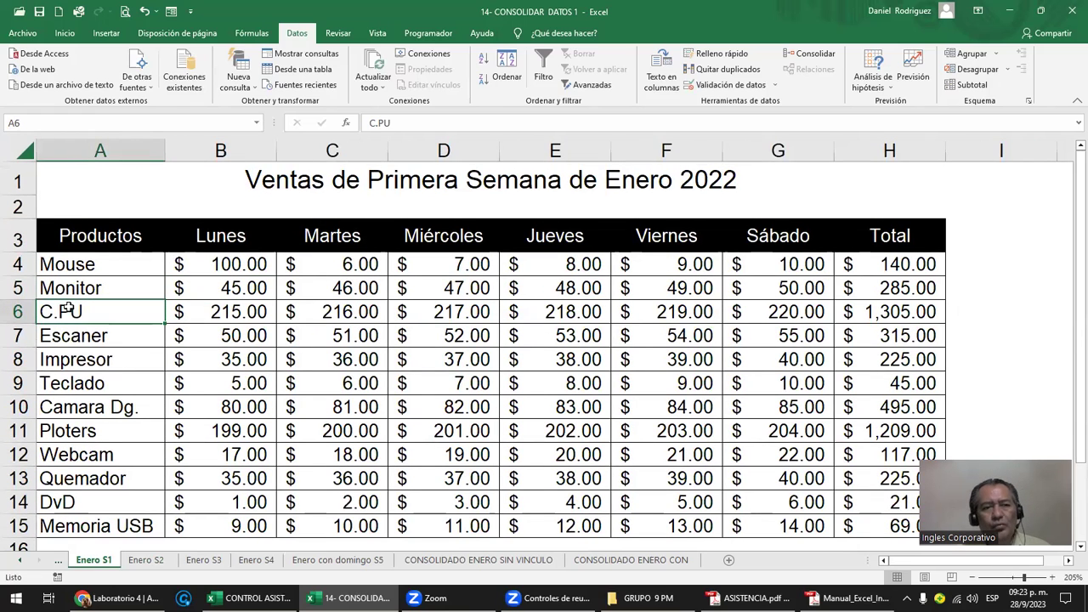
{"action": "double_click", "coordinate": [54, 312]}
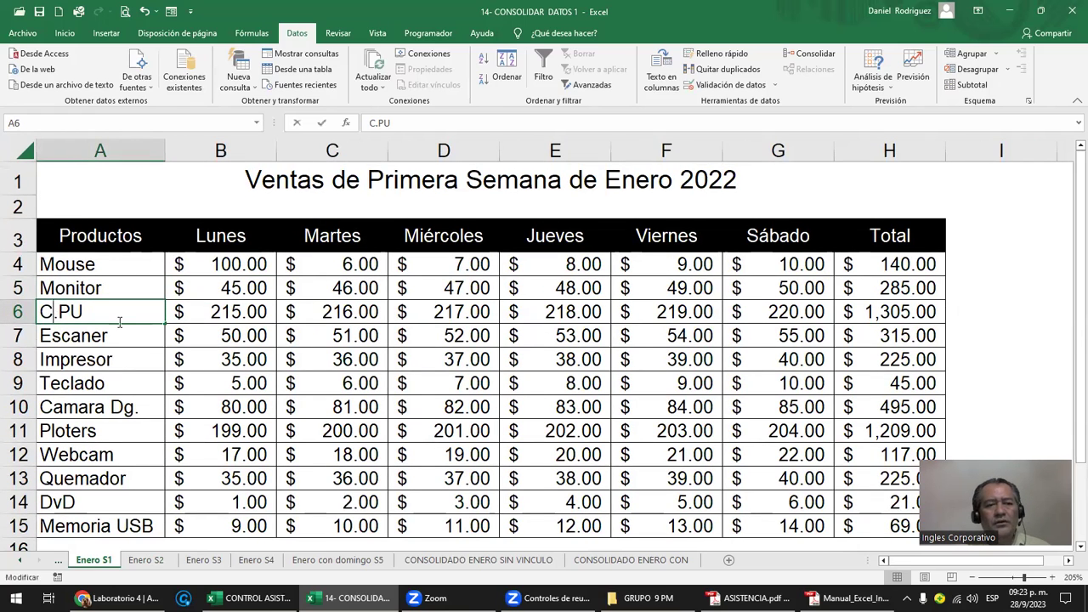
{"action": "key", "text": "Delete"}
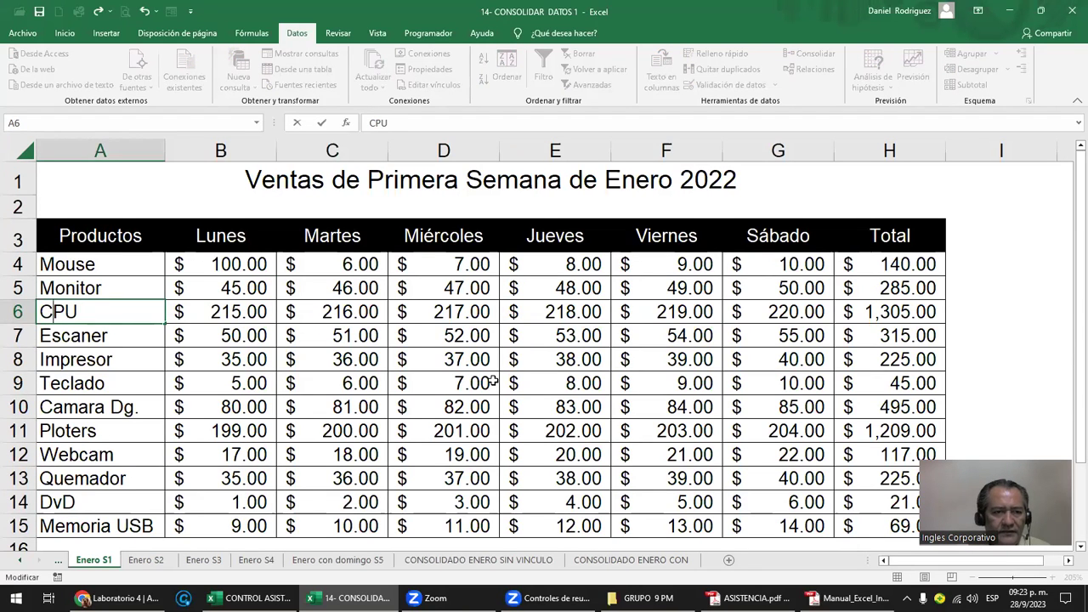
{"action": "key", "text": "Return"}
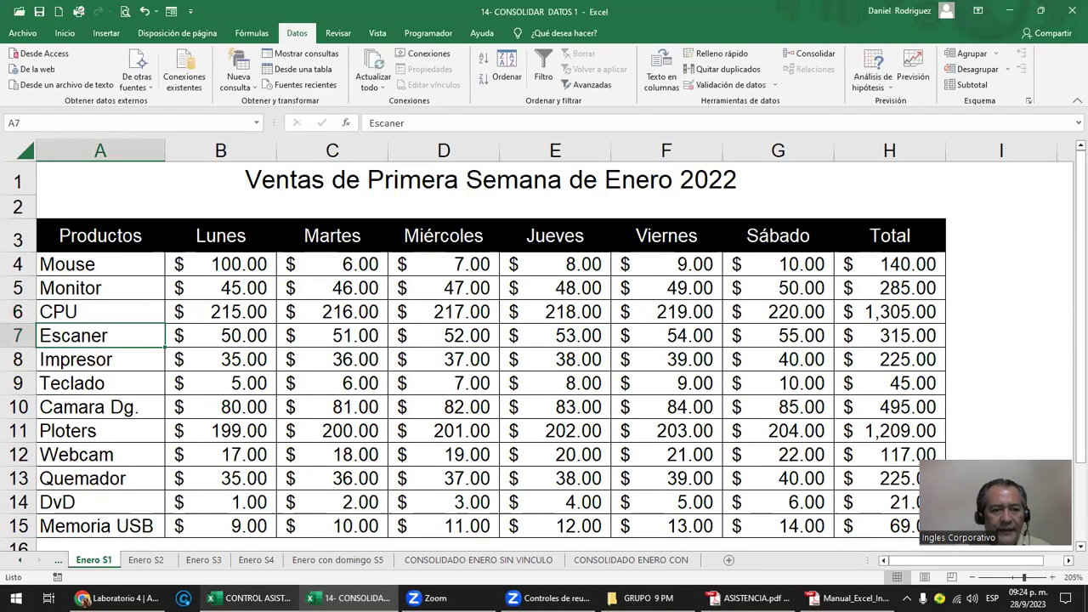
{"action": "left_click", "coordinate": [158, 562]}
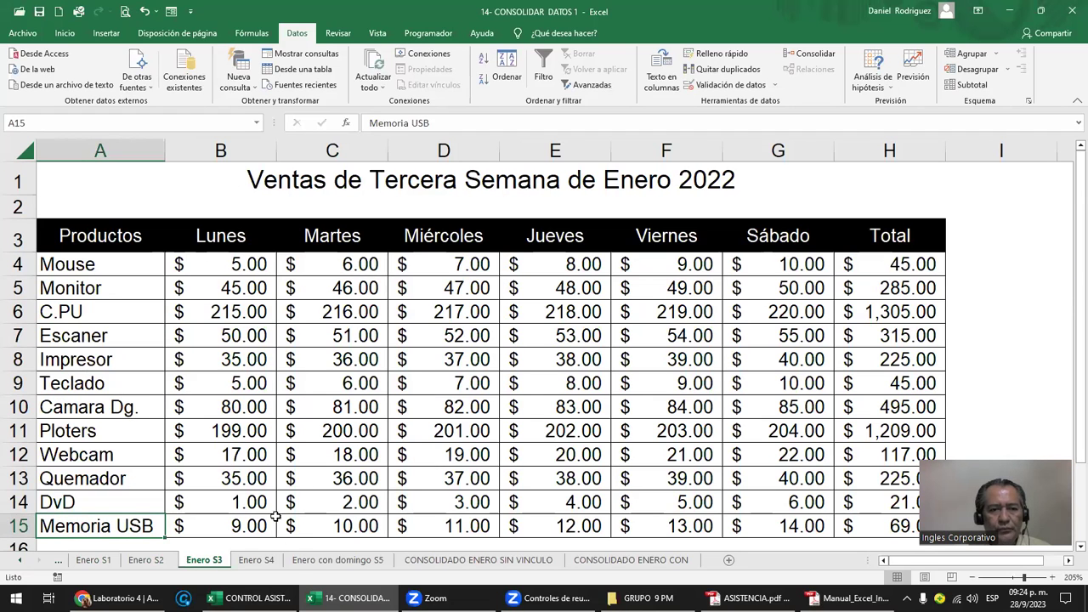
{"action": "left_click", "coordinate": [523, 560]}
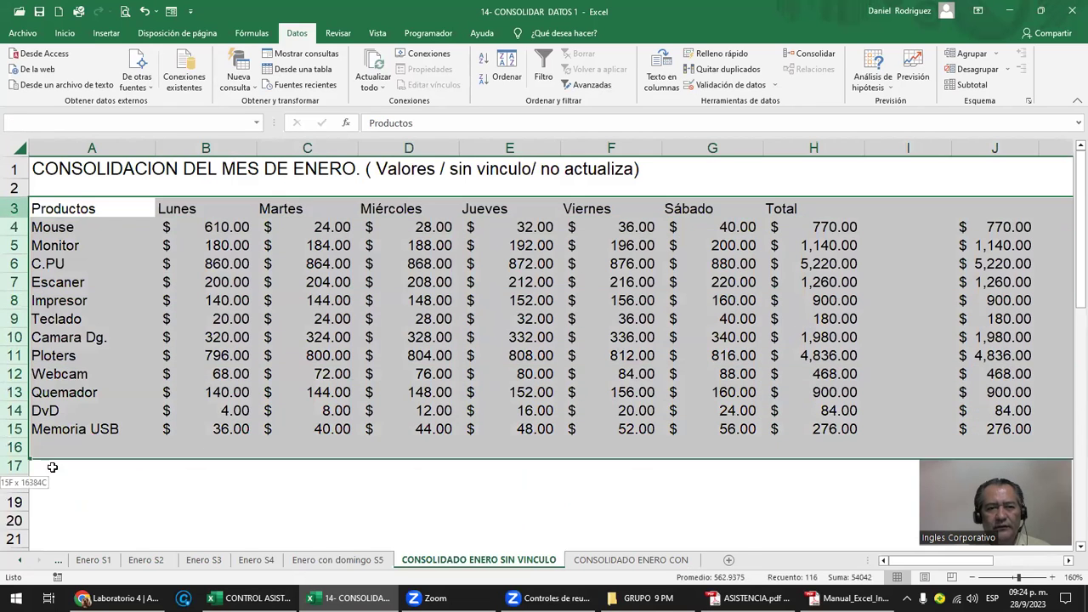
- Delete the old table in rows 3–18, then from cell A3 open Consolidar showing Enero S1–S4
{"action": "left_click_drag", "start_coordinate": [12, 209], "coordinate": [51, 483]}
{"action": "key", "text": "Delete"}
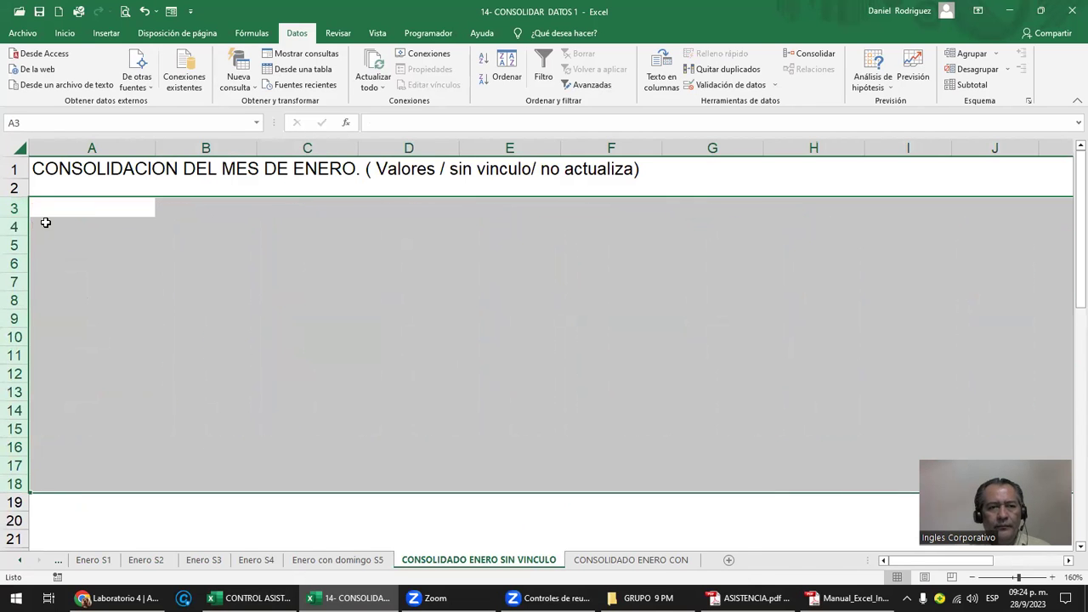
{"action": "left_click", "coordinate": [46, 223]}
{"action": "left_click", "coordinate": [59, 205]}
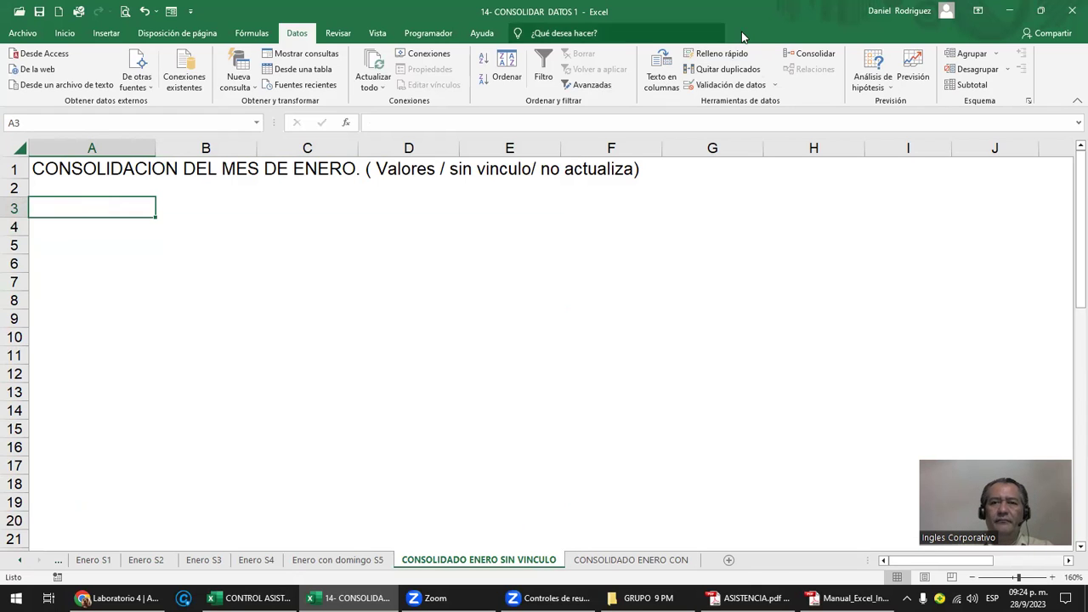
{"action": "left_click", "coordinate": [812, 54]}
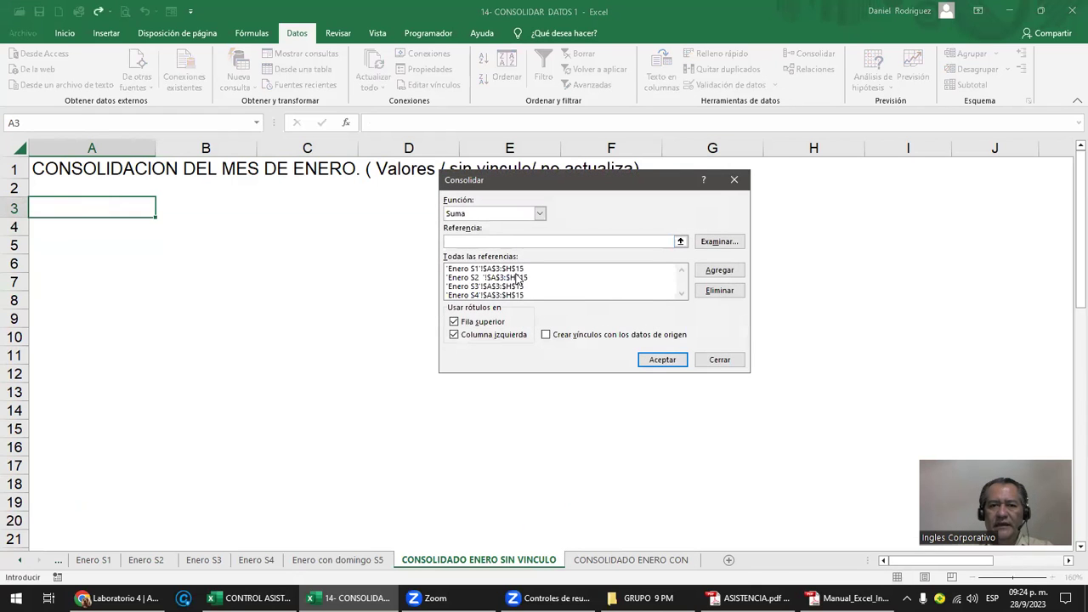
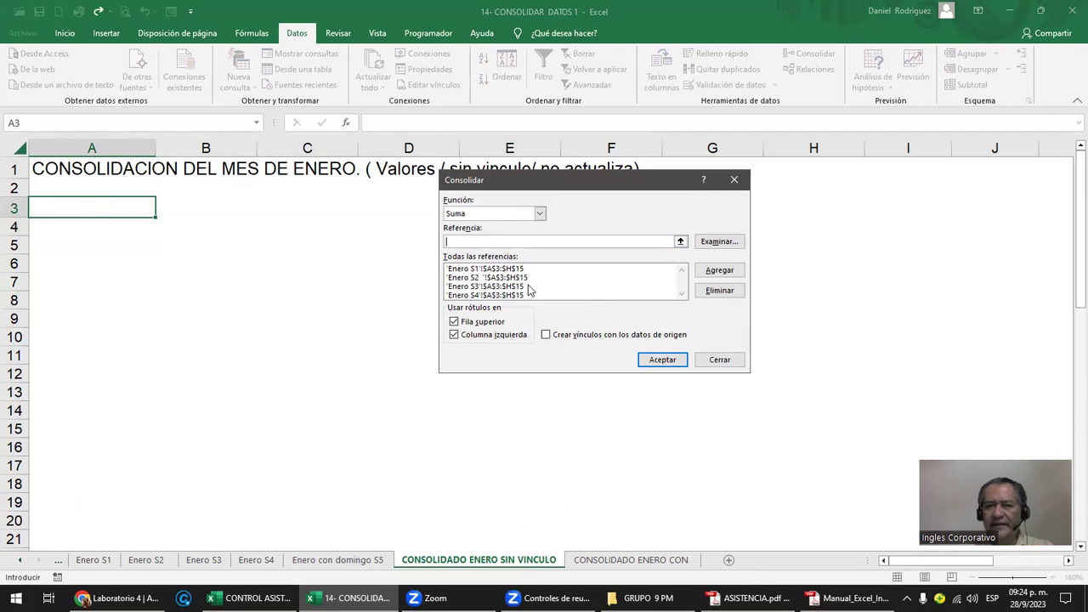
- Confirm consolidating the four weekly January sheets and locate the CPU entry
{"action": "left_click", "coordinate": [655, 360]}
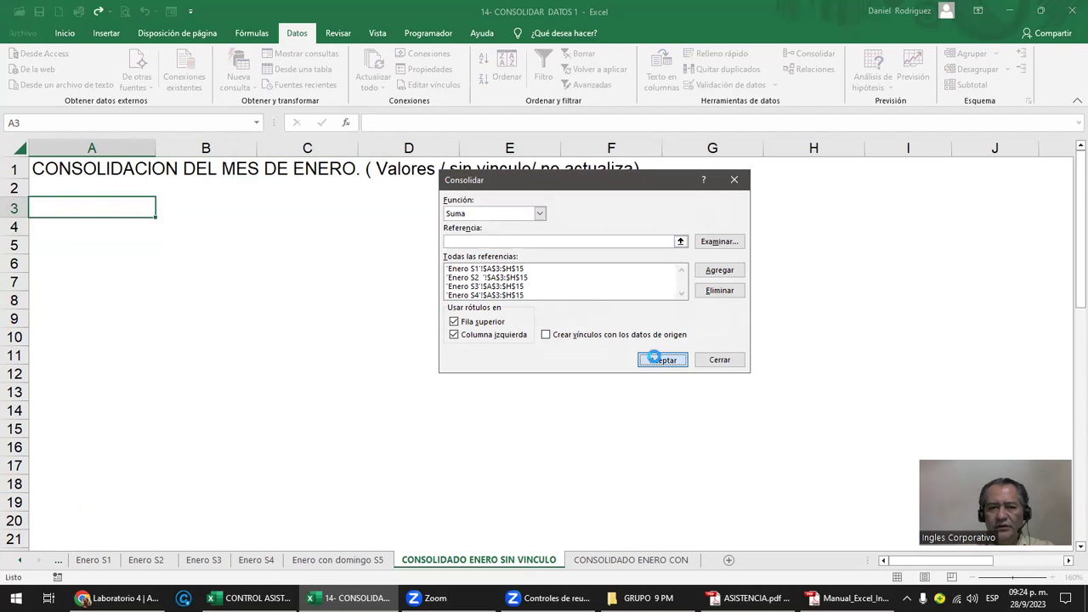
{"action": "left_click", "coordinate": [56, 269]}
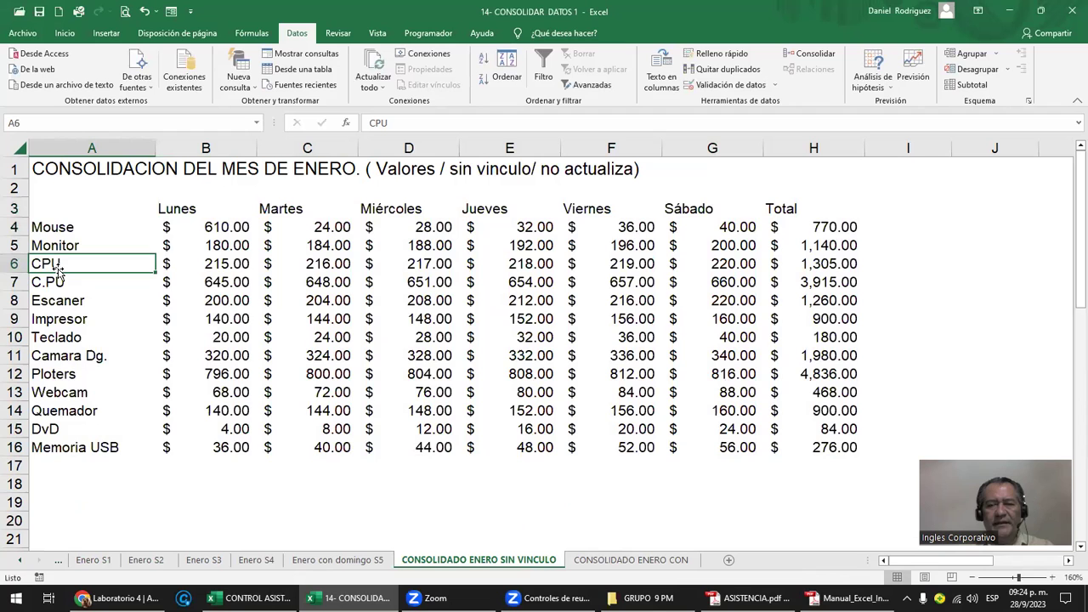
{"action": "scroll", "coordinate": [52, 281], "scroll_direction": "up", "scroll_amount": 1, "text": "ctrl"}
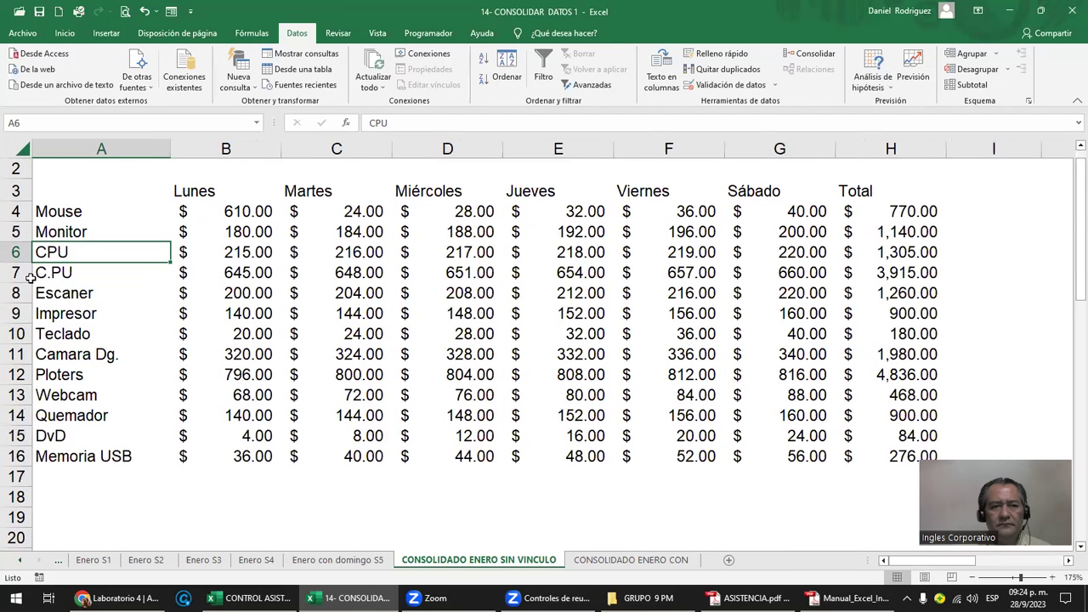
- Select and compare the separate CPU and C.PU rows (Lunes 215.00 vs 645.00), then view Enero S2
{"action": "left_click", "coordinate": [15, 272]}
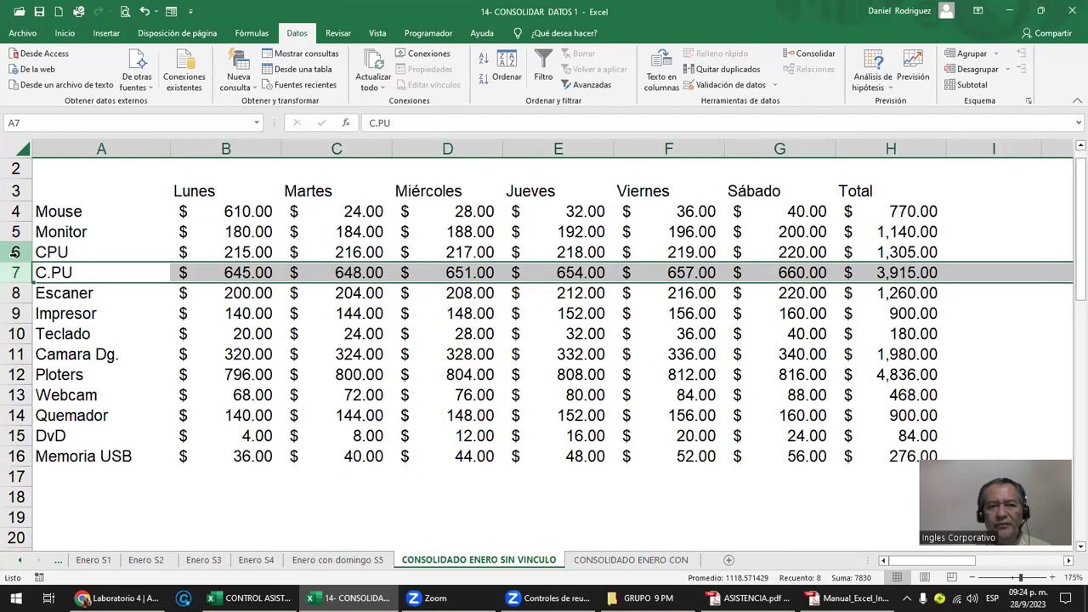
{"action": "left_click", "coordinate": [15, 252], "text": "ctrl"}
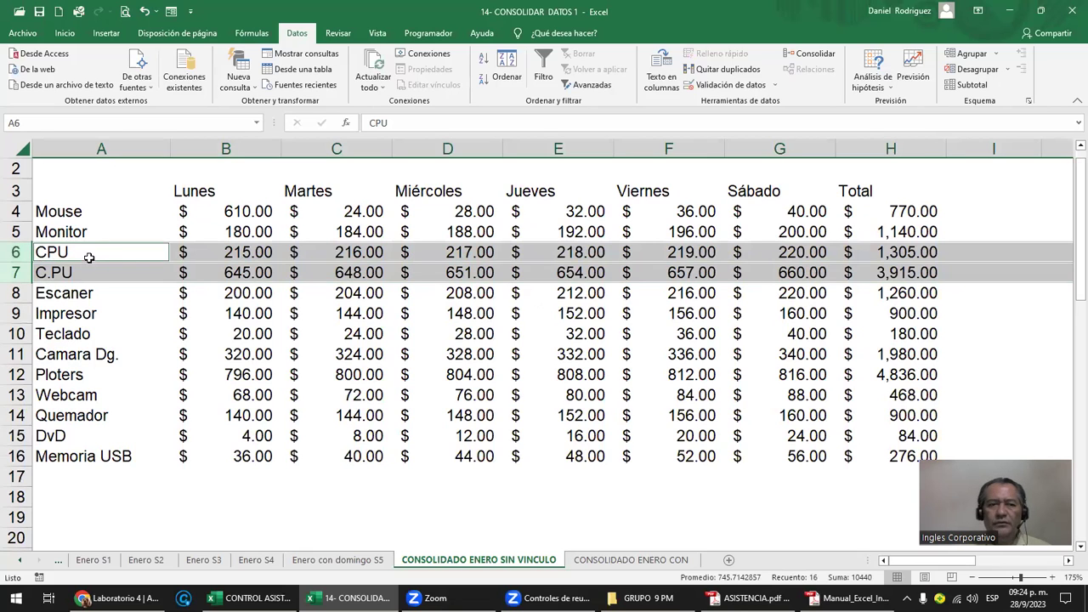
{"action": "left_click", "coordinate": [195, 253]}
{"action": "key", "text": "ctrl+shift+Right"}
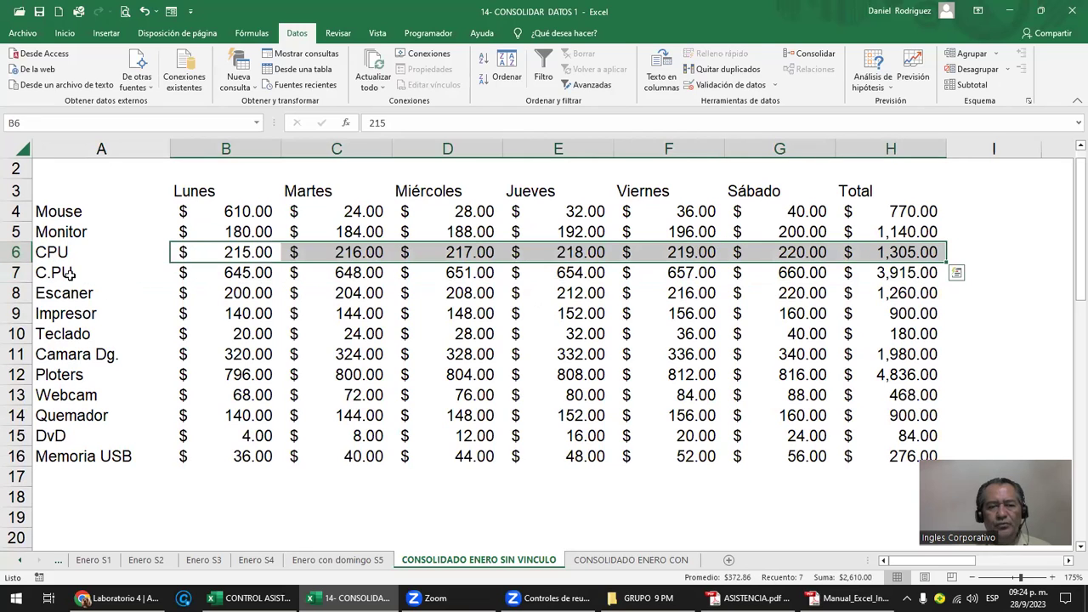
{"action": "left_click", "coordinate": [262, 270]}
{"action": "left_click_drag", "start_coordinate": [244, 479], "coordinate": [856, 486]}
{"action": "mouse_move", "coordinate": [201, 213]}
{"action": "left_mouse_down"}
{"action": "mouse_move", "coordinate": [557, 333]}
{"action": "mouse_move", "coordinate": [853, 454]}
{"action": "left_mouse_up"}
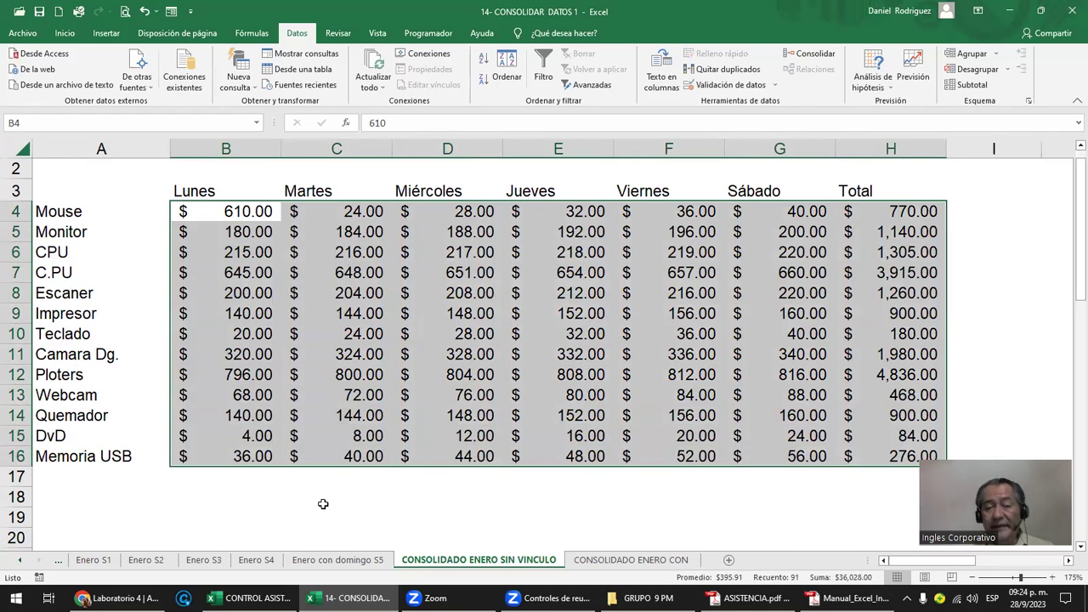
{"action": "left_click", "coordinate": [41, 258]}
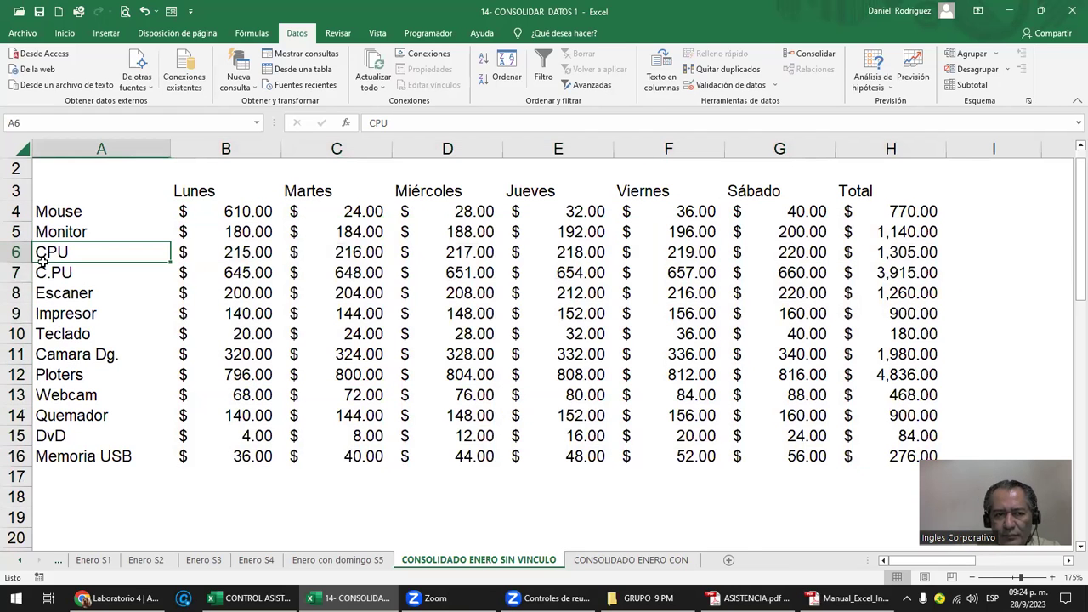
{"action": "left_click_drag", "start_coordinate": [40, 260], "coordinate": [887, 274]}
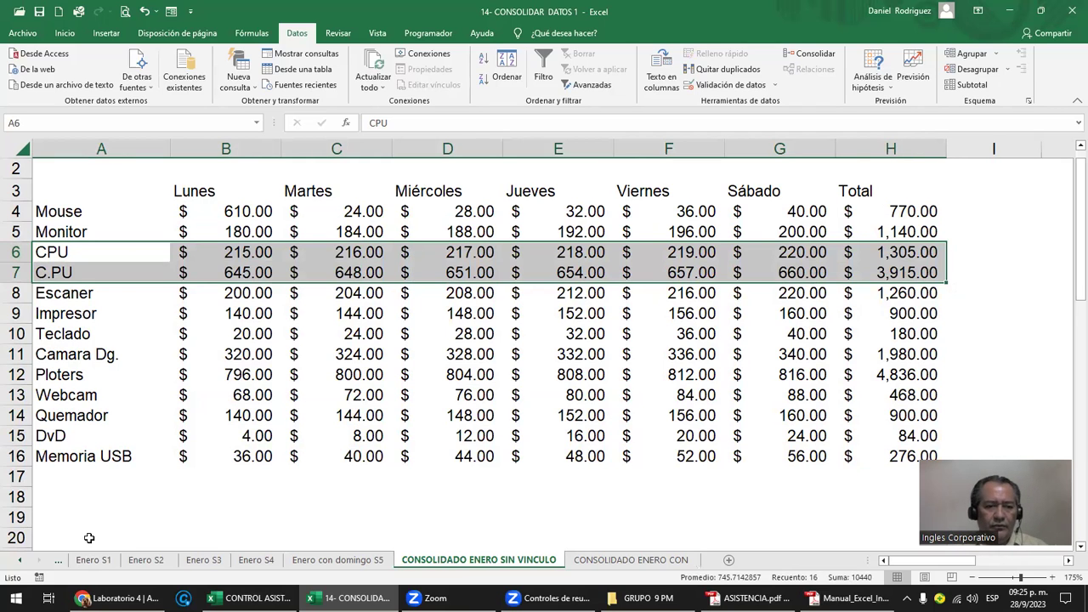
{"action": "left_click", "coordinate": [151, 564]}
- Start editing Camara Dg. on Enero S2, then cancel, leaving it unchanged
{"action": "double_click", "coordinate": [123, 378]}
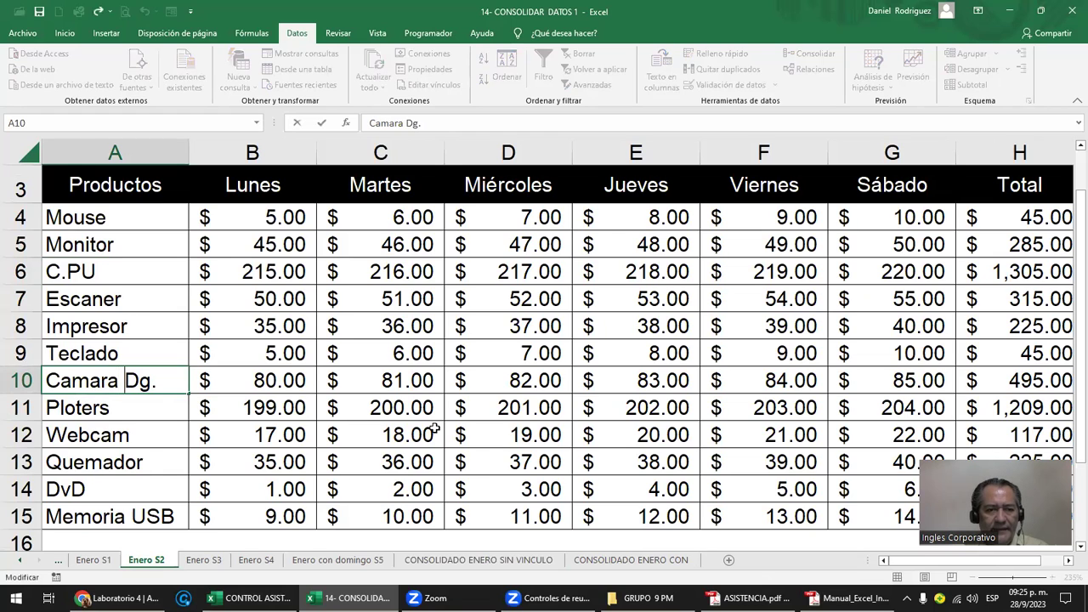
{"action": "key", "text": "BackSpace"}
{"action": "key", "text": "Delete"}
{"action": "key", "text": "Delete"}
{"action": "key", "text": "Escape"}
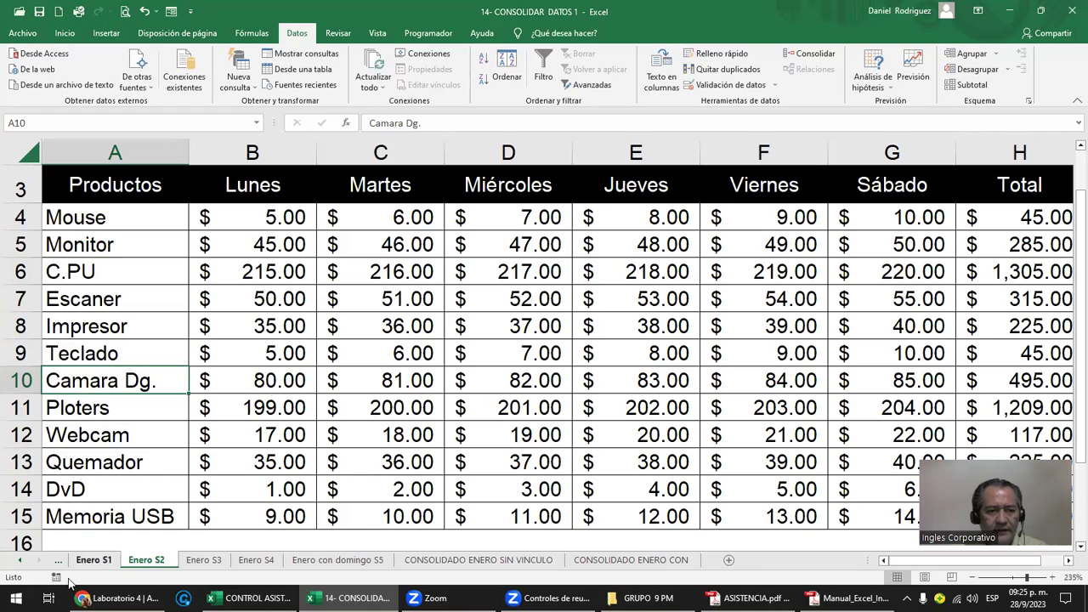
- On Enero S1, rename the product Camara Dg. in A10 to Camara
{"action": "left_click", "coordinate": [94, 561]}
{"action": "left_click", "coordinate": [100, 413]}
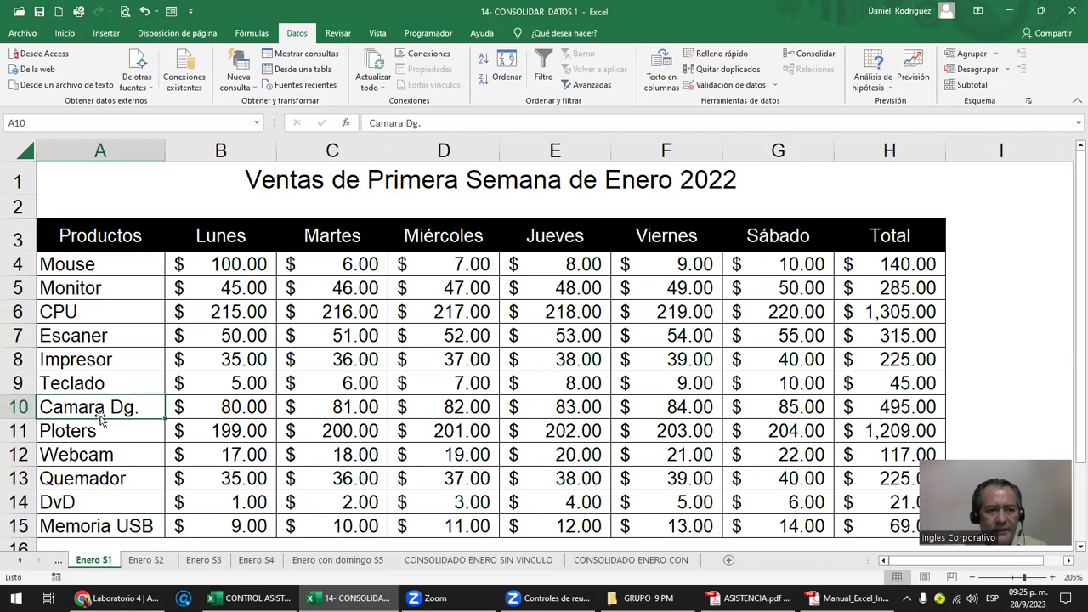
{"action": "double_click", "coordinate": [107, 407]}
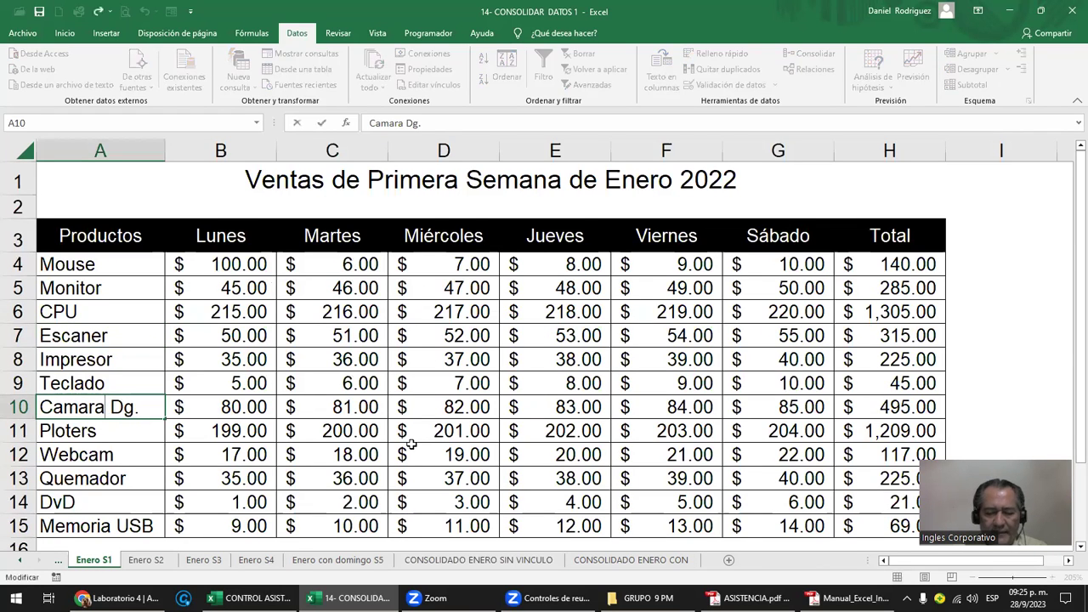
{"action": "key", "text": "Delete"}
{"action": "key", "text": "Delete"}
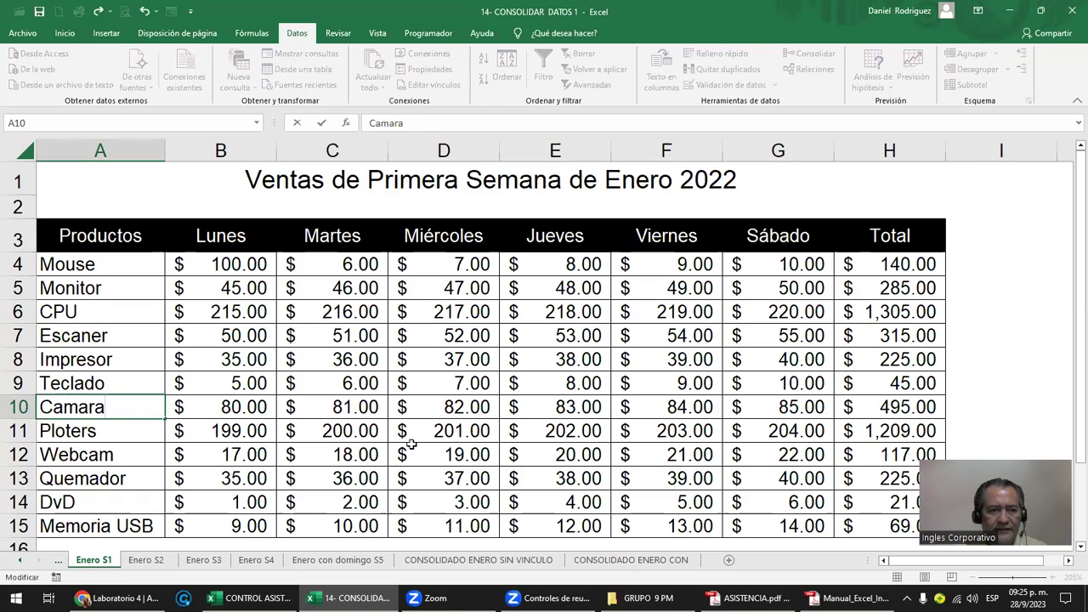
{"action": "key", "text": "Return"}
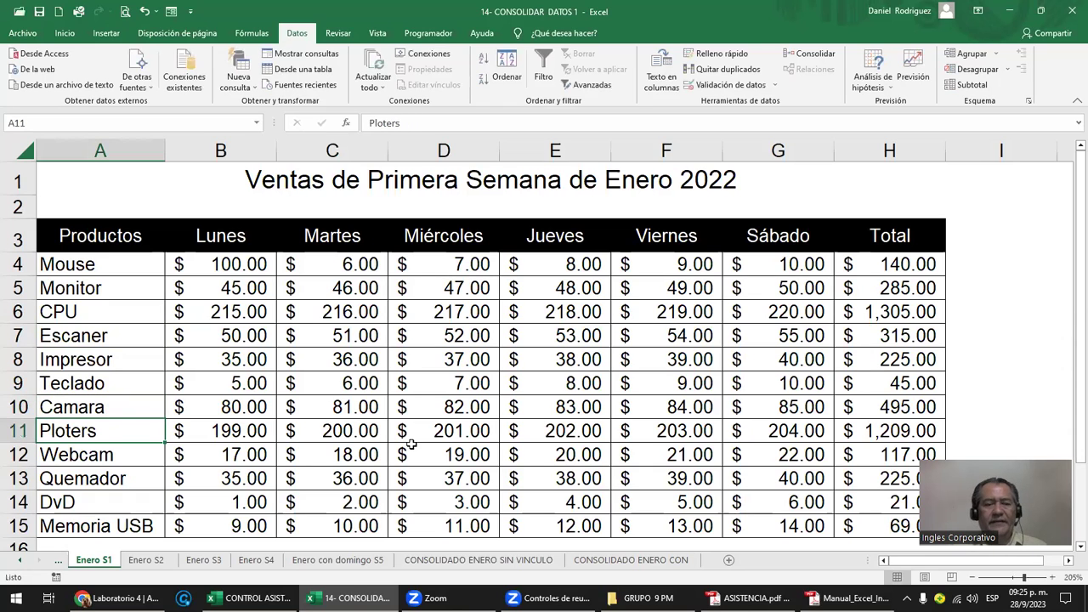
{"action": "key", "text": "Up"}
{"action": "key", "text": "Up"}
{"action": "key", "text": "Up"}
{"action": "key", "text": "Up"}
{"action": "key", "text": "Up"}
{"action": "key", "text": "Up"}
{"action": "scroll", "coordinate": [145, 213], "scroll_direction": "down", "scroll_amount": 2, "text": "ctrl"}
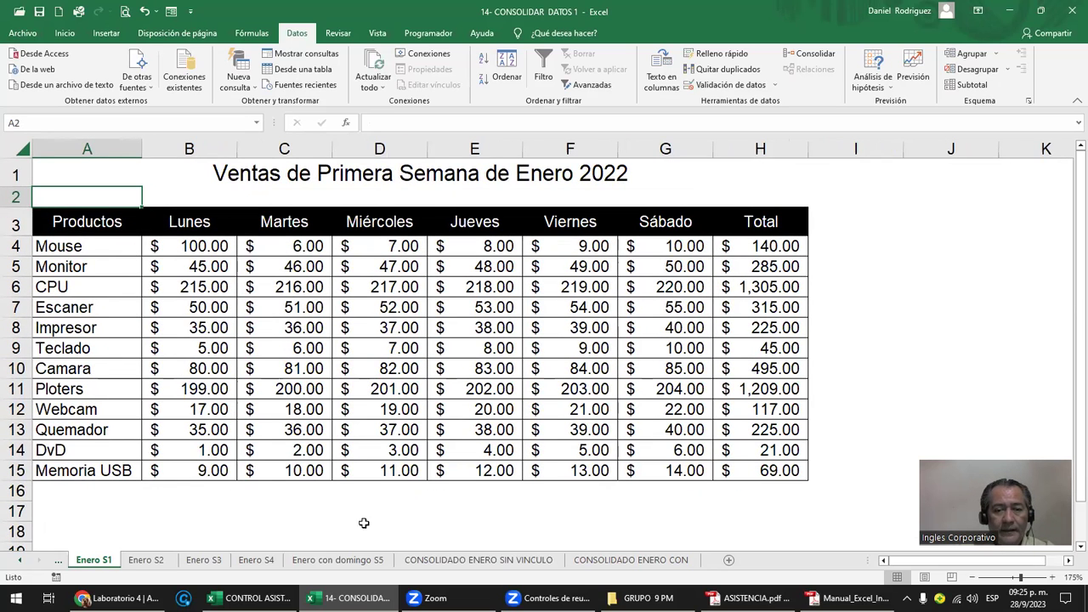
- Clear rows 3–16 of the old results and rerun the consolidation starting at A4
{"action": "left_click", "coordinate": [478, 558]}
{"action": "left_click_drag", "start_coordinate": [16, 190], "coordinate": [13, 456]}
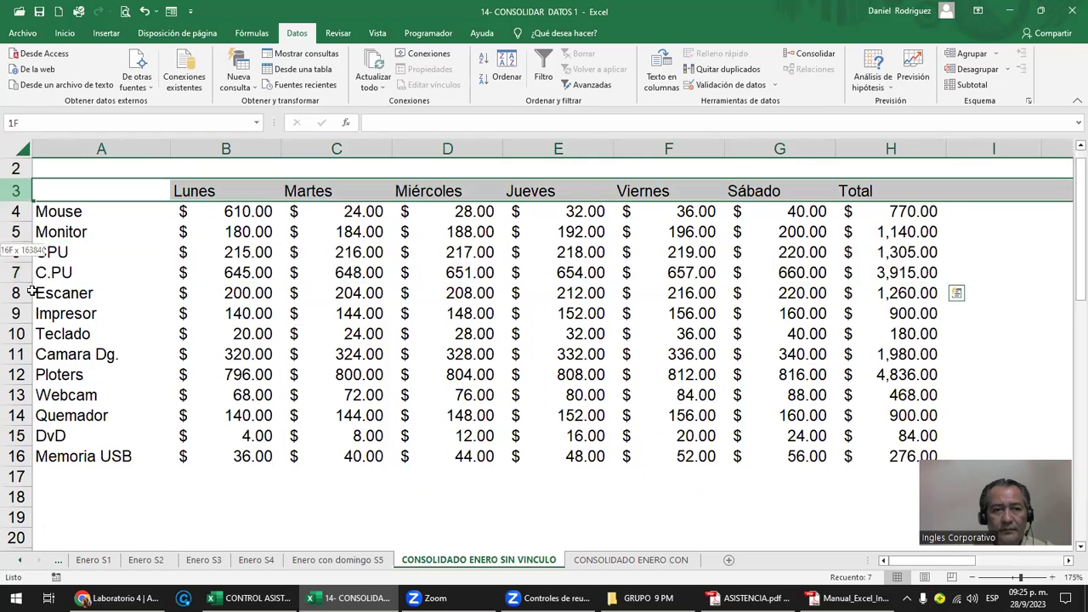
{"action": "key", "text": "Delete"}
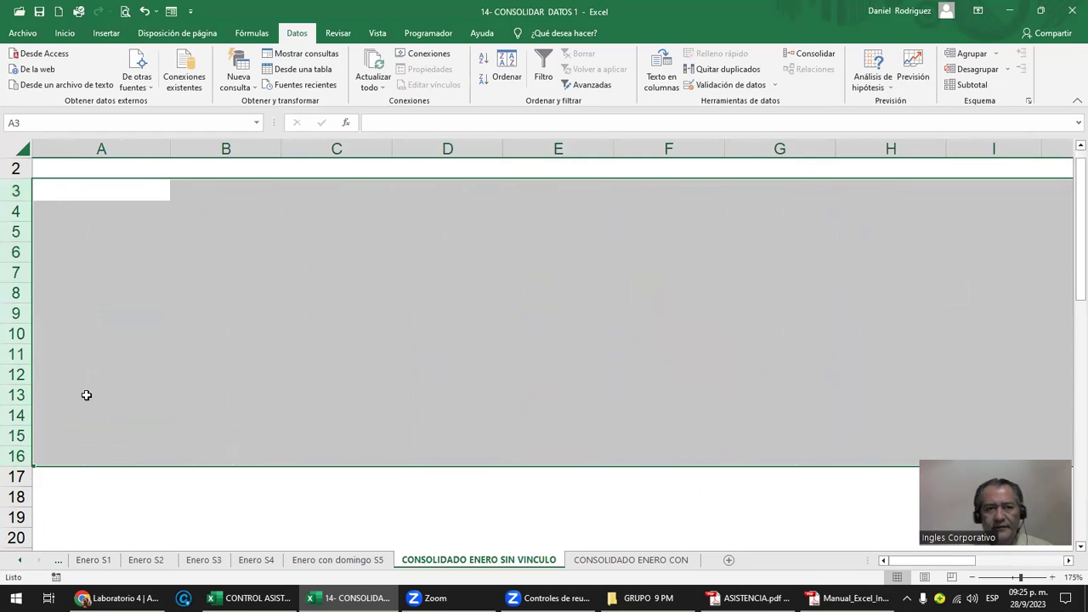
{"action": "scroll", "coordinate": [94, 357], "scroll_direction": "up", "scroll_amount": 1}
{"action": "left_click", "coordinate": [65, 235]}
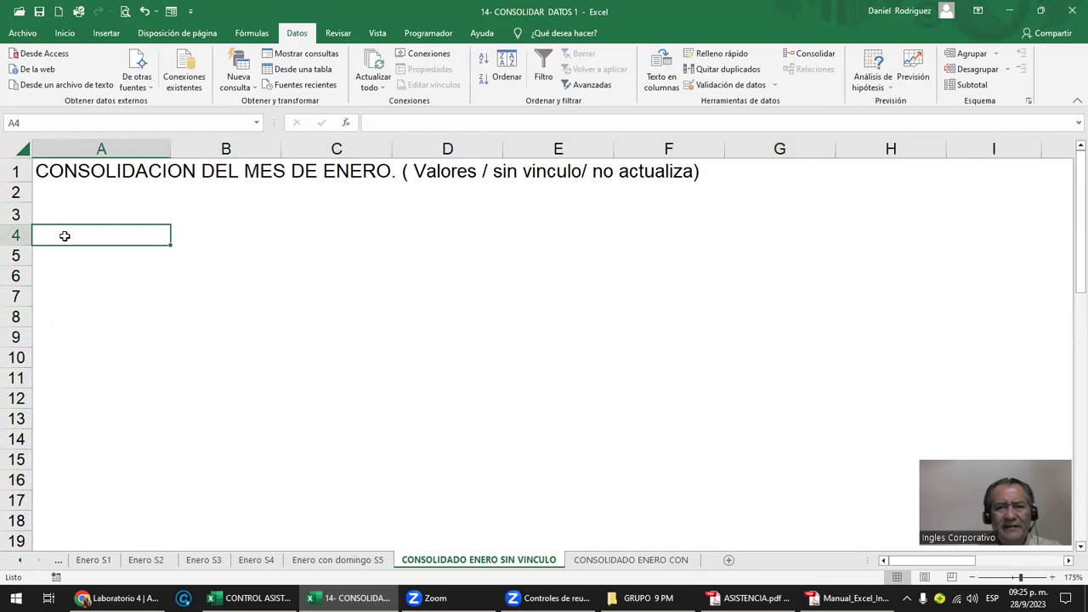
{"action": "left_click", "coordinate": [811, 62]}
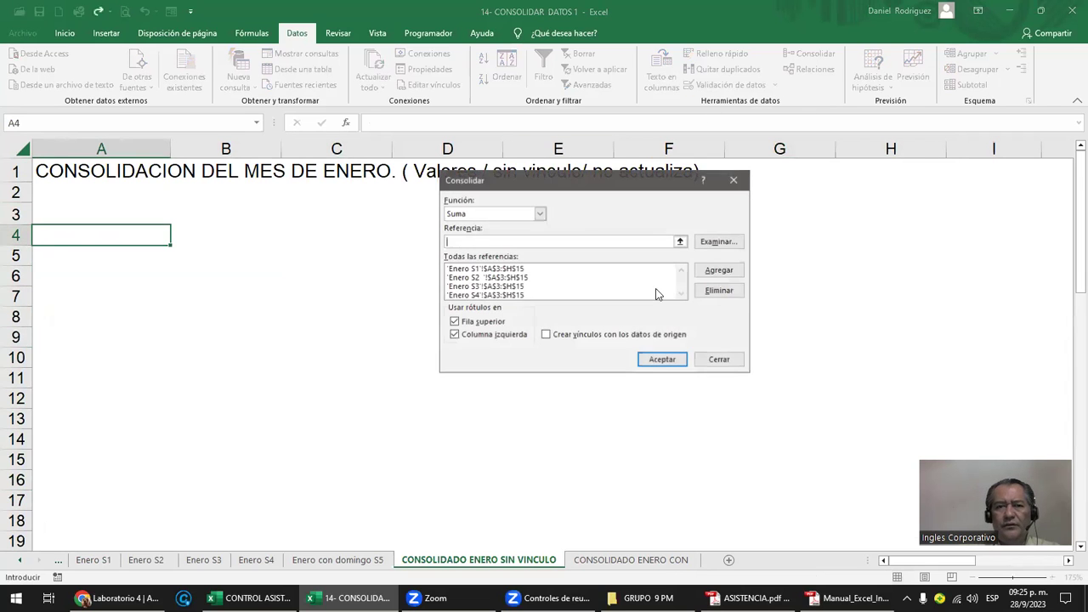
{"action": "left_click", "coordinate": [660, 359]}
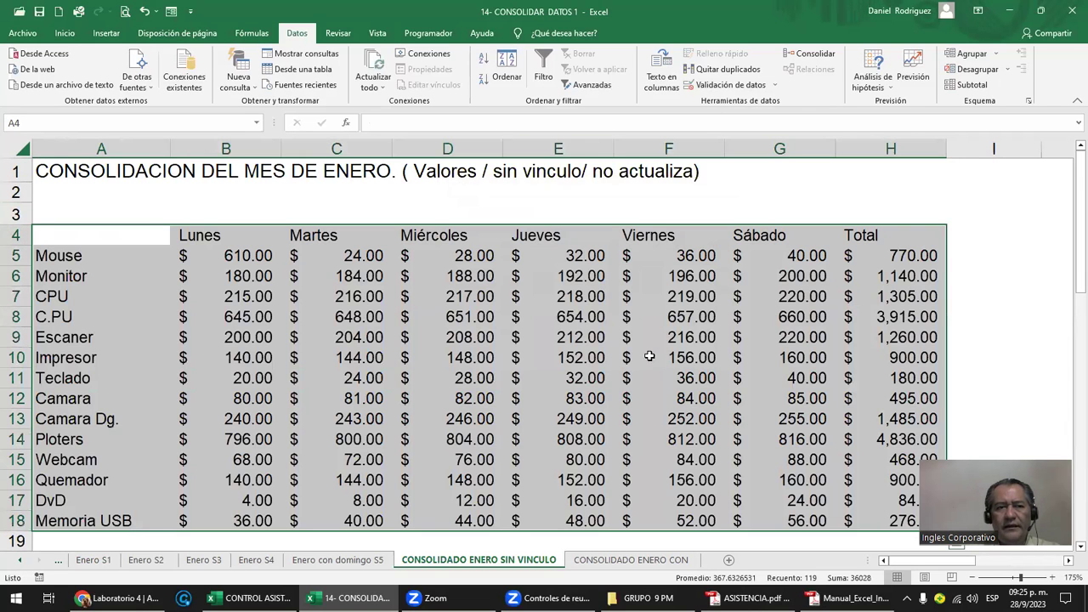
- Select the CPU/C.PU and Camara/Camara Dg. rows to compare the duplicate products
{"action": "left_click", "coordinate": [51, 296]}
{"action": "left_click_drag", "start_coordinate": [51, 296], "coordinate": [865, 311]}
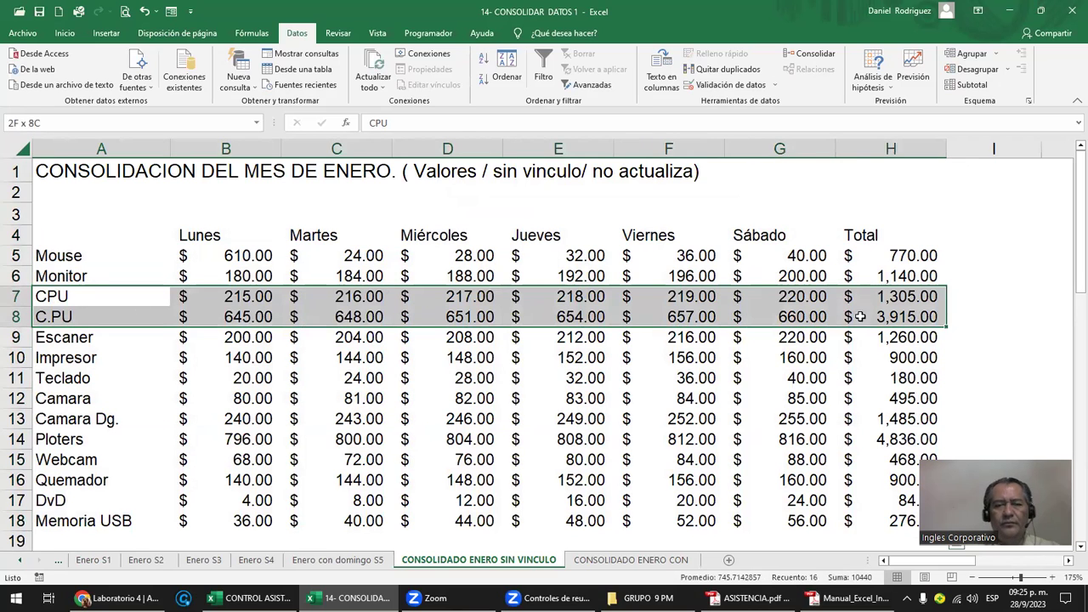
{"action": "left_click_drag", "start_coordinate": [63, 400], "coordinate": [909, 418]}
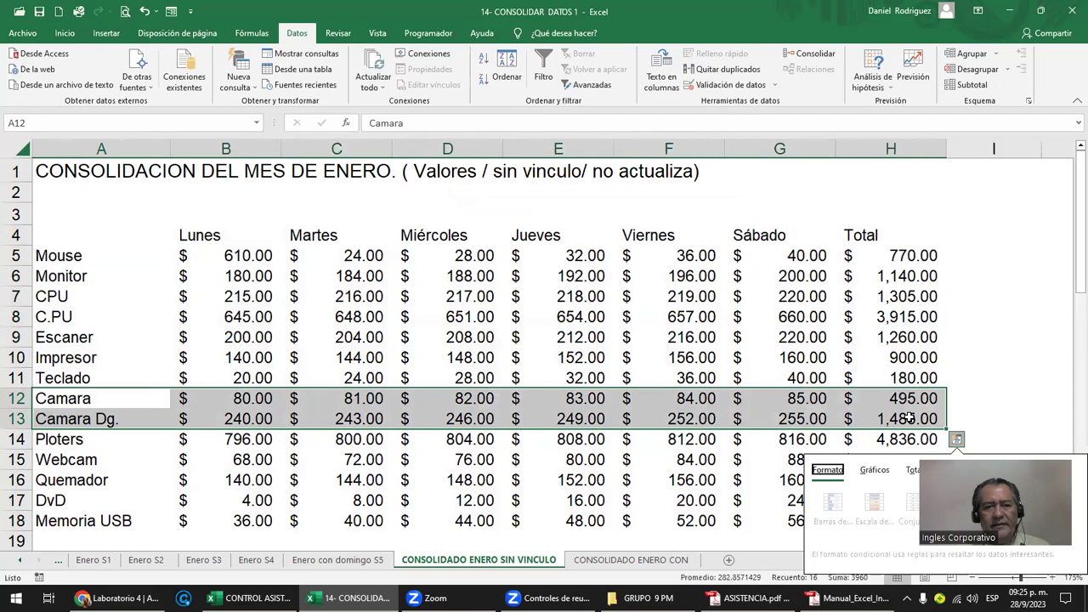
{"action": "left_click", "coordinate": [976, 350]}
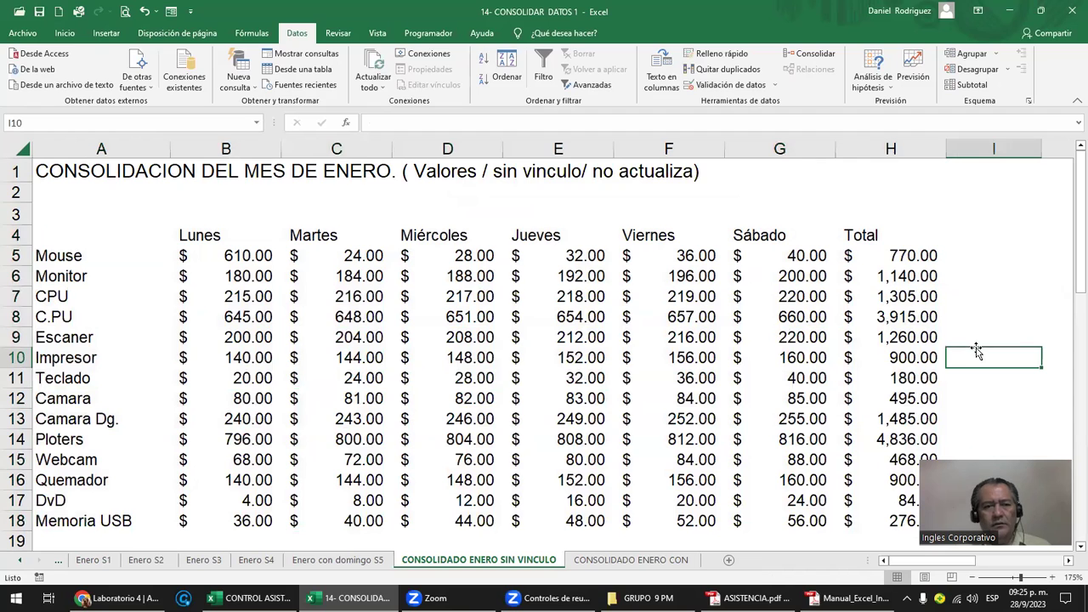
{"action": "left_click", "coordinate": [102, 399]}
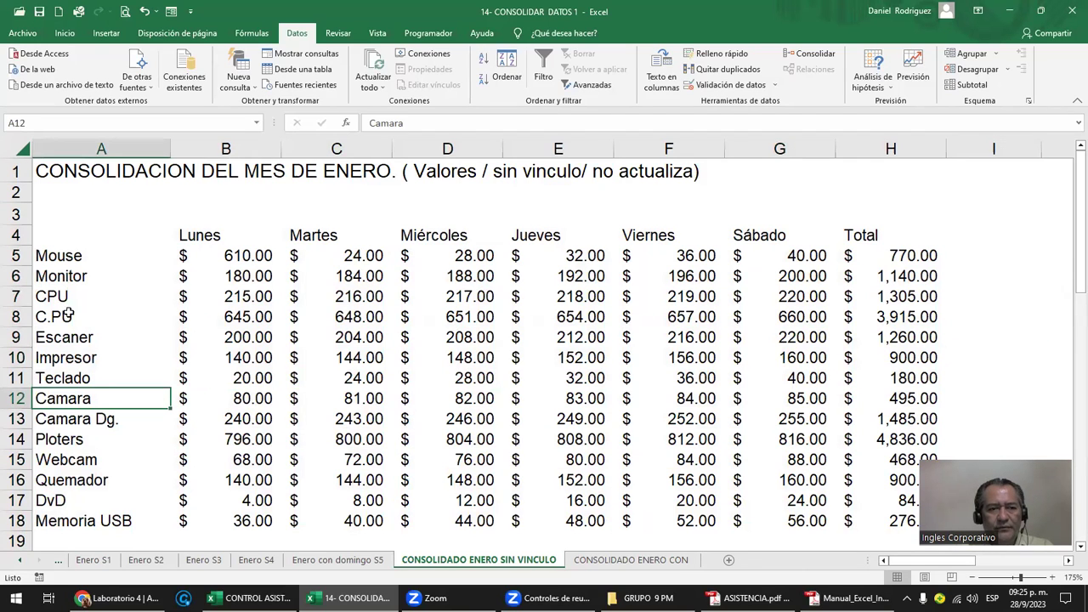
{"action": "left_click_drag", "start_coordinate": [53, 294], "coordinate": [54, 318]}
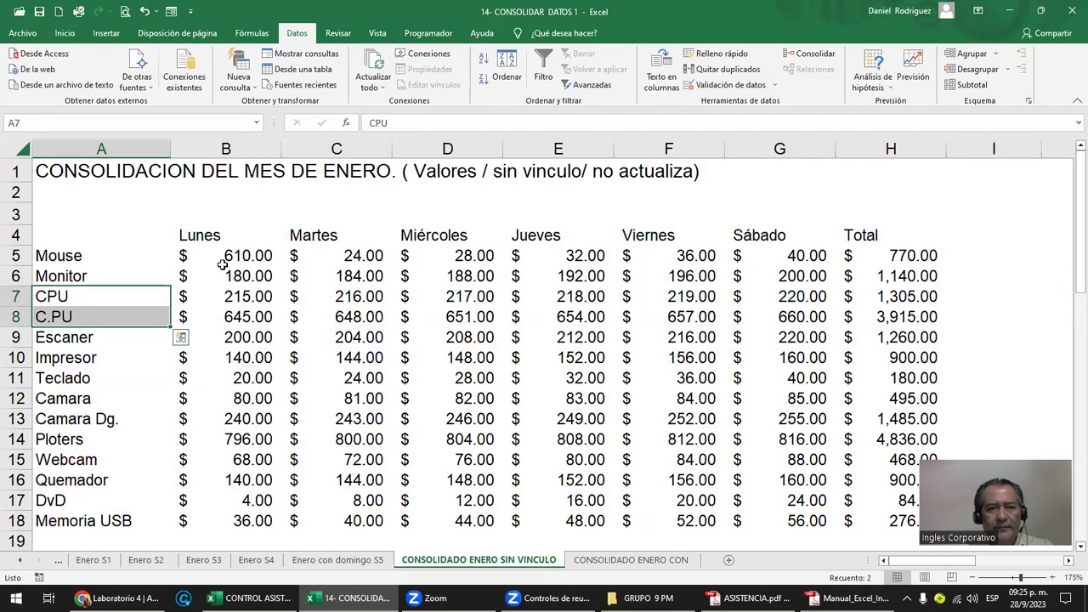
{"action": "left_click", "coordinate": [252, 398]}
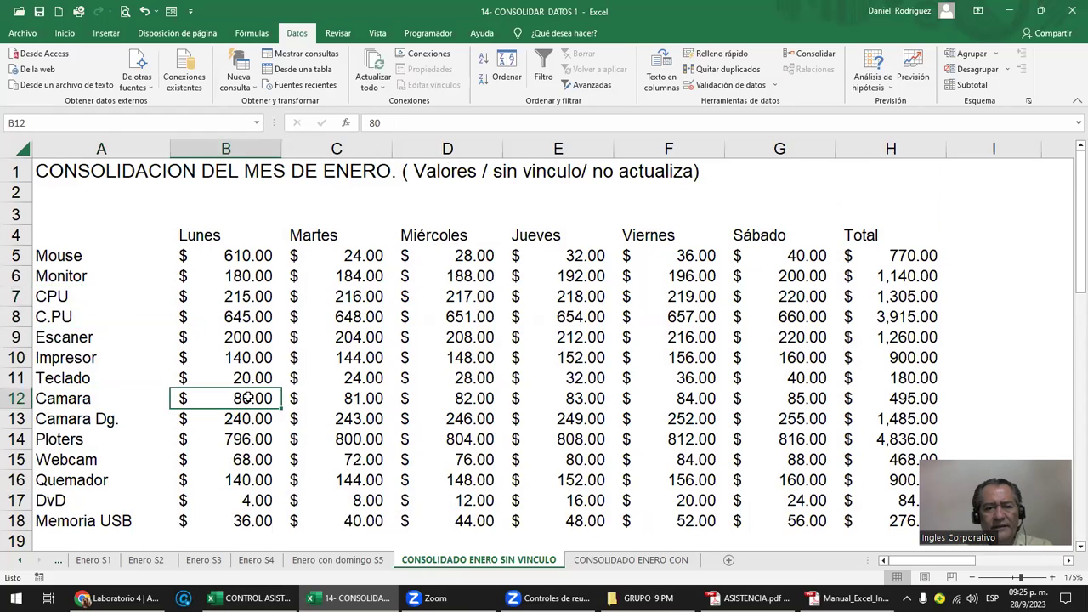
{"action": "scroll", "coordinate": [247, 399], "scroll_direction": "down", "scroll_amount": 2}
{"action": "left_click", "coordinate": [242, 412]}
{"action": "left_click_drag", "start_coordinate": [380, 408], "coordinate": [861, 412]}
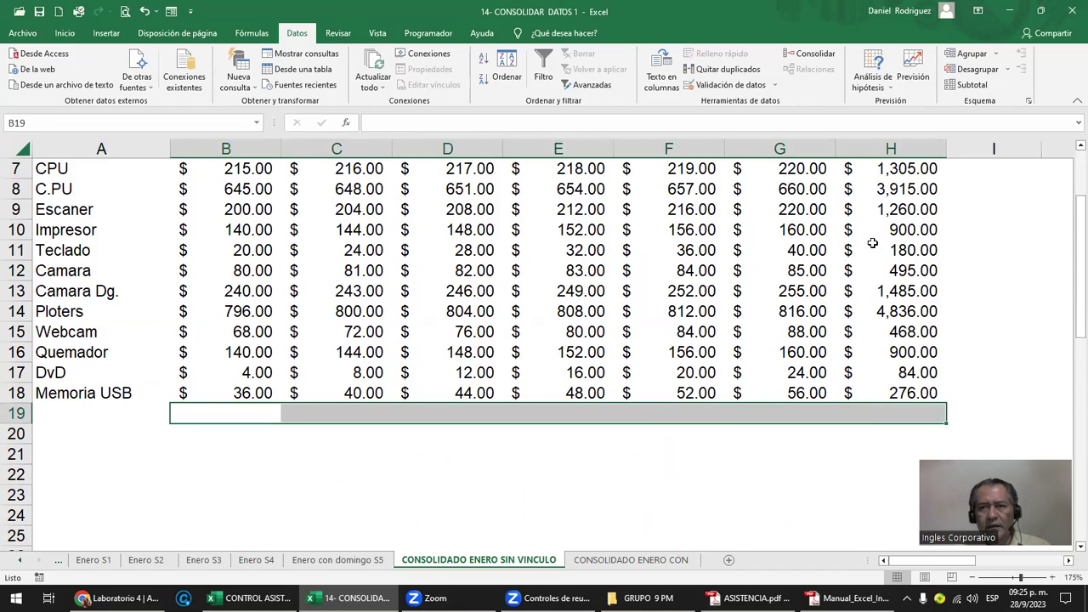
{"action": "left_click", "coordinate": [419, 427]}
{"action": "scroll", "coordinate": [419, 427], "scroll_direction": "up", "scroll_amount": 1}
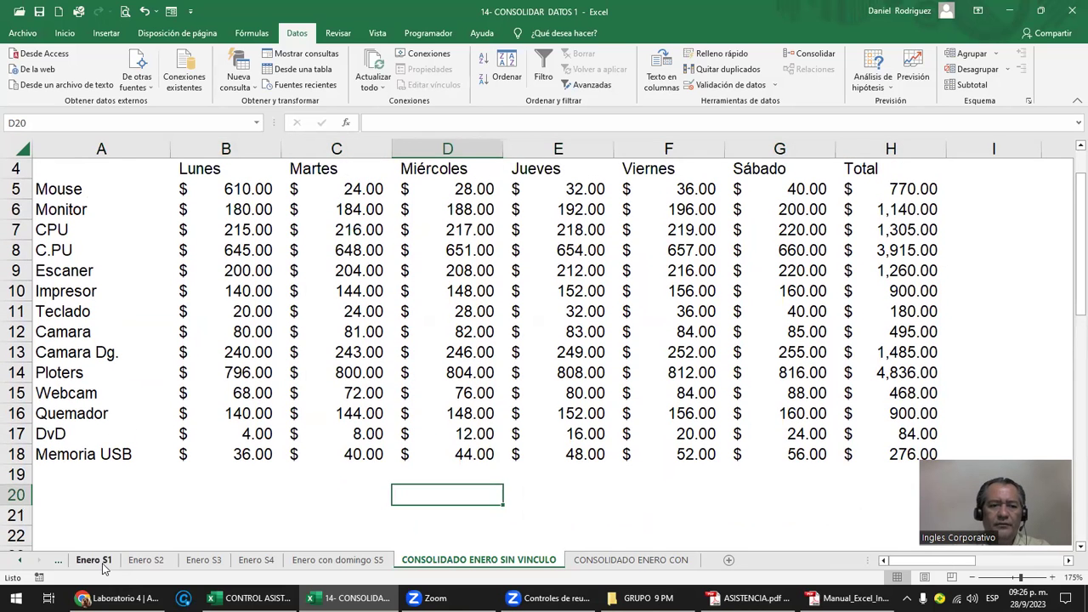
- Group the Enero S1, S2, S3 and S4 sheets together
{"action": "left_click", "coordinate": [95, 561]}
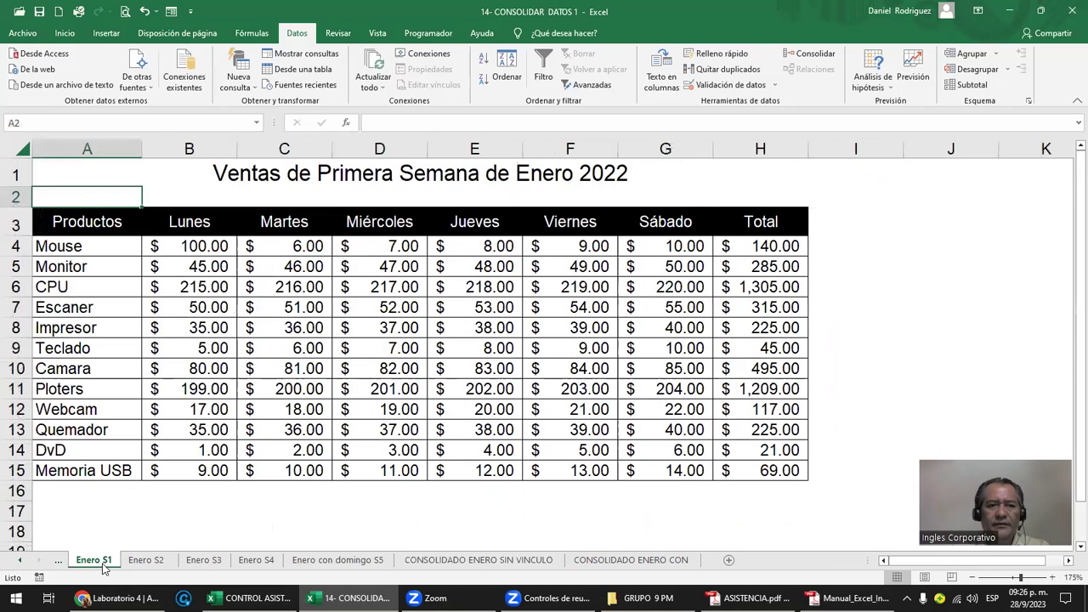
{"action": "left_click", "coordinate": [74, 288]}
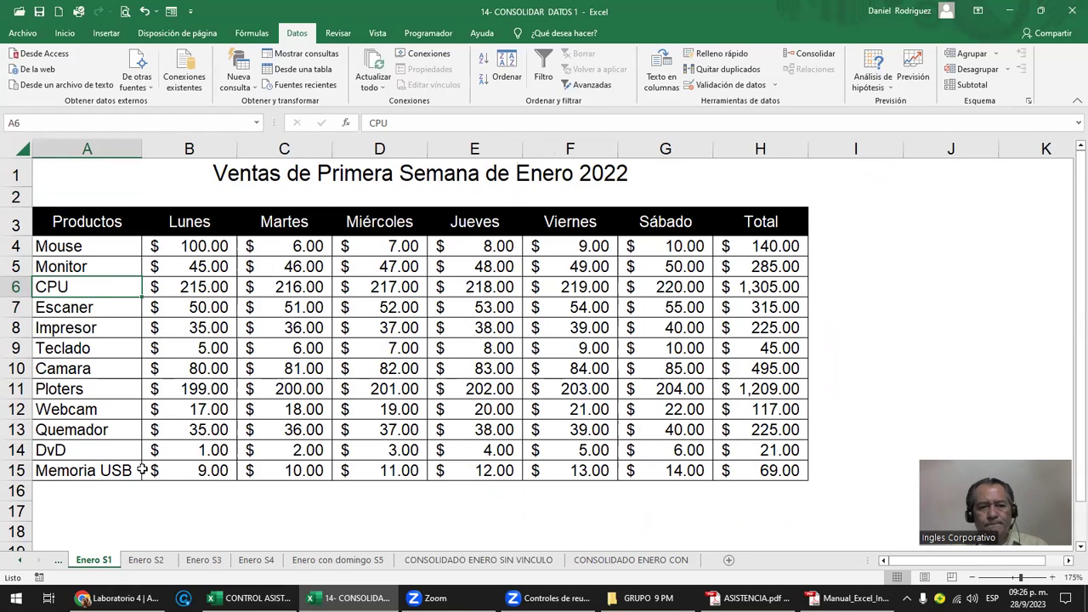
{"action": "left_click", "coordinate": [147, 560], "text": "ctrl"}
{"action": "left_click", "coordinate": [204, 560], "text": "ctrl"}
{"action": "left_click", "coordinate": [256, 560], "text": "ctrl"}
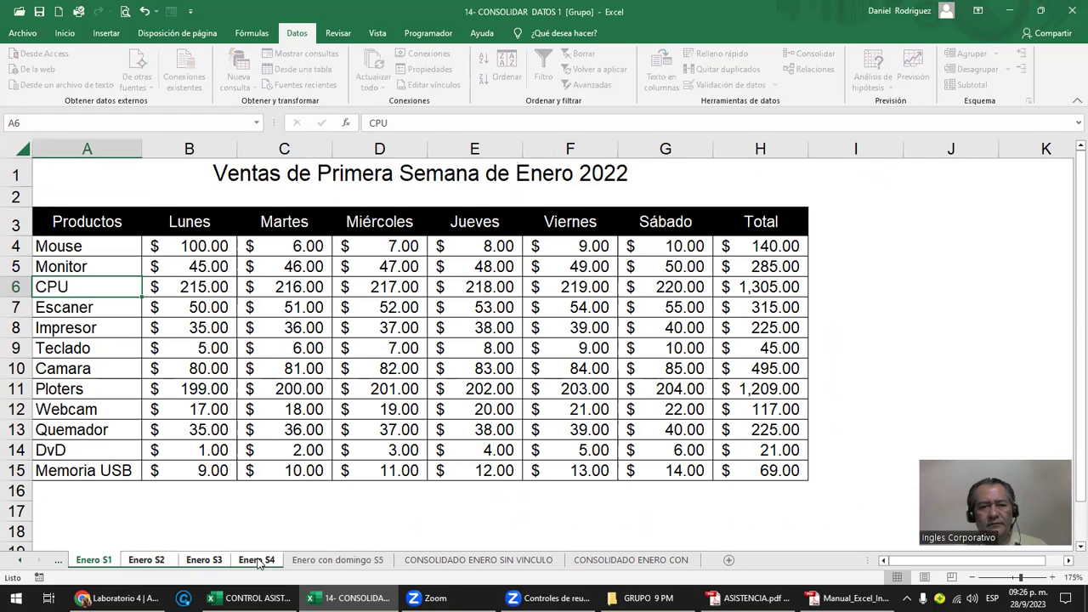
- Edit cell A6 on the grouped sheets so the product reads C.P.U
{"action": "left_click", "coordinate": [62, 287]}
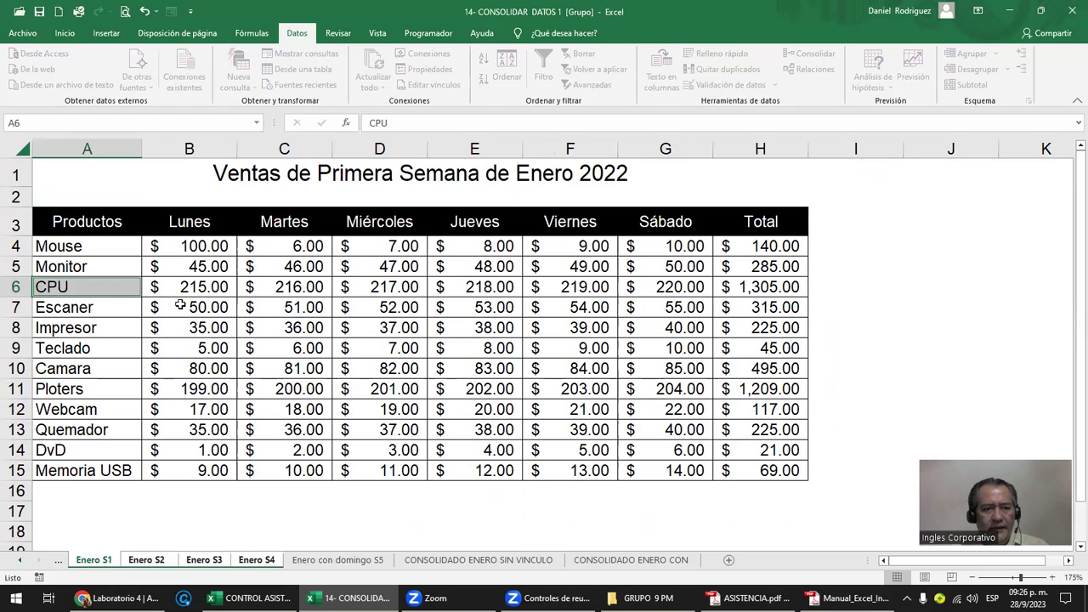
{"action": "key", "text": "F2"}
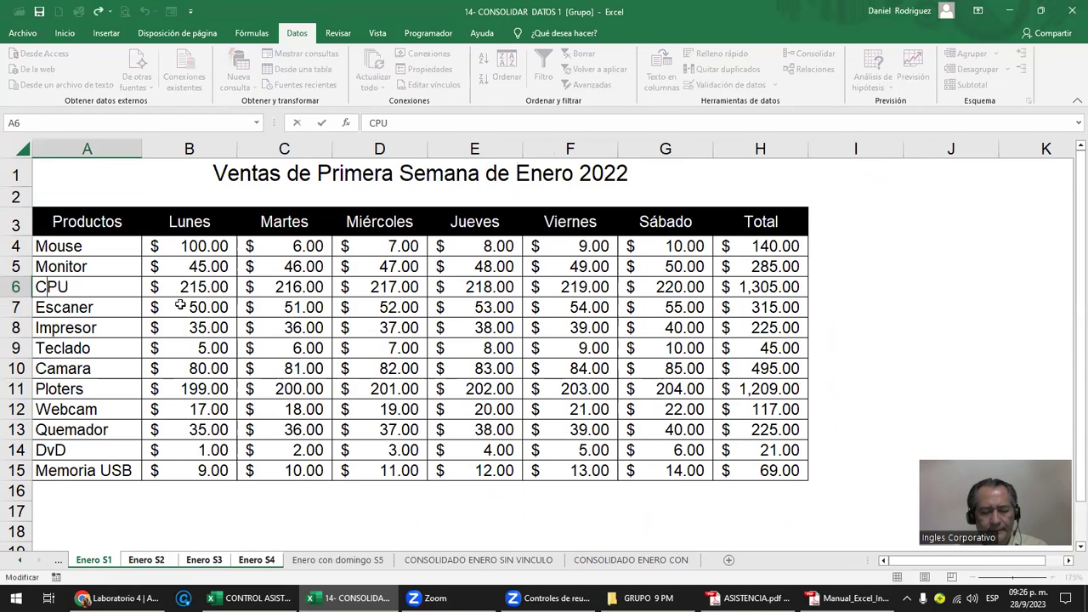
{"action": "type", "text": ".P."}
{"action": "key", "text": "ctrl+Return"}
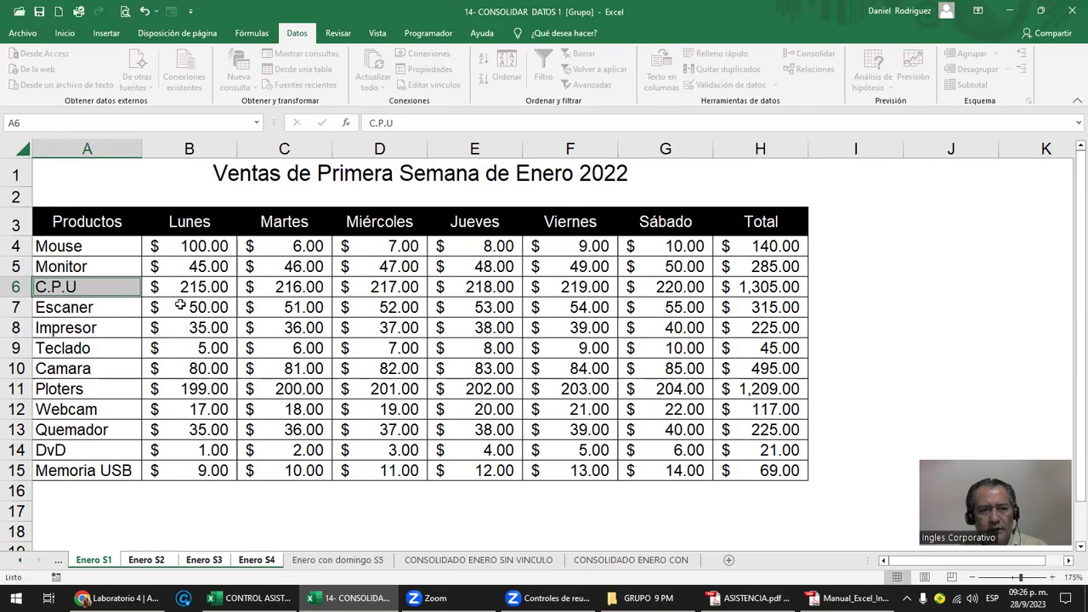
{"action": "left_click", "coordinate": [140, 528]}
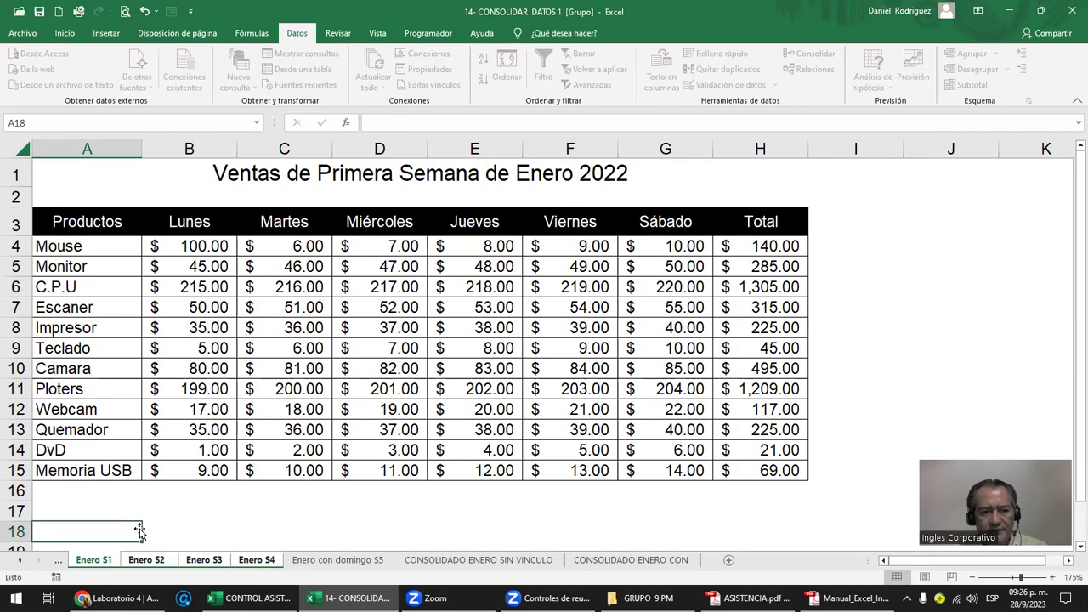
- Check A6 on Enero S2–S4, then retype the product name as CPU on Enero S1
{"action": "left_click", "coordinate": [148, 561]}
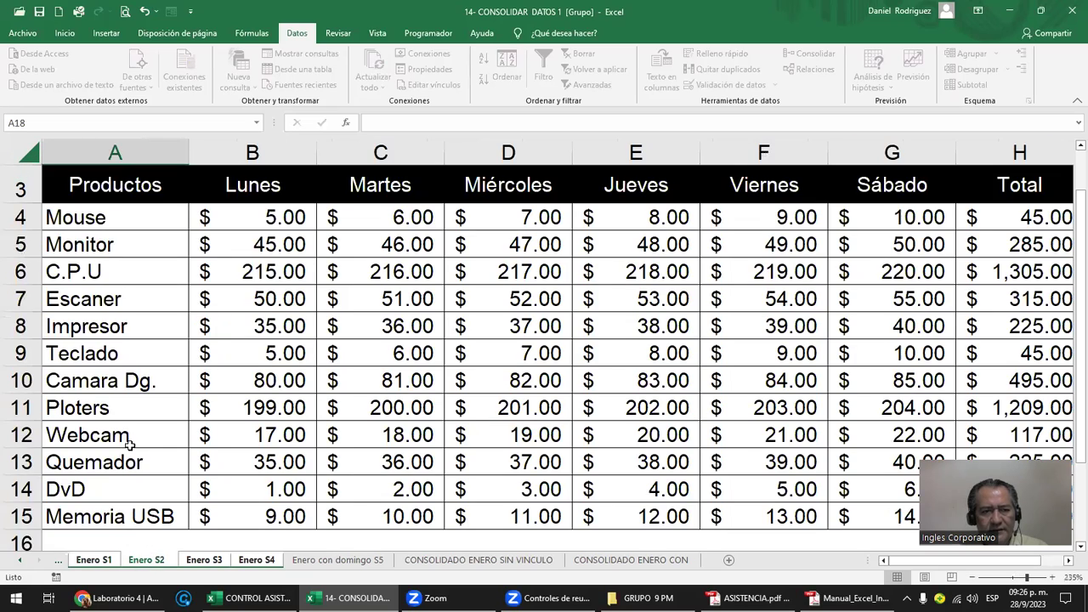
{"action": "left_click", "coordinate": [79, 268]}
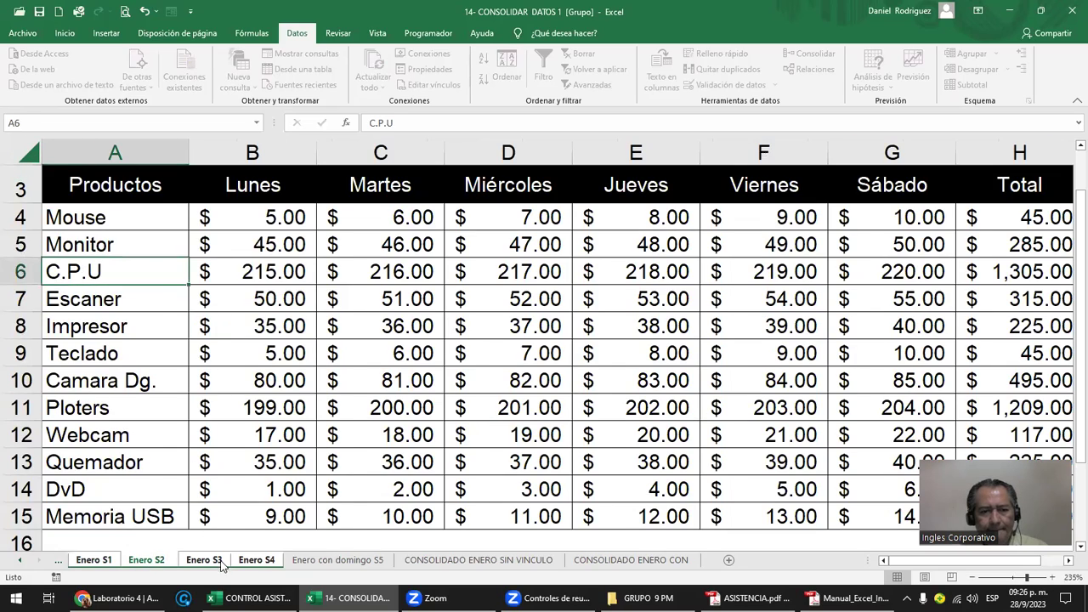
{"action": "left_click", "coordinate": [221, 563]}
{"action": "left_click", "coordinate": [258, 561]}
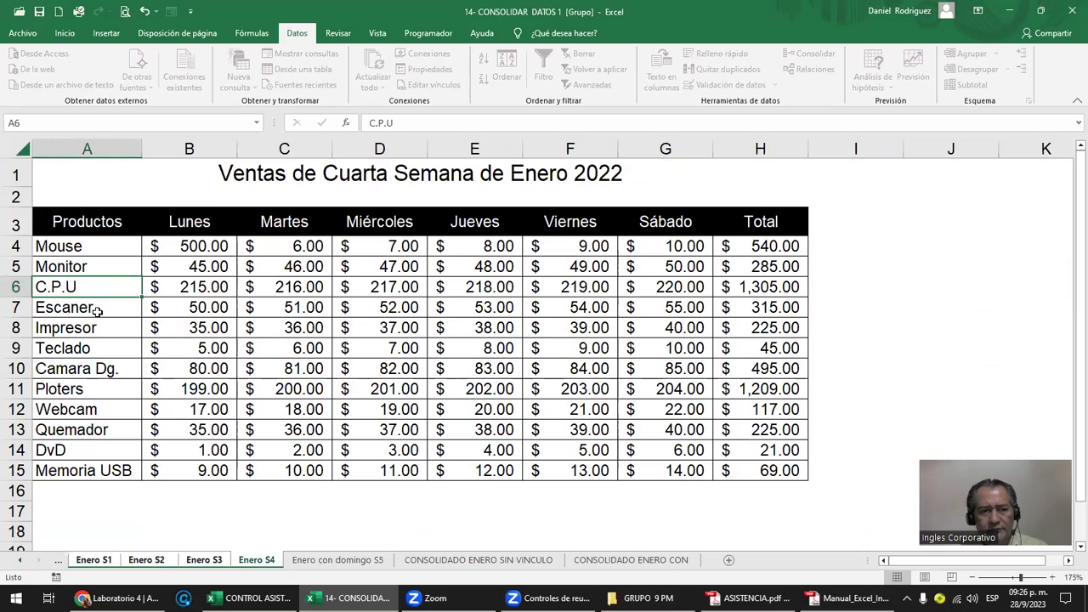
{"action": "left_click", "coordinate": [110, 563]}
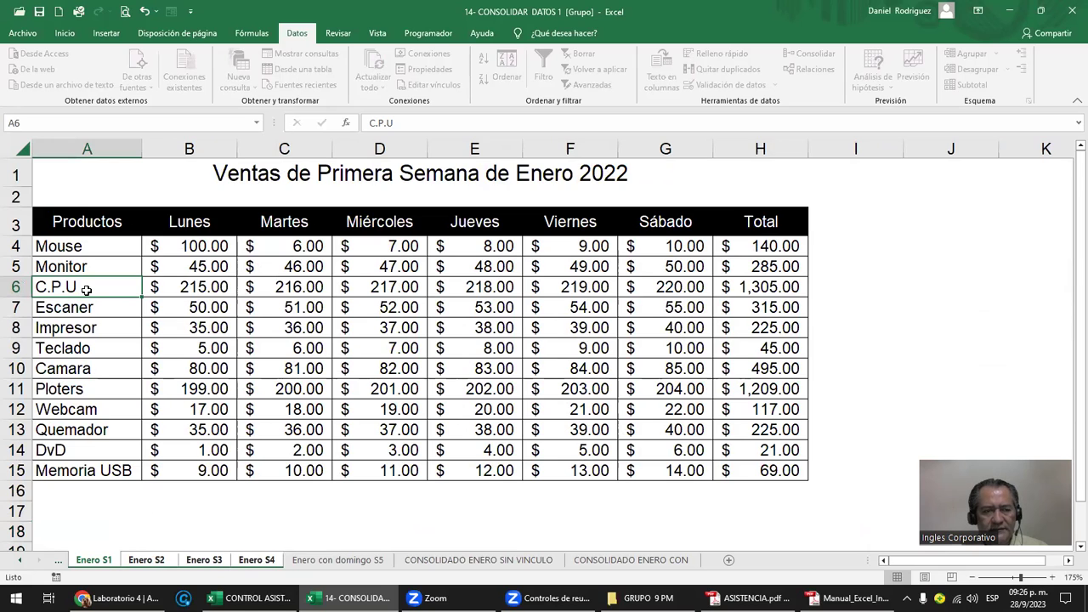
{"action": "type", "text": "C"}
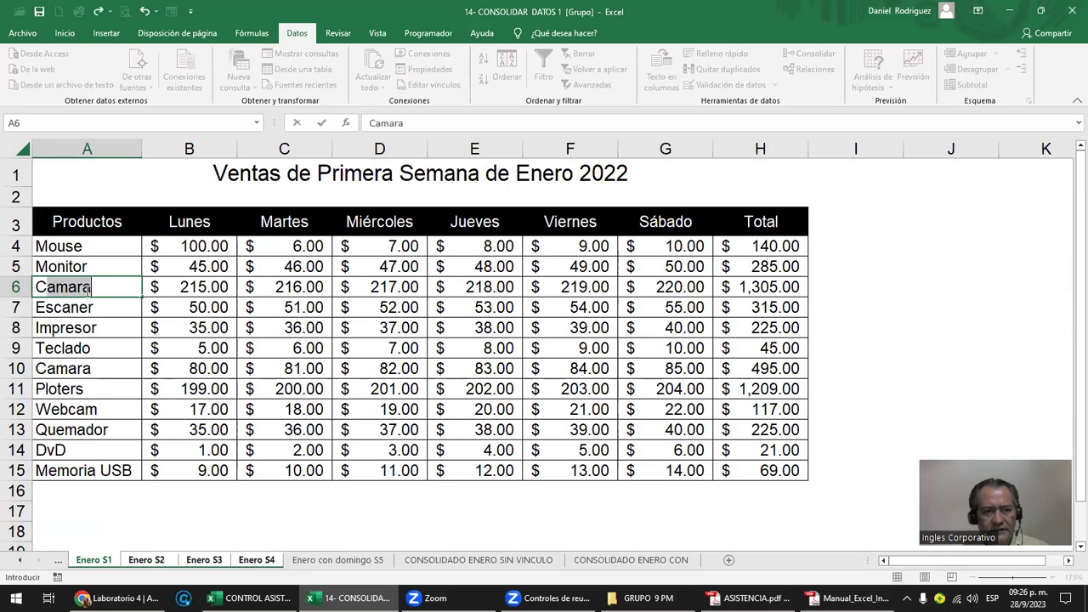
{"action": "type", "text": "PU"}
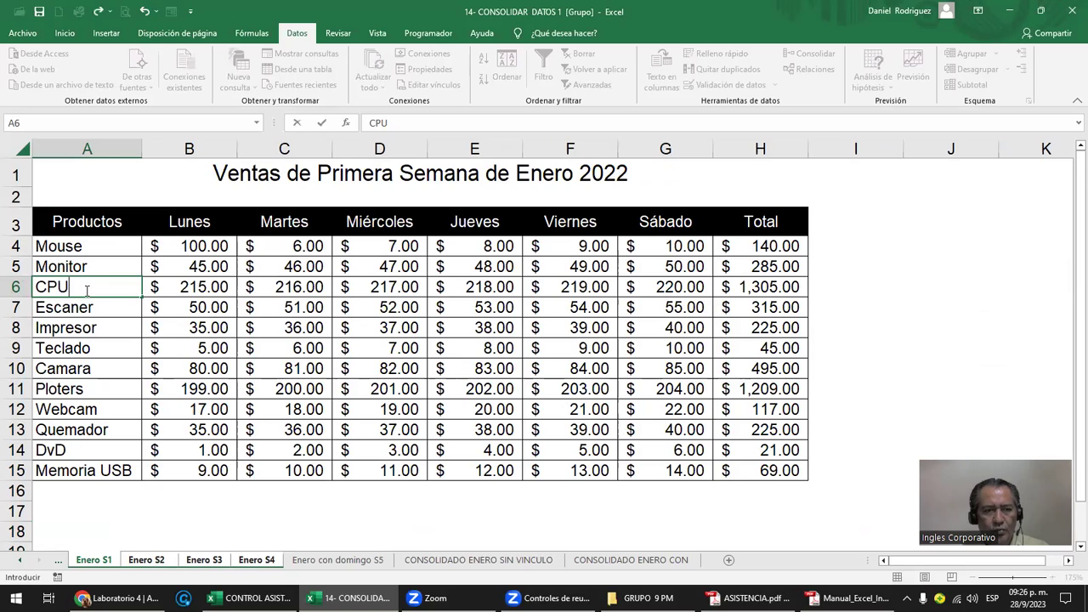
{"action": "key", "text": "Return"}
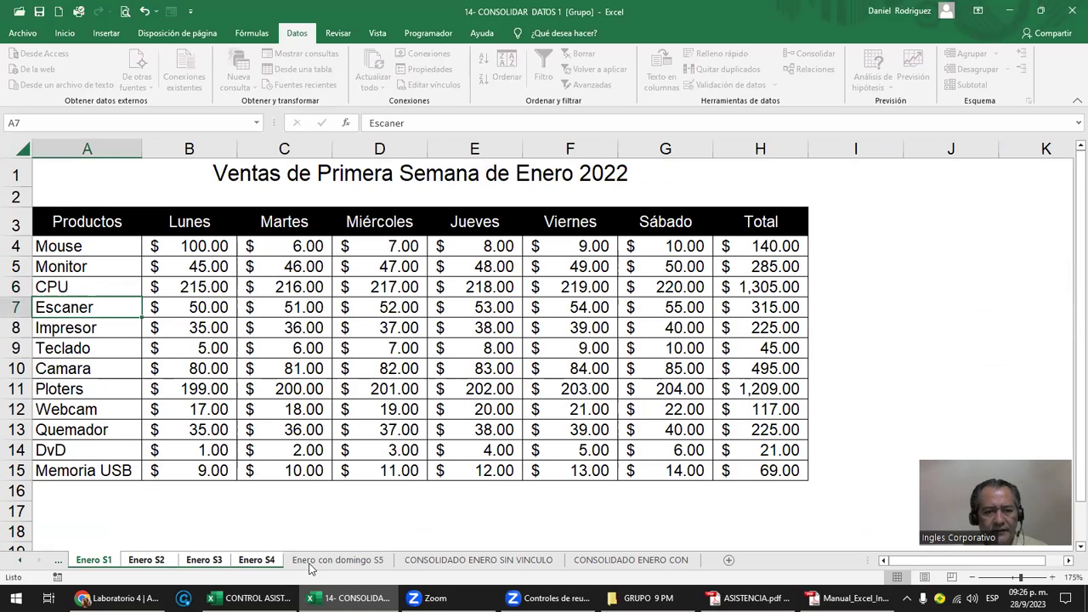
- Ungroup the sheets and check Enero S1, S2 and S3, ending on Enero S2
{"action": "left_click", "coordinate": [312, 563]}
{"action": "left_click", "coordinate": [104, 561]}
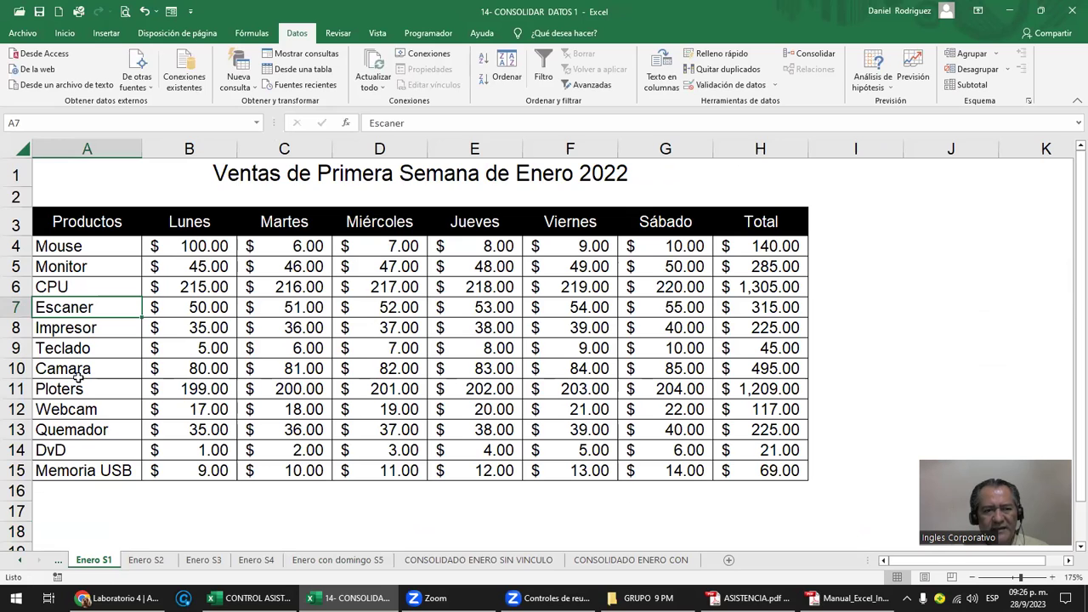
{"action": "left_click", "coordinate": [156, 560]}
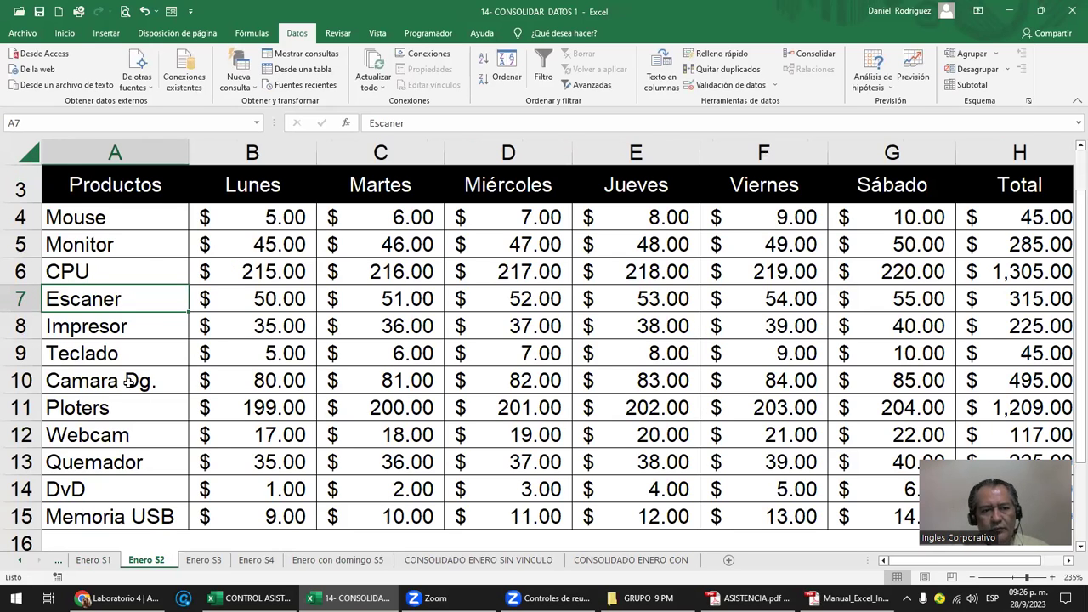
{"action": "left_click", "coordinate": [208, 563]}
{"action": "left_click", "coordinate": [147, 561]}
- Group Enero S1–S4, enter Camara in A10 on all four, then view Enero con domingo S5
{"action": "left_click", "coordinate": [93, 560]}
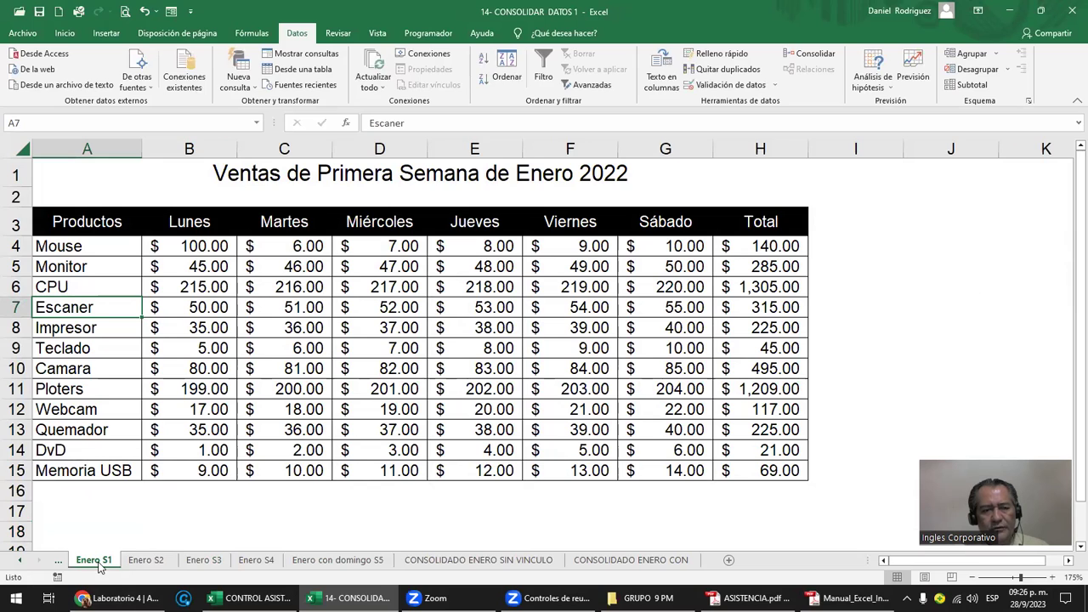
{"action": "left_click", "coordinate": [146, 561], "text": "ctrl"}
{"action": "left_click", "coordinate": [204, 561], "text": "ctrl"}
{"action": "left_click", "coordinate": [251, 561], "text": "ctrl"}
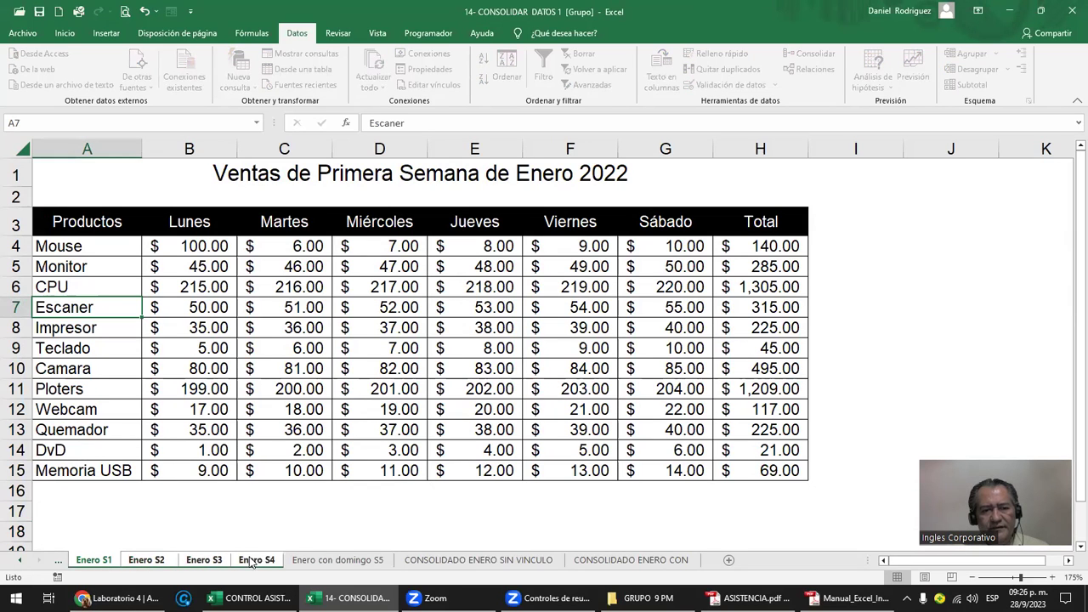
{"action": "left_click", "coordinate": [76, 377]}
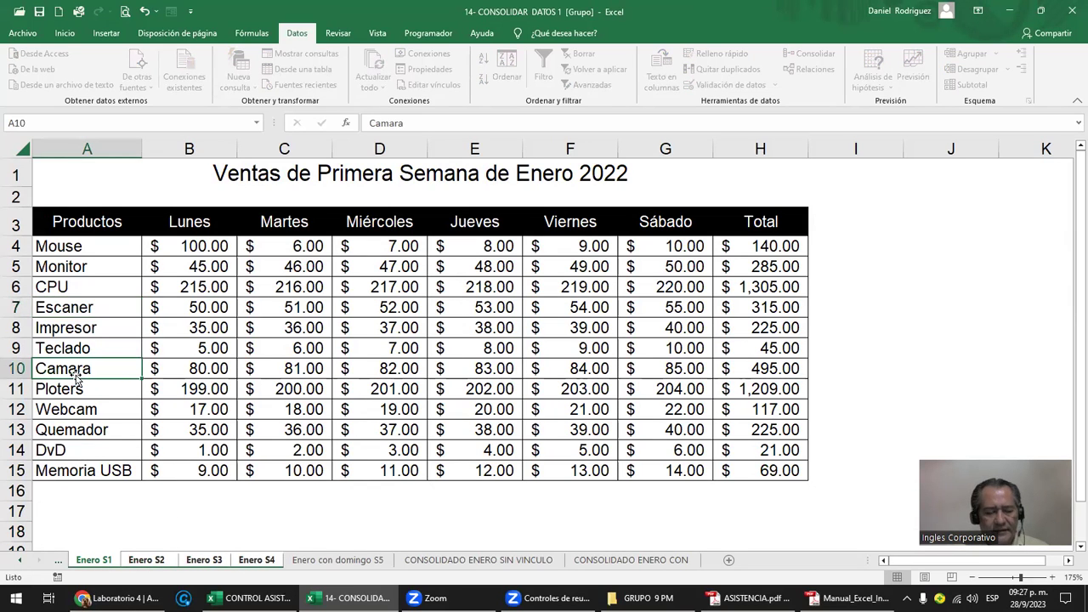
{"action": "type", "text": "C"}
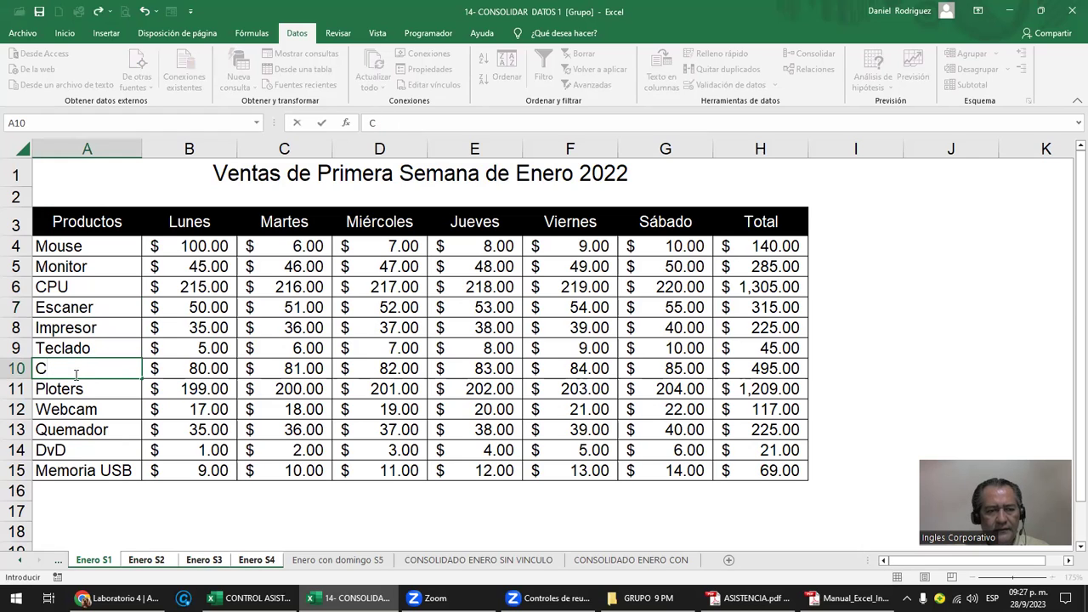
{"action": "type", "text": "a"}
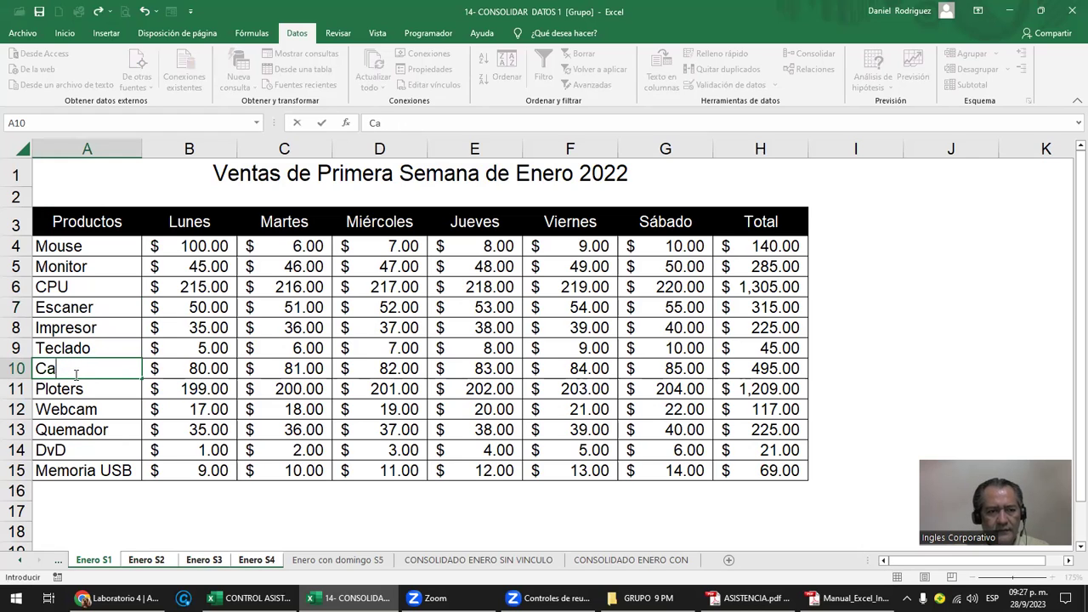
{"action": "type", "text": "mara"}
{"action": "key", "text": "Return"}
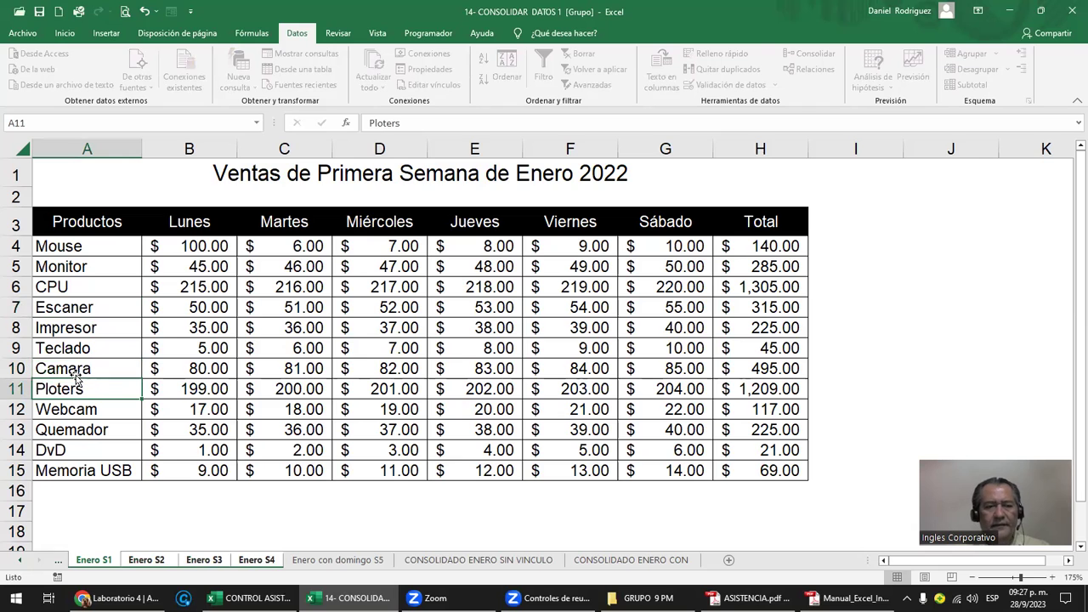
{"action": "left_click", "coordinate": [333, 560]}
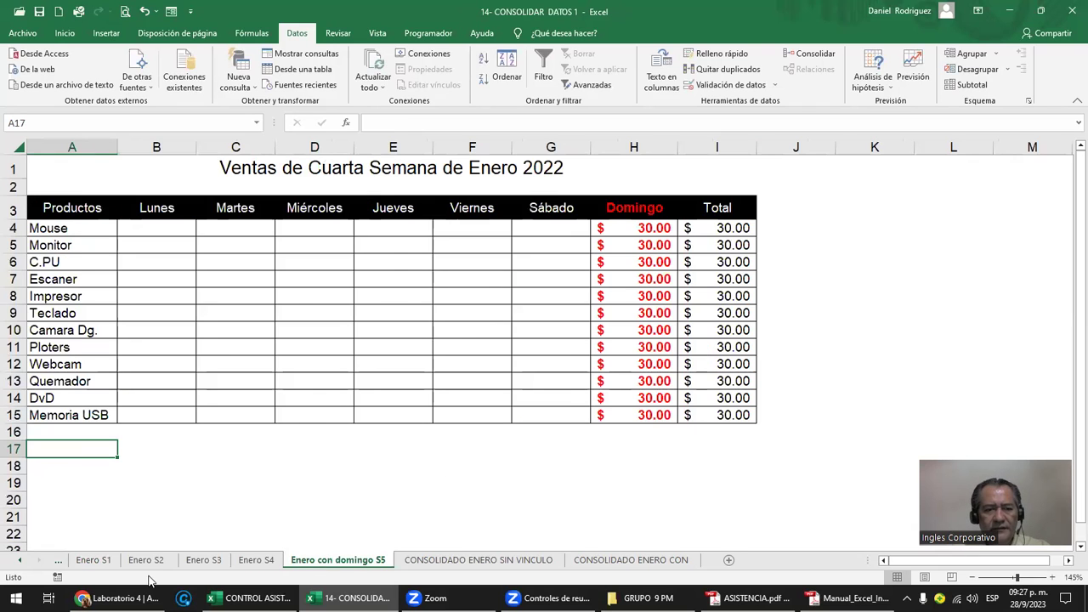
- Verify A10 reads Camara on Enero S2, S3 and S4, ending on the Enero S4 sheet
{"action": "left_click", "coordinate": [103, 563]}
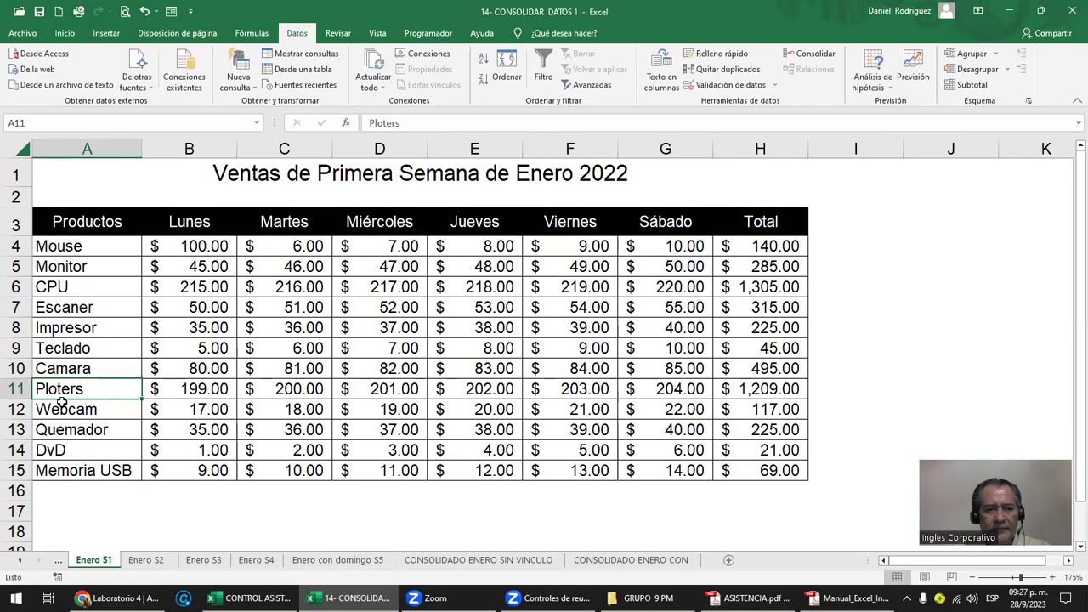
{"action": "left_click", "coordinate": [155, 567]}
{"action": "left_click", "coordinate": [73, 381]}
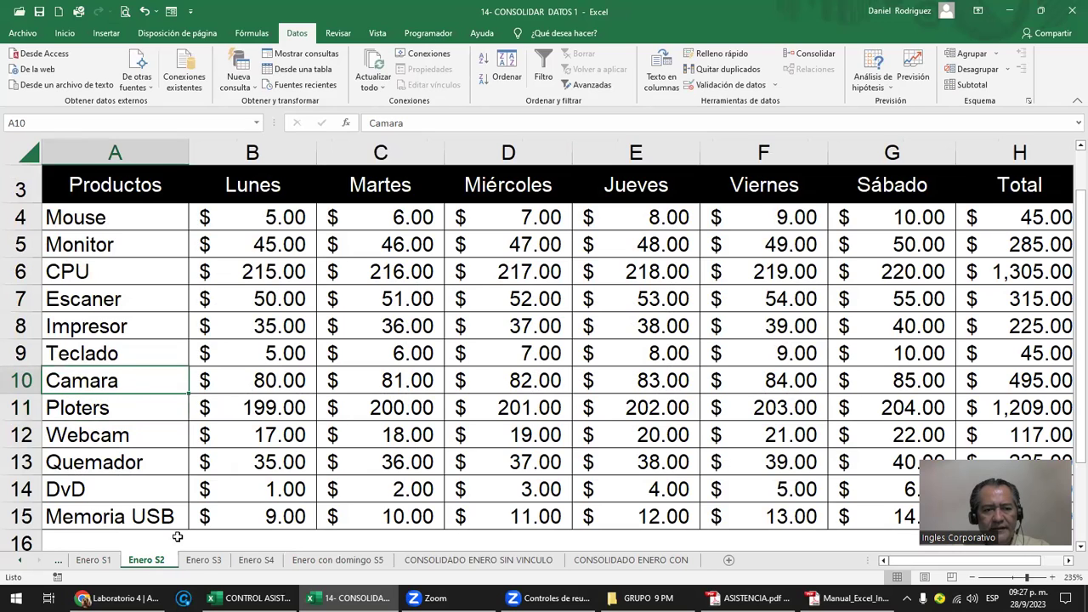
{"action": "left_click", "coordinate": [204, 567]}
{"action": "left_click", "coordinate": [70, 411]}
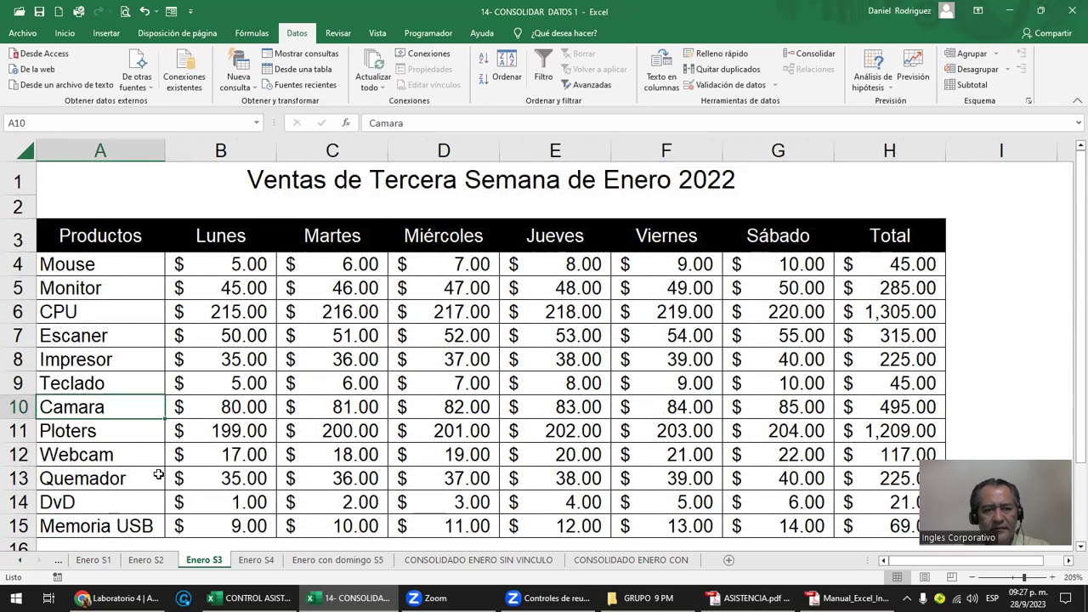
{"action": "left_click", "coordinate": [253, 563]}
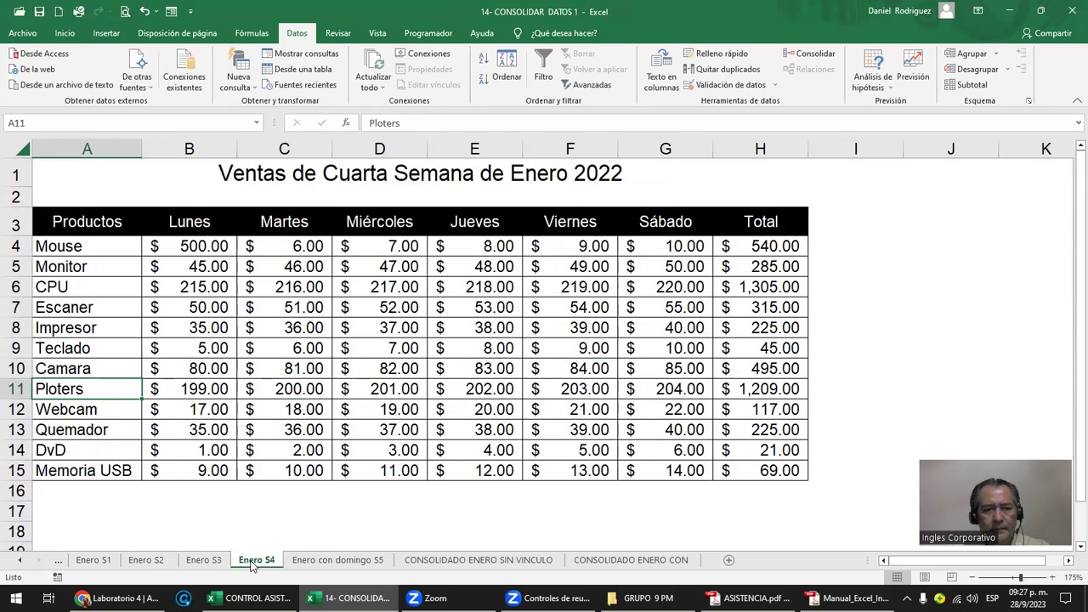
{"action": "left_click", "coordinate": [90, 371]}
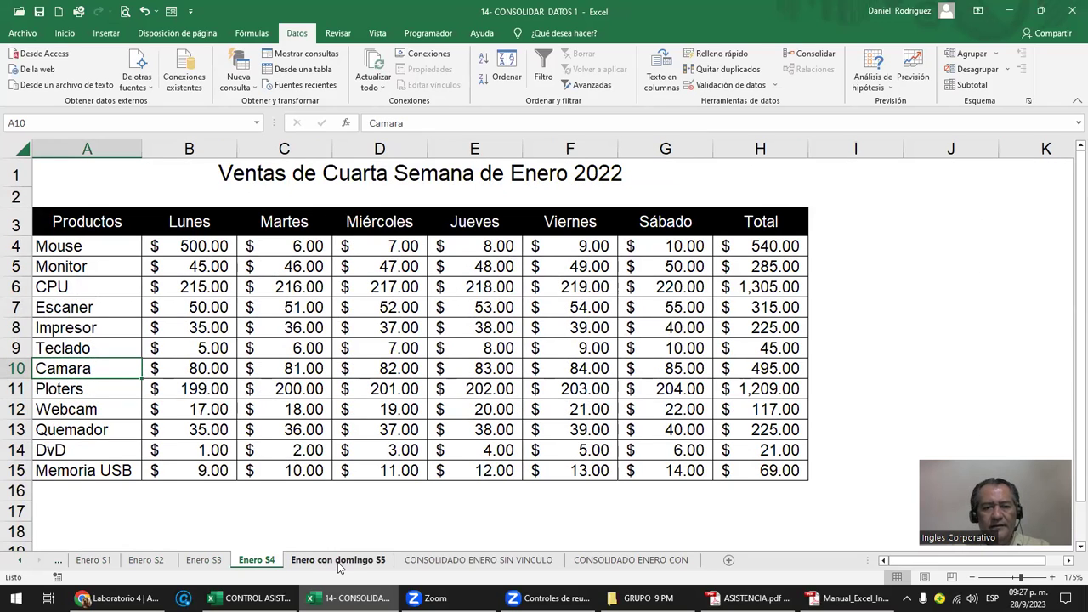
{"action": "left_click", "coordinate": [339, 563]}
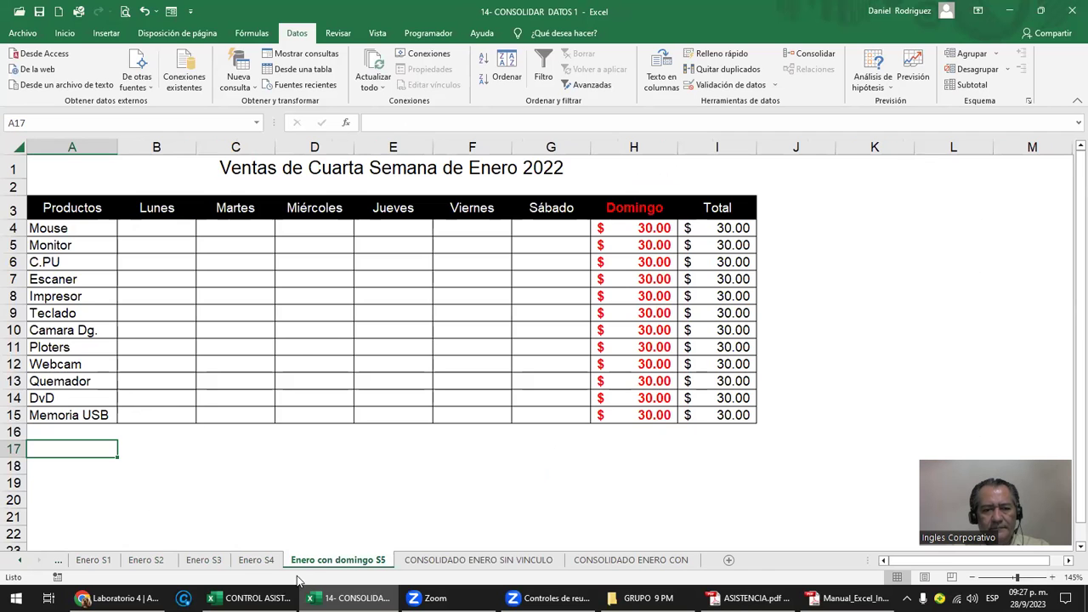
{"action": "left_click", "coordinate": [253, 563]}
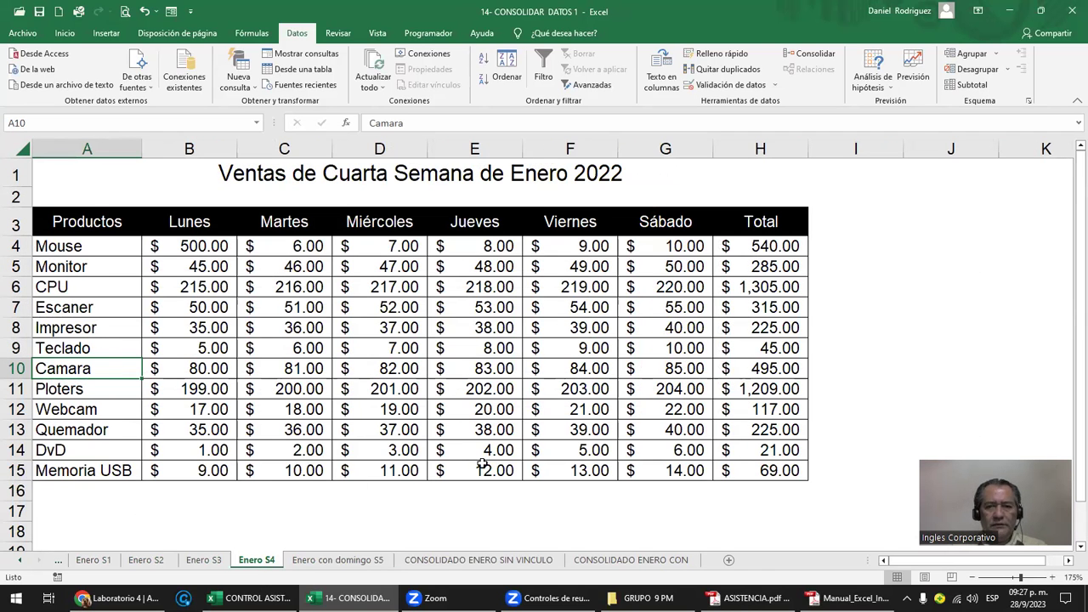
- Delete the old consolidated table and rerun the consolidation starting at A5
{"action": "left_click", "coordinate": [478, 559]}
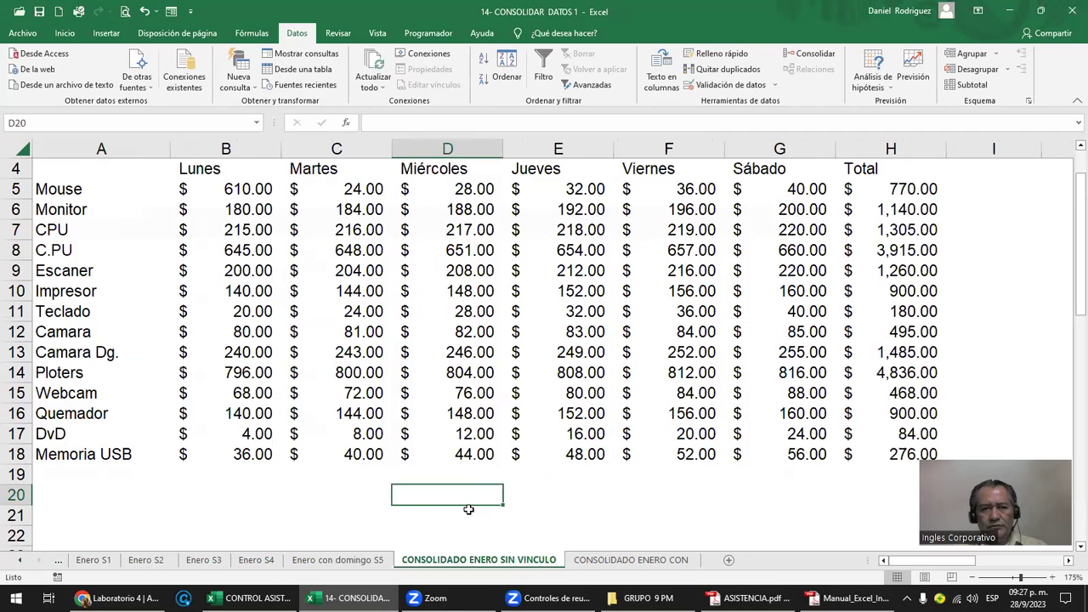
{"action": "scroll", "coordinate": [143, 255], "scroll_direction": "up", "scroll_amount": 1}
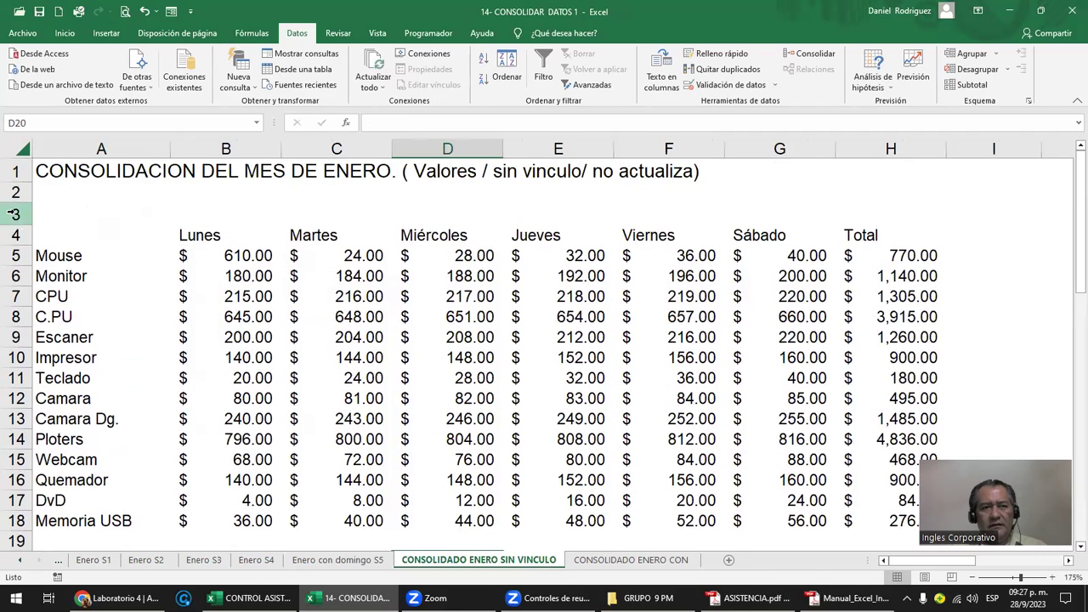
{"action": "left_click_drag", "start_coordinate": [13, 214], "coordinate": [160, 522]}
{"action": "key", "text": "Delete"}
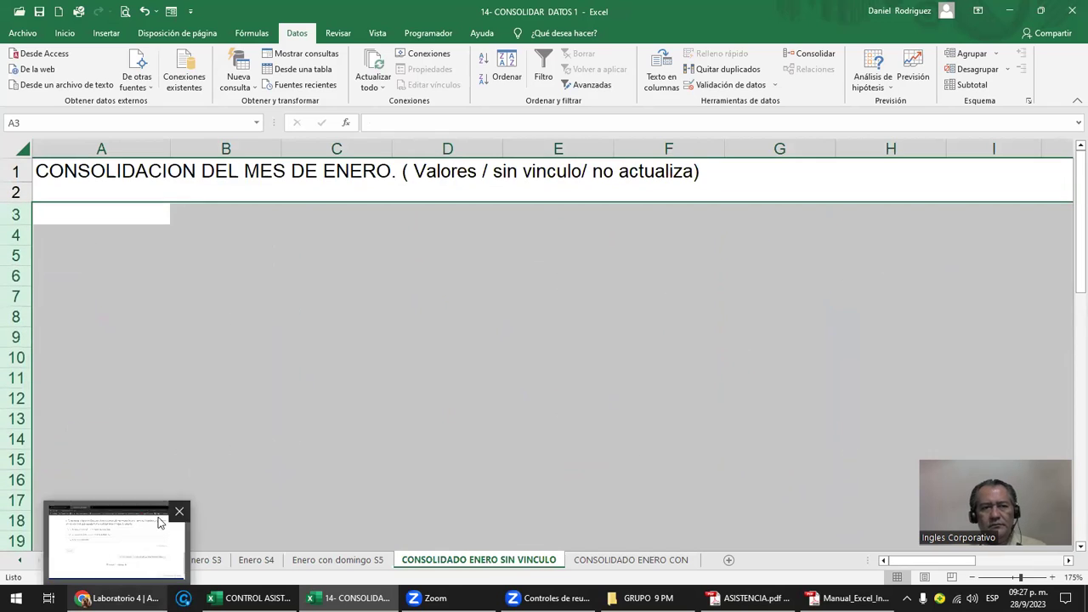
{"action": "left_click", "coordinate": [76, 254]}
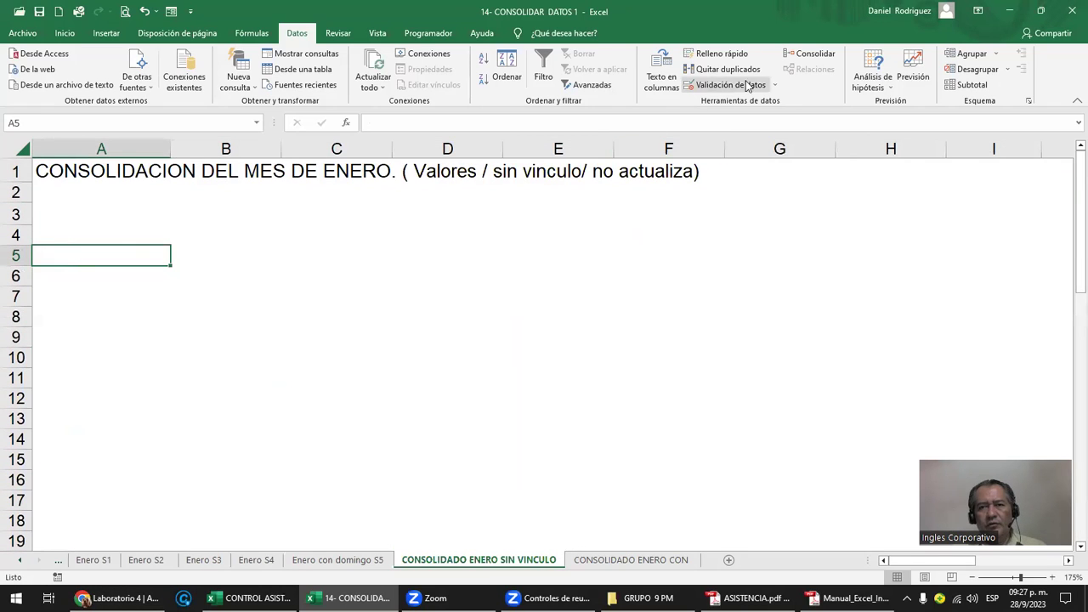
{"action": "left_click", "coordinate": [810, 58]}
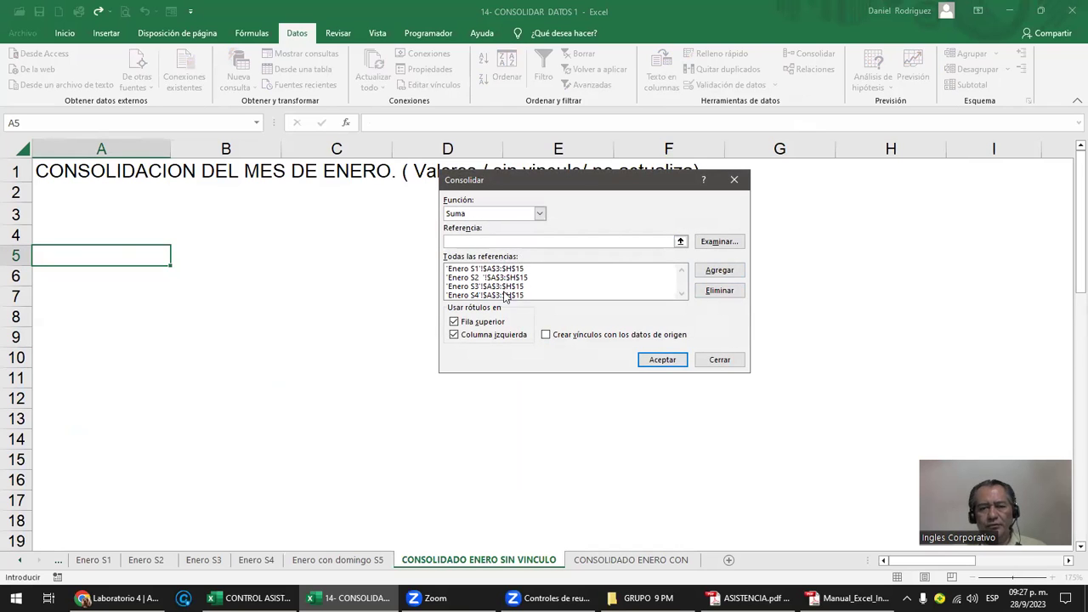
{"action": "left_click", "coordinate": [662, 359]}
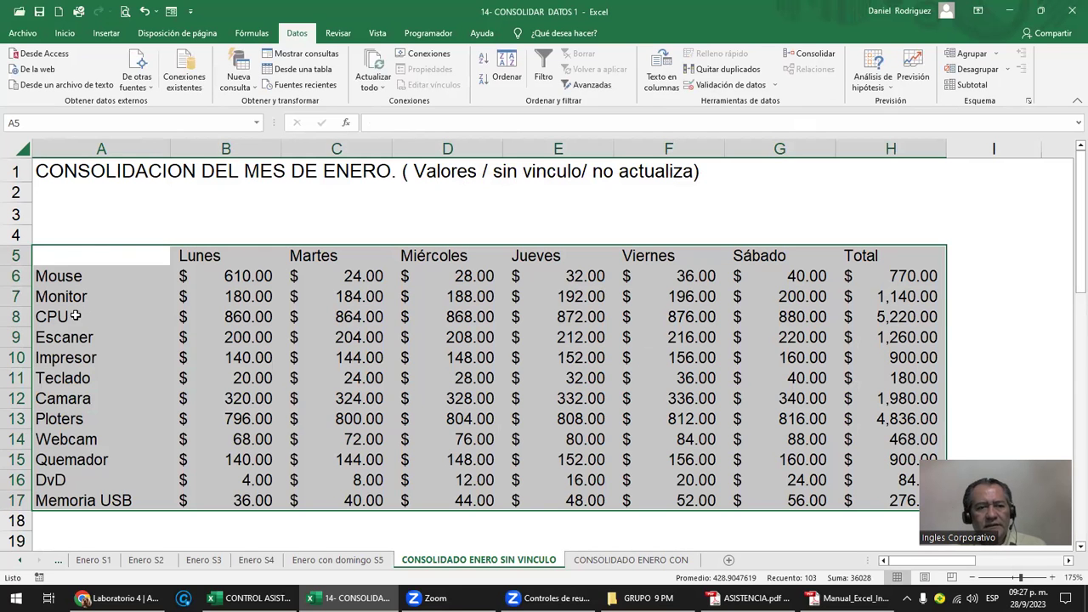
- Check the merged CPU (5,220.00) and Camara (1,980.00) rows and the Sábado heading
{"action": "left_click", "coordinate": [76, 316]}
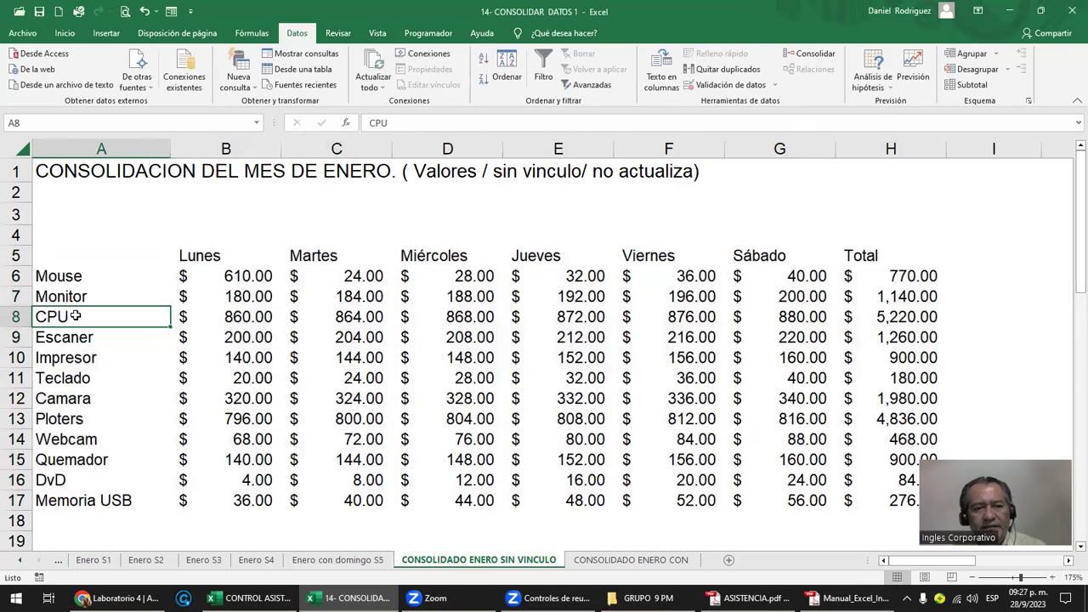
{"action": "left_click", "coordinate": [86, 398]}
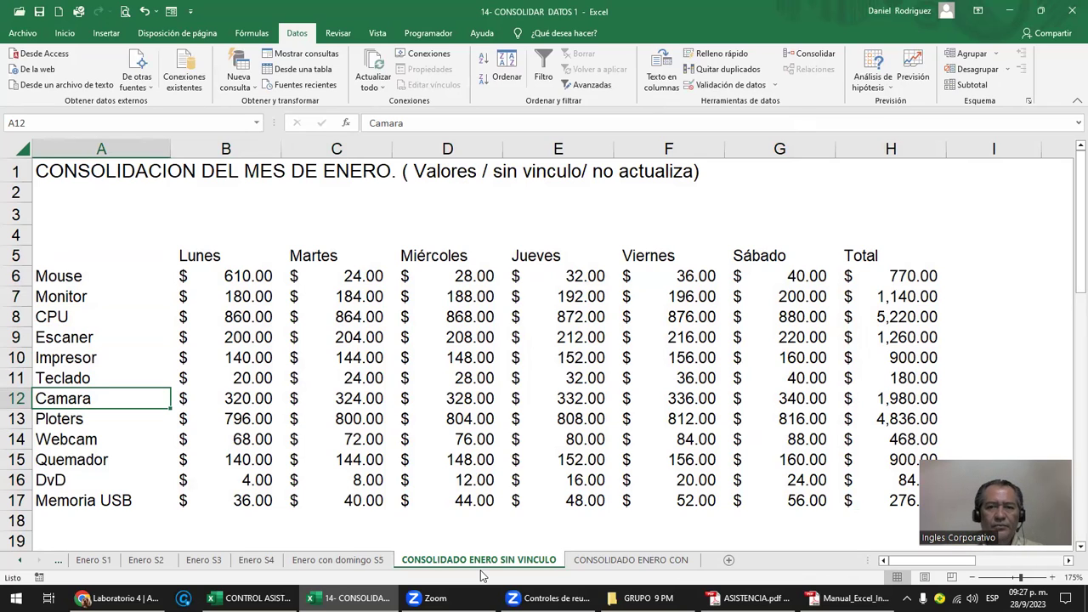
{"action": "left_click", "coordinate": [763, 260]}
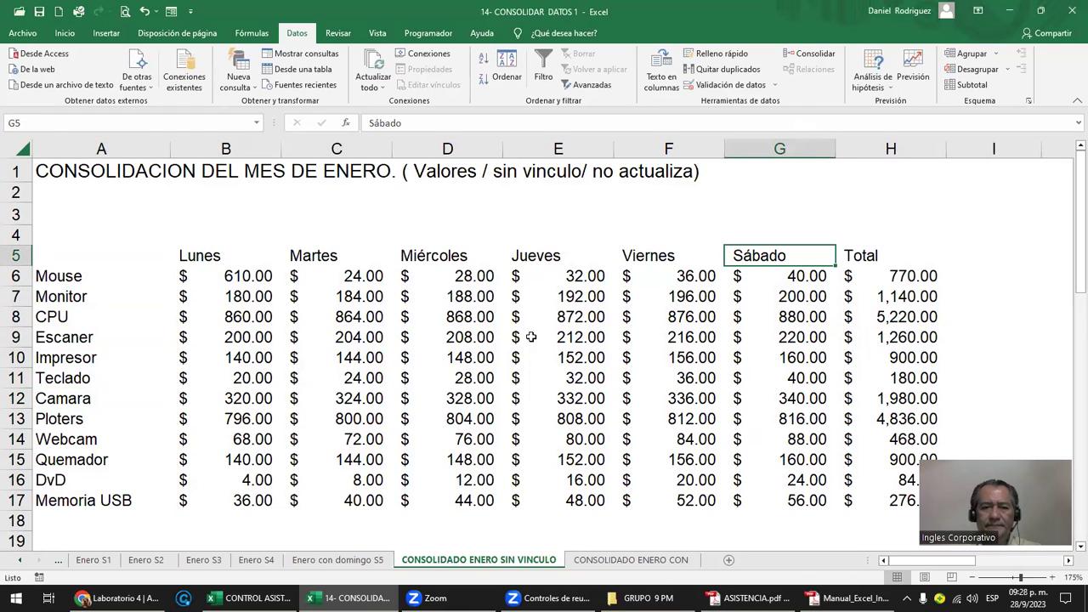
- Change Enero S4's G3 heading from Sábado to Sabado, then select A5 on the consolidation sheet
{"action": "left_click", "coordinate": [253, 563]}
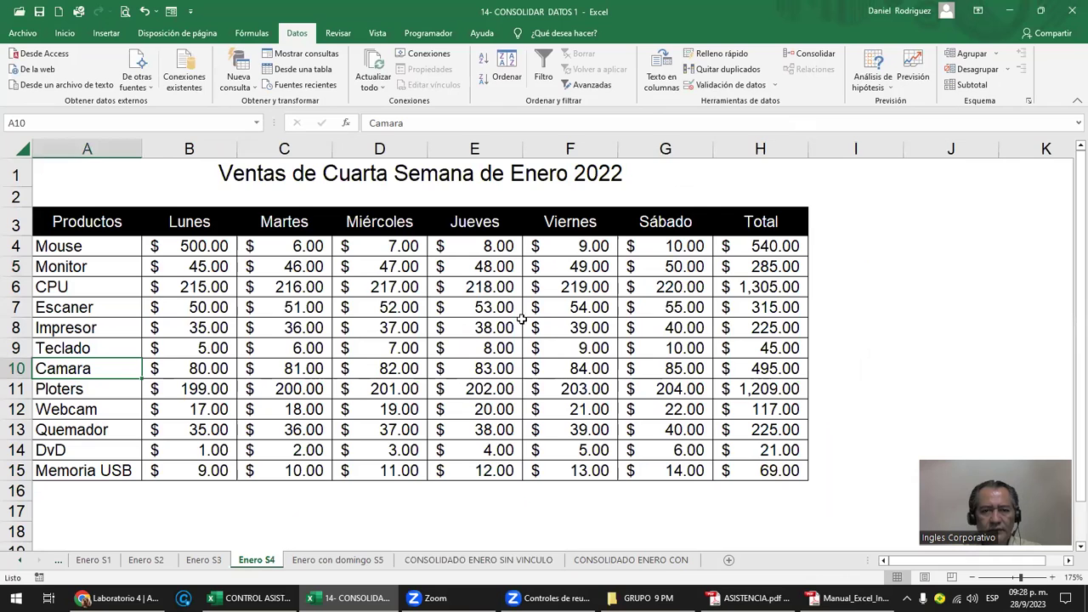
{"action": "double_click", "coordinate": [648, 221]}
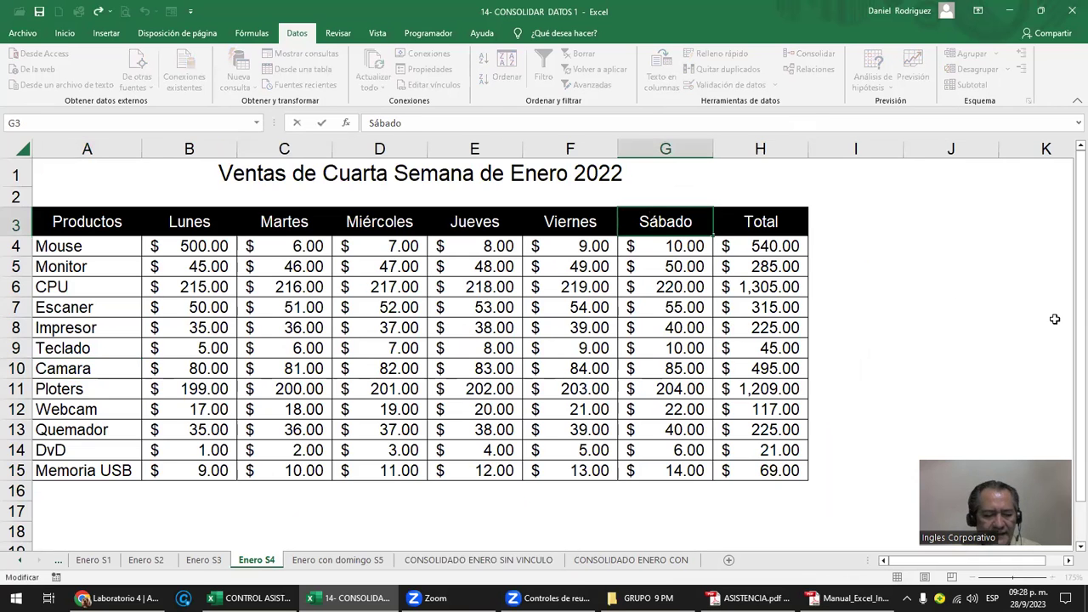
{"action": "key", "text": "Delete"}
{"action": "type", "text": "a"}
{"action": "key", "text": "Return"}
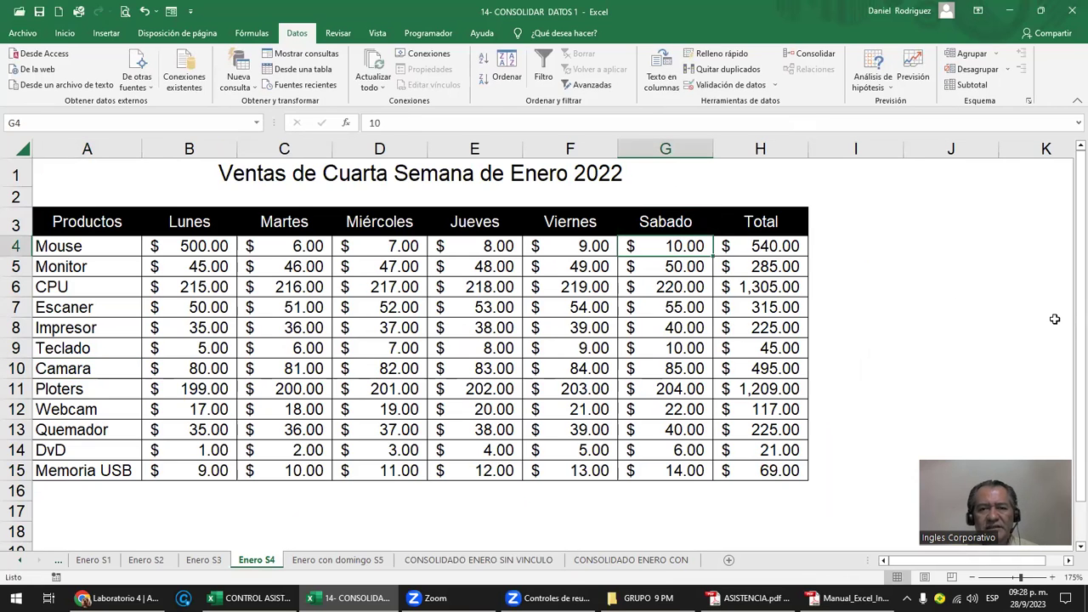
{"action": "left_click", "coordinate": [675, 222]}
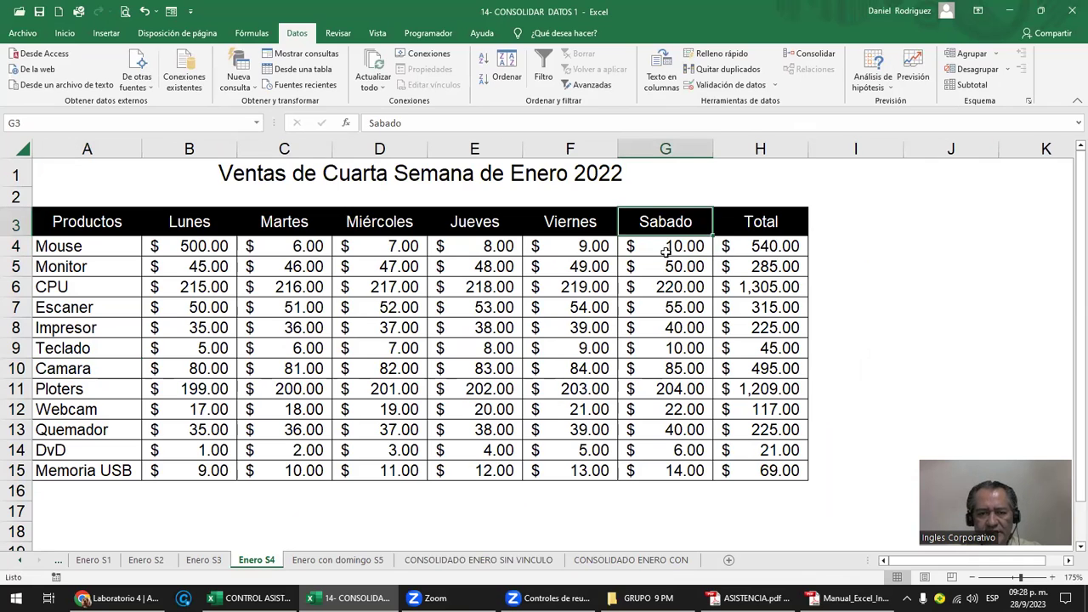
{"action": "left_click", "coordinate": [501, 560]}
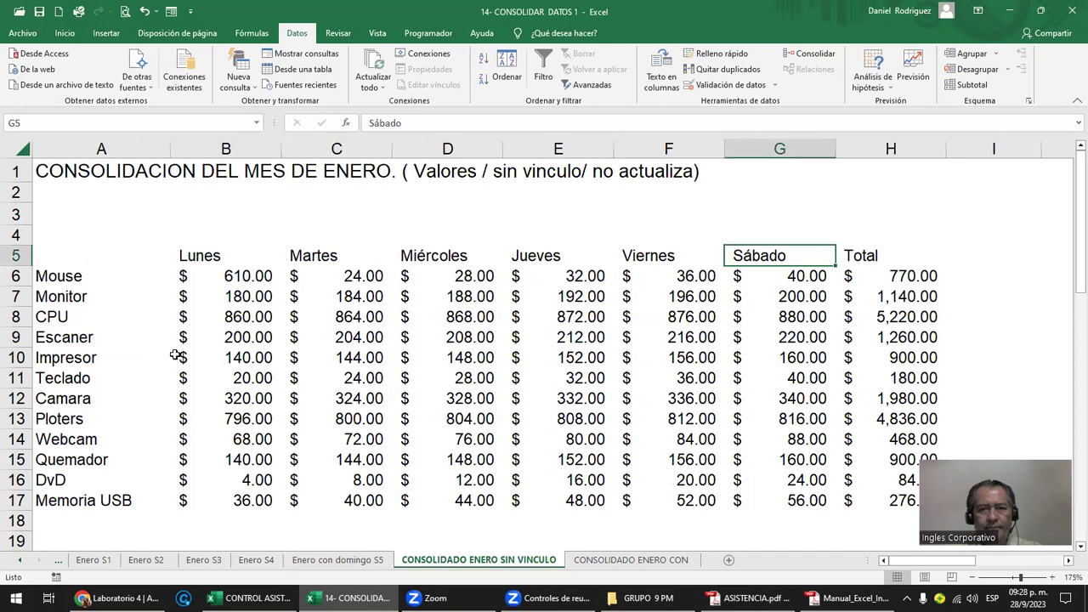
{"action": "left_click", "coordinate": [69, 260]}
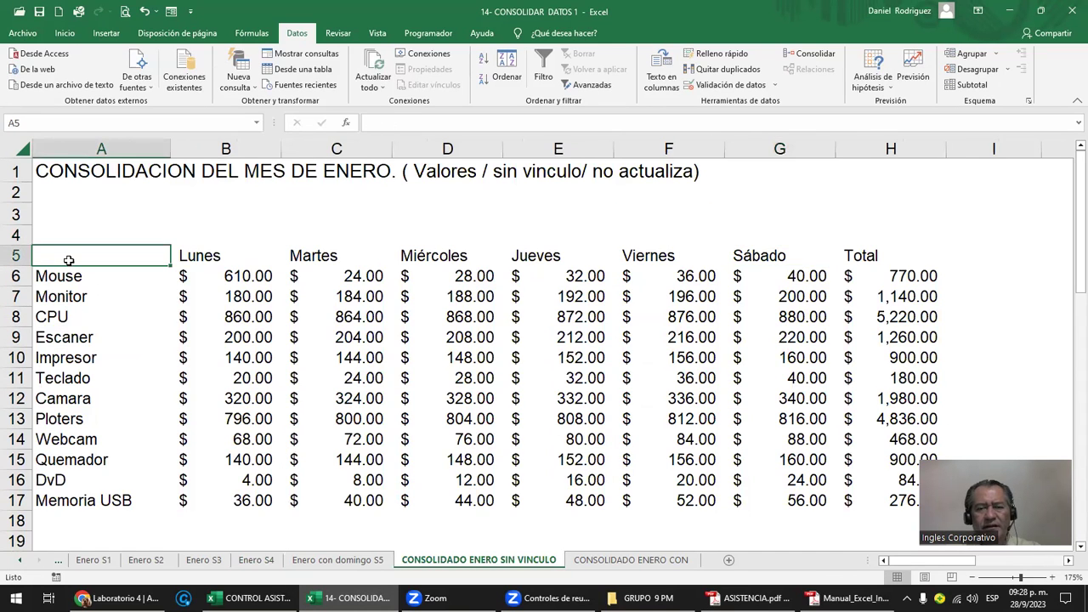
- Rerun the consolidation from A5 and compare the separate Sábado and Sabado columns
{"action": "left_click", "coordinate": [807, 54]}
{"action": "left_click", "coordinate": [650, 357]}
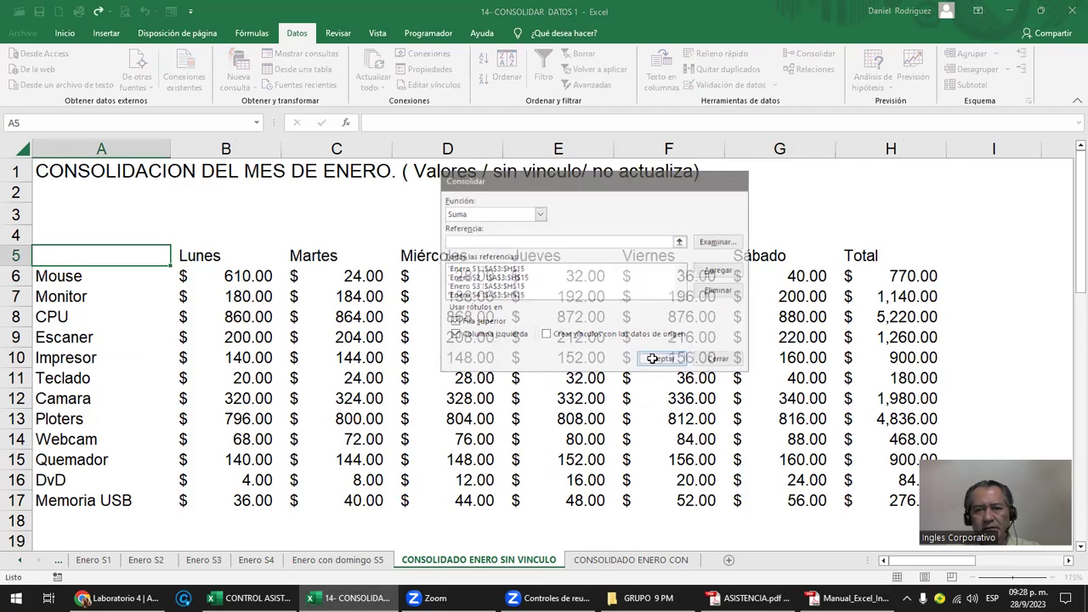
{"action": "left_click", "coordinate": [777, 148]}
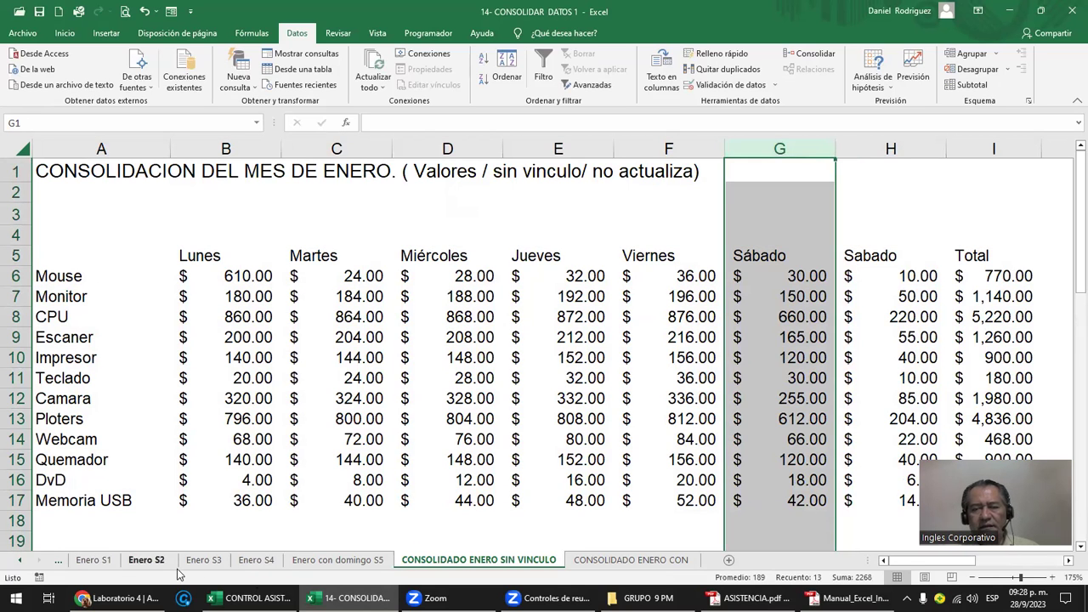
{"action": "left_click", "coordinate": [905, 260]}
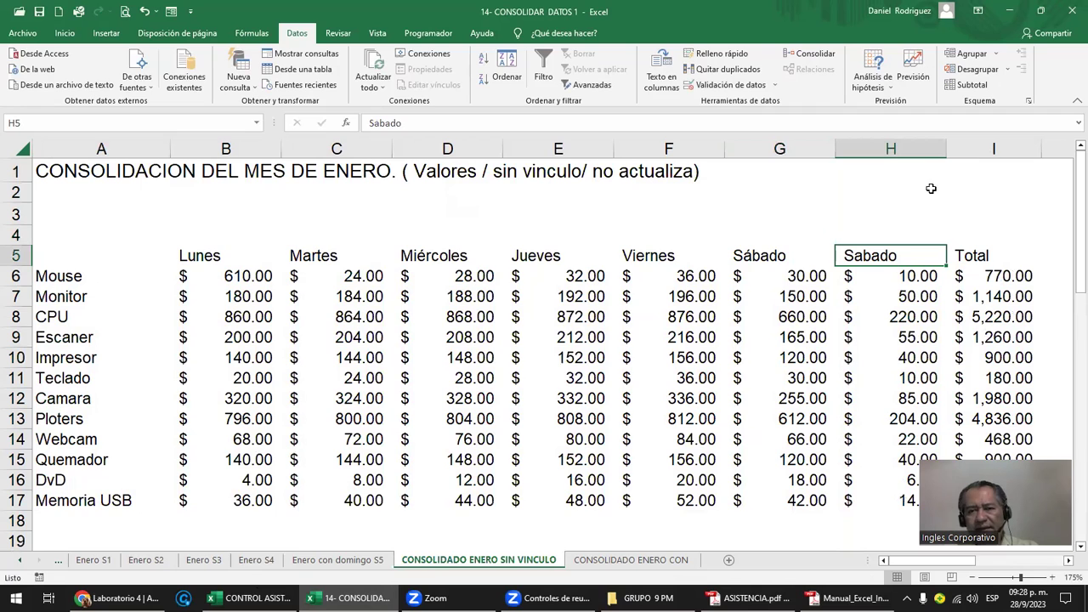
{"action": "left_click", "coordinate": [762, 257]}
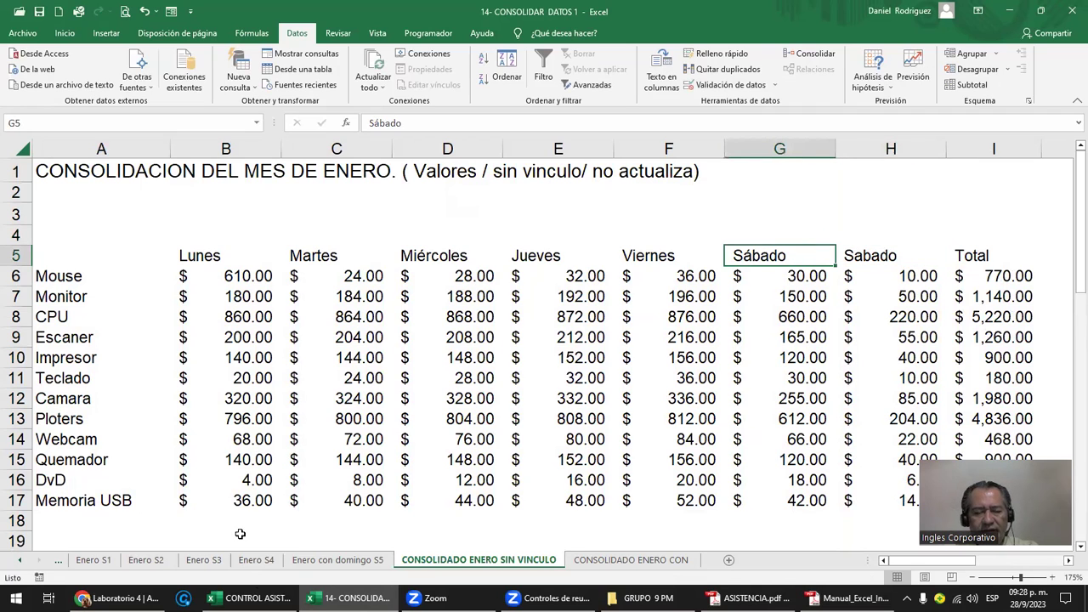
- Group the Enero S1–S4 weekly sheets, then ungroup them so Enero S4 shows alone
{"action": "left_click", "coordinate": [95, 562]}
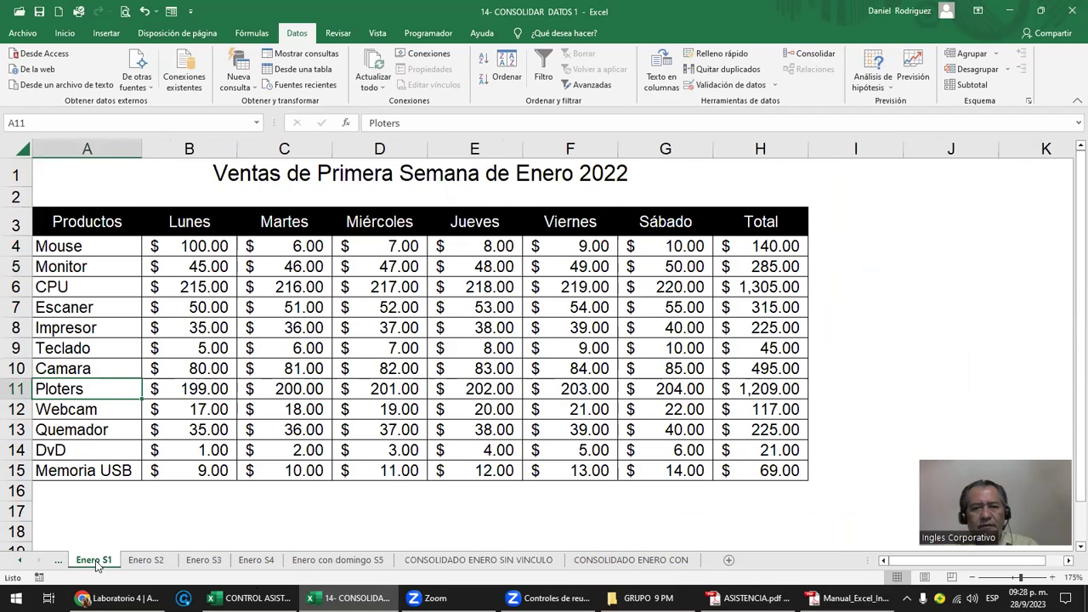
{"action": "left_click", "coordinate": [146, 560], "text": "ctrl"}
{"action": "left_click", "coordinate": [204, 560], "text": "ctrl"}
{"action": "left_click", "coordinate": [256, 561], "text": "ctrl"}
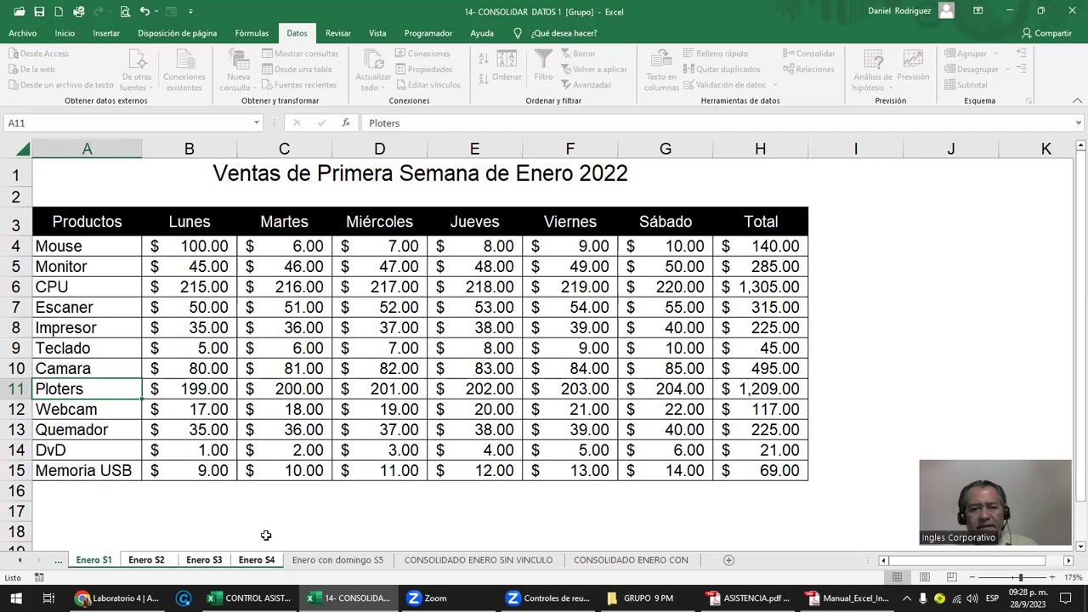
{"action": "left_click", "coordinate": [266, 533]}
{"action": "left_click", "coordinate": [338, 560]}
{"action": "left_click", "coordinate": [257, 560]}
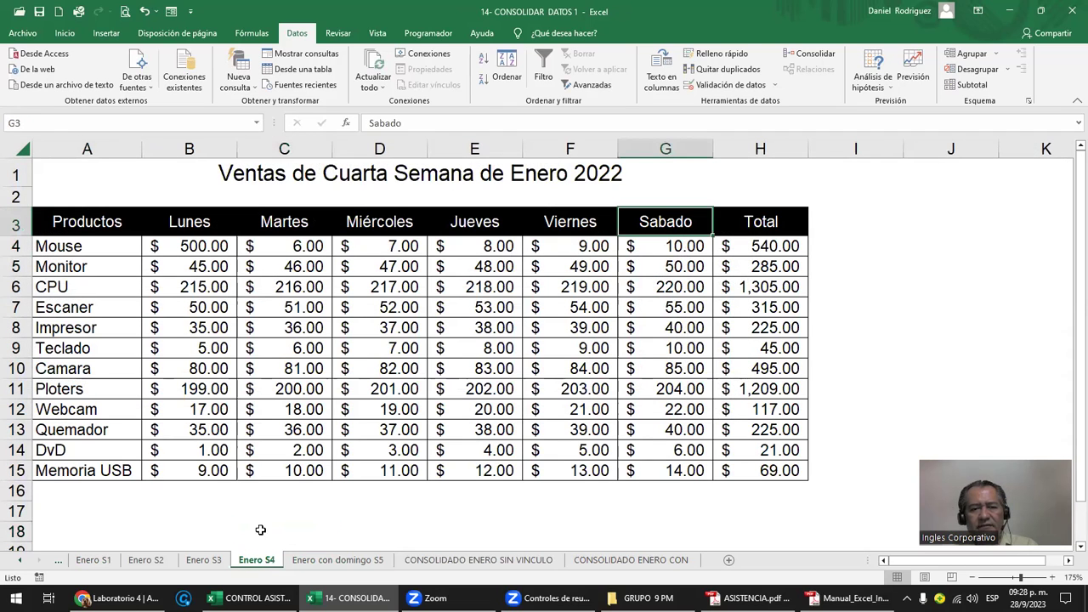
- Copy Enero S3's accented Sábado heading from G3 into Enero S4's G3, then return to the consolidation sheet
{"action": "left_click", "coordinate": [203, 561]}
{"action": "left_click", "coordinate": [773, 235]}
{"action": "key", "text": "ctrl+c"}
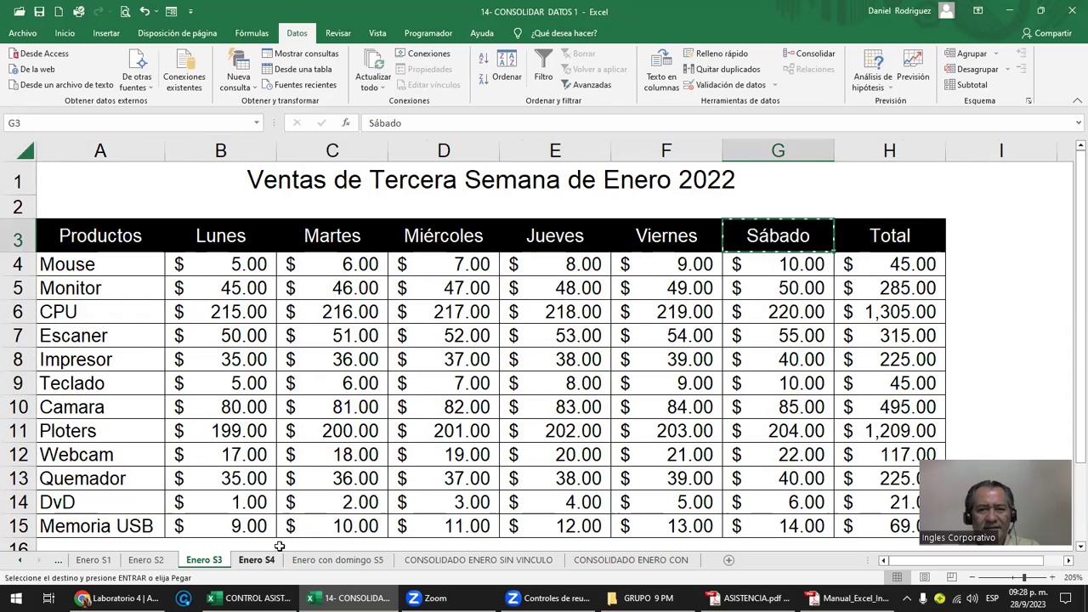
{"action": "left_click", "coordinate": [257, 560]}
{"action": "key", "text": "ctrl+v"}
{"action": "left_click", "coordinate": [889, 246]}
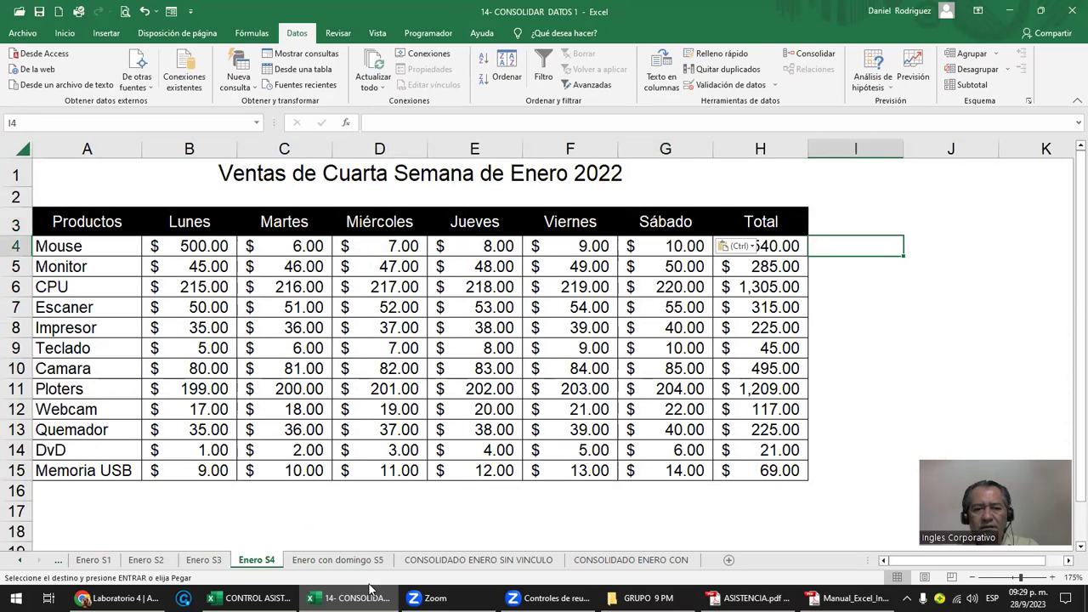
{"action": "left_click", "coordinate": [478, 560]}
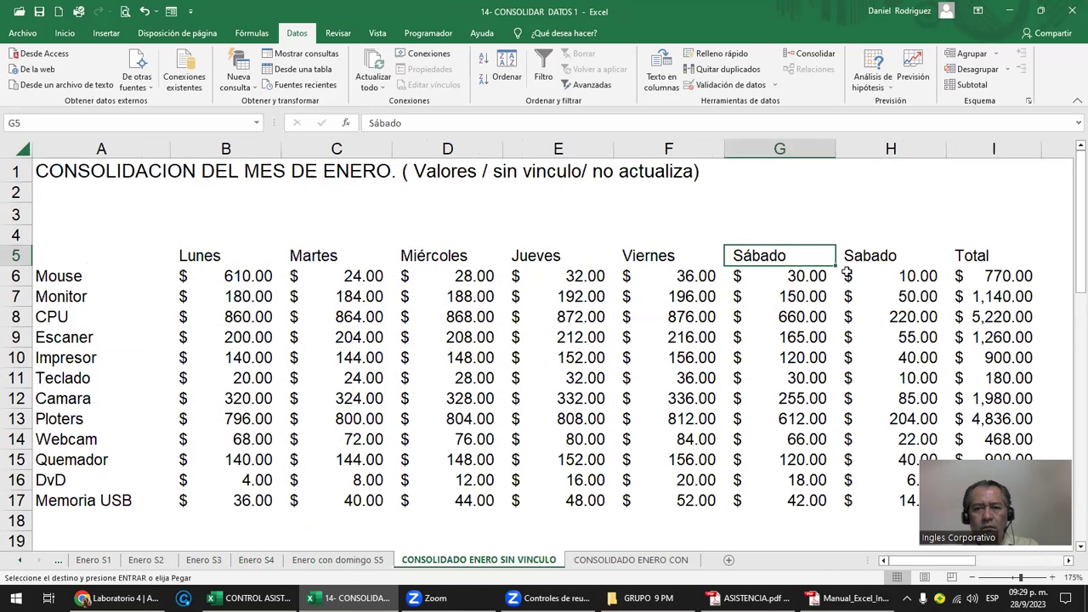
- Rerun the consolidation from A5 so Sábado is one column (CPU 880.00) and Total moves to H
{"action": "left_click", "coordinate": [61, 259]}
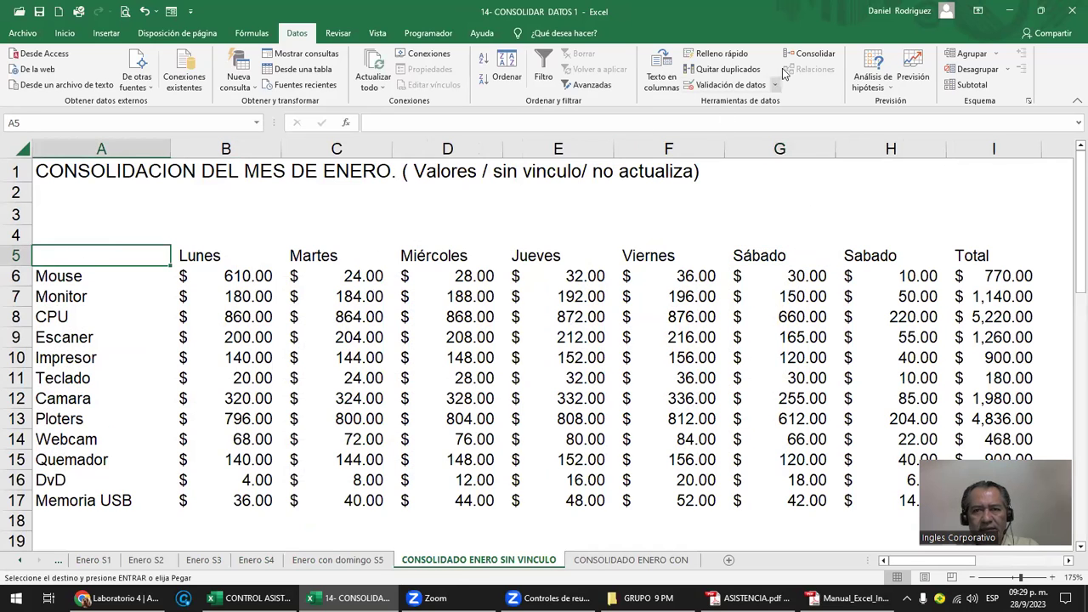
{"action": "left_click", "coordinate": [807, 54]}
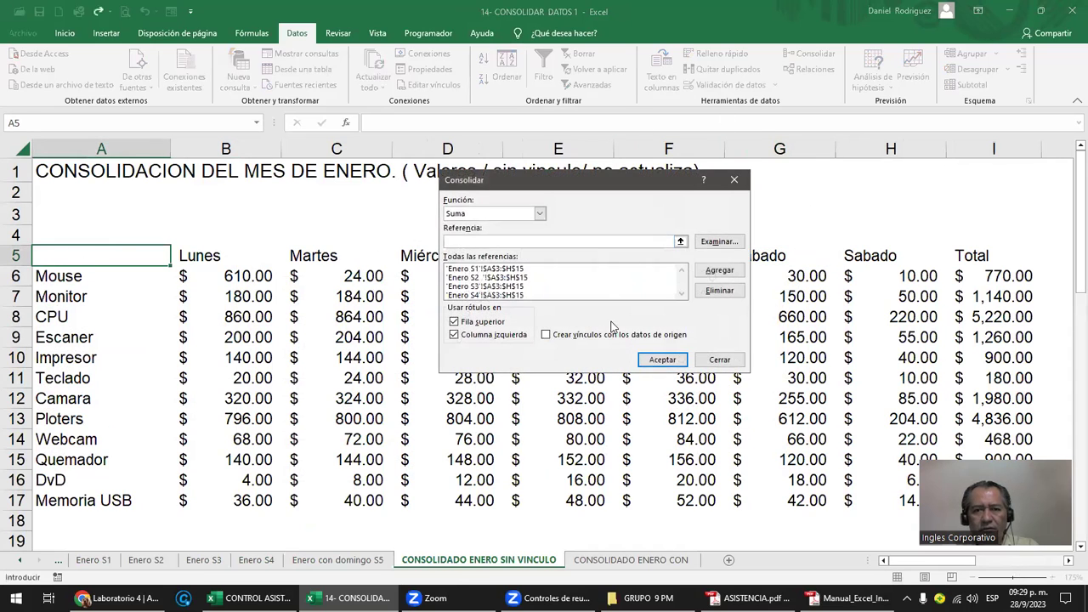
{"action": "left_click", "coordinate": [645, 357]}
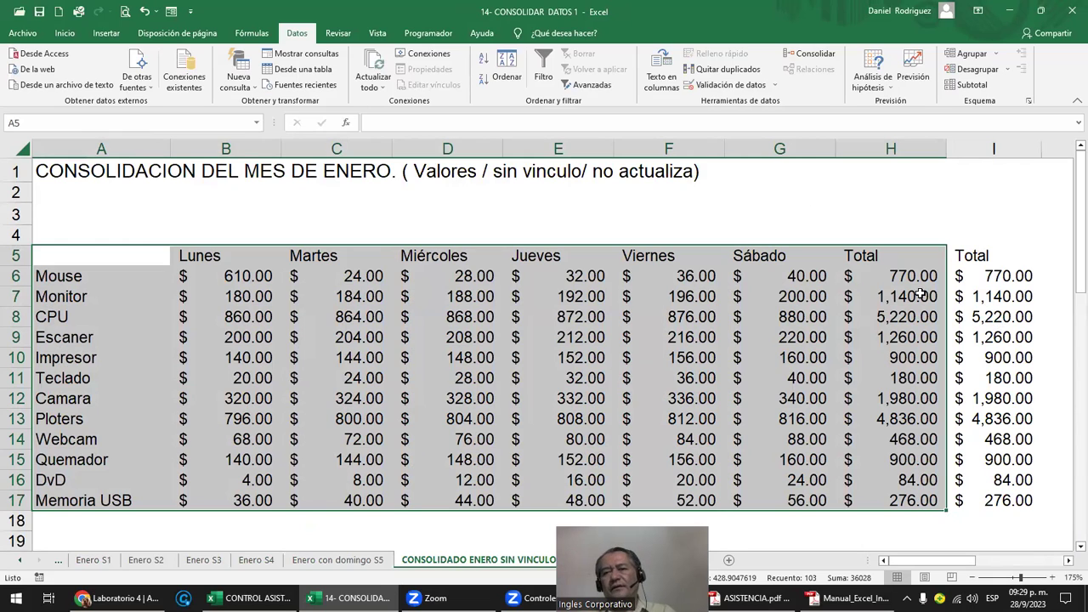
- Delete the duplicate Total column I, then check the Sábado heading and Mouse total of 770.00
{"action": "left_click", "coordinate": [996, 148]}
{"action": "right_click", "coordinate": [994, 148]}
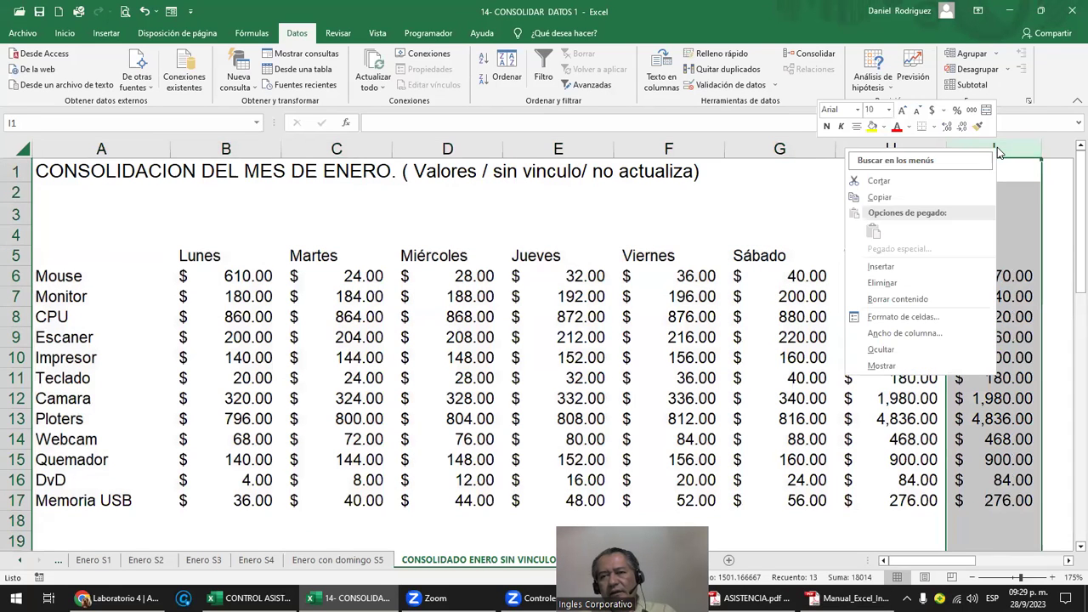
{"action": "left_click", "coordinate": [947, 282]}
{"action": "left_click", "coordinate": [780, 253]}
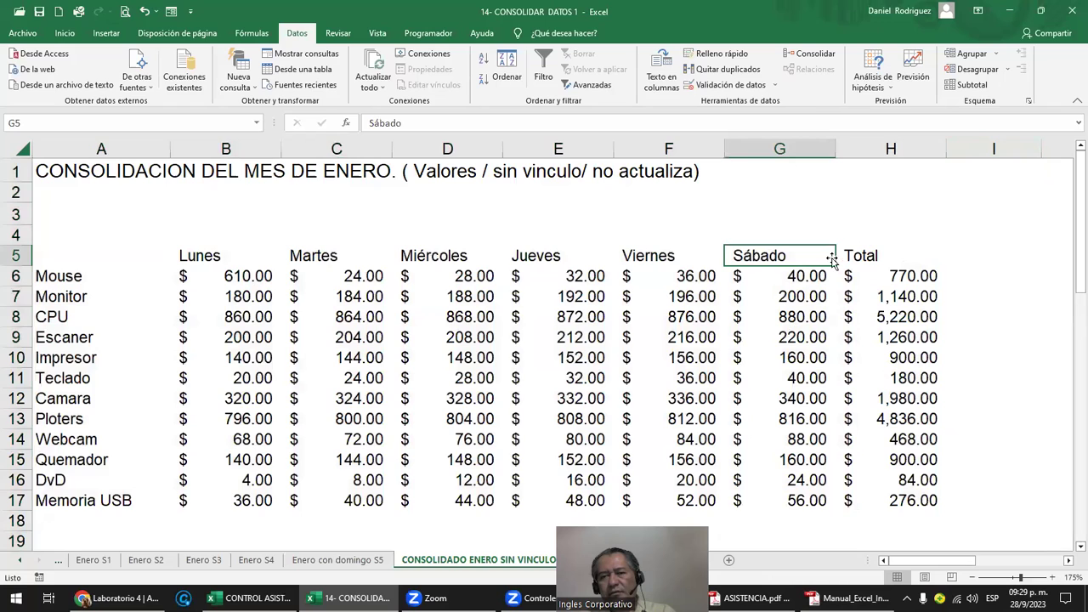
{"action": "left_click", "coordinate": [891, 277]}
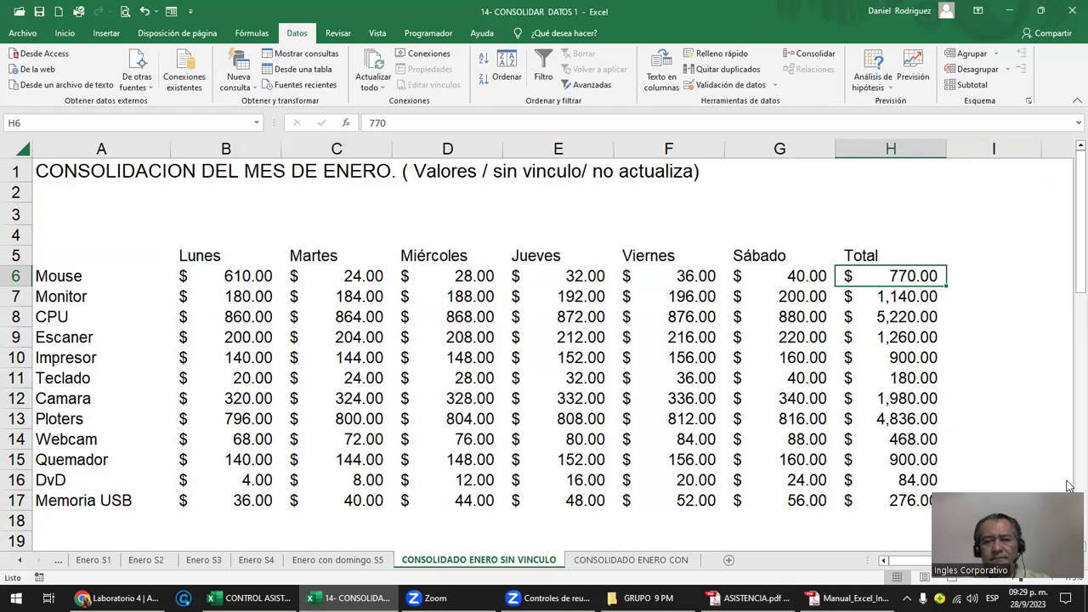
{"action": "left_click", "coordinate": [695, 260]}
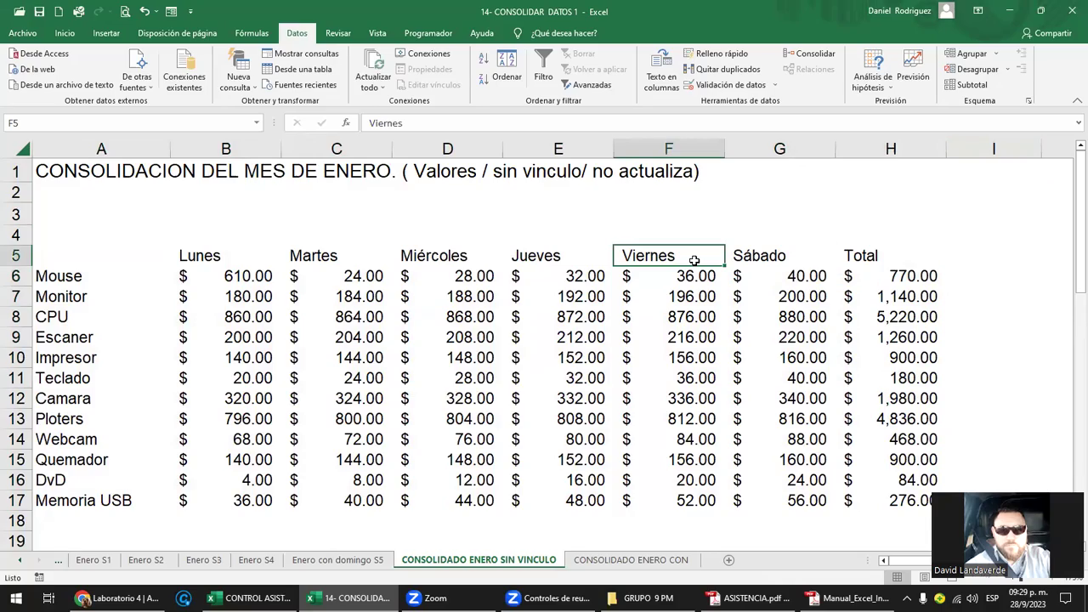
{"action": "scroll", "coordinate": [695, 260], "scroll_direction": "down", "scroll_amount": 1}
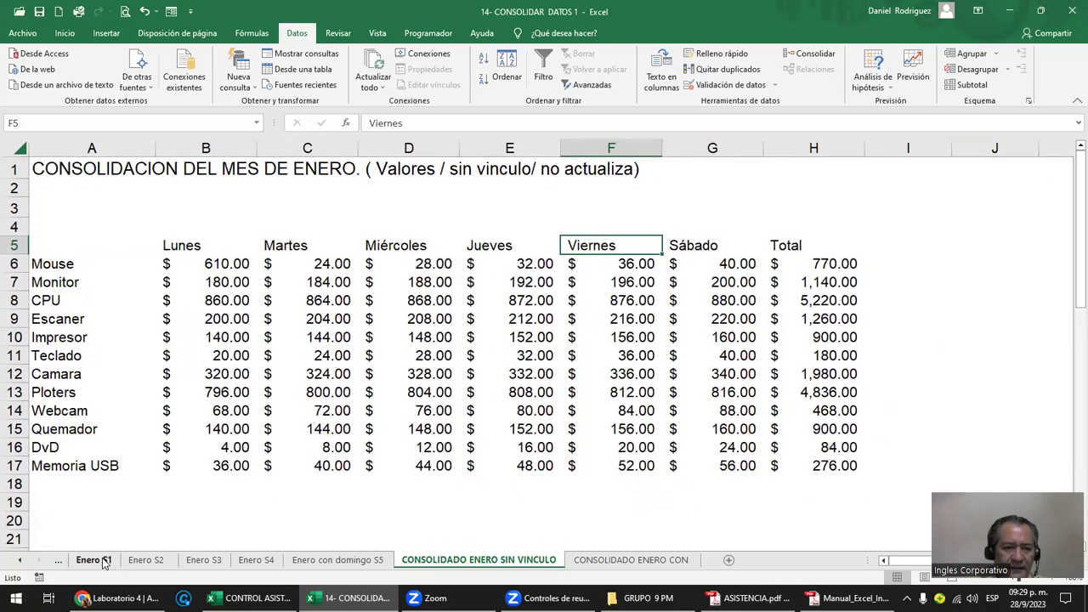
- Look through Enero S1 to S4, then open Enero con domingo S5 with its 30.00 Domingo values
{"action": "left_click", "coordinate": [93, 560]}
{"action": "left_click", "coordinate": [146, 561]}
{"action": "left_click", "coordinate": [203, 560]}
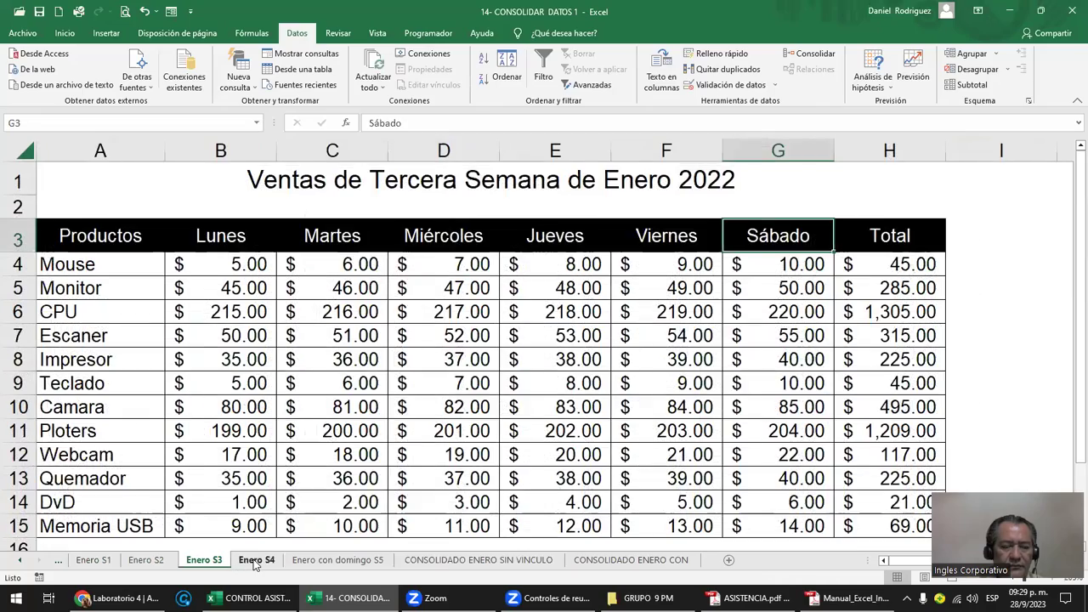
{"action": "left_click", "coordinate": [255, 560]}
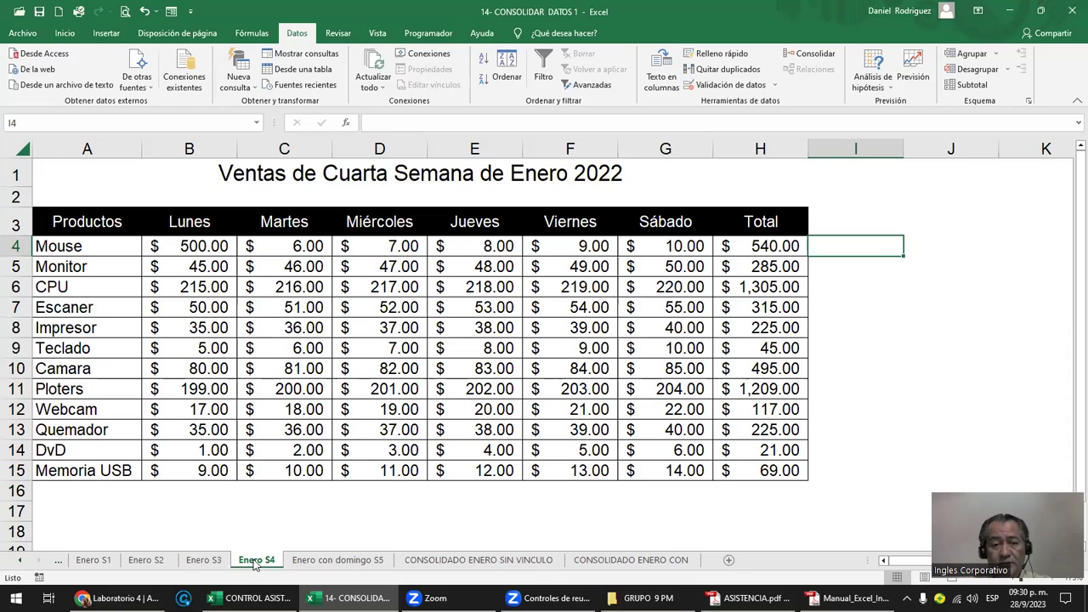
{"action": "left_click", "coordinate": [350, 563]}
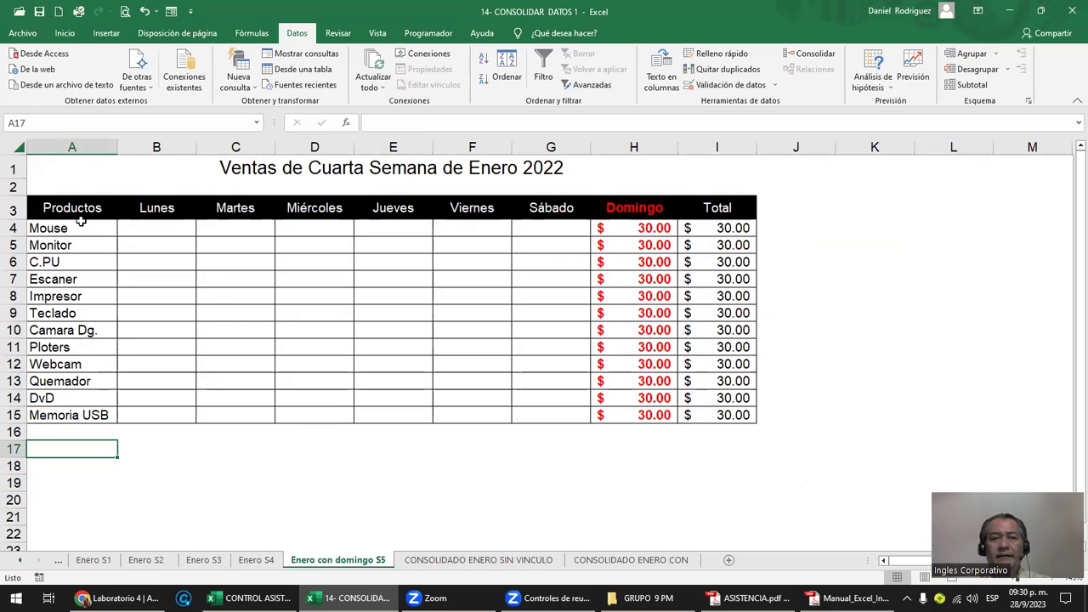
- Change the A1 title from Cuarta to 'Ventas de Quinta Semana de Enero 2022'
{"action": "left_click", "coordinate": [286, 176]}
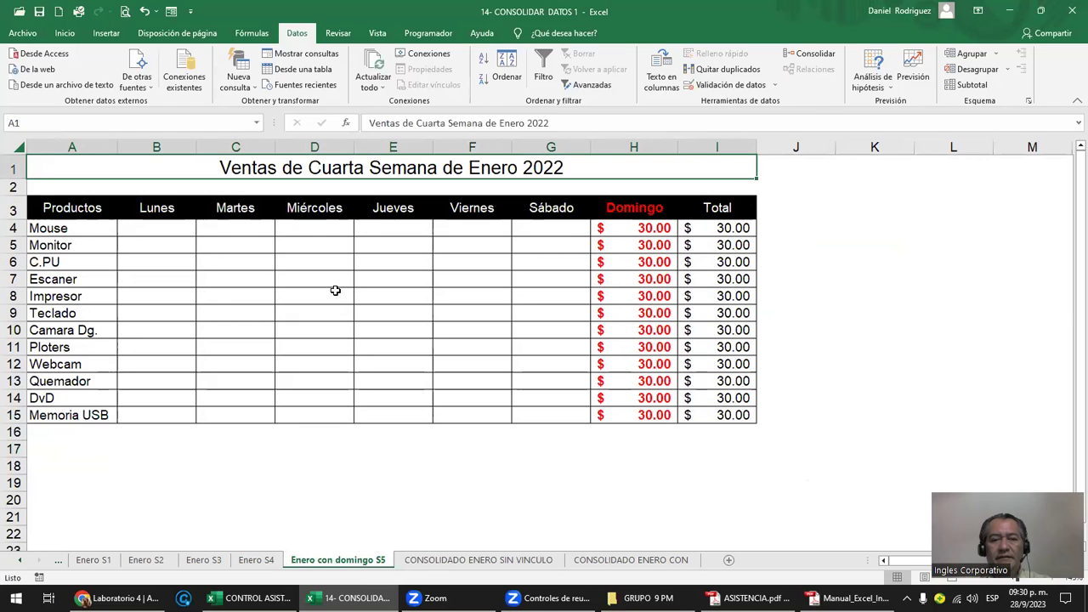
{"action": "key", "text": "F2"}
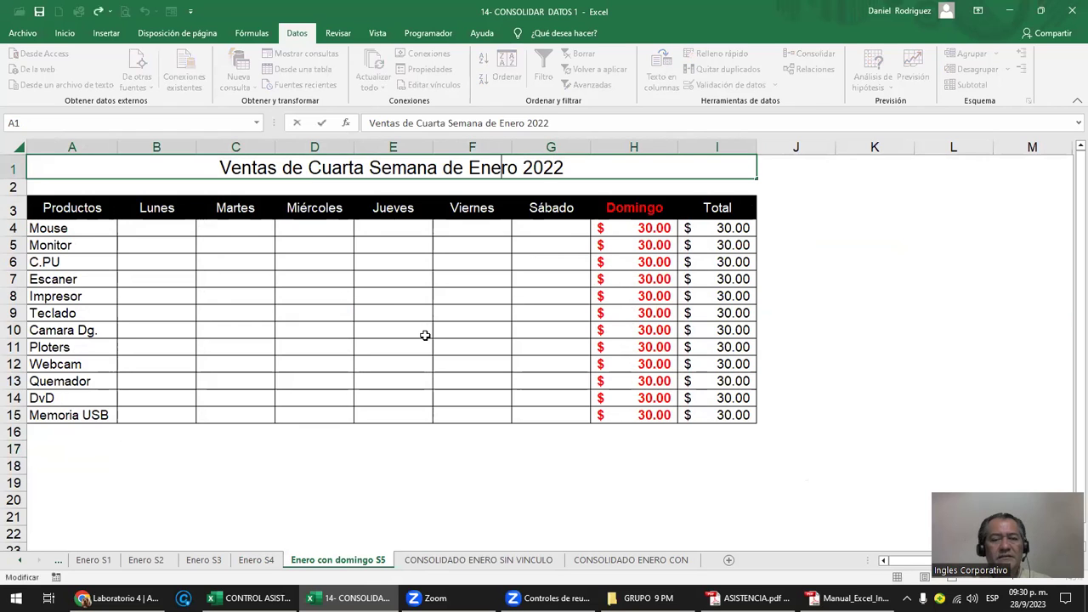
{"action": "type", "text": "quinta"}
{"action": "key", "text": "BackSpace"}
{"action": "key", "text": "BackSpace"}
{"action": "key", "text": "BackSpace"}
{"action": "key", "text": "BackSpace"}
{"action": "key", "text": "BackSpace"}
{"action": "key", "text": "BackSpace"}
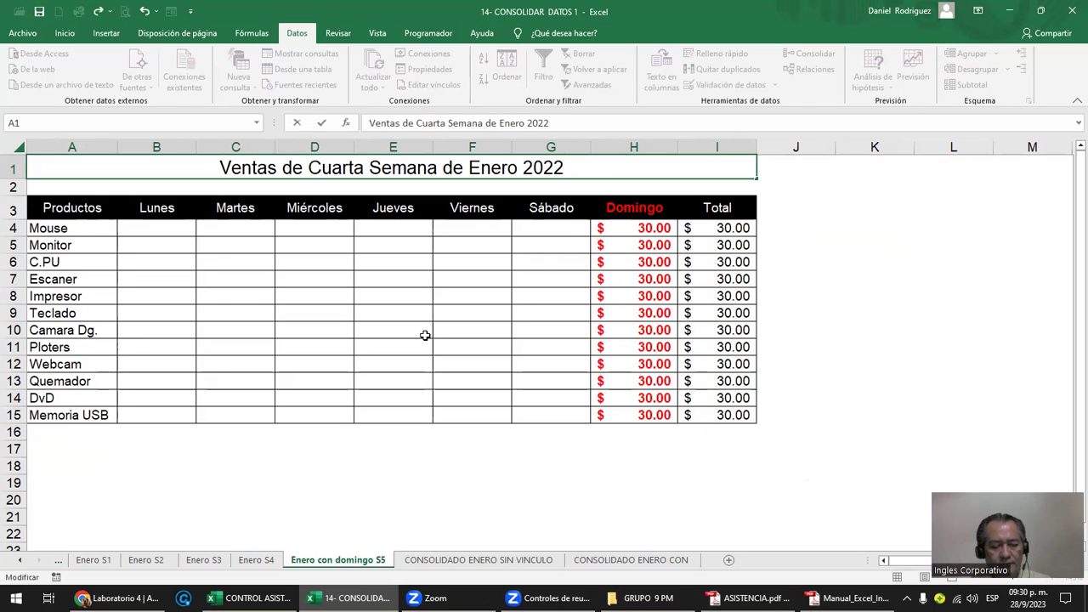
{"action": "type", "text": "Quinta"}
{"action": "key", "text": "Delete"}
{"action": "key", "text": "Delete"}
{"action": "key", "text": "Delete"}
{"action": "key", "text": "Delete"}
{"action": "key", "text": "Delete"}
{"action": "key", "text": "Delete"}
{"action": "key", "text": "Return"}
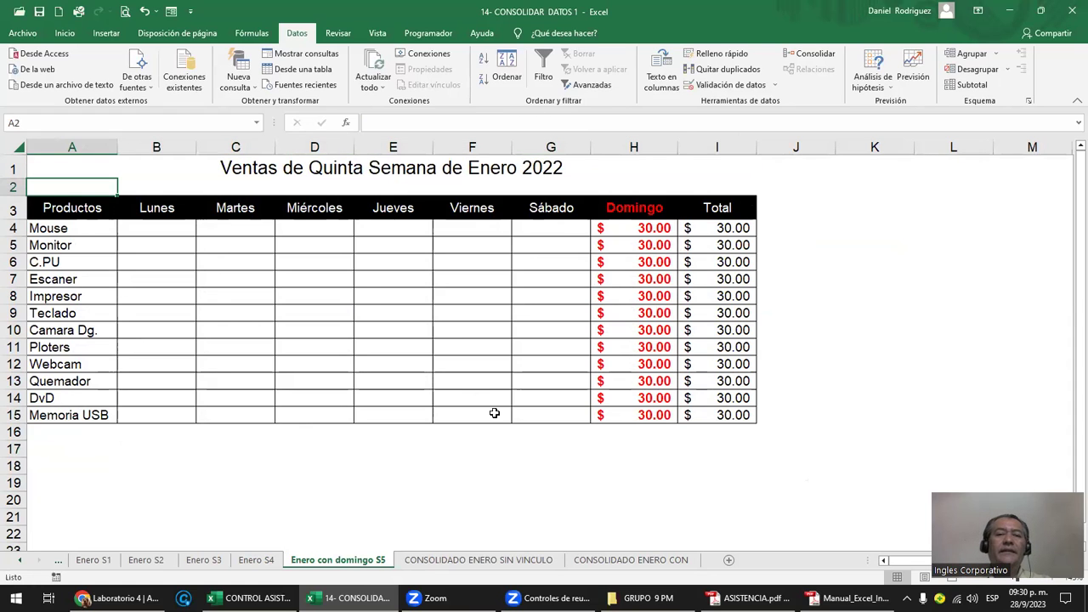
- Compare the S5 Domingo column with the consolidation sheet's columns, ending on CONSOLIDADO ENERO SIN VINCULO
{"action": "left_click", "coordinate": [558, 209]}
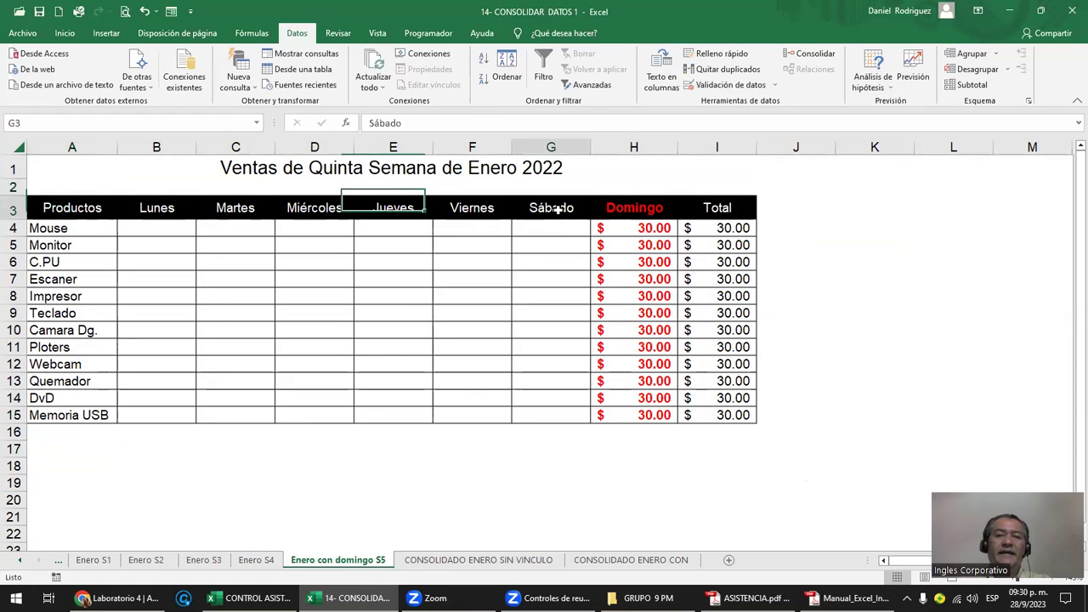
{"action": "left_click", "coordinate": [658, 147]}
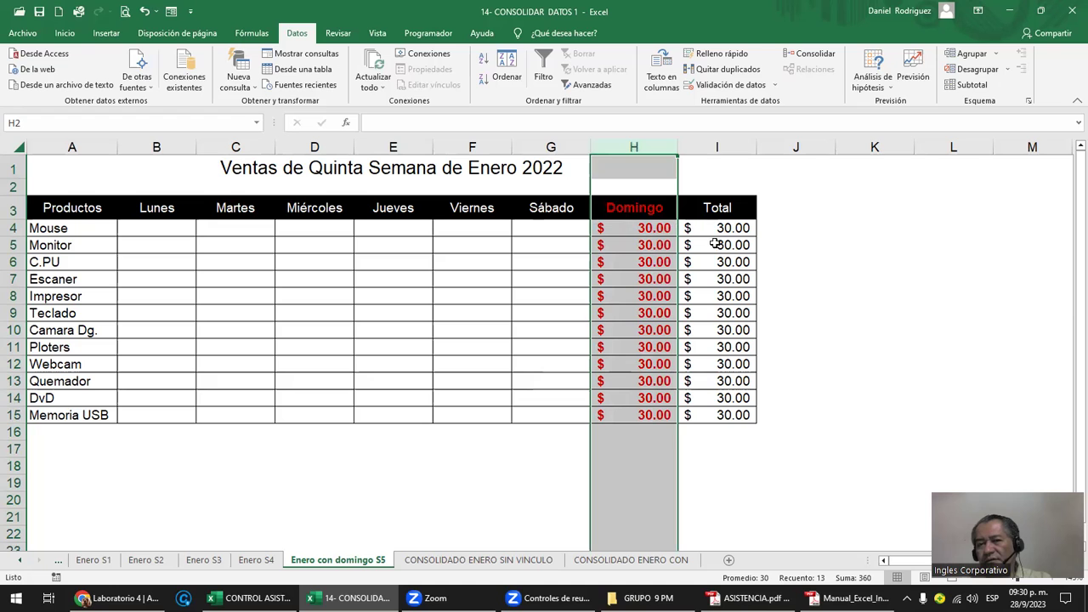
{"action": "left_click", "coordinate": [166, 253]}
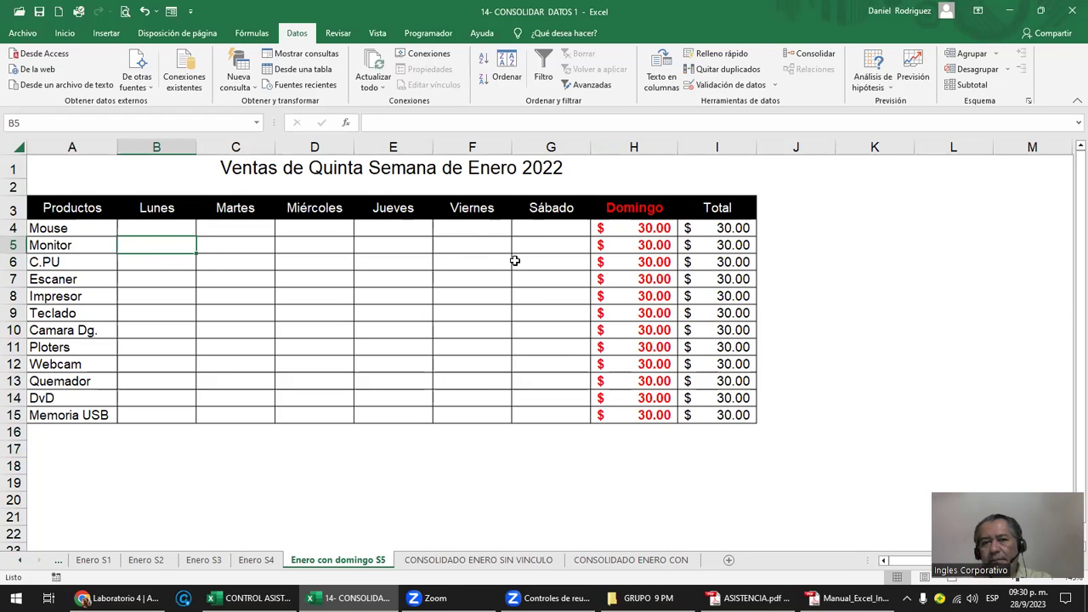
{"action": "left_click", "coordinate": [495, 563]}
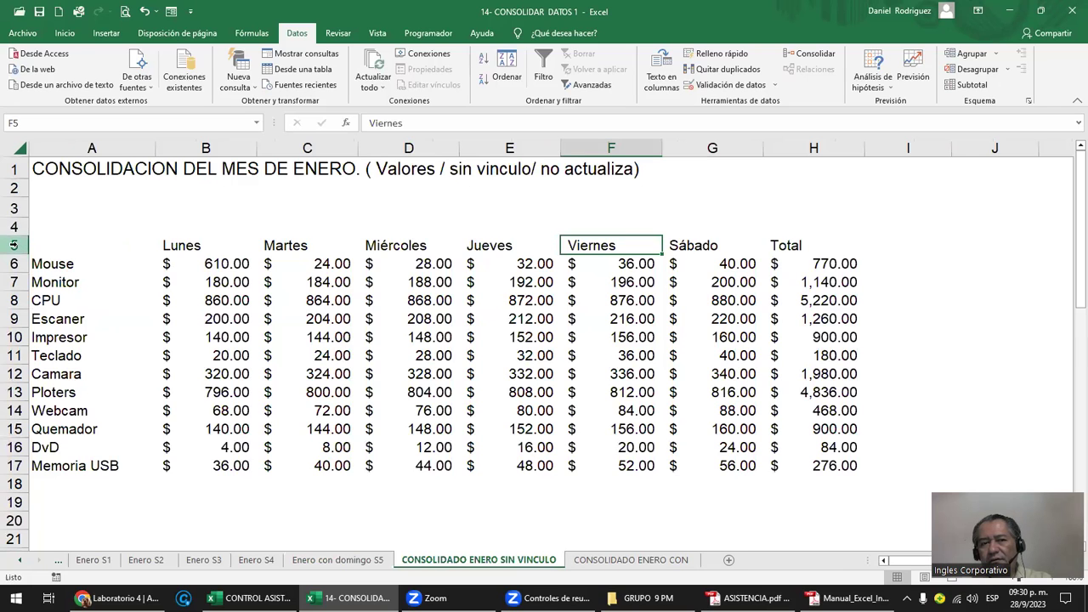
{"action": "left_click", "coordinate": [812, 148]}
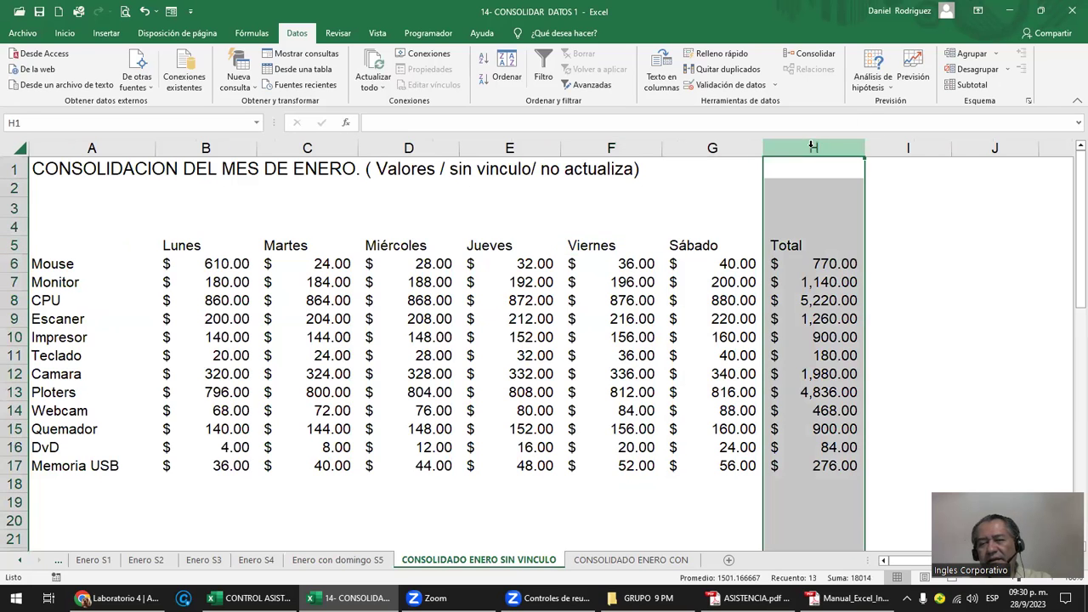
{"action": "left_click", "coordinate": [67, 244]}
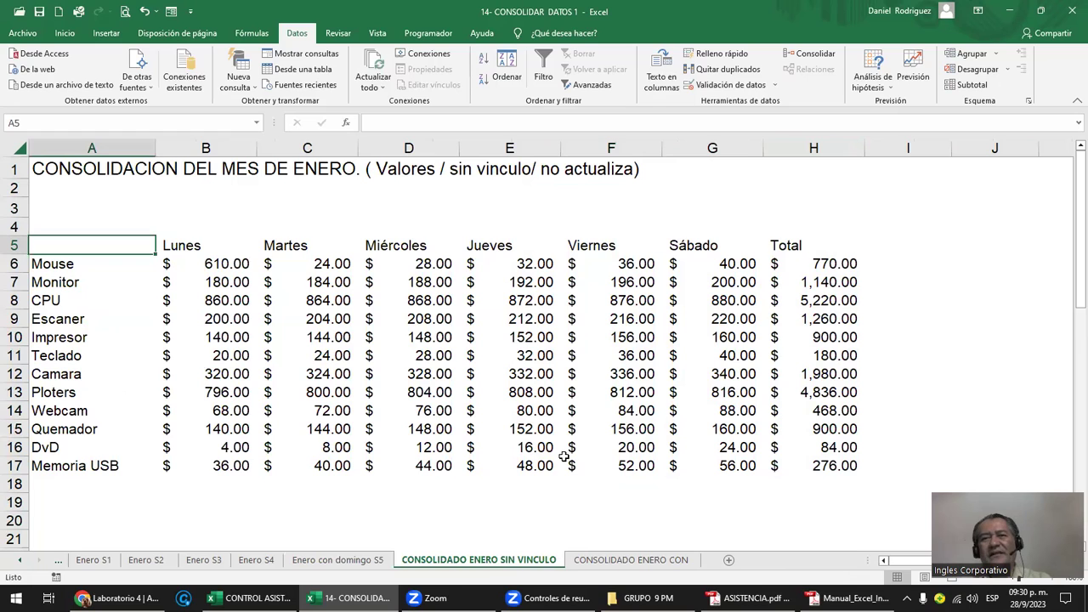
{"action": "left_click", "coordinate": [327, 561]}
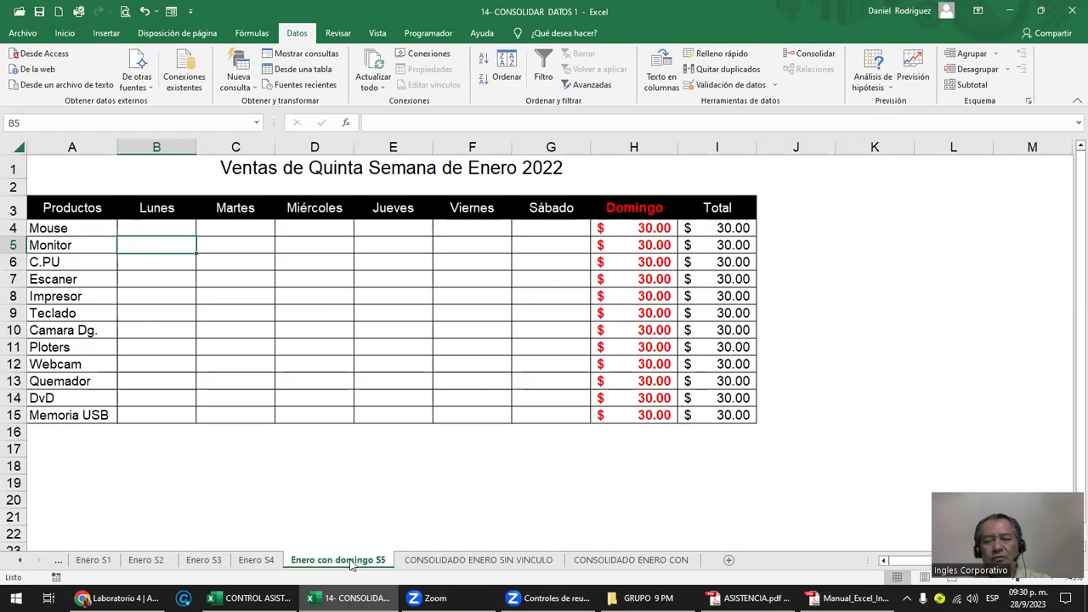
{"action": "left_click", "coordinate": [461, 563]}
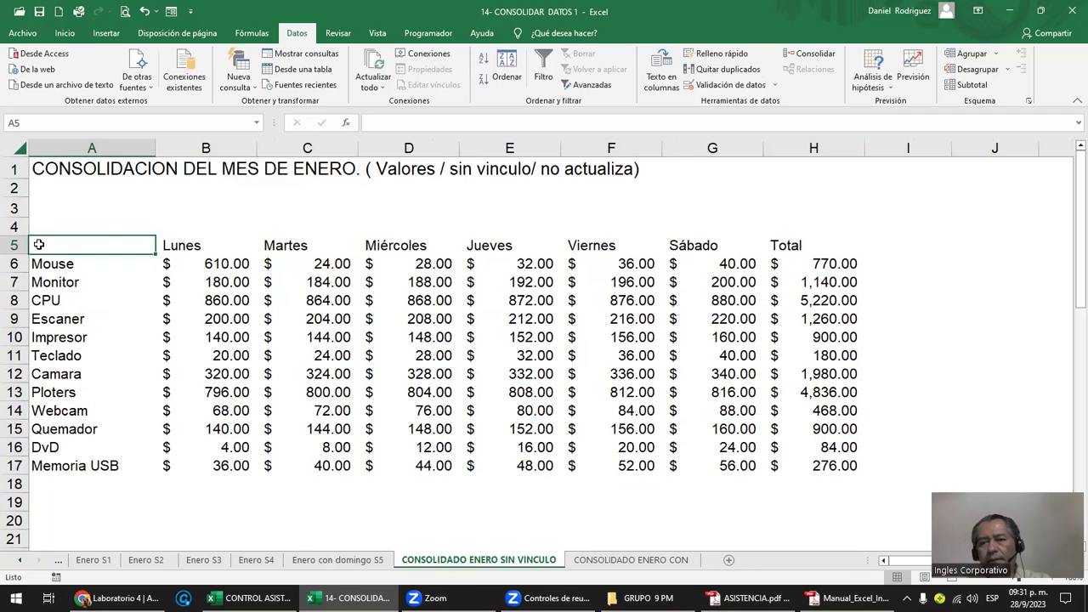
- Add 'Enero con domingo S5'!$A$3:$I$15 as a consolidation reference and rerun the consolidation
{"action": "left_click", "coordinate": [809, 53]}
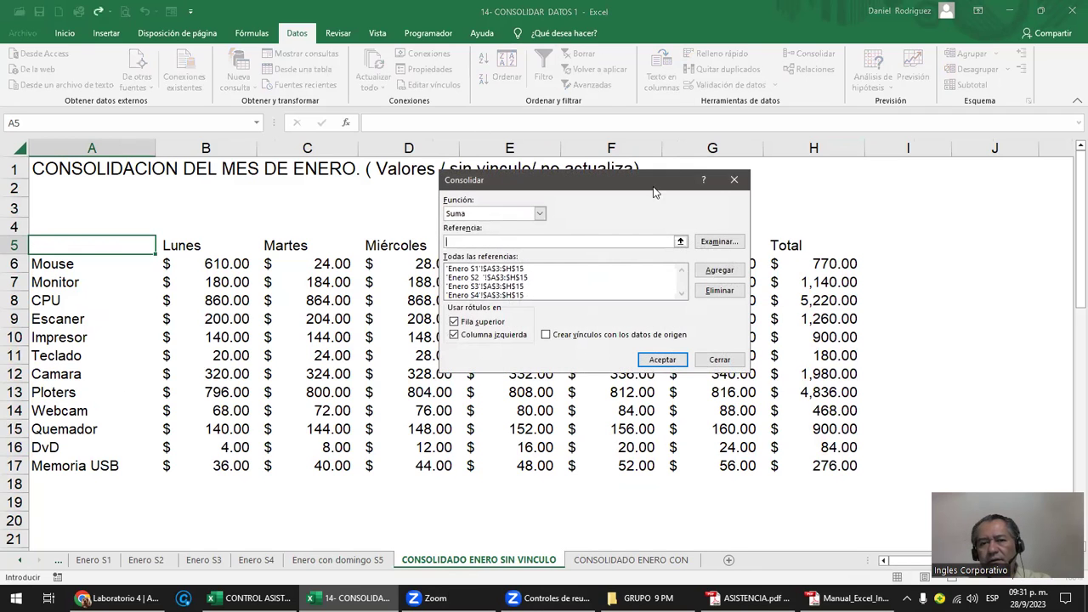
{"action": "left_click", "coordinate": [497, 243]}
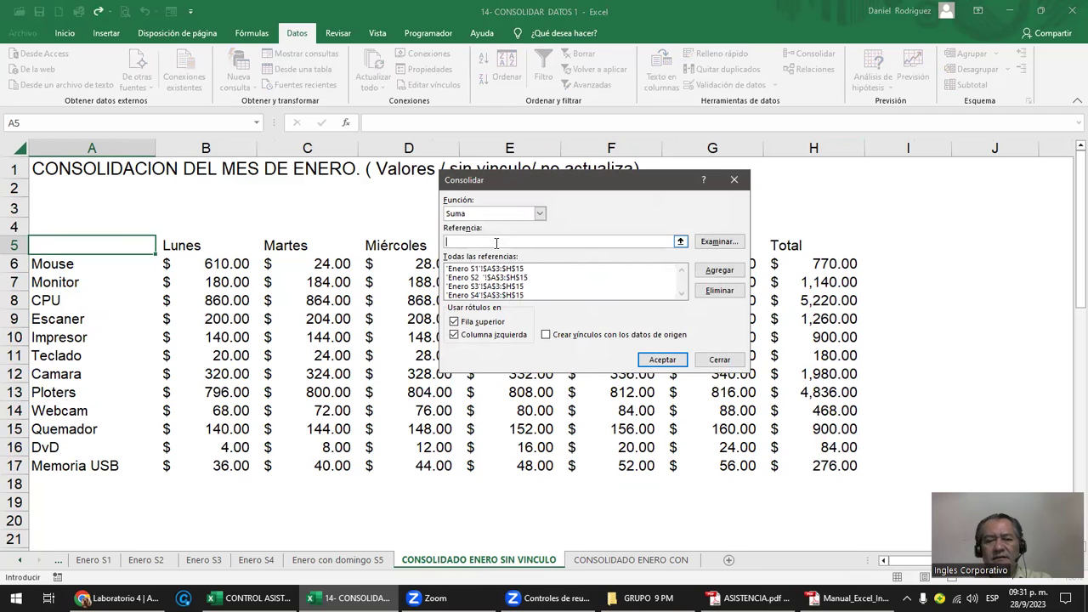
{"action": "left_click", "coordinate": [337, 559]}
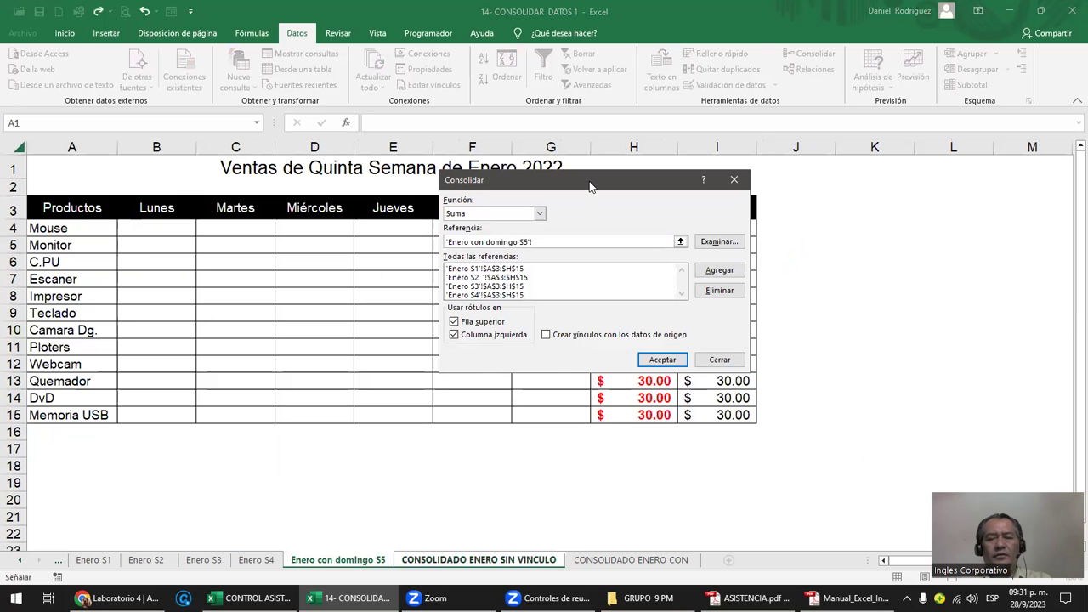
{"action": "left_click_drag", "start_coordinate": [590, 180], "coordinate": [898, 216]}
{"action": "mouse_move", "coordinate": [72, 209]}
{"action": "left_mouse_down"}
{"action": "mouse_move", "coordinate": [576, 277]}
{"action": "mouse_move", "coordinate": [718, 416]}
{"action": "left_mouse_up"}
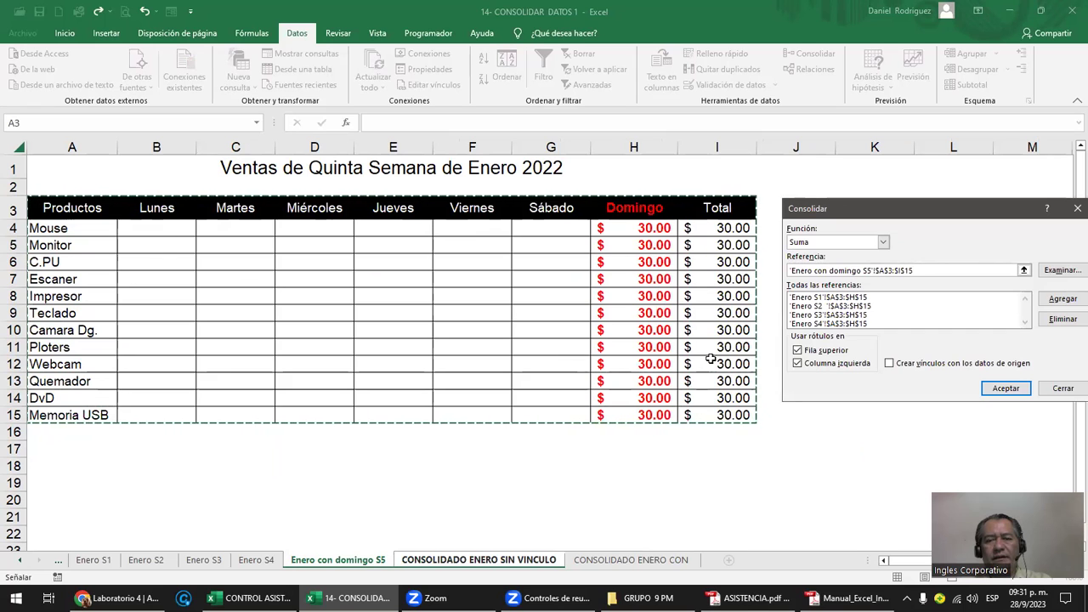
{"action": "left_click_drag", "start_coordinate": [644, 213], "coordinate": [647, 412]}
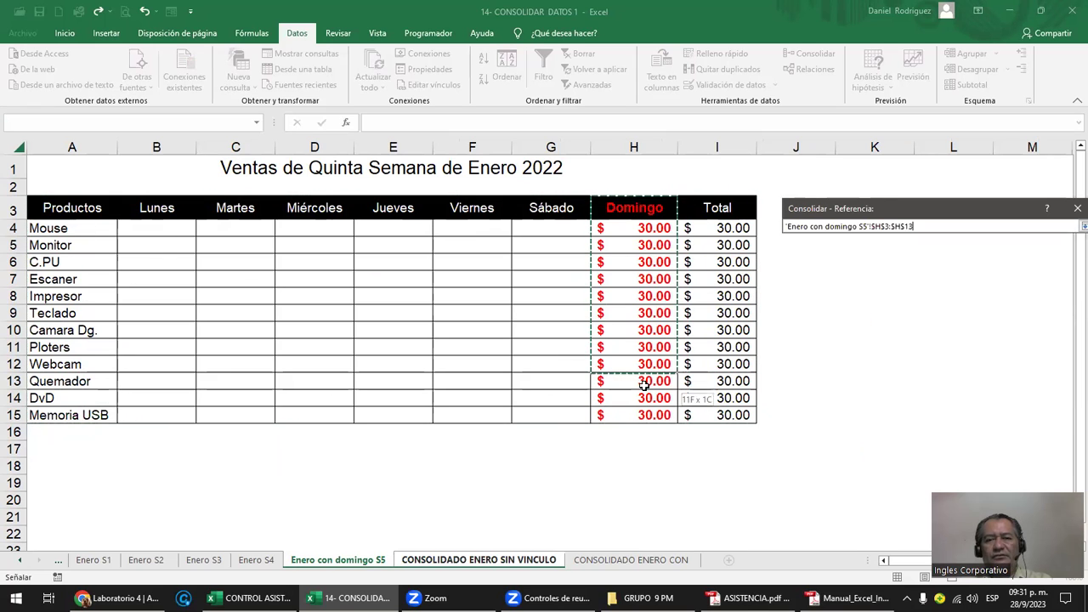
{"action": "left_click", "coordinate": [53, 207]}
{"action": "left_click_drag", "start_coordinate": [53, 207], "coordinate": [723, 414]}
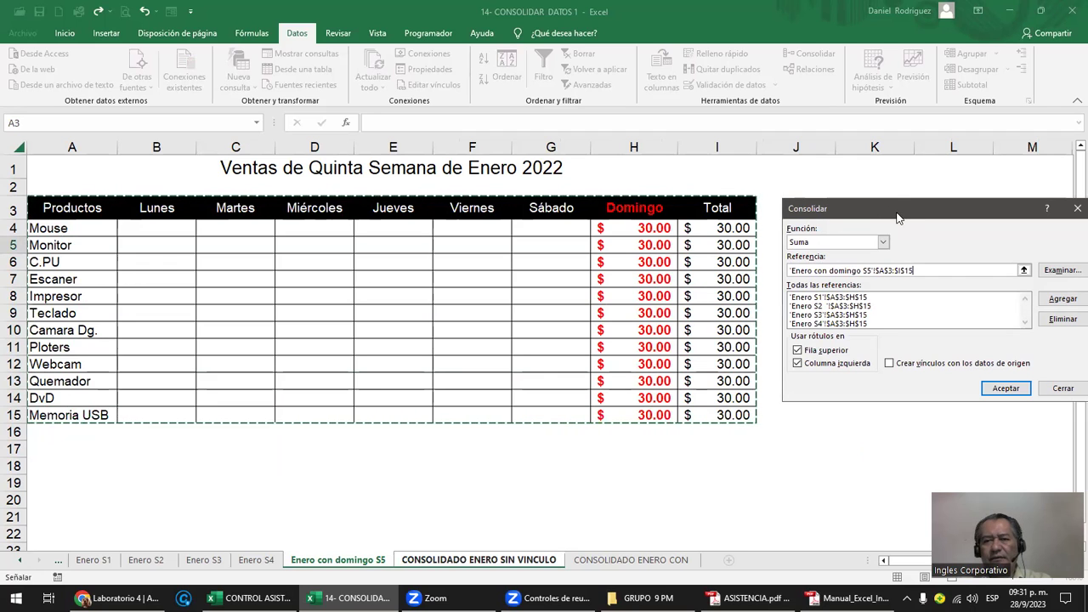
{"action": "left_click_drag", "start_coordinate": [898, 219], "coordinate": [703, 195]}
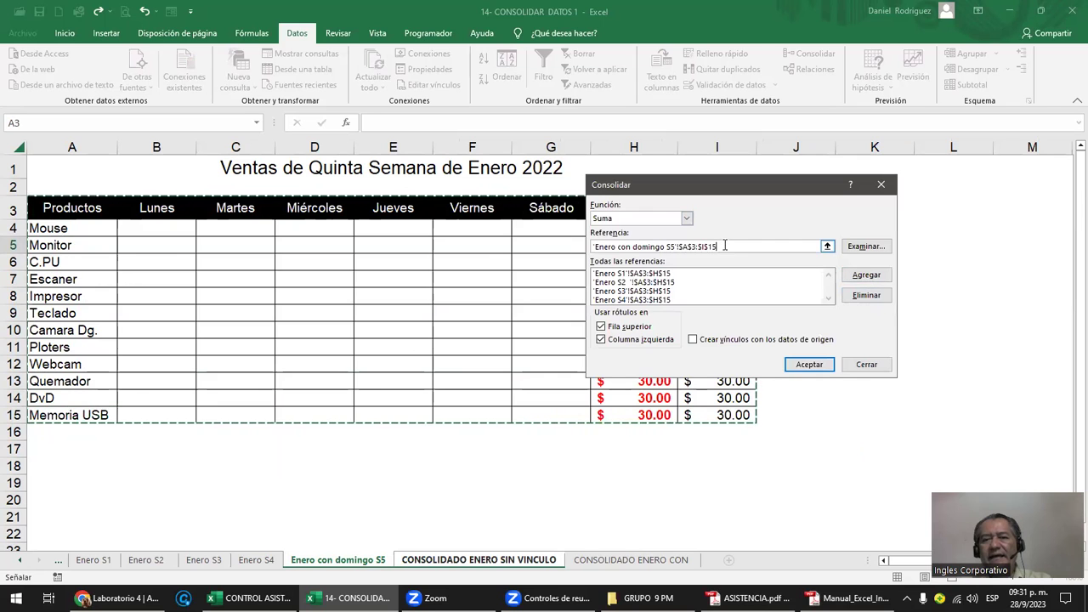
{"action": "left_click", "coordinate": [867, 276]}
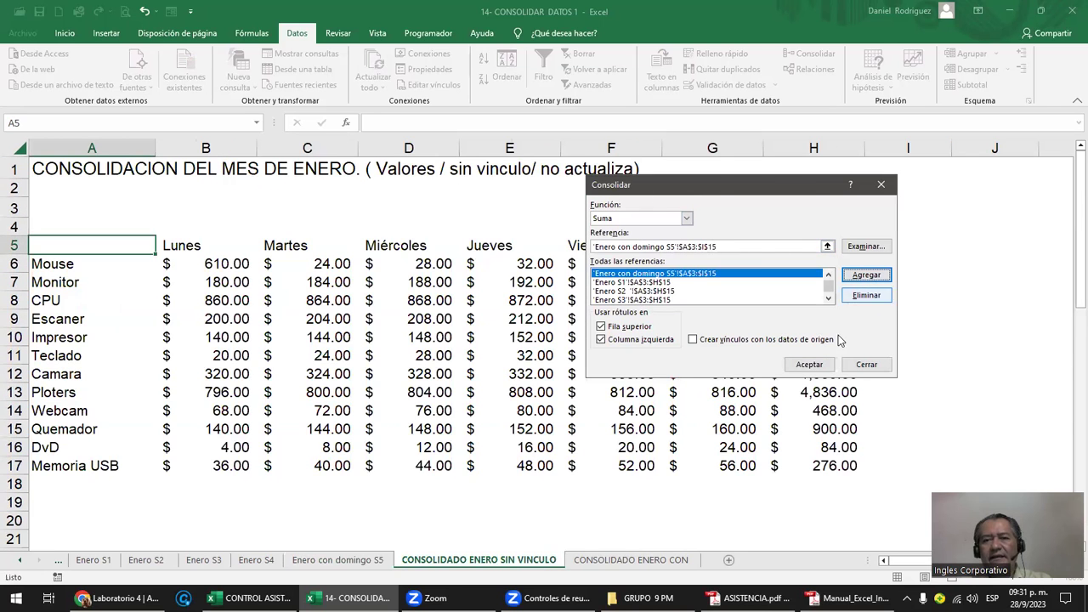
{"action": "left_click", "coordinate": [807, 364]}
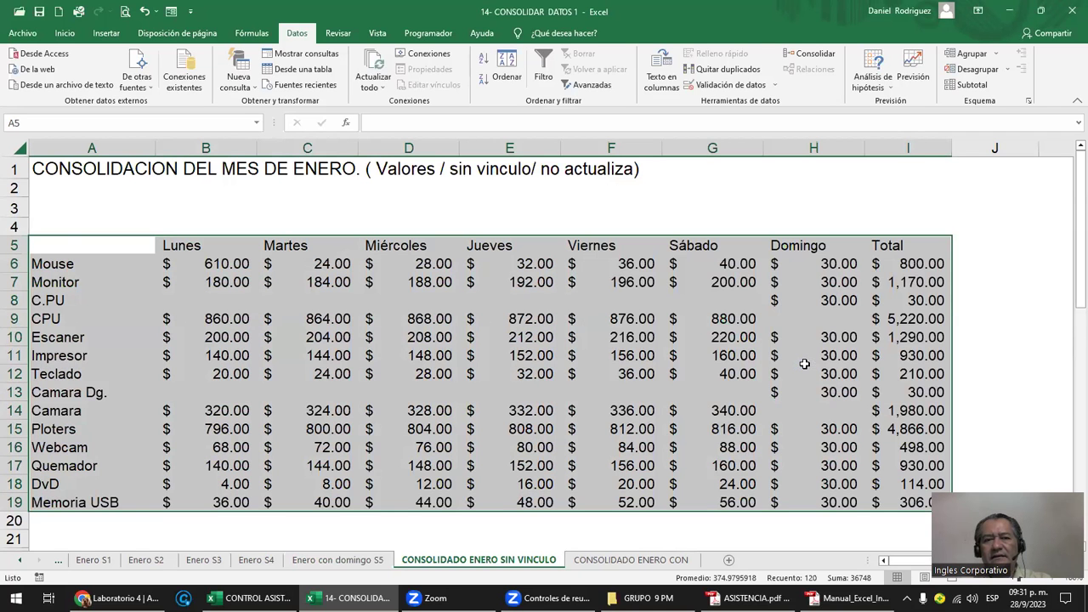
- Highlight the mismatched C.PU and Camara Dg. rows, then check the Enero con domingo S5 sheet
{"action": "left_click", "coordinate": [13, 300]}
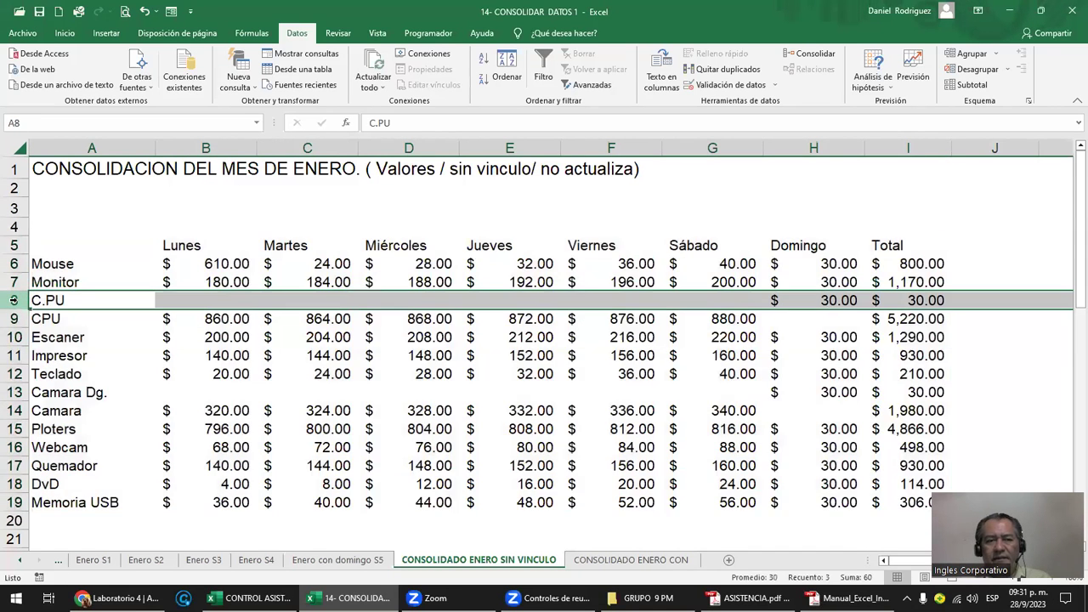
{"action": "left_click", "coordinate": [14, 391], "text": "ctrl"}
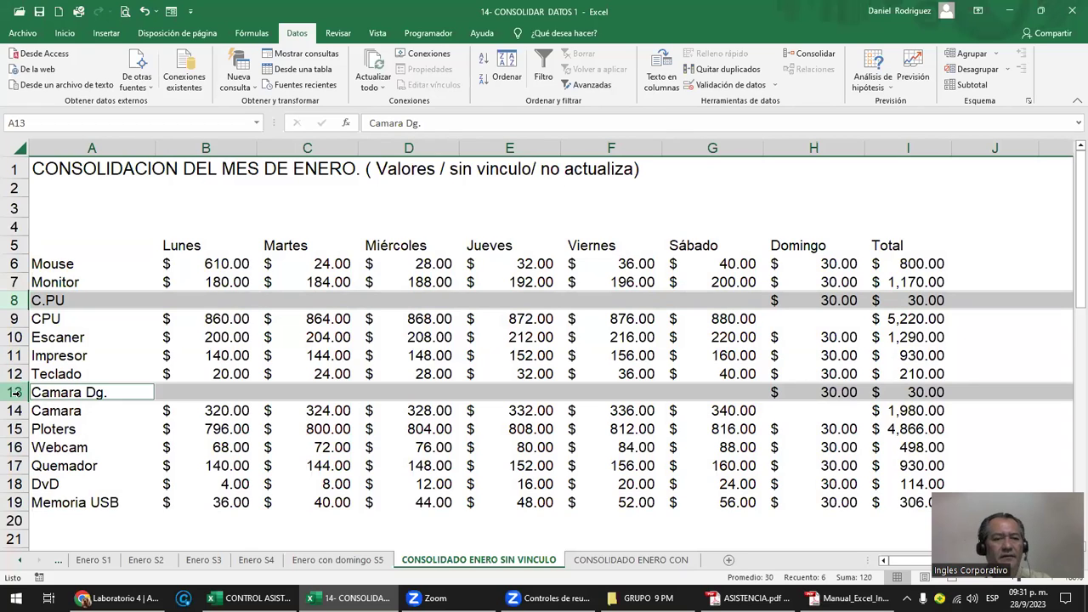
{"action": "left_click", "coordinate": [337, 559]}
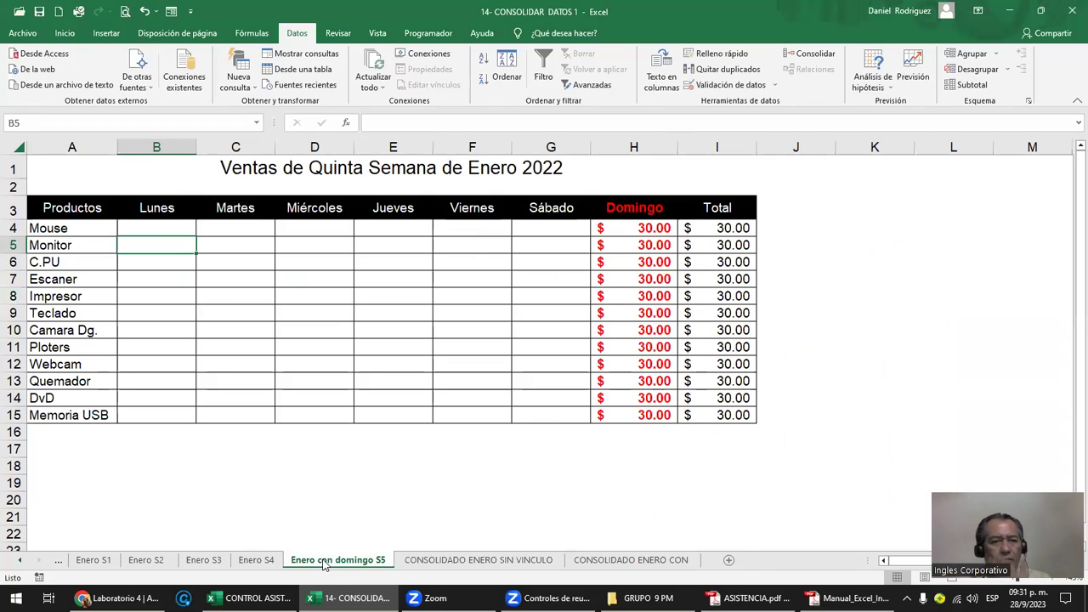
- Copy product names A4:A15 from Enero S4 and paste them over A4 on Enero con domingo S5
{"action": "left_click", "coordinate": [256, 560]}
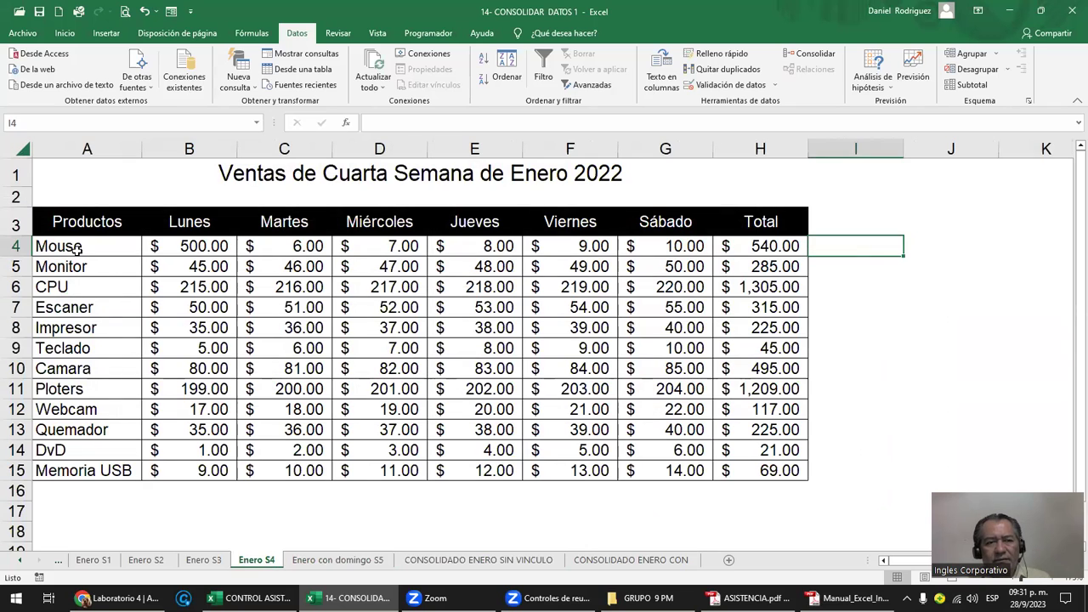
{"action": "left_click", "coordinate": [77, 249]}
{"action": "left_click_drag", "start_coordinate": [74, 275], "coordinate": [74, 470]}
{"action": "key", "text": "ctrl+c"}
{"action": "left_click", "coordinate": [373, 561]}
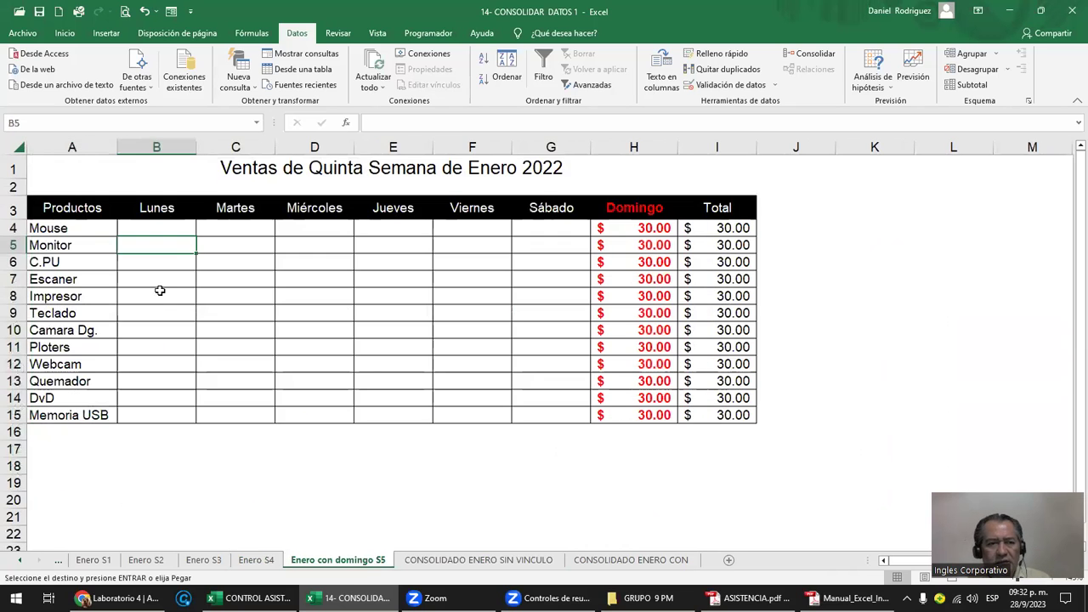
{"action": "right_click", "coordinate": [76, 228]}
{"action": "left_click", "coordinate": [125, 309]}
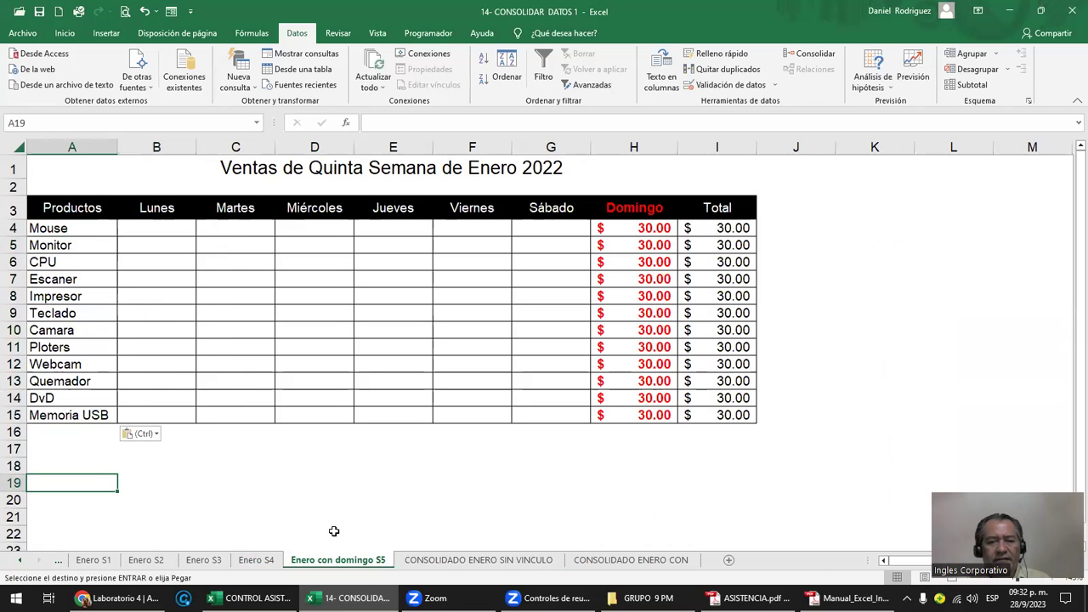
{"action": "left_click", "coordinate": [480, 560]}
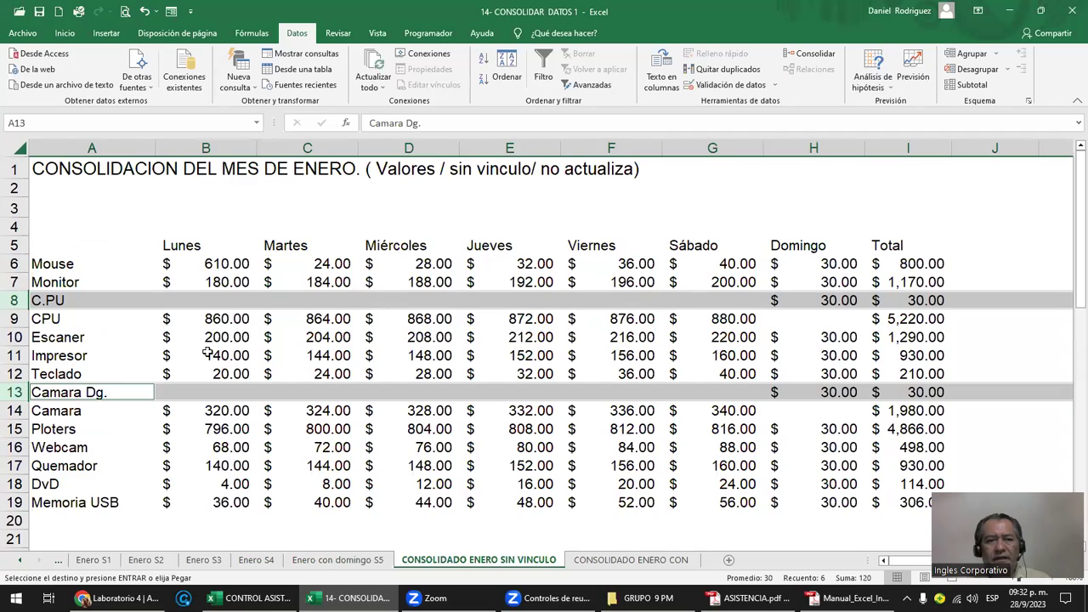
- Rerun the consolidation from A5, then clear rows 5 through 20 of the old table
{"action": "left_click", "coordinate": [110, 338]}
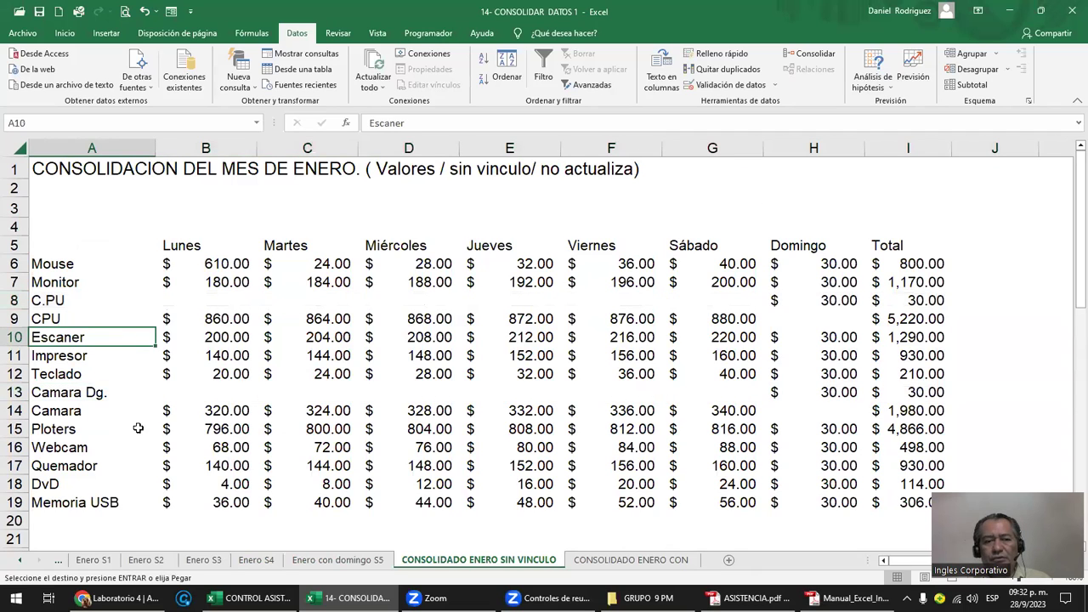
{"action": "left_click", "coordinate": [50, 246]}
{"action": "left_click", "coordinate": [811, 53]}
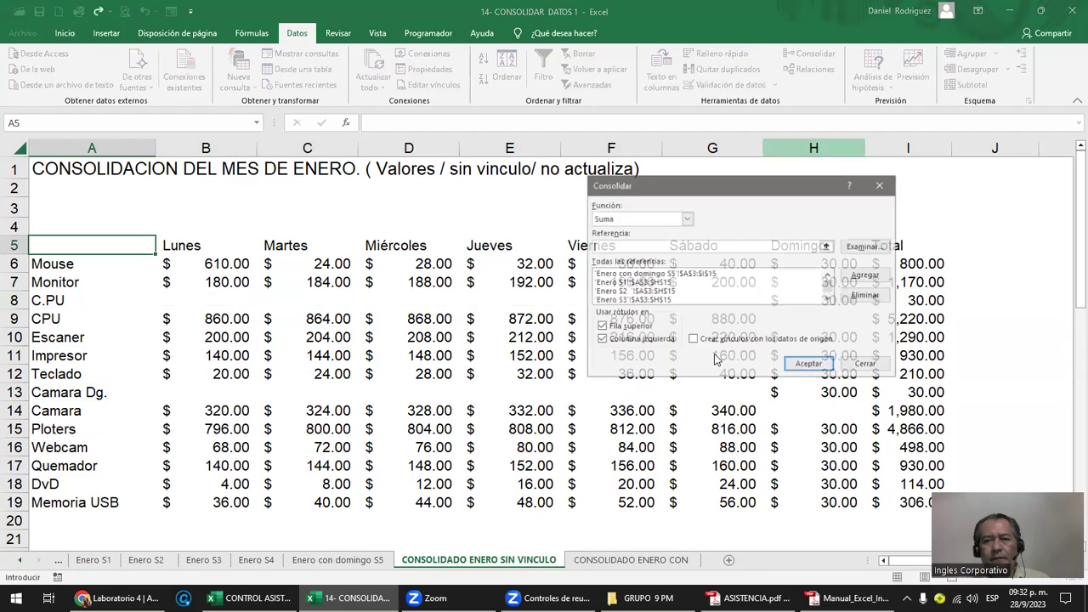
{"action": "left_click", "coordinate": [807, 364]}
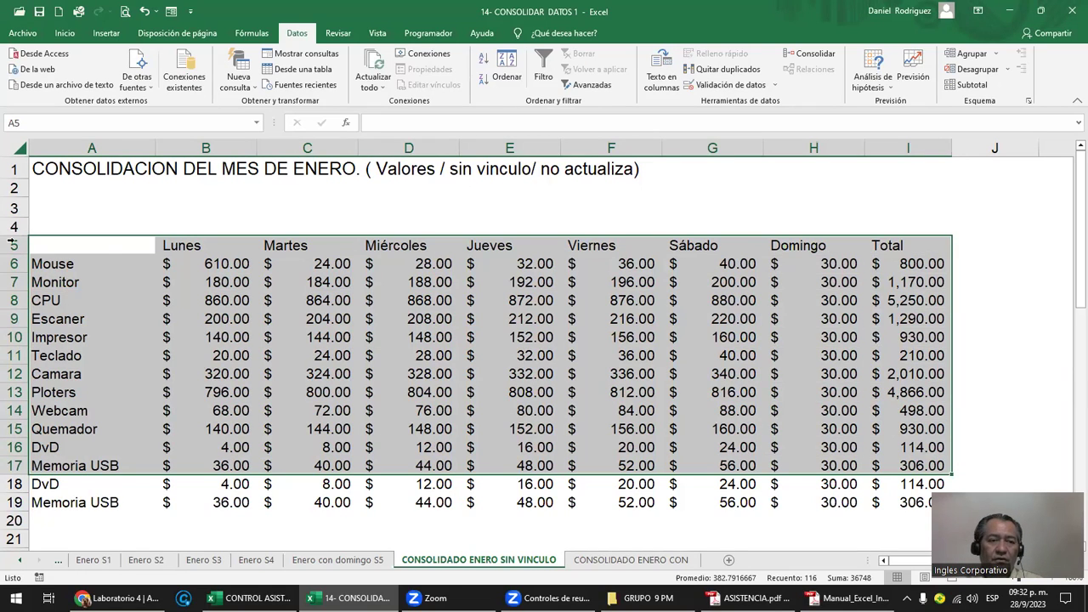
{"action": "left_click_drag", "start_coordinate": [14, 245], "coordinate": [13, 520]}
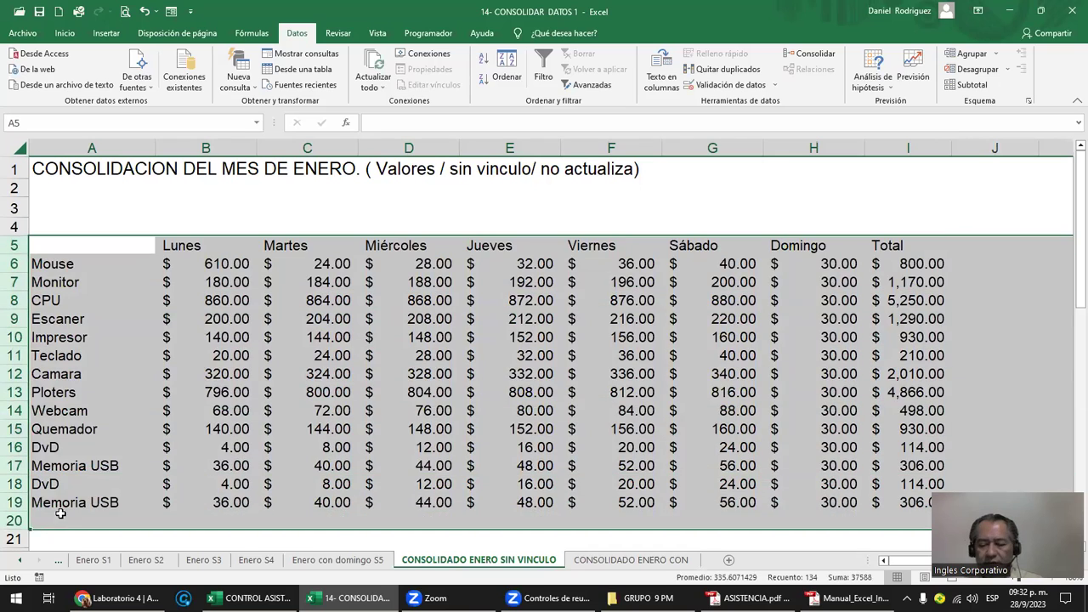
{"action": "left_click", "coordinate": [54, 242]}
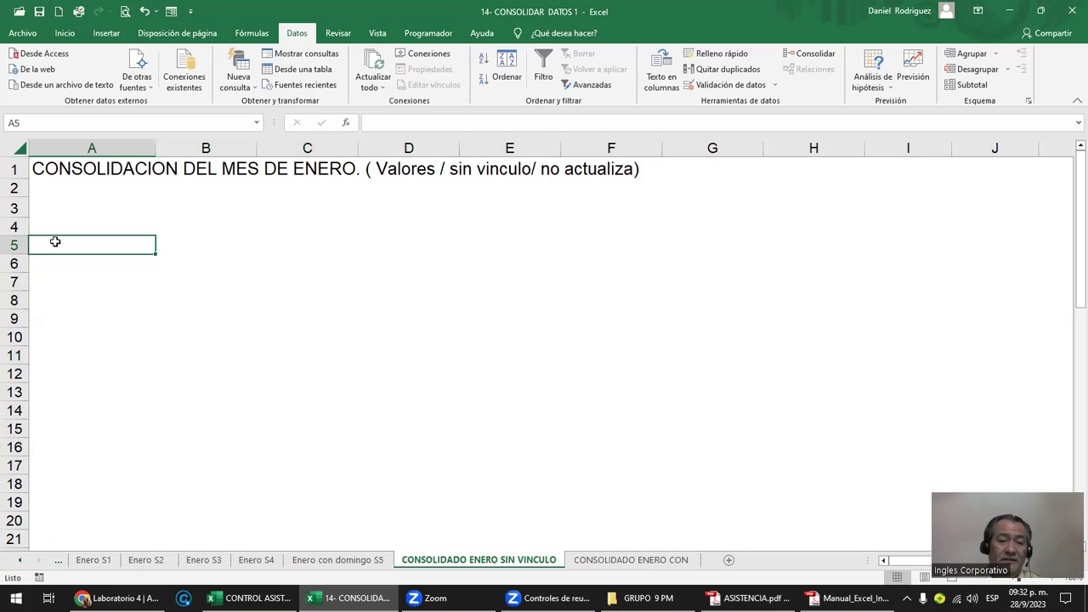
- Consolidate from A5 with Suma over all five sheets, giving single CPU (5,250.00) and Camara (2,010.00) rows
{"action": "left_click", "coordinate": [822, 61]}
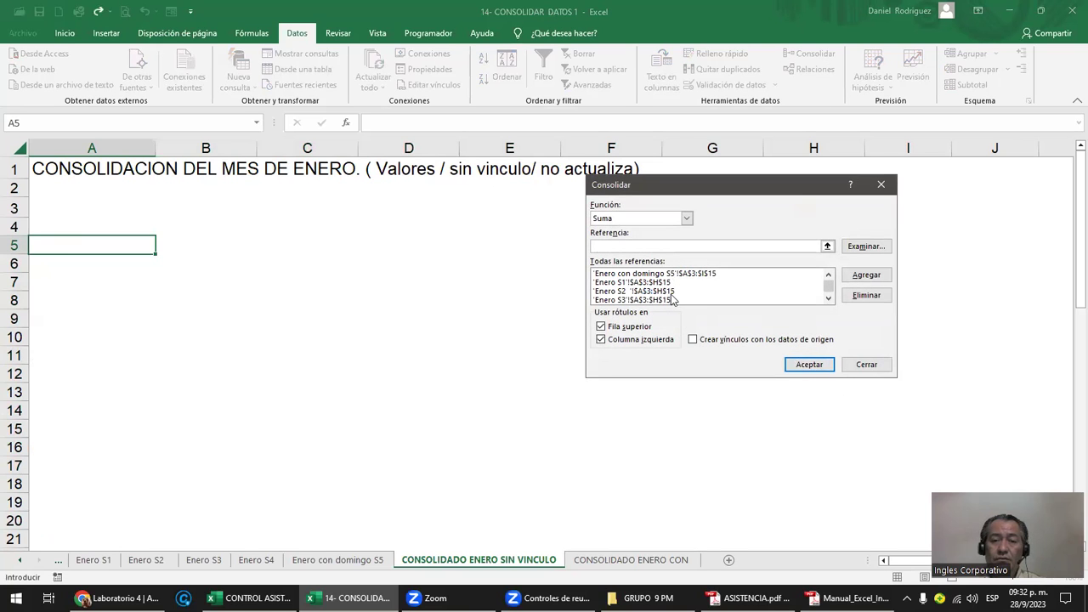
{"action": "left_click", "coordinate": [829, 298]}
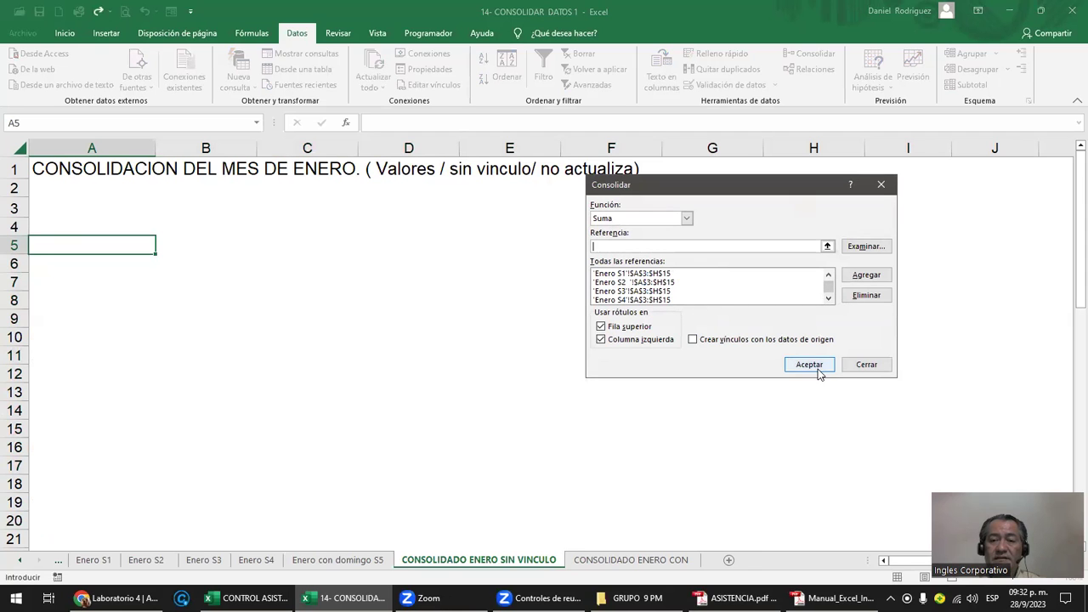
{"action": "left_click", "coordinate": [810, 365]}
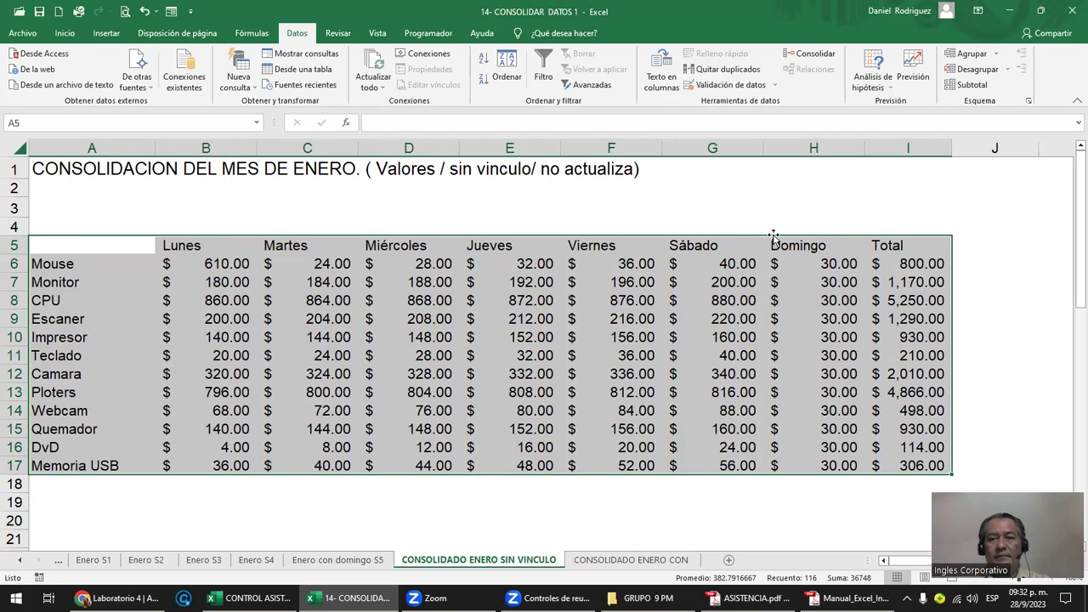
{"action": "left_click", "coordinate": [836, 261]}
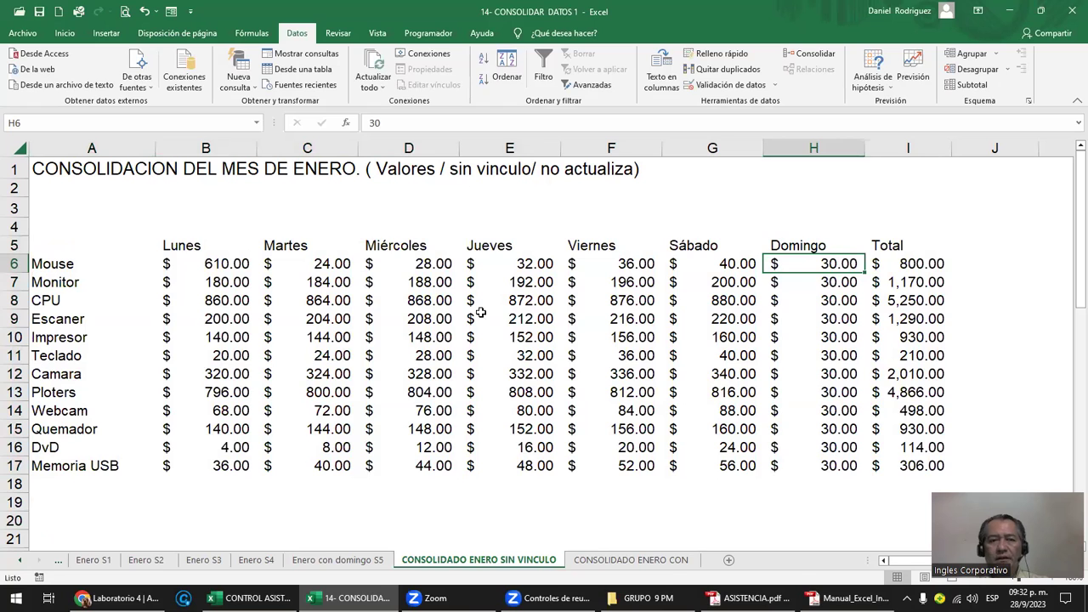
- Review the daily sales table's figures, headings and product names, then go to CONSOLIDADO ENERO CON
{"action": "mouse_move", "coordinate": [205, 265]}
{"action": "left_mouse_down"}
{"action": "mouse_move", "coordinate": [801, 452]}
{"action": "mouse_move", "coordinate": [807, 466]}
{"action": "left_mouse_up"}
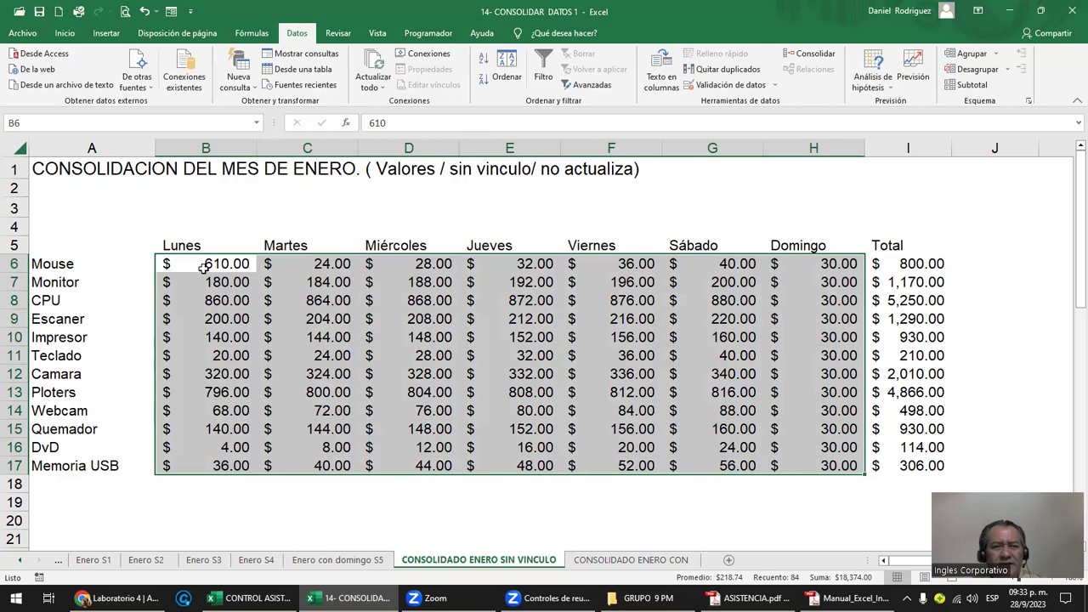
{"action": "mouse_move", "coordinate": [195, 261]}
{"action": "left_mouse_down"}
{"action": "mouse_move", "coordinate": [814, 434]}
{"action": "mouse_move", "coordinate": [814, 464]}
{"action": "left_mouse_up"}
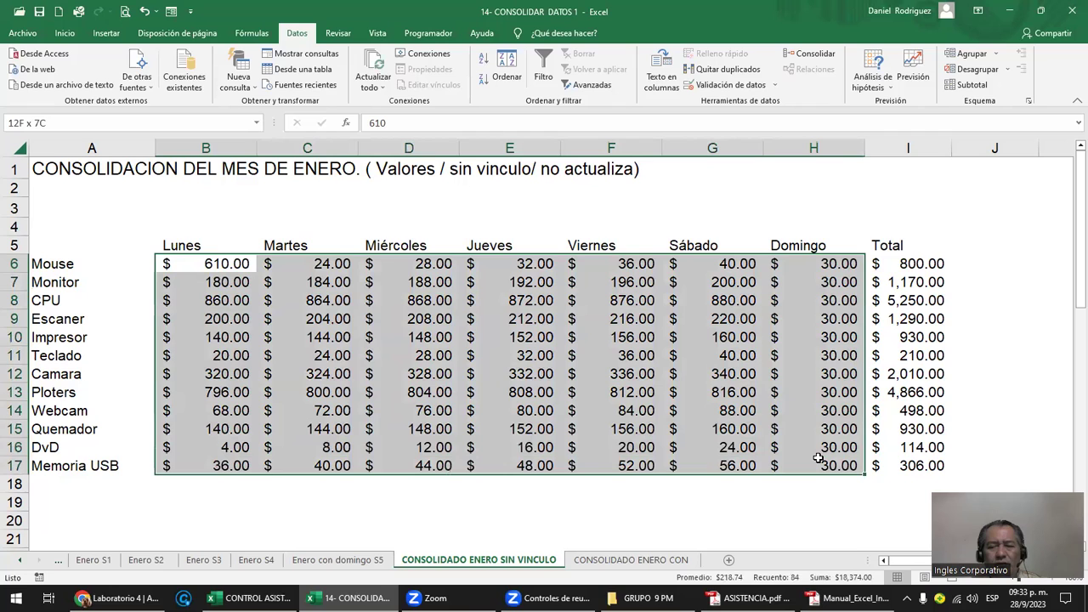
{"action": "left_click", "coordinate": [175, 245], "text": "ctrl"}
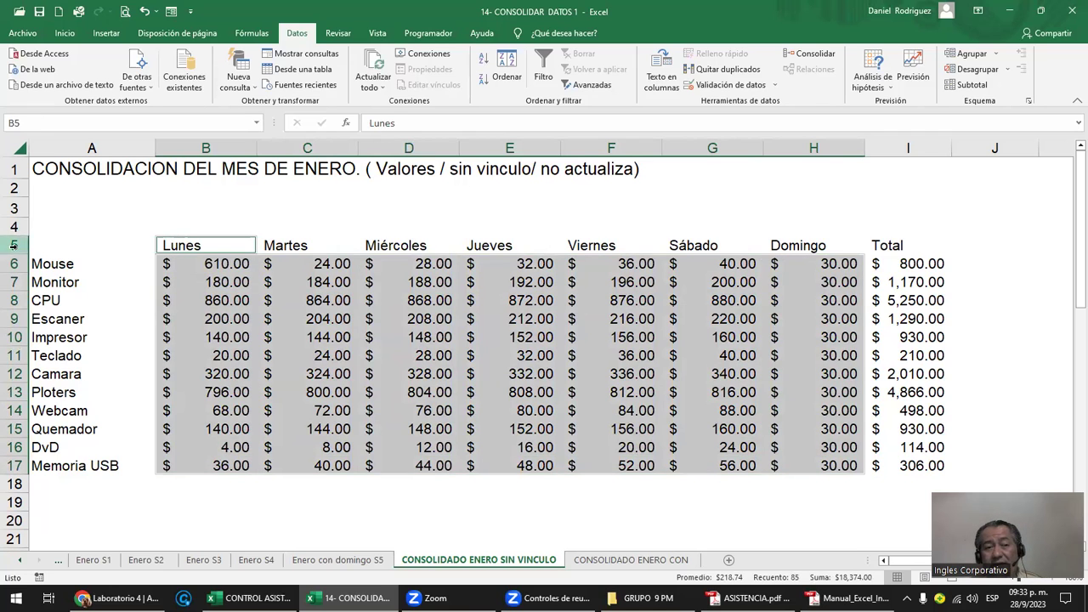
{"action": "left_click", "coordinate": [13, 244]}
{"action": "left_click_drag", "start_coordinate": [59, 263], "coordinate": [68, 464]}
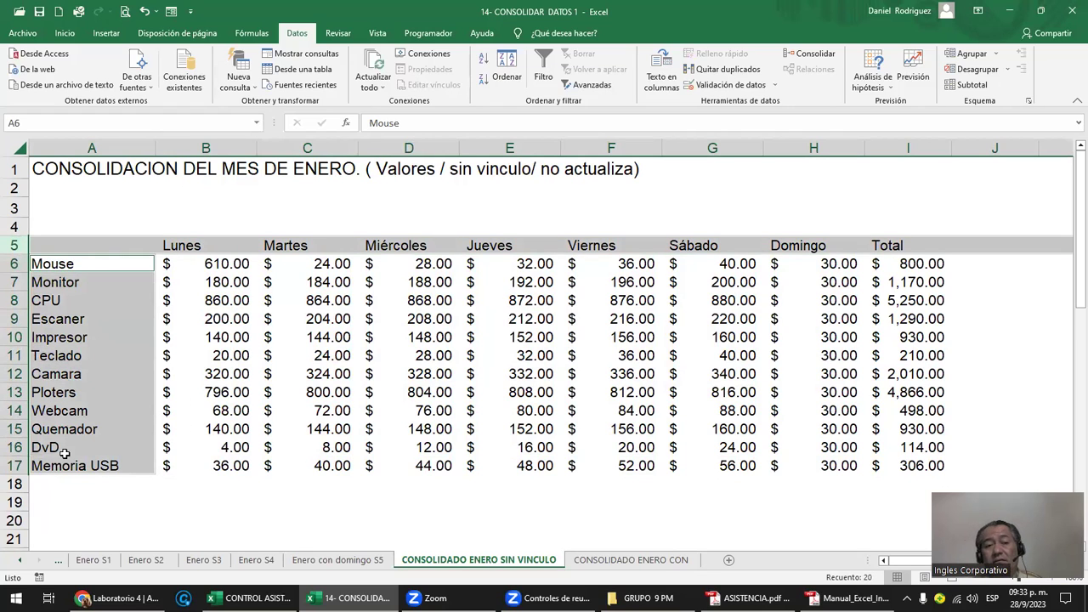
{"action": "left_click", "coordinate": [73, 291]}
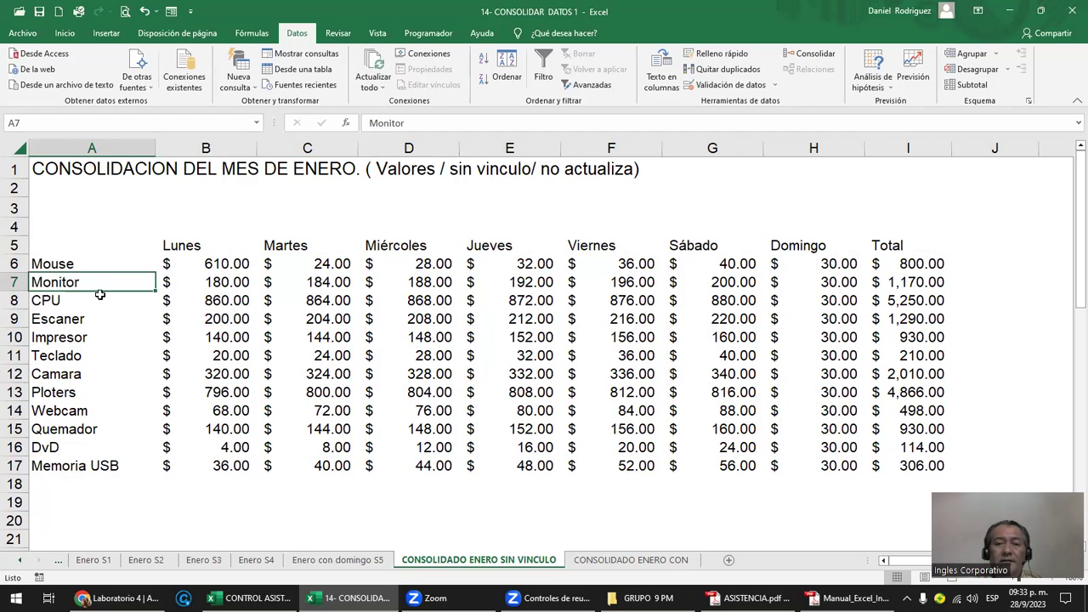
{"action": "left_click", "coordinate": [100, 245]}
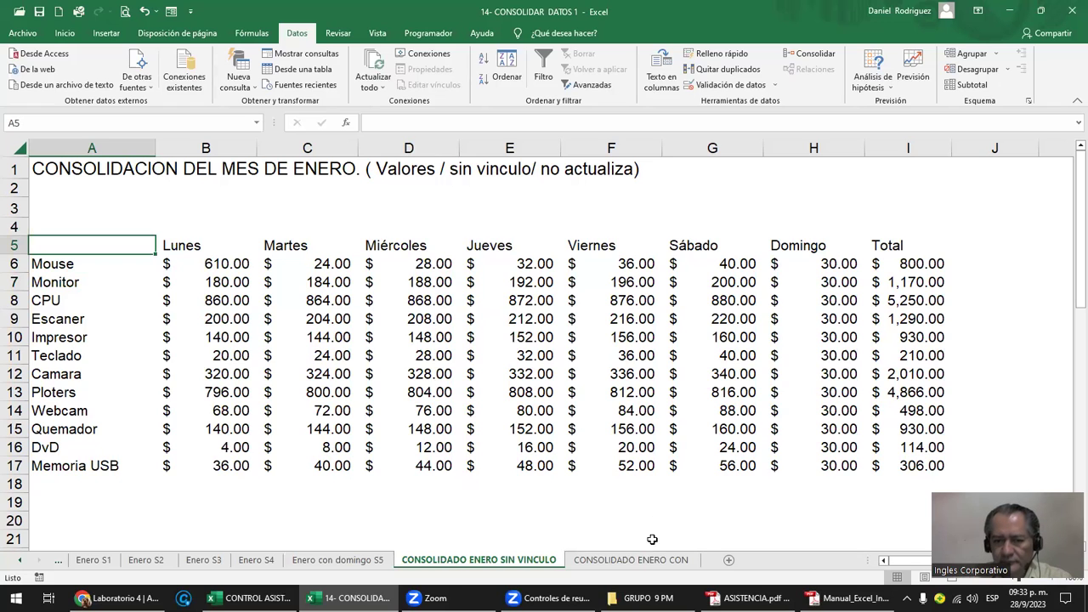
{"action": "left_click", "coordinate": [636, 563]}
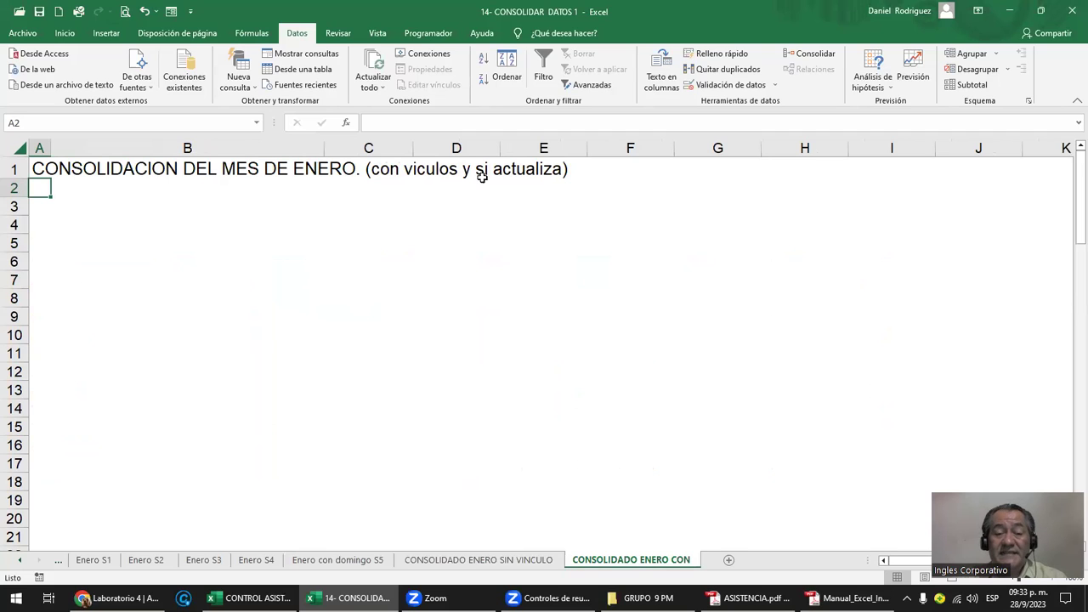
- Duplicate the CONSOLIDADO ENERO SIN VINCULO sheet as a '(2)' copy
{"action": "left_click", "coordinate": [42, 222]}
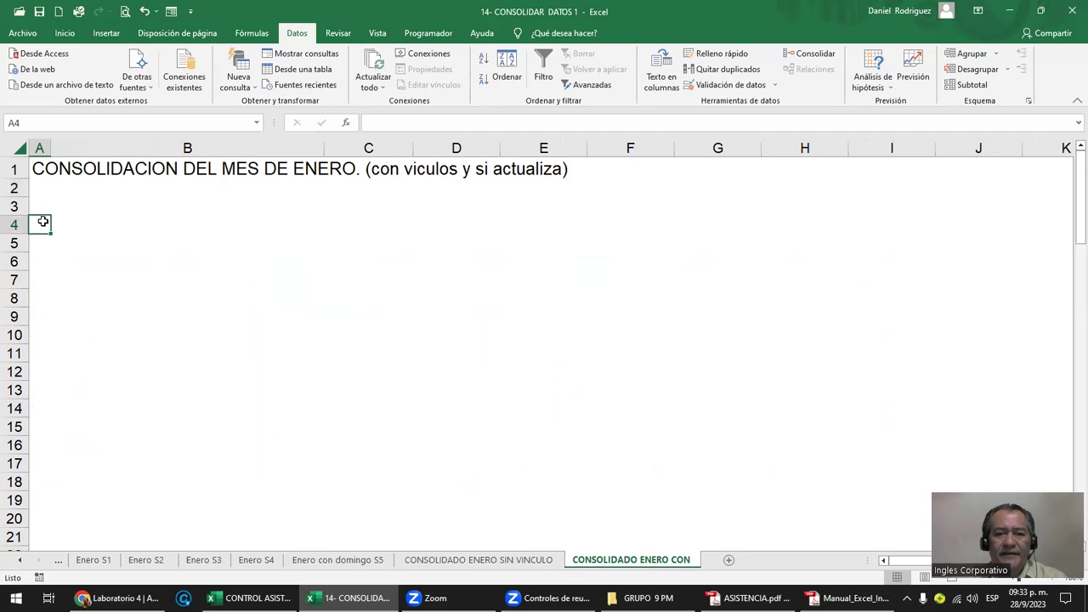
{"action": "left_click", "coordinate": [493, 560]}
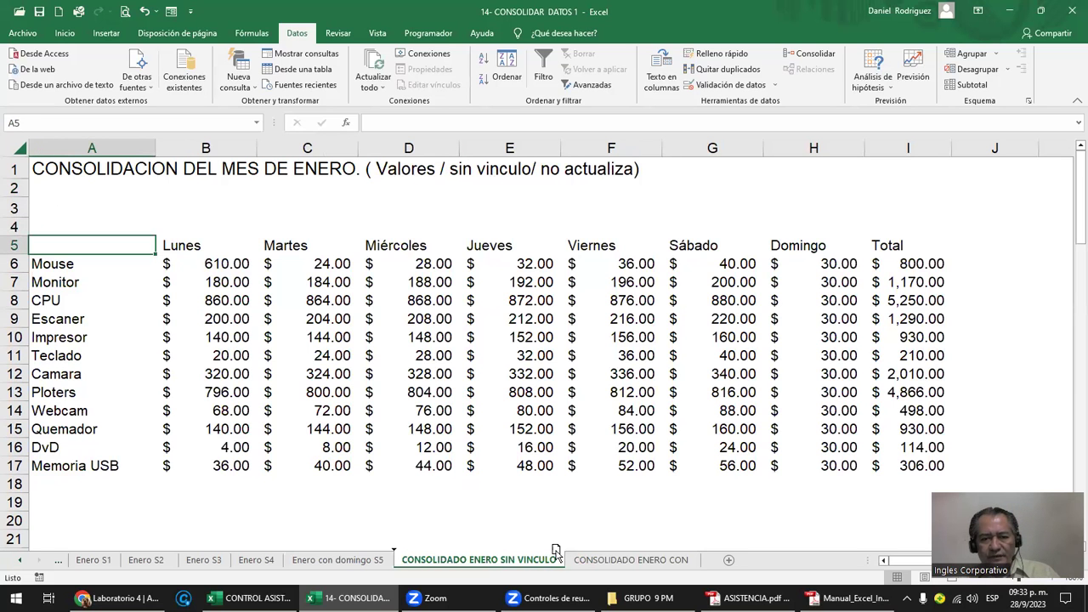
{"action": "left_click_drag", "start_coordinate": [529, 561], "coordinate": [593, 563]}
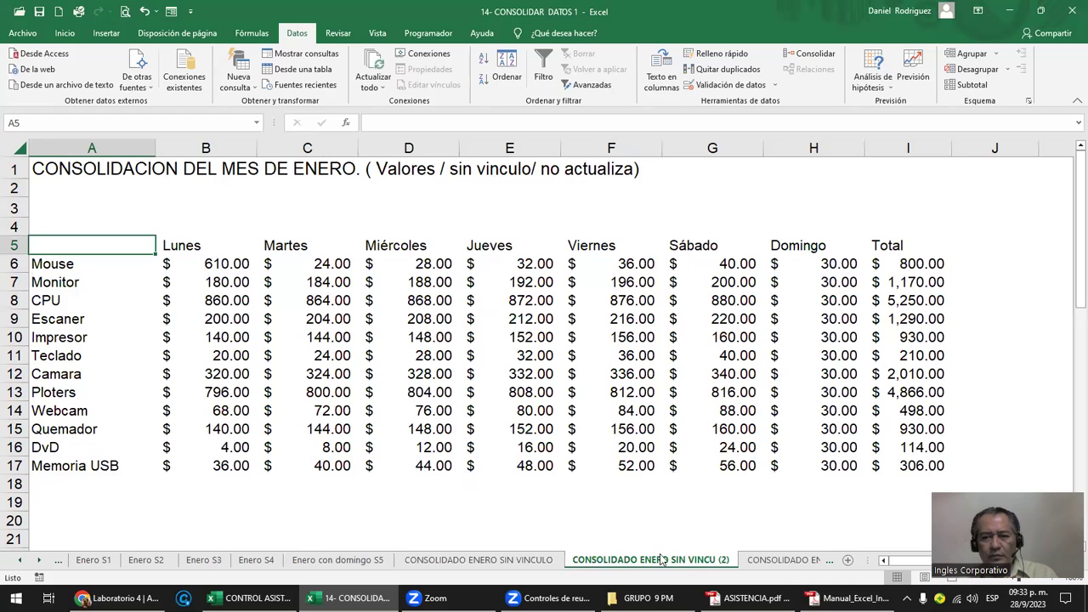
- Copy the linked-consolidation title from CONSOLIDADO ENERO CON into A1 of the copy
{"action": "left_click", "coordinate": [767, 561]}
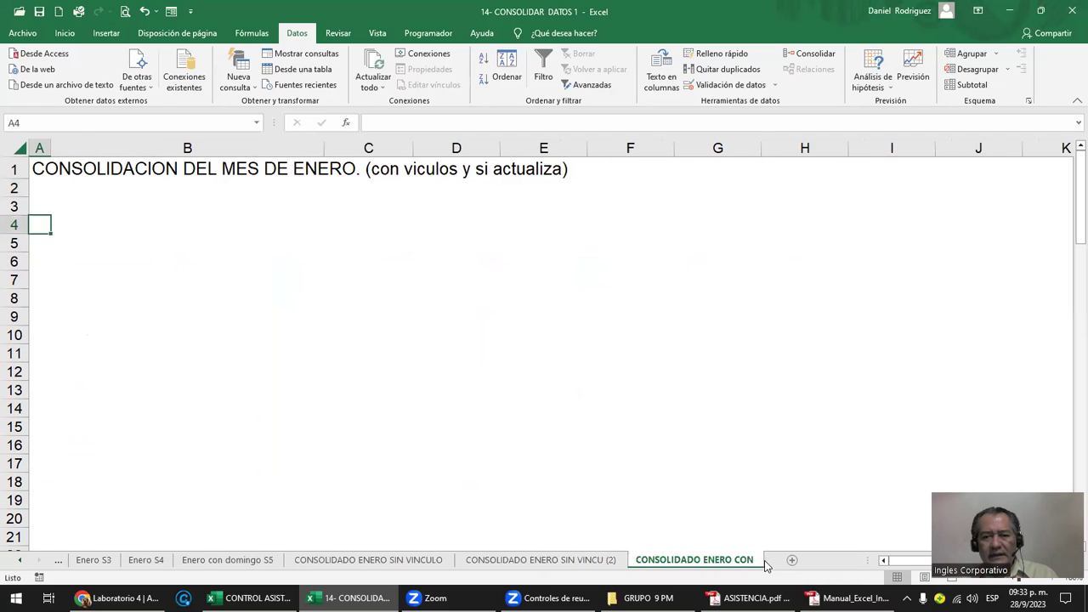
{"action": "left_click", "coordinate": [42, 171]}
{"action": "key", "text": "ctrl+c"}
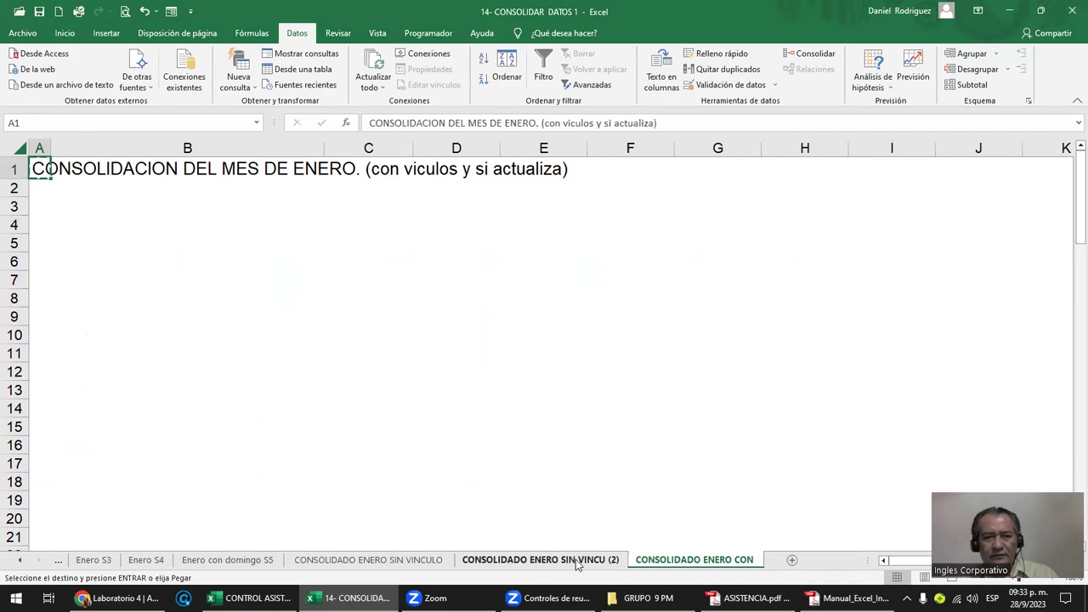
{"action": "left_click", "coordinate": [580, 562]}
{"action": "left_click", "coordinate": [61, 179]}
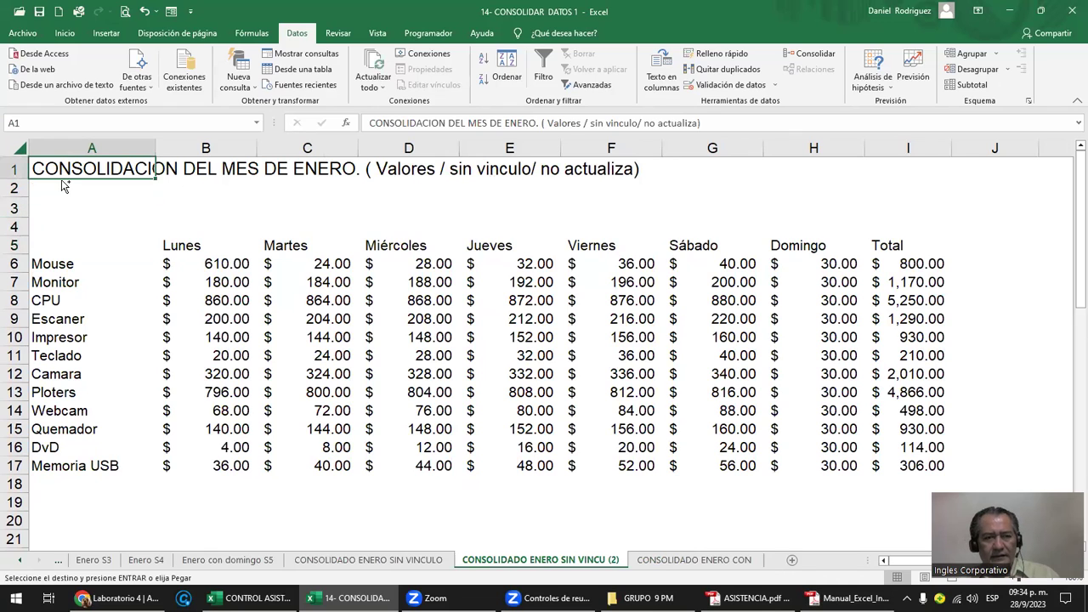
{"action": "key", "text": "ctrl+v"}
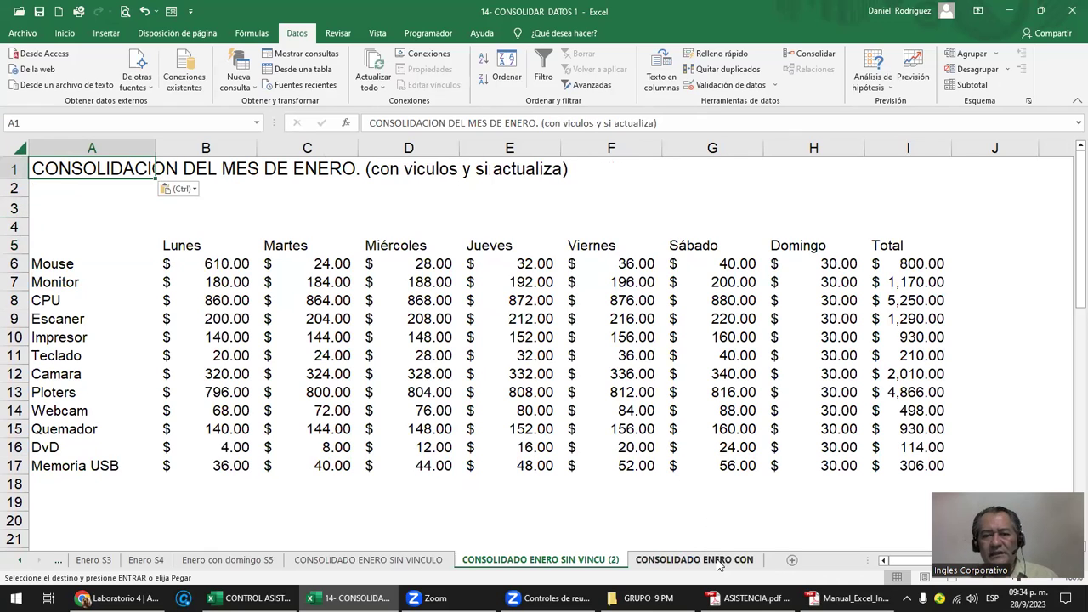
- Delete the empty CONSOLIDADO ENERO CON sheet
{"action": "right_click", "coordinate": [719, 563]}
{"action": "left_click", "coordinate": [783, 411]}
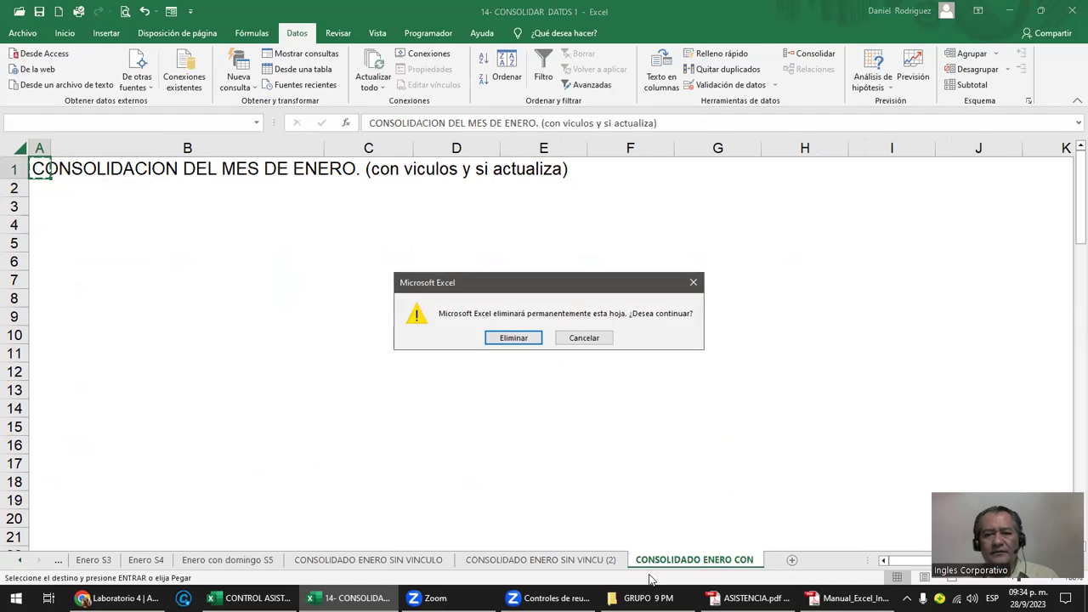
{"action": "left_click", "coordinate": [513, 339]}
{"action": "left_click", "coordinate": [417, 561]}
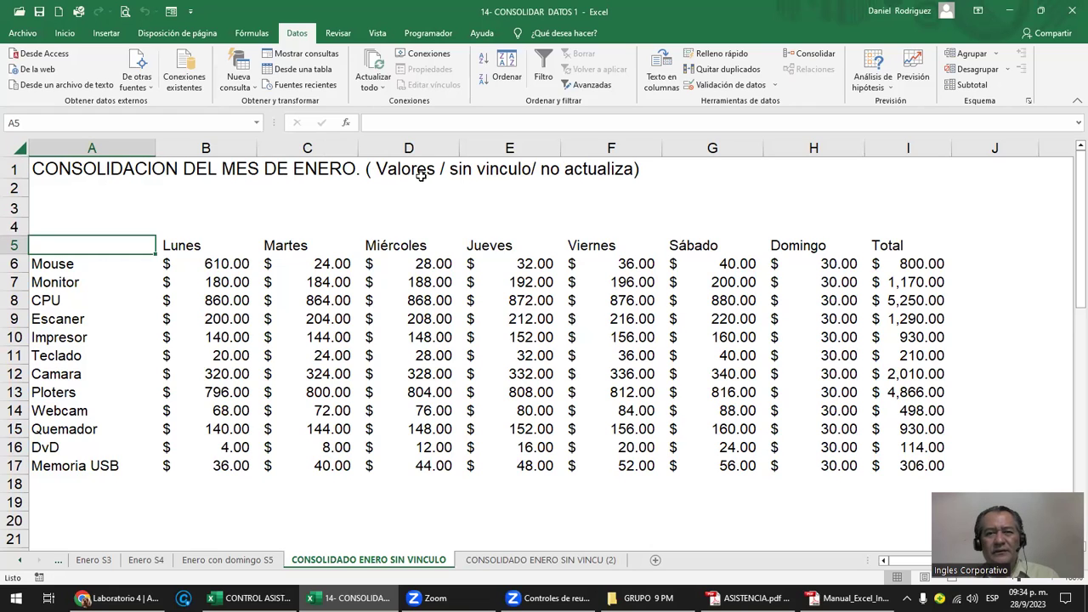
- Rename 'CONSOLIDADO ENERO SIN VINCU (2)' to 'CONSOLIDADO ENERO CON VINCULOS'
{"action": "left_click", "coordinate": [541, 561]}
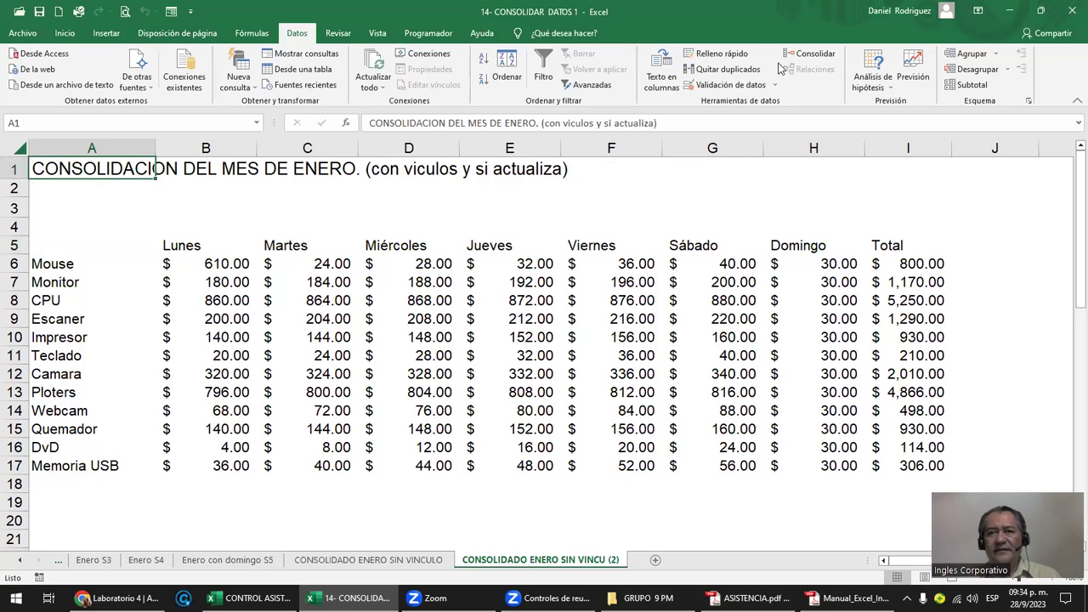
{"action": "left_click", "coordinate": [807, 53]}
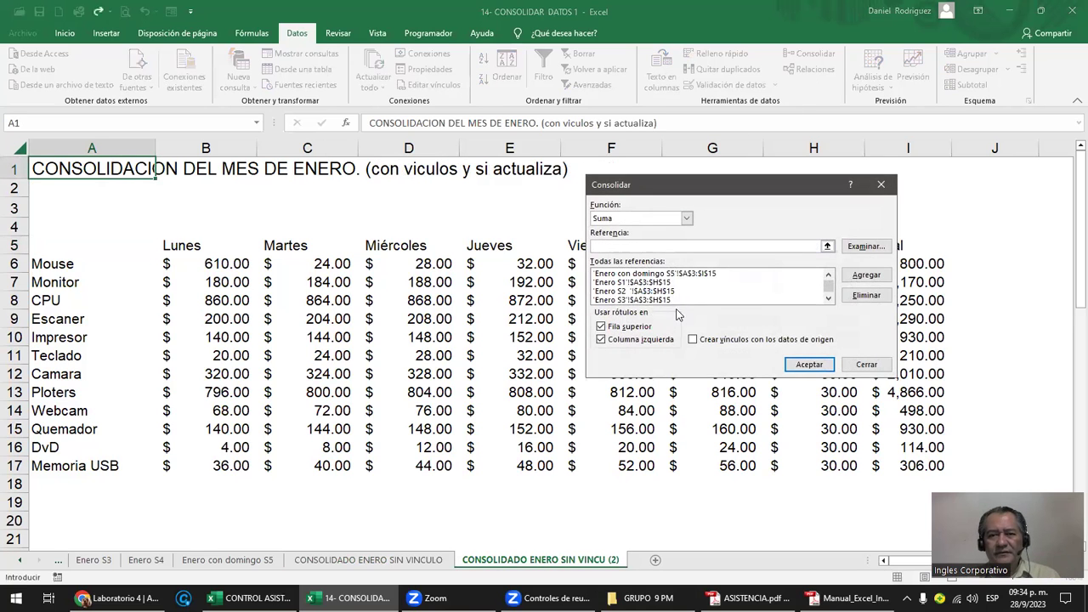
{"action": "left_click", "coordinate": [865, 365]}
{"action": "double_click", "coordinate": [593, 561]}
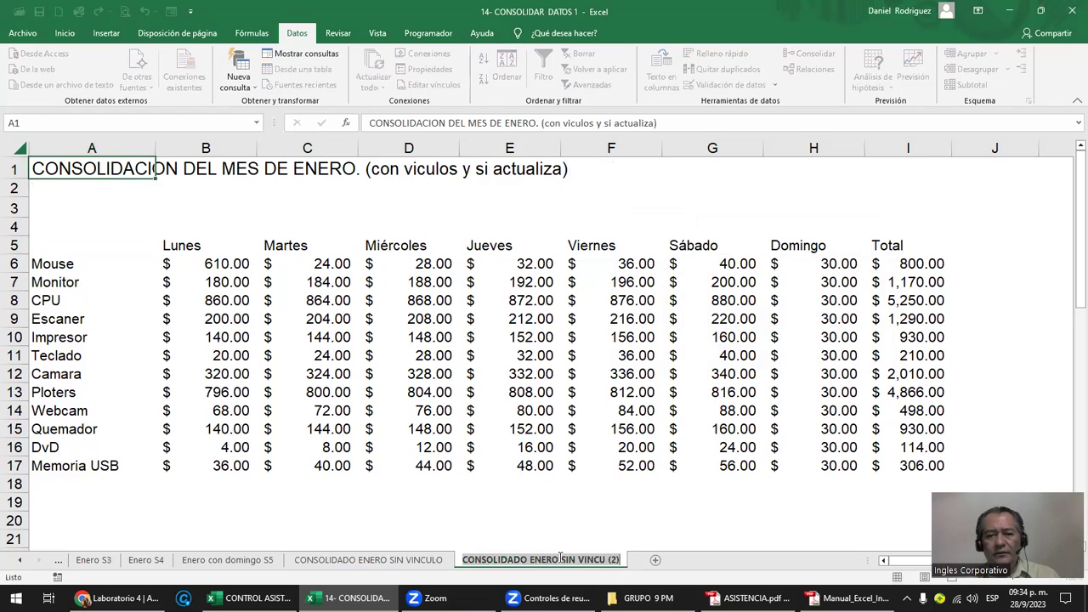
{"action": "left_click", "coordinate": [560, 559]}
{"action": "key", "text": "Delete"}
{"action": "key", "text": "Delete"}
{"action": "key", "text": "Delete"}
{"action": "key", "text": "Delete"}
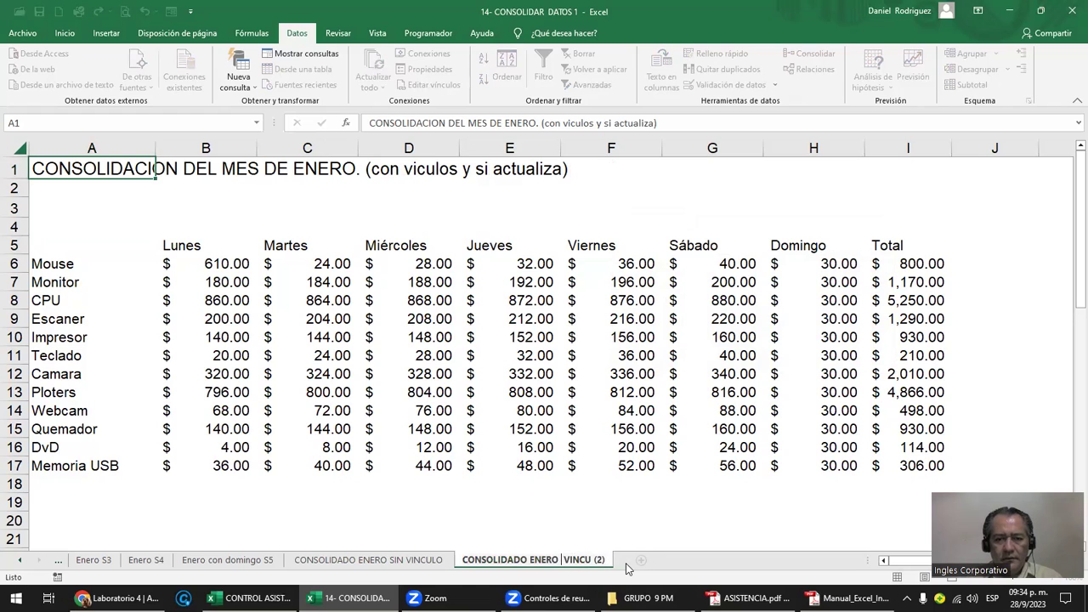
{"action": "type", "text": "CON"}
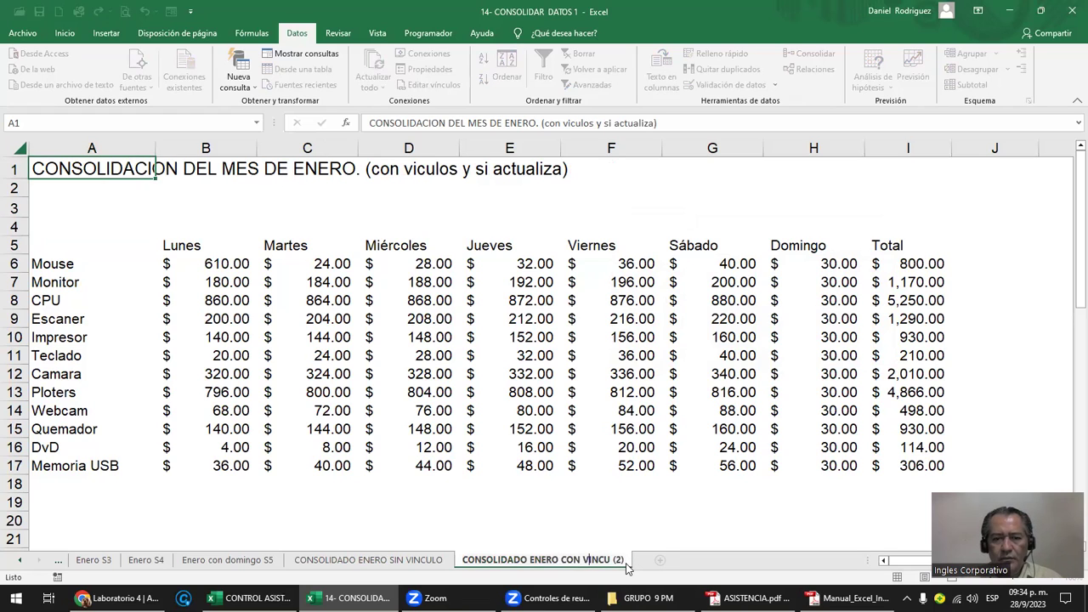
{"action": "key", "text": "Delete"}
{"action": "key", "text": "Delete"}
{"action": "key", "text": "Delete"}
{"action": "type", "text": "LOS"}
{"action": "left_click", "coordinate": [612, 499]}
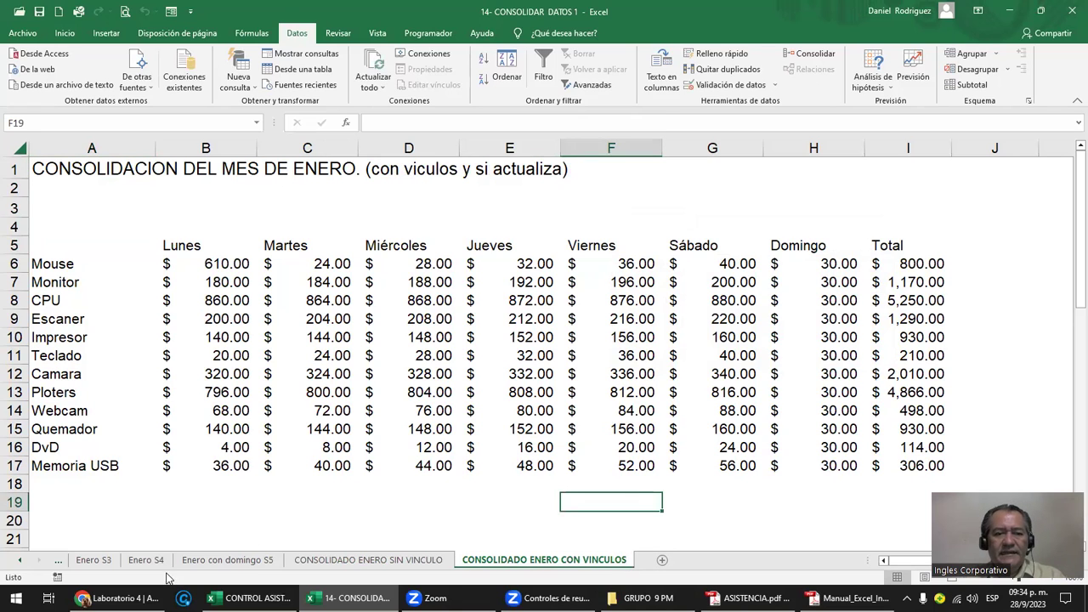
- Rebuild the table from A5 as a consolidation with 'Crear vínculos con los datos de origen' checked
{"action": "left_click_drag", "start_coordinate": [58, 243], "coordinate": [915, 470]}
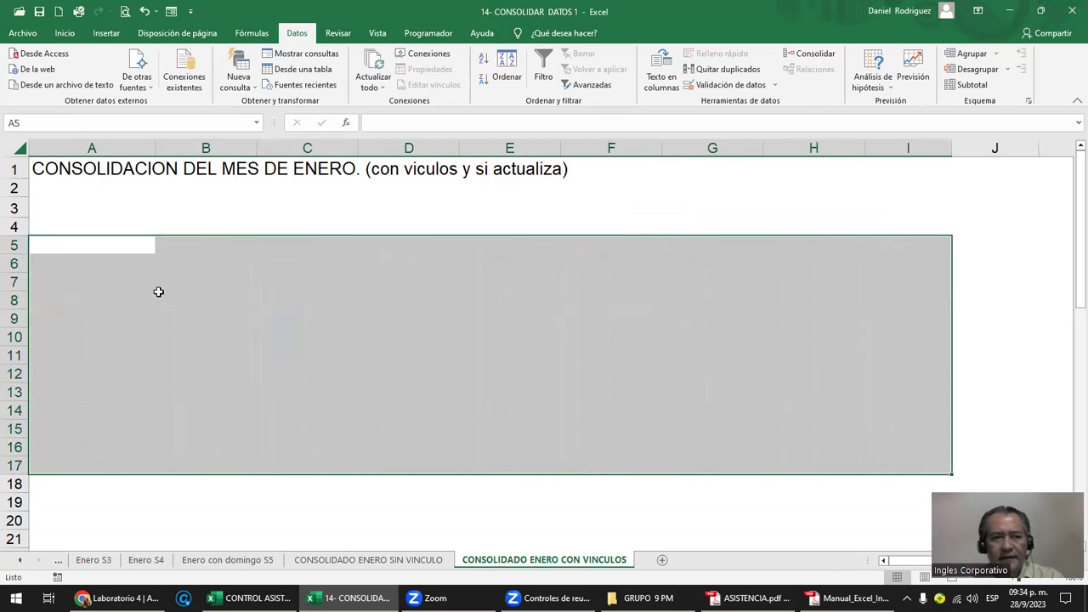
{"action": "left_click", "coordinate": [59, 247]}
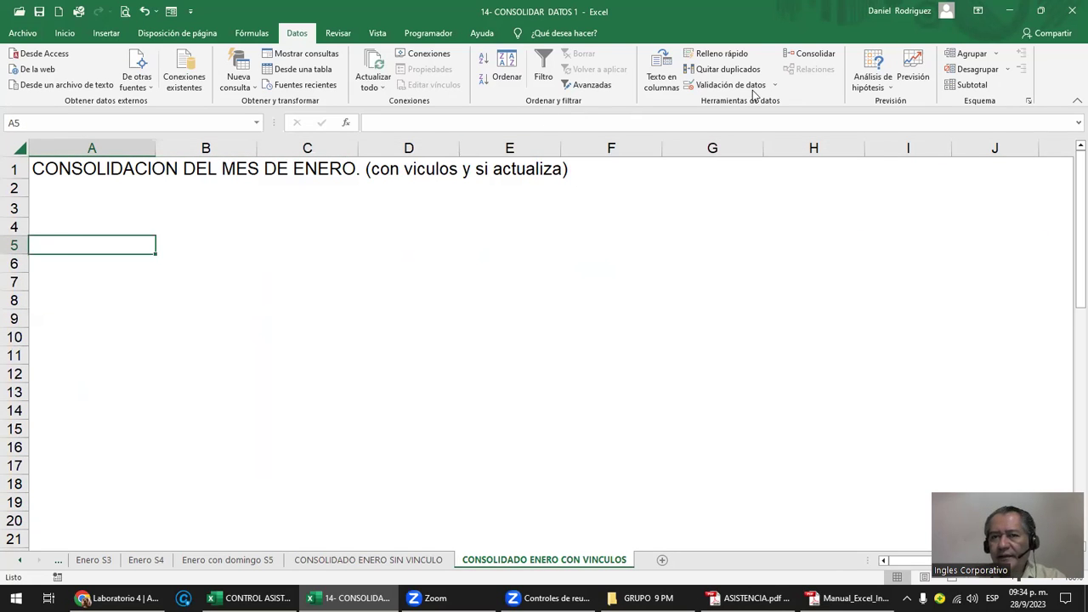
{"action": "left_click", "coordinate": [812, 53]}
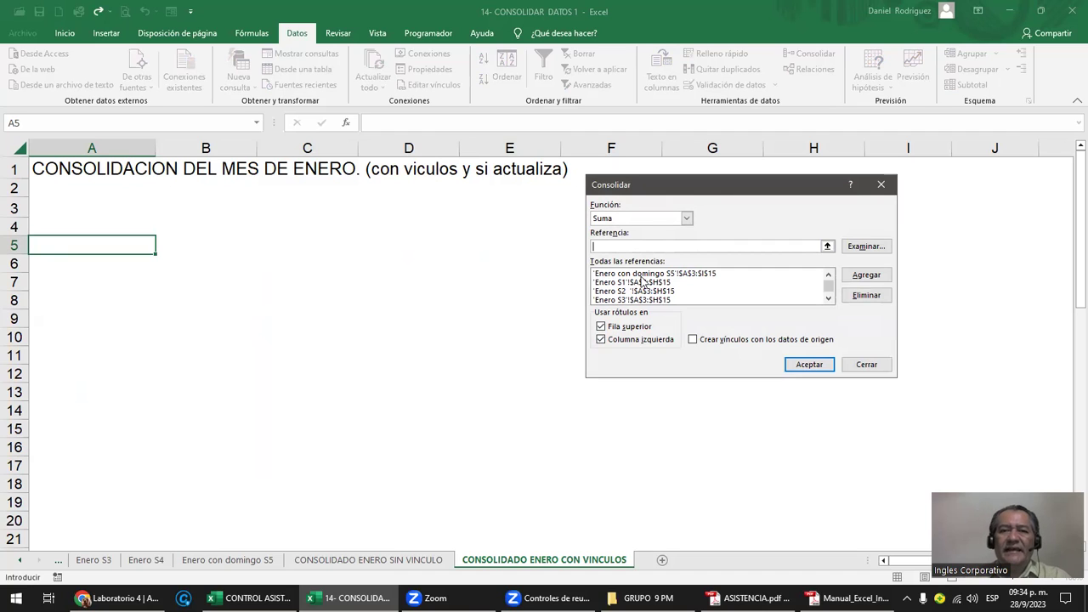
{"action": "left_click_drag", "start_coordinate": [693, 188], "coordinate": [560, 240]}
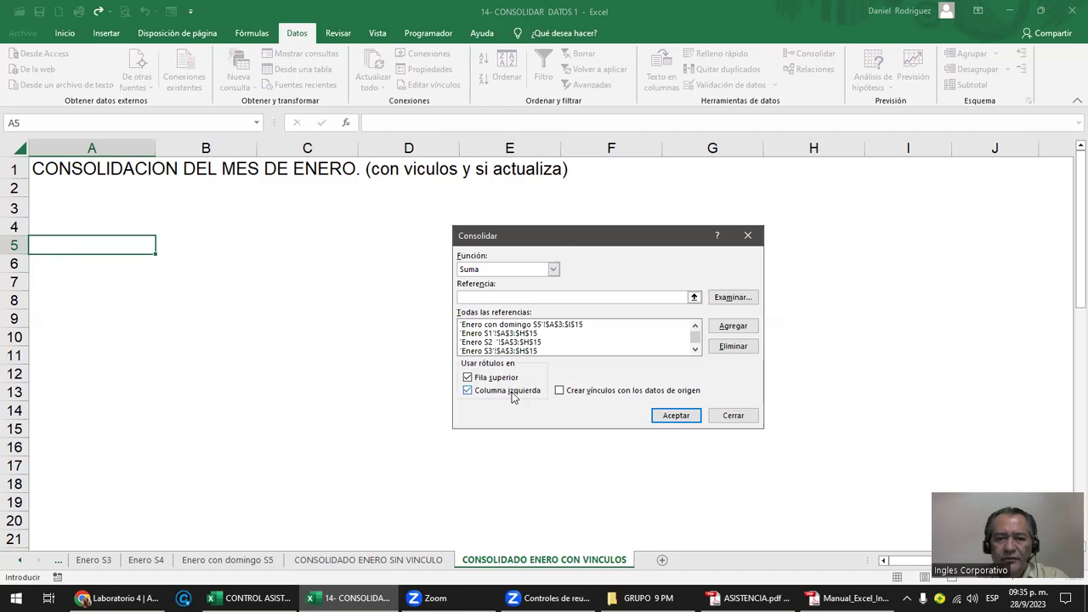
{"action": "left_click", "coordinate": [559, 392]}
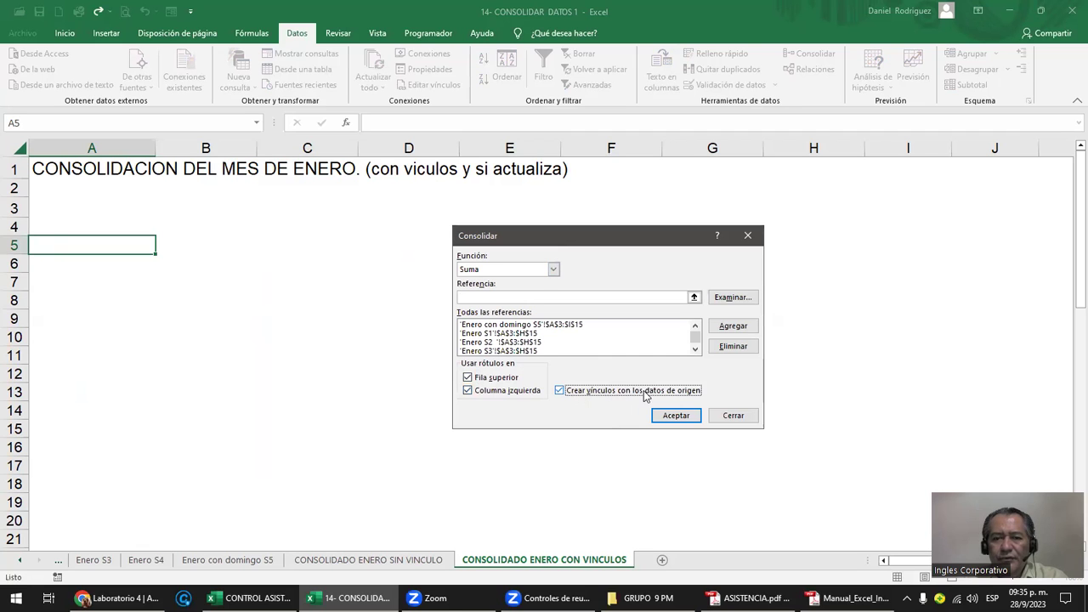
{"action": "left_click", "coordinate": [684, 415]}
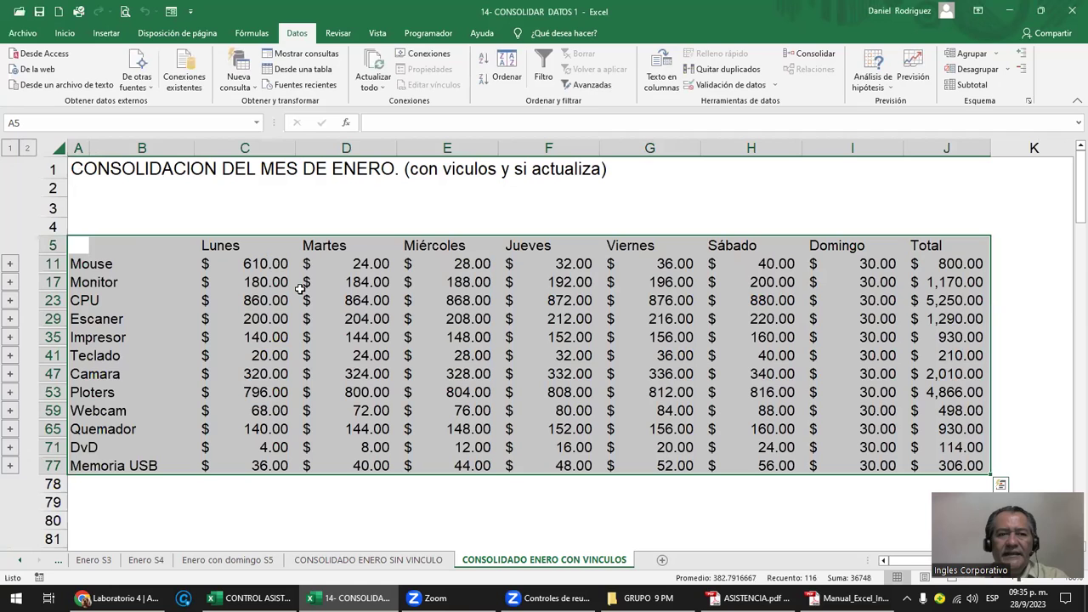
- Toggle the outline levels and inspect the Mouse row's Lunes total formula
{"action": "left_click", "coordinate": [91, 246]}
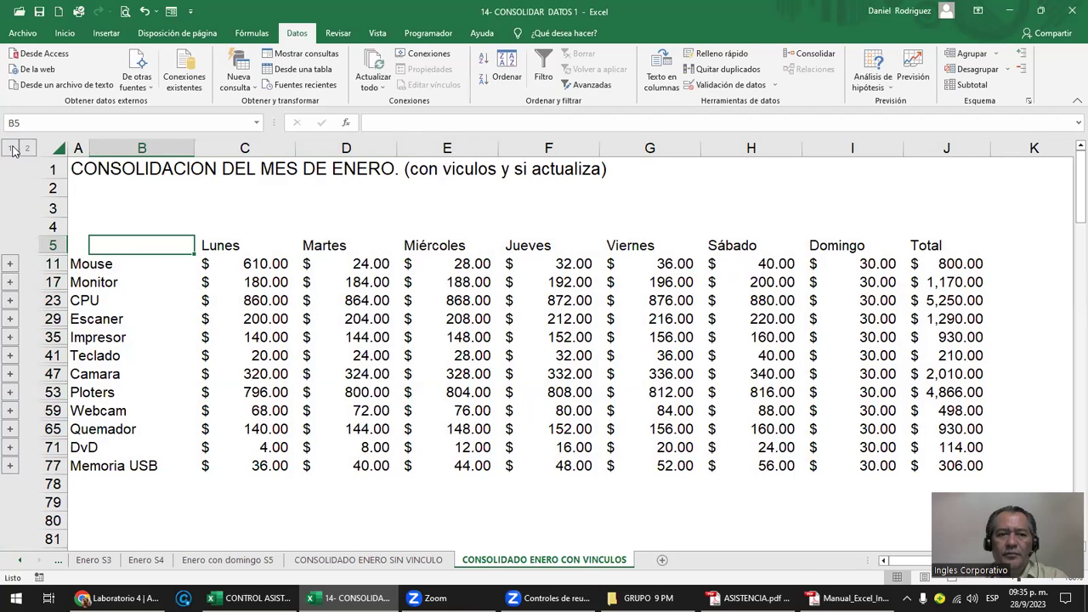
{"action": "left_click", "coordinate": [29, 149]}
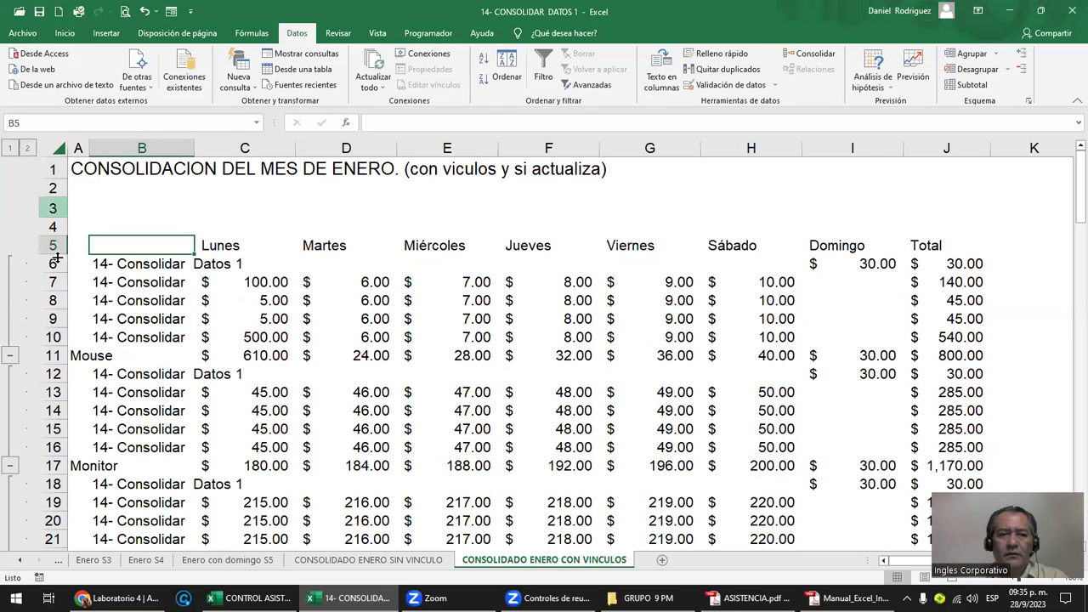
{"action": "left_click", "coordinate": [10, 149]}
{"action": "left_click_drag", "start_coordinate": [101, 269], "coordinate": [955, 266]}
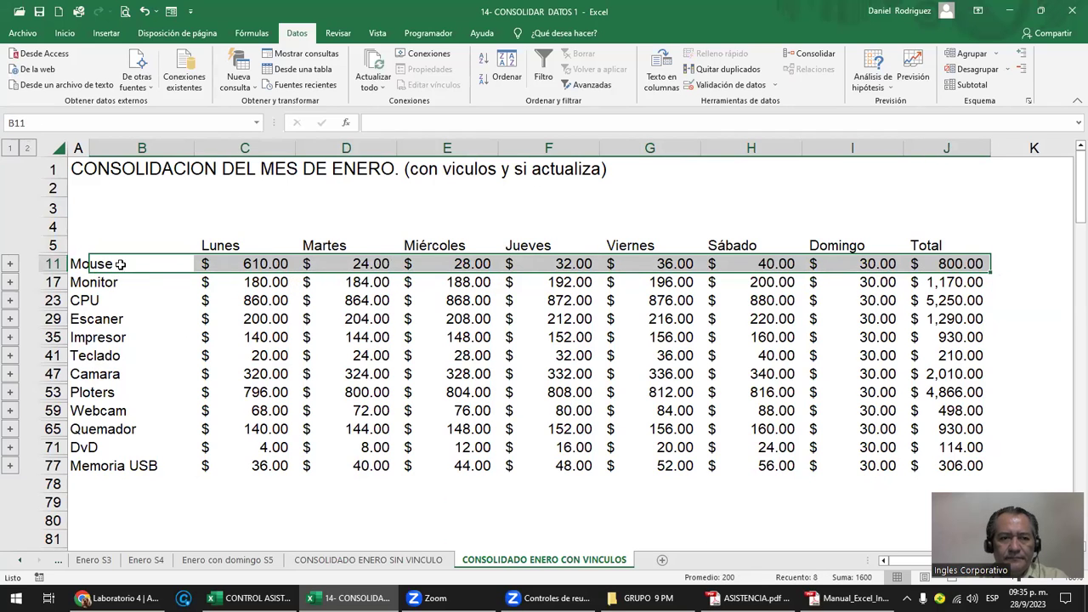
{"action": "left_click", "coordinate": [245, 264]}
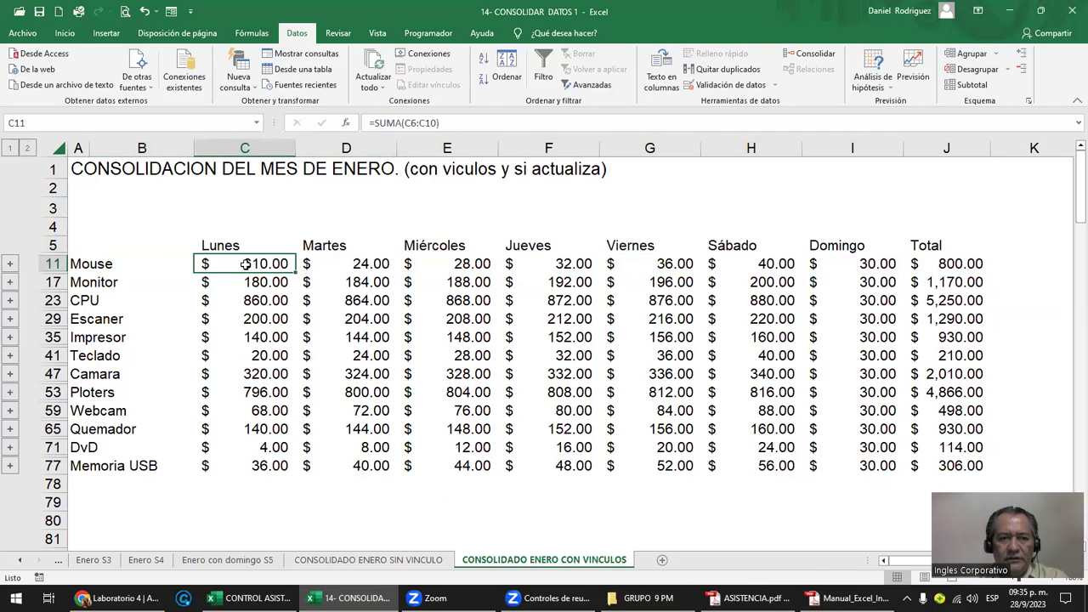
- Expand to the detail rows and widen column B so source labels show fully
{"action": "left_click", "coordinate": [27, 149]}
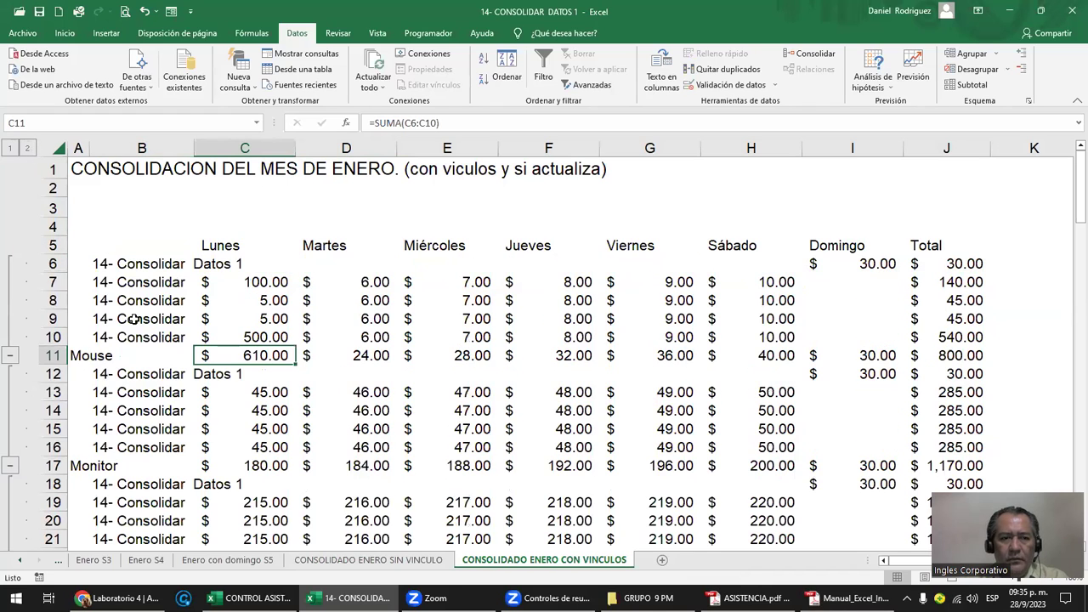
{"action": "left_click", "coordinate": [95, 353]}
{"action": "left_click_drag", "start_coordinate": [193, 149], "coordinate": [356, 149]}
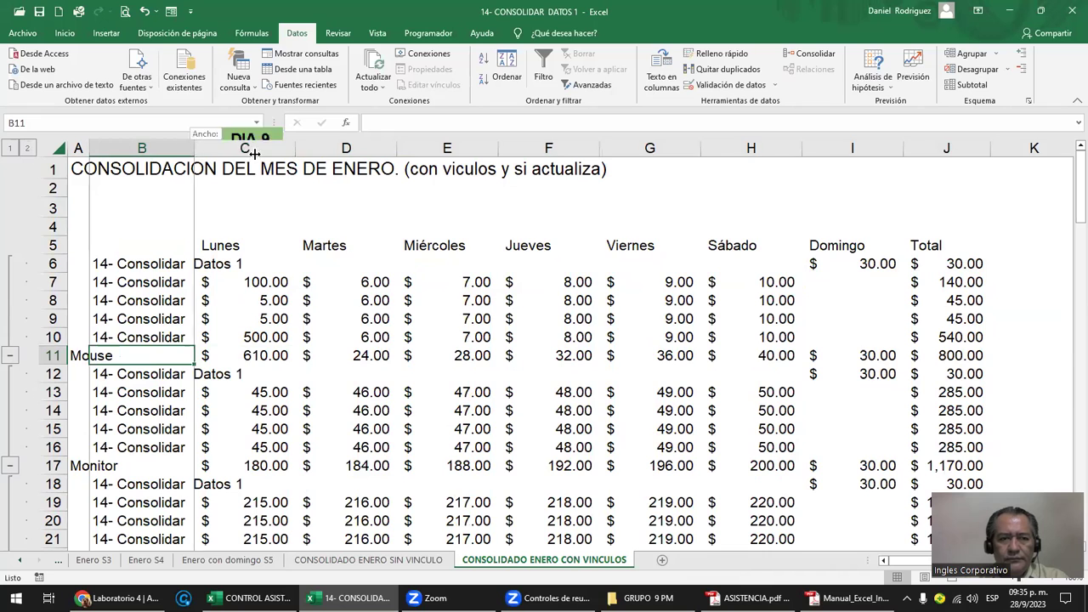
{"action": "left_click_drag", "start_coordinate": [141, 359], "coordinate": [1027, 379]}
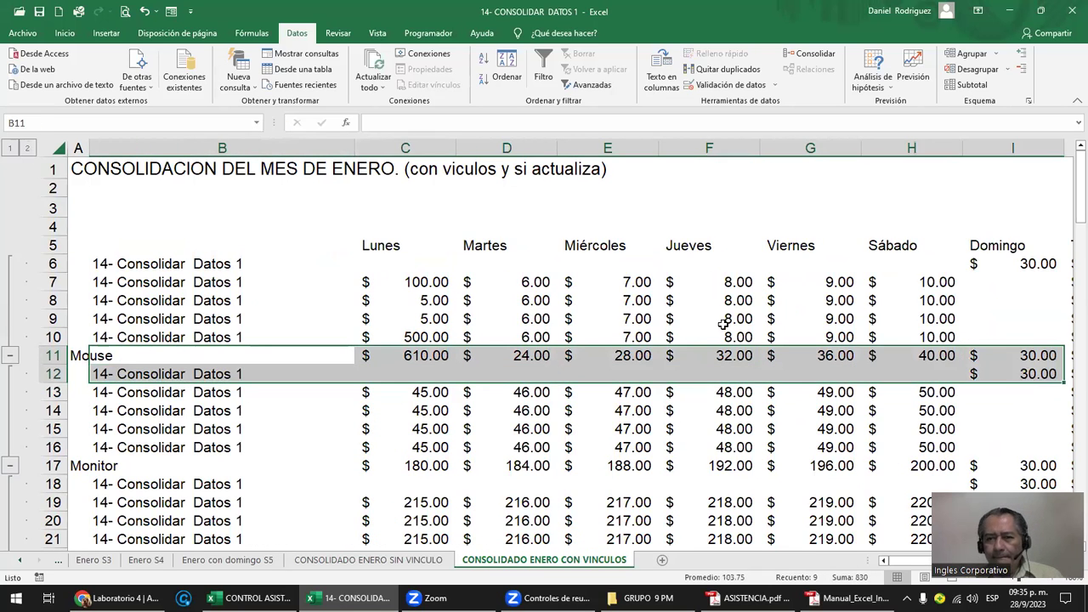
{"action": "scroll", "coordinate": [722, 323], "scroll_direction": "down", "scroll_amount": 2}
{"action": "left_click", "coordinate": [95, 317]}
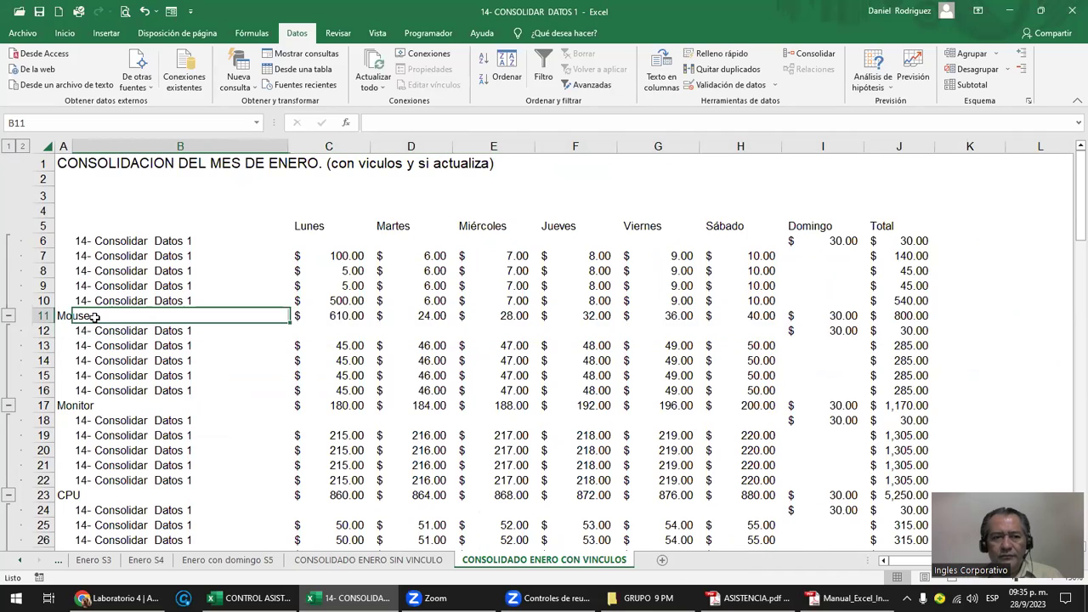
{"action": "key", "text": "shift+Right"}
{"action": "key", "text": "shift+Right"}
{"action": "key", "text": "shift+Right"}
{"action": "key", "text": "shift+Right"}
{"action": "key", "text": "shift+Right"}
{"action": "key", "text": "shift+Right"}
{"action": "key", "text": "shift+Right"}
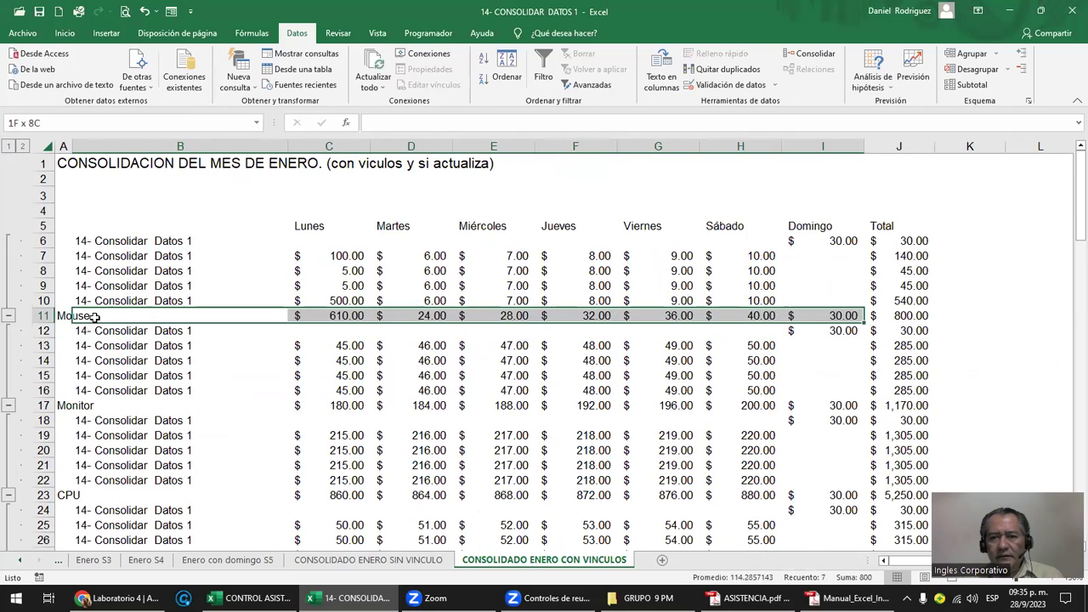
{"action": "key", "text": "shift+Right"}
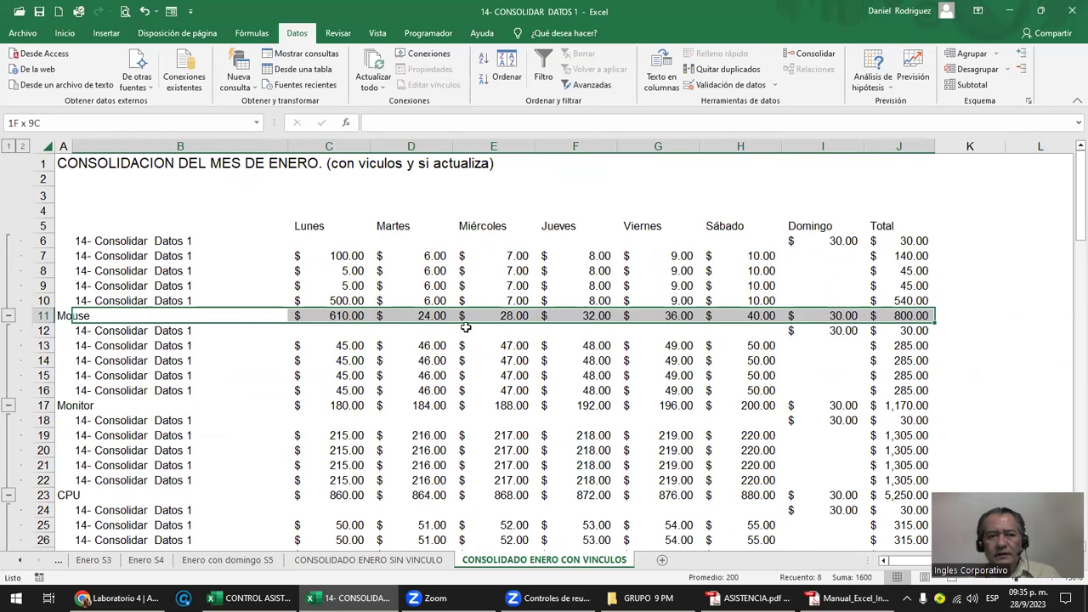
{"action": "left_click", "coordinate": [138, 302]}
- Switch between outline levels 1 and 2 to compare product totals with details
{"action": "key", "text": "shift+Up"}
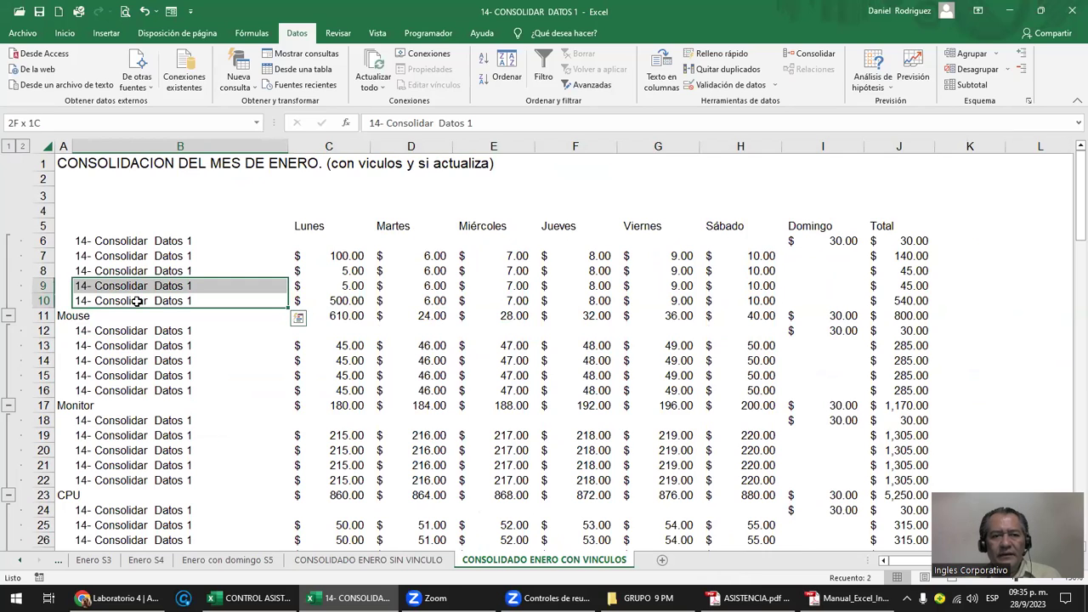
{"action": "key", "text": "shift+Up"}
{"action": "key", "text": "shift+Up"}
{"action": "key", "text": "shift+Up"}
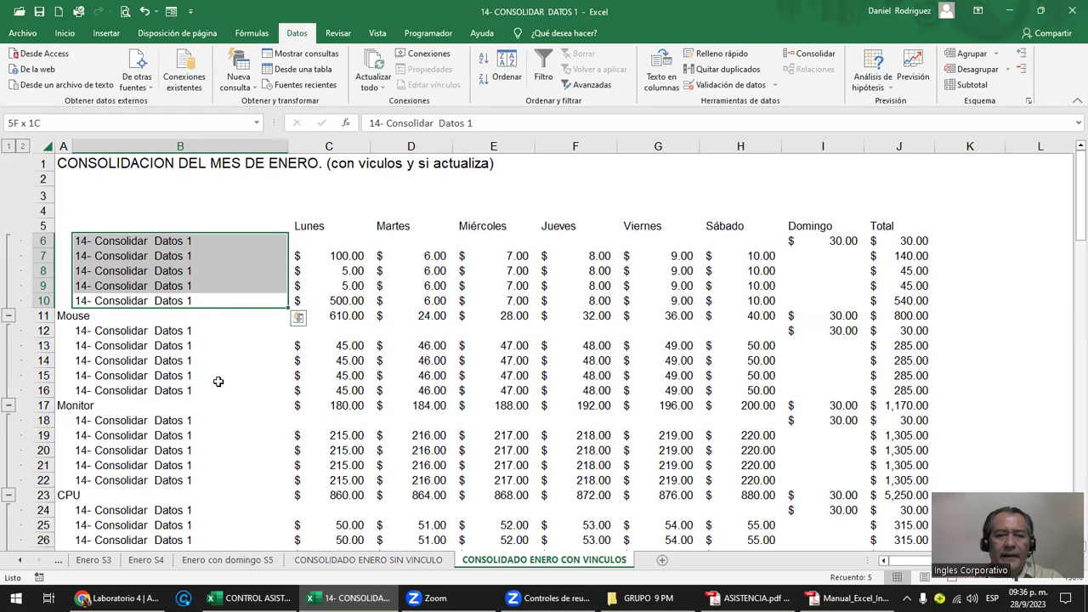
{"action": "left_click", "coordinate": [11, 146]}
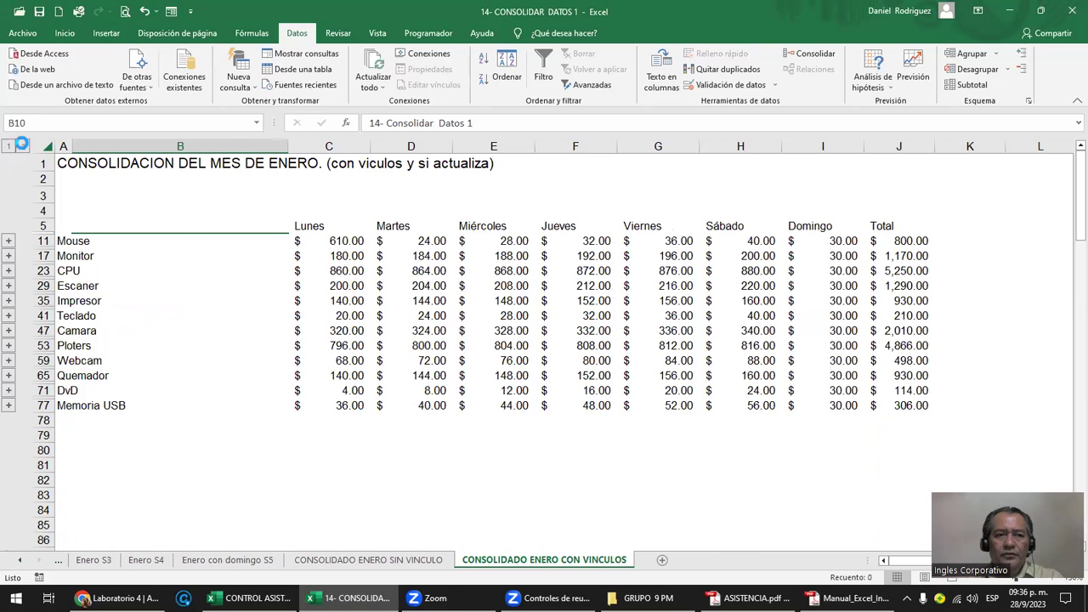
{"action": "left_click", "coordinate": [23, 146]}
{"action": "left_click", "coordinate": [8, 147]}
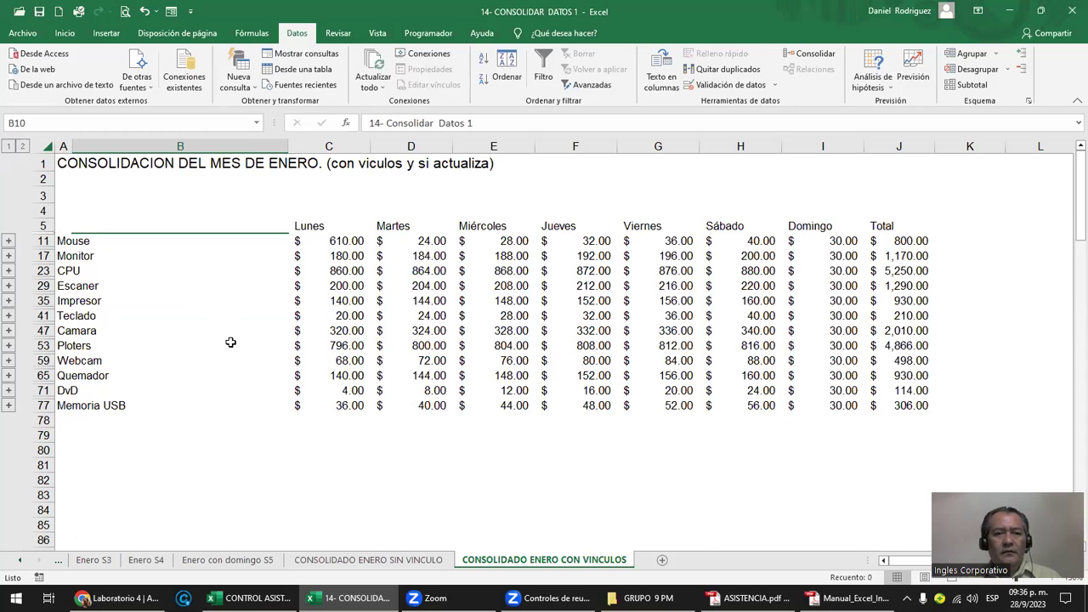
{"action": "scroll", "coordinate": [230, 342], "scroll_direction": "up", "scroll_amount": 1, "text": "ctrl"}
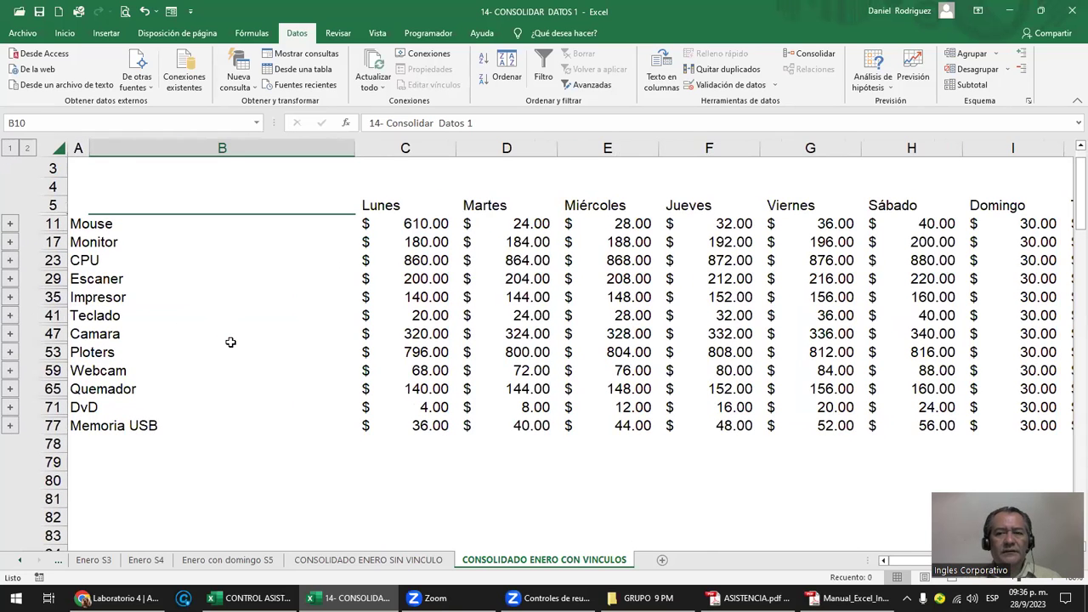
{"action": "scroll", "coordinate": [230, 342], "scroll_direction": "down", "scroll_amount": 1, "text": "ctrl"}
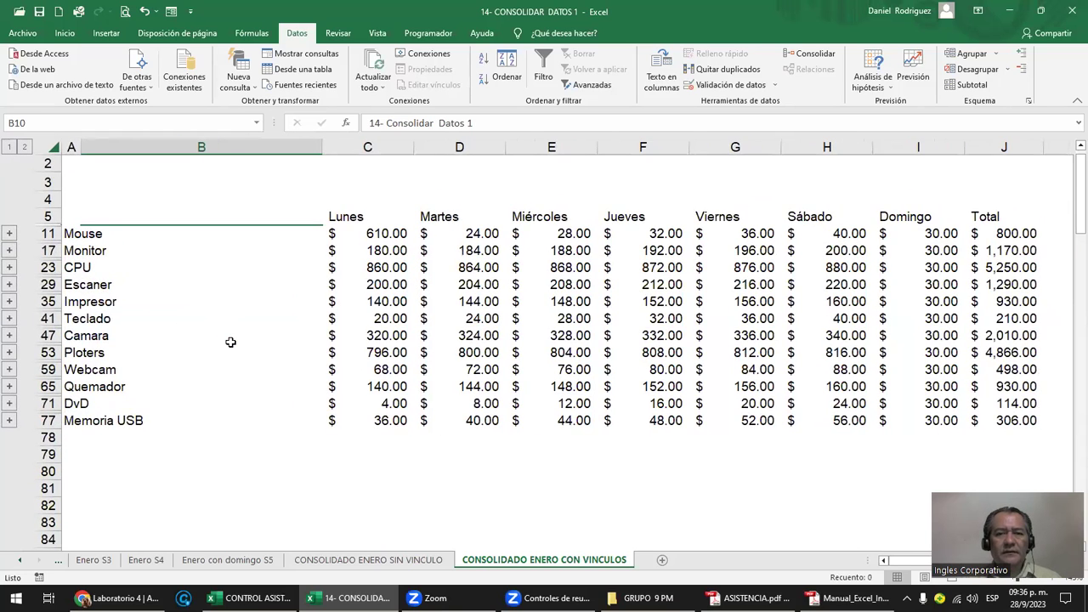
- Expand the Mouse and Camara groups individually to show their weekly detail rows
{"action": "left_click", "coordinate": [9, 235]}
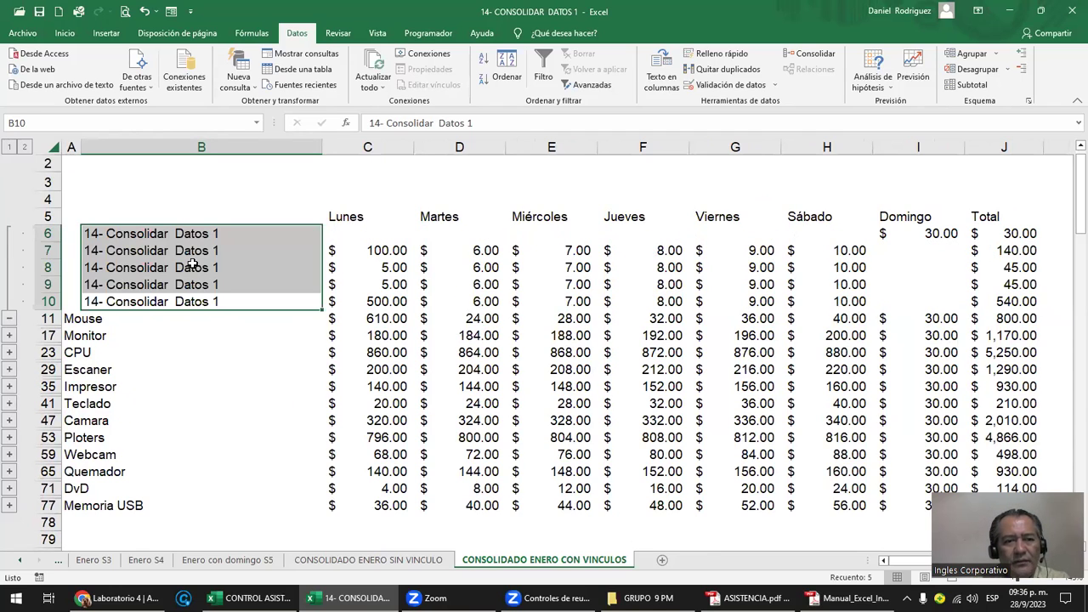
{"action": "left_click", "coordinate": [136, 322]}
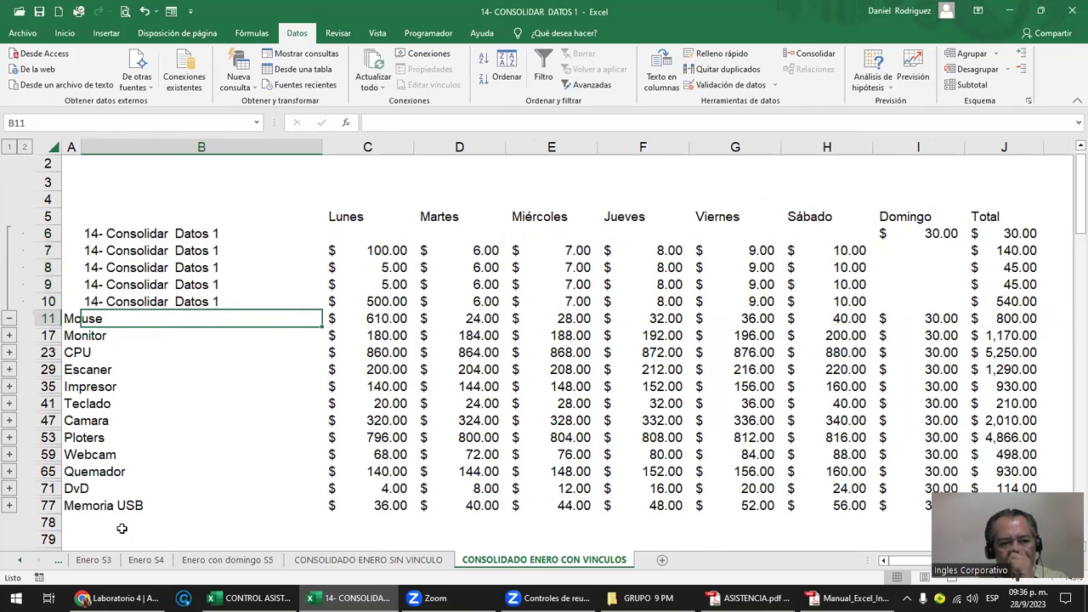
{"action": "left_click", "coordinate": [9, 420]}
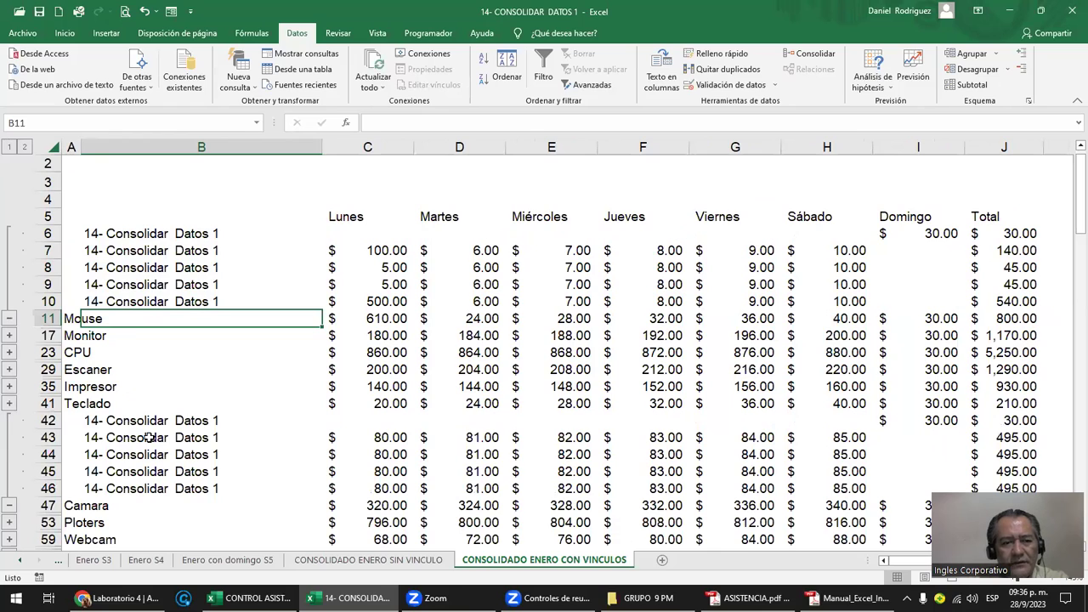
{"action": "left_click_drag", "start_coordinate": [144, 420], "coordinate": [156, 497]}
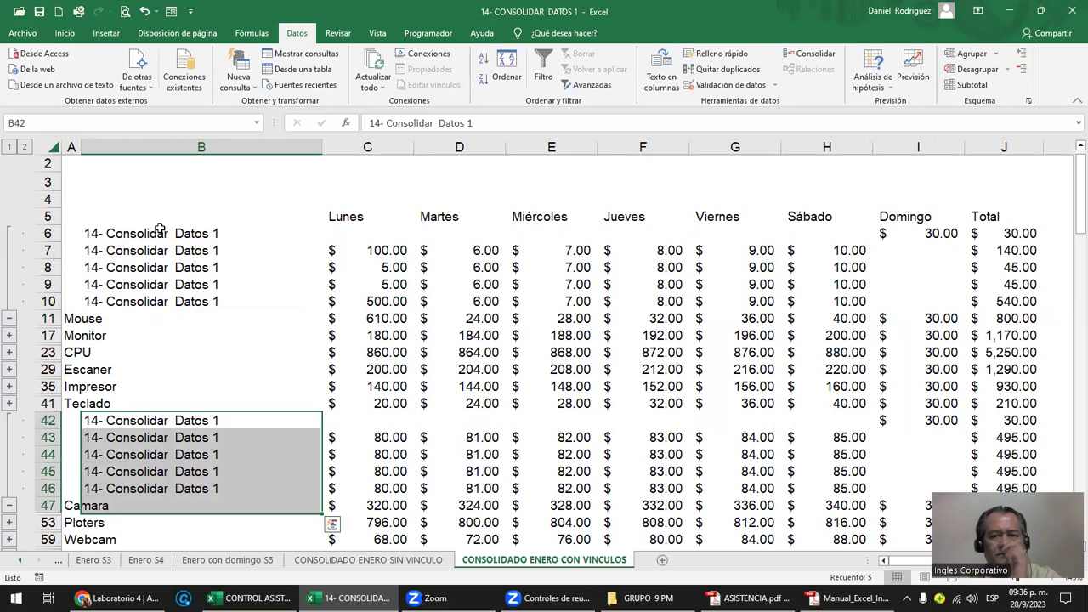
- Expand every product group to level 2 and scroll through the detail rows
{"action": "left_click", "coordinate": [7, 148]}
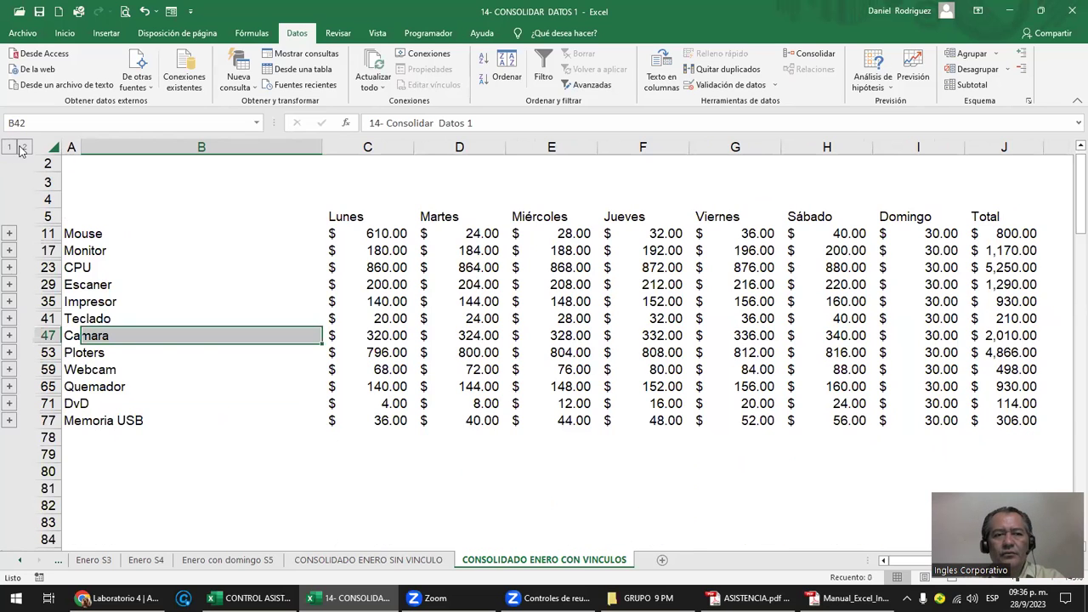
{"action": "left_click", "coordinate": [26, 148]}
{"action": "scroll", "coordinate": [236, 267], "scroll_direction": "down", "scroll_amount": 4}
{"action": "scroll", "coordinate": [236, 267], "scroll_direction": "down", "scroll_amount": 2}
{"action": "scroll", "coordinate": [235, 267], "scroll_direction": "down", "scroll_amount": 2}
{"action": "scroll", "coordinate": [240, 269], "scroll_direction": "down", "scroll_amount": 4}
{"action": "scroll", "coordinate": [241, 269], "scroll_direction": "down", "scroll_amount": 3}
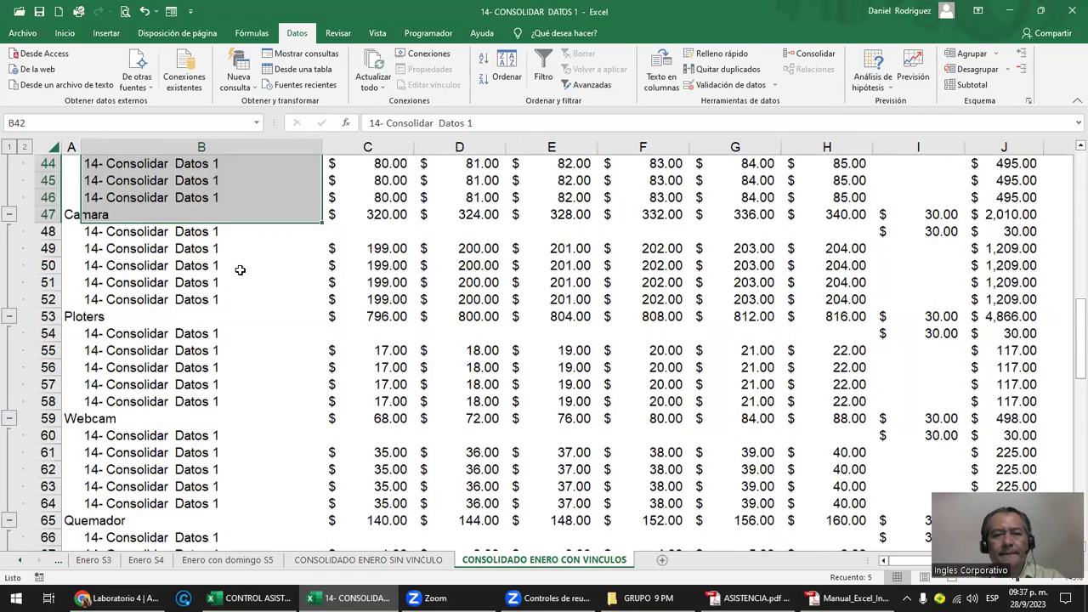
{"action": "scroll", "coordinate": [240, 270], "scroll_direction": "down", "scroll_amount": 3}
{"action": "scroll", "coordinate": [241, 269], "scroll_direction": "down", "scroll_amount": 2}
{"action": "scroll", "coordinate": [240, 269], "scroll_direction": "down", "scroll_amount": 2}
{"action": "scroll", "coordinate": [241, 270], "scroll_direction": "up", "scroll_amount": 4}
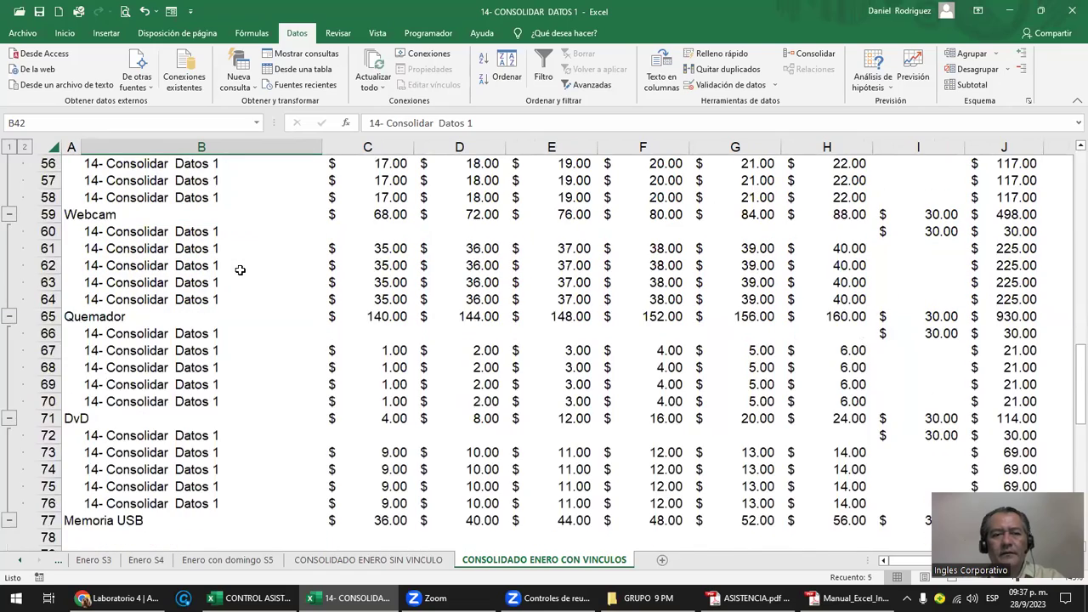
{"action": "scroll", "coordinate": [240, 270], "scroll_direction": "up", "scroll_amount": 10}
{"action": "scroll", "coordinate": [240, 269], "scroll_direction": "up", "scroll_amount": 7}
{"action": "scroll", "coordinate": [241, 269], "scroll_direction": "up", "scroll_amount": 2}
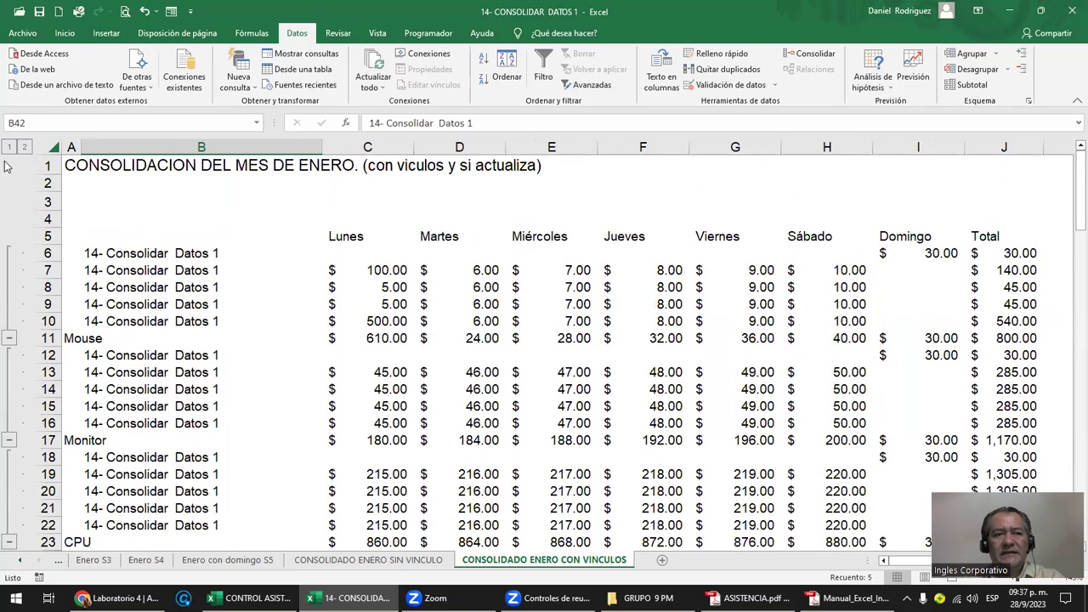
- Collapse to product totals and check Mouse's Domingo value in H4 of Enero con domingo S5
{"action": "left_click", "coordinate": [8, 147]}
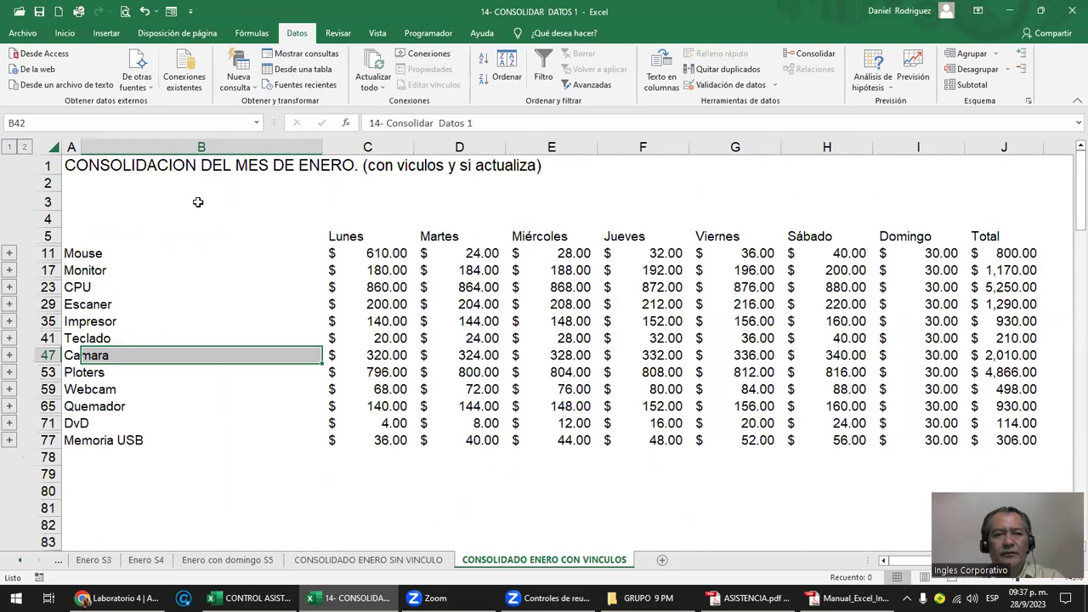
{"action": "left_click", "coordinate": [134, 236]}
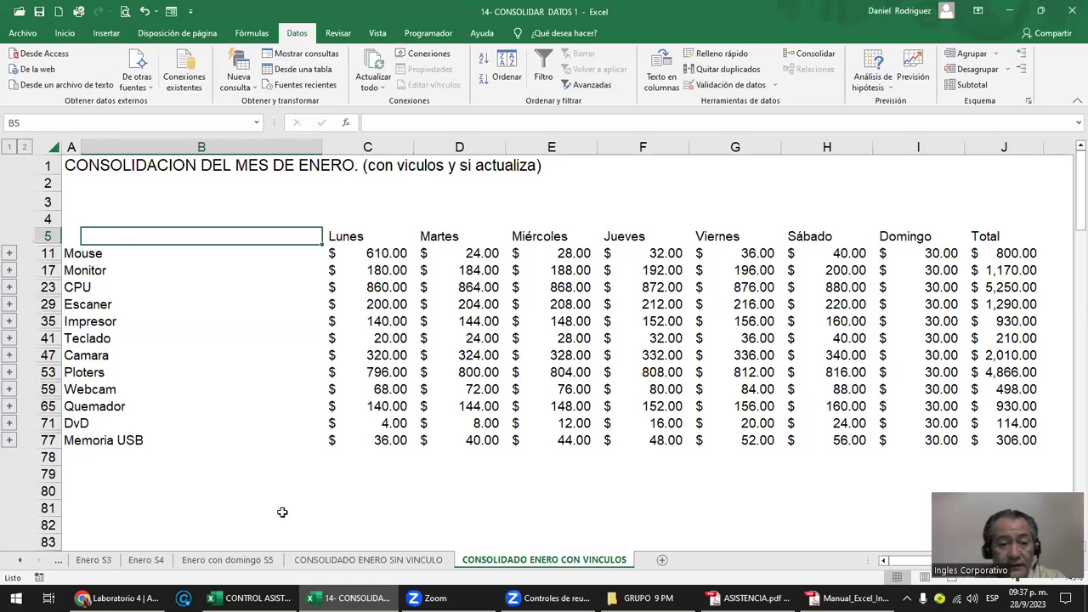
{"action": "left_click", "coordinate": [211, 560]}
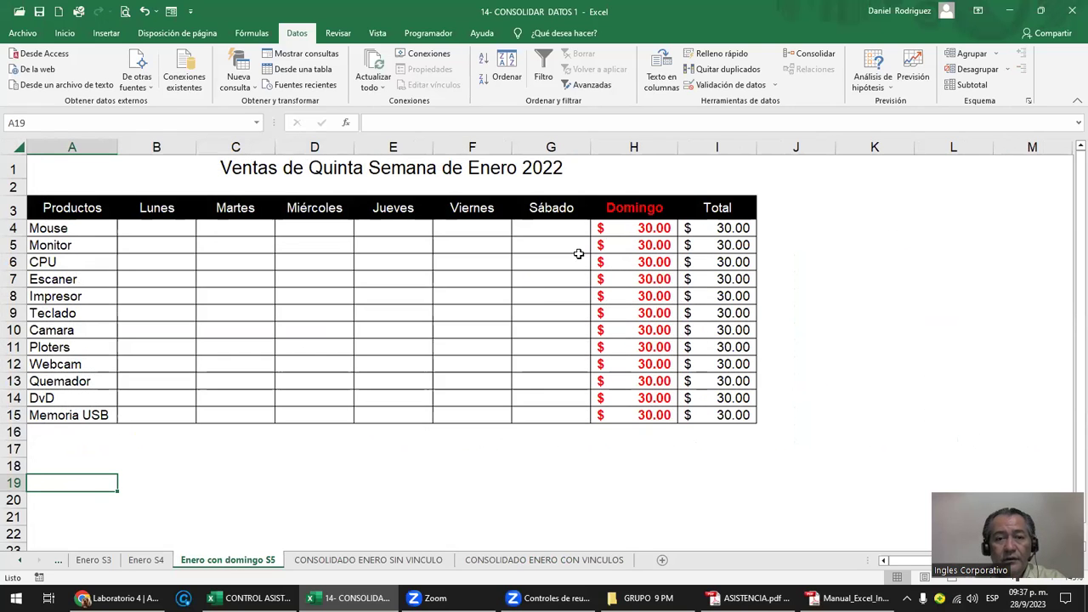
{"action": "double_click", "coordinate": [652, 229]}
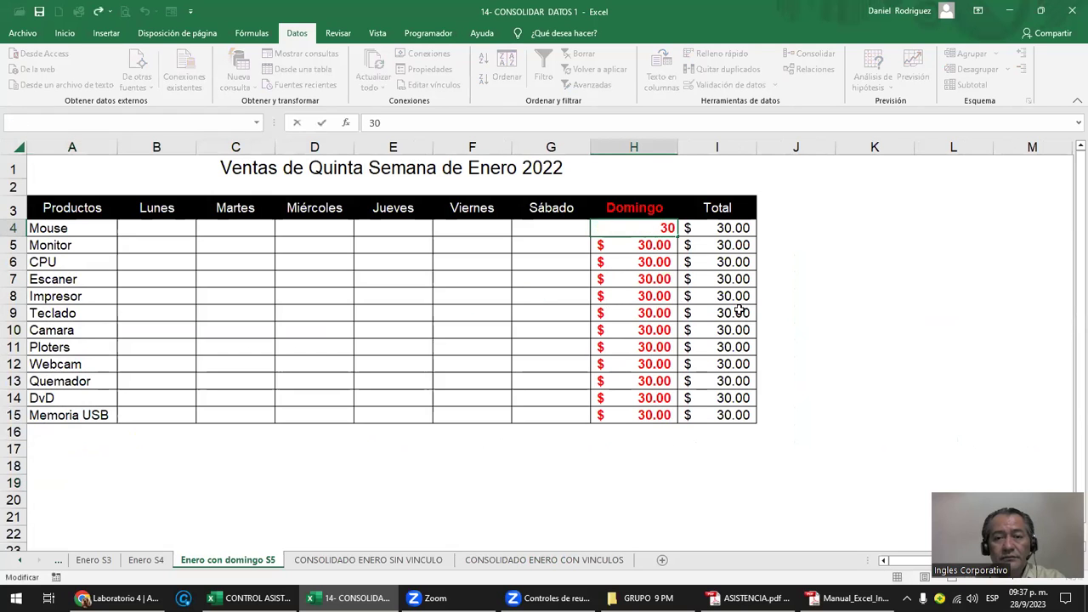
{"action": "key", "text": "ctrl+Return"}
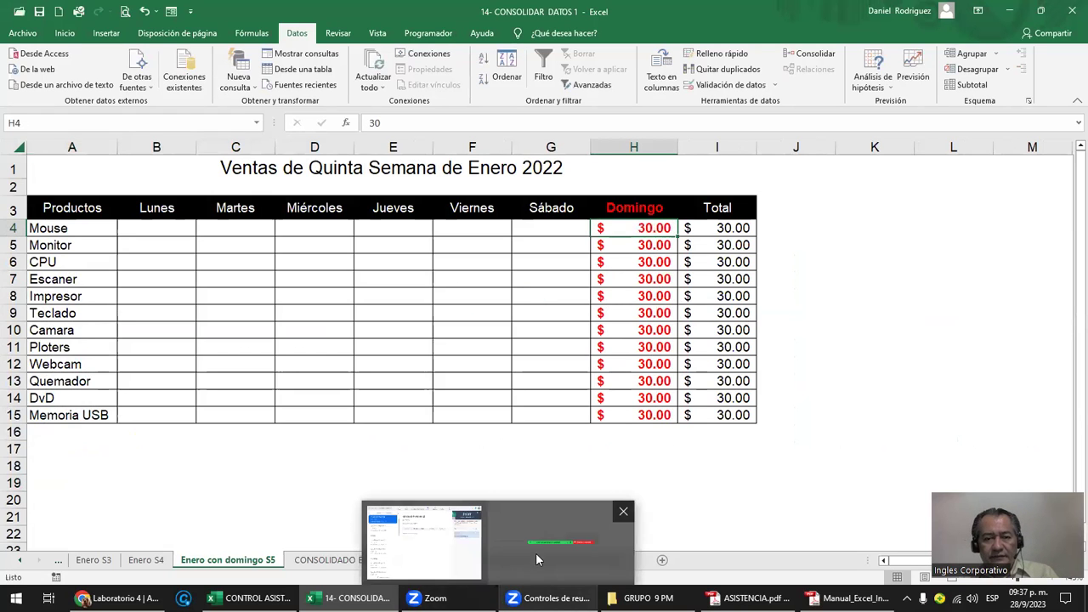
- Inspect the Mouse SUMA formulas in I11 and J11 on CONSOLIDADO ENERO CON VINCULOS
{"action": "left_click", "coordinate": [544, 560]}
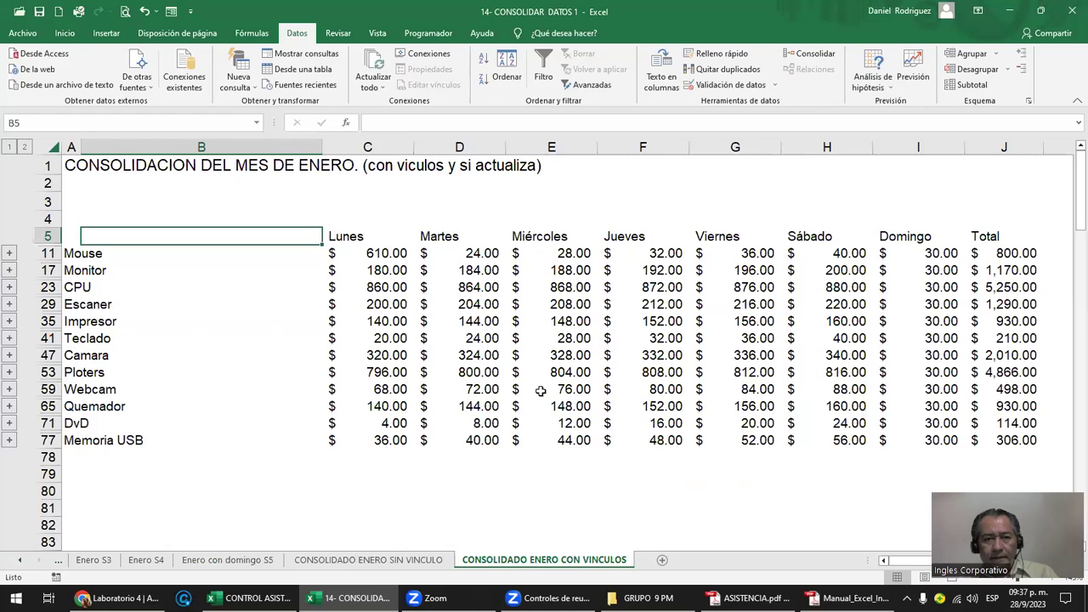
{"action": "left_click", "coordinate": [1012, 253]}
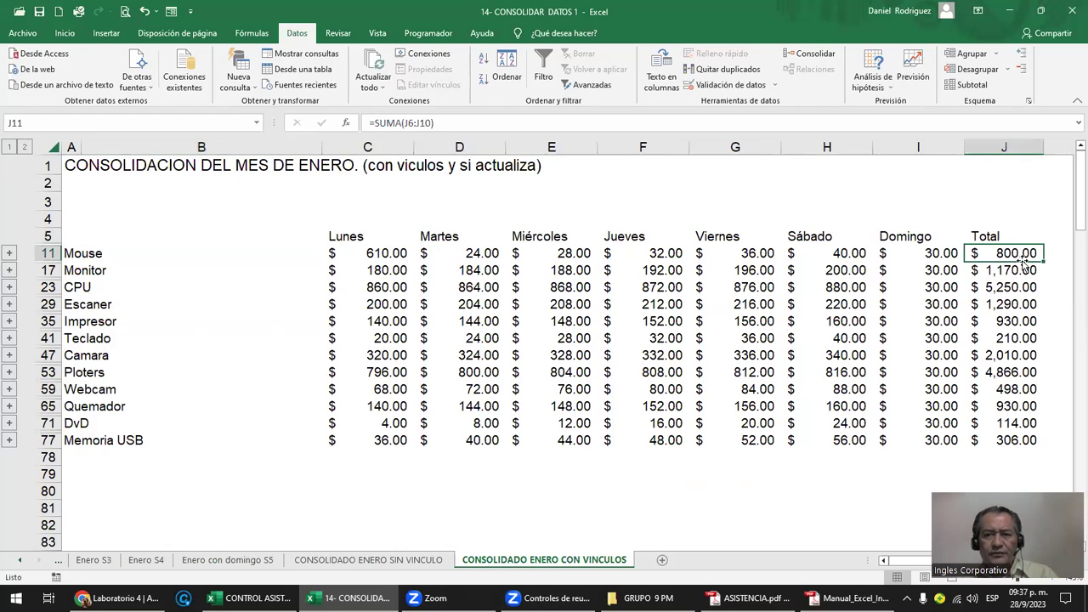
{"action": "left_click", "coordinate": [950, 253]}
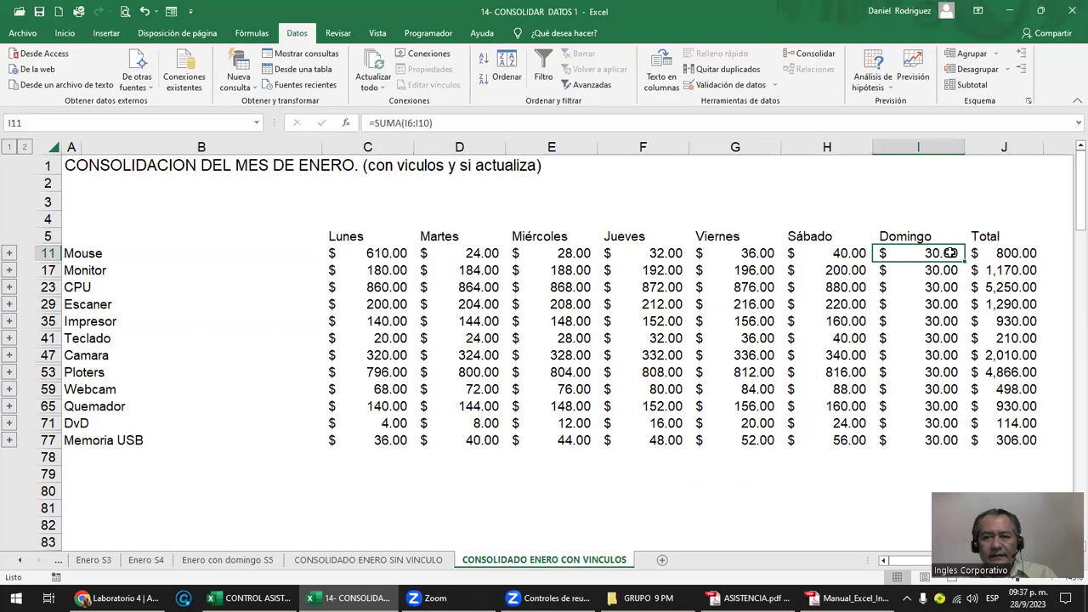
{"action": "left_click_drag", "start_coordinate": [932, 254], "coordinate": [935, 440]}
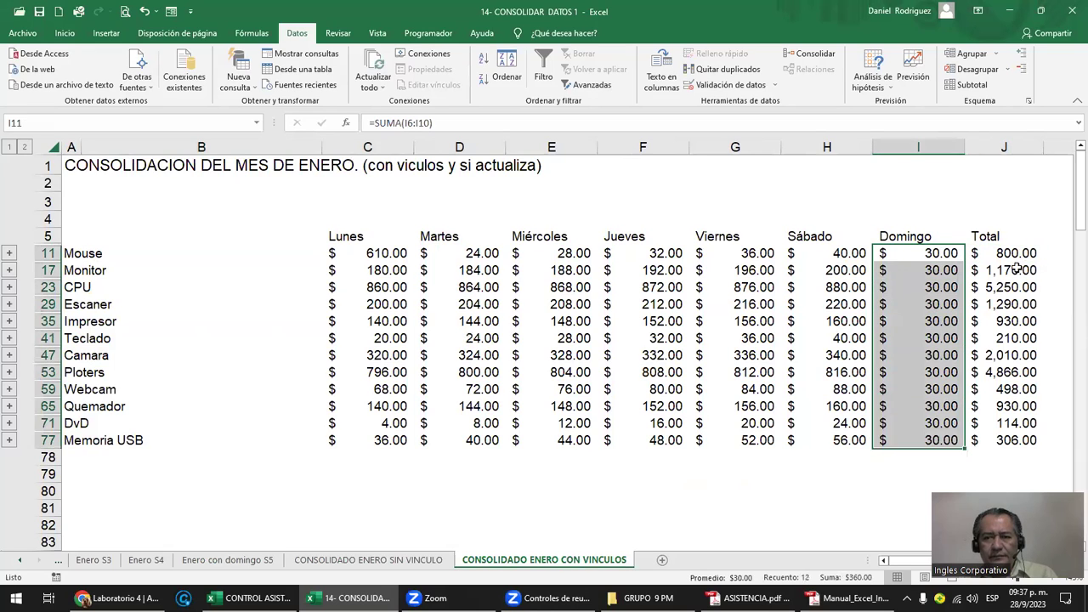
{"action": "left_click", "coordinate": [1015, 253]}
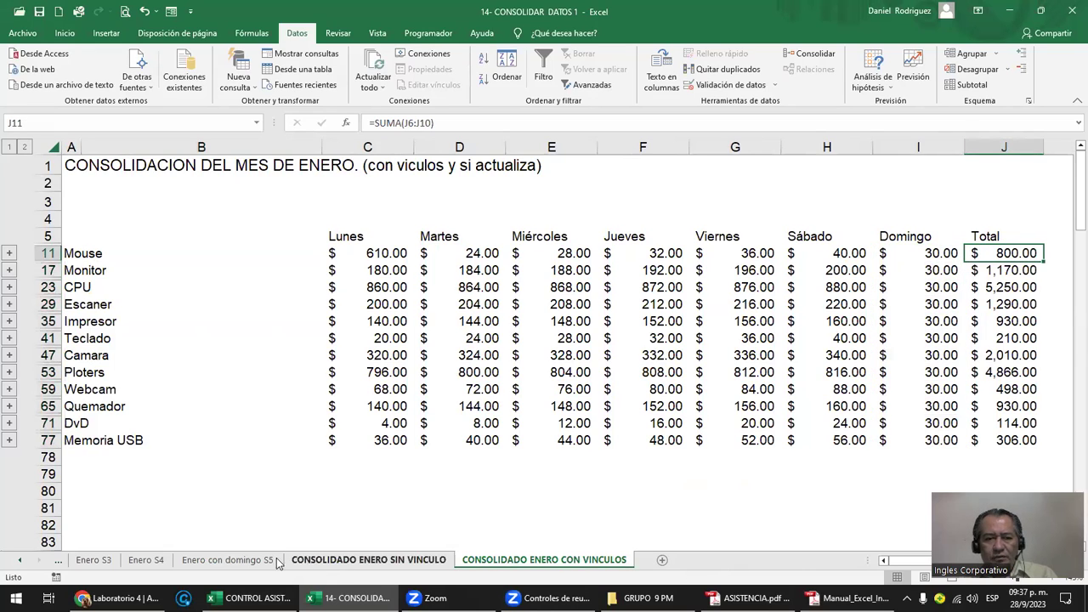
- Set Mouse's fifth-week Domingo to 100 and confirm the consolidated total becomes 870.00
{"action": "left_click", "coordinate": [250, 562]}
{"action": "left_click", "coordinate": [651, 230]}
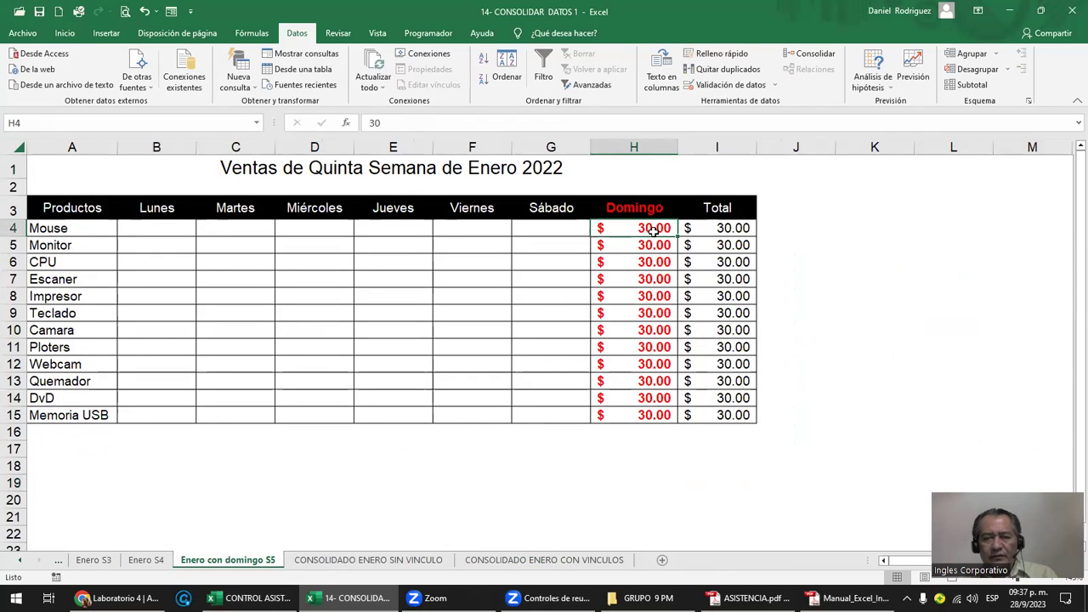
{"action": "type", "text": "100"}
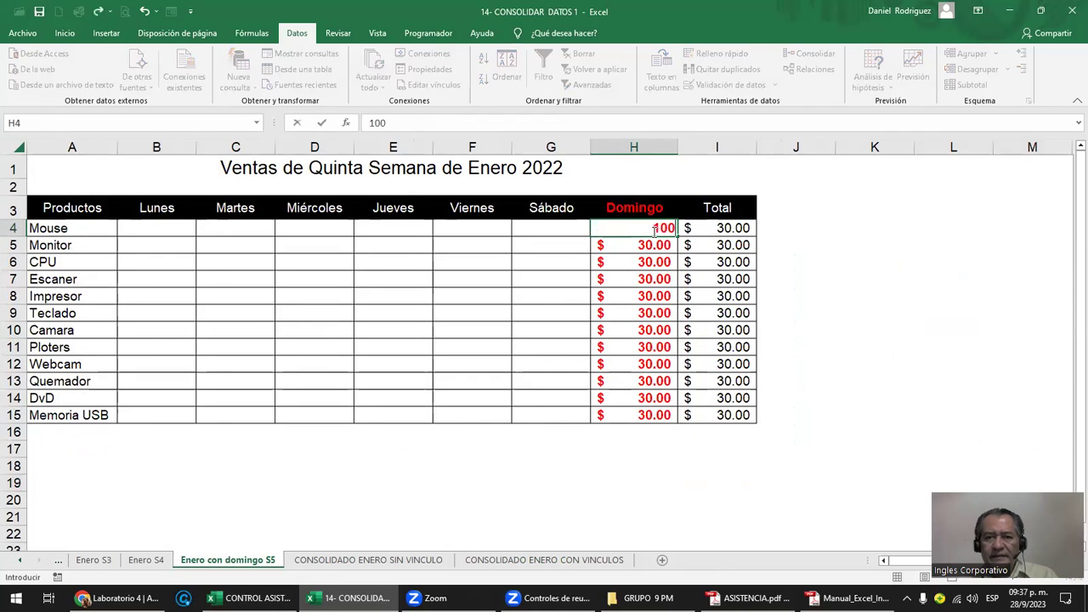
{"action": "key", "text": "Return"}
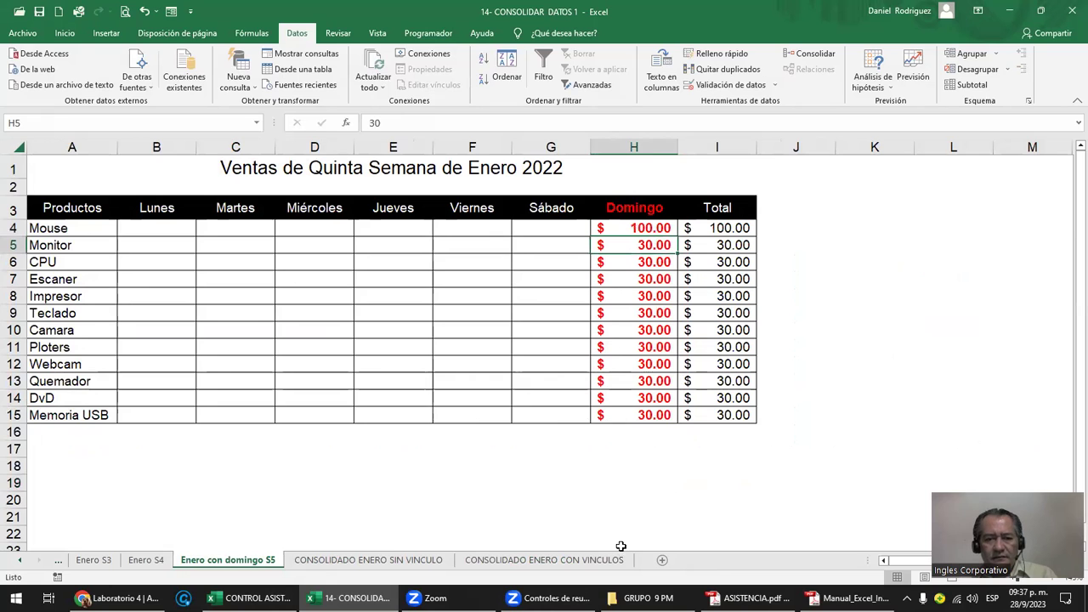
{"action": "left_click", "coordinate": [576, 564]}
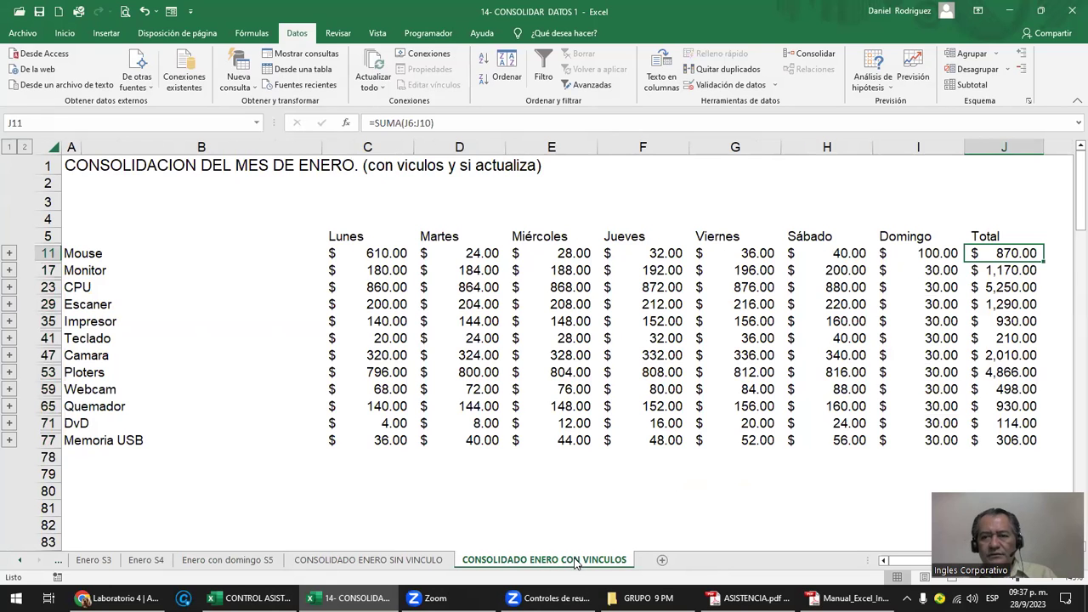
{"action": "left_click", "coordinate": [938, 254]}
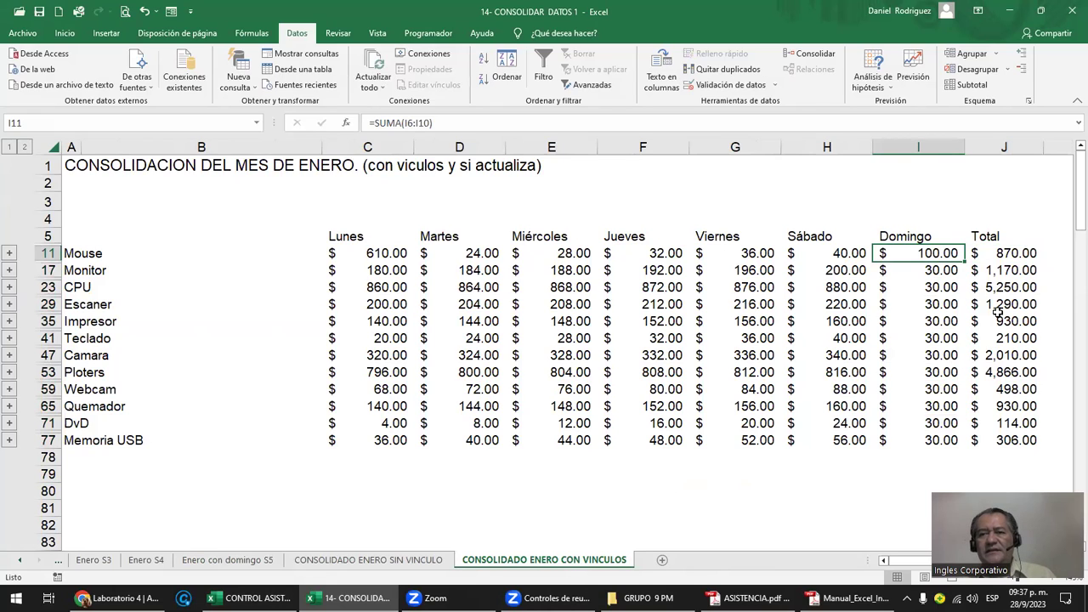
{"action": "left_click", "coordinate": [1010, 252]}
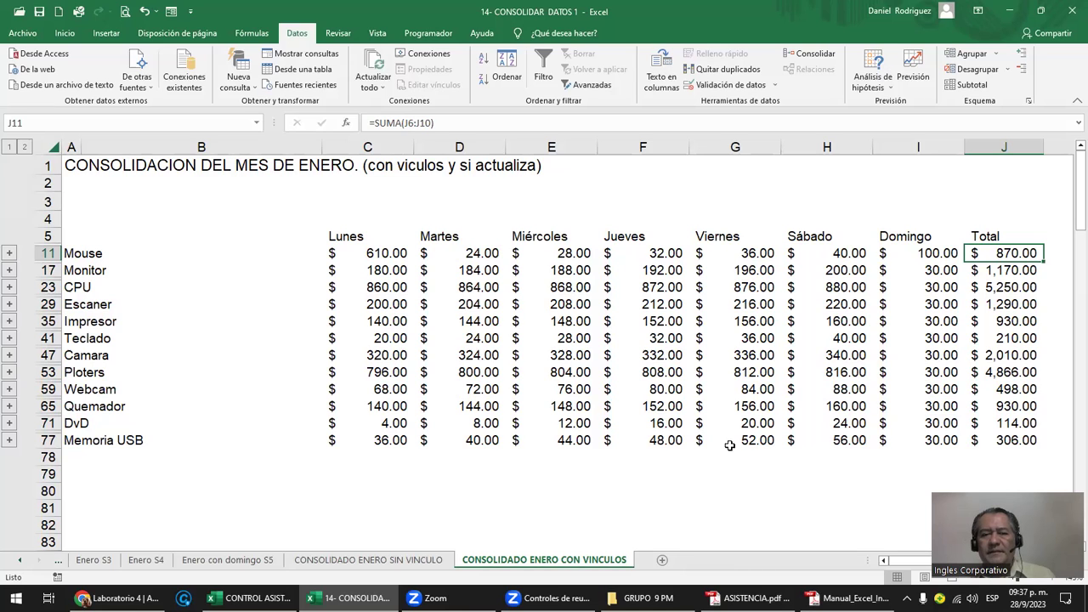
- Set Memoria USB's Domingo in H15 to 500 and verify the linked total updates
{"action": "left_click", "coordinate": [227, 559]}
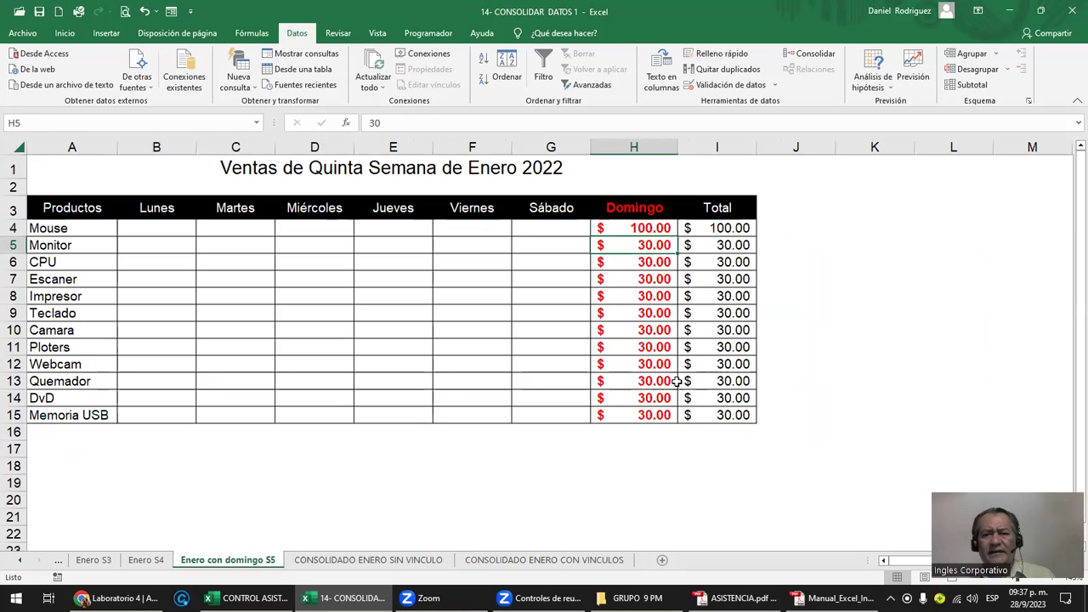
{"action": "left_click", "coordinate": [633, 415]}
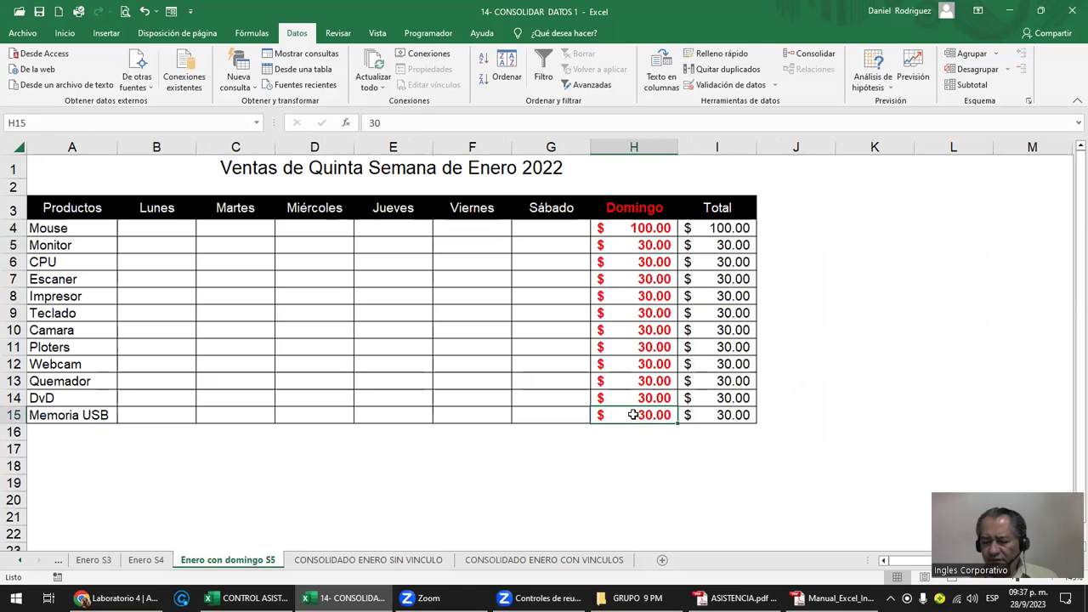
{"action": "type", "text": "500"}
{"action": "key", "text": "Return"}
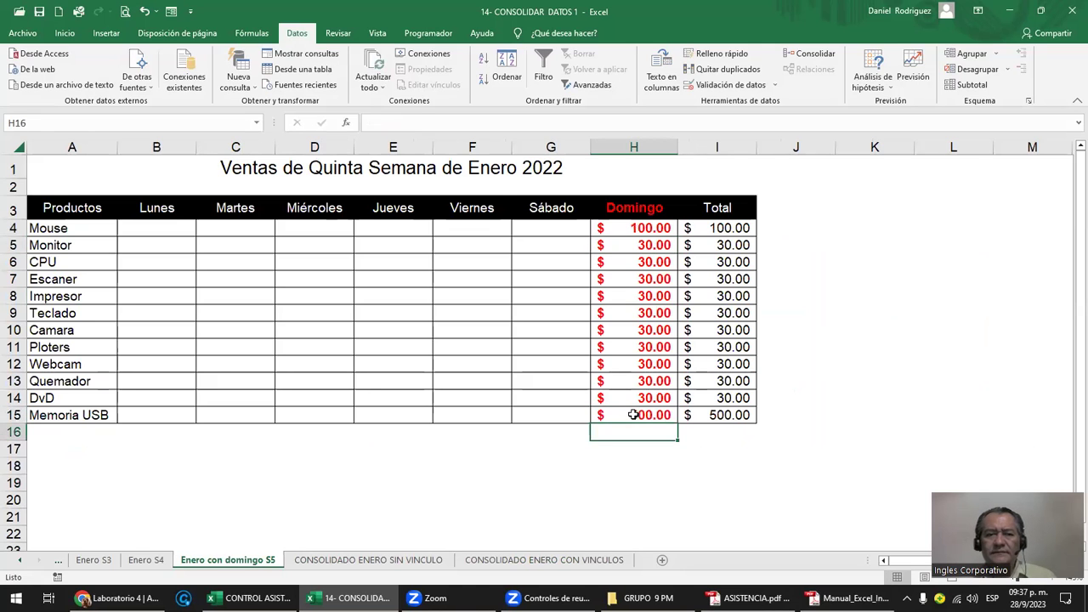
{"action": "left_click", "coordinate": [531, 560]}
{"action": "left_click", "coordinate": [917, 441]}
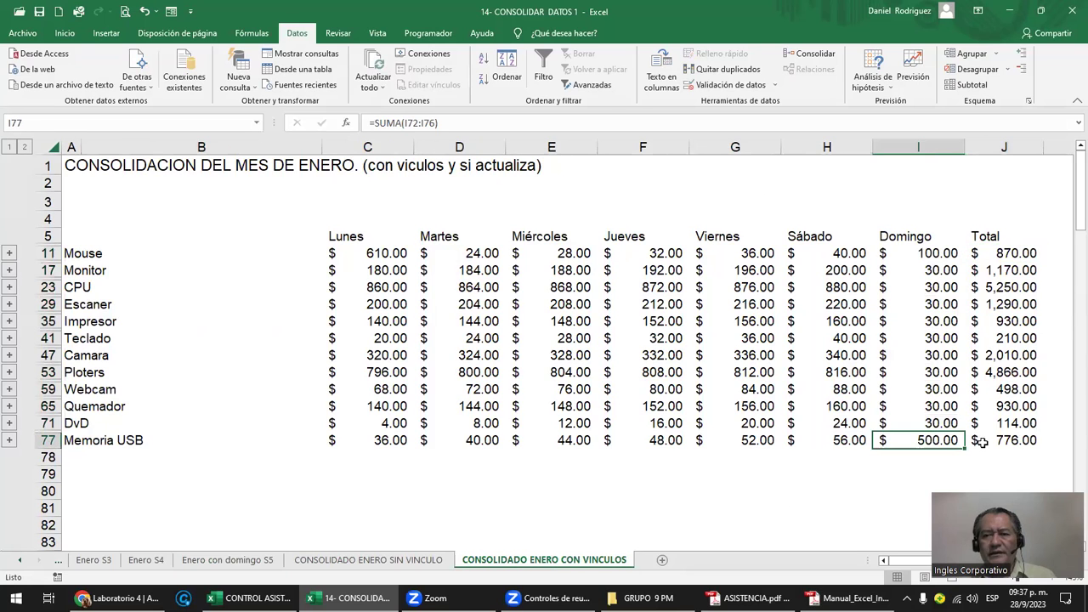
{"action": "left_click", "coordinate": [967, 448]}
{"action": "left_click", "coordinate": [952, 440]}
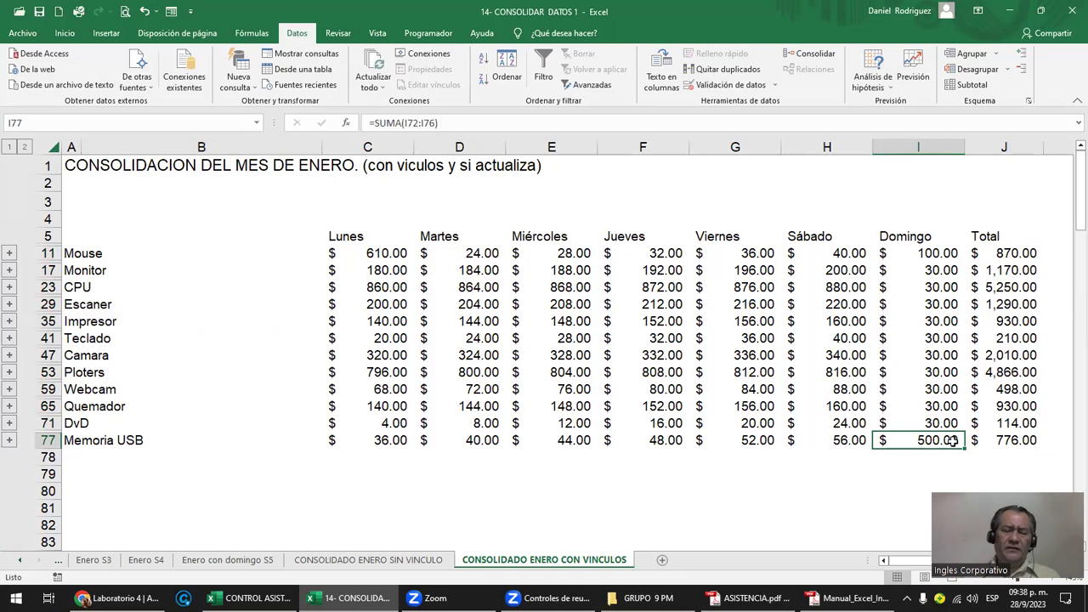
{"action": "mouse_move", "coordinate": [82, 237]}
{"action": "left_mouse_down"}
{"action": "mouse_move", "coordinate": [328, 255]}
{"action": "mouse_move", "coordinate": [799, 413]}
{"action": "mouse_move", "coordinate": [1006, 453]}
{"action": "left_mouse_up"}
{"action": "key", "text": "ctrl+c"}
{"action": "key", "text": "Right"}
{"action": "key", "text": "Right"}
{"action": "key", "text": "Right"}
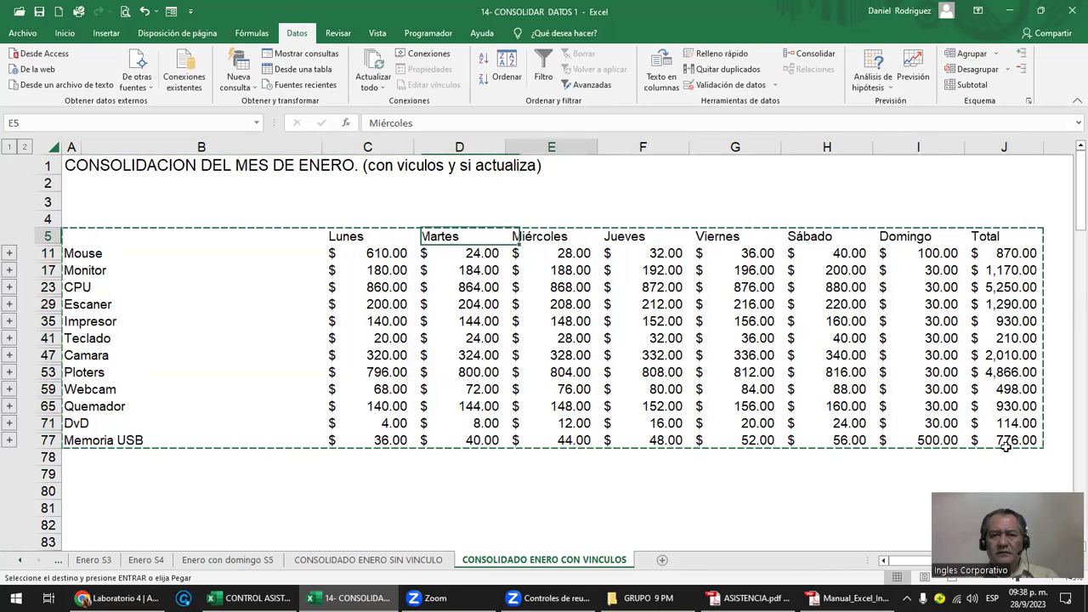
{"action": "key", "text": "Right"}
{"action": "key", "text": "Right"}
{"action": "key", "text": "Right"}
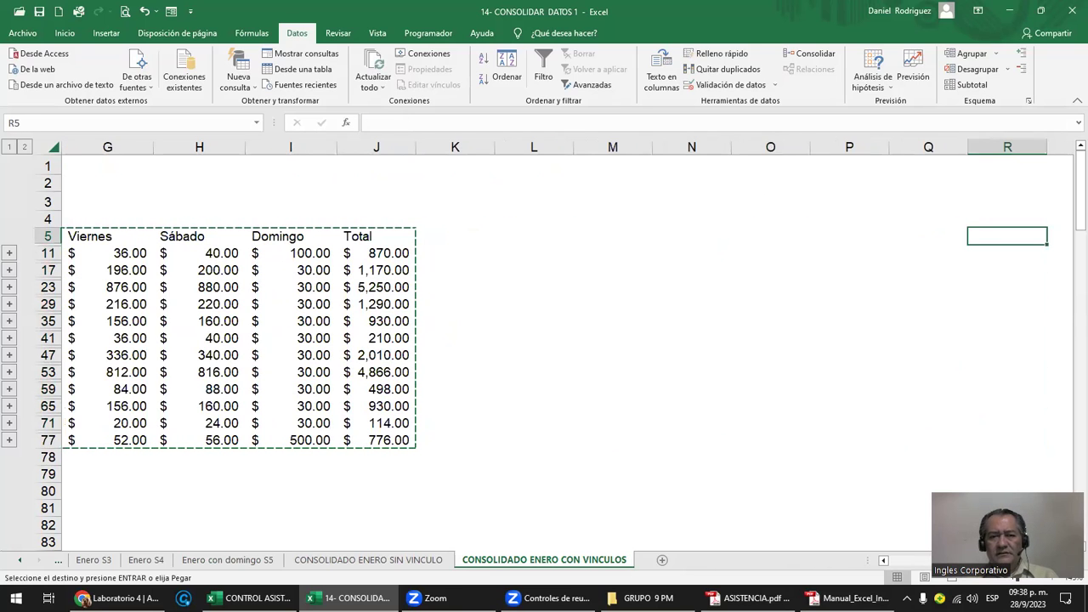
{"action": "left_click", "coordinate": [662, 559]}
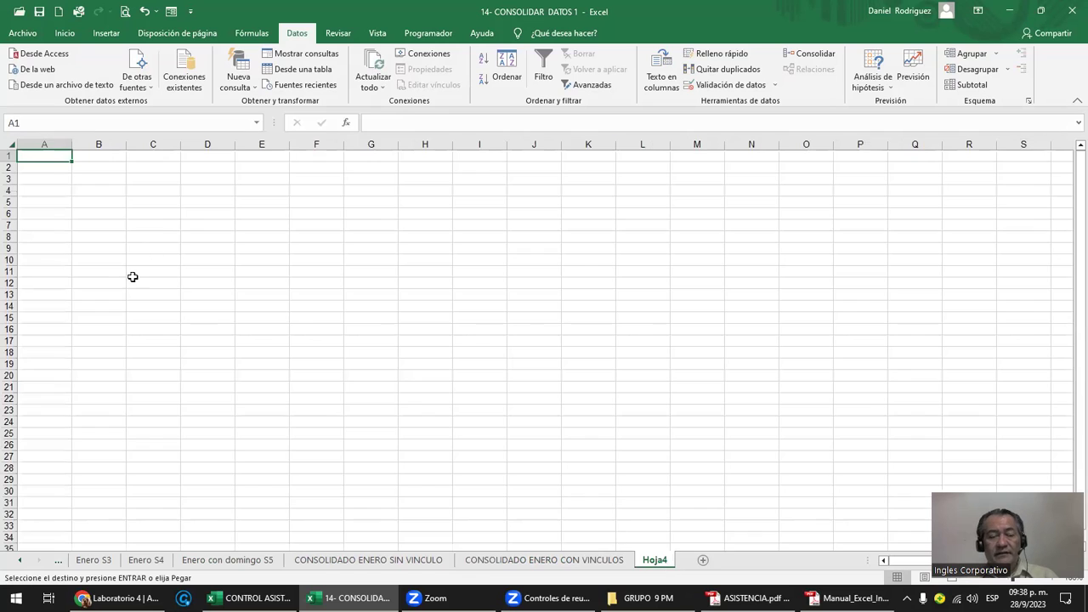
{"action": "scroll", "coordinate": [129, 295], "scroll_direction": "up", "scroll_amount": 4, "text": "ctrl"}
{"action": "scroll", "coordinate": [92, 223], "scroll_direction": "up", "scroll_amount": 1, "text": "ctrl"}
{"action": "left_click", "coordinate": [97, 219]}
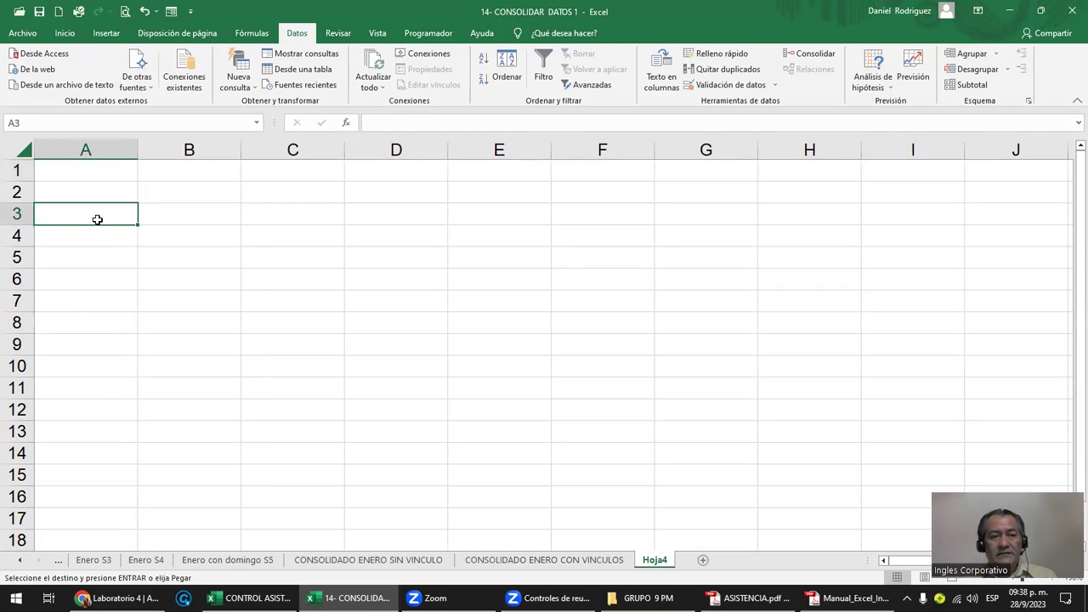
{"action": "right_click", "coordinate": [98, 222]}
{"action": "left_click", "coordinate": [149, 304]}
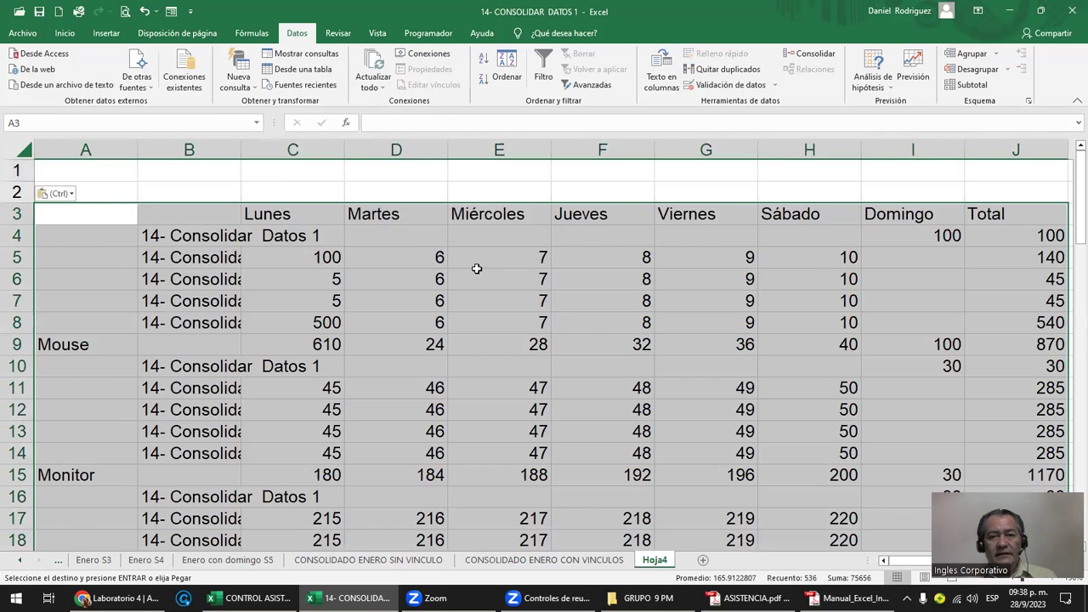
{"action": "left_click", "coordinate": [191, 306]}
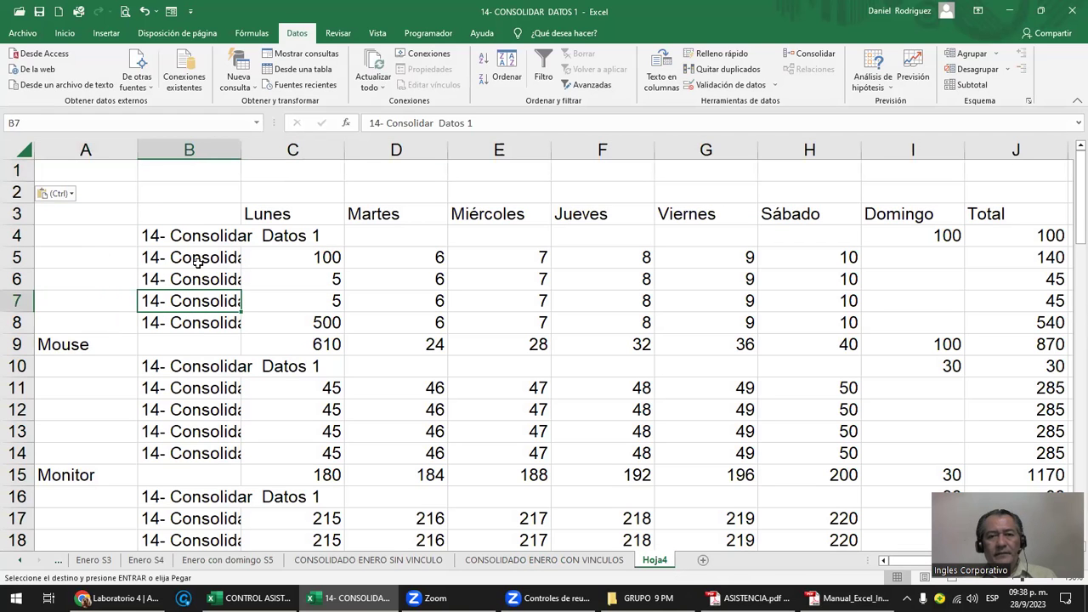
{"action": "scroll", "coordinate": [271, 317], "scroll_direction": "down", "scroll_amount": 1}
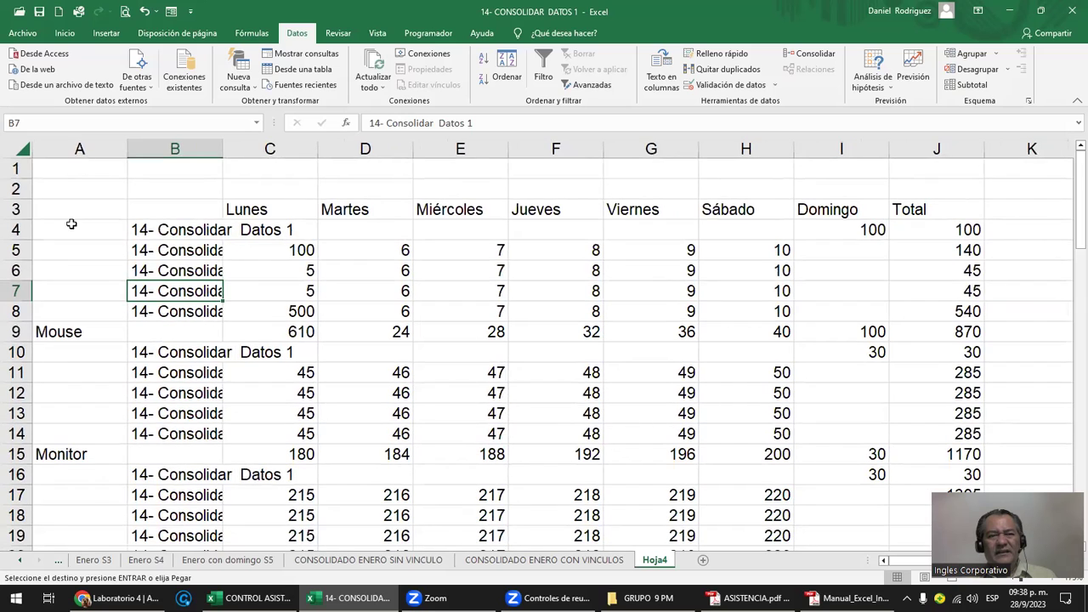
{"action": "left_click", "coordinate": [77, 228]}
{"action": "left_click", "coordinate": [979, 85]}
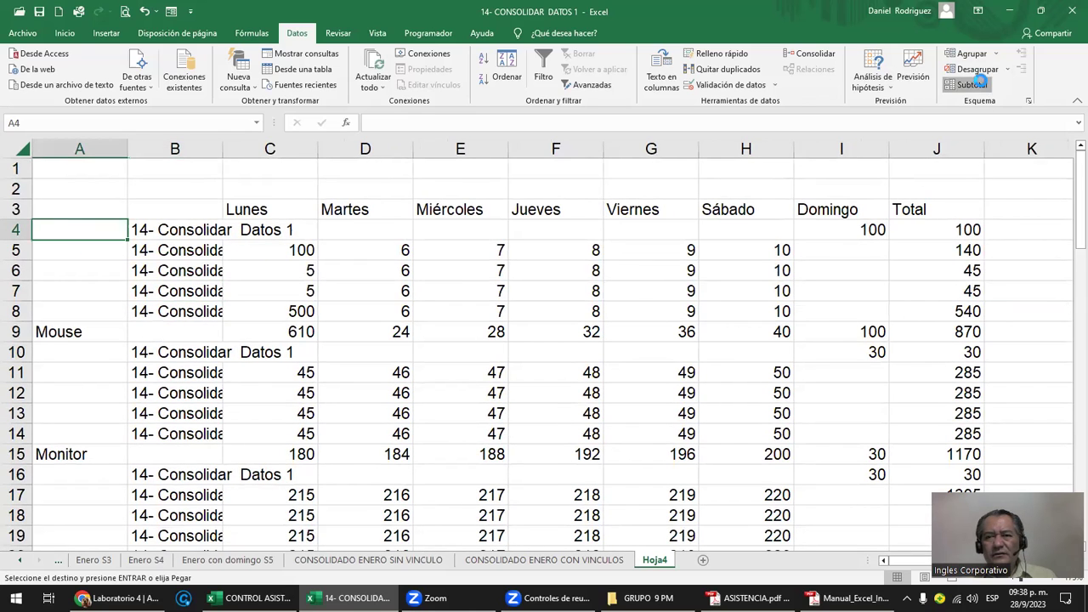
{"action": "left_click", "coordinate": [486, 350]}
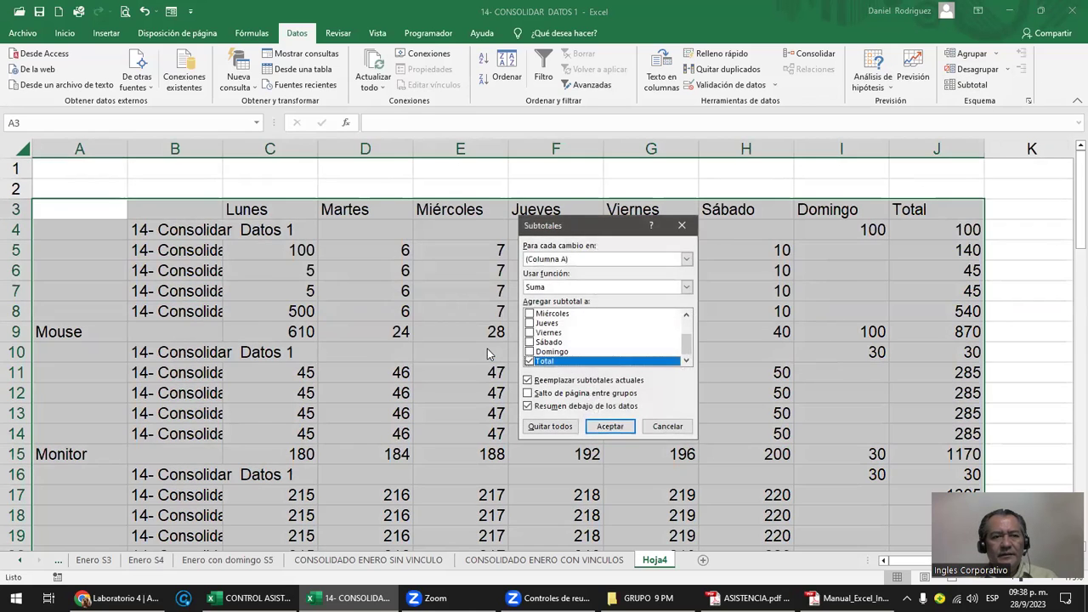
{"action": "left_click", "coordinate": [560, 426]}
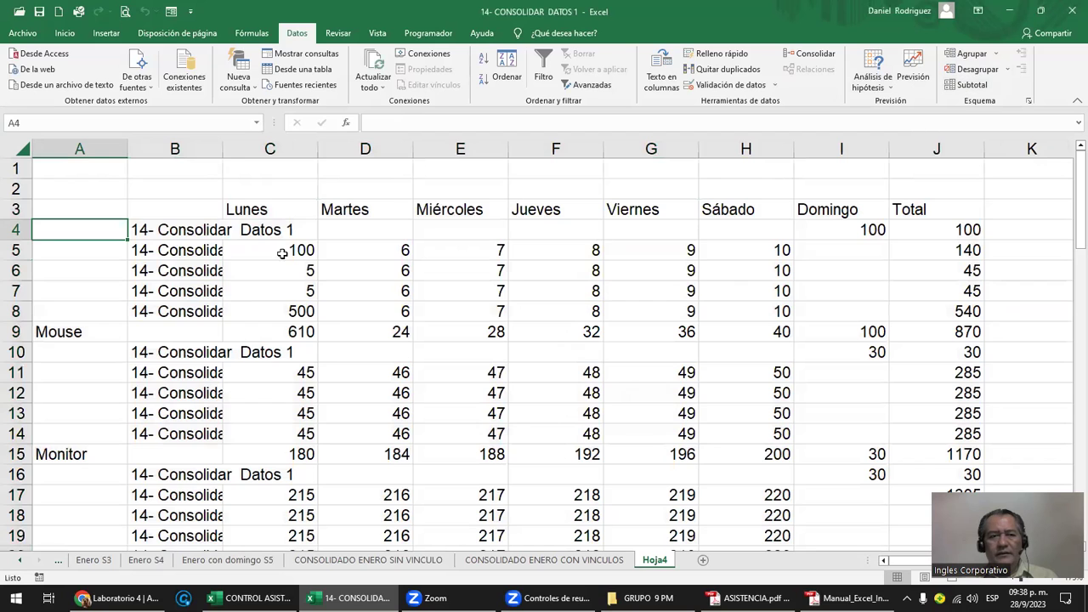
{"action": "right_click", "coordinate": [653, 563]}
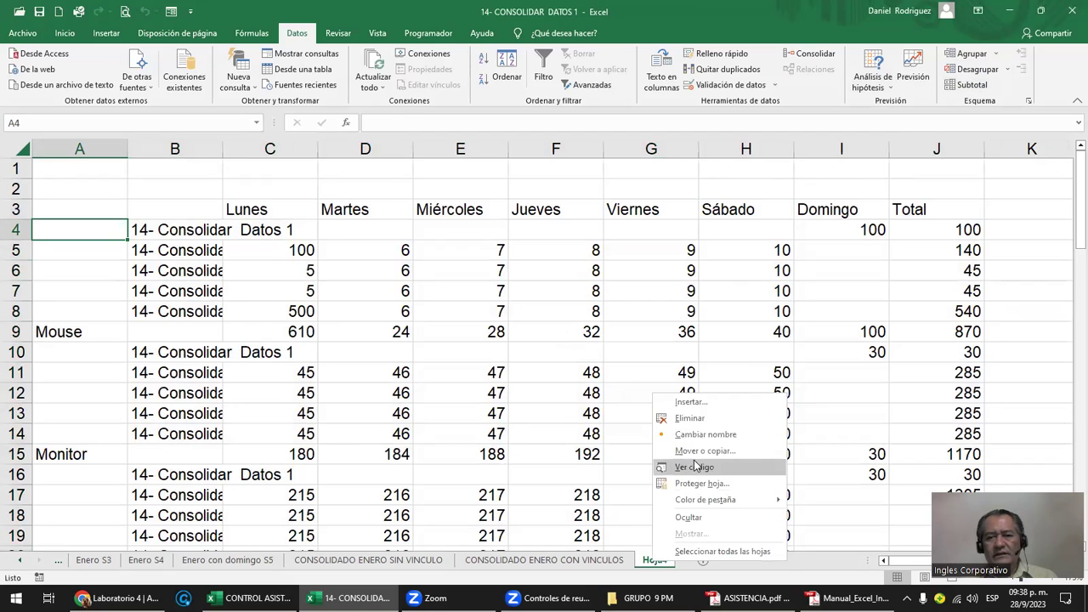
{"action": "left_click", "coordinate": [701, 419]}
{"action": "left_click", "coordinate": [515, 338]}
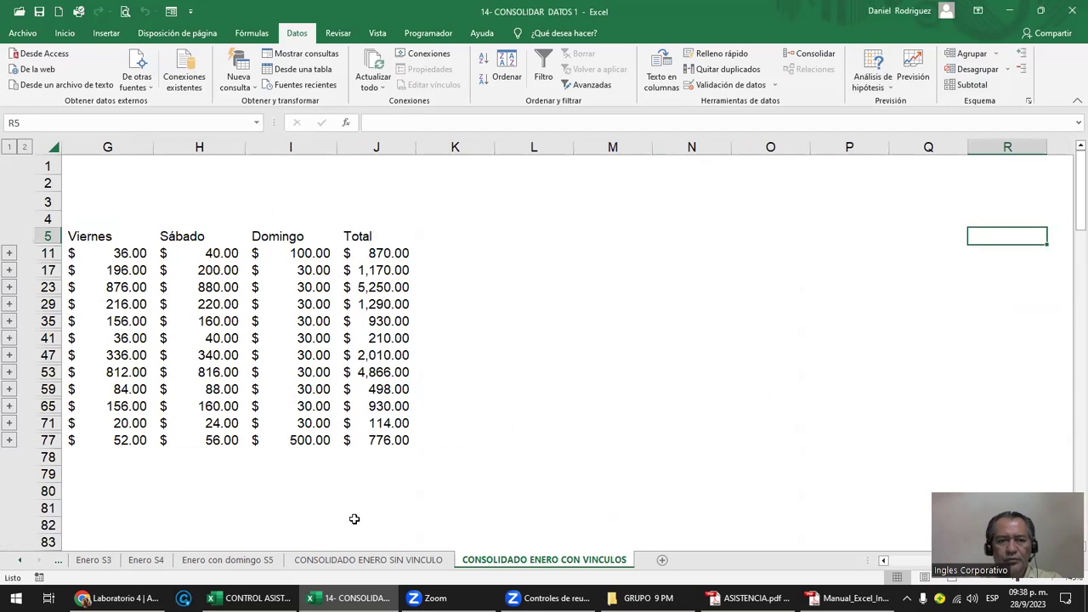
{"action": "left_click", "coordinate": [352, 522]}
{"action": "key", "text": "Left"}
{"action": "key", "text": "Left"}
{"action": "key", "text": "Left"}
{"action": "key", "text": "Left"}
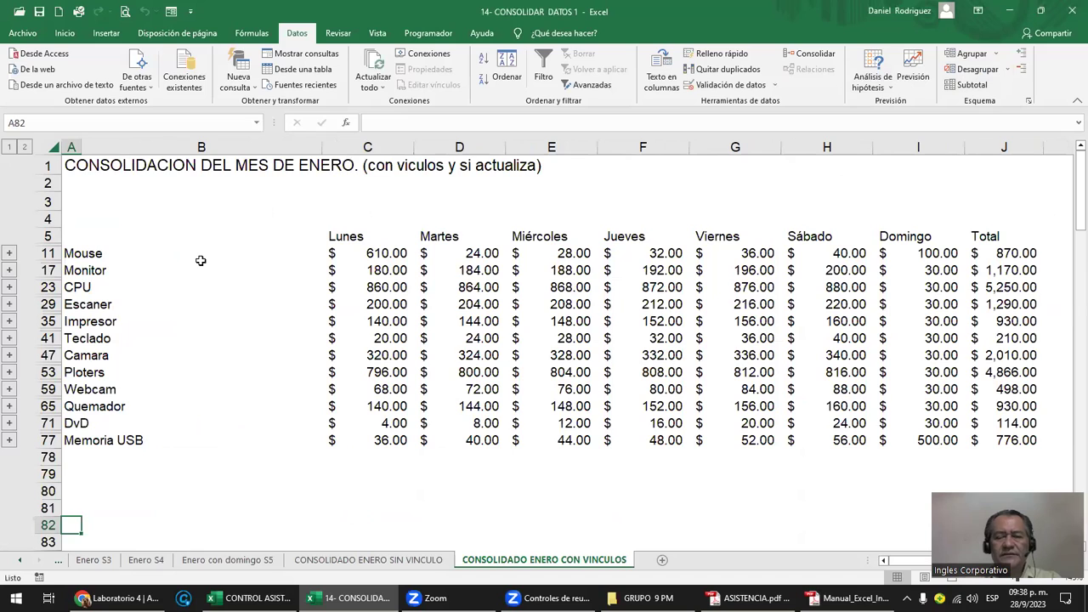
{"action": "left_click", "coordinate": [85, 253]}
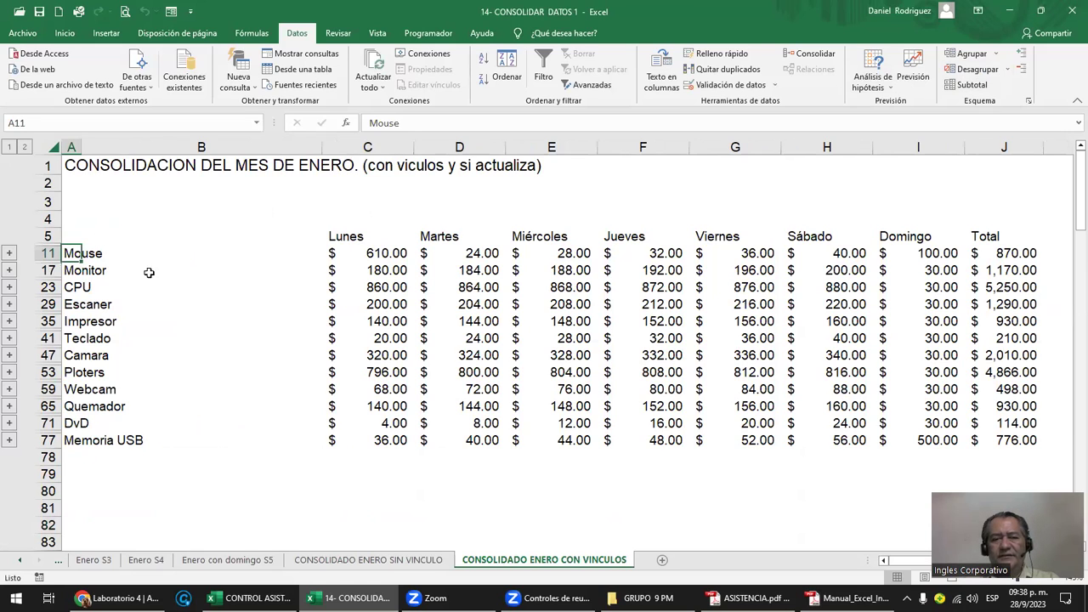
{"action": "left_click", "coordinate": [364, 561]}
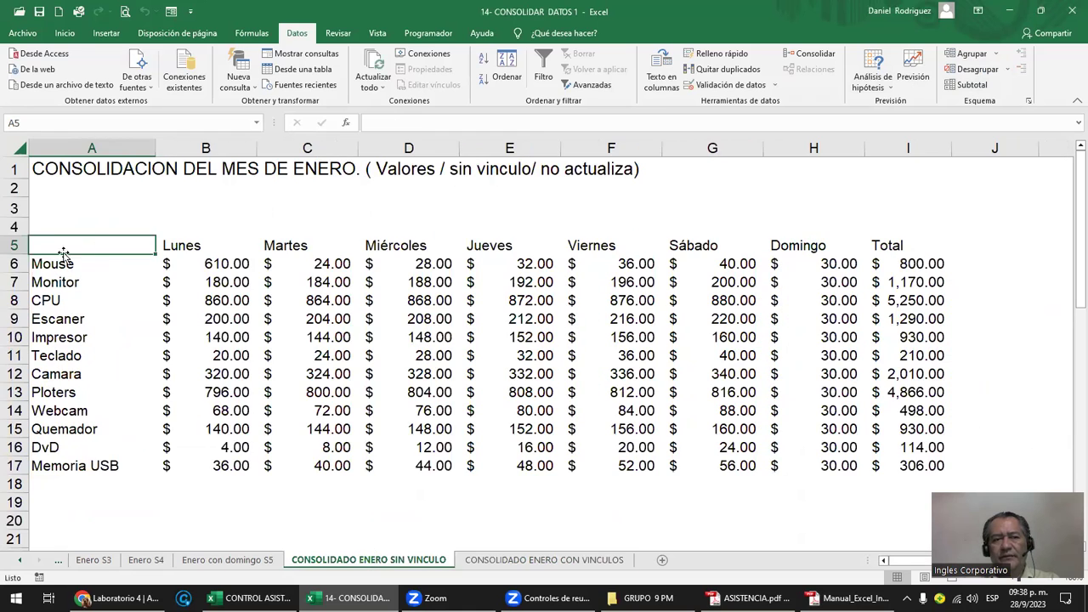
{"action": "left_click", "coordinate": [557, 559]}
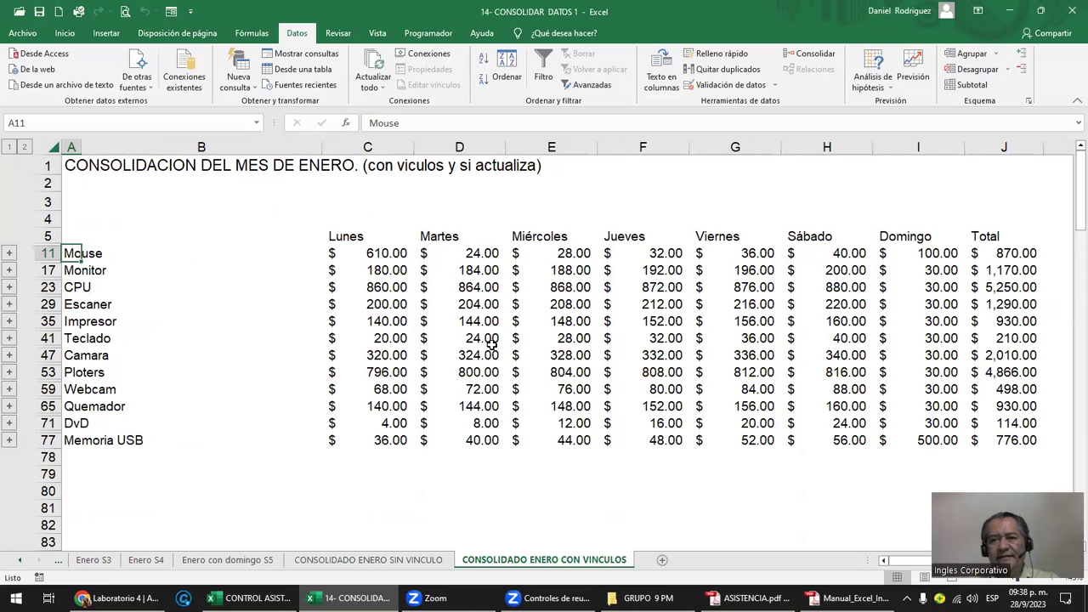
{"action": "left_click", "coordinate": [378, 561]}
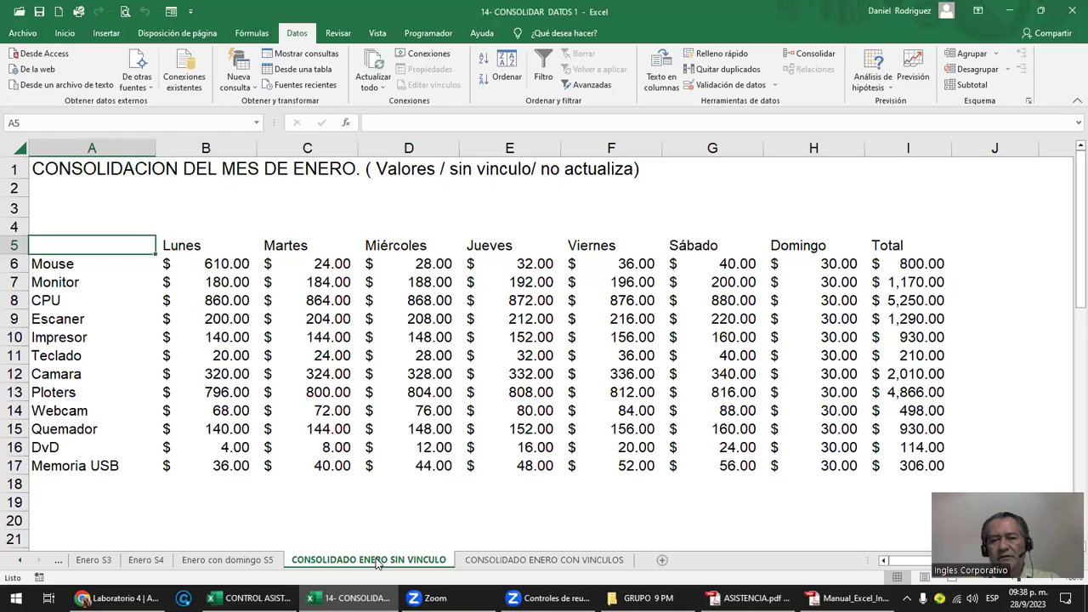
{"action": "left_click", "coordinate": [504, 559]}
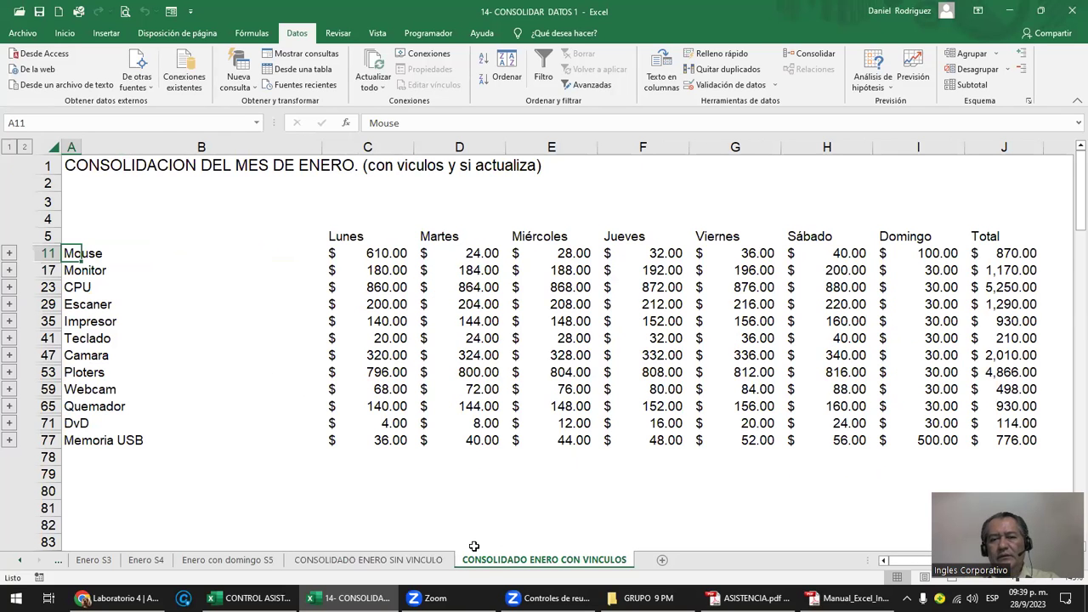
{"action": "left_click", "coordinate": [426, 557]}
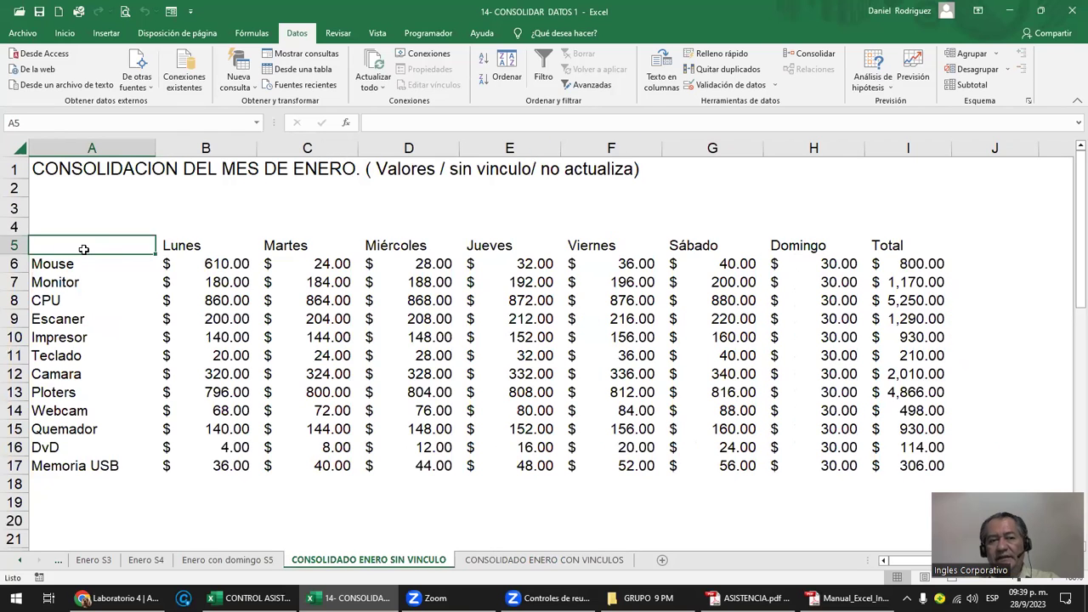
{"action": "left_click", "coordinate": [570, 562]}
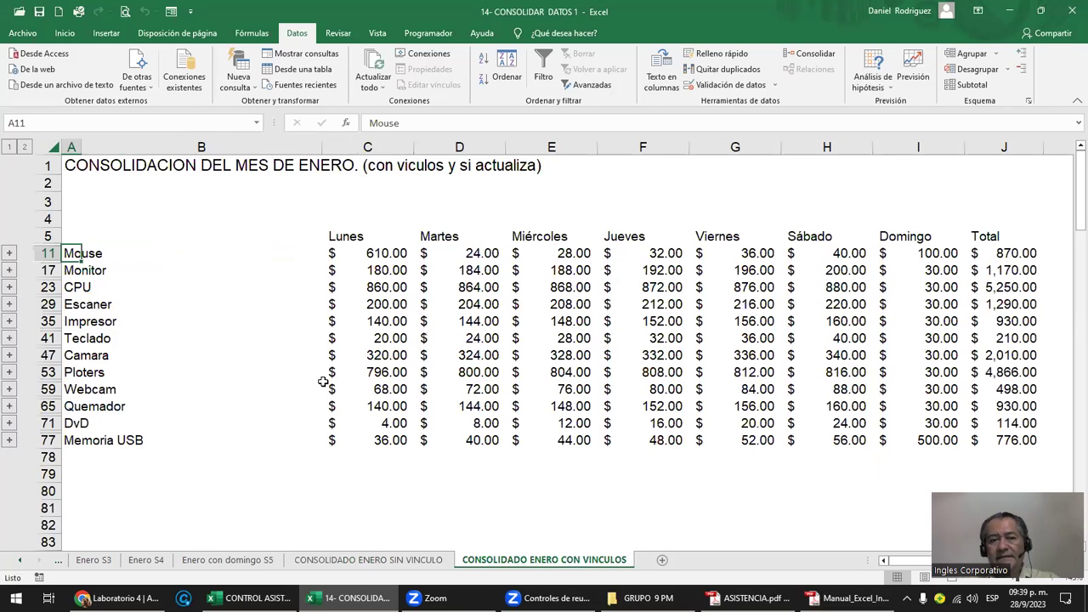
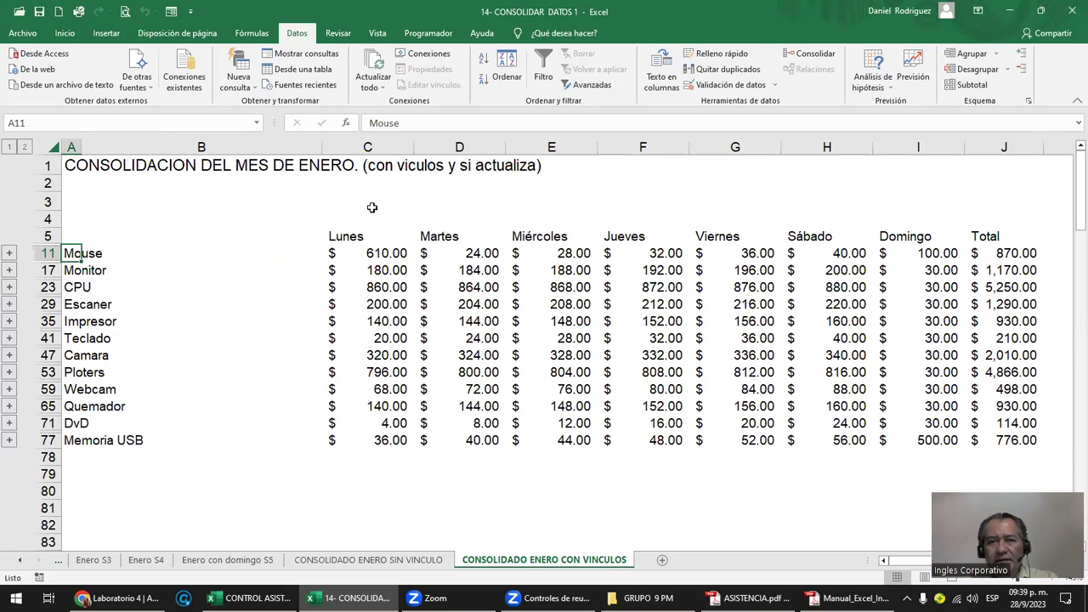
- Remove all subtotals from the existing consolidated table
{"action": "left_click", "coordinate": [967, 85]}
{"action": "left_click", "coordinate": [479, 354]}
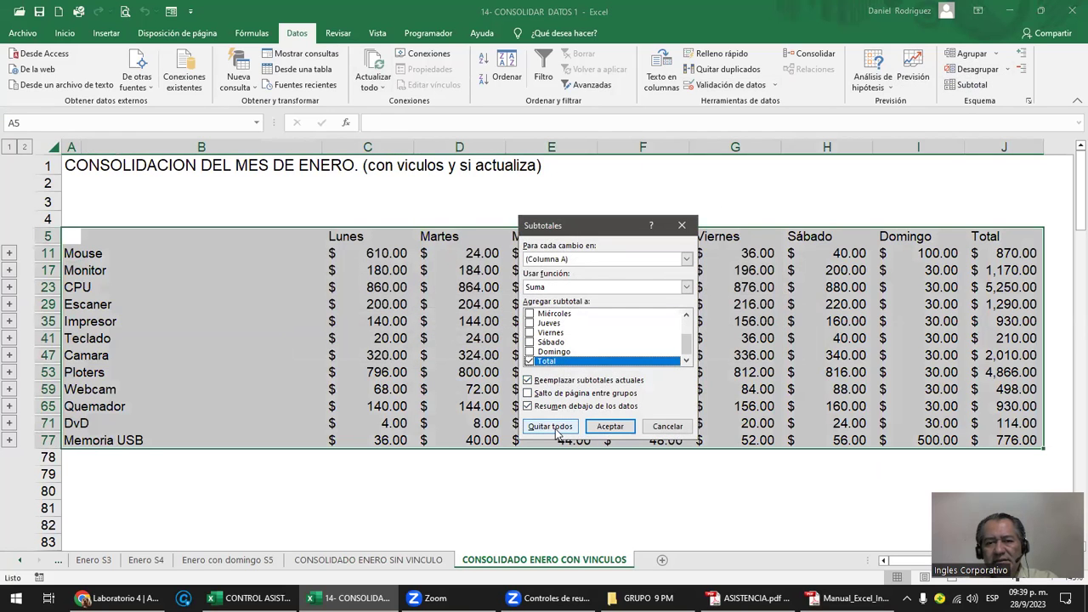
{"action": "left_click", "coordinate": [550, 426]}
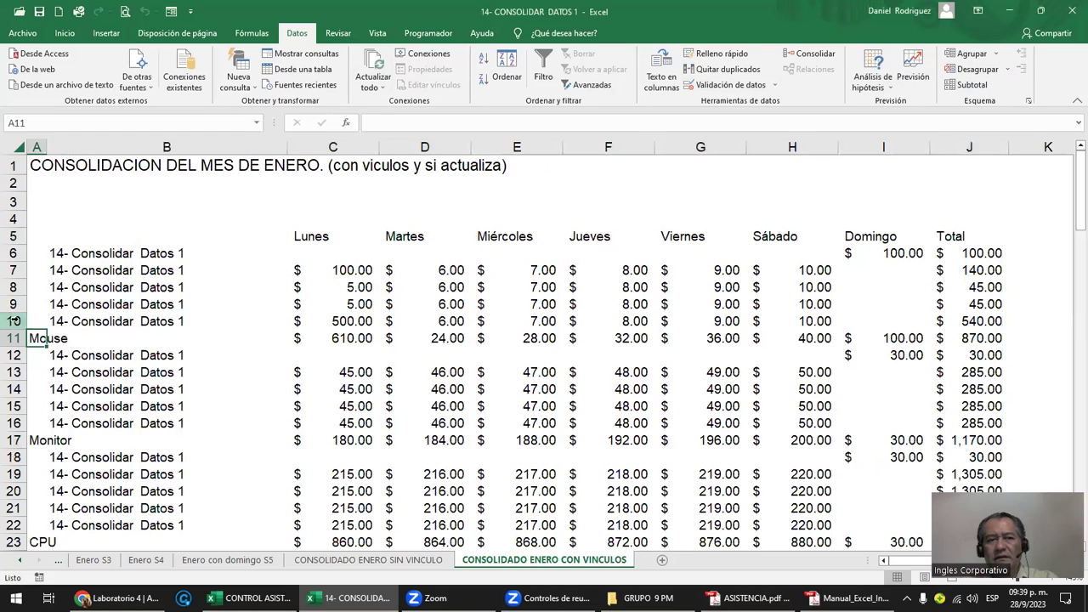
- Delete the old table rows from row 3 down
{"action": "left_click_drag", "start_coordinate": [95, 321], "coordinate": [100, 253]}
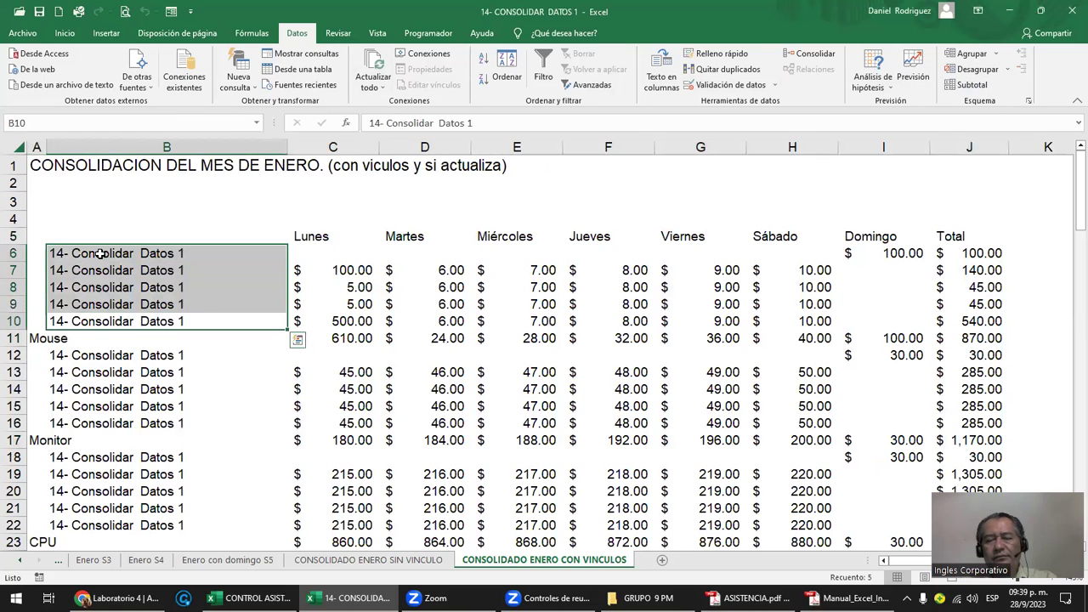
{"action": "left_click", "coordinate": [51, 239]}
{"action": "mouse_move", "coordinate": [13, 201]}
{"action": "left_mouse_down"}
{"action": "mouse_move", "coordinate": [17, 534]}
{"action": "mouse_move", "coordinate": [119, 595]}
{"action": "left_mouse_up"}
{"action": "key", "text": "Delete"}
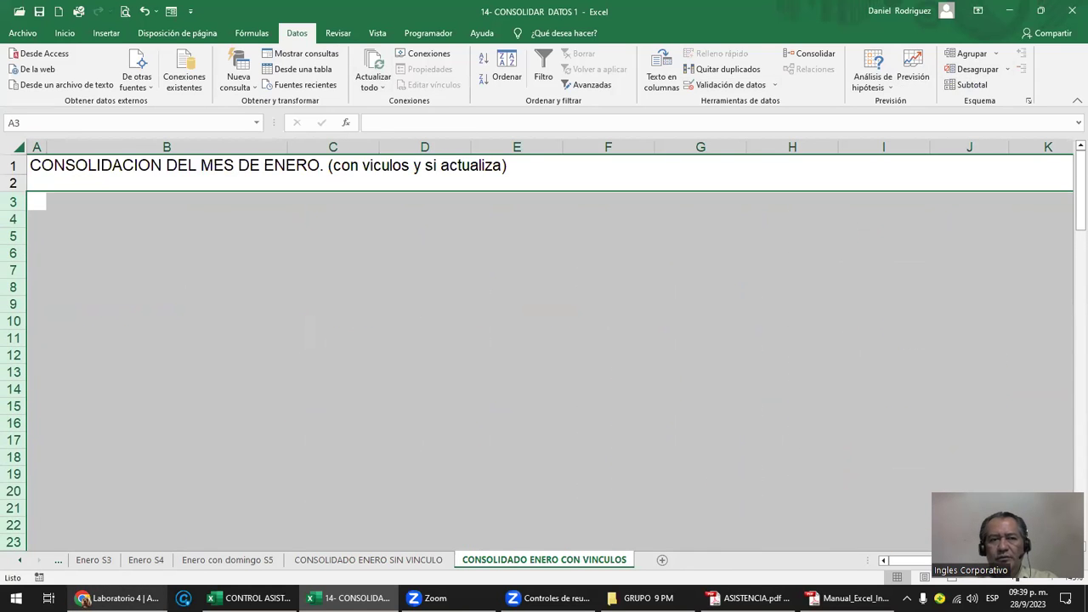
{"action": "left_click", "coordinate": [48, 204]}
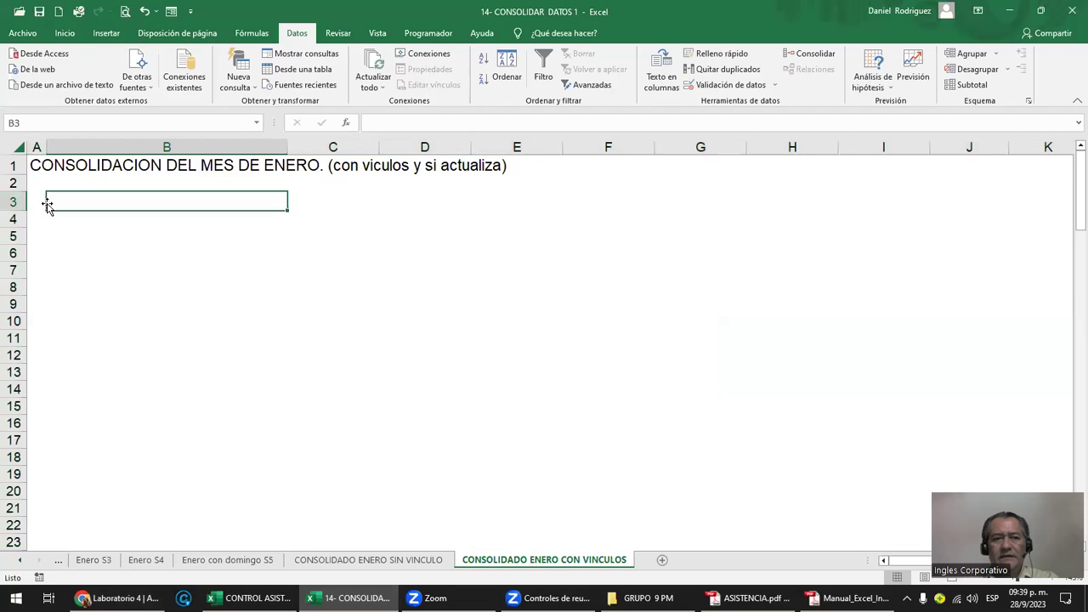
- Run a Sum consolidation at A5 with links to the source data
{"action": "left_click", "coordinate": [43, 235]}
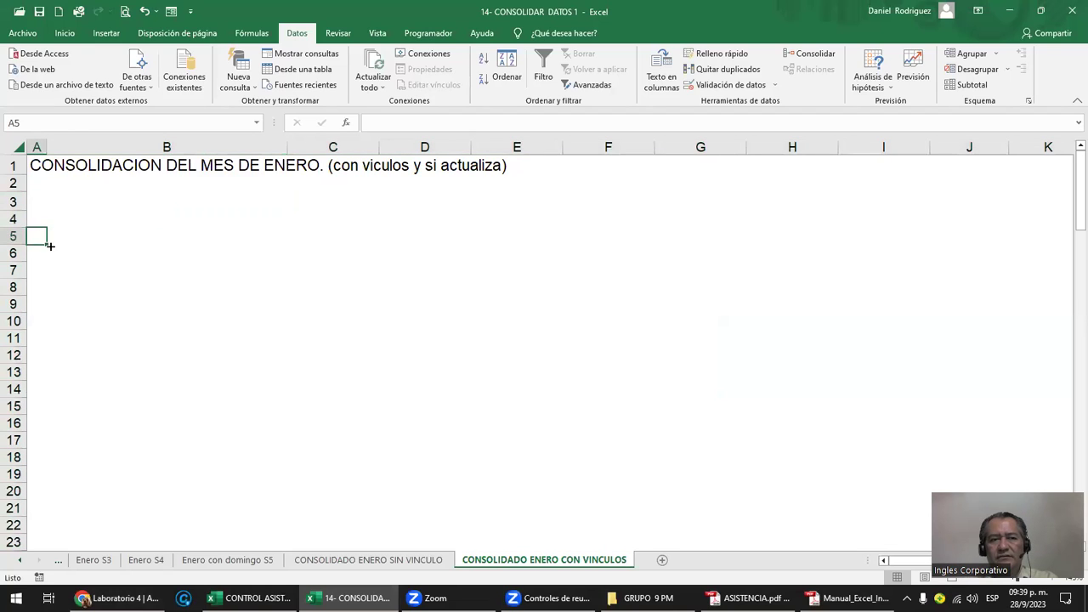
{"action": "left_click", "coordinate": [822, 58]}
{"action": "left_click", "coordinate": [558, 391]}
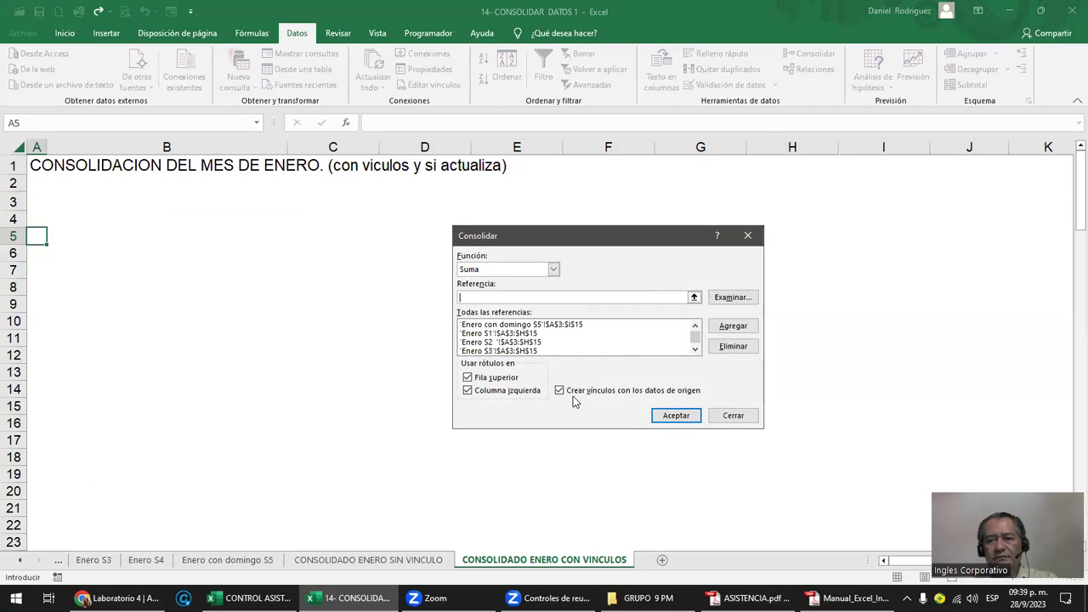
{"action": "left_click", "coordinate": [676, 415]}
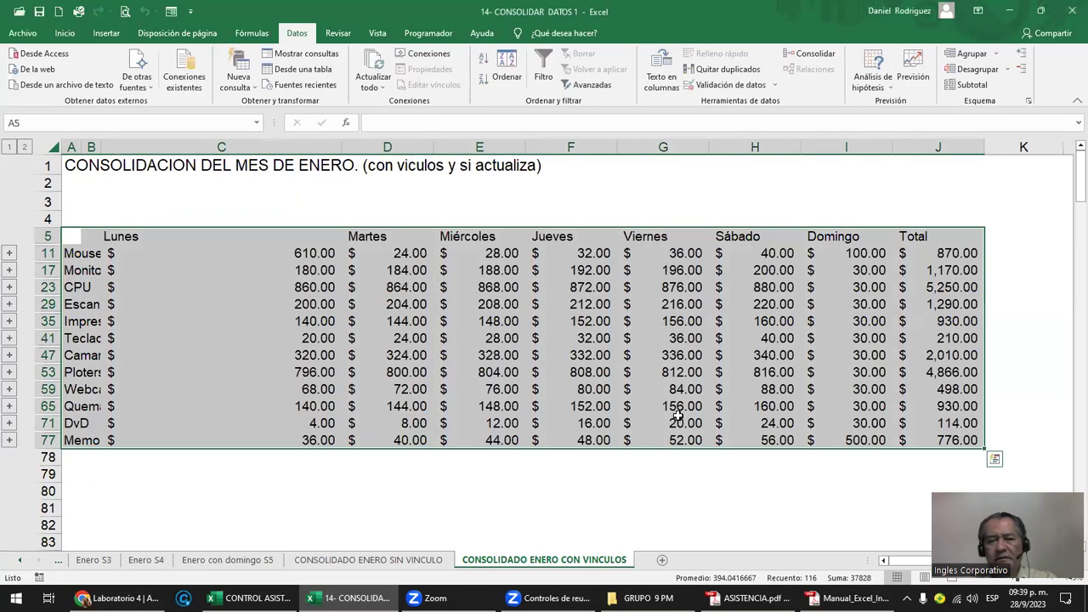
- Try applying subtotals to the consolidated table and dismiss the cannot-apply error
{"action": "left_click", "coordinate": [372, 492]}
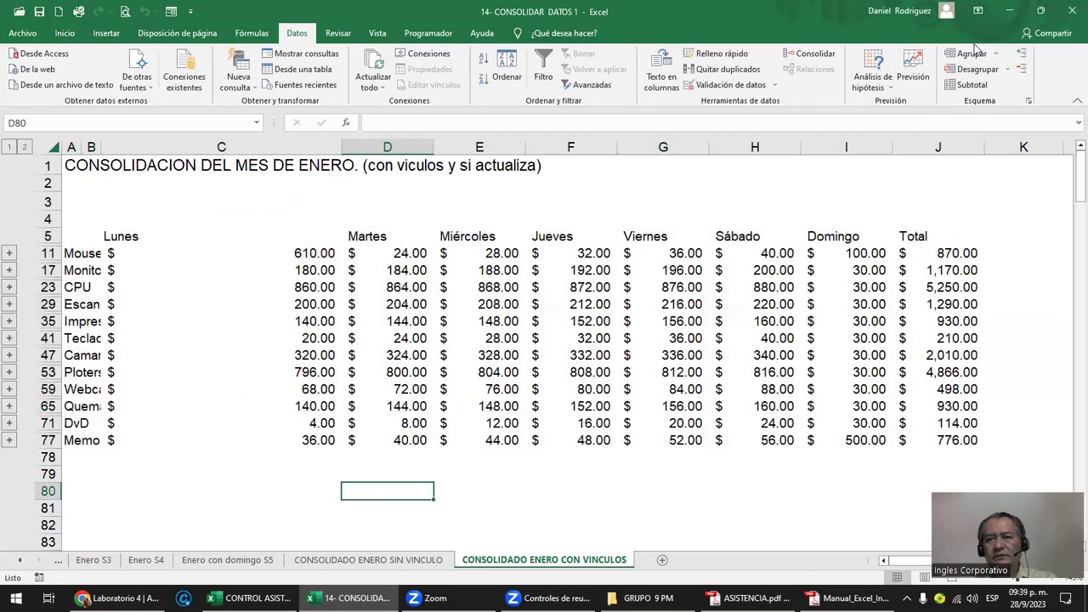
{"action": "left_click", "coordinate": [971, 85]}
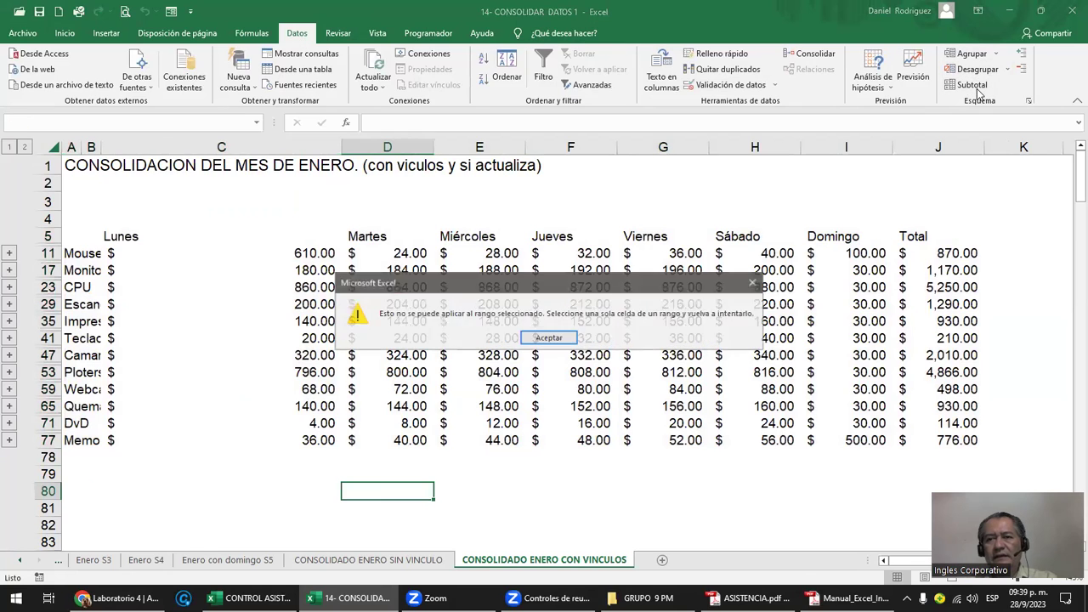
{"action": "left_click", "coordinate": [548, 337]}
{"action": "left_click", "coordinate": [544, 337]}
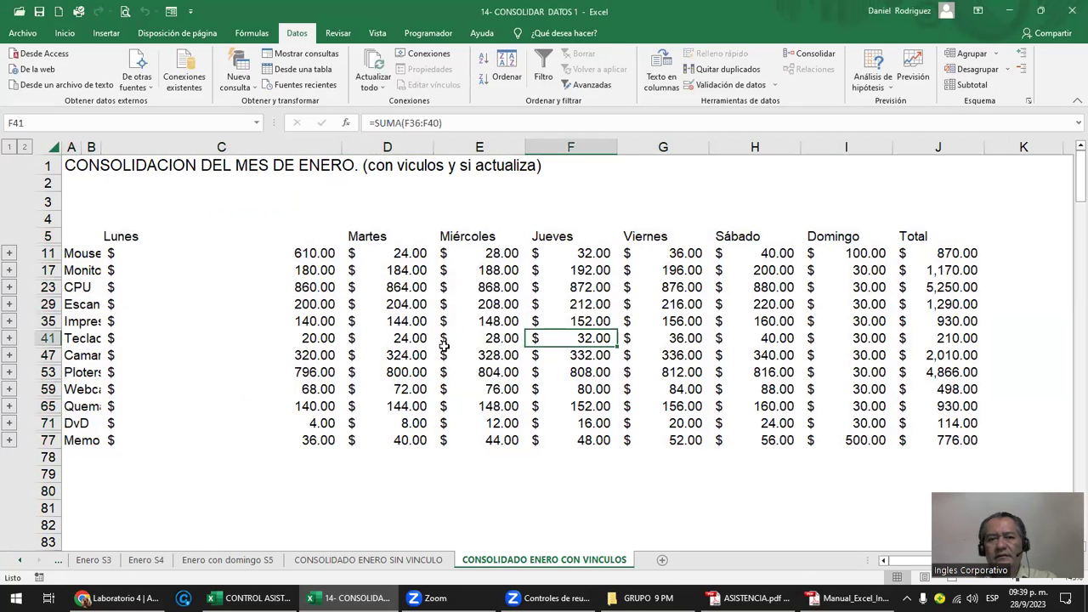
{"action": "left_click", "coordinate": [136, 213]}
{"action": "left_click", "coordinate": [72, 254]}
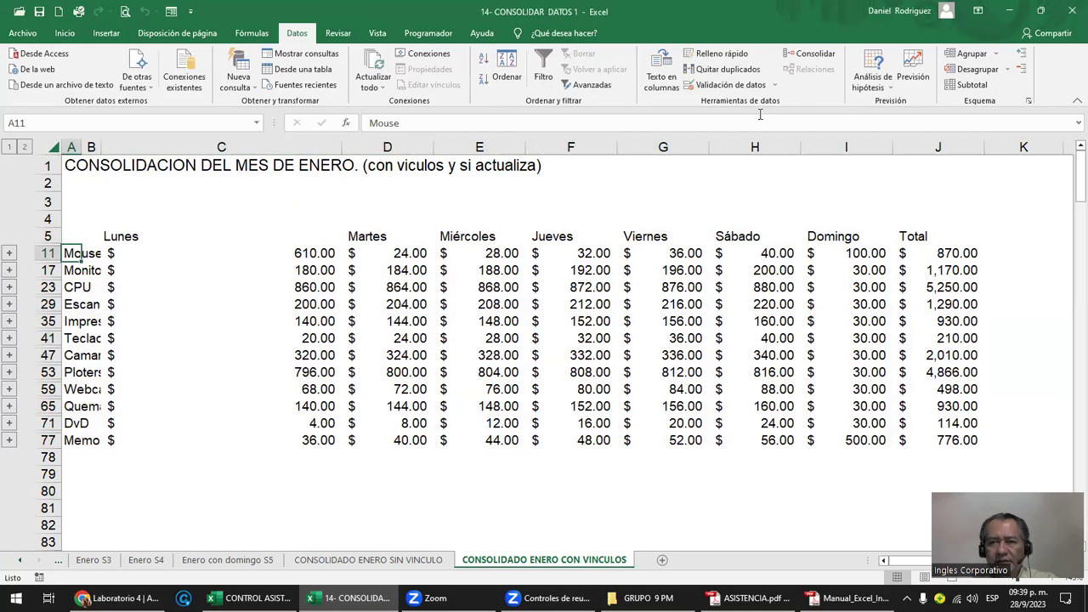
- Remove all subtotals and select the table rows from row 4 down
{"action": "left_click", "coordinate": [984, 88]}
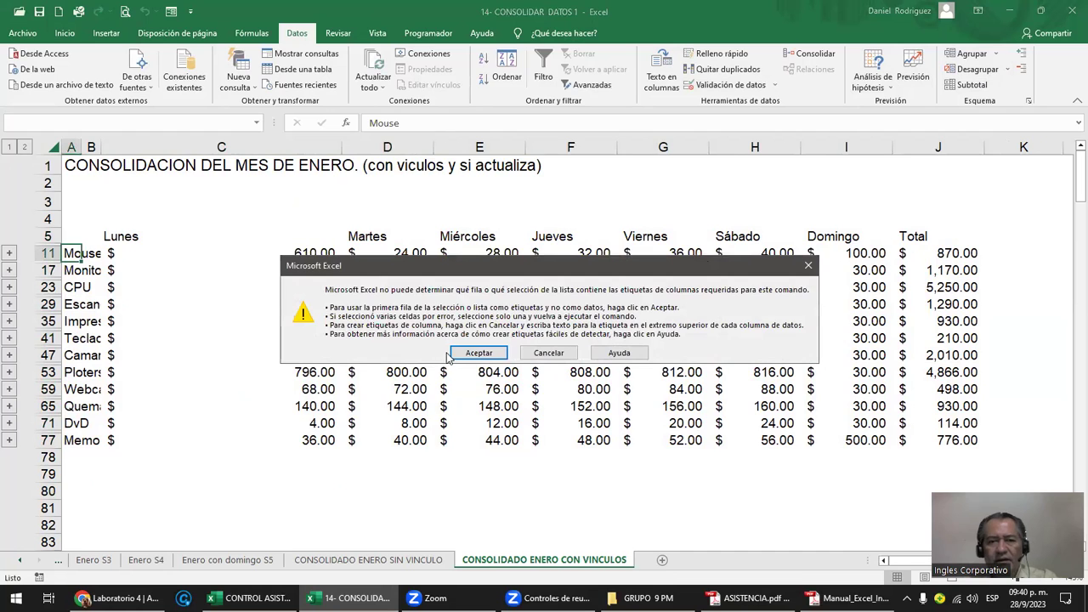
{"action": "left_click", "coordinate": [478, 351]}
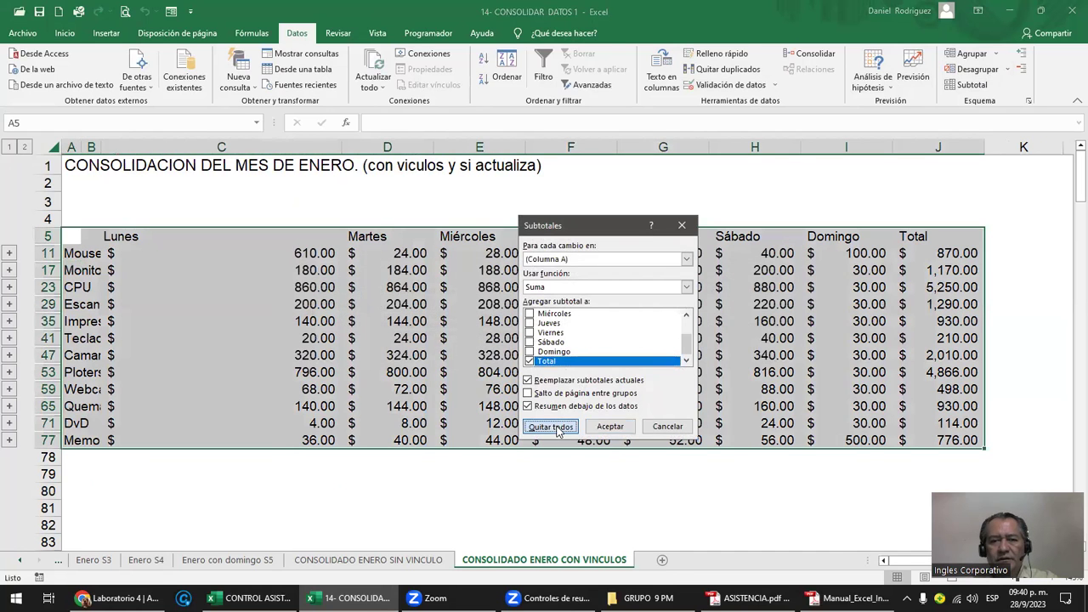
{"action": "left_click", "coordinate": [551, 428]}
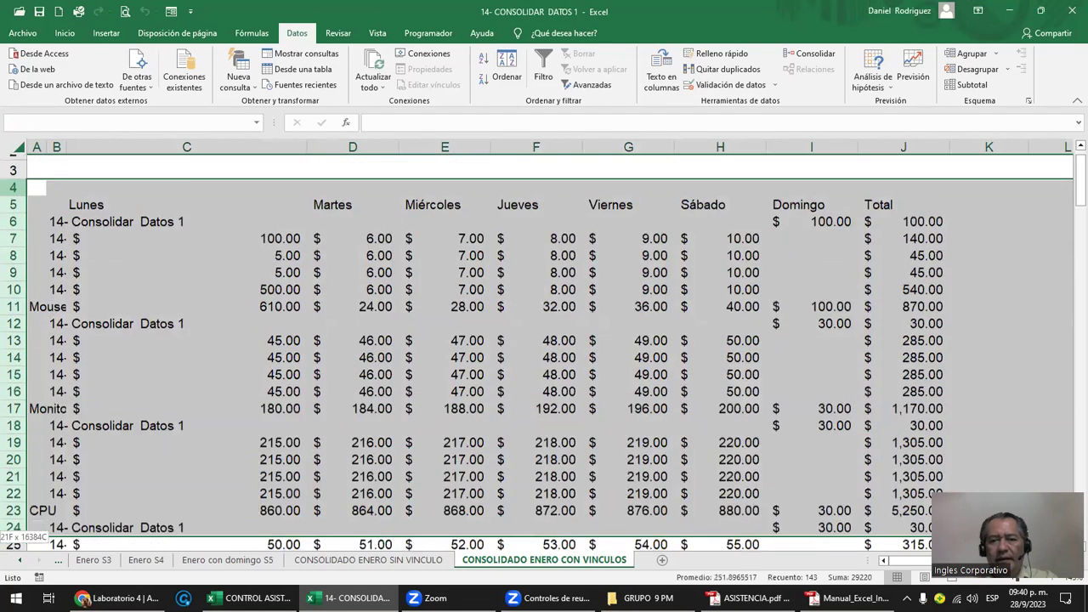
{"action": "left_click_drag", "start_coordinate": [17, 222], "coordinate": [382, 371]}
{"action": "scroll", "coordinate": [381, 371], "scroll_direction": "up", "scroll_amount": 20}
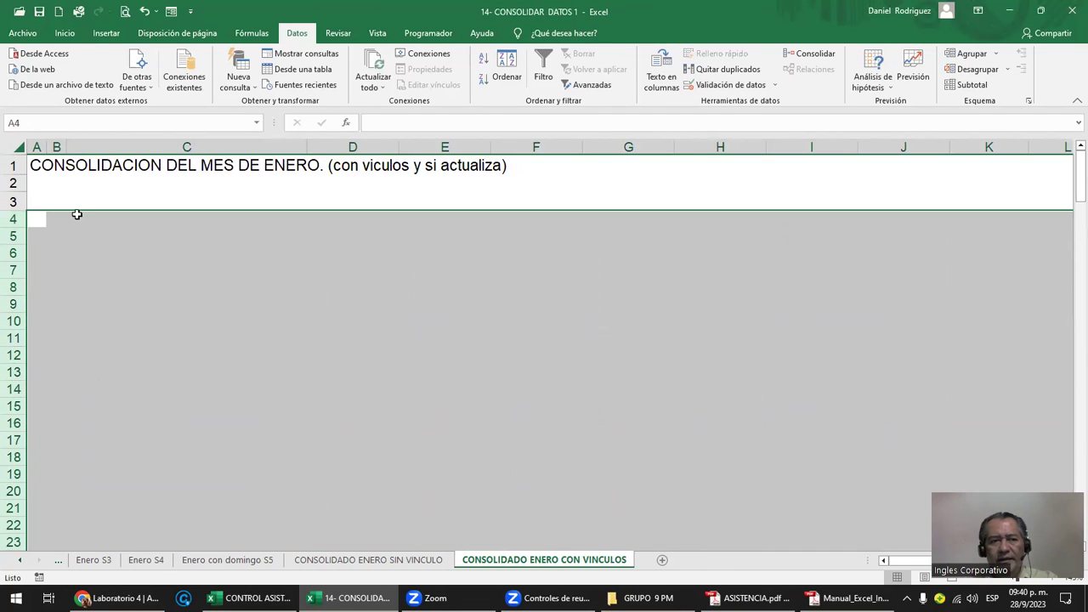
- Rerun the linked Sum consolidation starting at cell A4
{"action": "left_click", "coordinate": [37, 218]}
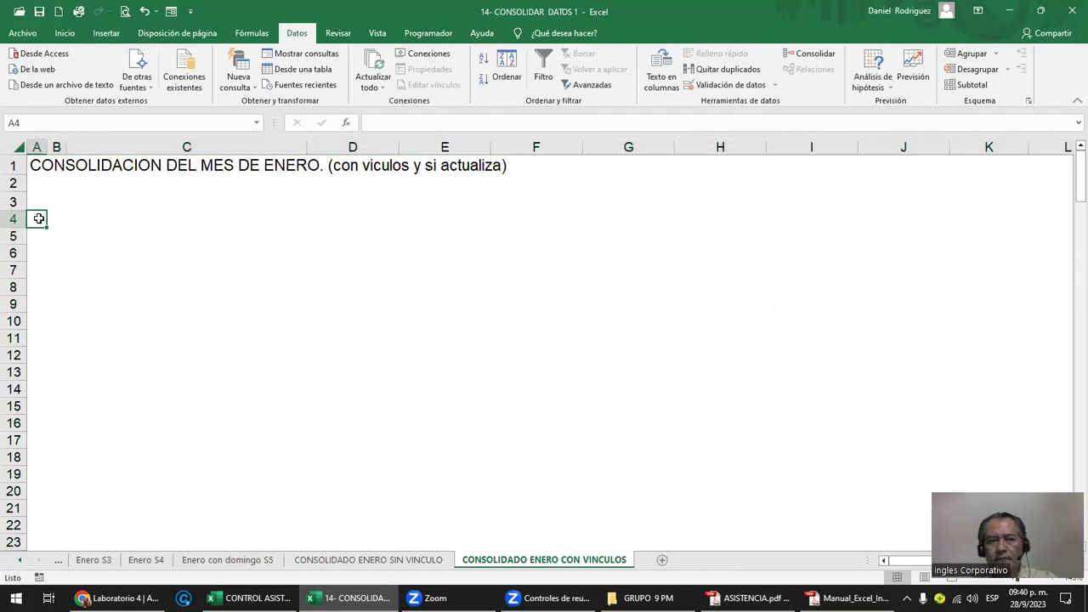
{"action": "left_click", "coordinate": [803, 58]}
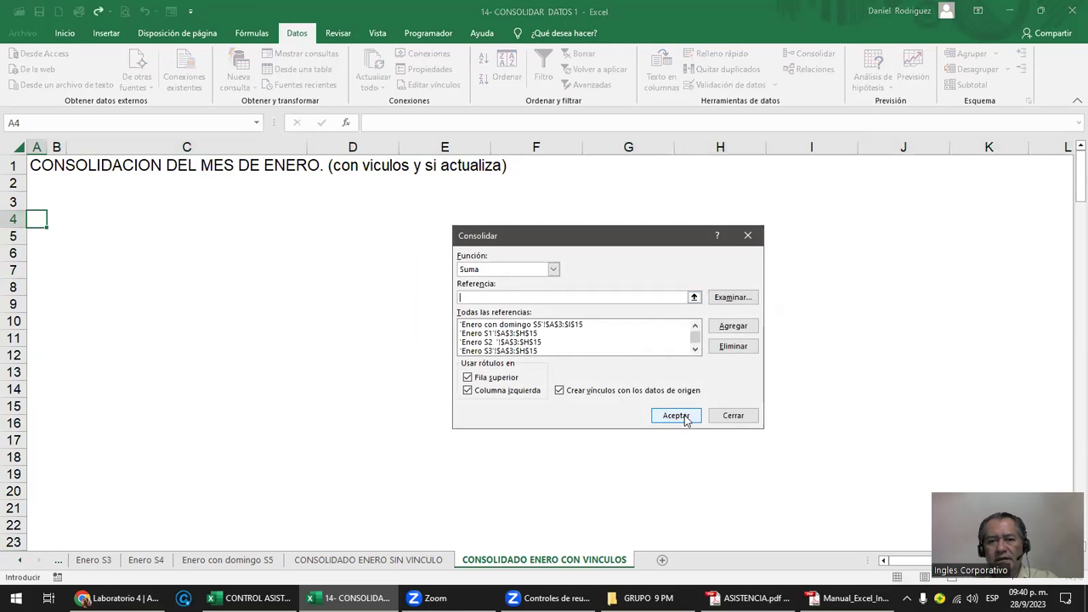
{"action": "left_click", "coordinate": [676, 417]}
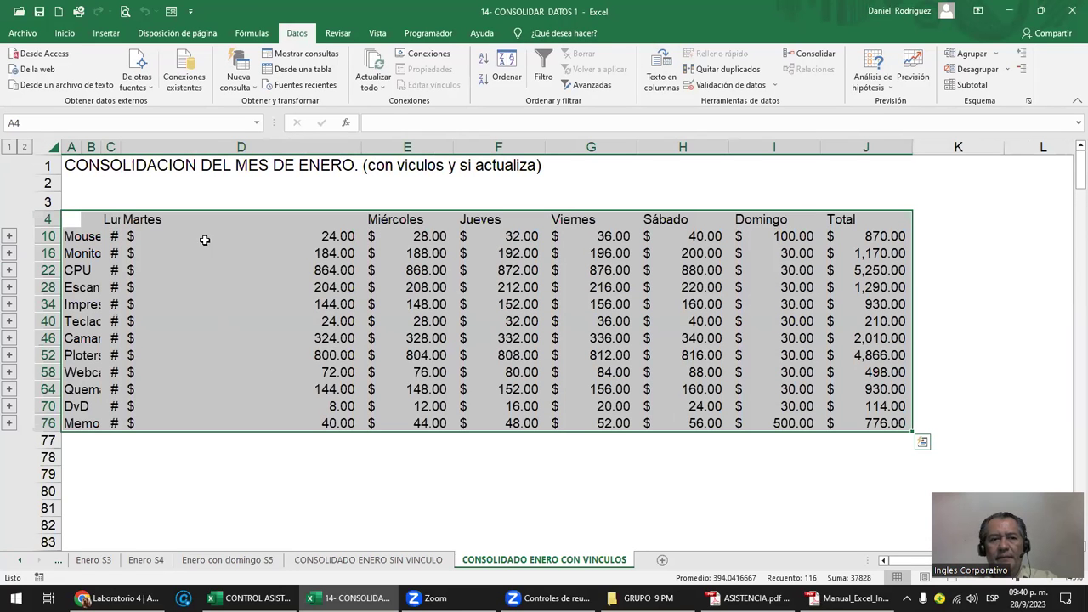
{"action": "left_click_drag", "start_coordinate": [83, 238], "coordinate": [633, 242]}
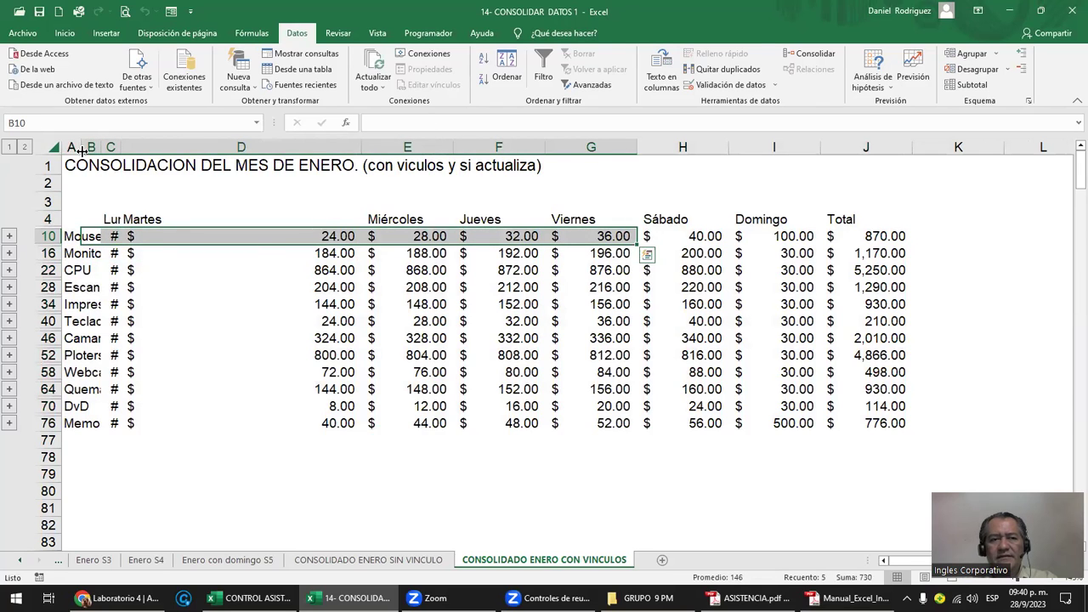
- Resize columns A and B to fit the item names and Lunes values
{"action": "double_click", "coordinate": [81, 148]}
{"action": "mouse_move", "coordinate": [554, 147]}
{"action": "left_mouse_down"}
{"action": "mouse_move", "coordinate": [233, 147]}
{"action": "mouse_move", "coordinate": [264, 147]}
{"action": "left_mouse_up"}
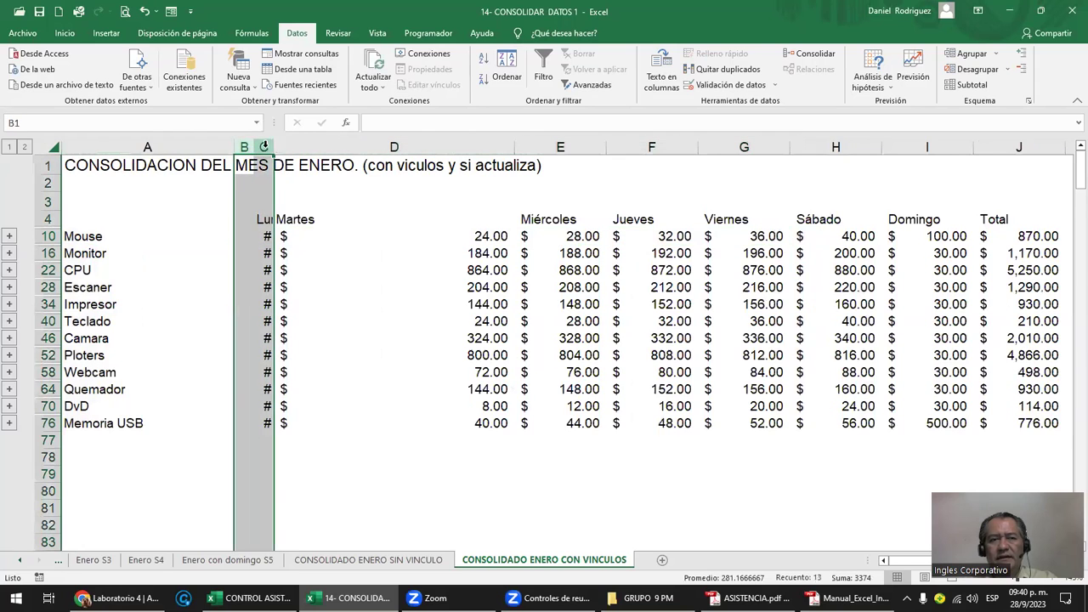
{"action": "double_click", "coordinate": [273, 147]}
{"action": "left_click", "coordinate": [474, 219]}
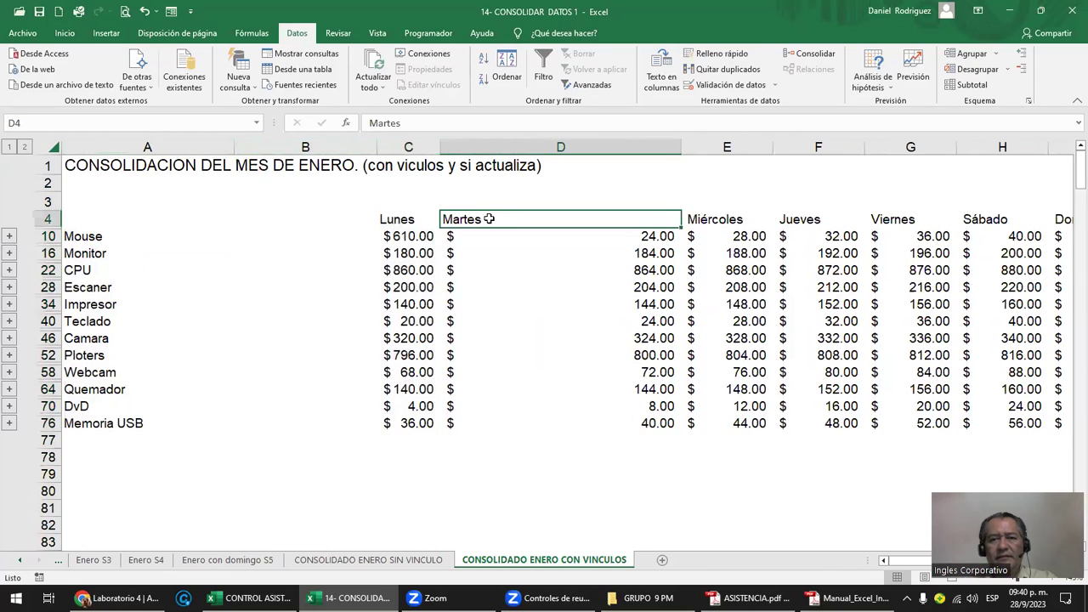
{"action": "left_click", "coordinate": [321, 147]}
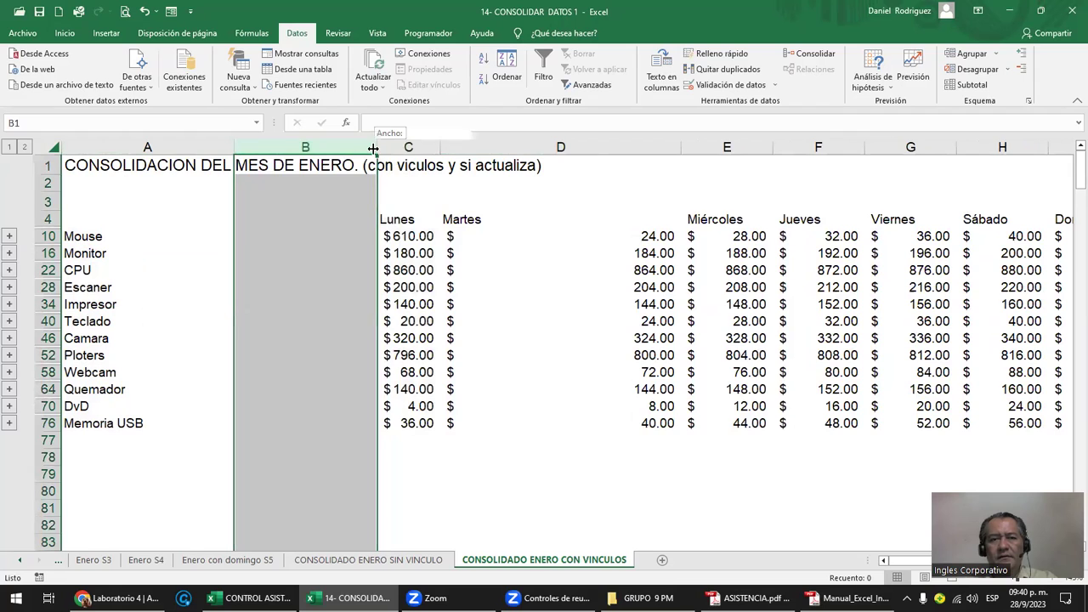
{"action": "left_click_drag", "start_coordinate": [377, 147], "coordinate": [272, 147]}
{"action": "left_click_drag", "start_coordinate": [252, 236], "coordinate": [252, 287]}
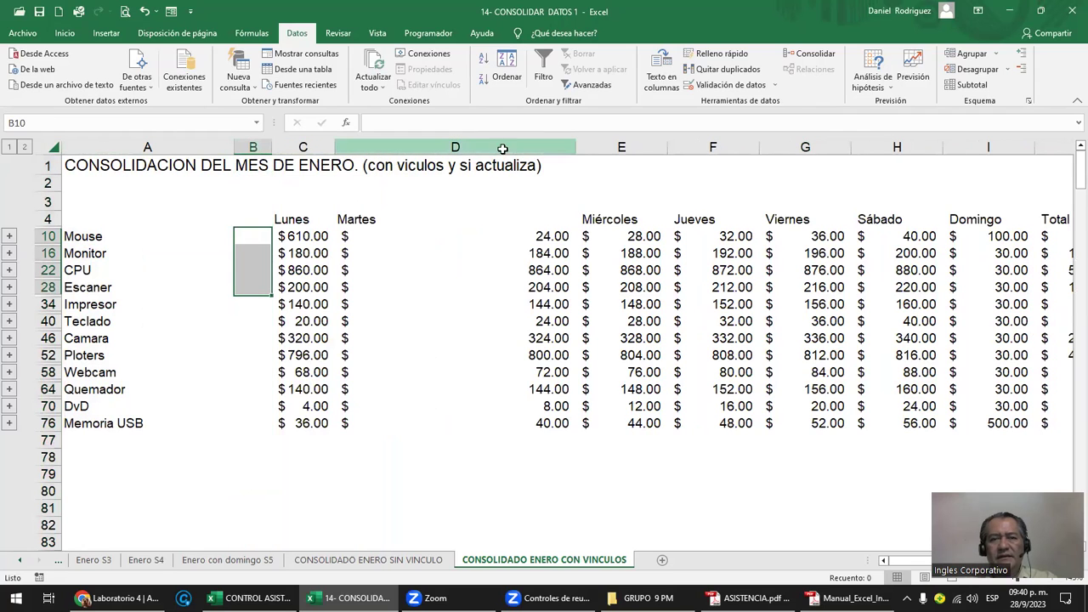
- Auto-fit column D, check the F10 sum formula, and save the workbook
{"action": "left_click", "coordinate": [571, 147]}
{"action": "left_click", "coordinate": [582, 147]}
{"action": "double_click", "coordinate": [576, 147]}
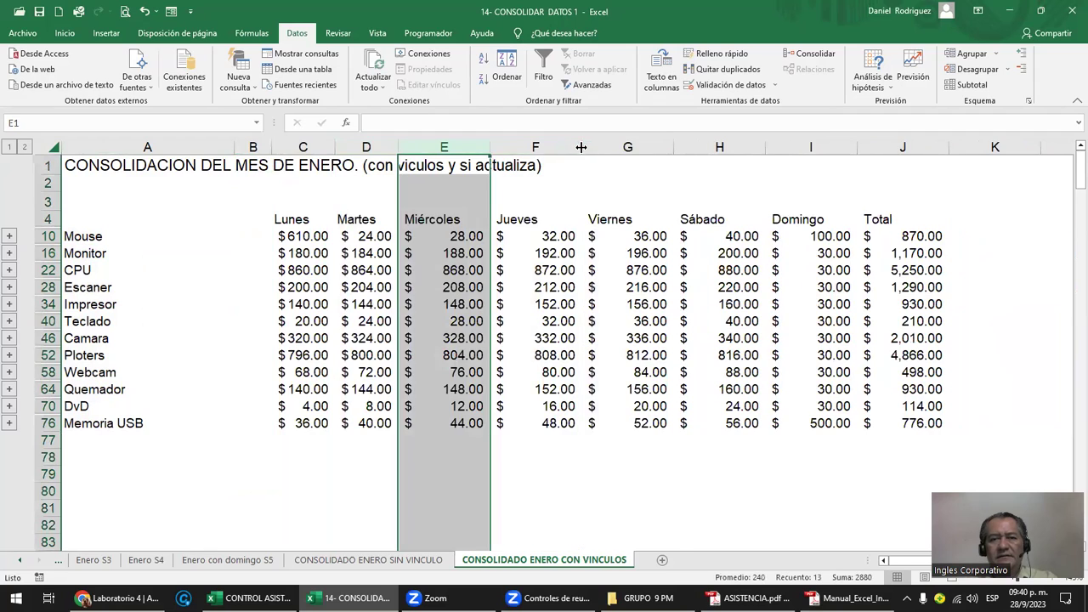
{"action": "left_click", "coordinate": [494, 235]}
{"action": "left_click", "coordinate": [147, 236]}
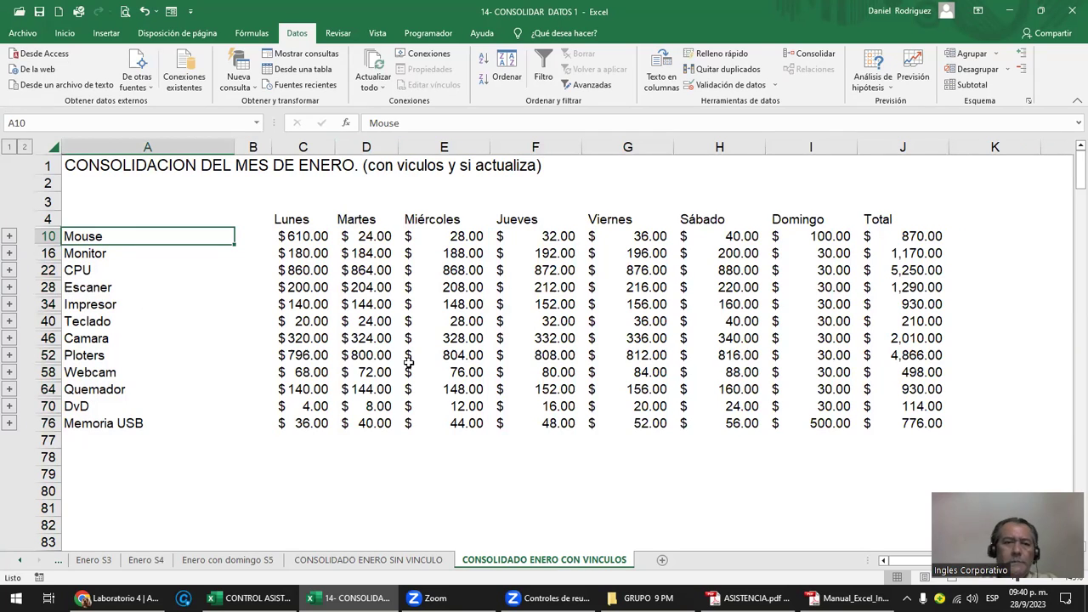
{"action": "left_click", "coordinate": [39, 12]}
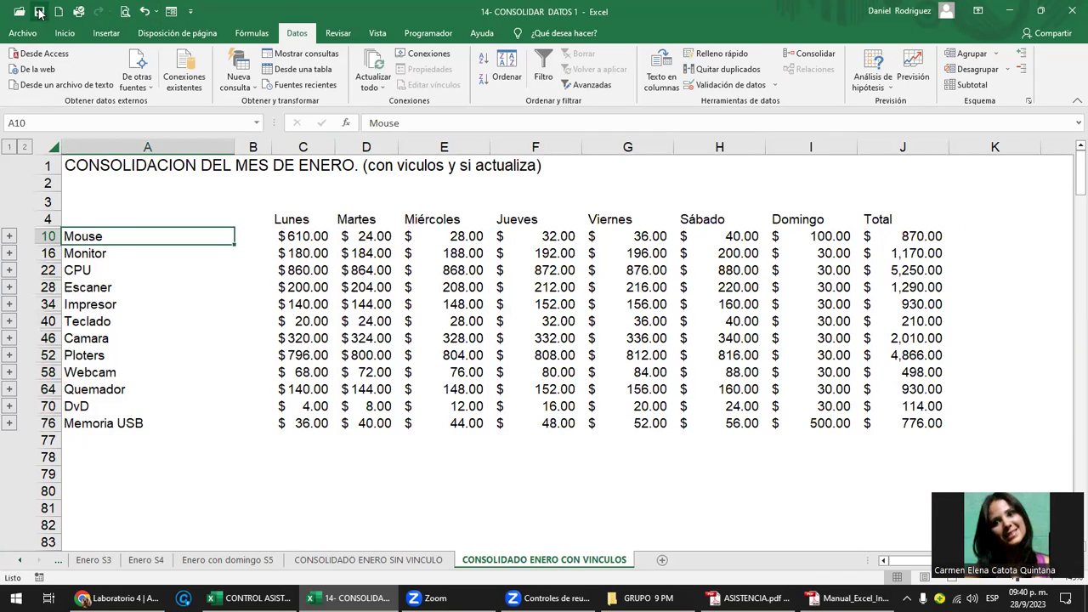
- Close the consolidation workbook, minimize the other, and open 14- CONSOLIDAR DATOS 2 from GRUPO 9 PM
{"action": "left_click", "coordinate": [1069, 15]}
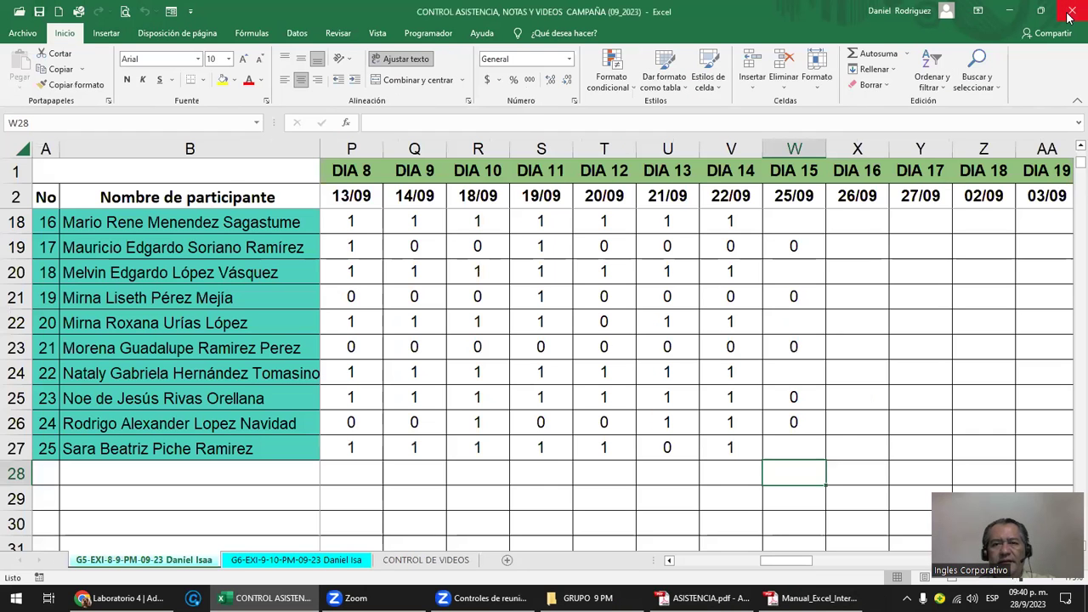
{"action": "left_click", "coordinate": [1008, 10]}
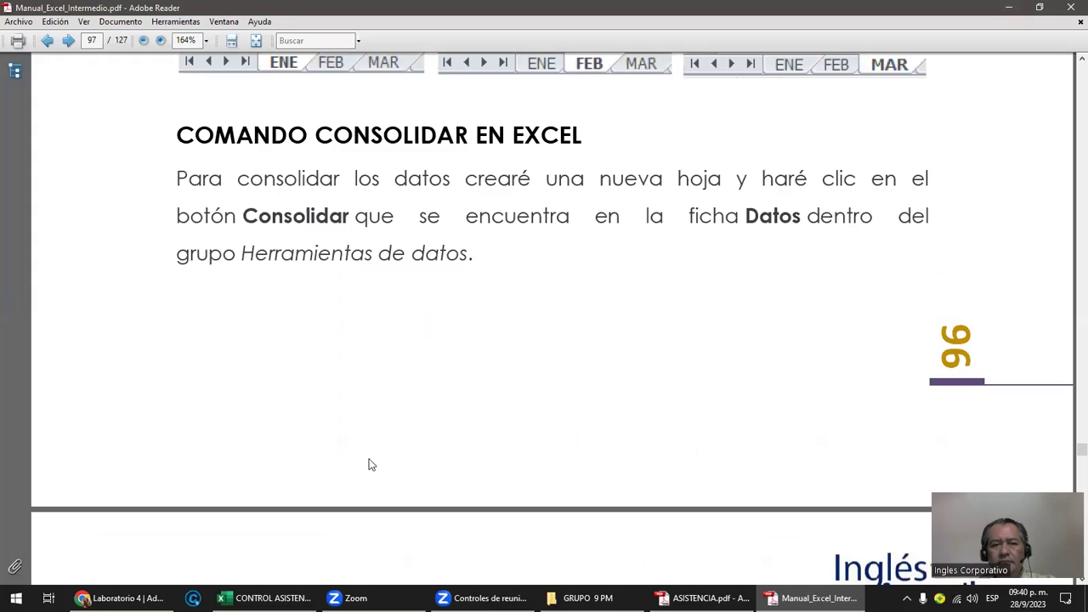
{"action": "left_click", "coordinate": [584, 598]}
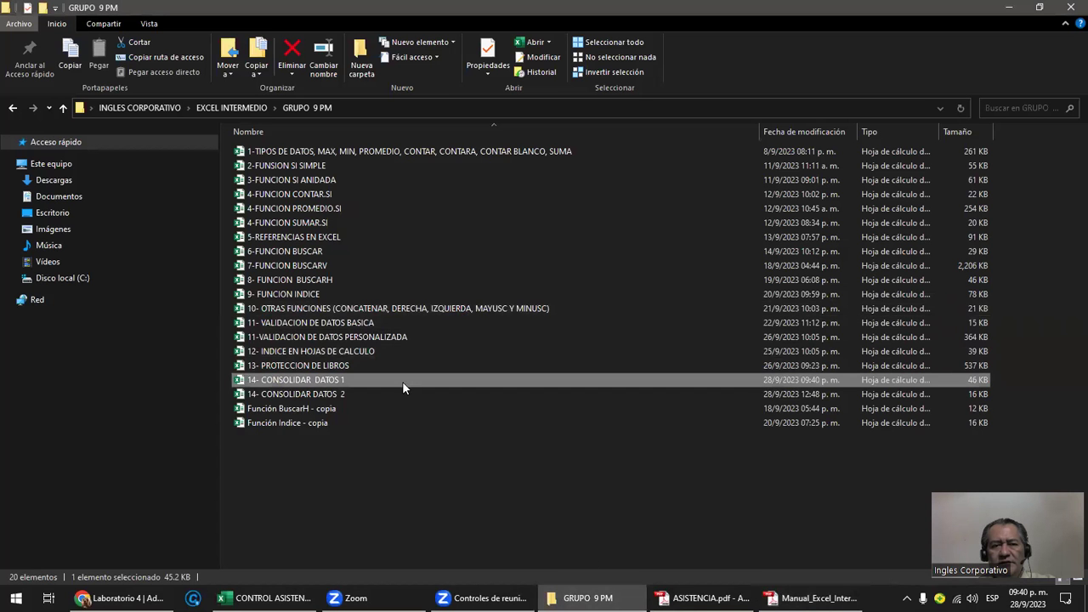
{"action": "left_click", "coordinate": [326, 394]}
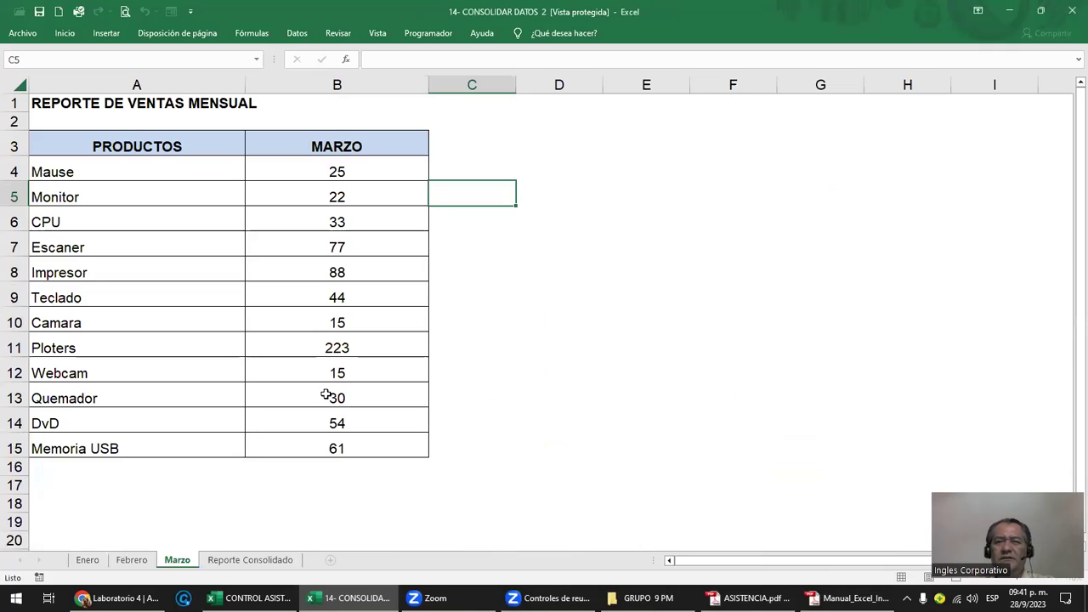
- Enable editing, then compare Marzo's products and quantities with the Enero and Febrero sheets
{"action": "left_click", "coordinate": [599, 53]}
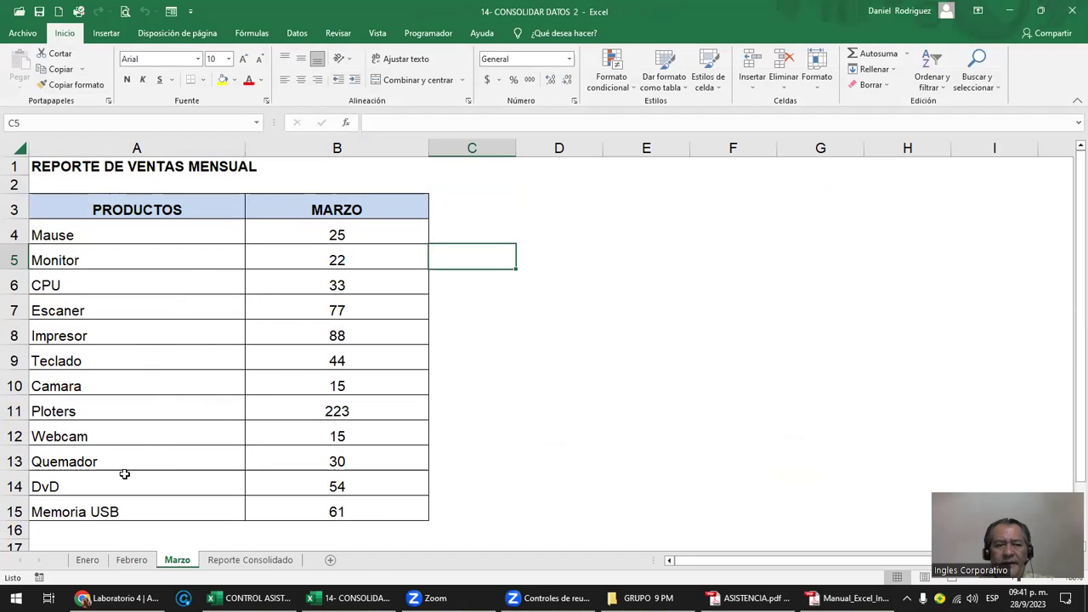
{"action": "left_click", "coordinate": [86, 235]}
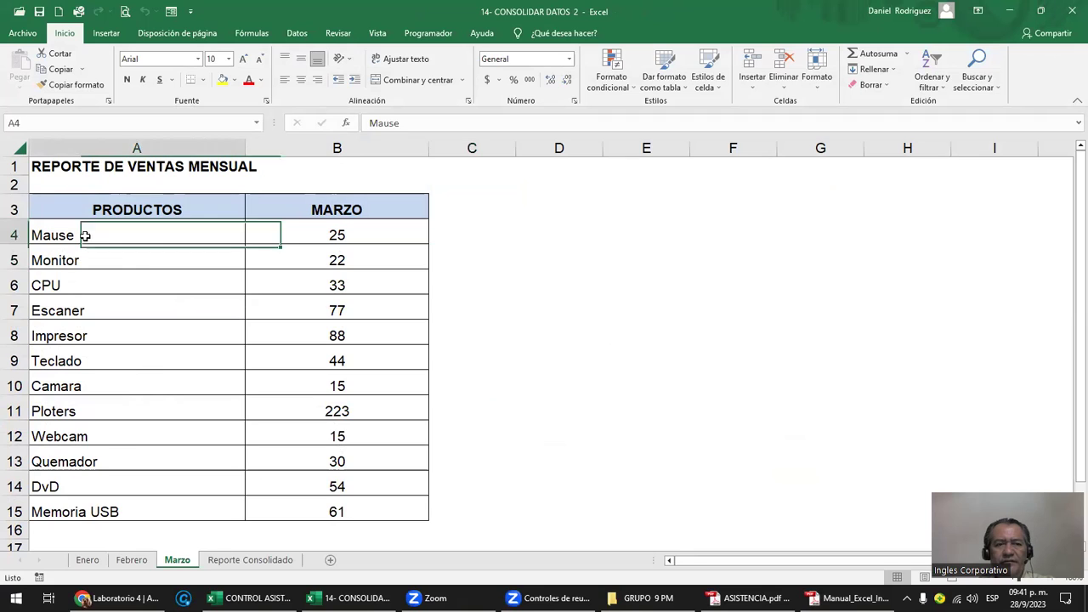
{"action": "left_click", "coordinate": [337, 232]}
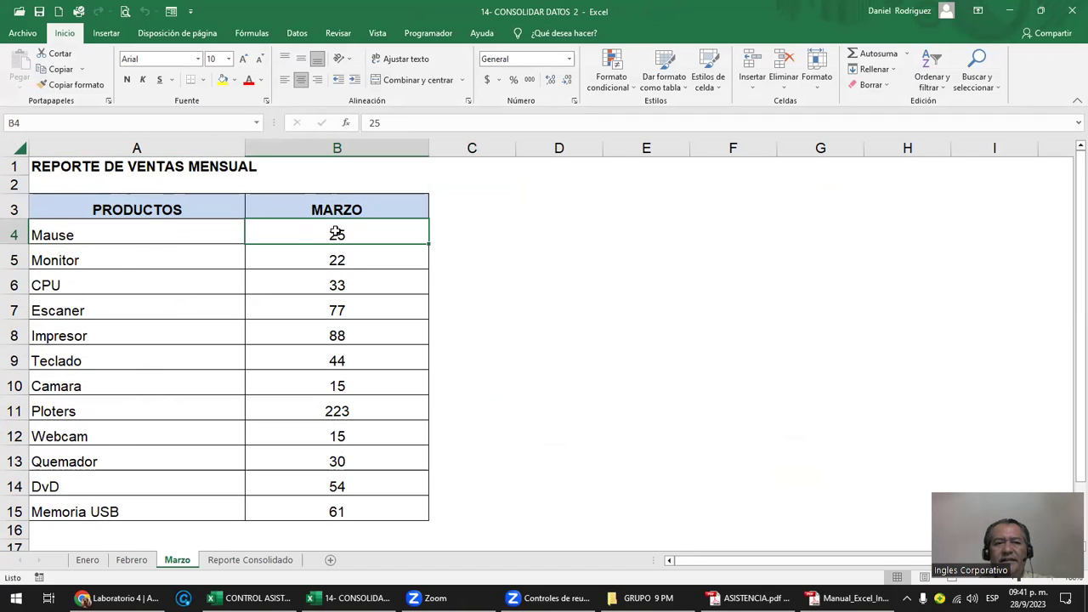
{"action": "left_click_drag", "start_coordinate": [145, 231], "coordinate": [155, 507]}
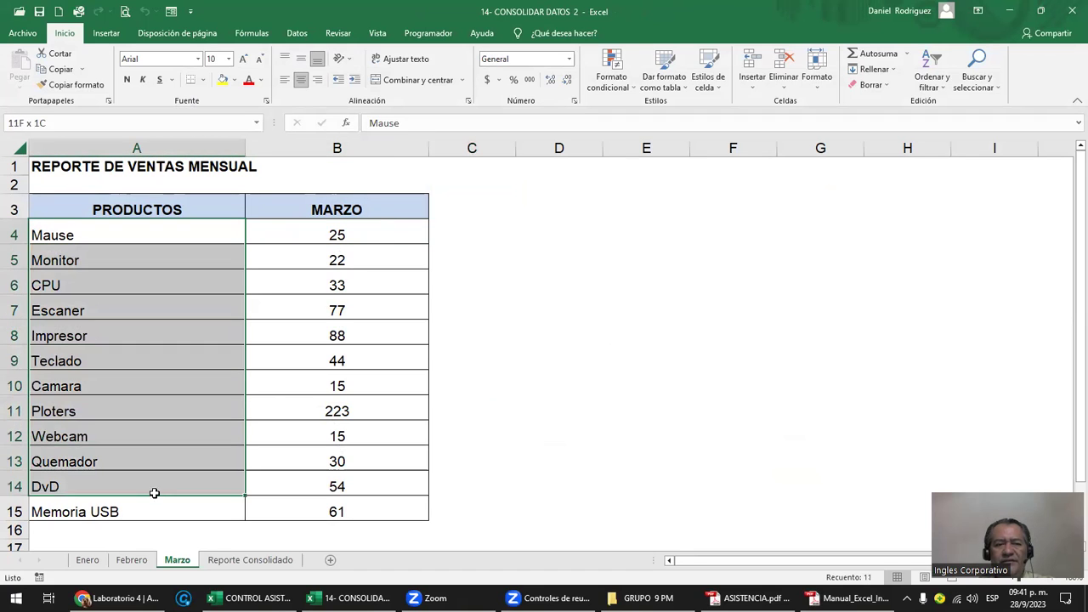
{"action": "left_click_drag", "start_coordinate": [345, 235], "coordinate": [372, 510]}
{"action": "left_click", "coordinate": [85, 560]}
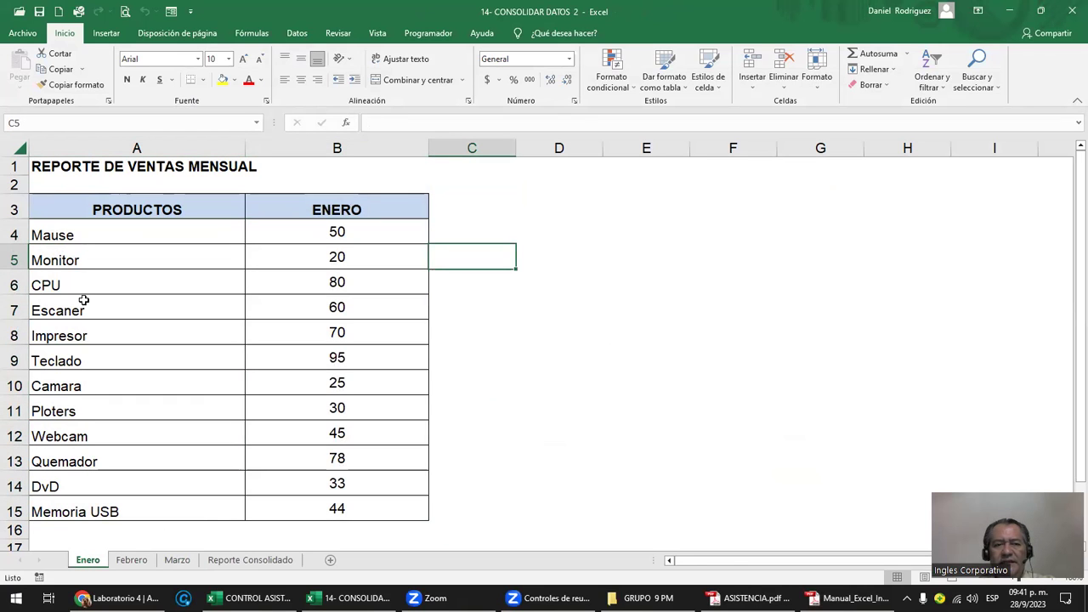
{"action": "left_click", "coordinate": [133, 564]}
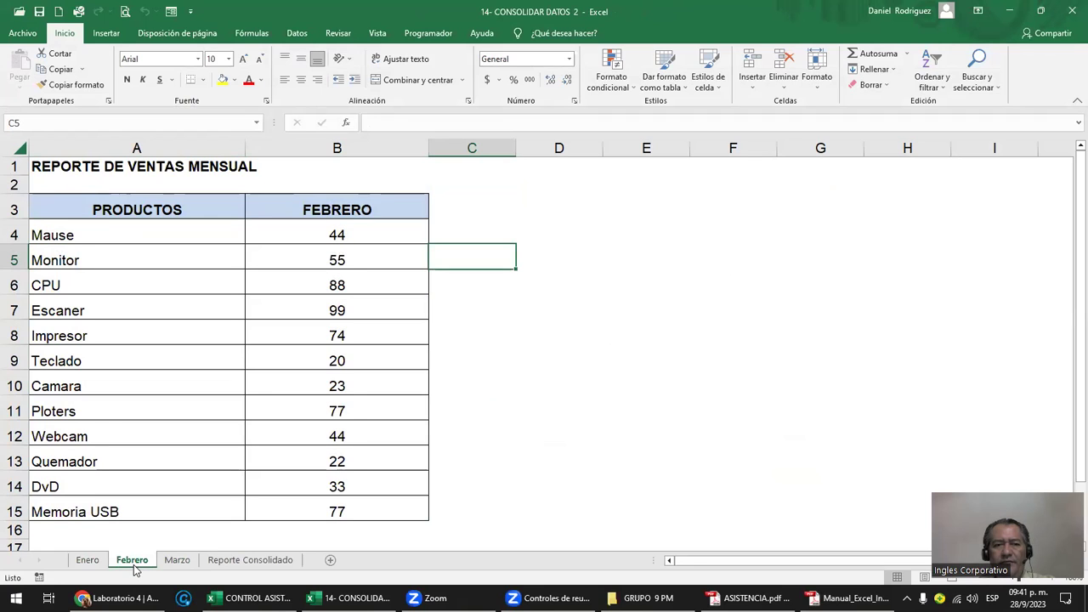
{"action": "left_click", "coordinate": [176, 563]}
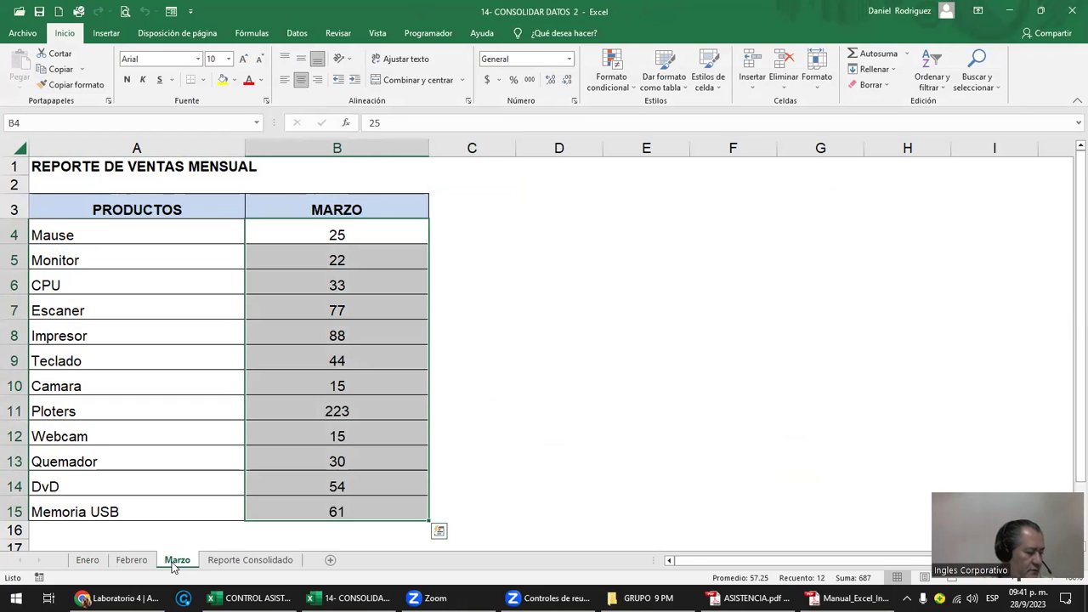
- Reselect Marzo's A4:A15 and B4:B15, flip through Enero and Febrero, and return to Marzo
{"action": "left_click", "coordinate": [94, 235]}
{"action": "left_click_drag", "start_coordinate": [93, 235], "coordinate": [133, 512]}
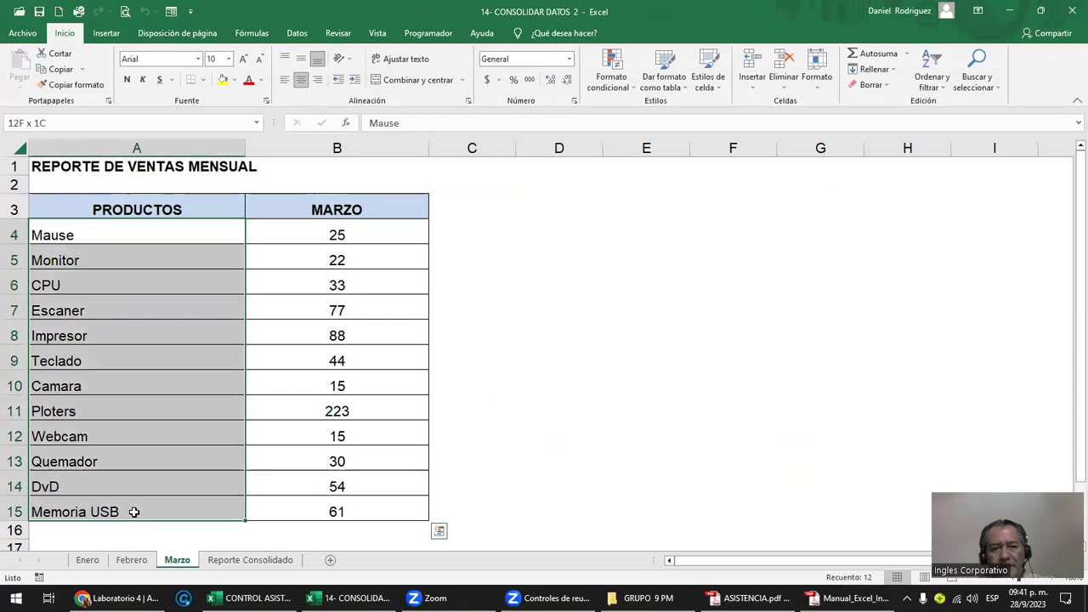
{"action": "mouse_move", "coordinate": [340, 240]}
{"action": "left_mouse_down"}
{"action": "mouse_move", "coordinate": [360, 409]}
{"action": "mouse_move", "coordinate": [357, 515]}
{"action": "left_mouse_up"}
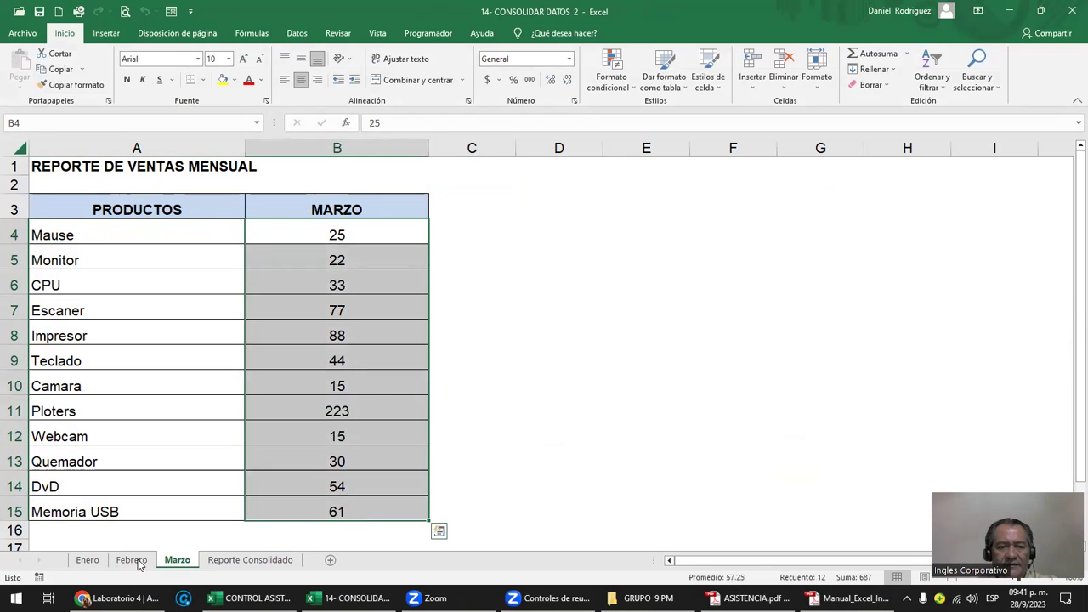
{"action": "left_click", "coordinate": [86, 561]}
{"action": "left_click", "coordinate": [132, 560]}
{"action": "left_click", "coordinate": [176, 560]}
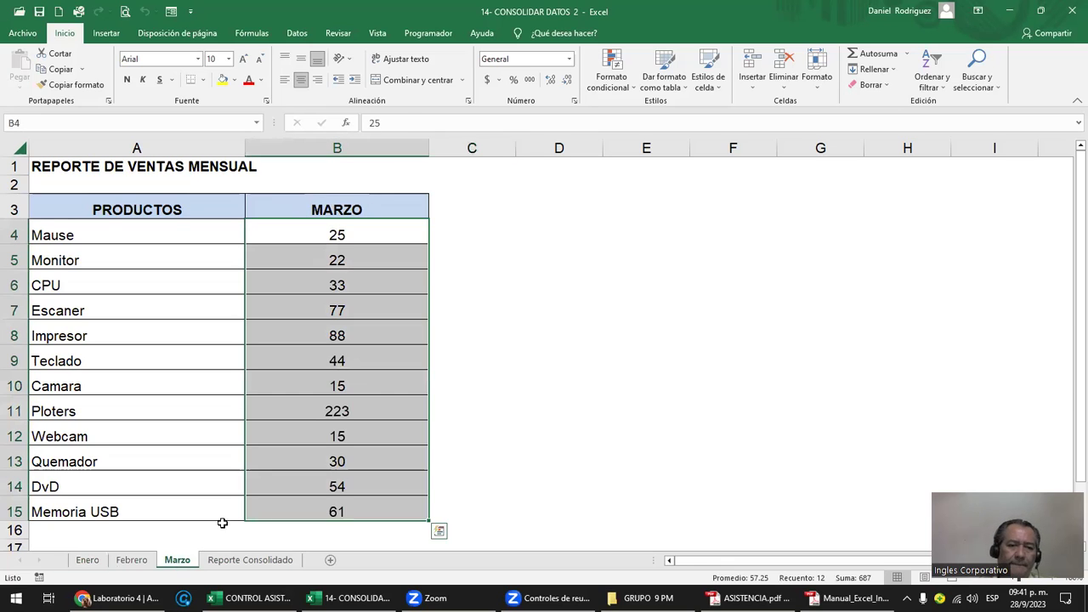
{"action": "left_click", "coordinate": [502, 441]}
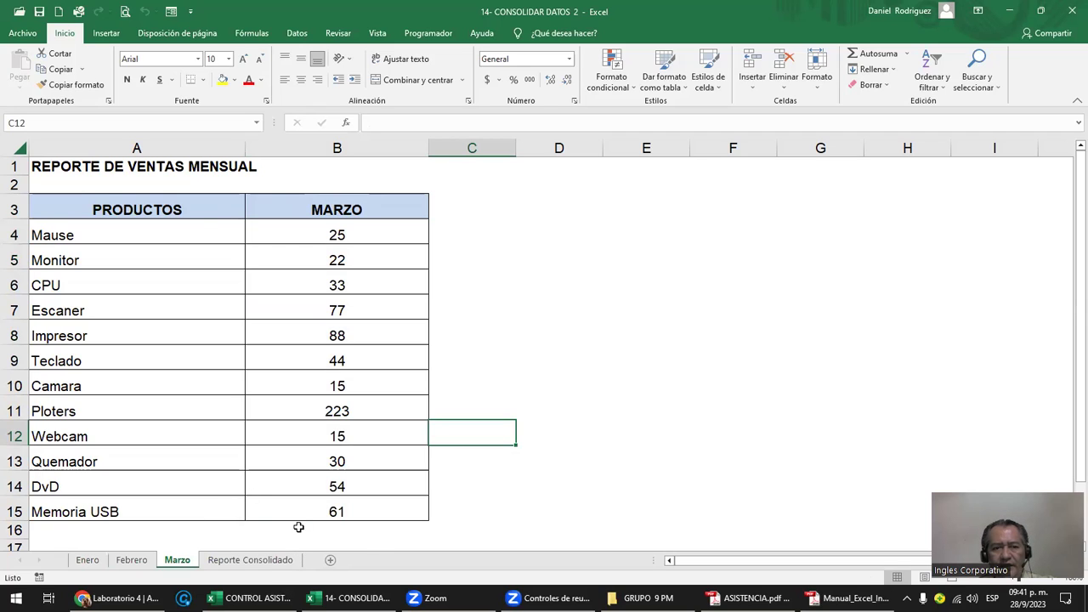
- Compare Marzo's A3:B15 layout, then select PRODUCTOS and CANTIDADES columns on Reporte Consolidado
{"action": "left_click", "coordinate": [251, 560]}
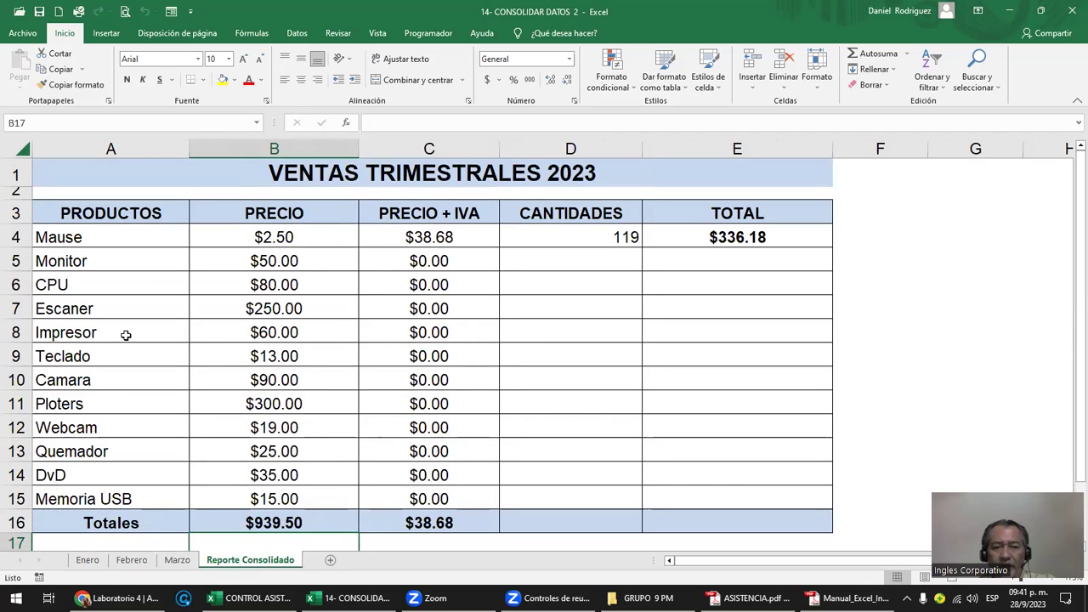
{"action": "left_click", "coordinate": [177, 560]}
{"action": "left_click_drag", "start_coordinate": [116, 211], "coordinate": [357, 510]}
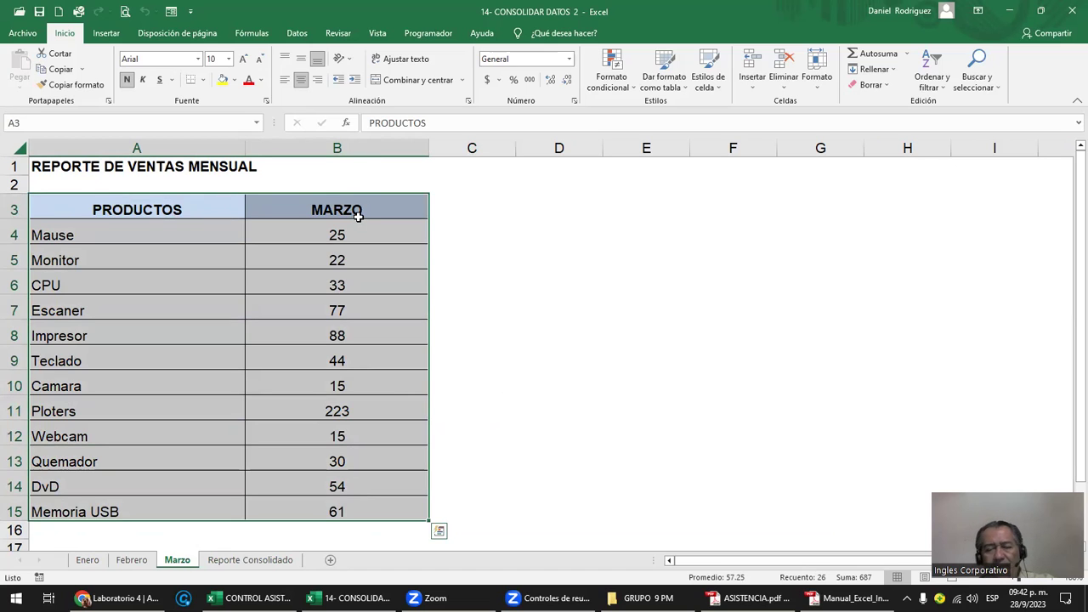
{"action": "left_click", "coordinate": [254, 560]}
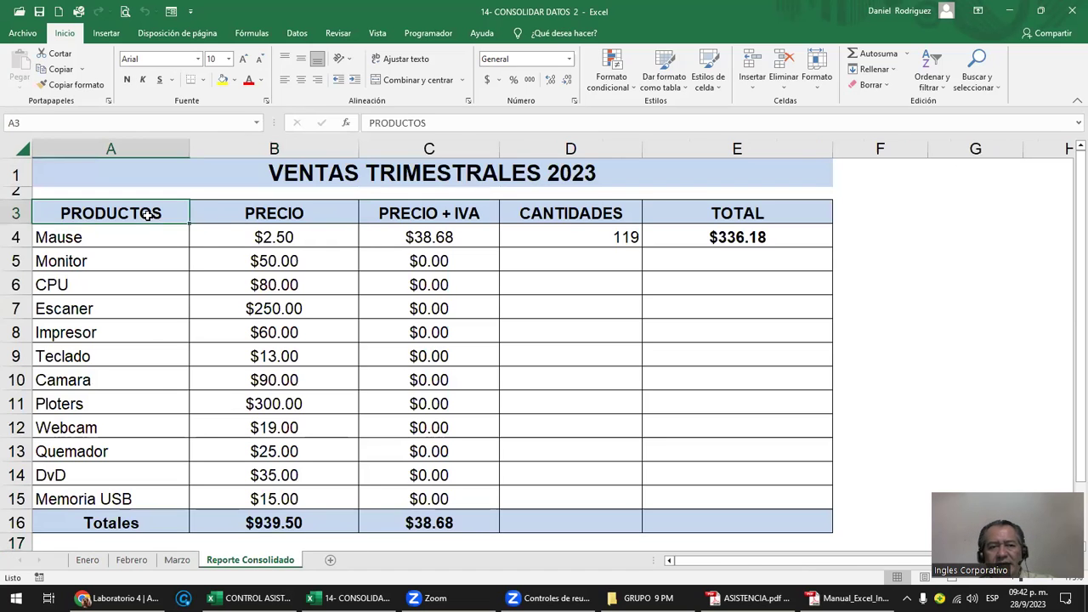
{"action": "left_click_drag", "start_coordinate": [127, 212], "coordinate": [145, 492]}
{"action": "left_click_drag", "start_coordinate": [587, 215], "coordinate": [602, 495], "text": "ctrl"}
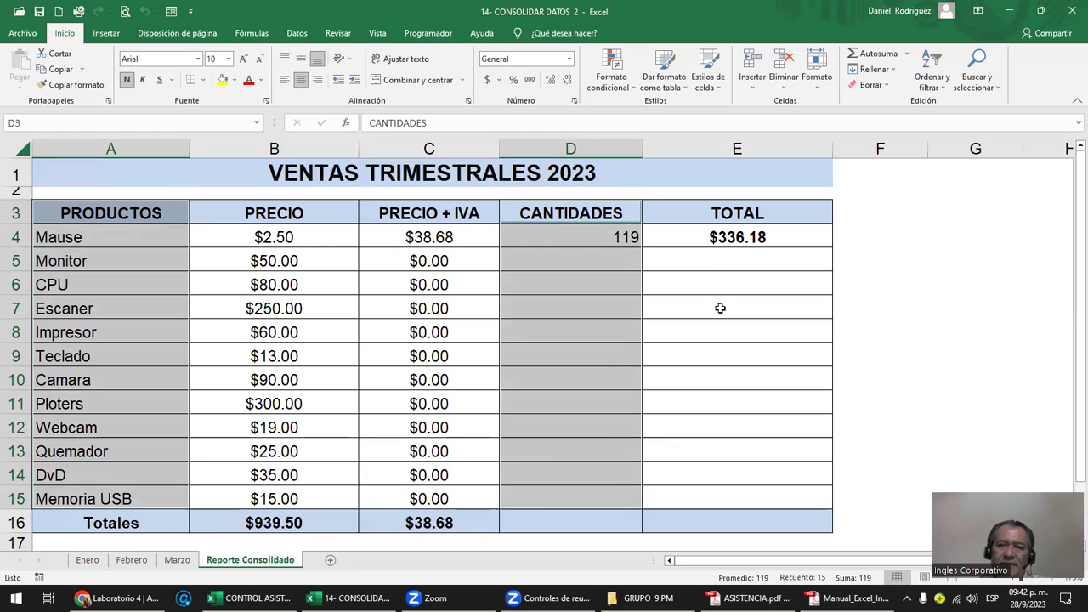
- Select the report's product names A4:A15 and compare them with Marzo's product list
{"action": "left_click", "coordinate": [89, 231]}
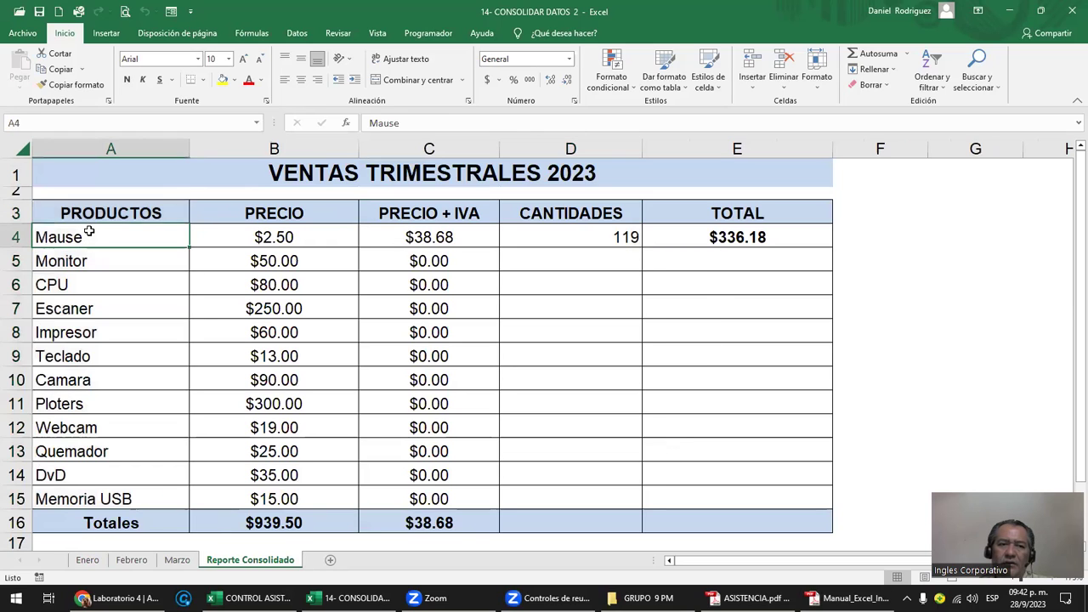
{"action": "left_click_drag", "start_coordinate": [93, 235], "coordinate": [112, 491]}
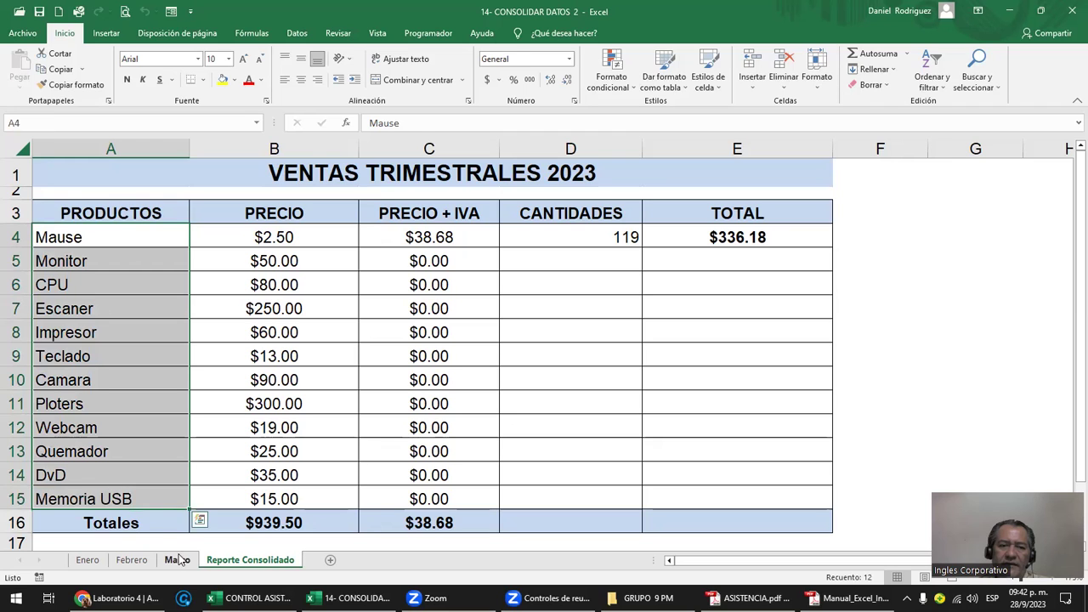
{"action": "left_click", "coordinate": [176, 560]}
{"action": "left_click", "coordinate": [85, 233]}
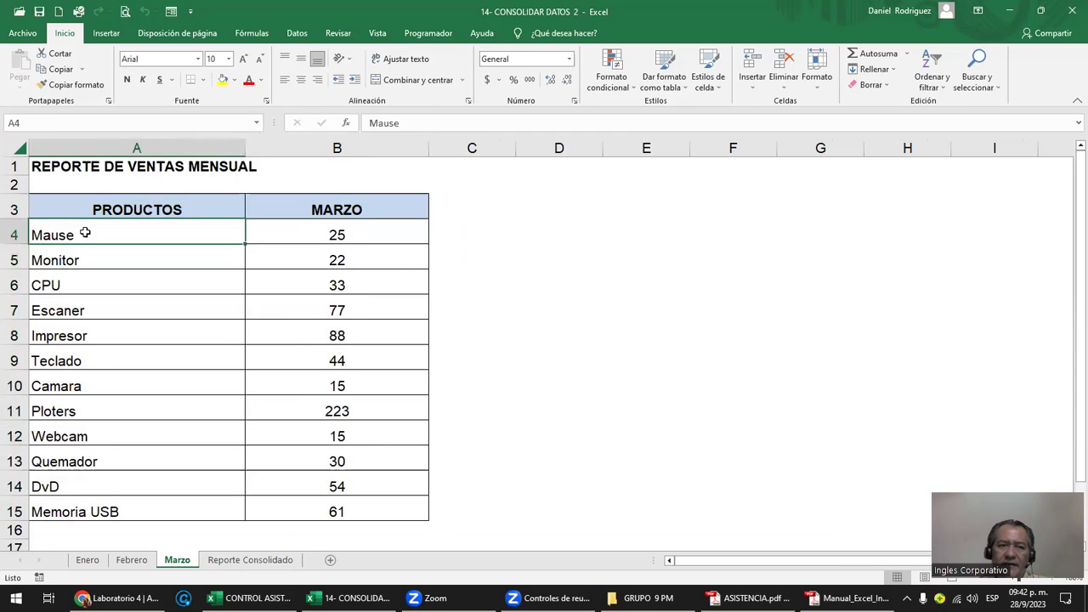
{"action": "left_click", "coordinate": [269, 563]}
- Enter the comparison formula =A4=Marzo!A4 in cell F4
{"action": "left_click", "coordinate": [863, 239]}
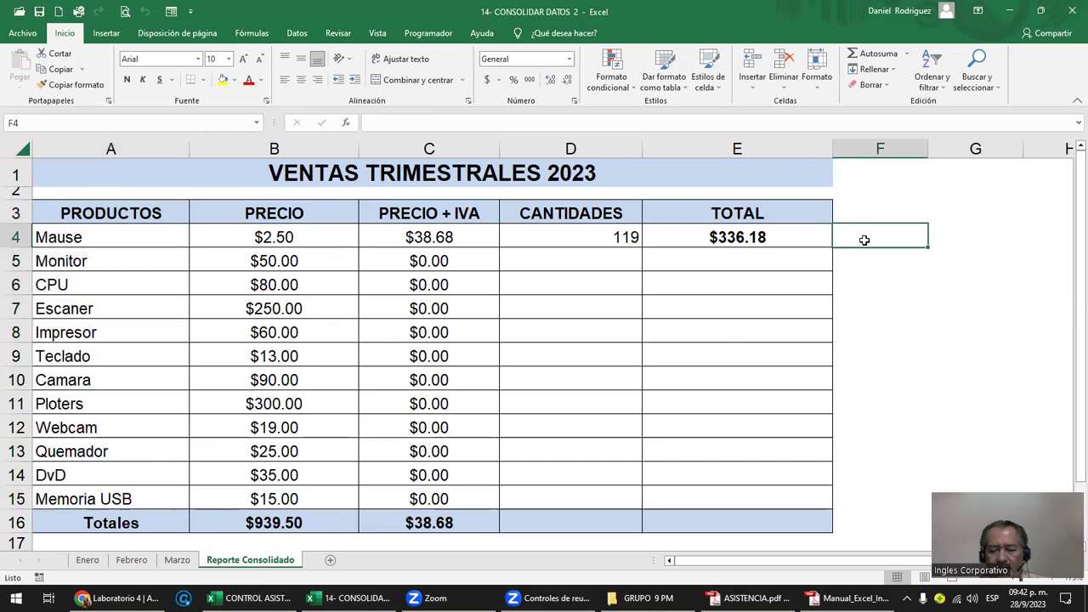
{"action": "type", "text": "="}
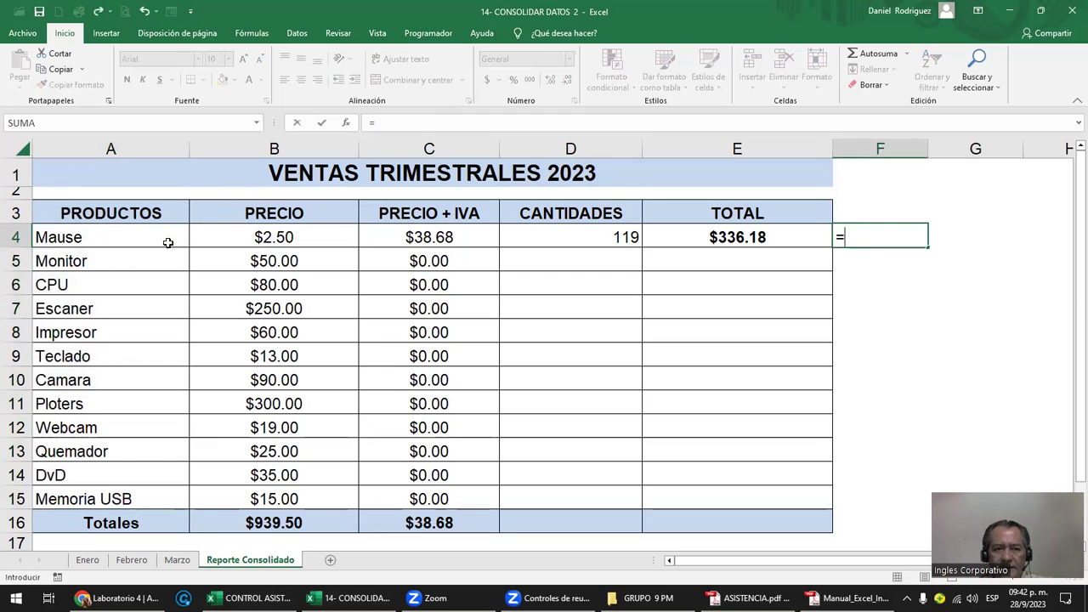
{"action": "left_click", "coordinate": [155, 241]}
{"action": "type", "text": "="}
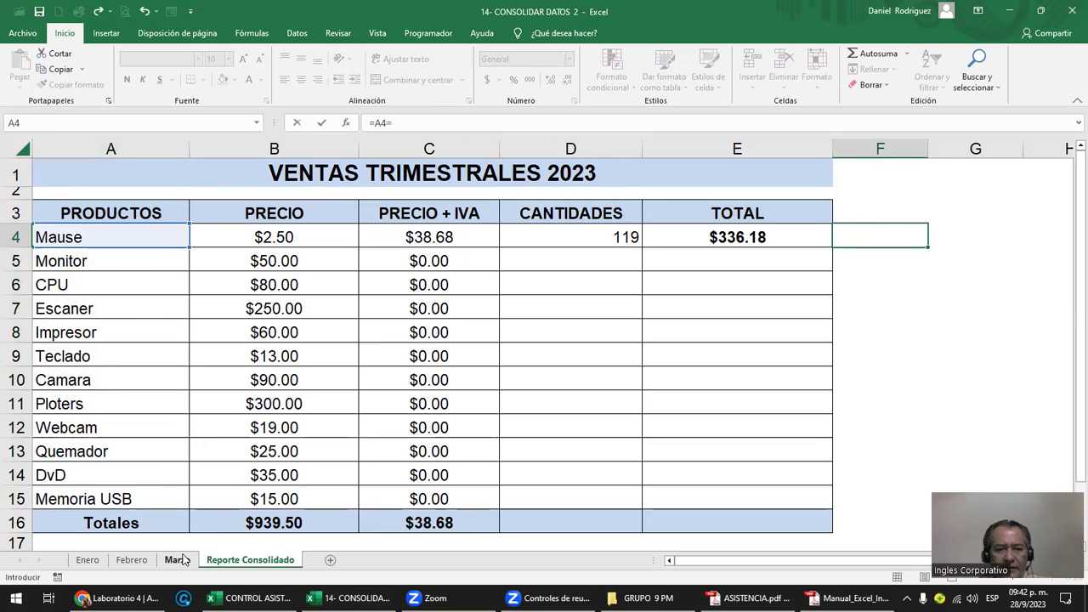
{"action": "left_click", "coordinate": [176, 560]}
{"action": "left_click", "coordinate": [146, 234]}
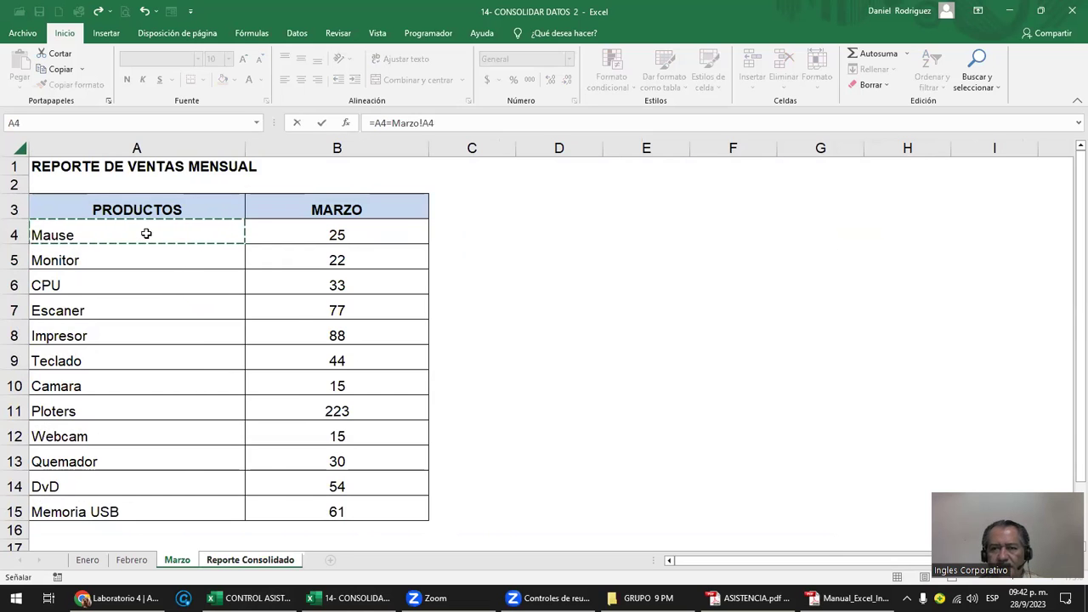
{"action": "key", "text": "Return"}
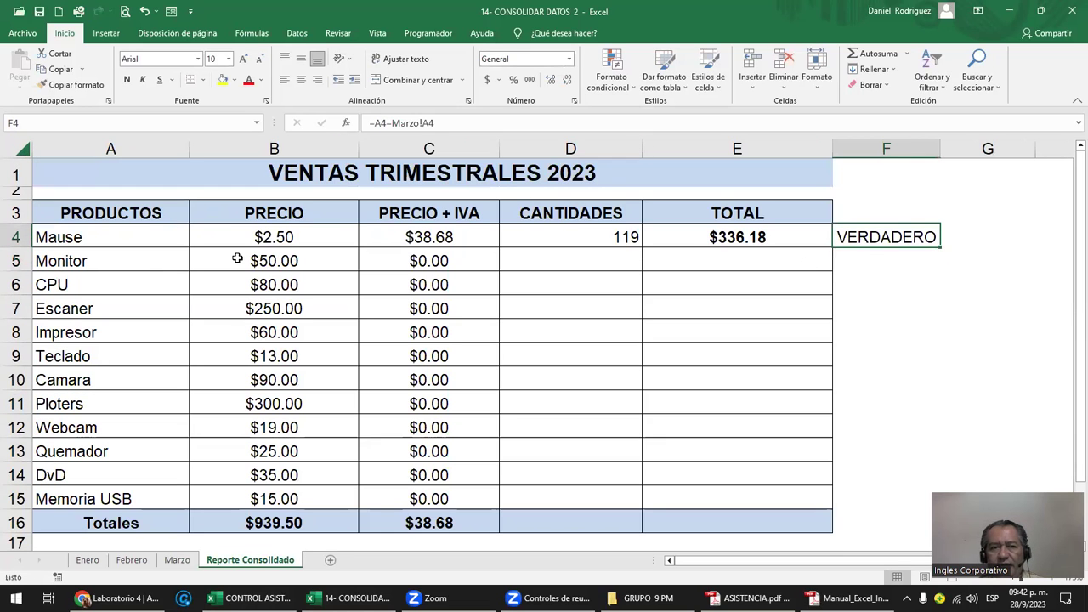
- Copy the F4 check down to F15, then delete the VERDADERO results in F4:F15
{"action": "left_click", "coordinate": [125, 242]}
{"action": "left_click", "coordinate": [177, 560]}
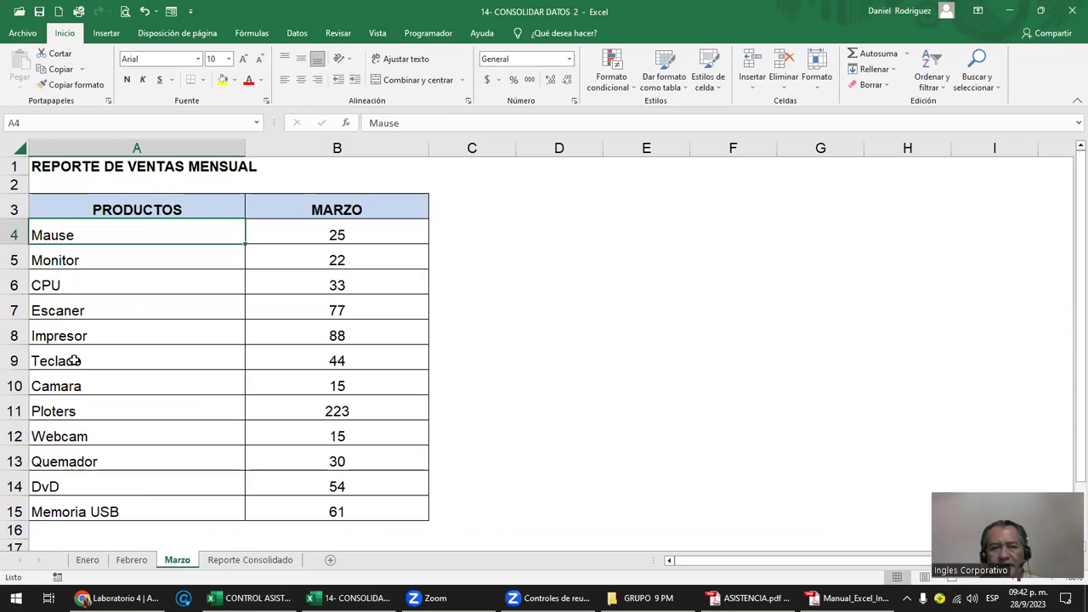
{"action": "left_click", "coordinate": [263, 563]}
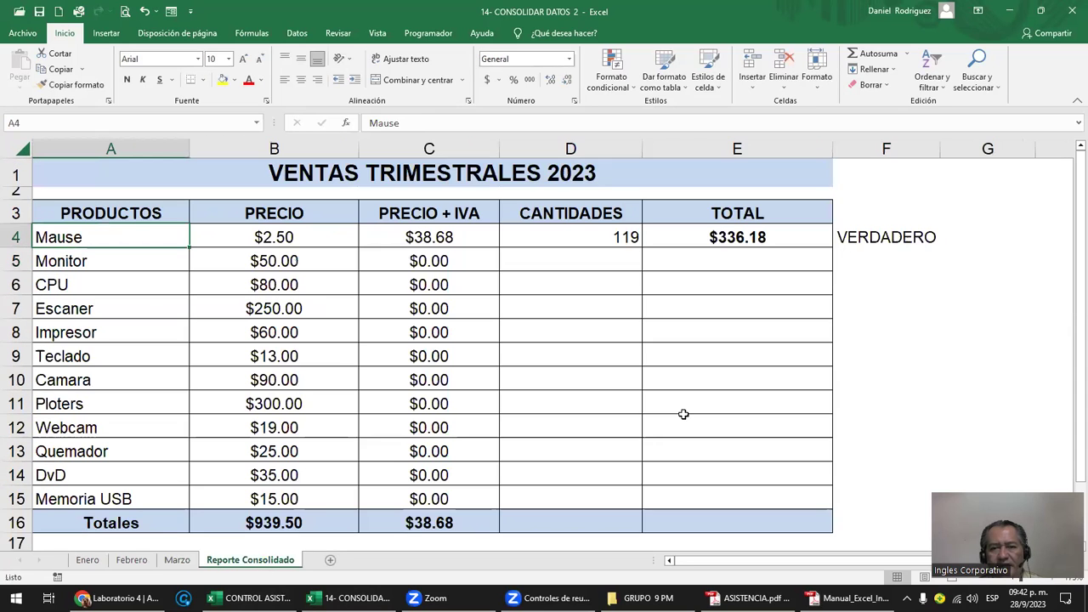
{"action": "left_click", "coordinate": [911, 237]}
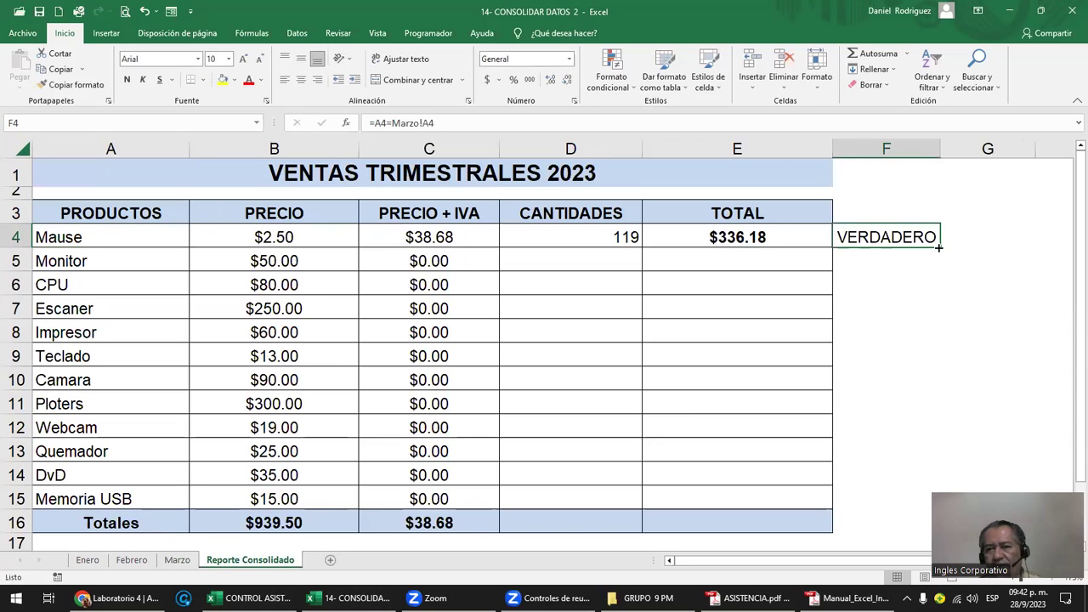
{"action": "double_click", "coordinate": [939, 248]}
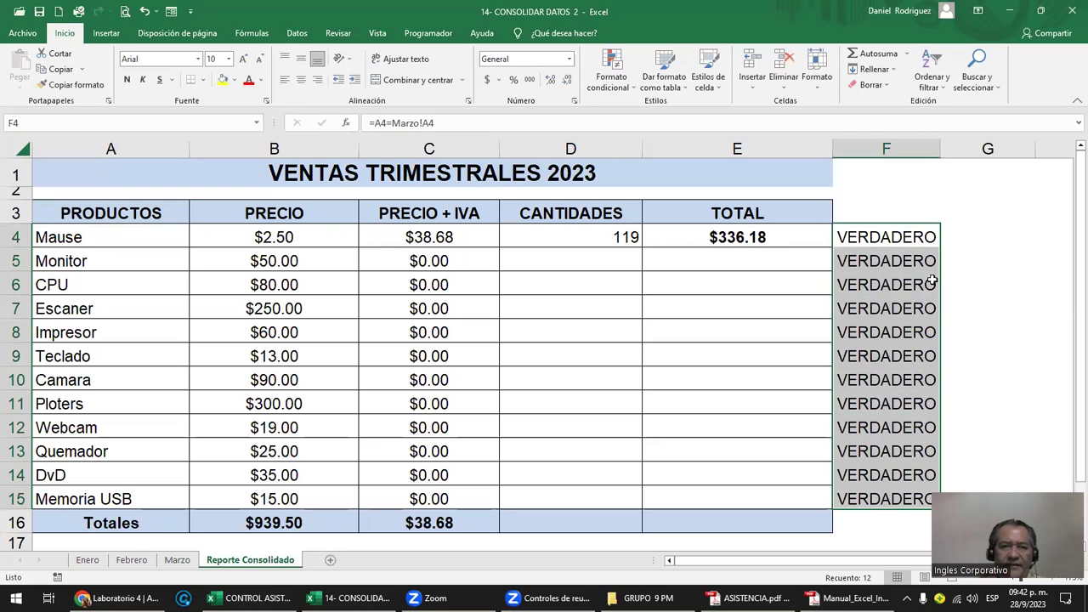
{"action": "key", "text": "shift+Up"}
{"action": "key", "text": "shift+Up"}
{"action": "key", "text": "shift+Up"}
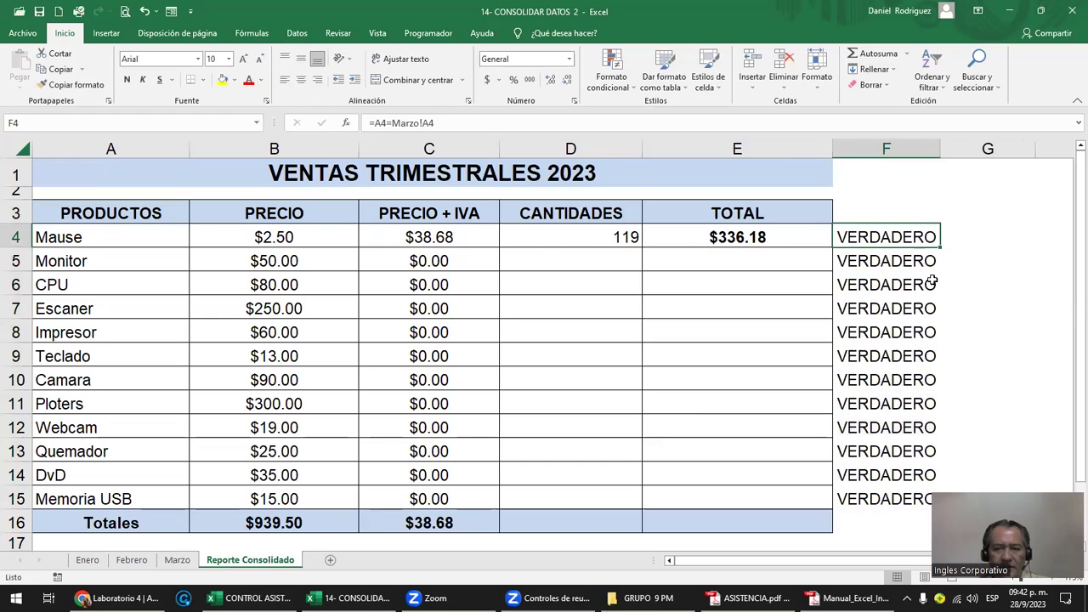
{"action": "key", "text": "shift+Down"}
{"action": "key", "text": "shift+Down"}
{"action": "key", "text": "shift+Down"}
{"action": "key", "text": "shift+Down"}
{"action": "key", "text": "shift+Down"}
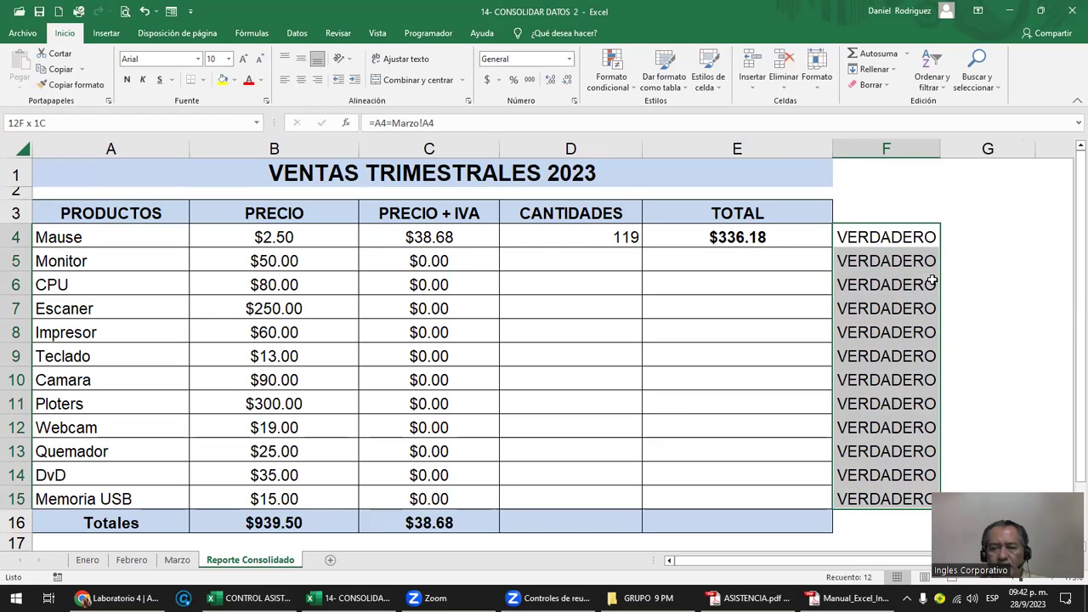
{"action": "key", "text": "Delete"}
{"action": "key", "text": "shift+Up"}
{"action": "key", "text": "shift+Up"}
{"action": "key", "text": "shift+Up"}
{"action": "type", "text": "="}
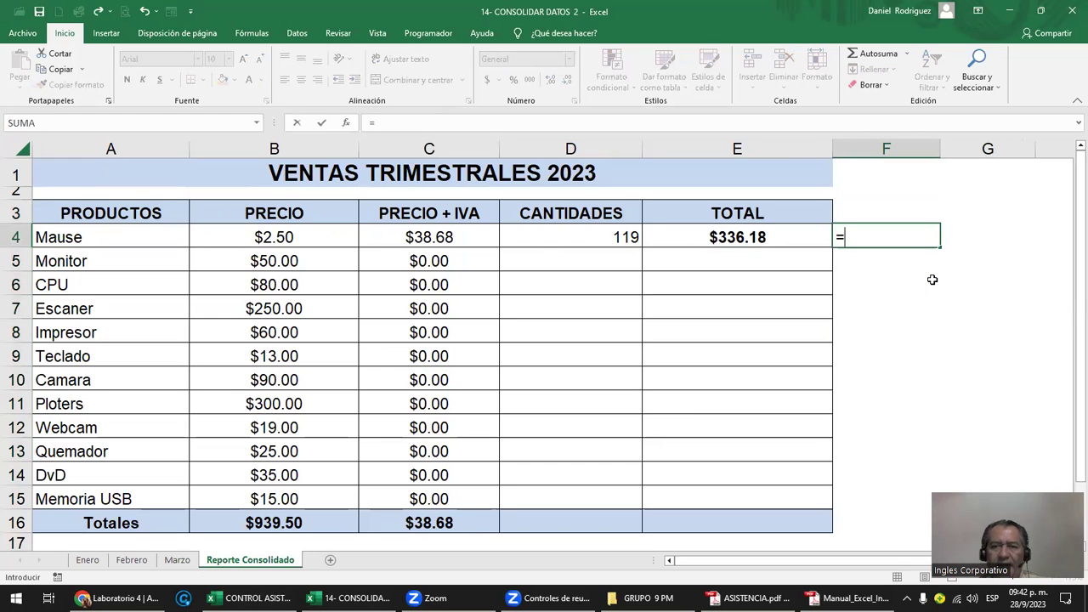
- Cancel the unfinished F4 formula and enter the ENERO header in F3
{"action": "left_click", "coordinate": [97, 245]}
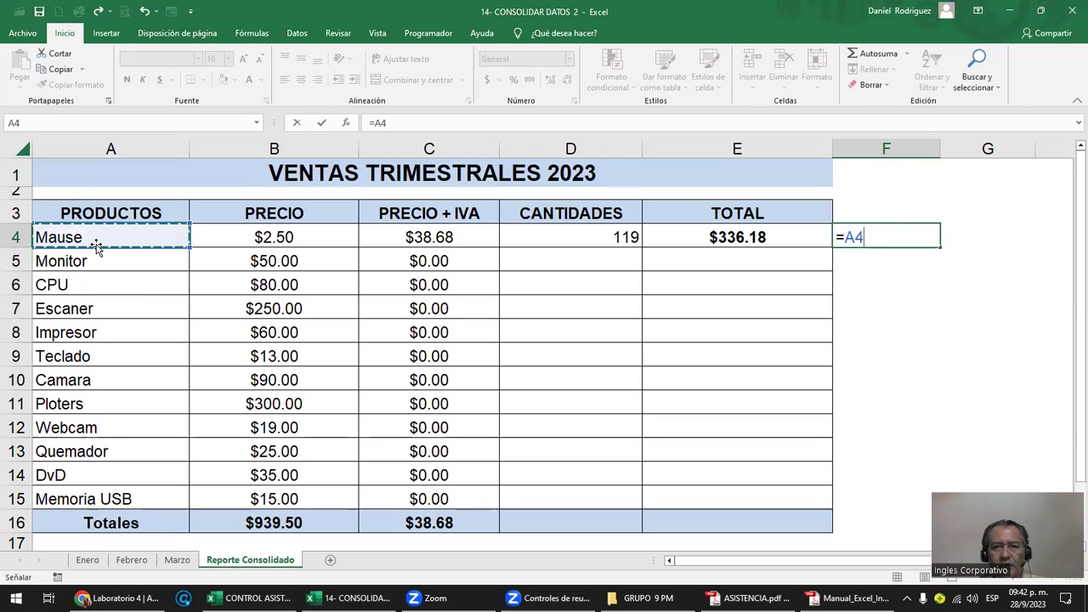
{"action": "key", "text": "Escape"}
{"action": "key", "text": "Up"}
{"action": "key", "text": "Right"}
{"action": "scroll", "coordinate": [97, 243], "scroll_direction": "right", "scroll_amount": 1}
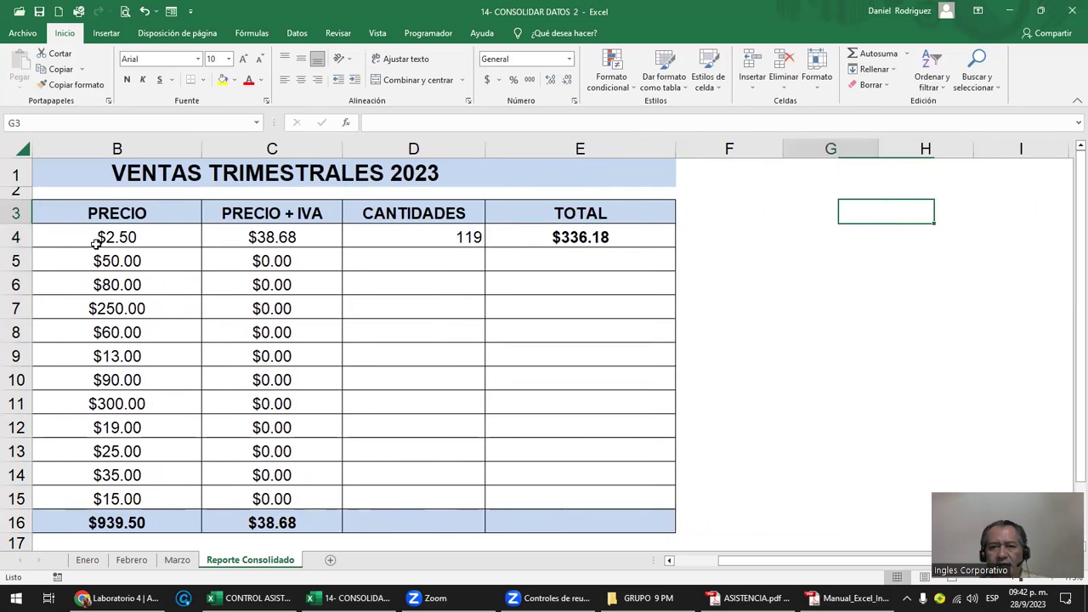
{"action": "key", "text": "Left"}
{"action": "type", "text": "EB"}
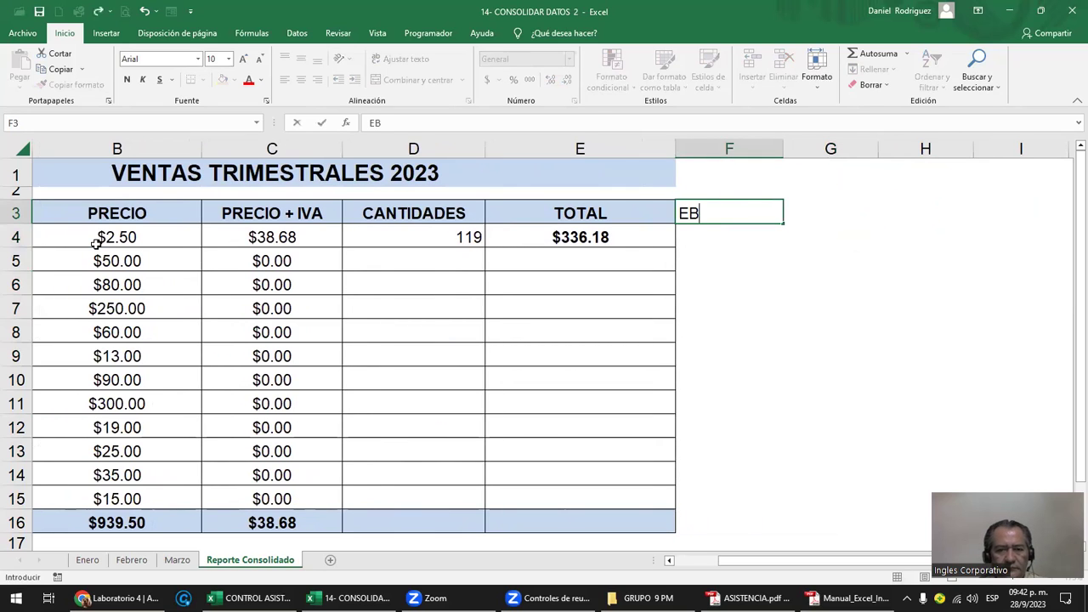
{"action": "key", "text": "BackSpace"}
{"action": "type", "text": "ENRO"}
{"action": "key", "text": "BackSpace"}
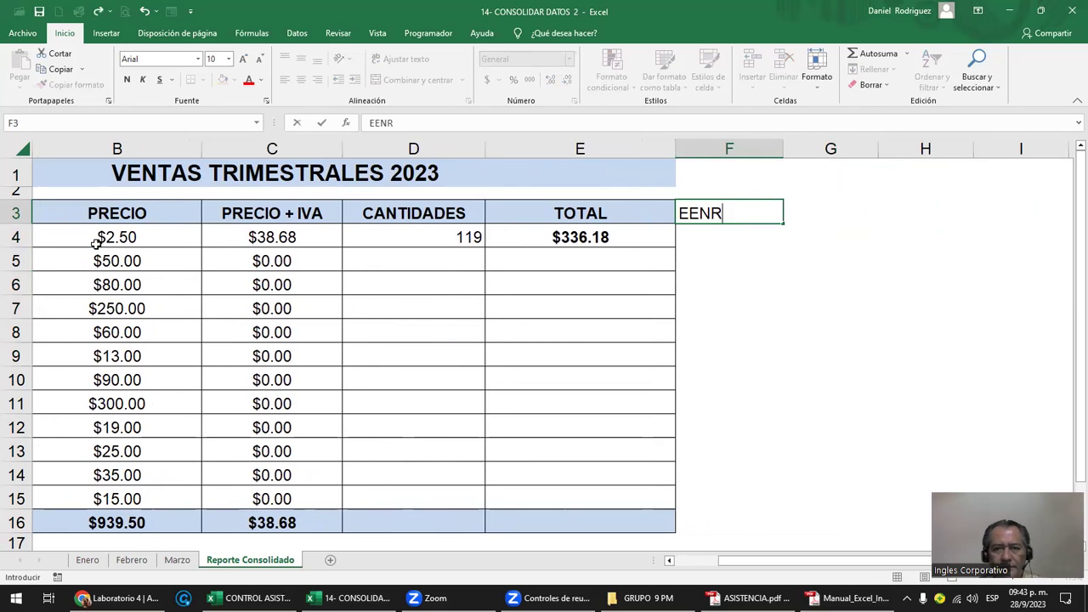
{"action": "key", "text": "BackSpace"}
{"action": "key", "text": "BackSpace"}
{"action": "key", "text": "BackSpace"}
{"action": "type", "text": "ERO"}
{"action": "key", "text": "Return"}
- Add the FEB header in G3 and MARZO in H3
{"action": "key", "text": "Right"}
{"action": "type", "text": "FE"}
{"action": "key", "text": "Escape"}
{"action": "key", "text": "Up"}
{"action": "type", "text": "FEC"}
{"action": "key", "text": "BackSpace"}
{"action": "type", "text": "B"}
{"action": "key", "text": "Tab"}
{"action": "type", "text": "MARZO"}
{"action": "key", "text": "Return"}
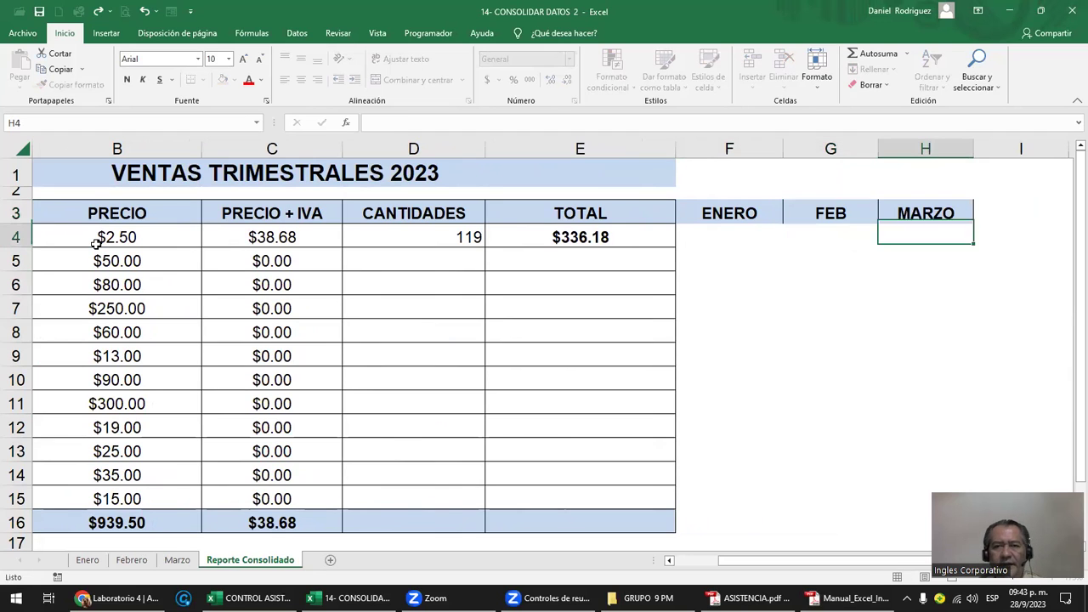
{"action": "key", "text": "Left"}
{"action": "key", "text": "Left"}
- Attempt an F4 formula referencing A4 and the Enero sheet, then dismiss the error and cancel it
{"action": "type", "text": "="}
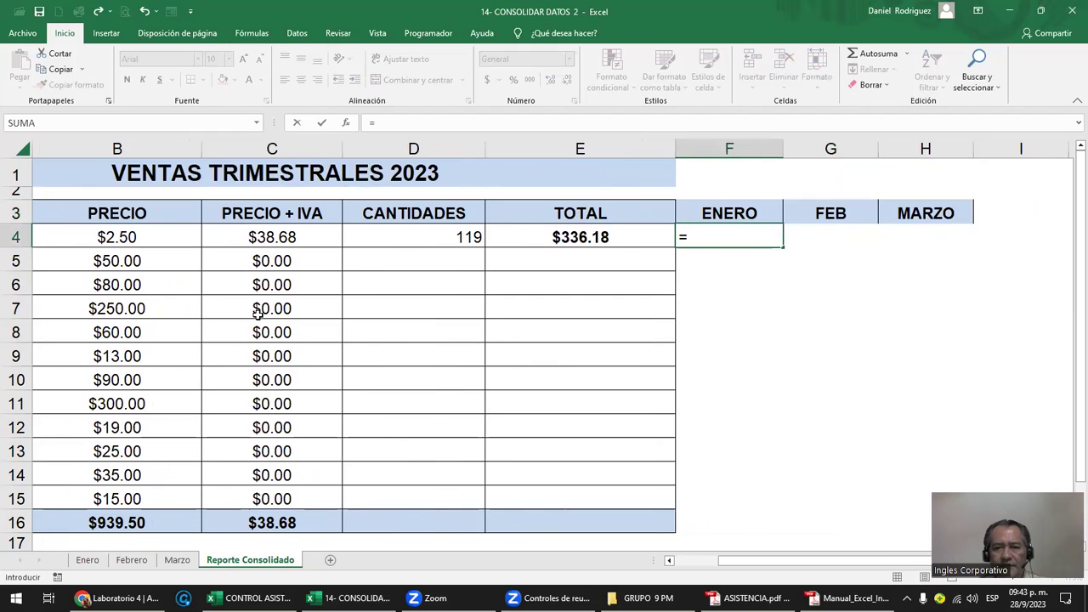
{"action": "key", "text": "Left"}
{"action": "key", "text": "Left"}
{"action": "key", "text": "Left"}
{"action": "key", "text": "Left"}
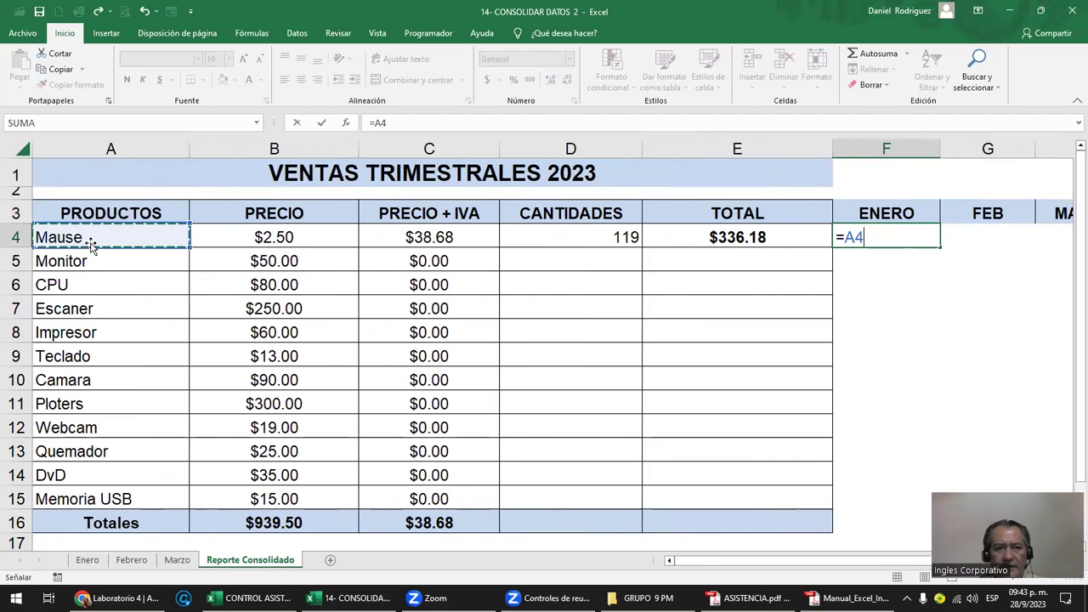
{"action": "left_click", "coordinate": [87, 238]}
{"action": "type", "text": "+"}
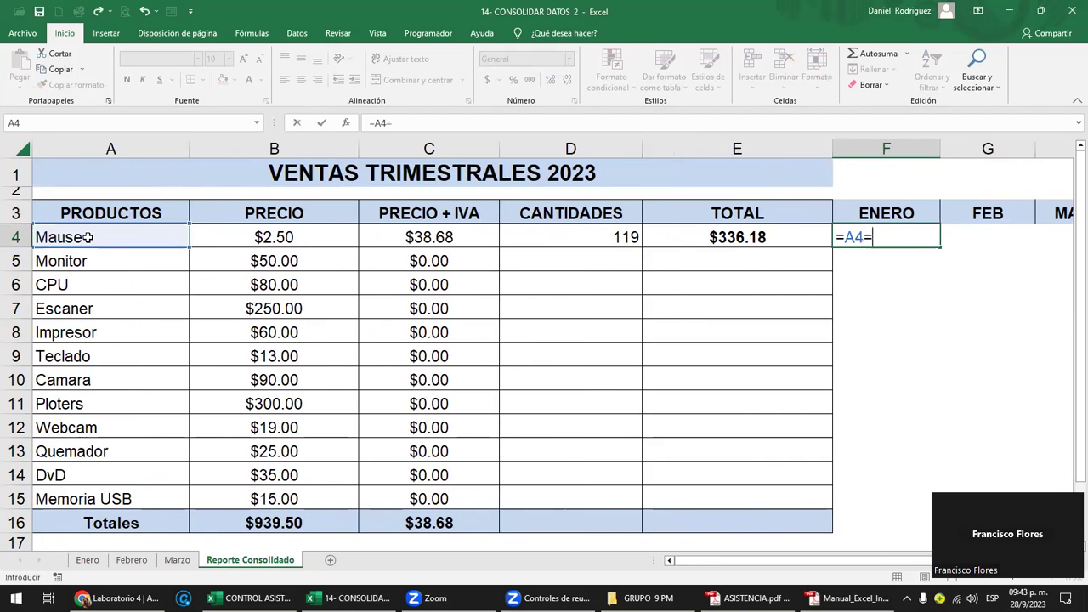
{"action": "left_click", "coordinate": [86, 560]}
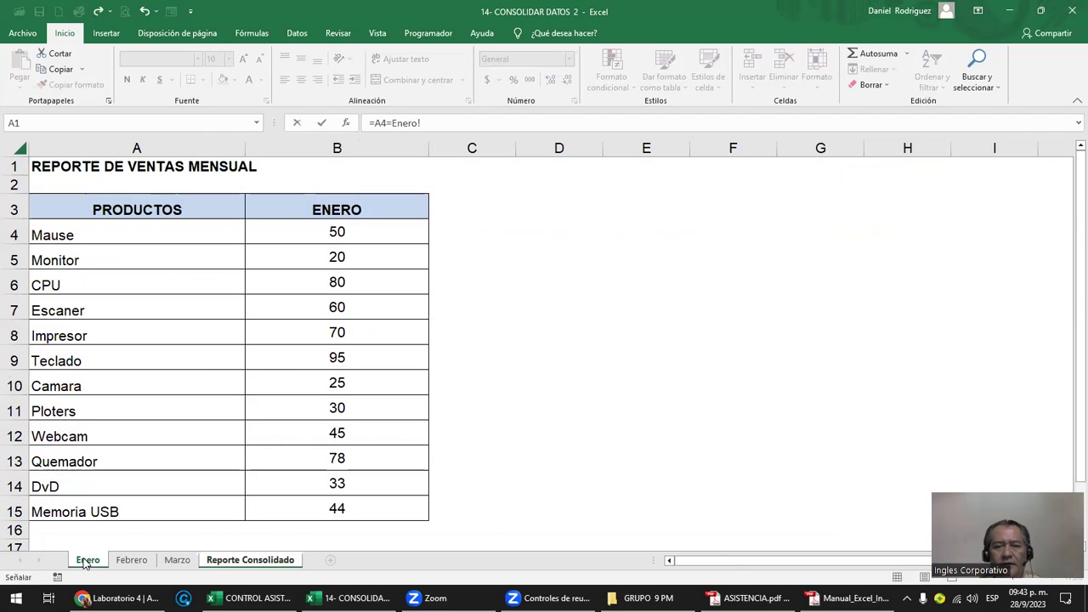
{"action": "key", "text": "Return"}
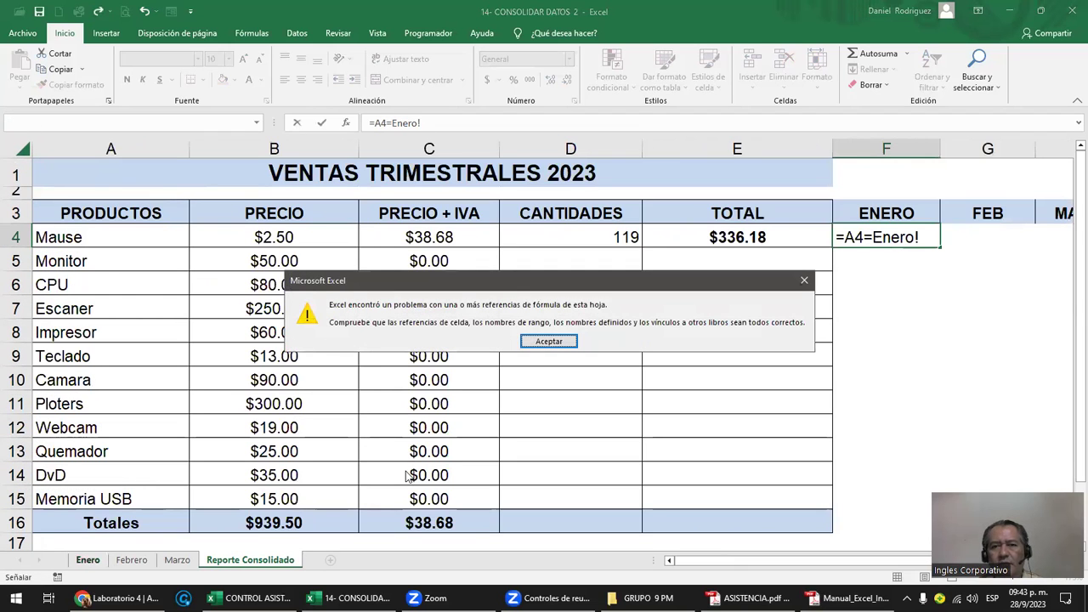
{"action": "left_click", "coordinate": [548, 341]}
{"action": "left_click", "coordinate": [888, 289]}
{"action": "key", "text": "Escape"}
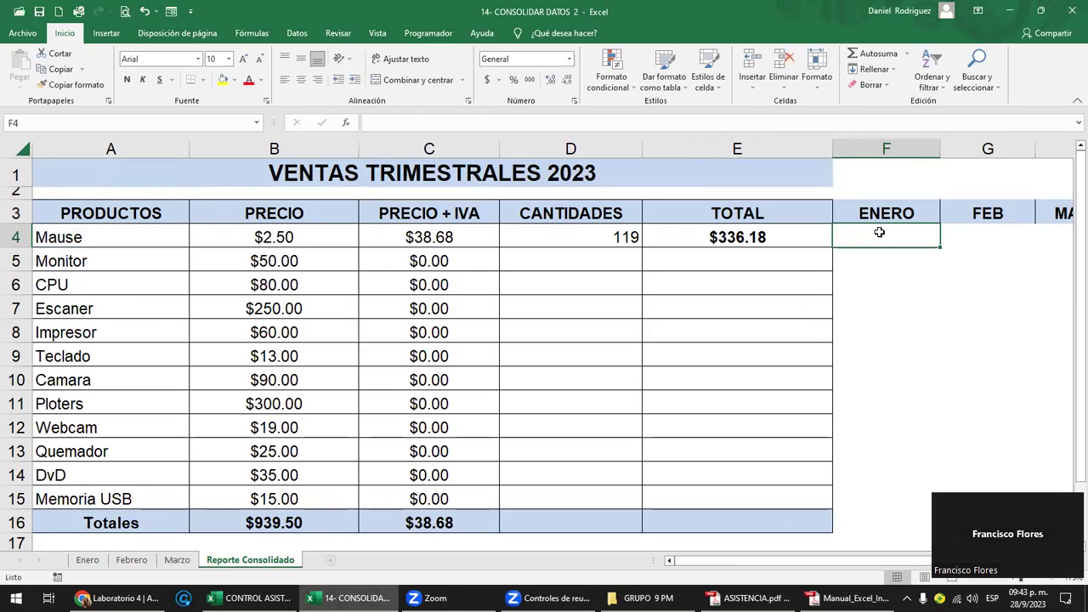
- Enter the A4 versus Enero!A4 comparison in F4 and fill it down to F15
{"action": "type", "text": "="}
{"action": "left_click", "coordinate": [85, 237]}
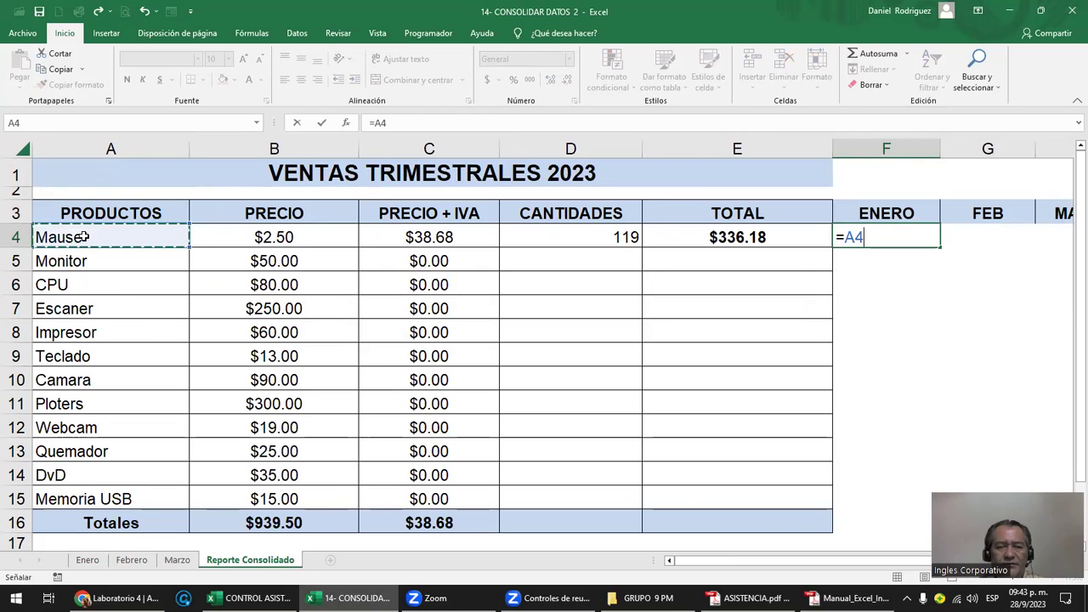
{"action": "type", "text": "+"}
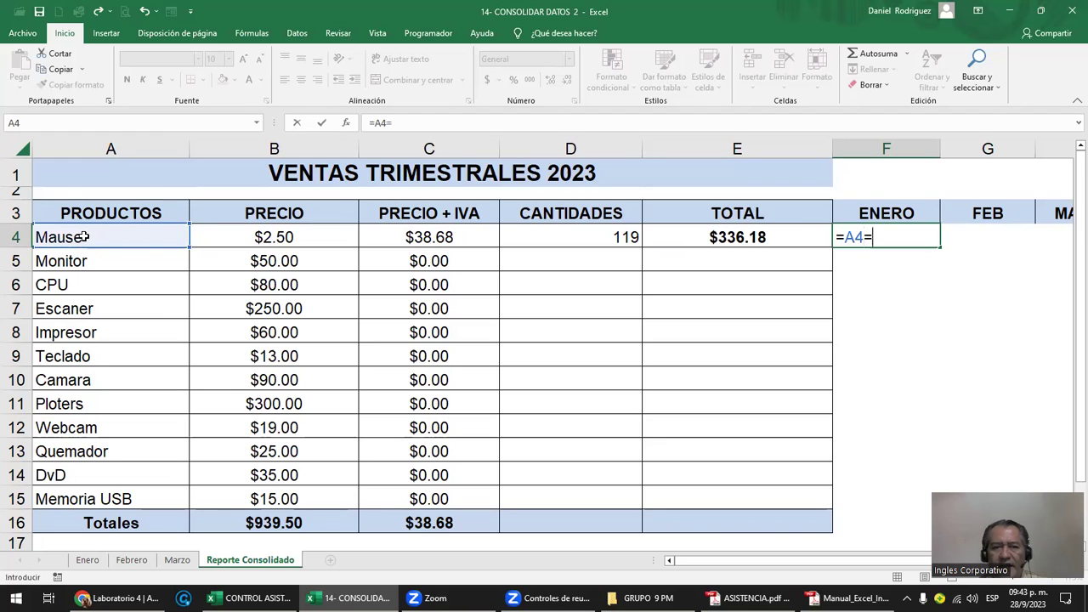
{"action": "left_click", "coordinate": [87, 559]}
{"action": "left_click", "coordinate": [79, 234]}
{"action": "key", "text": "Return"}
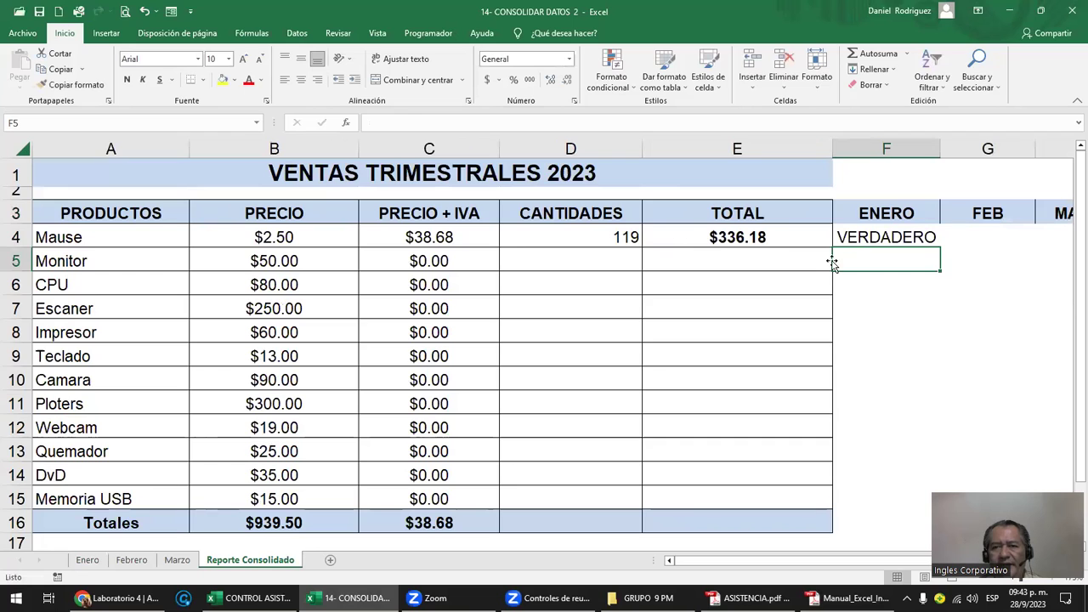
{"action": "left_click", "coordinate": [883, 236]}
{"action": "double_click", "coordinate": [940, 248]}
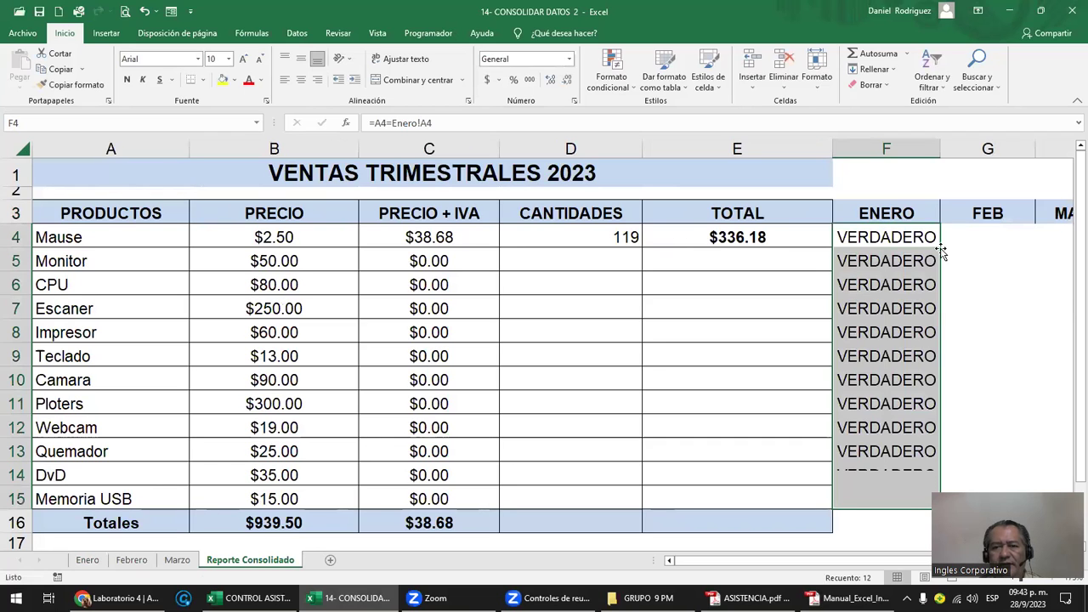
{"action": "left_click", "coordinate": [961, 236]}
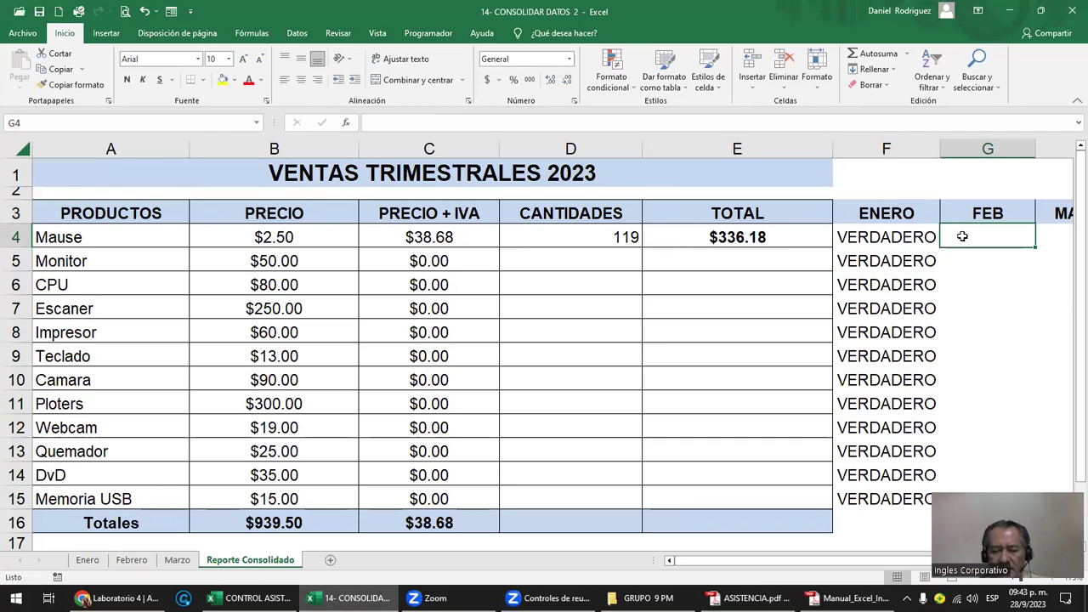
- Enter =A4=Febrero!A4 in G4 and fill it down to G15
{"action": "type", "text": "="}
{"action": "left_click", "coordinate": [154, 234]}
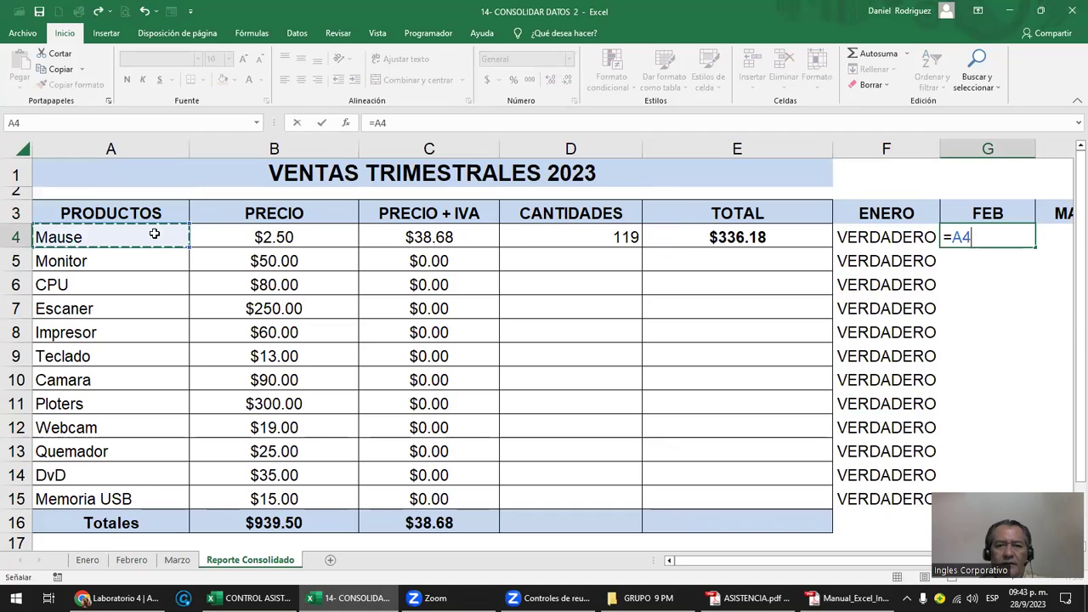
{"action": "type", "text": "="}
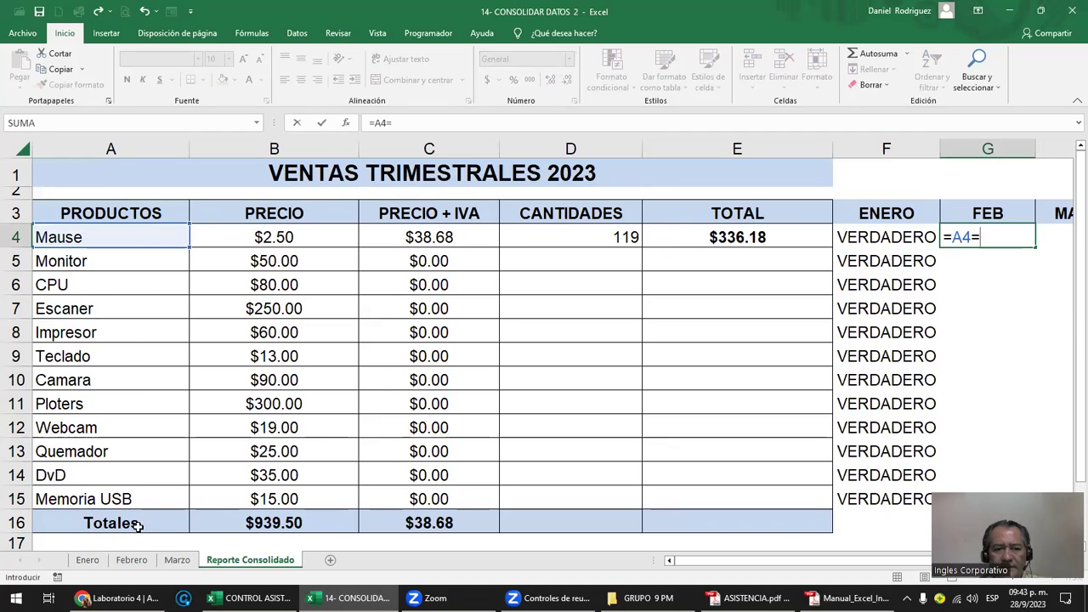
{"action": "left_click", "coordinate": [131, 560]}
{"action": "left_click", "coordinate": [87, 238]}
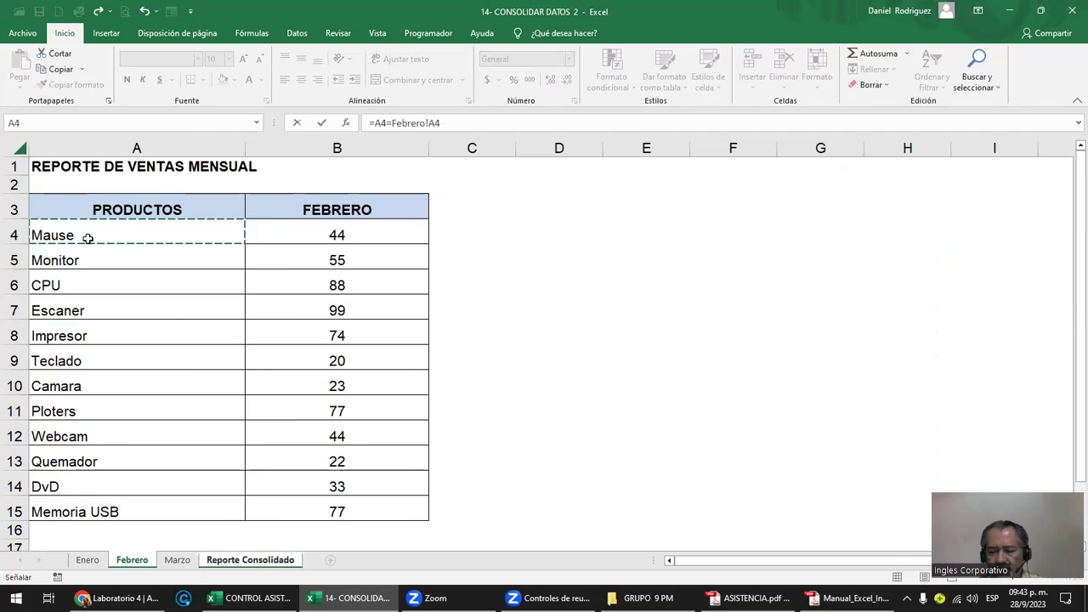
{"action": "key", "text": "Return"}
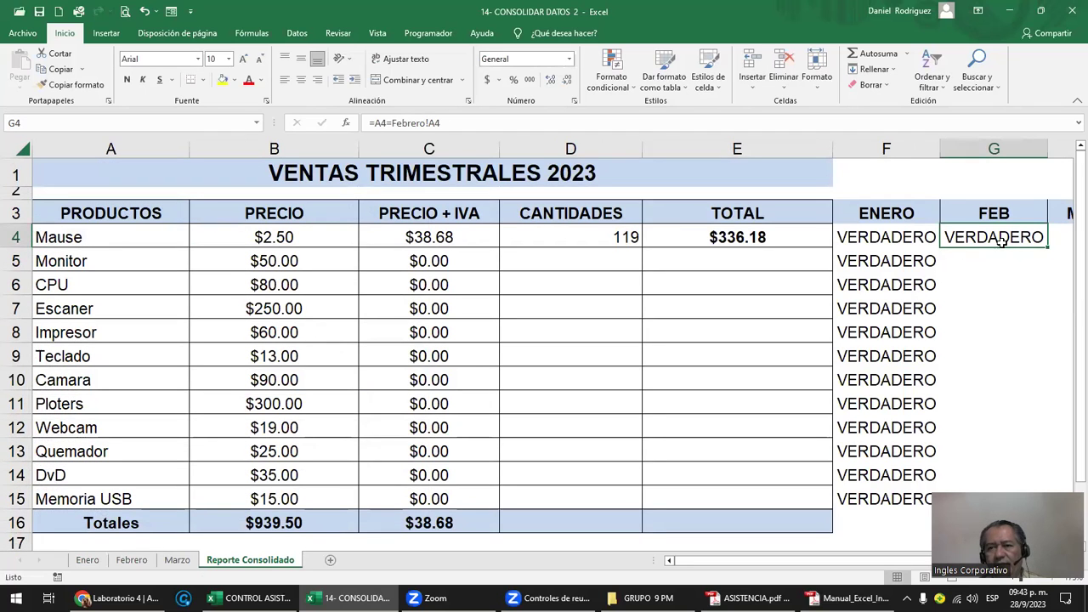
{"action": "double_click", "coordinate": [1051, 245]}
- Enter =A4=Marzo!A4 in H4 so the MARZO column shows VERDADERO
{"action": "key", "text": "Right"}
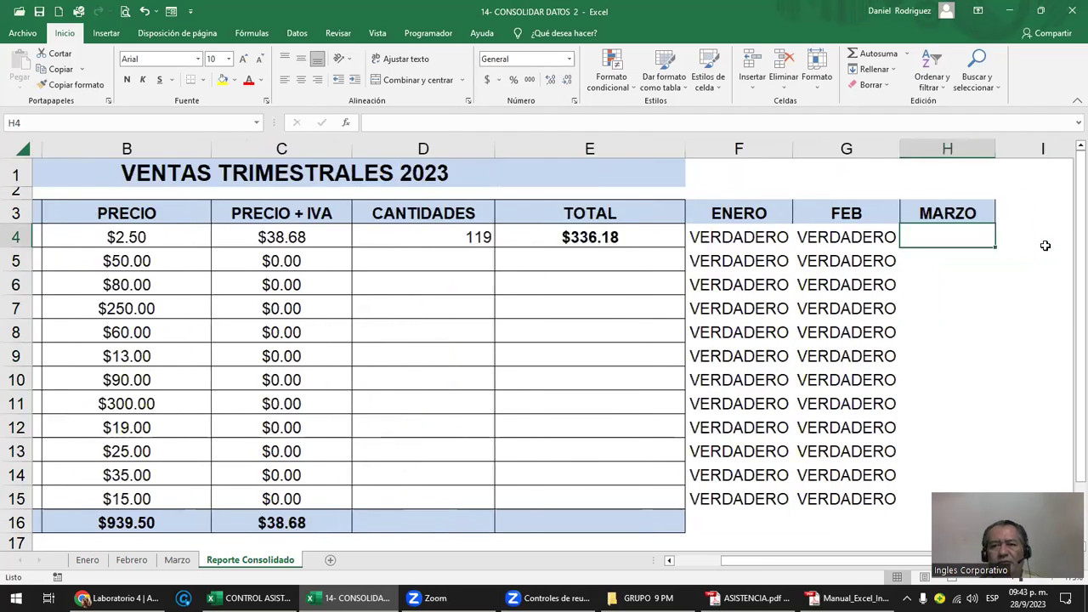
{"action": "type", "text": "="}
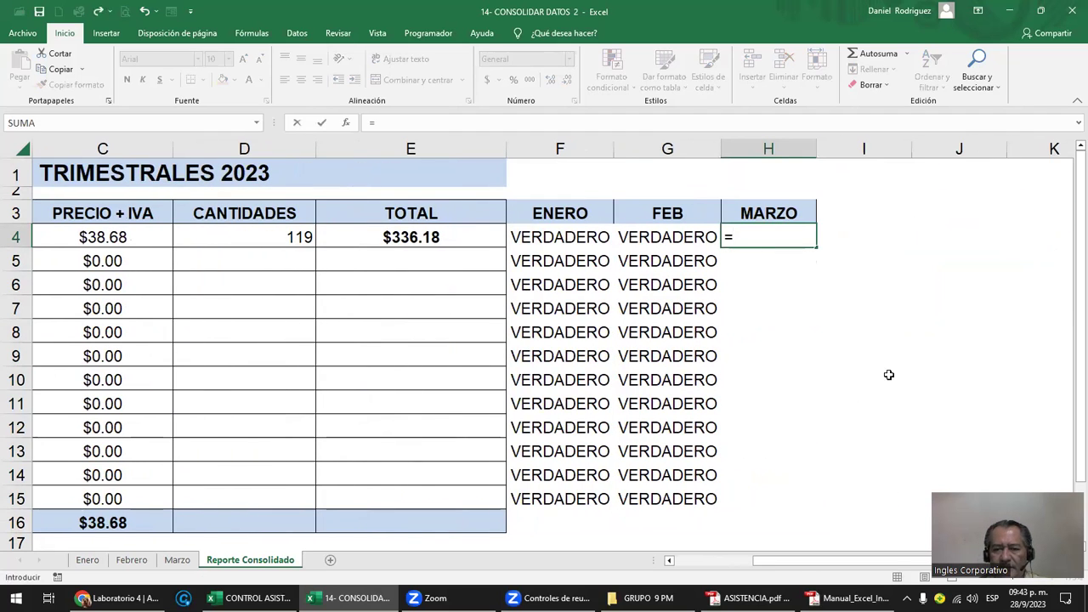
{"action": "left_click", "coordinate": [94, 241]}
{"action": "key", "text": "Left"}
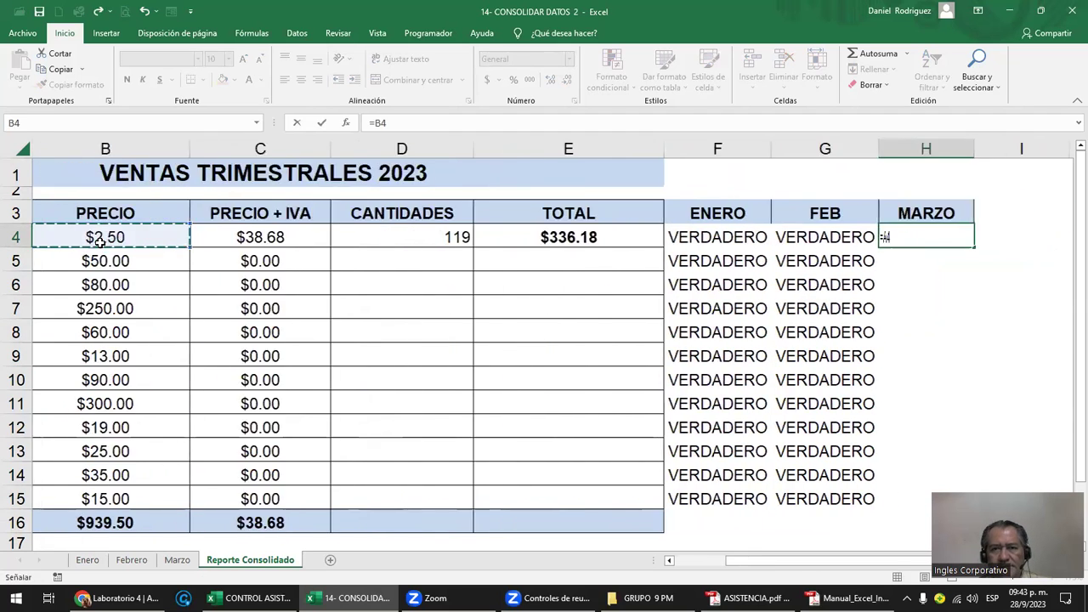
{"action": "key", "text": "Left"}
{"action": "type", "text": "="}
{"action": "left_click", "coordinate": [177, 560]}
{"action": "left_click", "coordinate": [130, 233]}
{"action": "key", "text": "Return"}
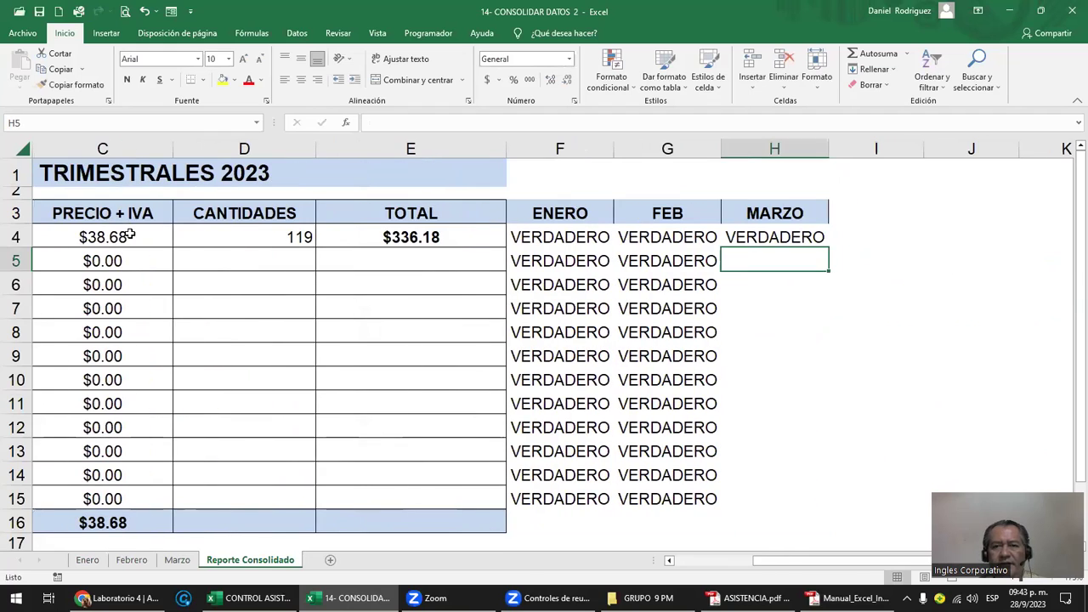
{"action": "left_click", "coordinate": [736, 236]}
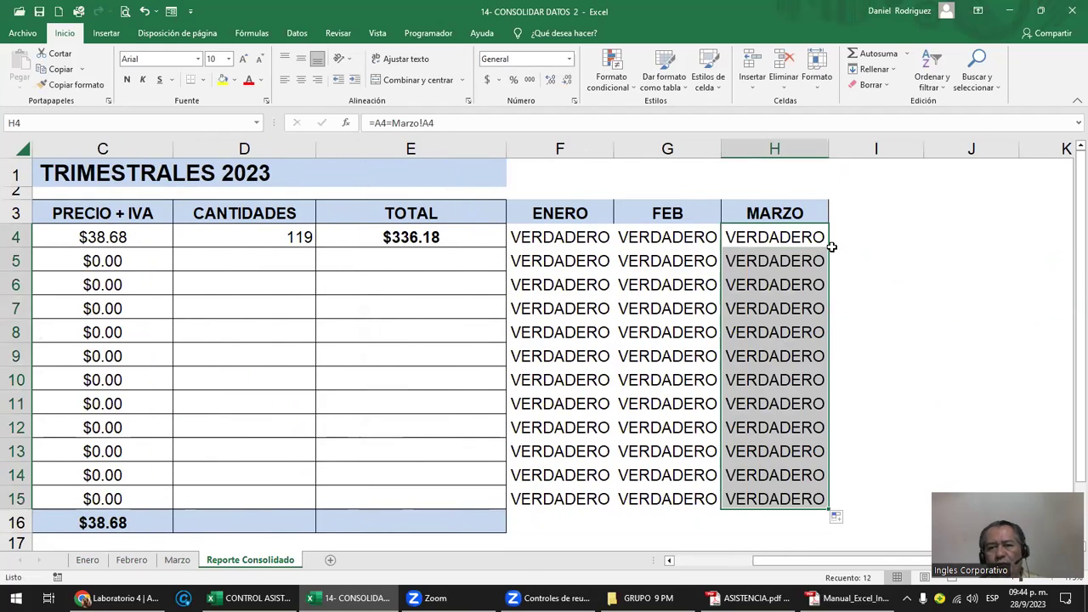
{"action": "left_click", "coordinate": [727, 468]}
{"action": "key", "text": "Left"}
{"action": "key", "text": "Left"}
{"action": "key", "text": "Left"}
{"action": "key", "text": "Left"}
{"action": "key", "text": "Left"}
{"action": "key", "text": "Left"}
{"action": "key", "text": "Left"}
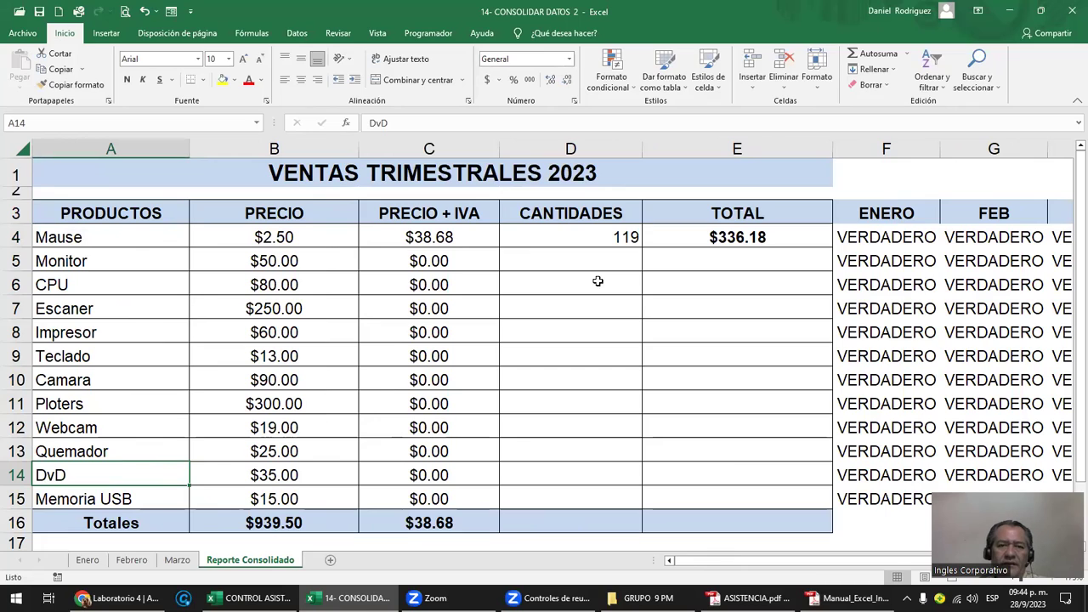
- Clear the 119 quantity from D4 in the Mause row
{"action": "left_click", "coordinate": [76, 238]}
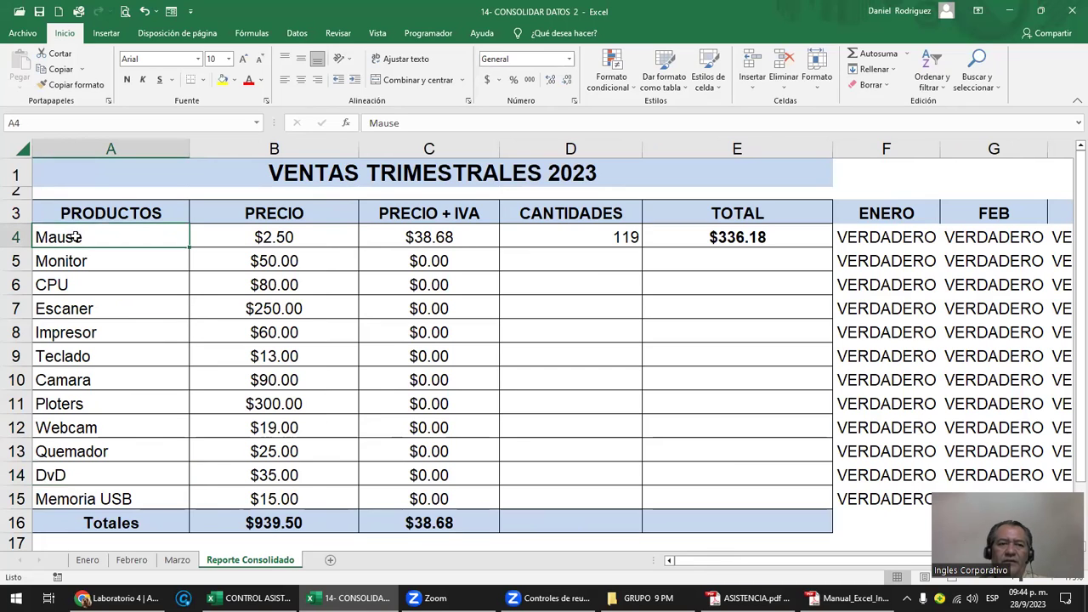
{"action": "left_click", "coordinate": [564, 236]}
{"action": "key", "text": "Delete"}
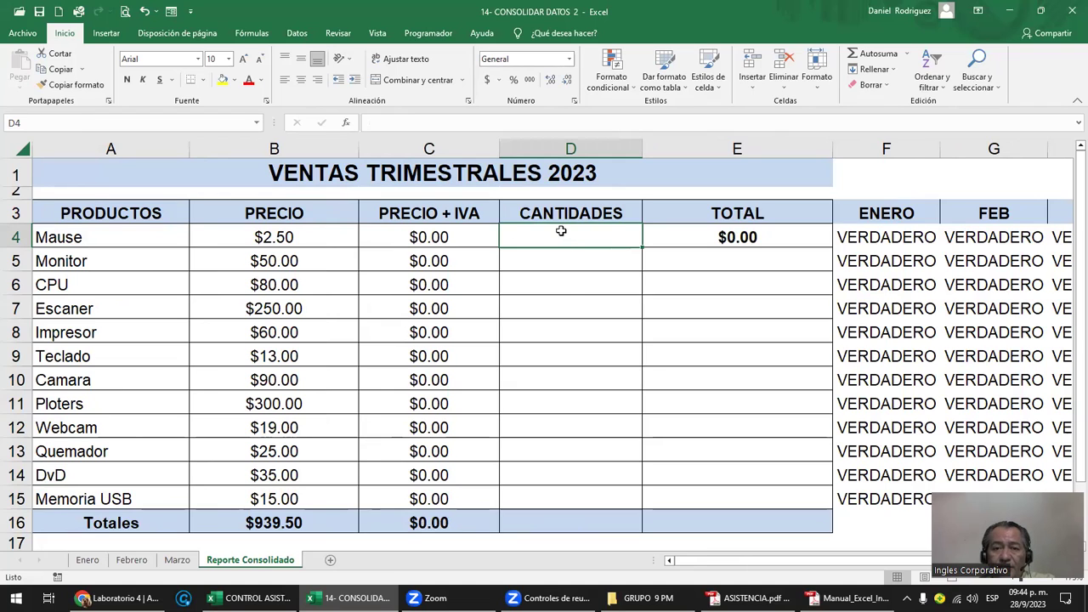
- Shade D4:D15 light orange (Naranja, Énfasis 6, Claro 80%)
{"action": "left_click_drag", "start_coordinate": [561, 231], "coordinate": [612, 497]}
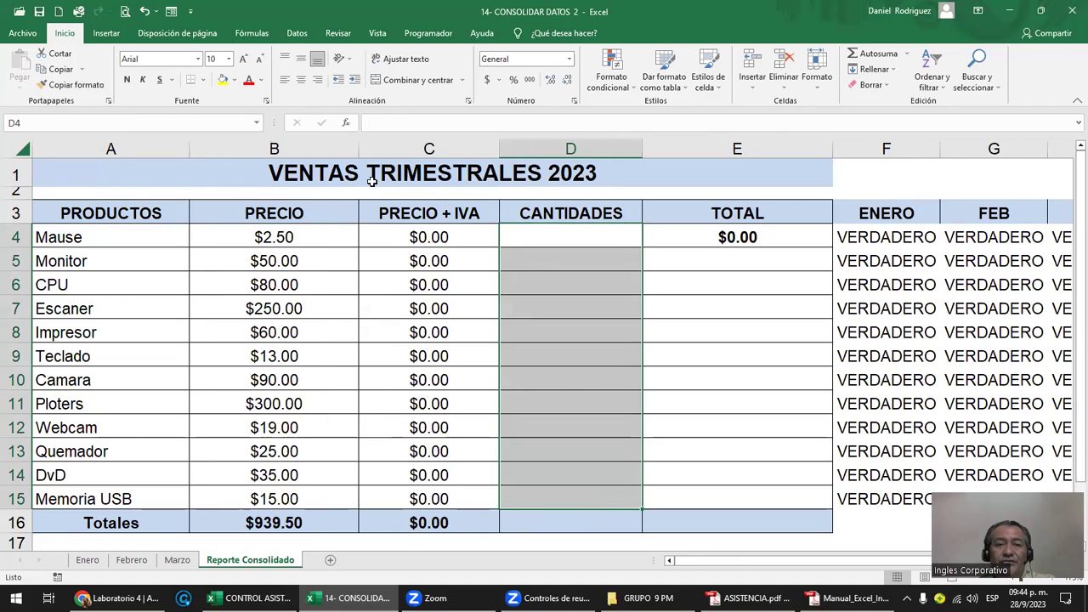
{"action": "left_click", "coordinate": [234, 80]}
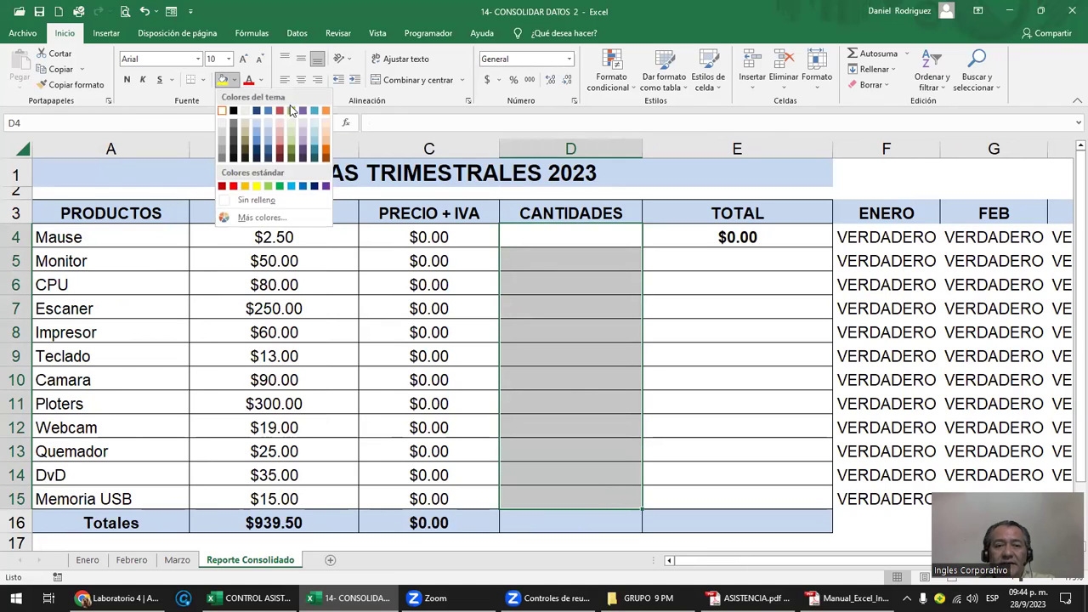
{"action": "left_click", "coordinate": [328, 134]}
{"action": "left_click", "coordinate": [754, 327]}
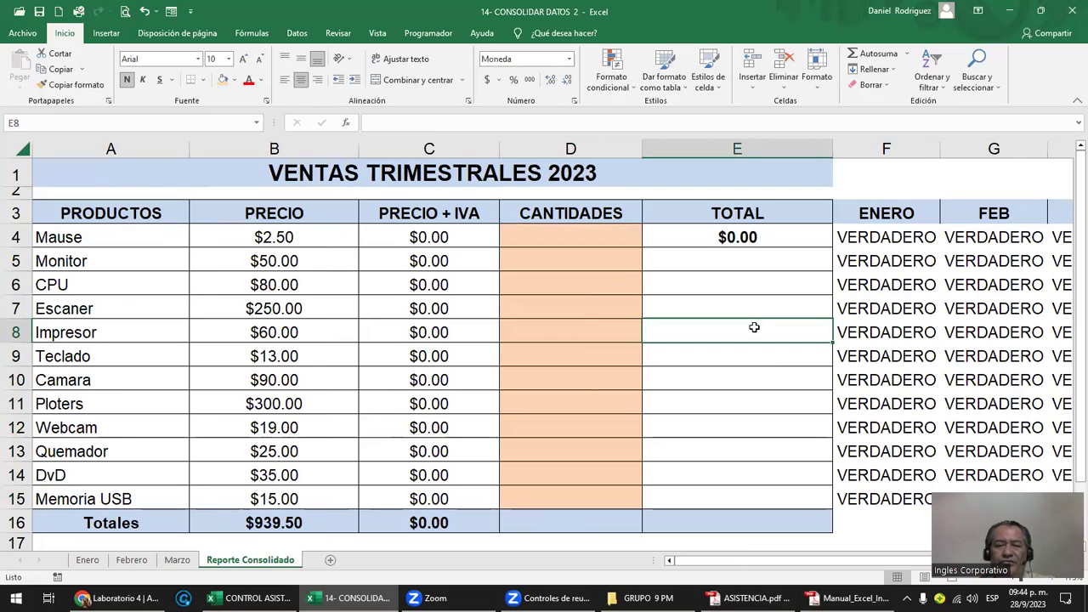
{"action": "left_click", "coordinate": [568, 247]}
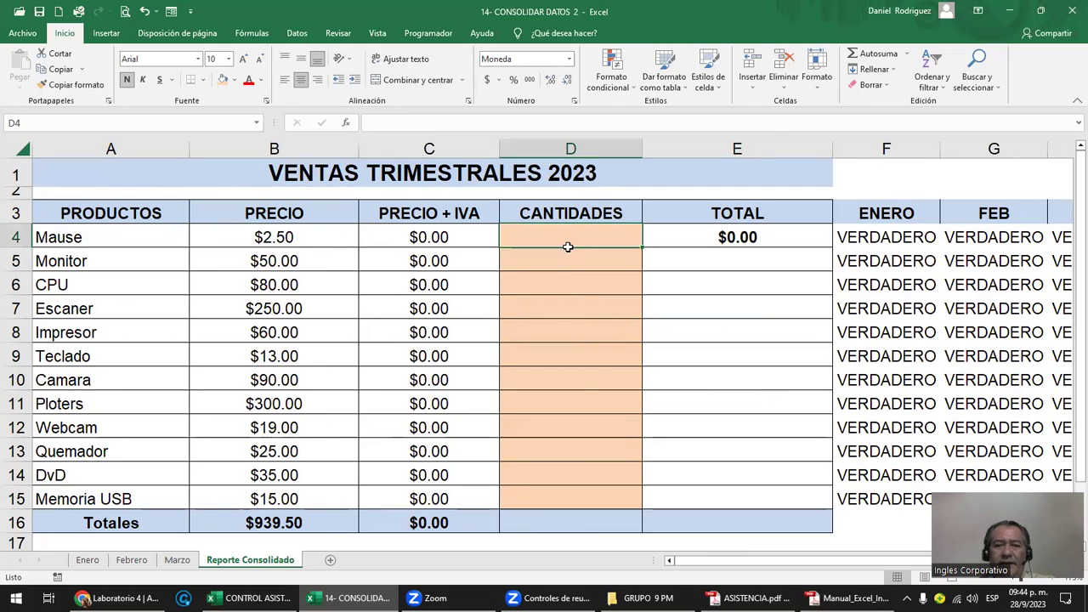
{"action": "left_click_drag", "start_coordinate": [567, 246], "coordinate": [565, 311]}
{"action": "left_click", "coordinate": [552, 237]}
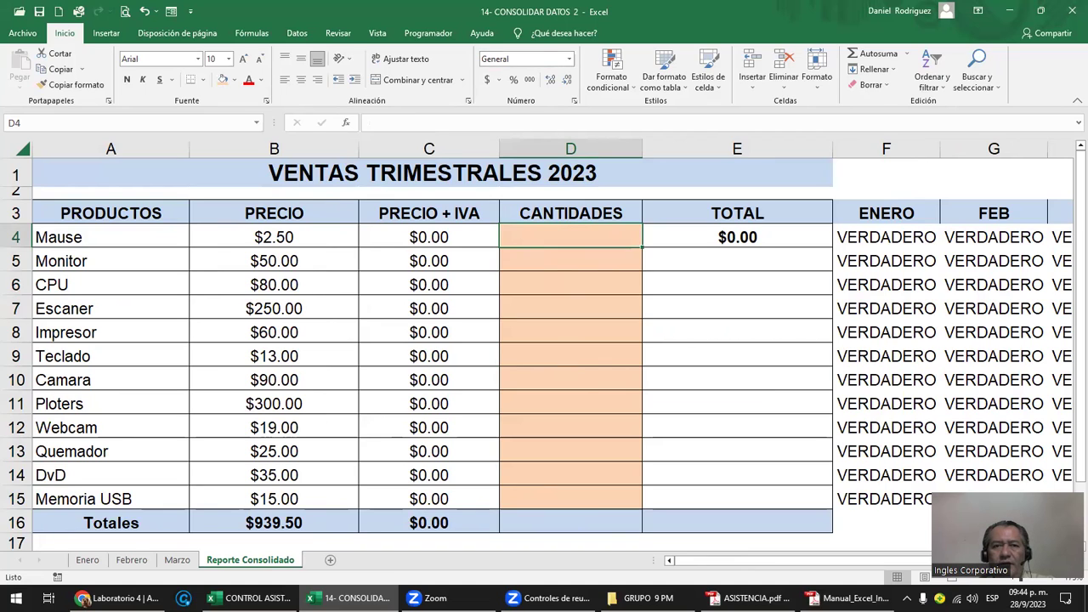
- Remove the old Marzo, Febrero and Enero references from the Consolidar dialog
{"action": "left_click", "coordinate": [297, 33]}
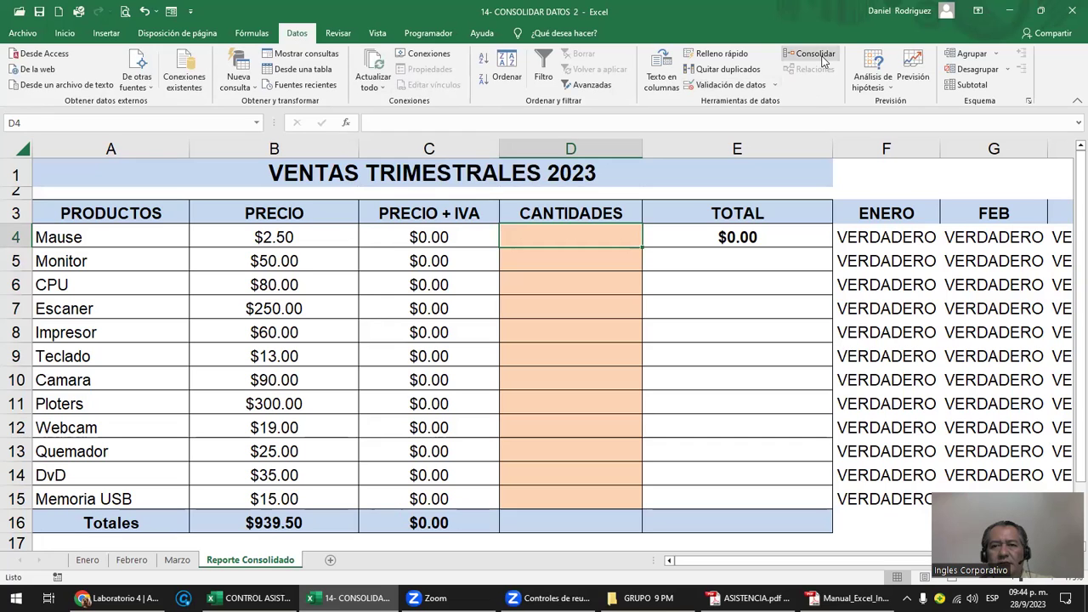
{"action": "left_click", "coordinate": [815, 53]}
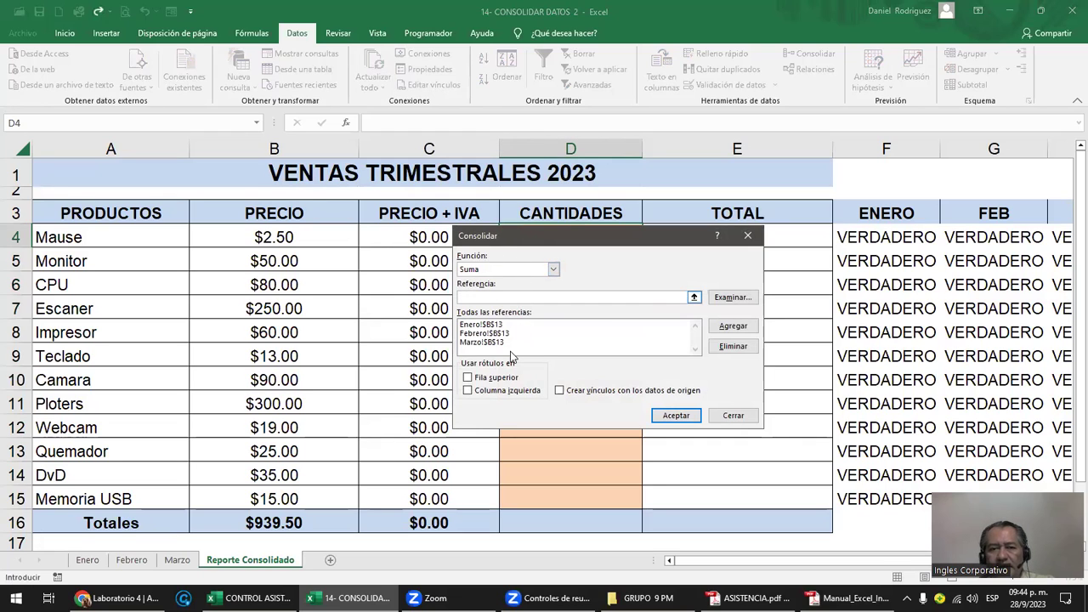
{"action": "left_click", "coordinate": [490, 342]}
{"action": "left_click", "coordinate": [718, 347]}
{"action": "left_click", "coordinate": [503, 334]}
{"action": "left_click", "coordinate": [732, 346]}
{"action": "left_click", "coordinate": [629, 325]}
{"action": "left_click", "coordinate": [732, 346]}
- Keep Suma as the function and add Enero!$B$4:$B$15 as a reference
{"action": "left_click", "coordinate": [483, 297]}
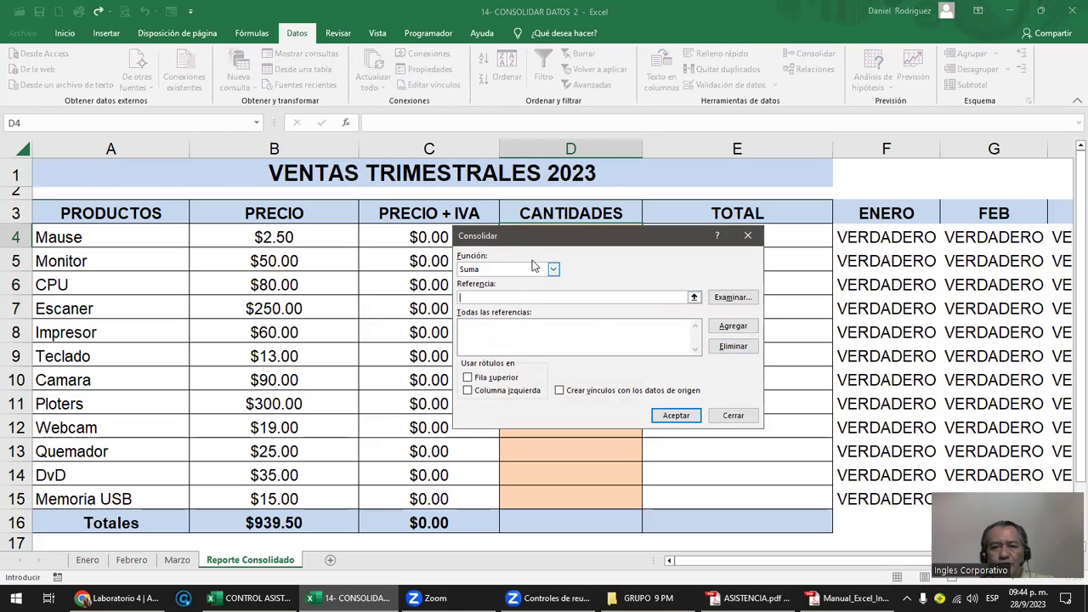
{"action": "left_click", "coordinate": [551, 269]}
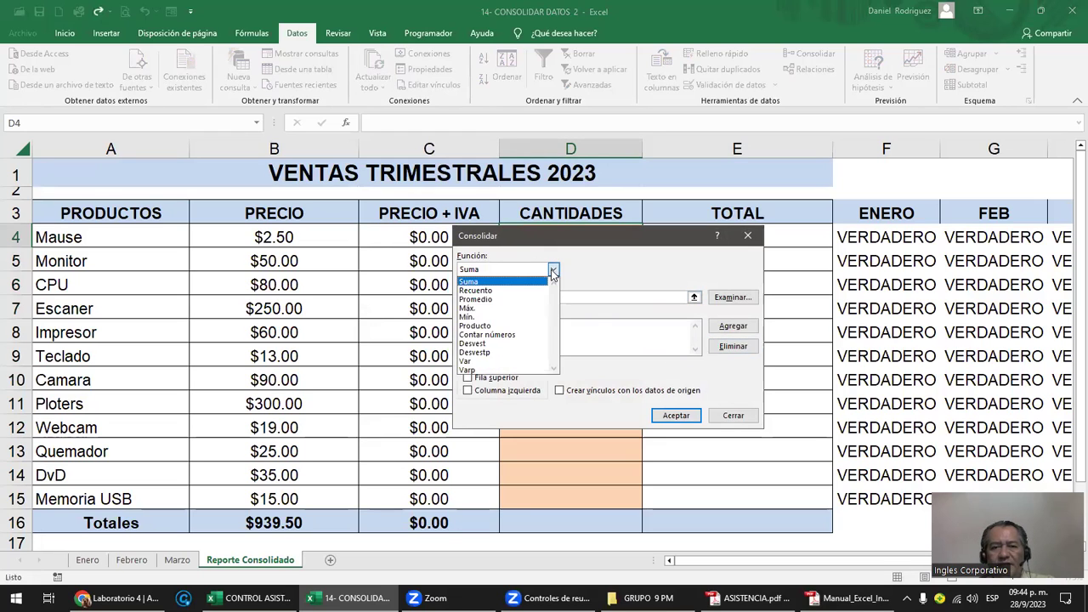
{"action": "left_click", "coordinate": [489, 281]}
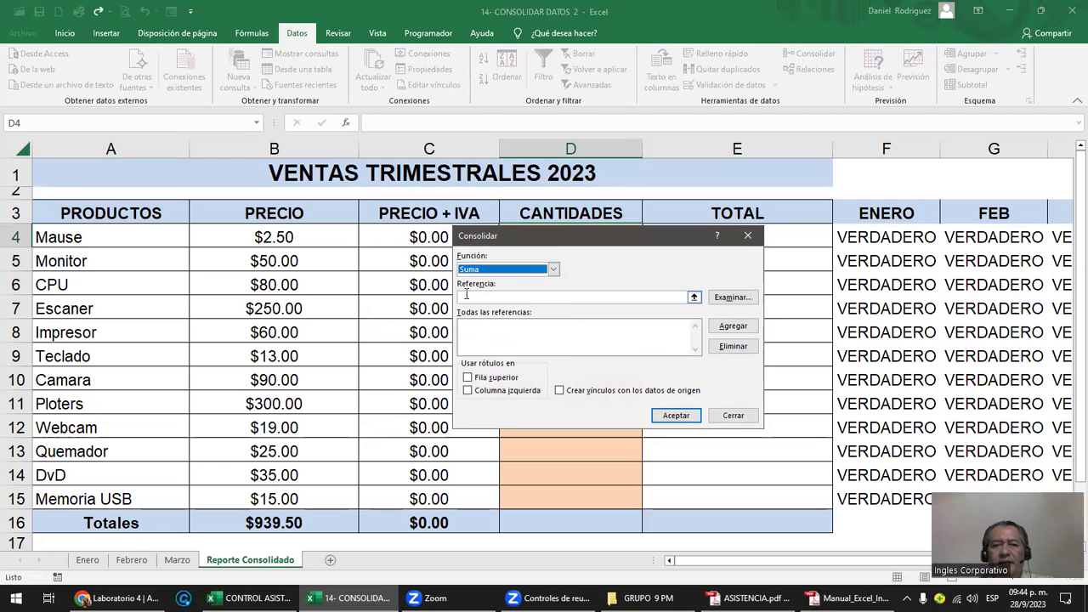
{"action": "left_click", "coordinate": [480, 297]}
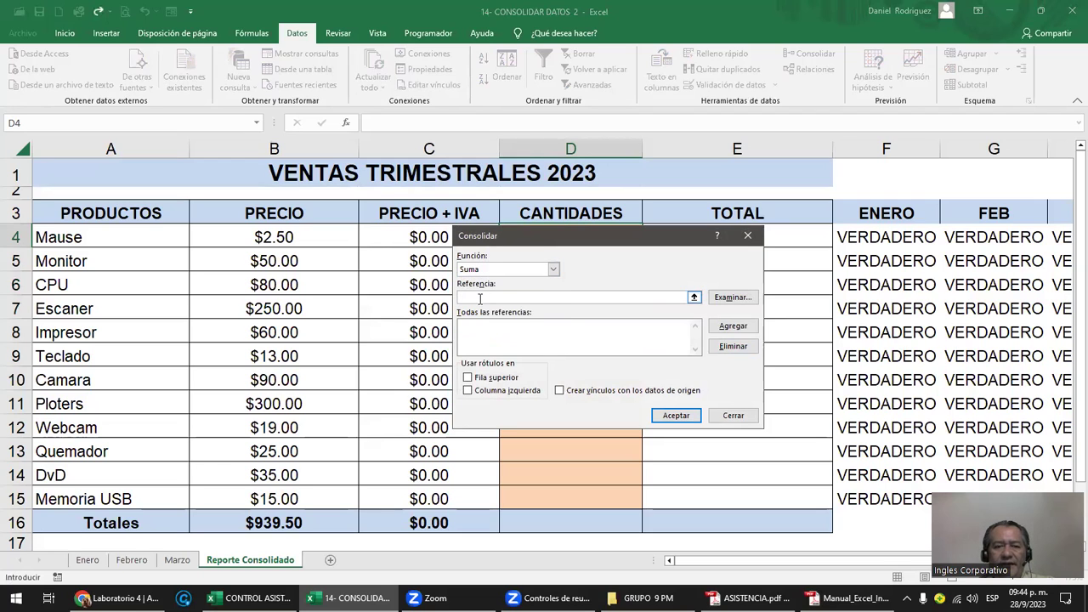
{"action": "left_click", "coordinate": [87, 559]}
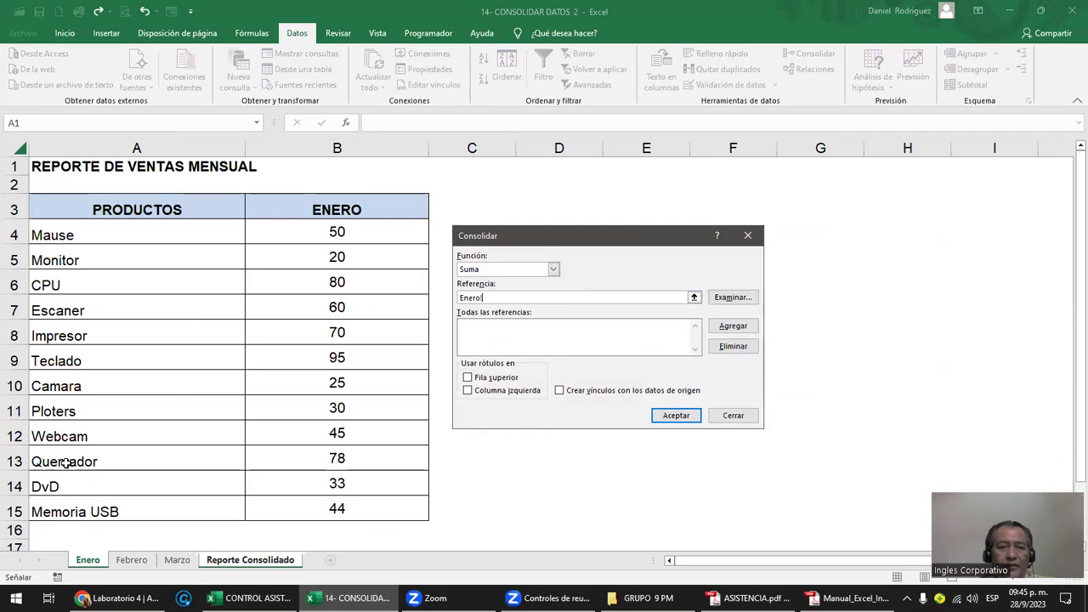
{"action": "left_click_drag", "start_coordinate": [376, 227], "coordinate": [384, 497]}
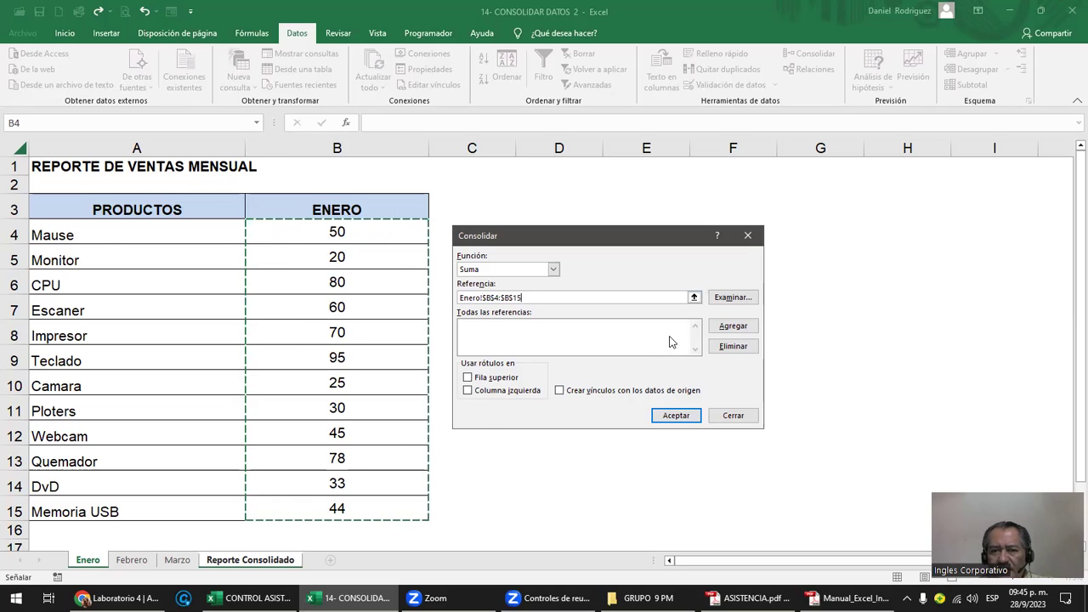
{"action": "left_click", "coordinate": [725, 328]}
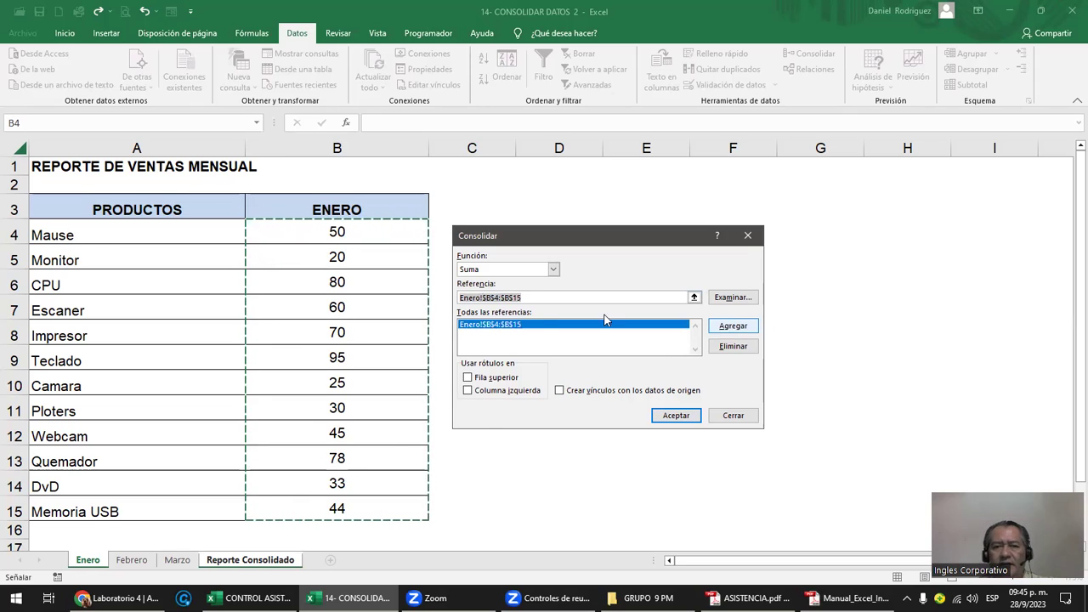
{"action": "left_click", "coordinate": [554, 301]}
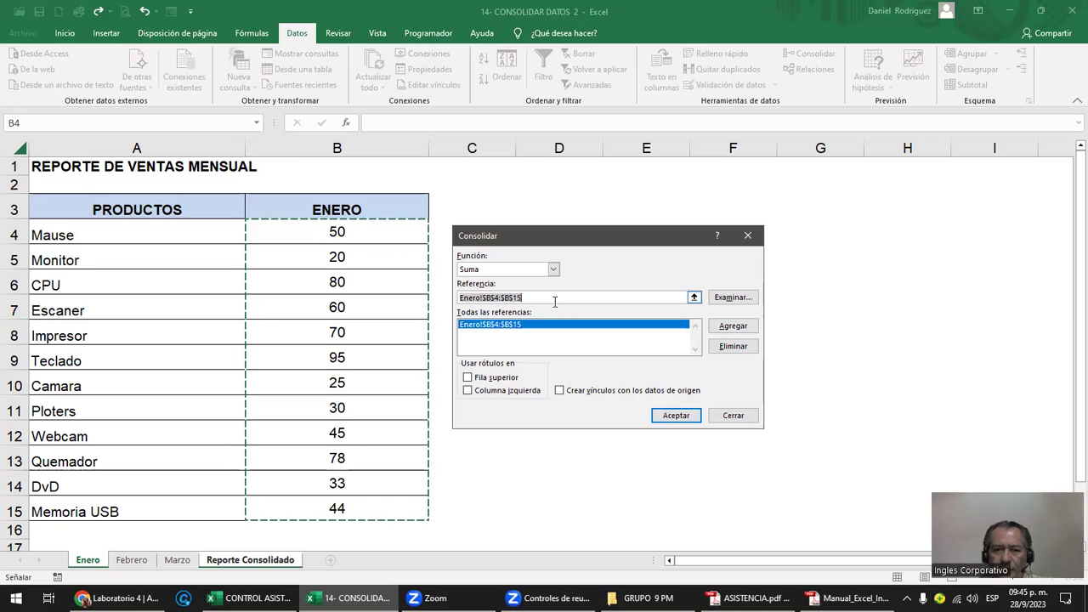
{"action": "key", "text": "BackSpace"}
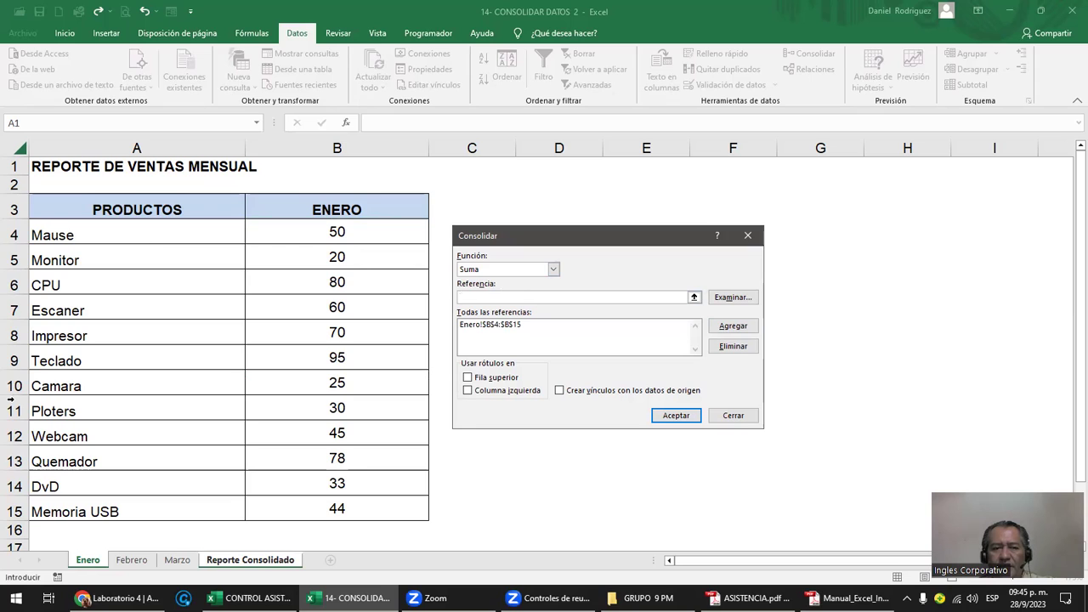
- Add Febrero!$B$4:$B$15 and Marzo!$B$4:$B$15 to the consolidation reference list
{"action": "left_click", "coordinate": [131, 560]}
{"action": "left_click_drag", "start_coordinate": [361, 223], "coordinate": [359, 497]}
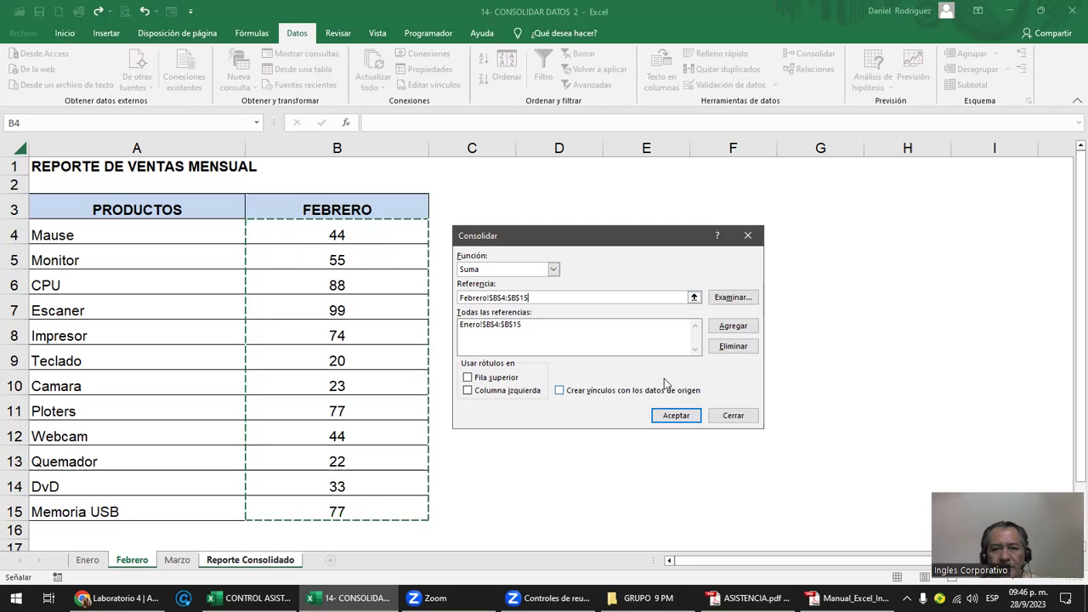
{"action": "left_click", "coordinate": [737, 328]}
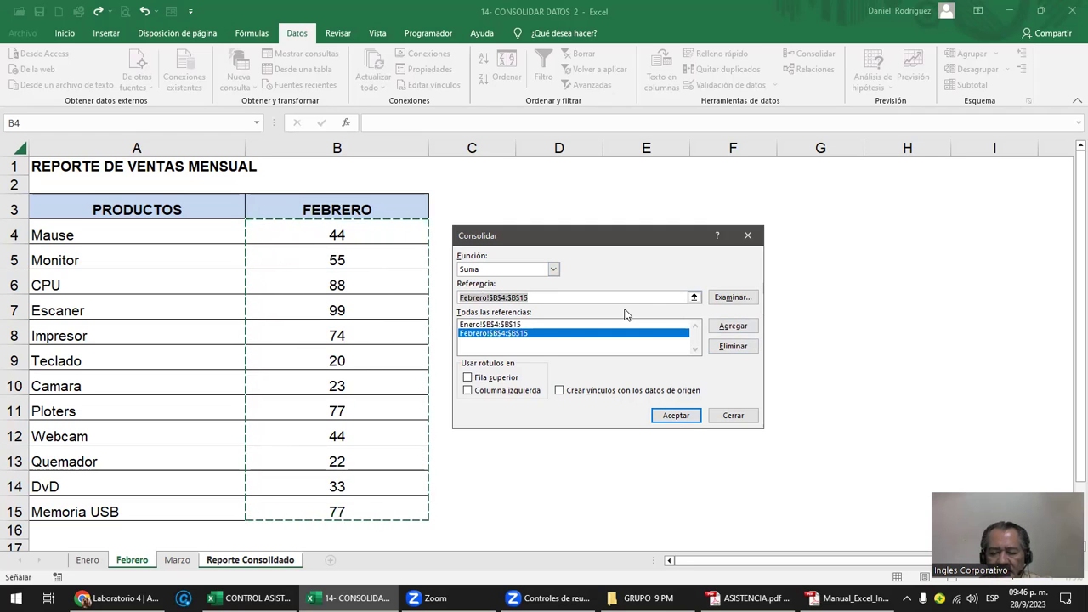
{"action": "key", "text": "Delete"}
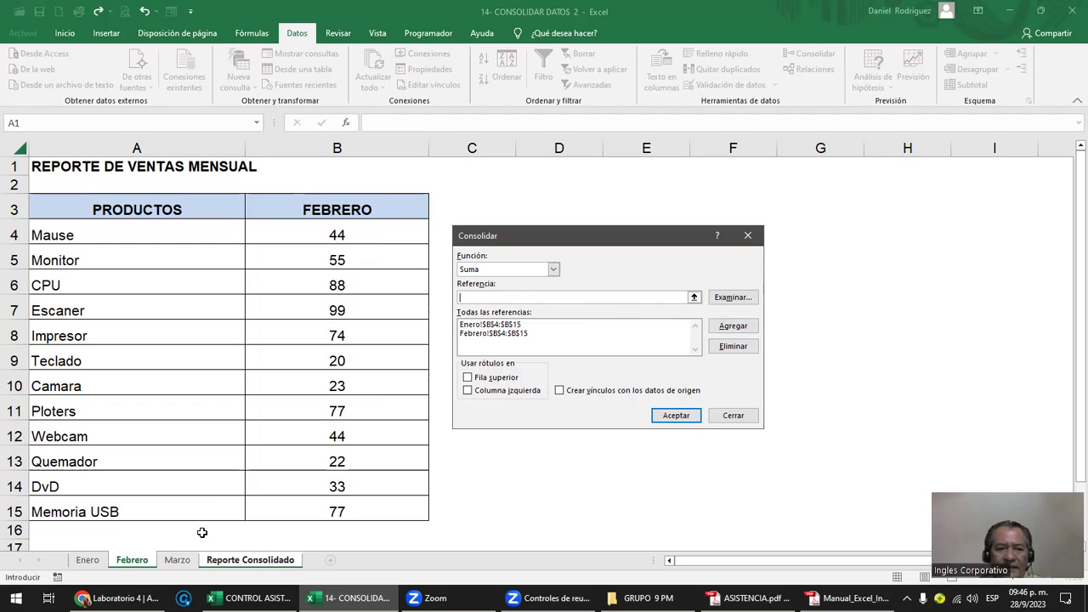
{"action": "left_click", "coordinate": [177, 561]}
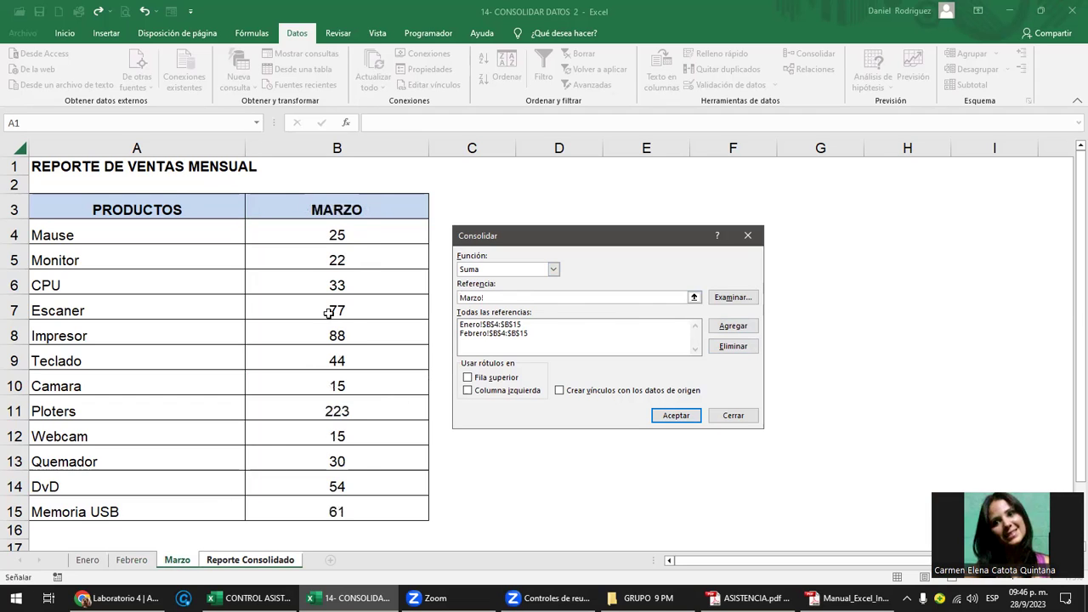
{"action": "left_click_drag", "start_coordinate": [355, 510], "coordinate": [383, 236]}
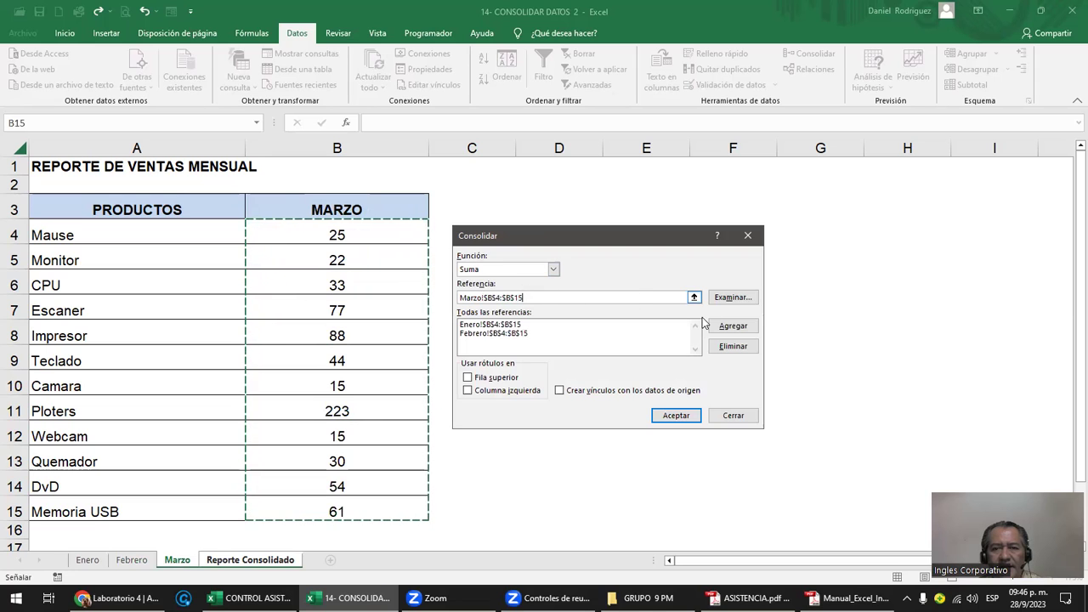
{"action": "left_click", "coordinate": [732, 326]}
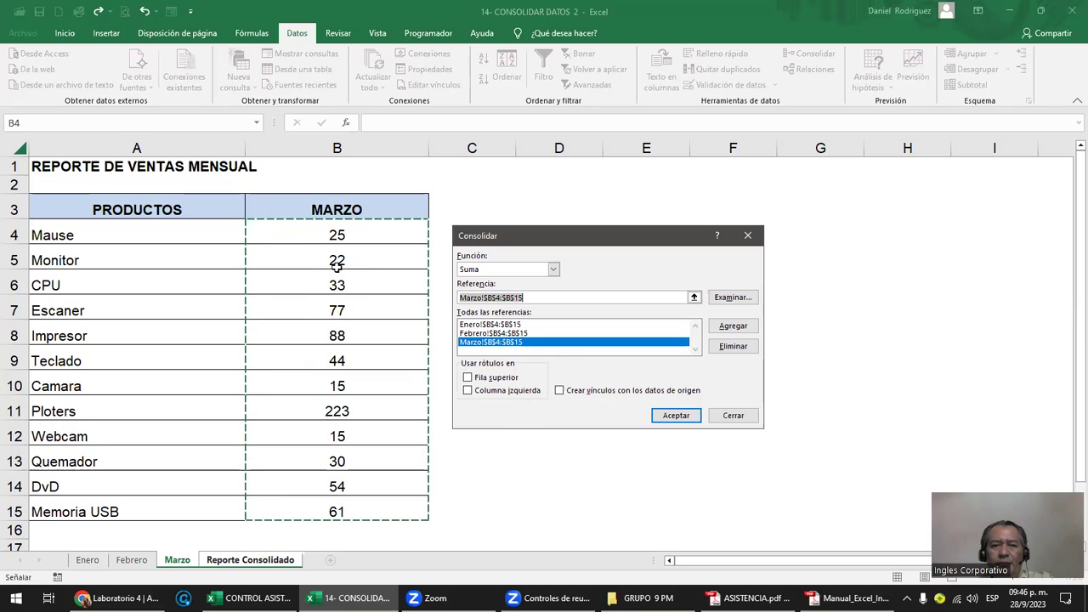
- Run the Suma consolidation into D4:D15 and centre the resulting quantities
{"action": "left_click", "coordinate": [673, 415]}
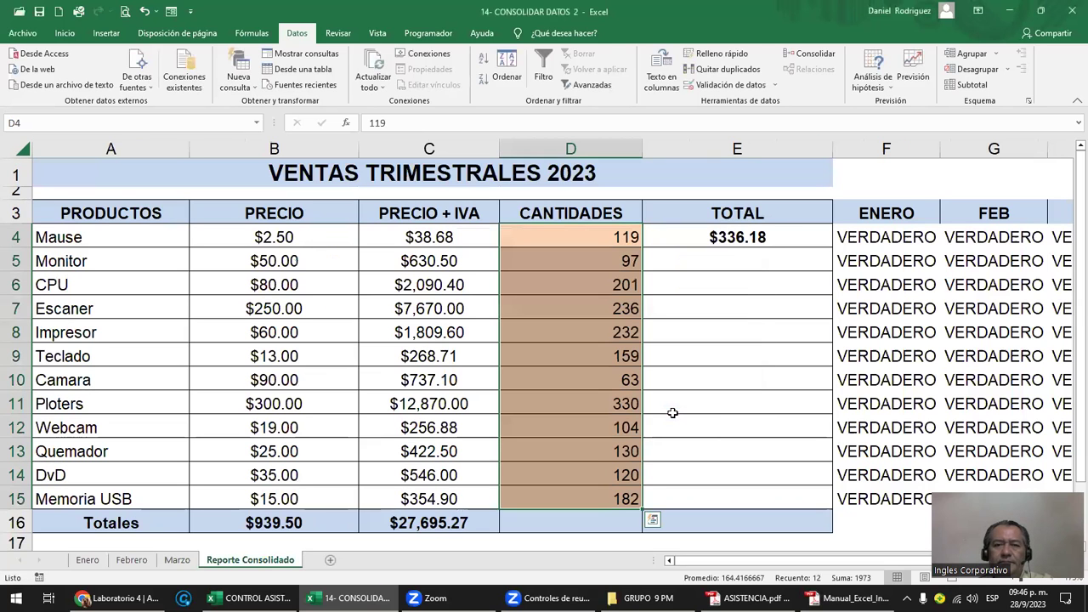
{"action": "left_click", "coordinate": [589, 235]}
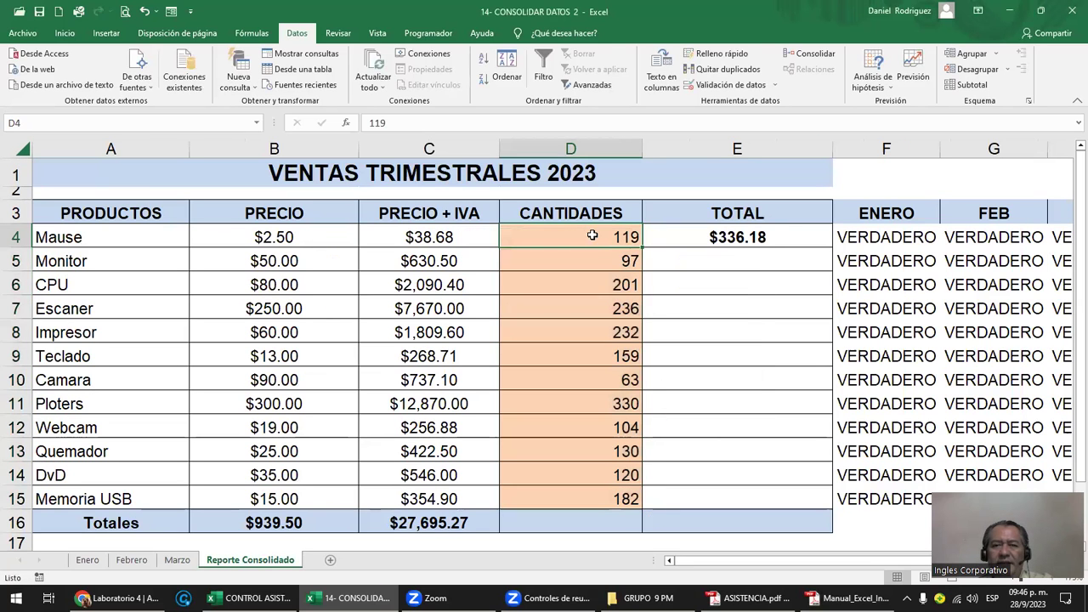
{"action": "left_click_drag", "start_coordinate": [589, 285], "coordinate": [595, 498]}
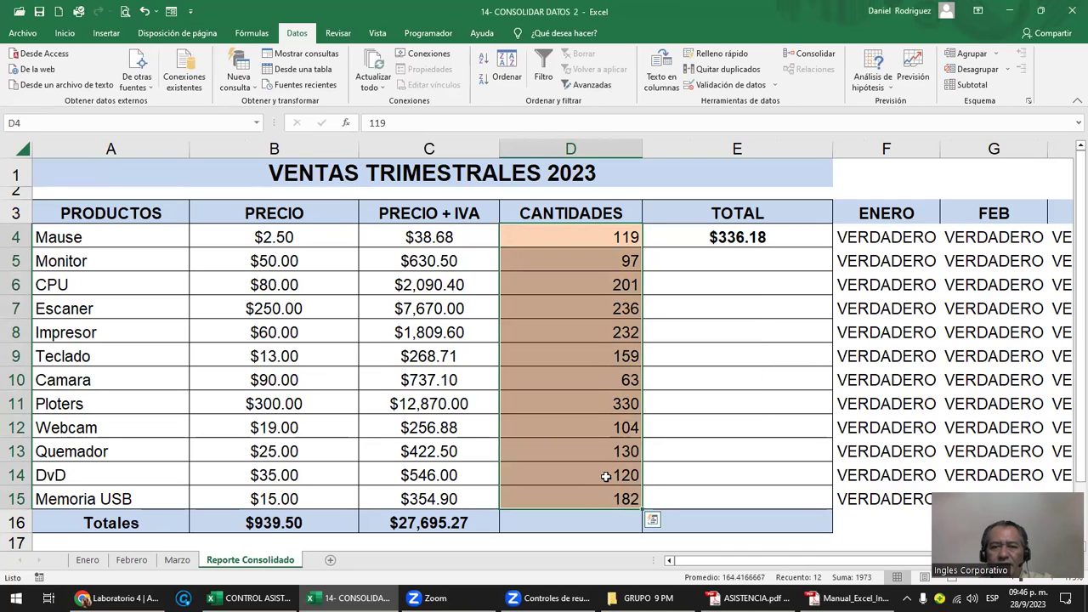
{"action": "left_click", "coordinate": [64, 33]}
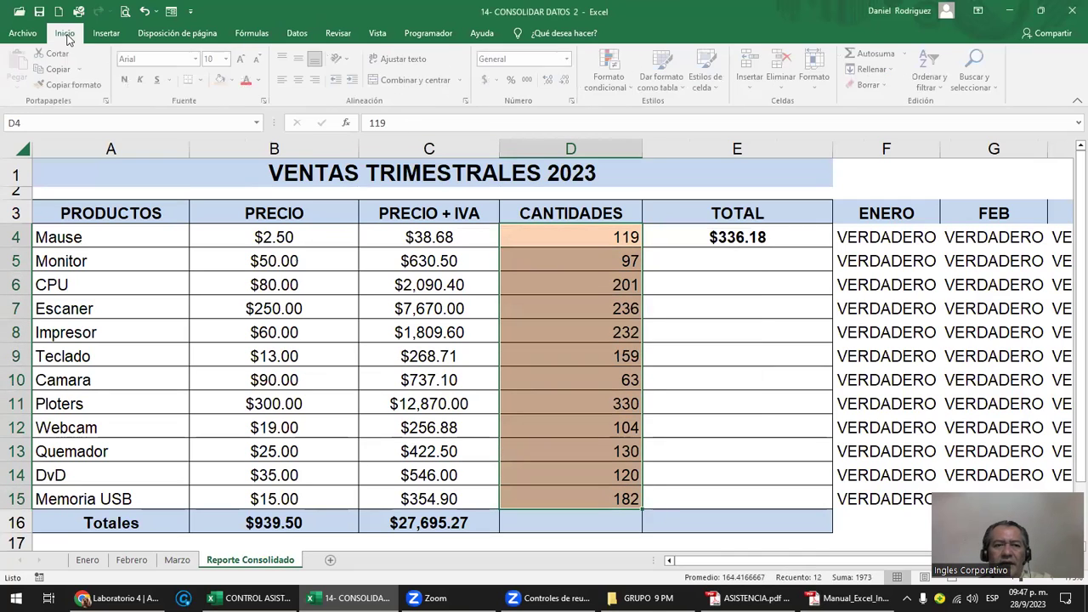
{"action": "left_click", "coordinate": [301, 79]}
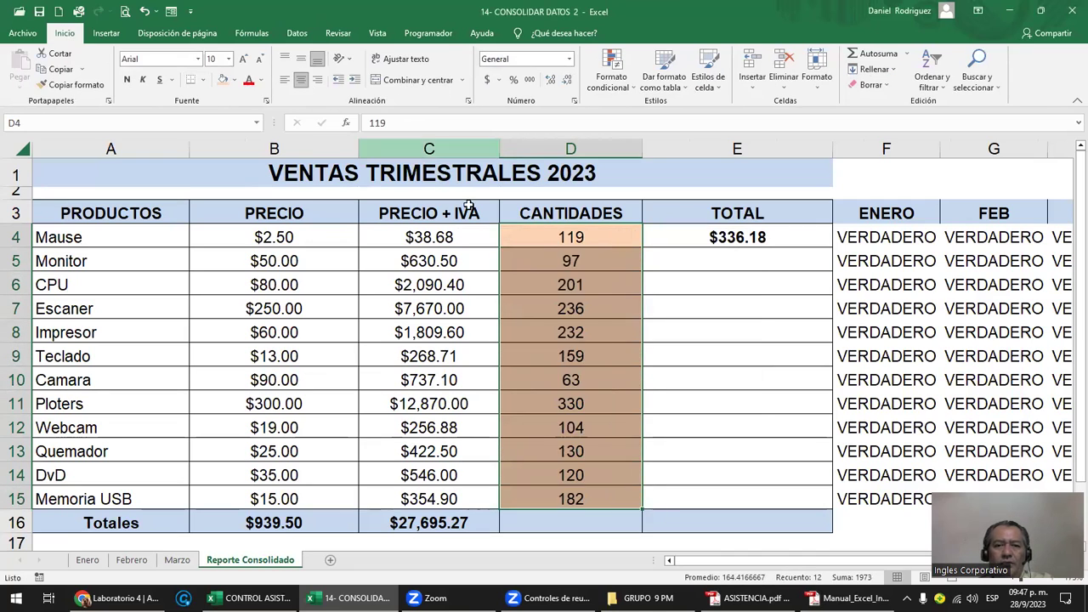
{"action": "left_click", "coordinate": [583, 237]}
{"action": "double_click", "coordinate": [592, 259]}
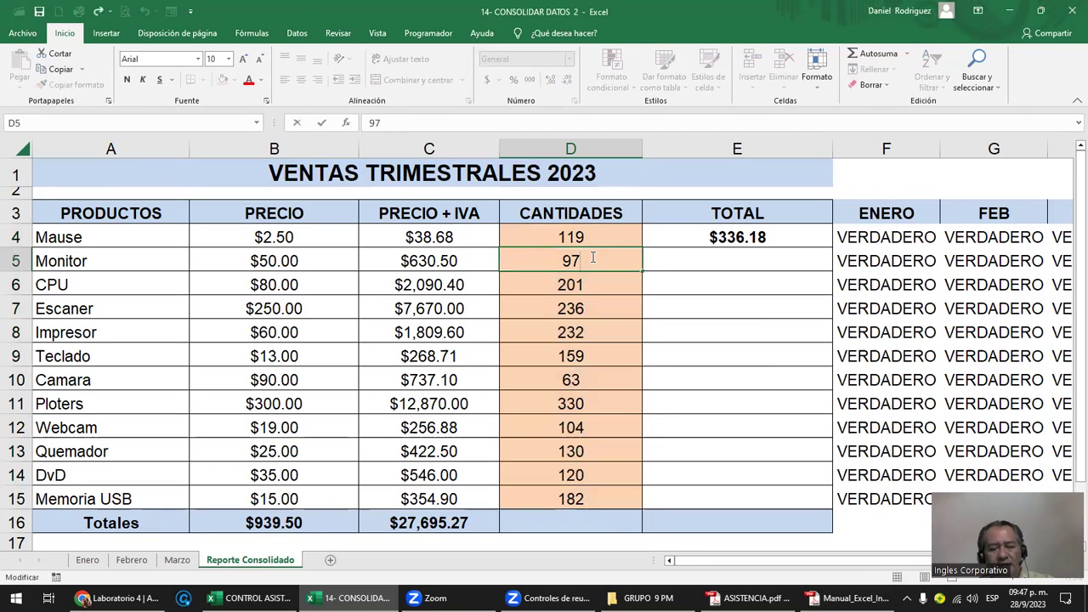
{"action": "key", "text": "Escape"}
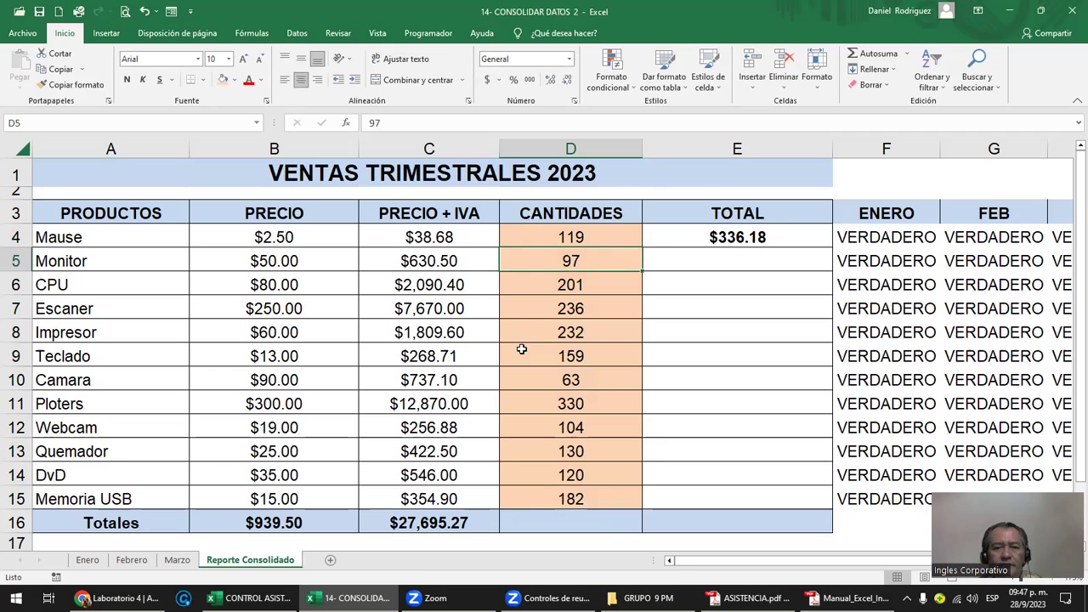
{"action": "left_click", "coordinate": [517, 513]}
- Copy the C16 sum formula into D16 and E16 to total CANTIDADES and TOTAL
{"action": "left_click", "coordinate": [454, 522]}
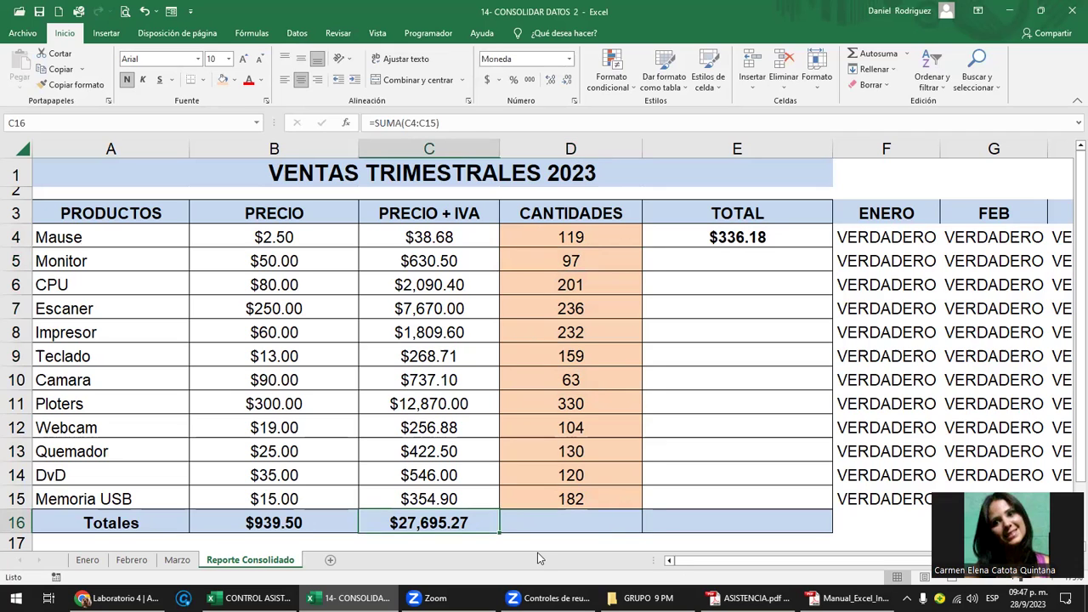
{"action": "key", "text": "F2"}
{"action": "key", "text": "Escape"}
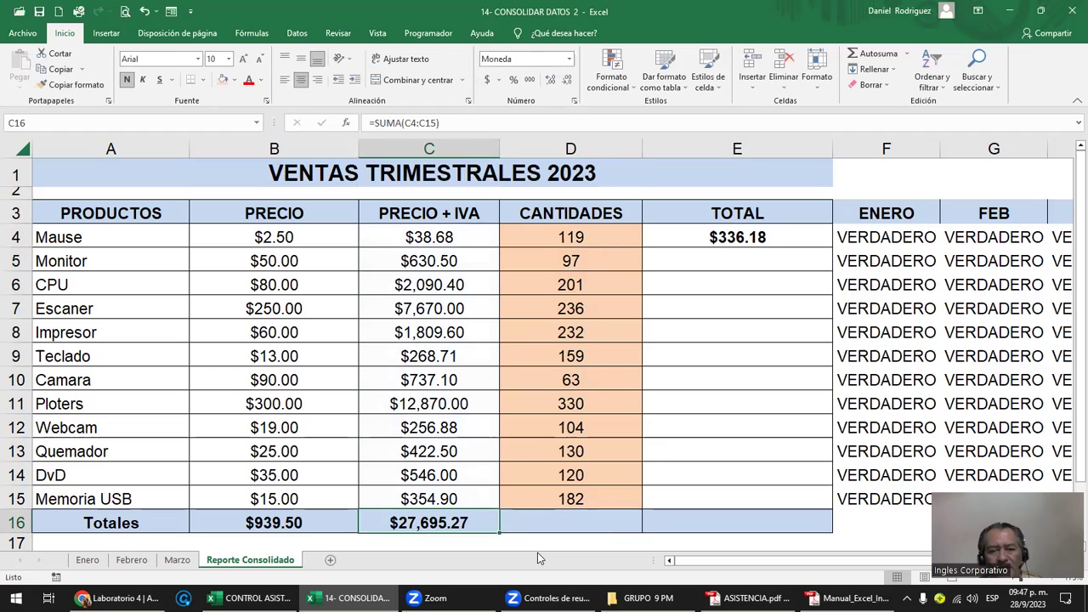
{"action": "key", "text": "ctrl+c"}
{"action": "key", "text": "Right"}
{"action": "key", "text": "Return"}
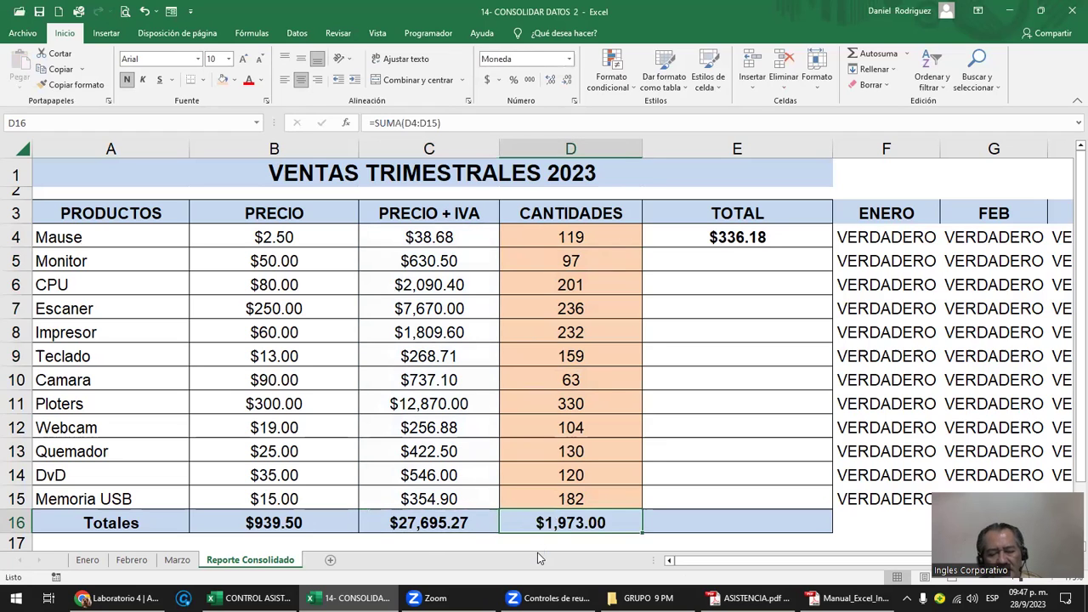
{"action": "key", "text": "Right"}
{"action": "key", "text": "Return"}
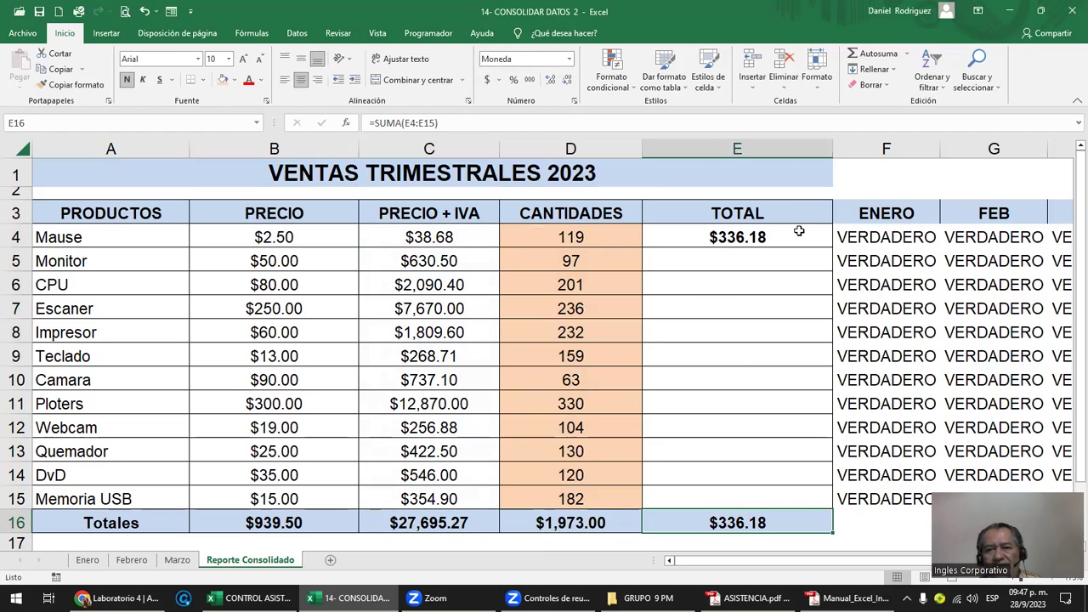
- Fill the =(B4*D4)+C4 TOTAL formula from E4 down to E15
{"action": "left_click", "coordinate": [787, 236]}
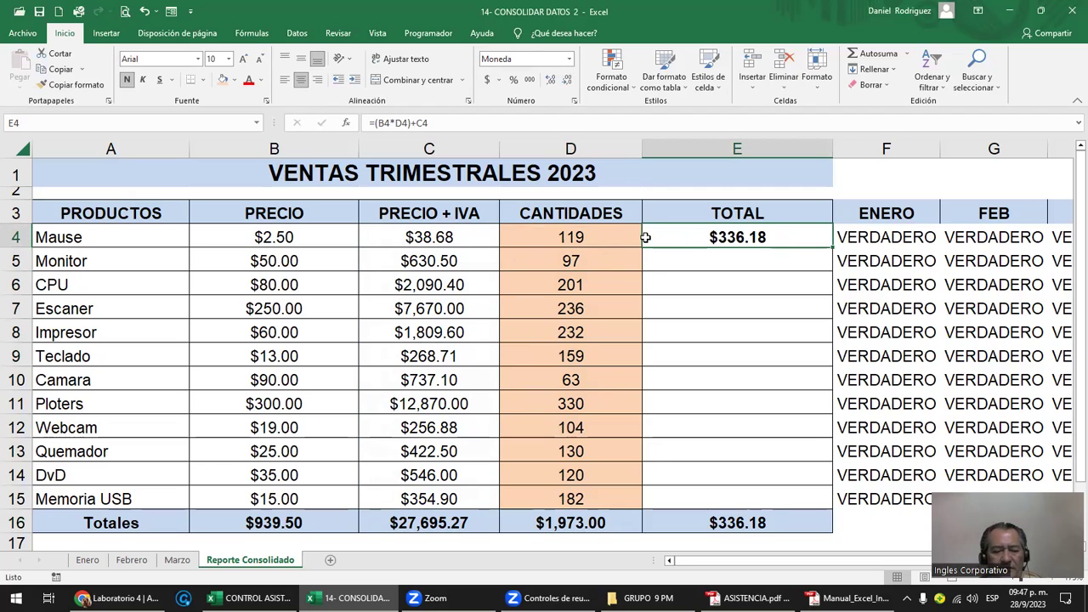
{"action": "double_click", "coordinate": [646, 237]}
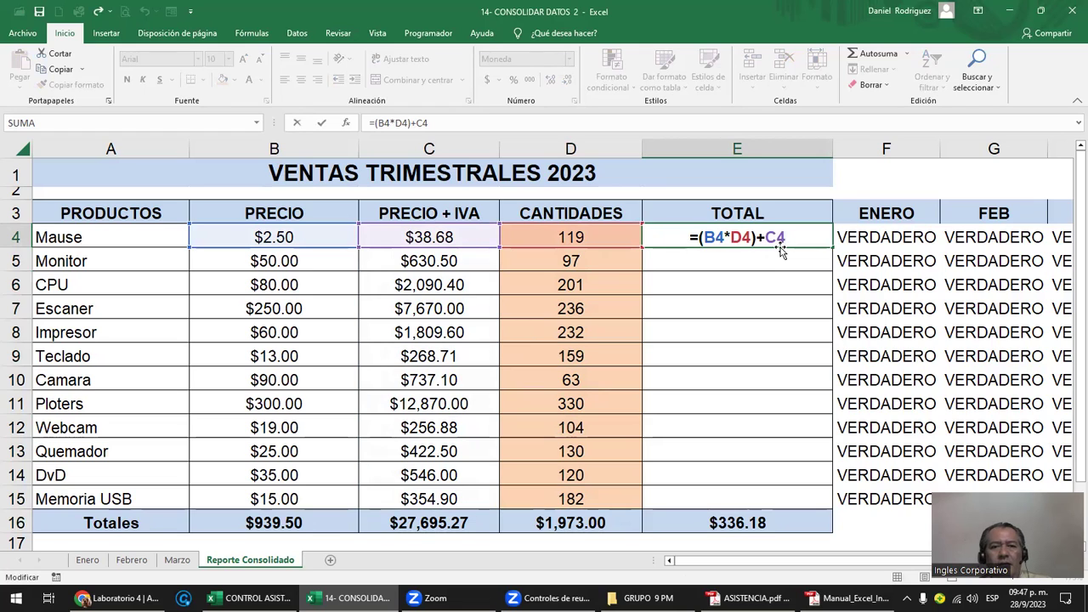
{"action": "key", "text": "ctrl+Return"}
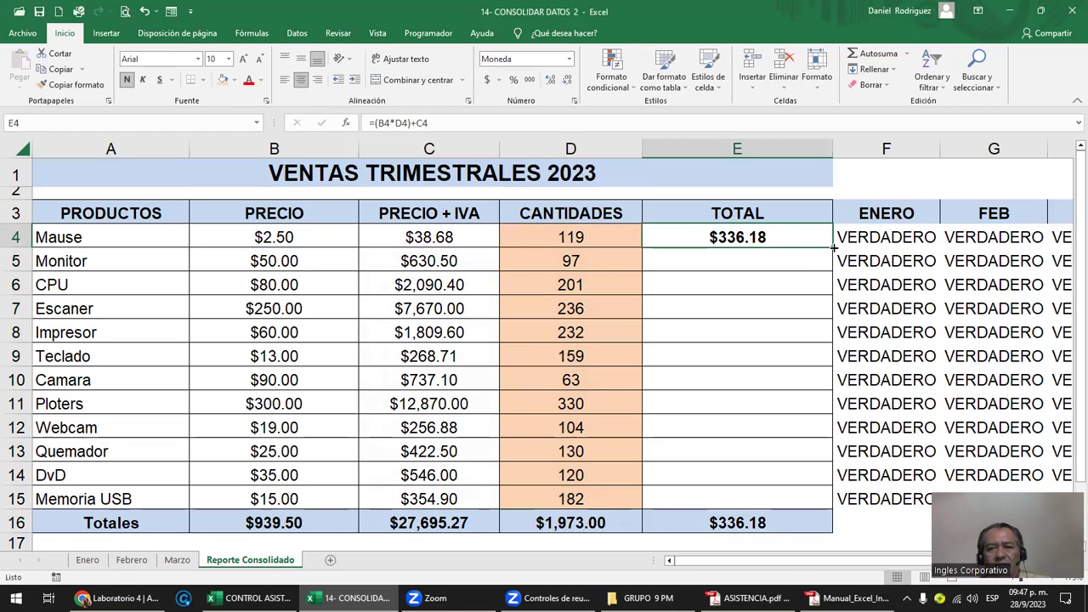
{"action": "double_click", "coordinate": [832, 248]}
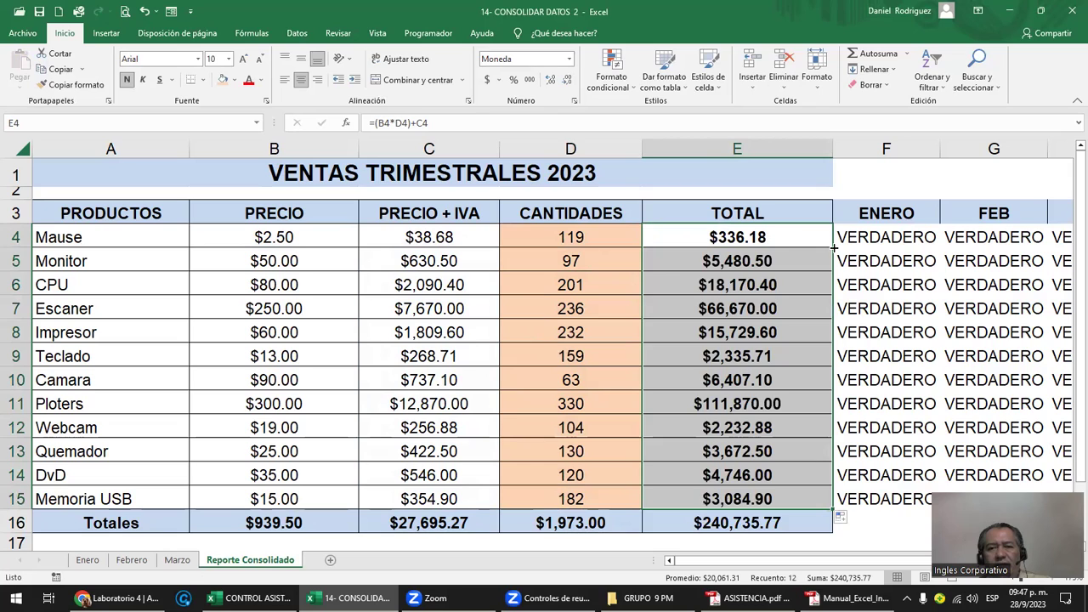
{"action": "left_click", "coordinate": [565, 237]}
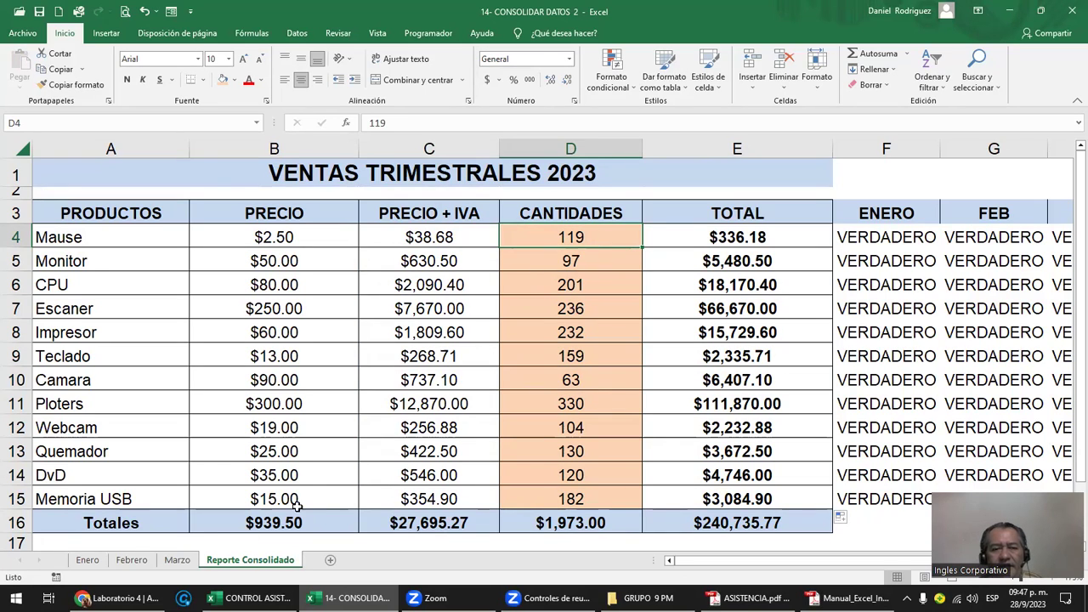
- Change Mause's quantity in B4 from 25 to 0 on the Marzo sheet
{"action": "left_click", "coordinate": [179, 561]}
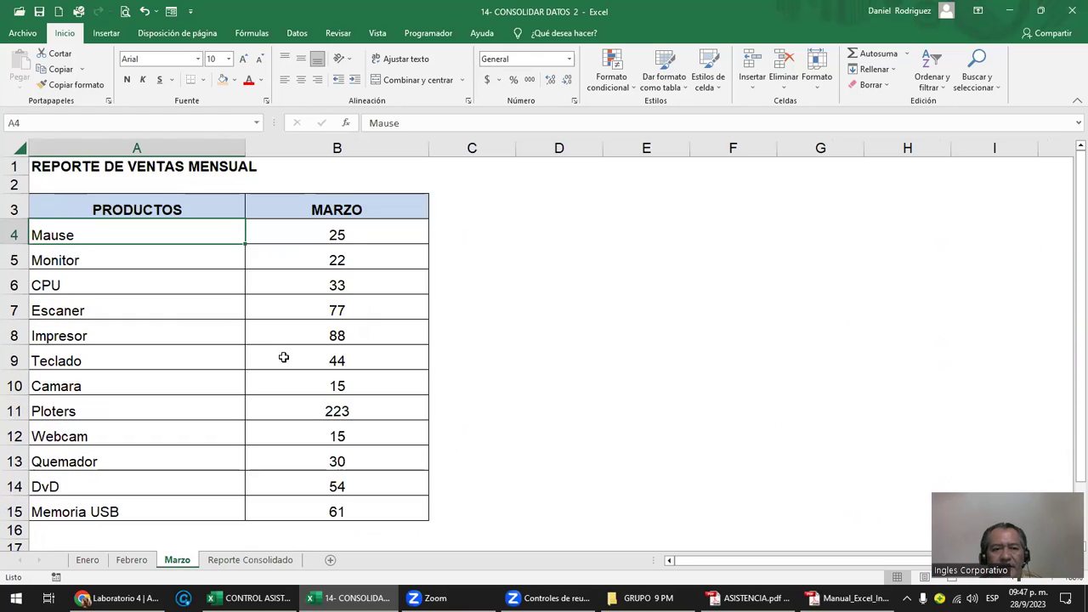
{"action": "left_click", "coordinate": [355, 236]}
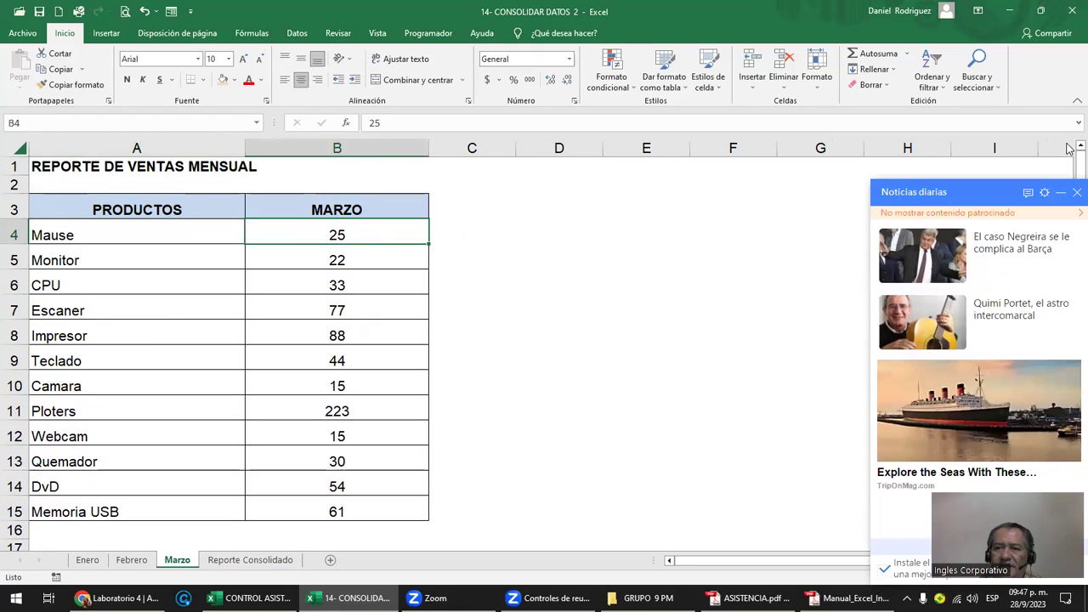
{"action": "left_click", "coordinate": [1072, 189]}
{"action": "type", "text": "0"}
{"action": "key", "text": "Return"}
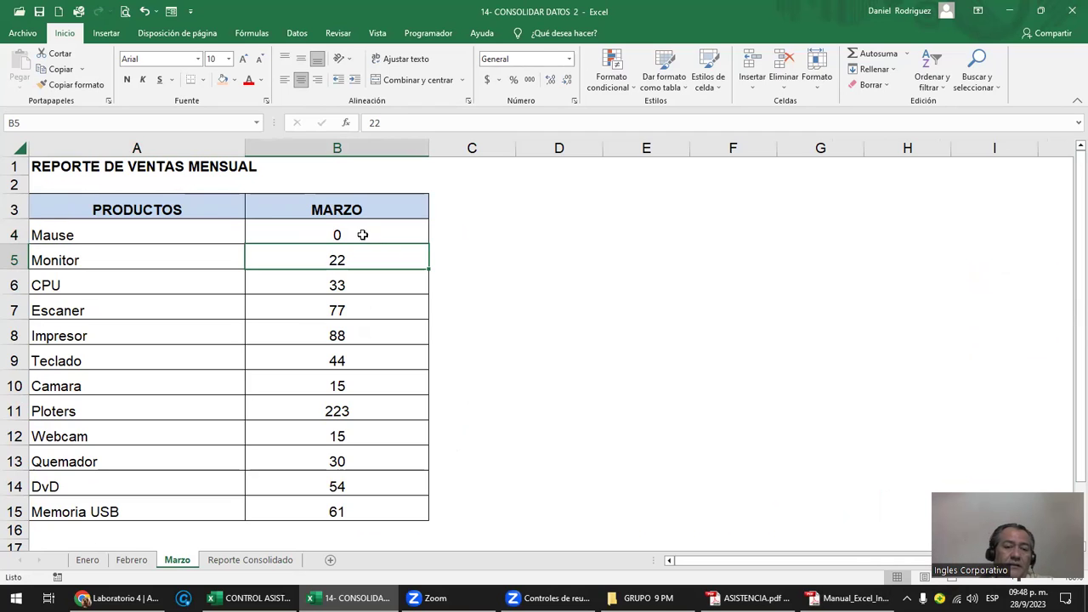
{"action": "left_click", "coordinate": [358, 232]}
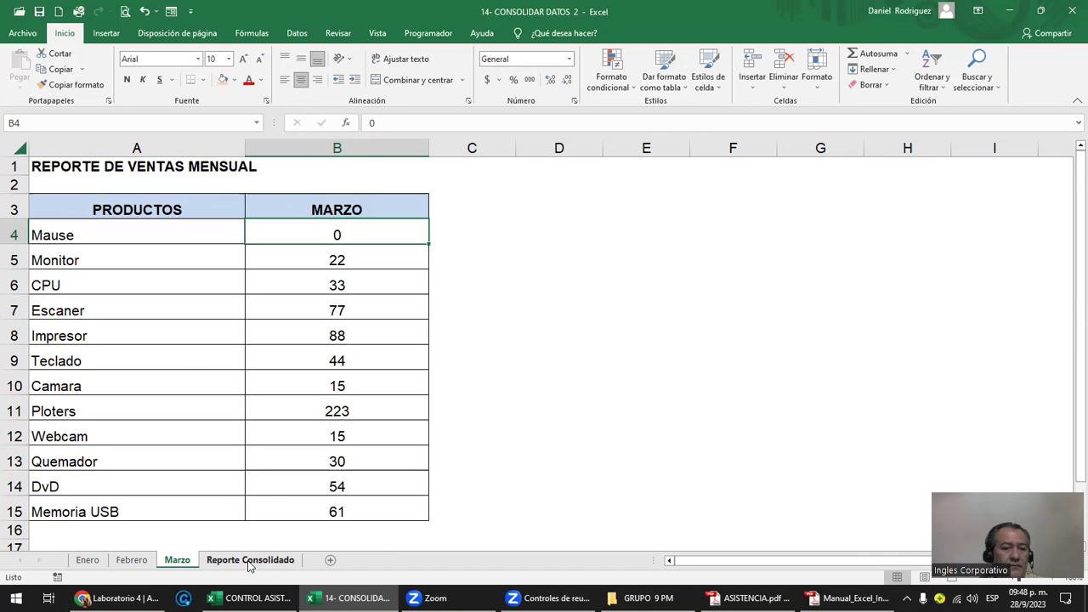
- Compare the consolidated CANTIDADES with the Enero, Febrero and Marzo sheets
{"action": "left_click", "coordinate": [250, 560]}
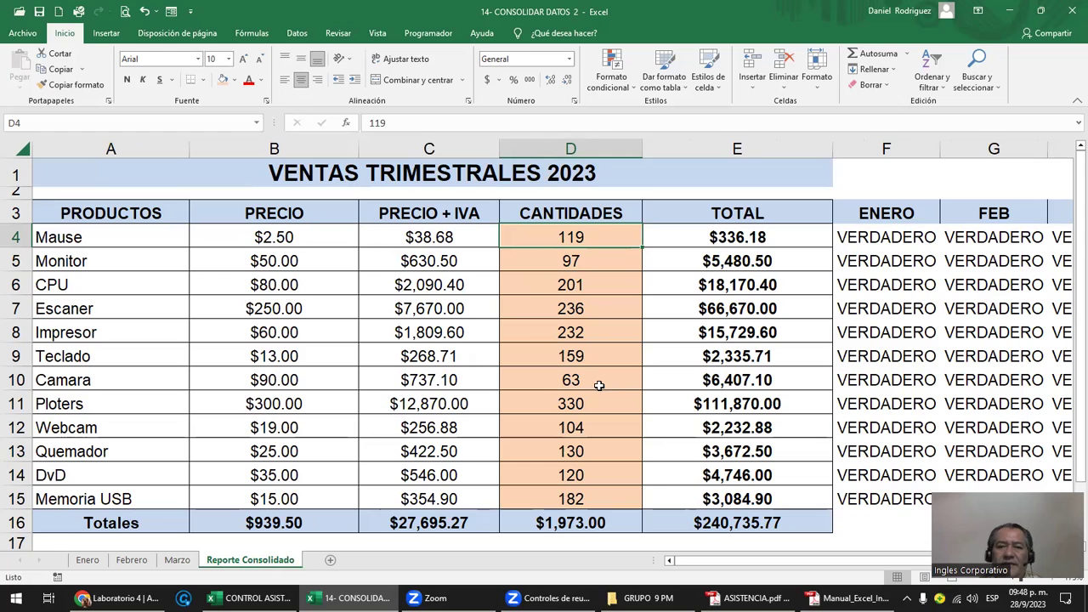
{"action": "left_click_drag", "start_coordinate": [582, 237], "coordinate": [586, 498]}
{"action": "left_click", "coordinate": [587, 239]}
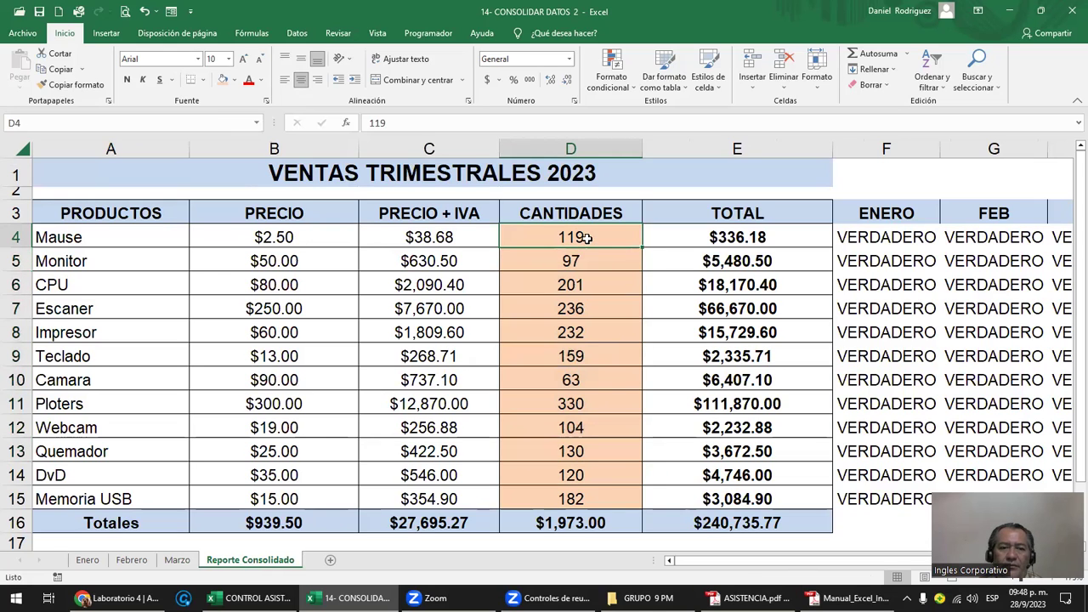
{"action": "left_click", "coordinate": [88, 560]}
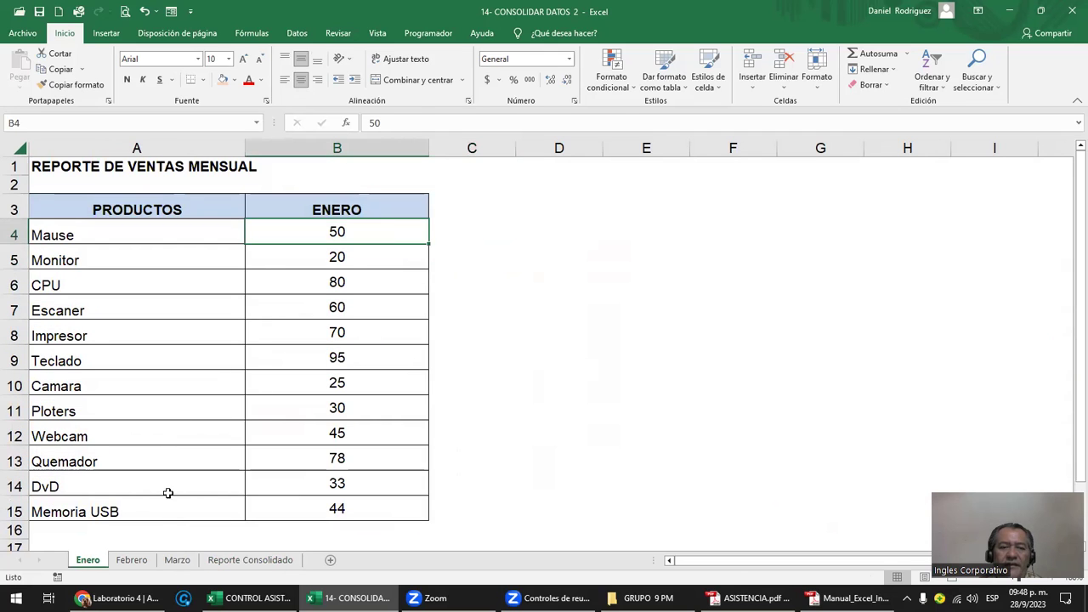
{"action": "left_click", "coordinate": [131, 561]}
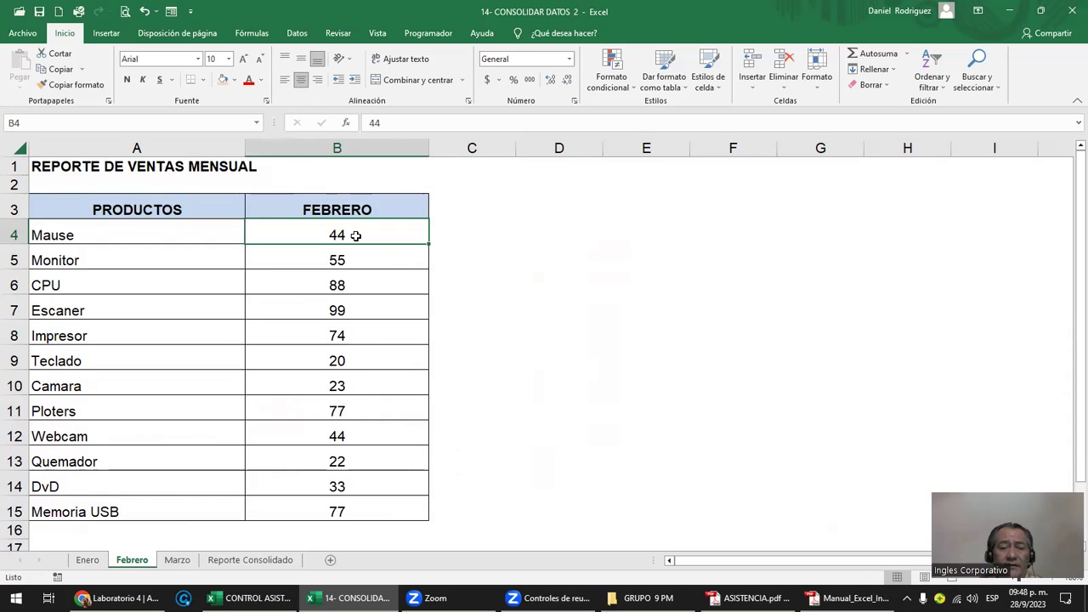
{"action": "left_click", "coordinate": [177, 560]}
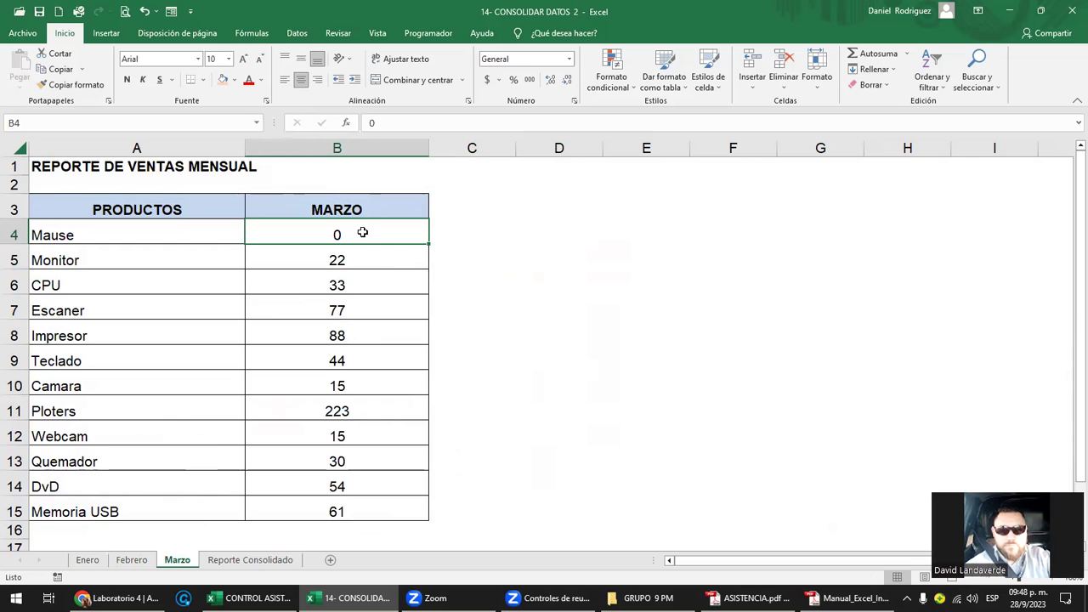
- Back on Reporte Consolidado, check Mause still reads 119 and select empty cell D18
{"action": "left_click", "coordinate": [250, 560]}
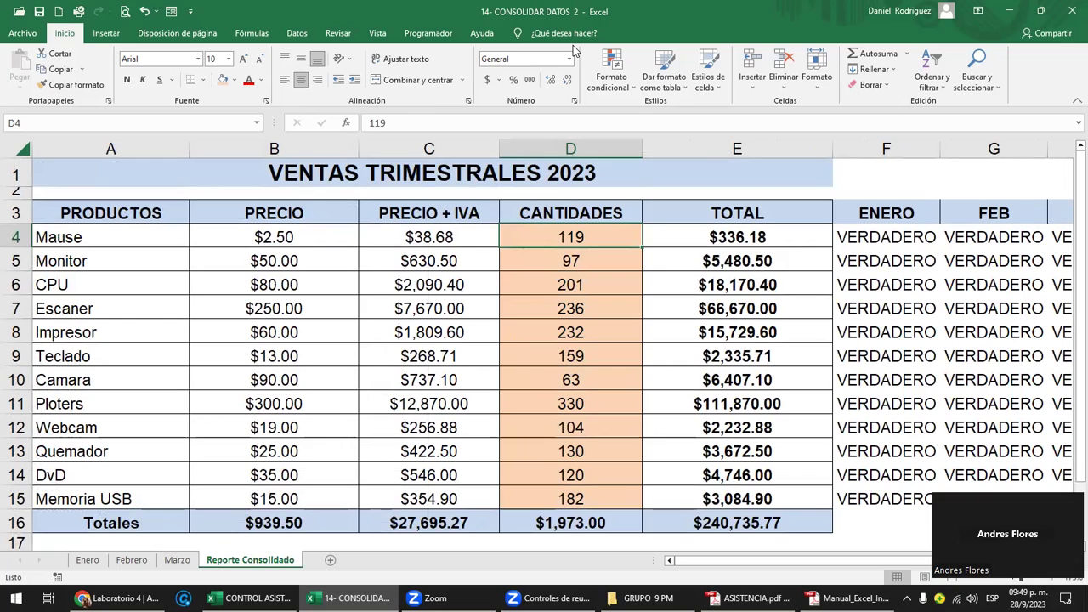
{"action": "left_click", "coordinate": [556, 258]}
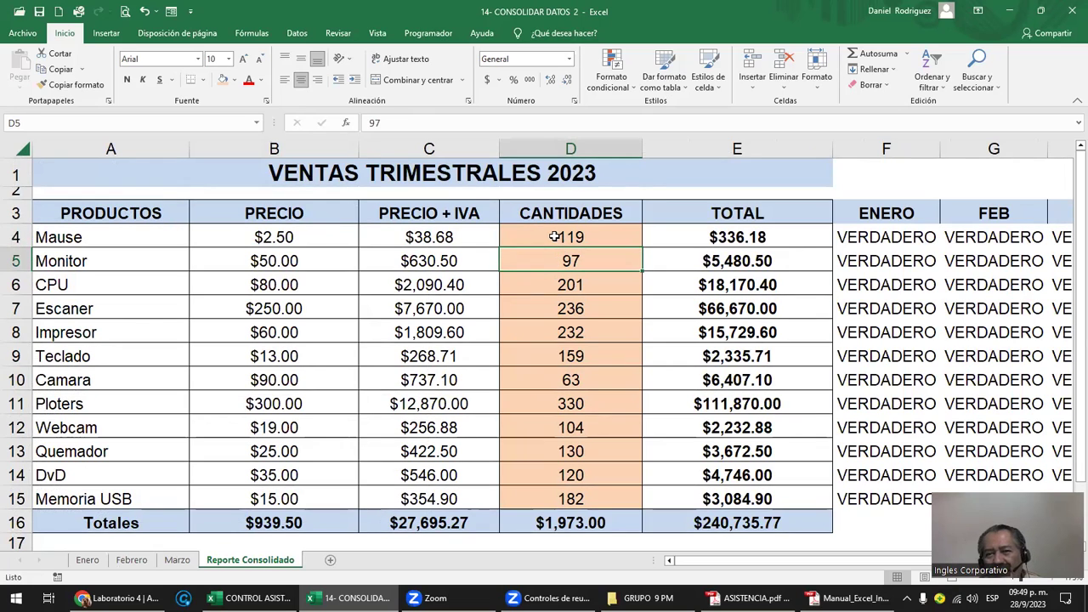
{"action": "left_click", "coordinate": [553, 238]}
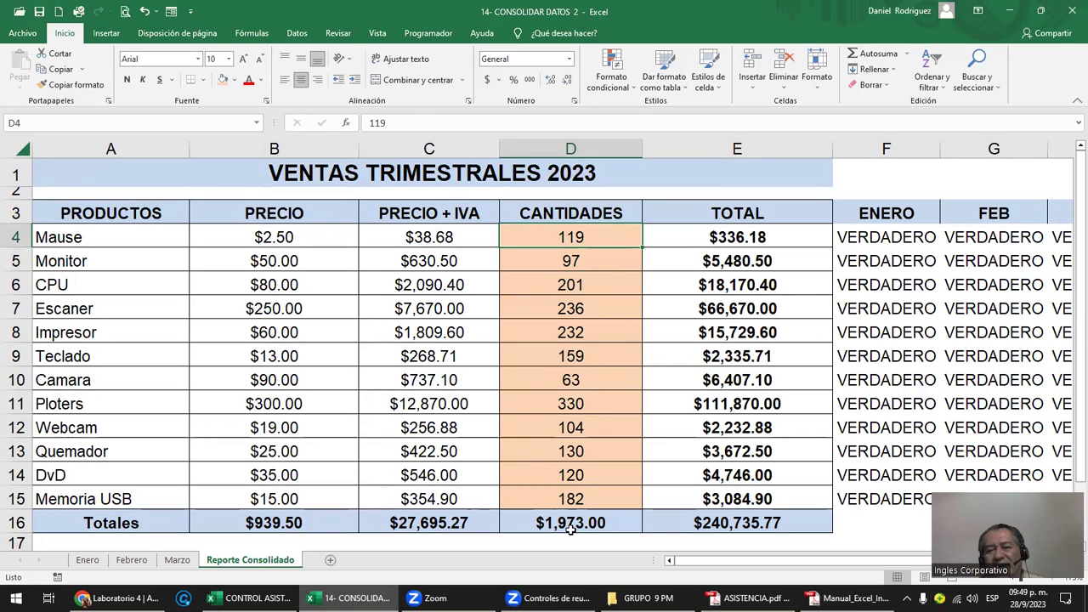
{"action": "scroll", "coordinate": [580, 521], "scroll_direction": "down", "scroll_amount": 1}
{"action": "left_click", "coordinate": [576, 493]}
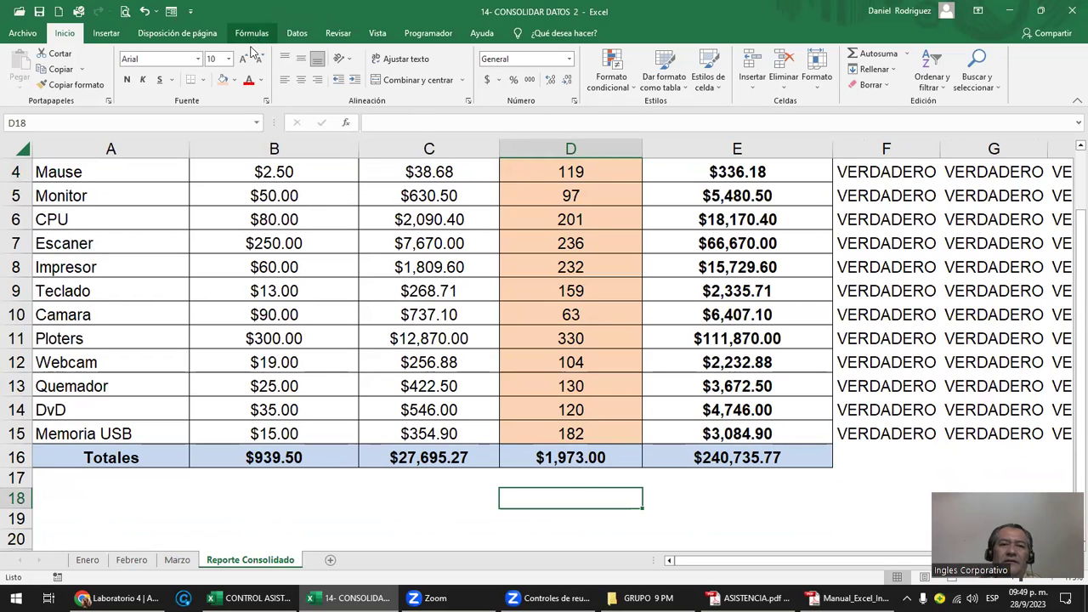
{"action": "left_click", "coordinate": [297, 34]}
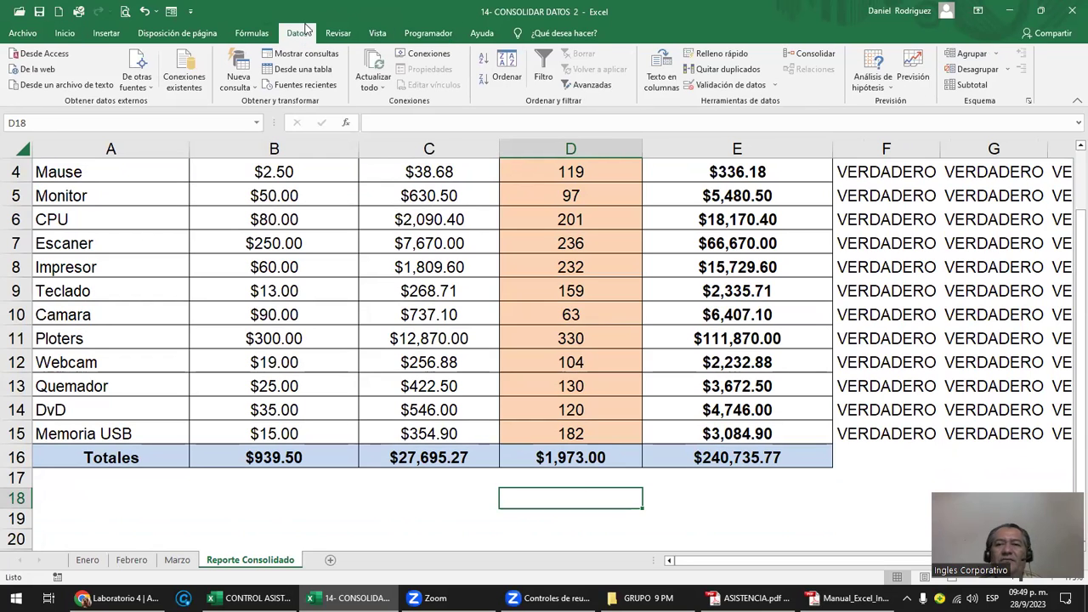
- Run Consolidar into D18 and delete the misplaced results
{"action": "left_click", "coordinate": [812, 54]}
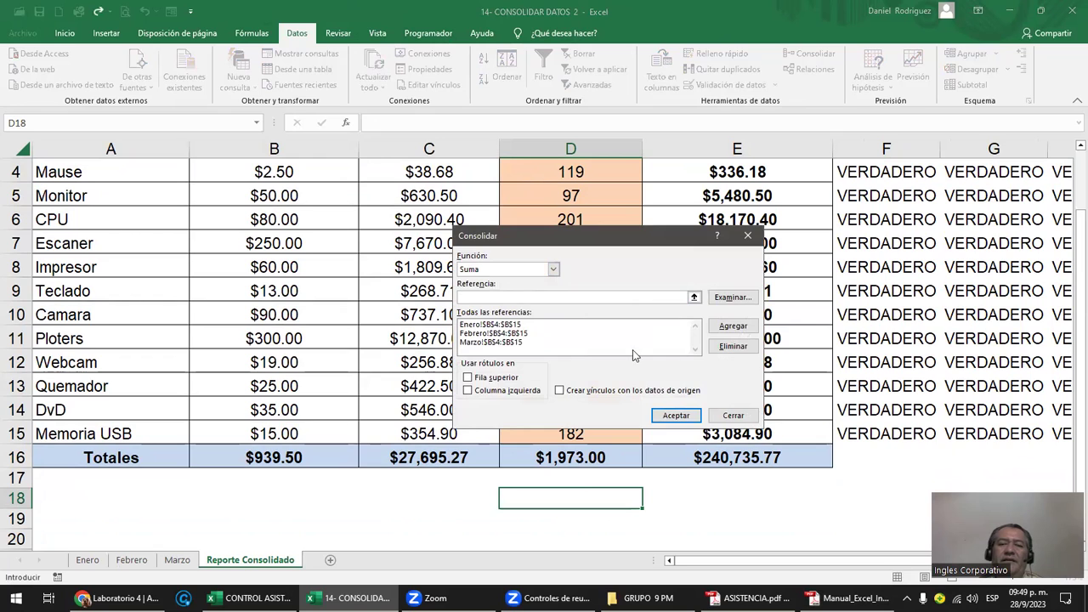
{"action": "left_click", "coordinate": [676, 416]}
{"action": "scroll", "coordinate": [683, 414], "scroll_direction": "down", "scroll_amount": 3}
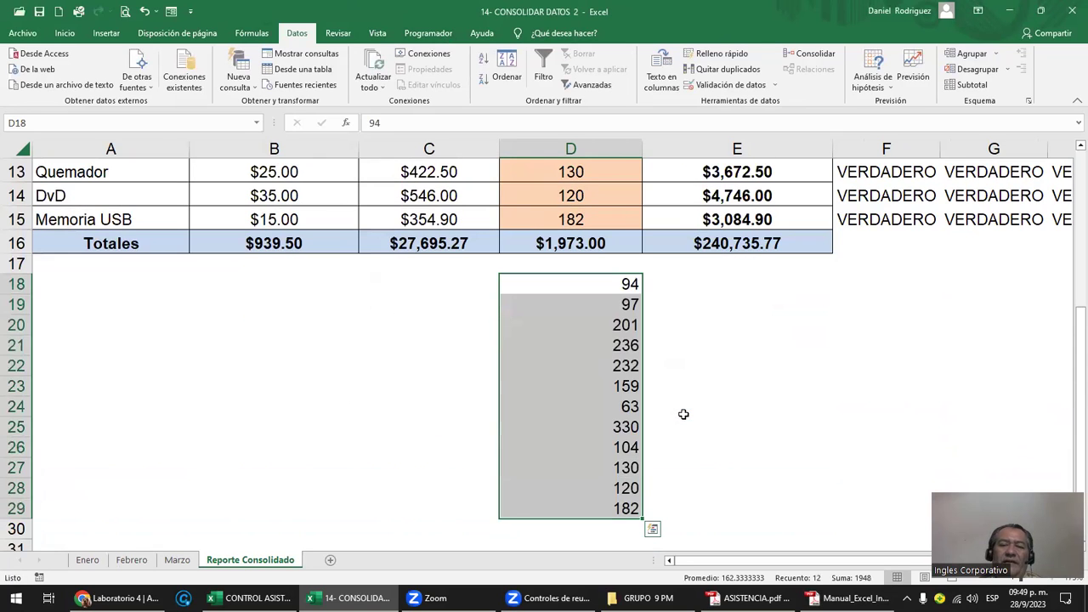
{"action": "key", "text": "Delete"}
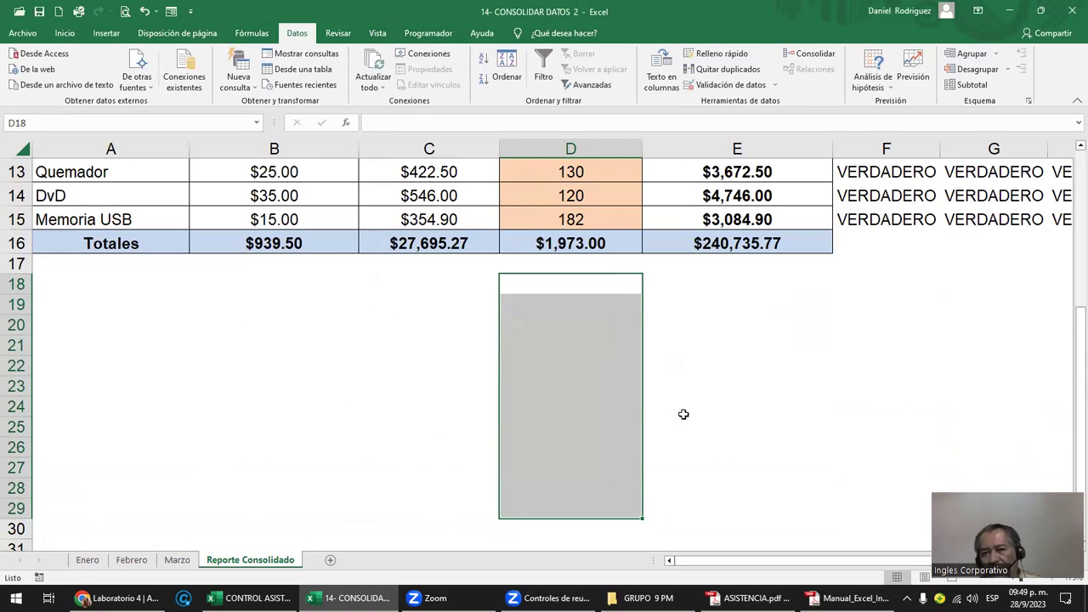
{"action": "scroll", "coordinate": [683, 414], "scroll_direction": "up", "scroll_amount": 3}
{"action": "scroll", "coordinate": [683, 414], "scroll_direction": "up", "scroll_amount": 1}
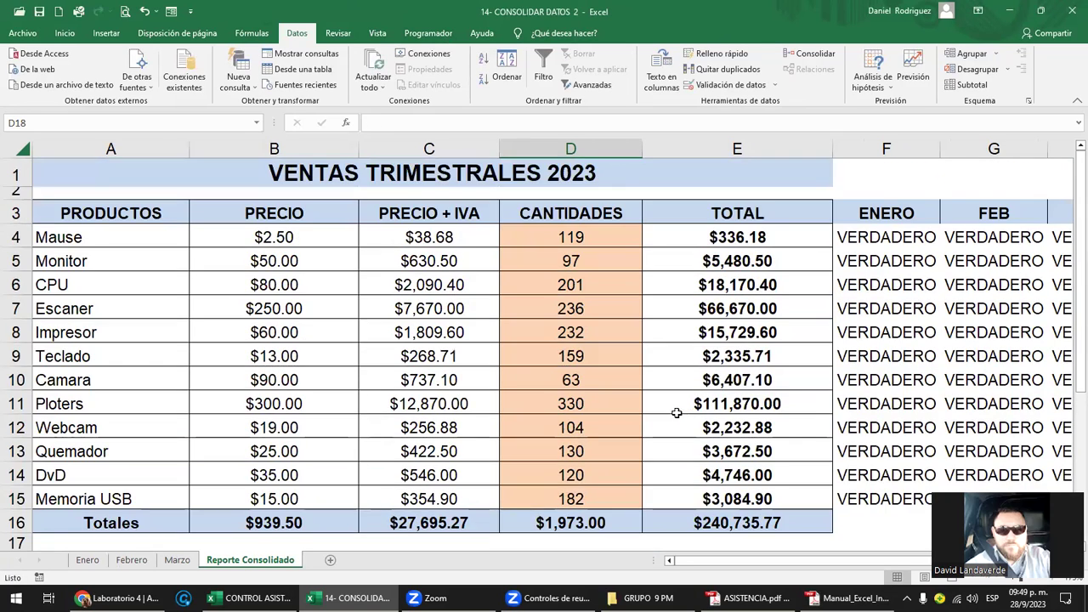
- Rerun the Suma consolidation from D4, updating Mause to 94
{"action": "left_click", "coordinate": [575, 237]}
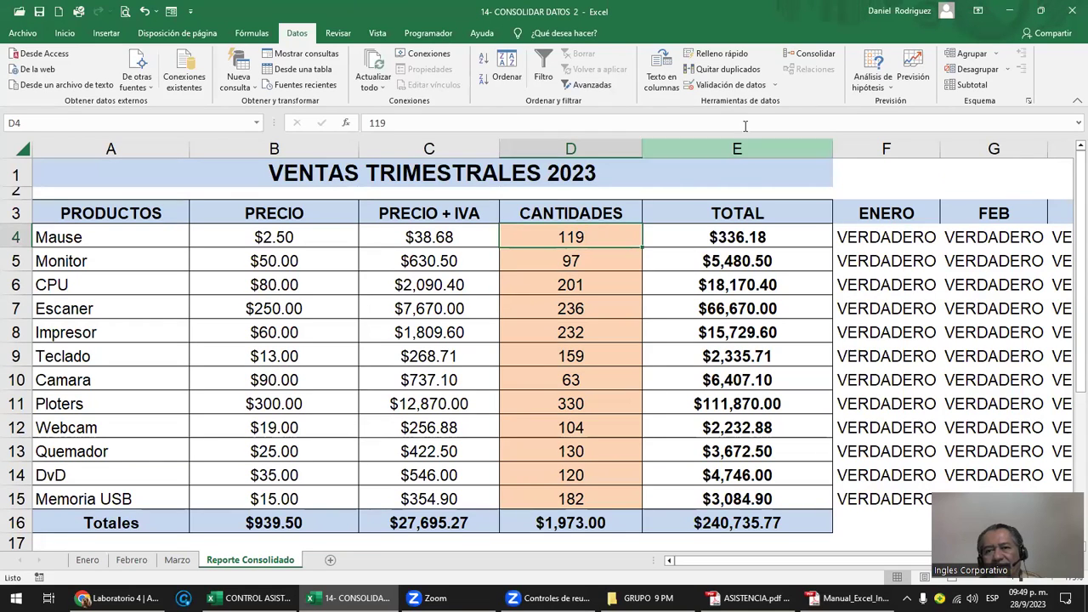
{"action": "left_click", "coordinate": [809, 54]}
{"action": "left_click", "coordinate": [676, 415]}
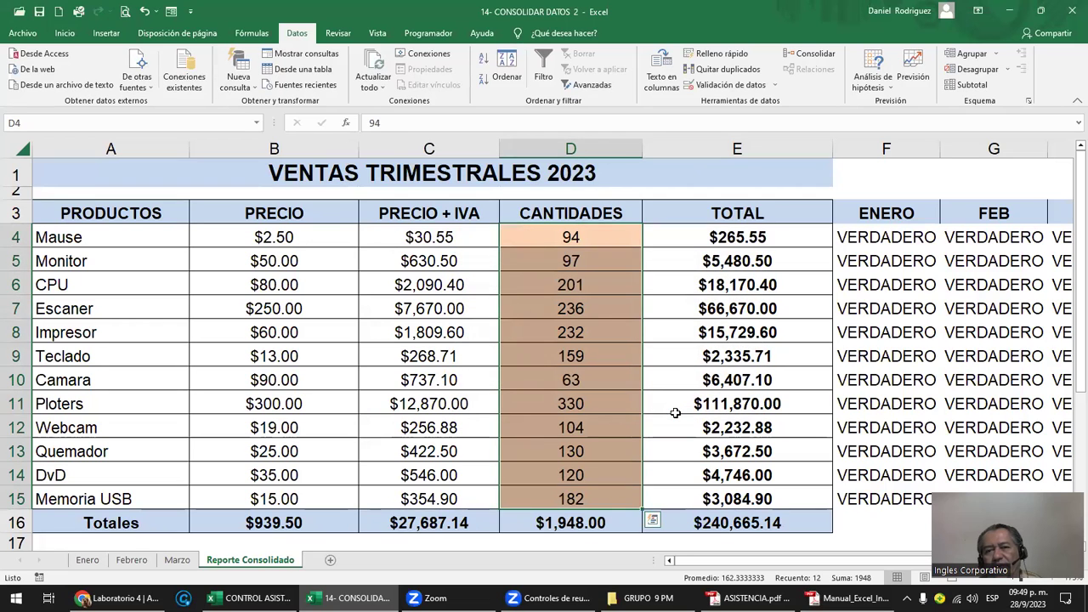
- Select the headers, product names and D4:D15 to review the consolidated quantities
{"action": "left_click", "coordinate": [568, 244]}
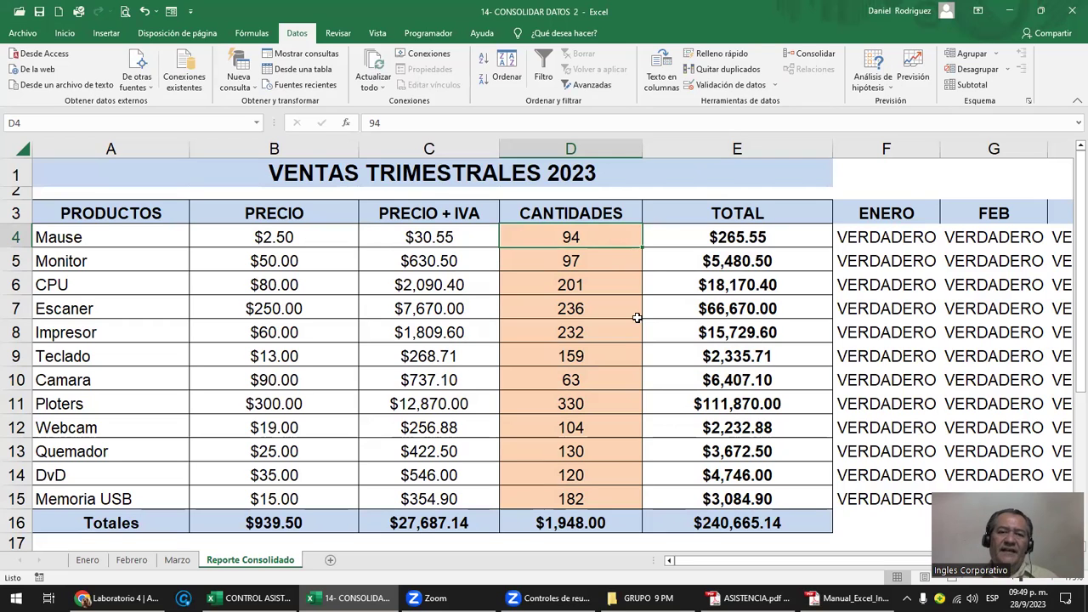
{"action": "left_click_drag", "start_coordinate": [545, 215], "coordinate": [718, 209]}
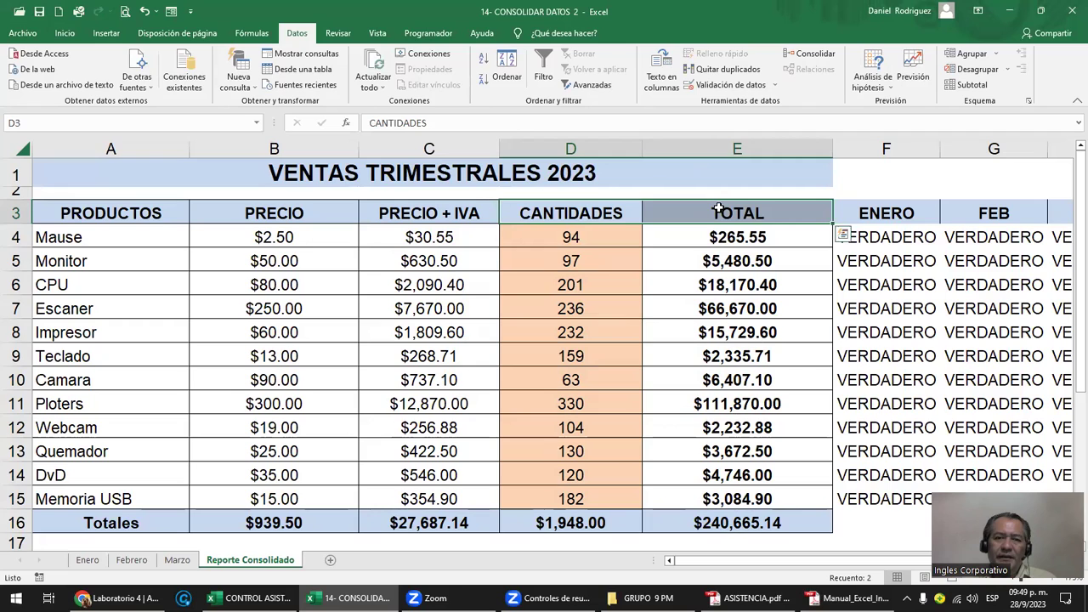
{"action": "left_click_drag", "start_coordinate": [131, 242], "coordinate": [126, 499]}
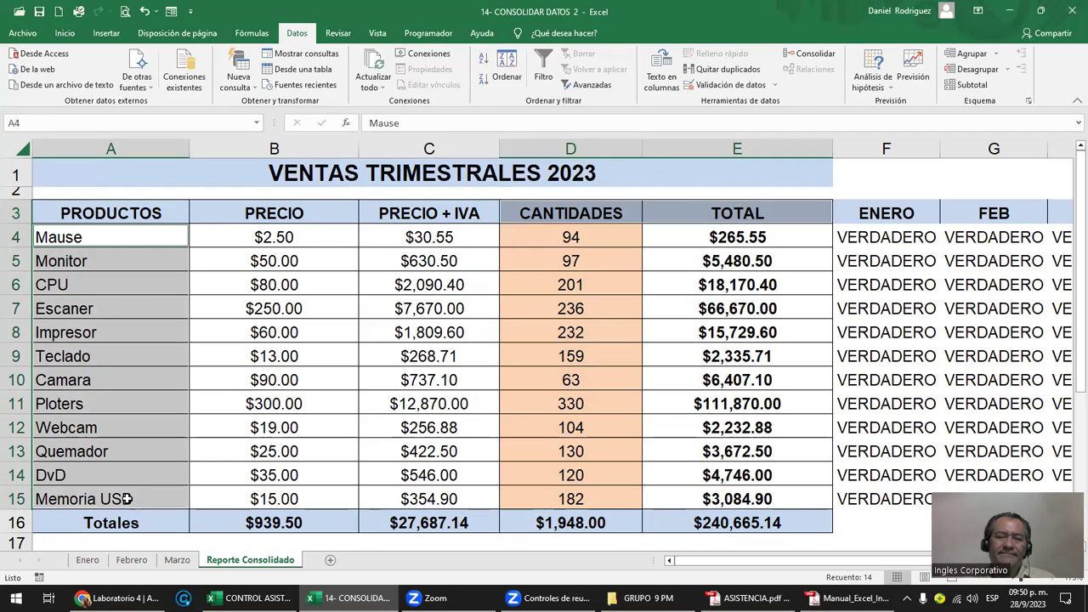
{"action": "left_click_drag", "start_coordinate": [571, 237], "coordinate": [586, 497]}
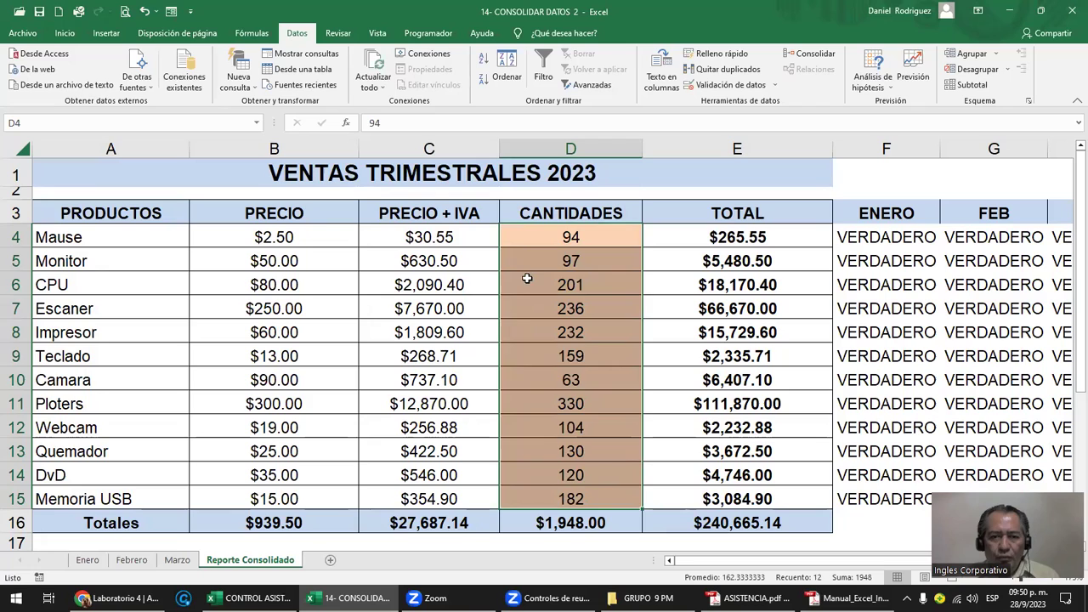
{"action": "left_click", "coordinate": [548, 241]}
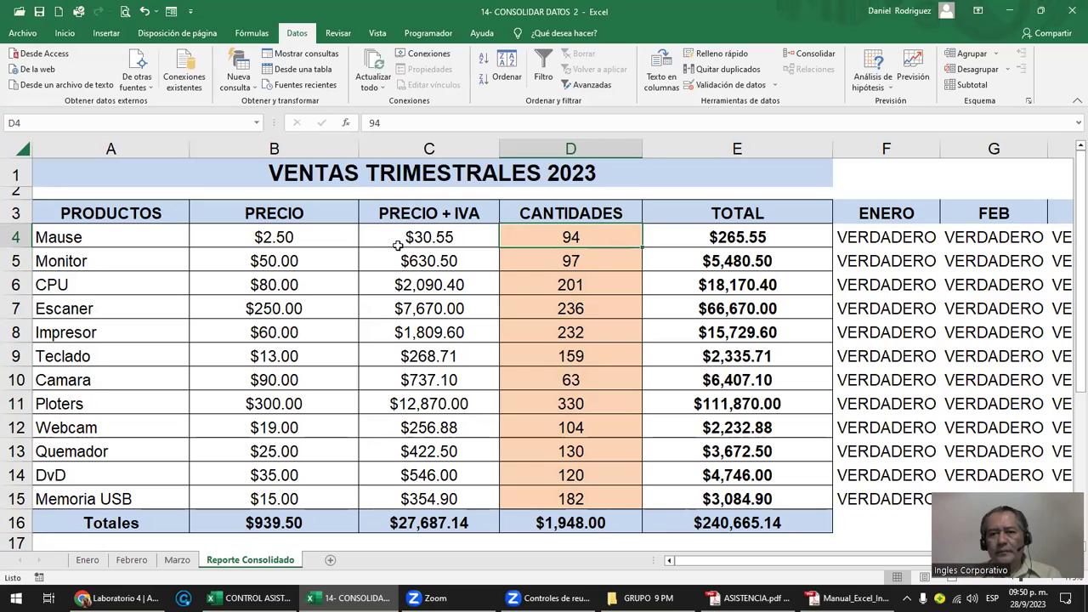
- Delete the D4:D15 quantities, then undo to restore them
{"action": "left_click_drag", "start_coordinate": [532, 238], "coordinate": [566, 497]}
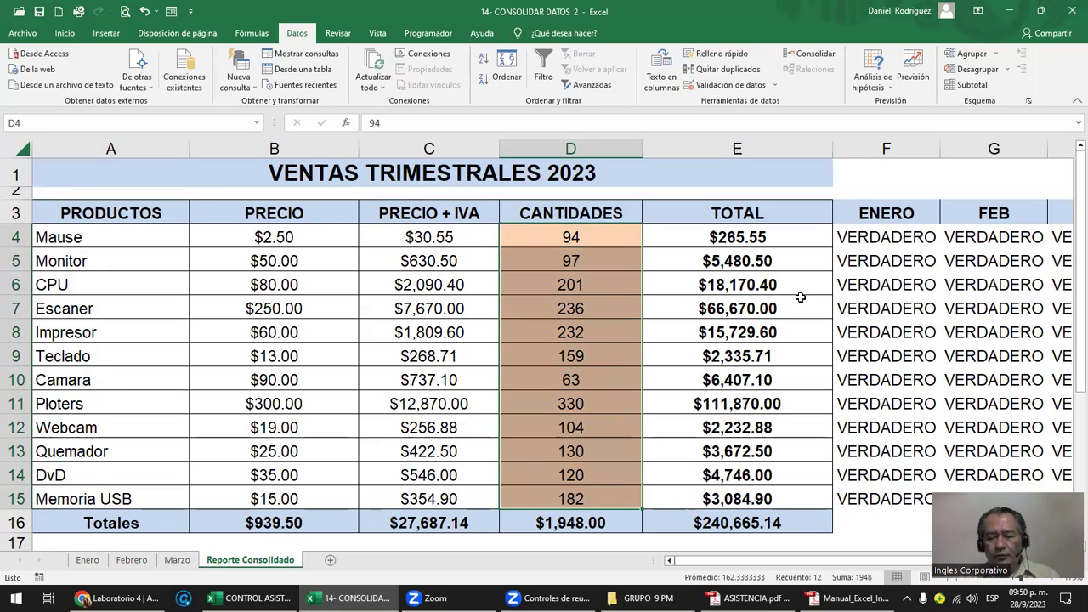
{"action": "key", "text": "Delete"}
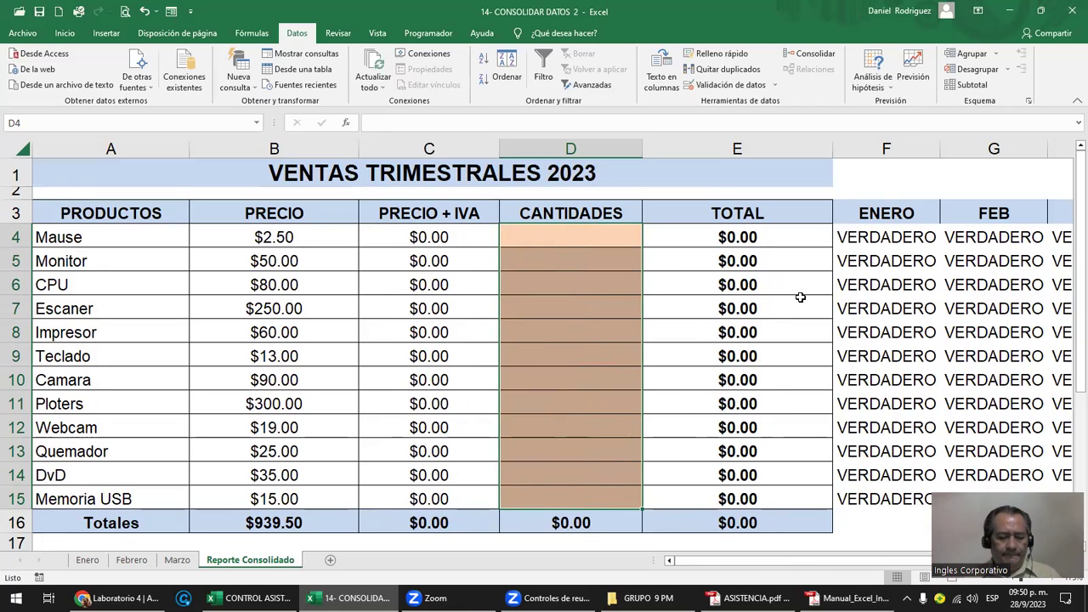
{"action": "key", "text": "ctrl+z"}
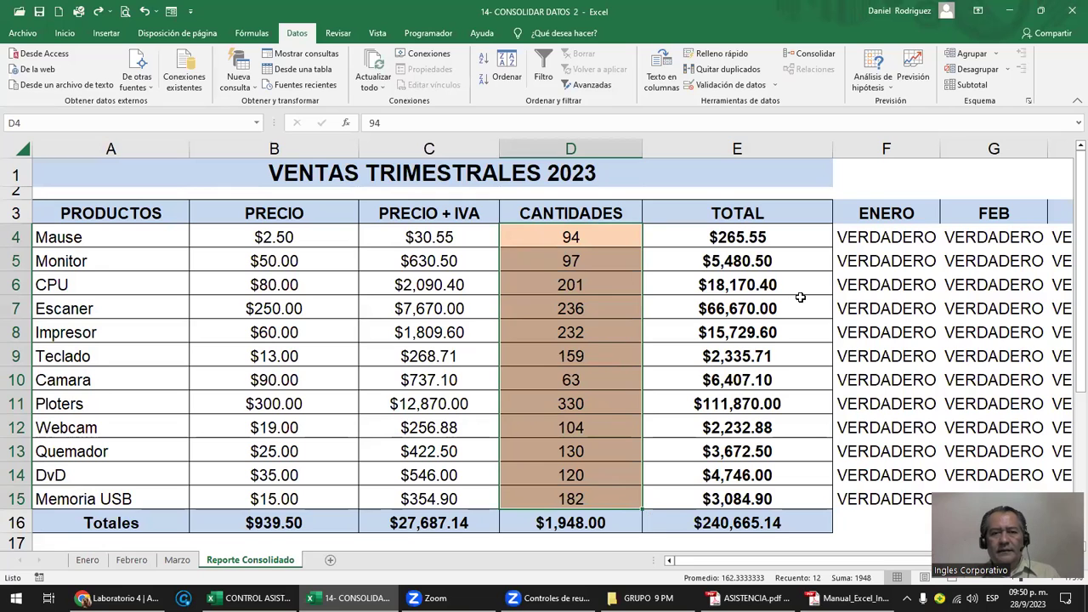
{"action": "left_click", "coordinate": [565, 233]}
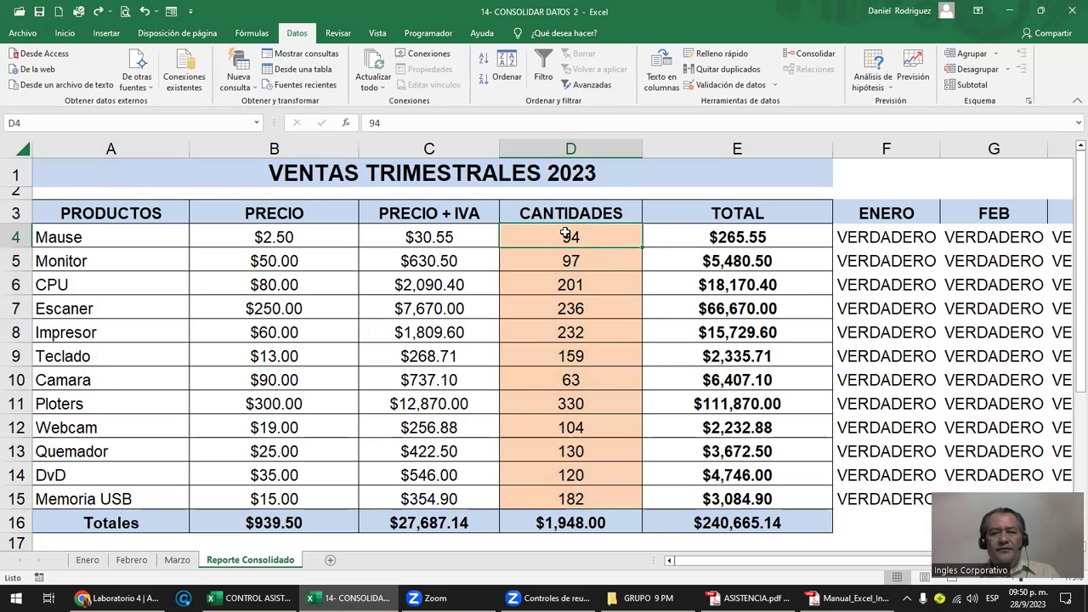
- On the Marzo sheet, set Mause's March quantity to 25
{"action": "left_click", "coordinate": [187, 563]}
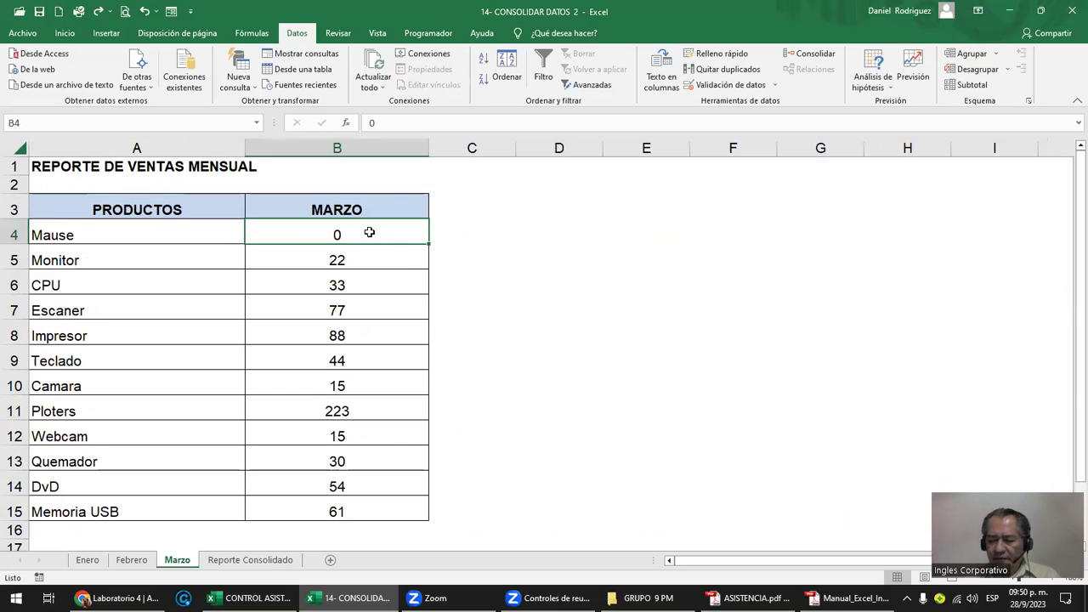
{"action": "type", "text": "2"}
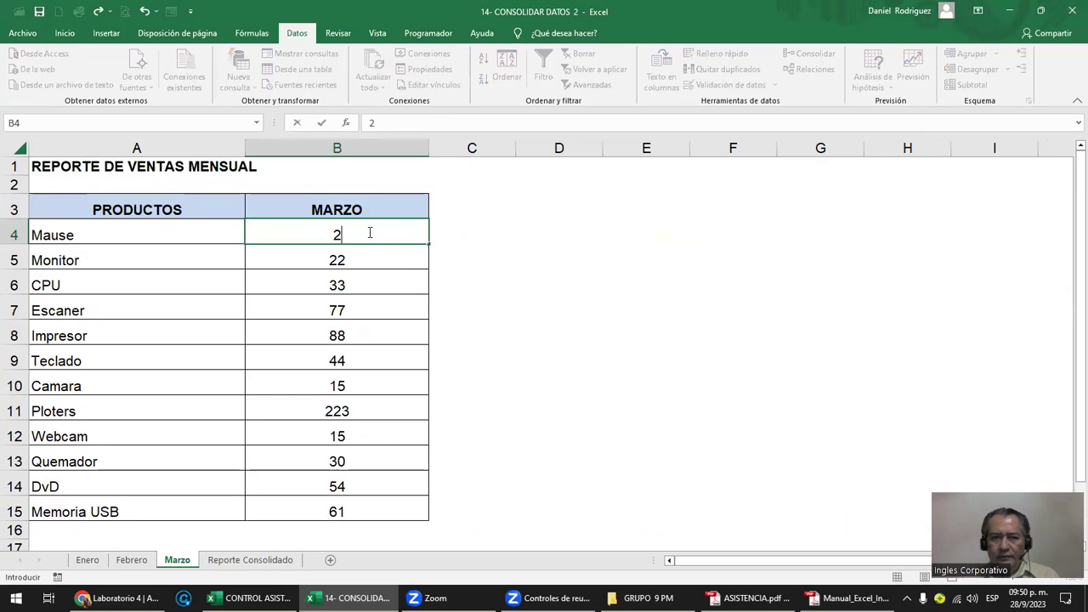
{"action": "type", "text": "5"}
{"action": "key", "text": "Return"}
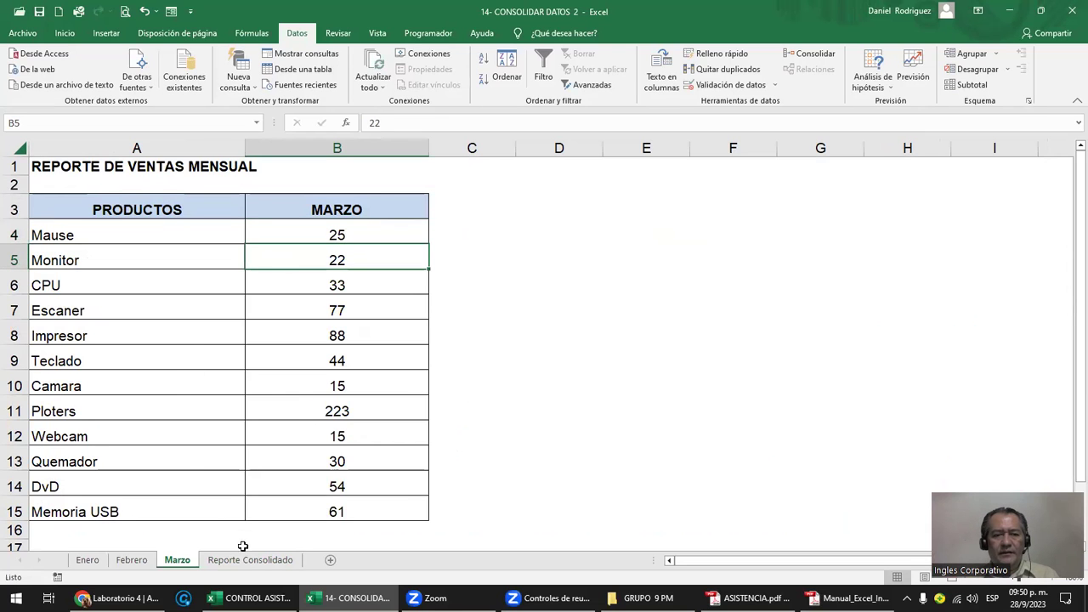
- Rerun the Suma consolidation of the three month sheets so Mause reads 119 and the total $1,973.00
{"action": "left_click", "coordinate": [247, 559]}
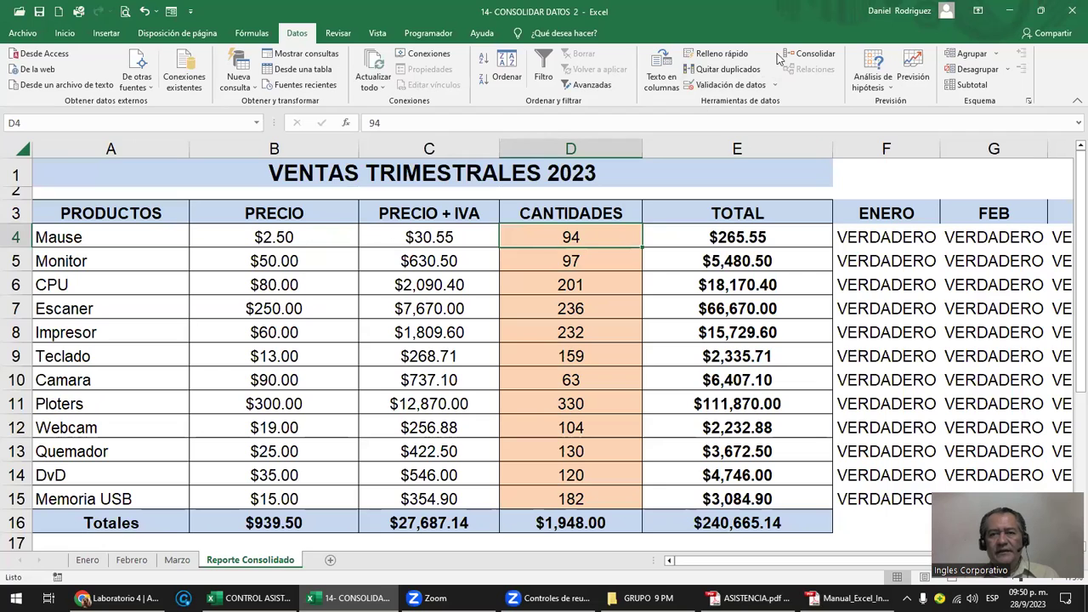
{"action": "left_click", "coordinate": [809, 54]}
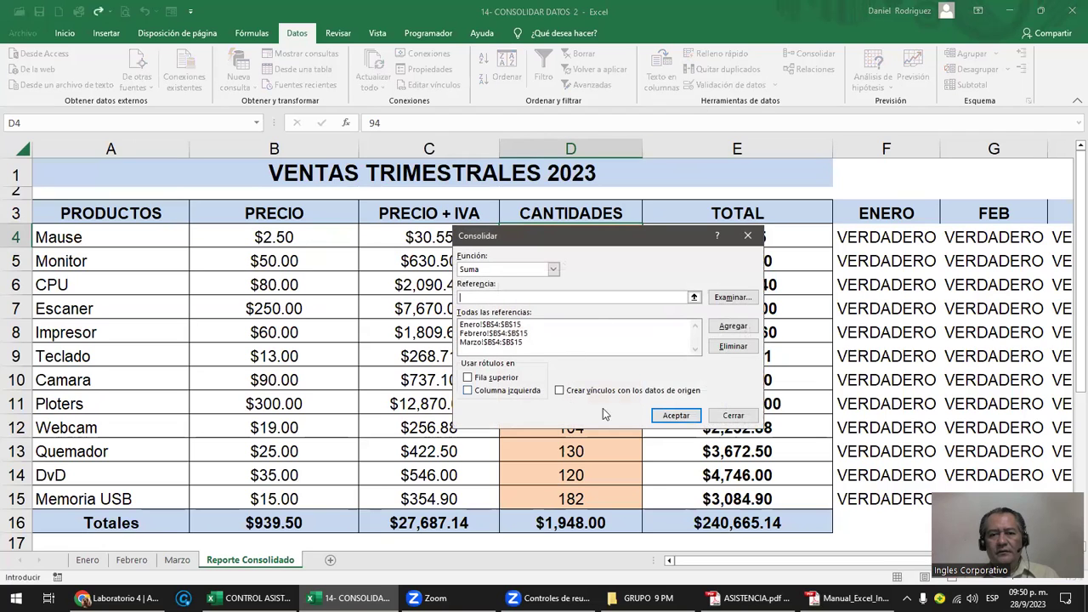
{"action": "left_click", "coordinate": [675, 415]}
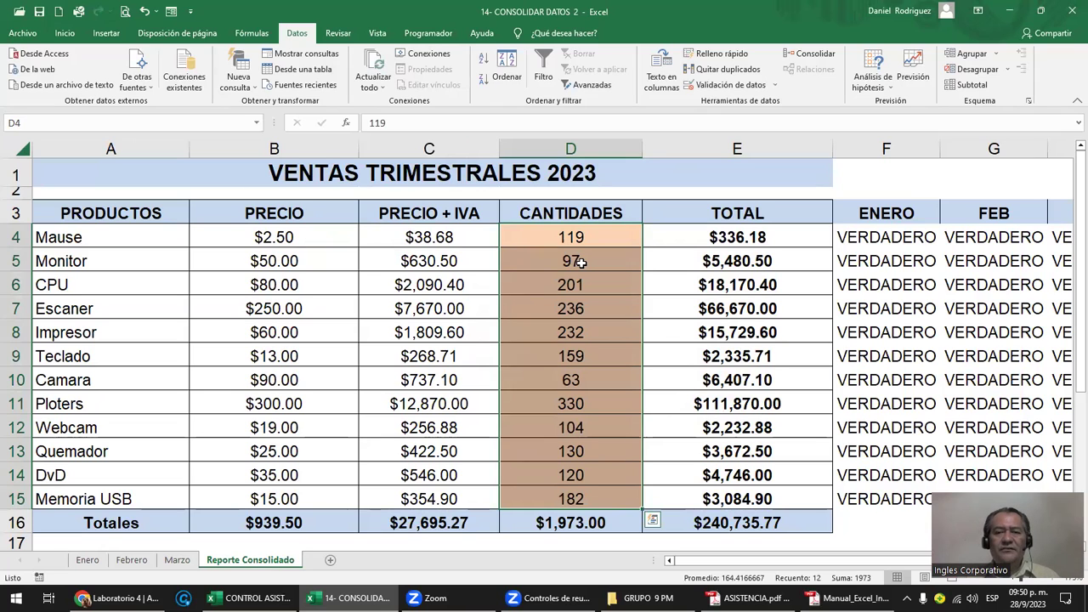
{"action": "left_click", "coordinate": [177, 559]}
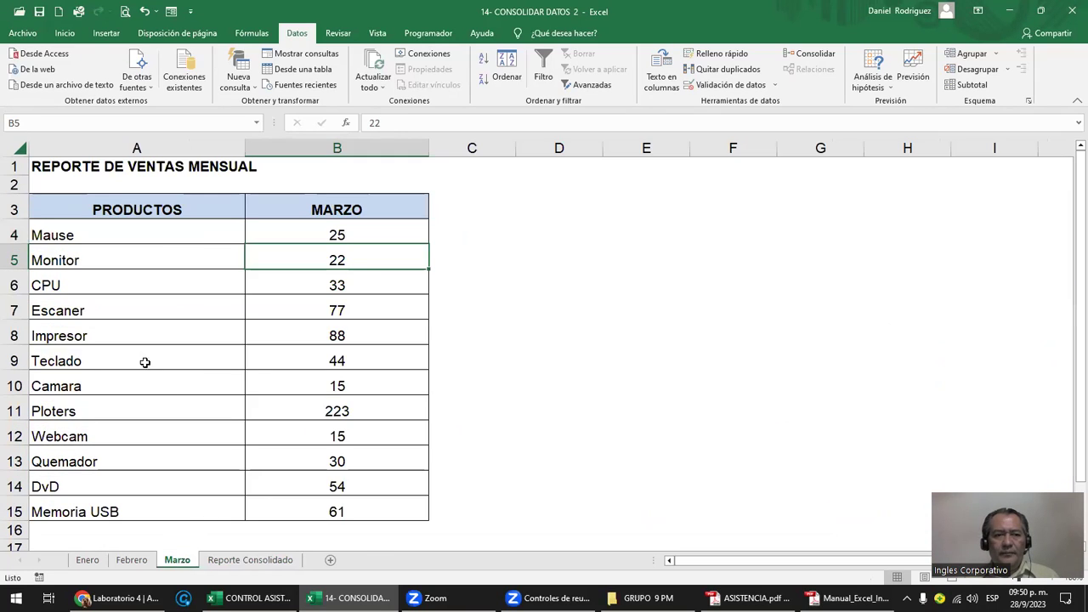
- Rename the first product in Marzo's A4 from Mause to Mouse
{"action": "left_click", "coordinate": [51, 235]}
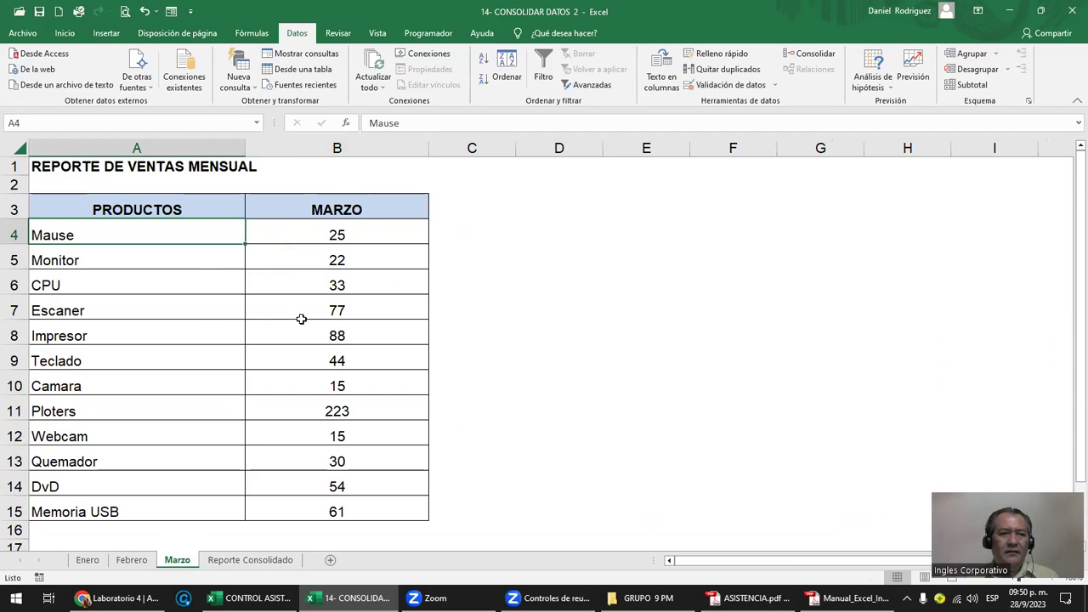
{"action": "scroll", "coordinate": [300, 318], "scroll_direction": "up", "scroll_amount": 2, "text": "ctrl"}
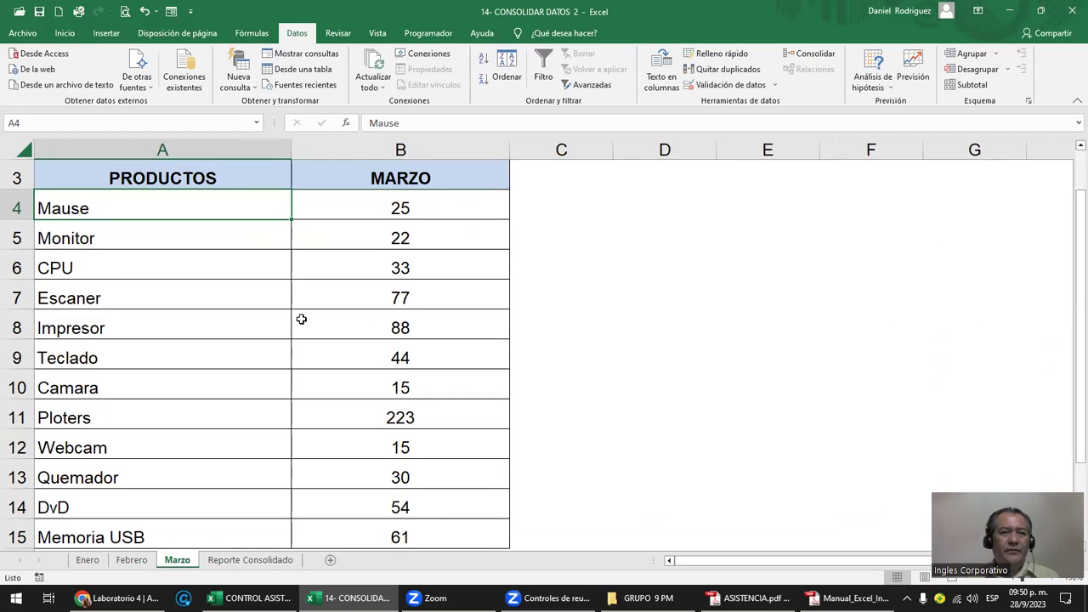
{"action": "scroll", "coordinate": [301, 318], "scroll_direction": "down", "scroll_amount": 1, "text": "ctrl"}
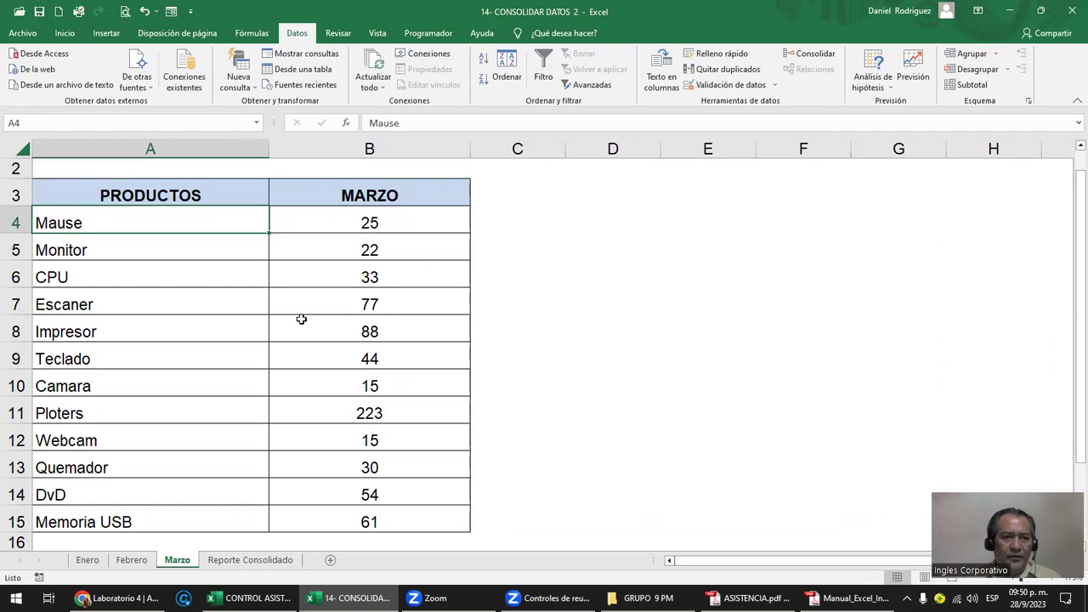
{"action": "key", "text": "F2"}
{"action": "type", "text": "O"}
{"action": "key", "text": "BackSpace"}
{"action": "type", "text": "o"}
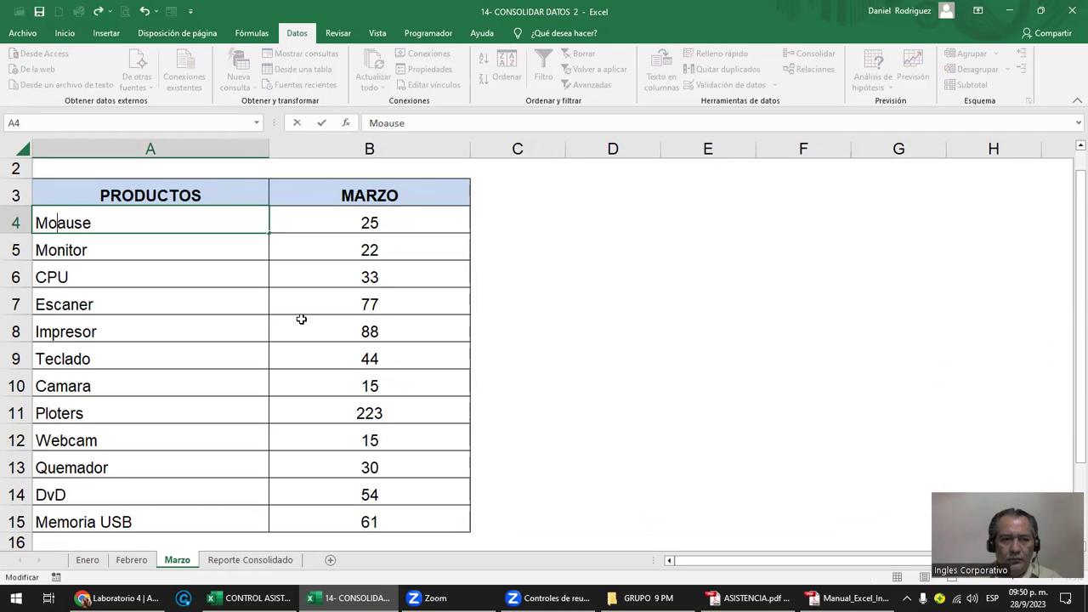
{"action": "key", "text": "Delete"}
{"action": "key", "text": "Return"}
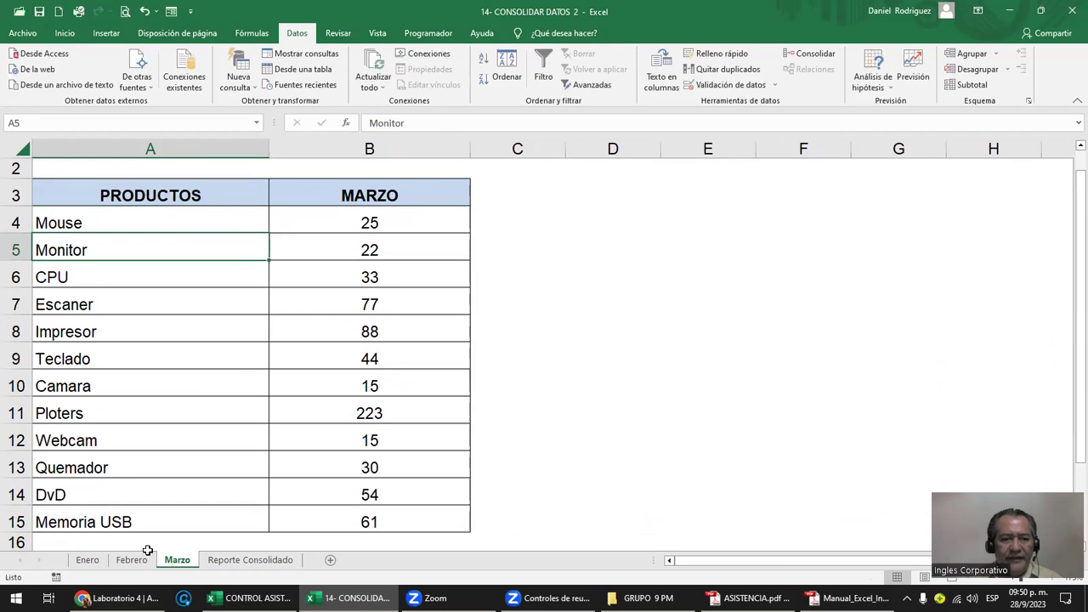
- Compare the first product on Febrero and Enero, confirm Marzo's Mouse quantity of 25, and return to the report
{"action": "left_click", "coordinate": [134, 559]}
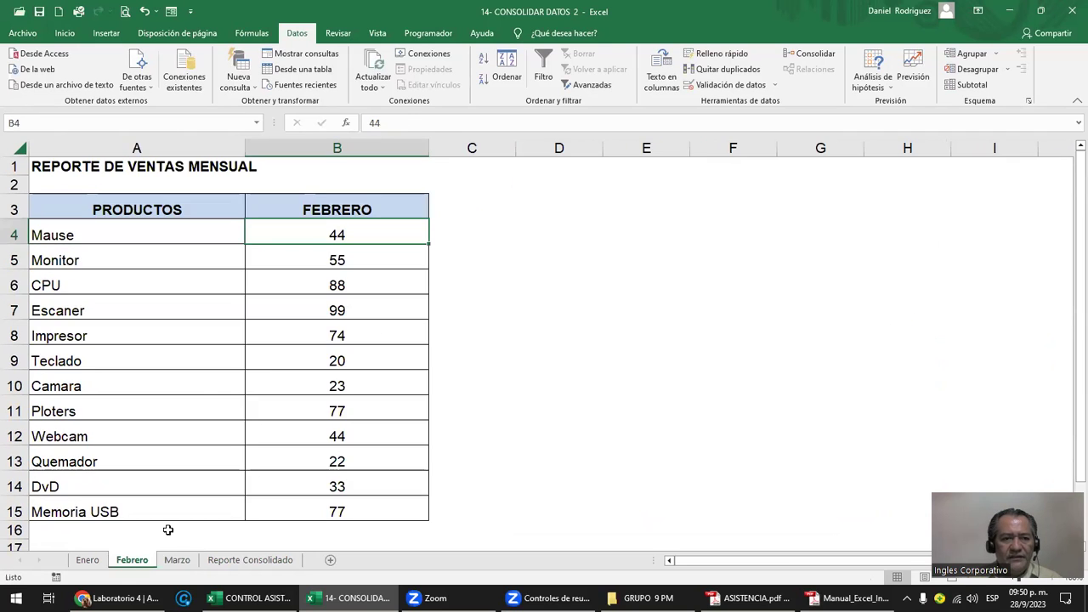
{"action": "left_click", "coordinate": [88, 559]}
{"action": "left_click", "coordinate": [72, 235]}
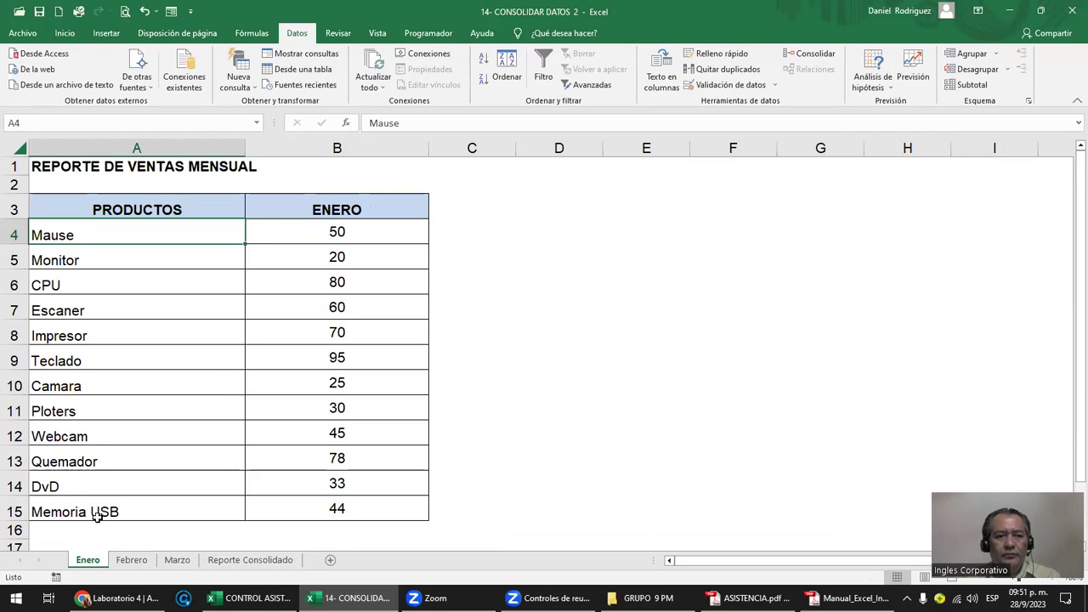
{"action": "left_click", "coordinate": [181, 561]}
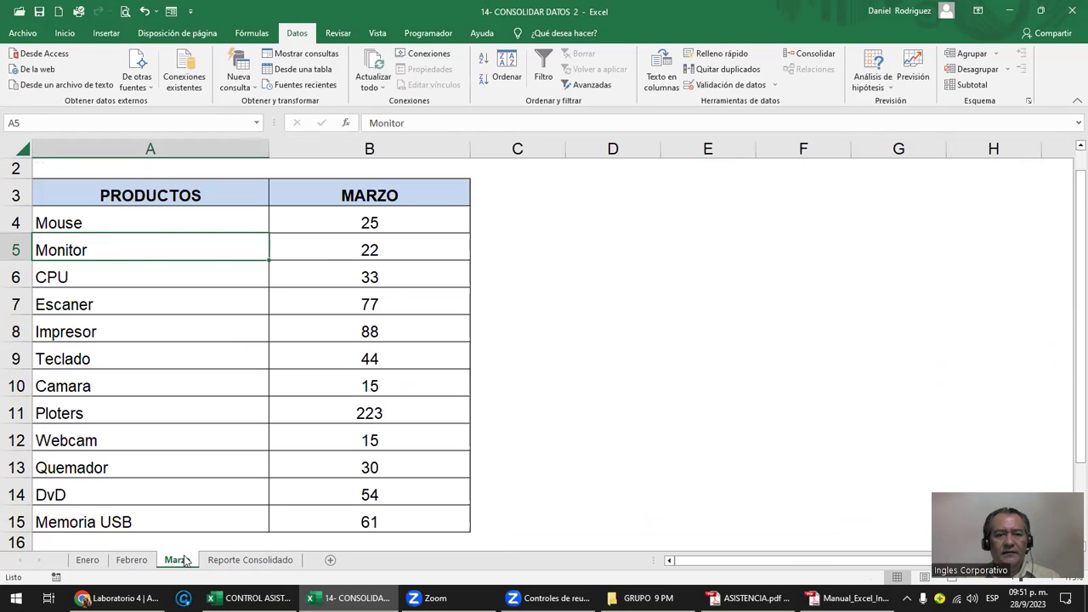
{"action": "left_click", "coordinate": [389, 223]}
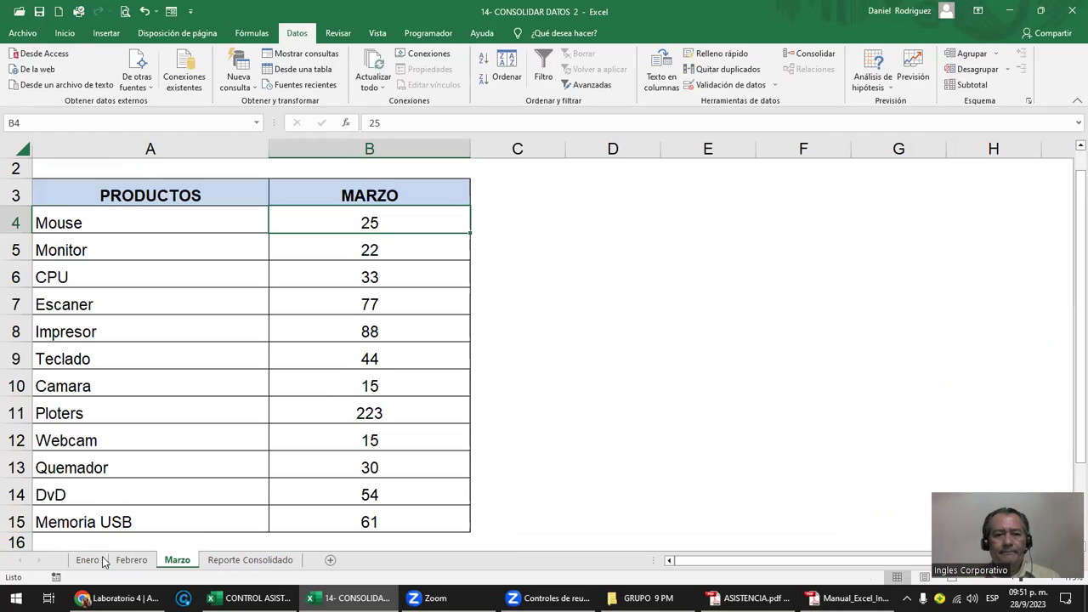
{"action": "left_click", "coordinate": [241, 561]}
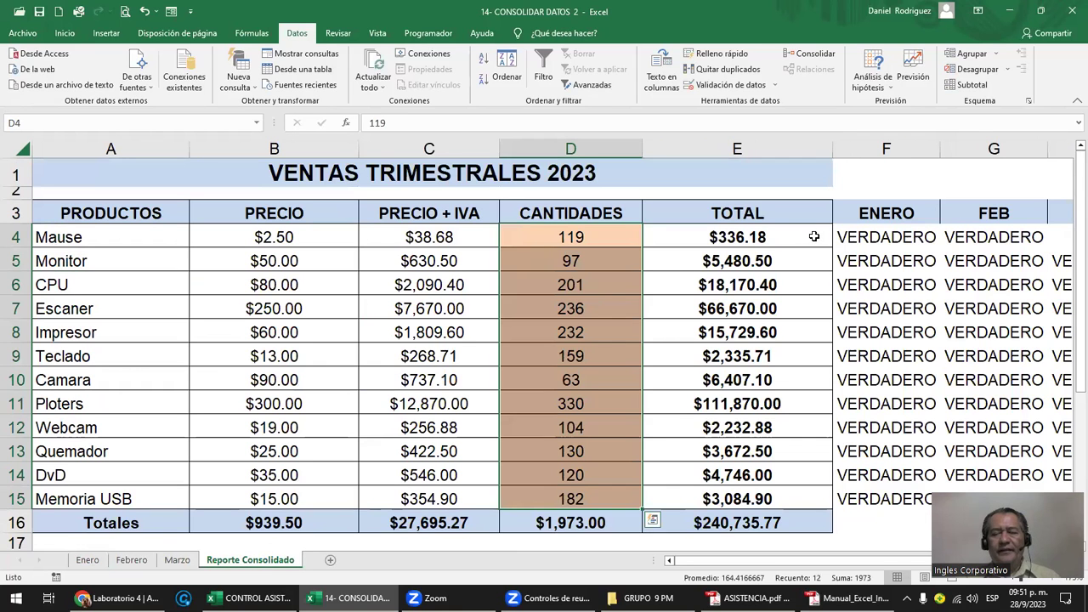
- Select Mause's quantity cell D4 and reopen Consolidar with Suma and the three $B$4:$B$15 ranges
{"action": "left_click", "coordinate": [600, 240]}
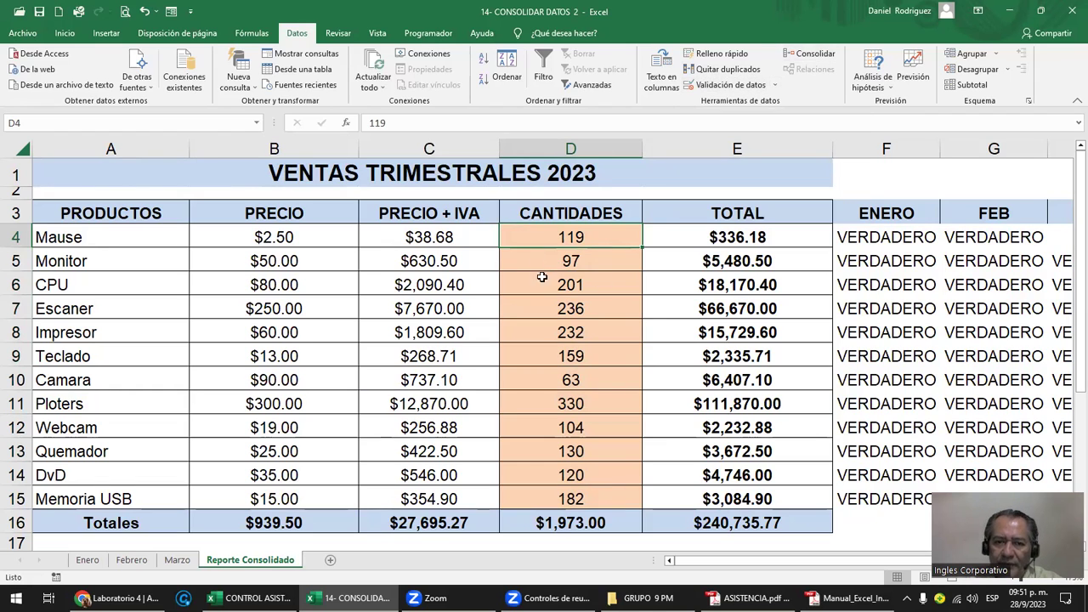
{"action": "left_click", "coordinate": [259, 240]}
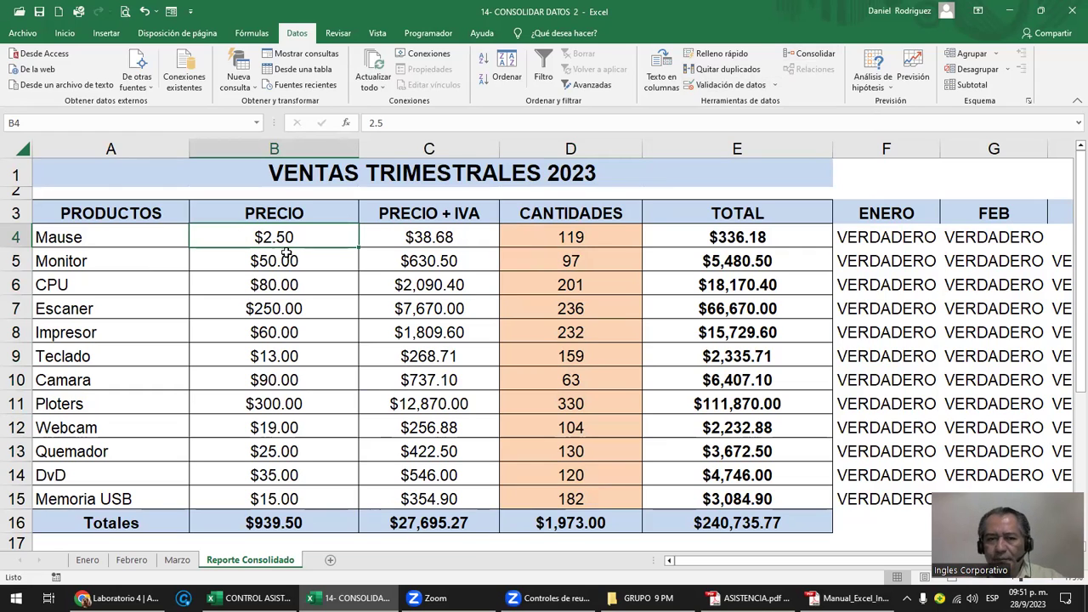
{"action": "left_click", "coordinate": [588, 230]}
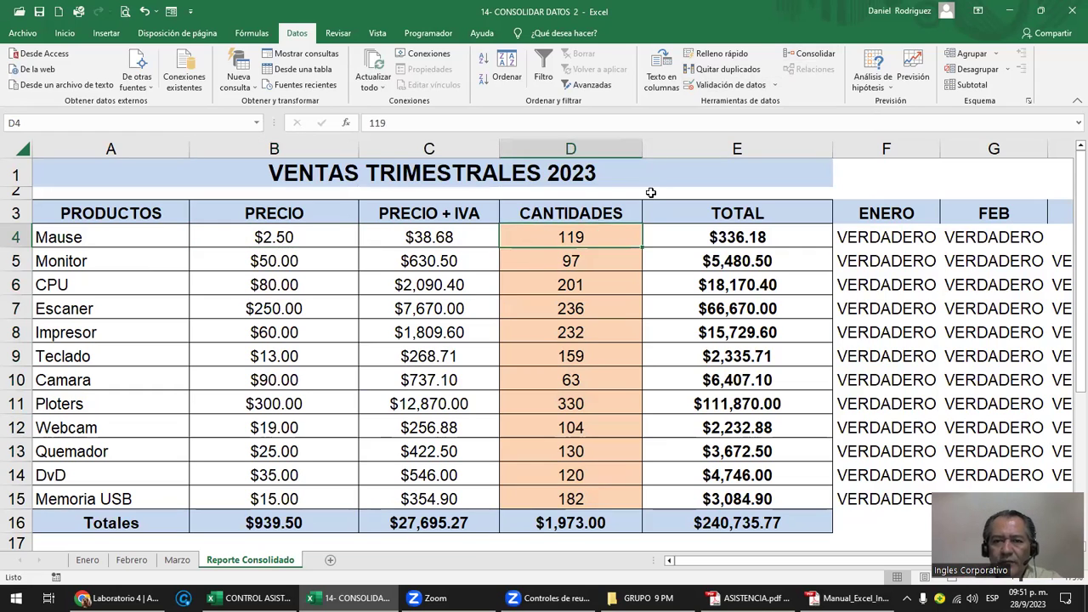
{"action": "left_click", "coordinate": [801, 58]}
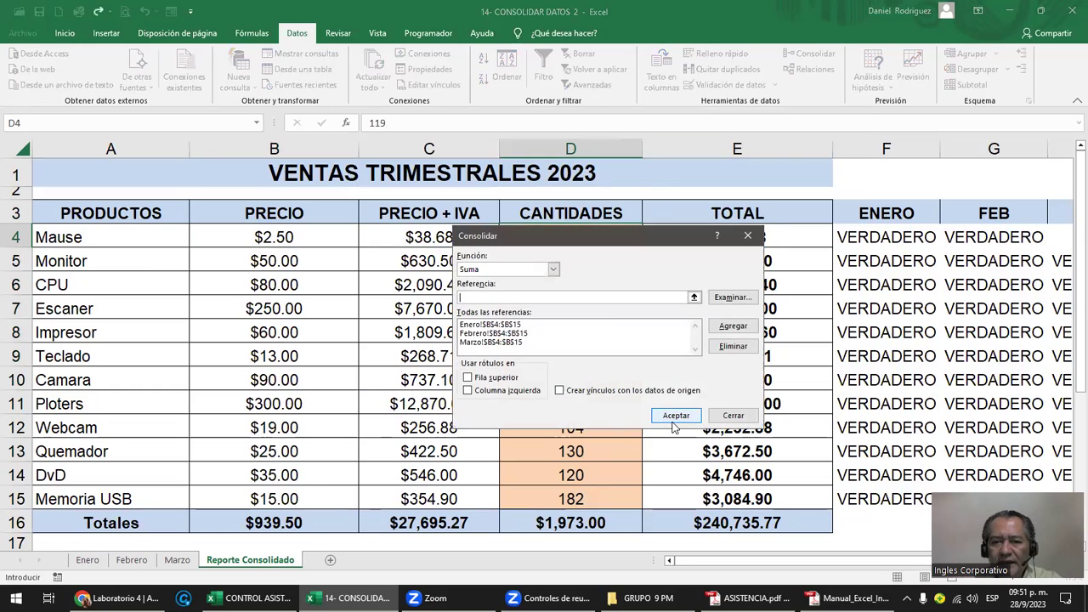
- Apply the Suma consolidation twice more, keeping Mause at 119 and CANTIDADES at $1,973.00
{"action": "left_click", "coordinate": [672, 418]}
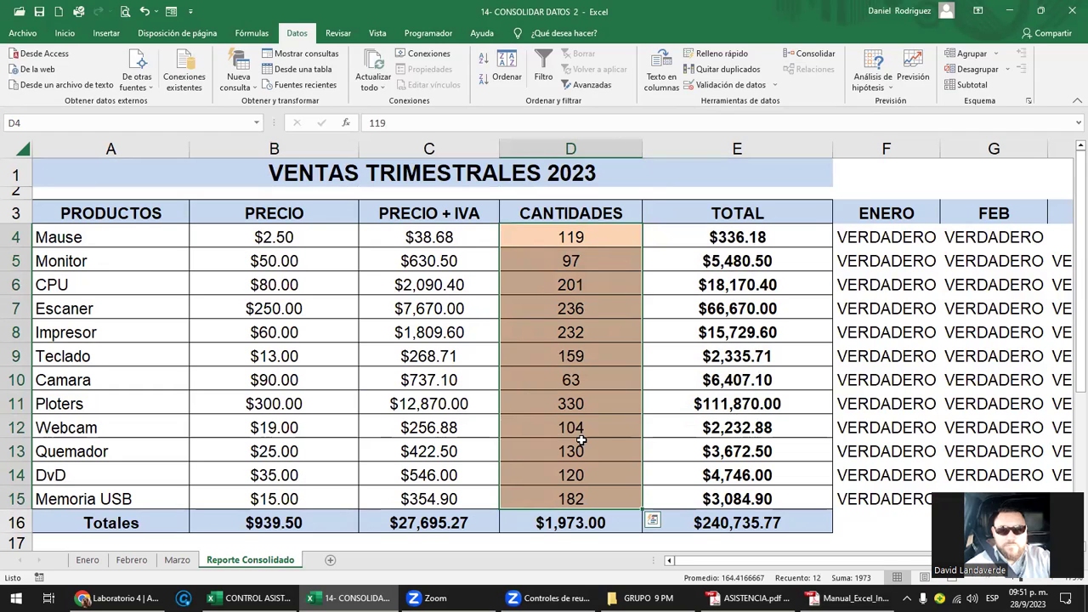
{"action": "left_click", "coordinate": [593, 238]}
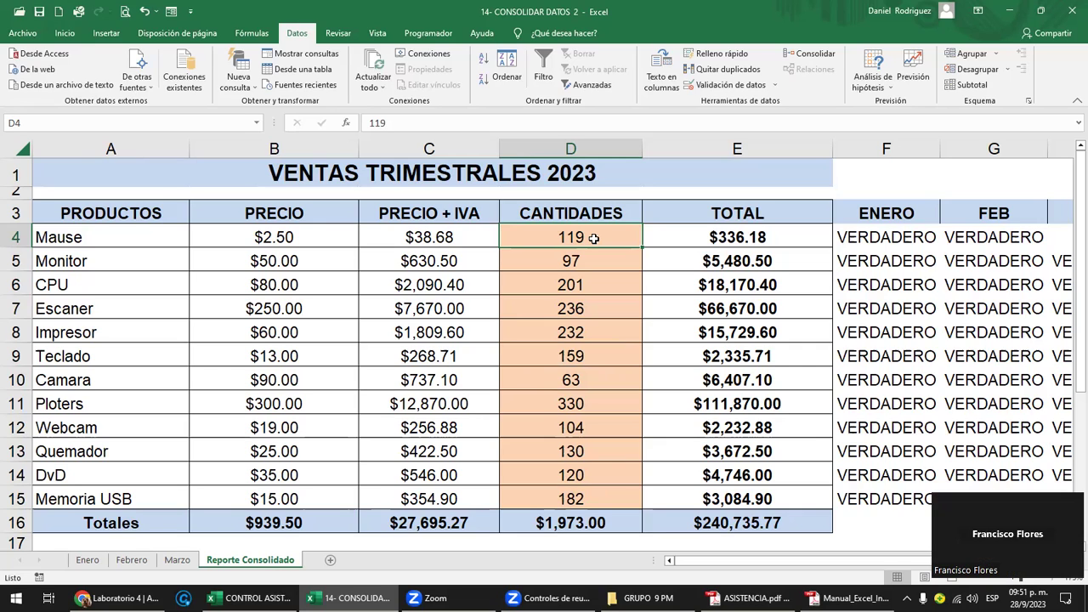
{"action": "left_click", "coordinate": [811, 53]}
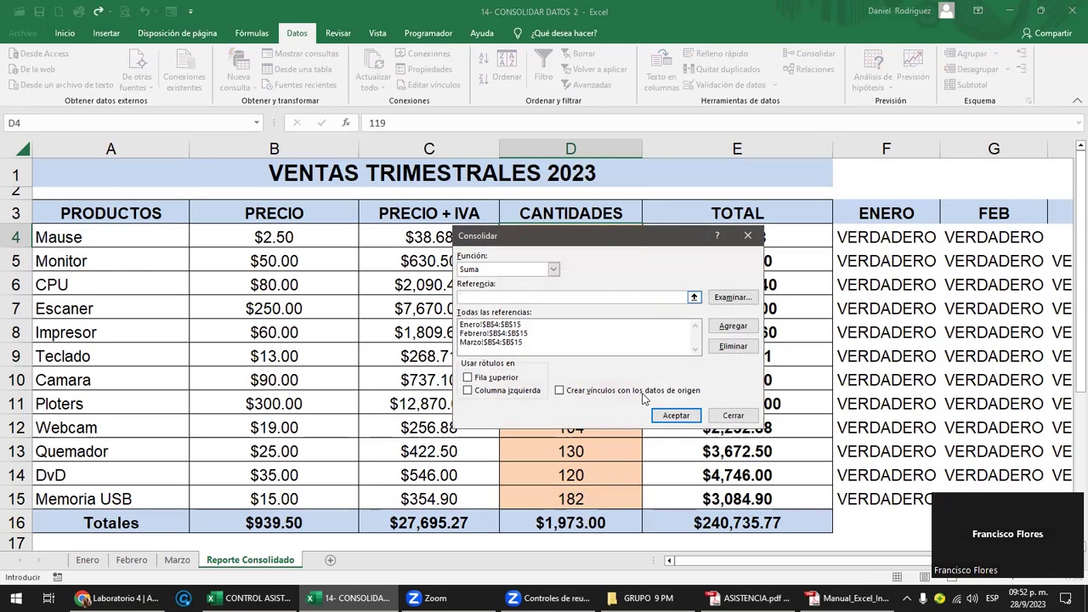
{"action": "left_click", "coordinate": [675, 414]}
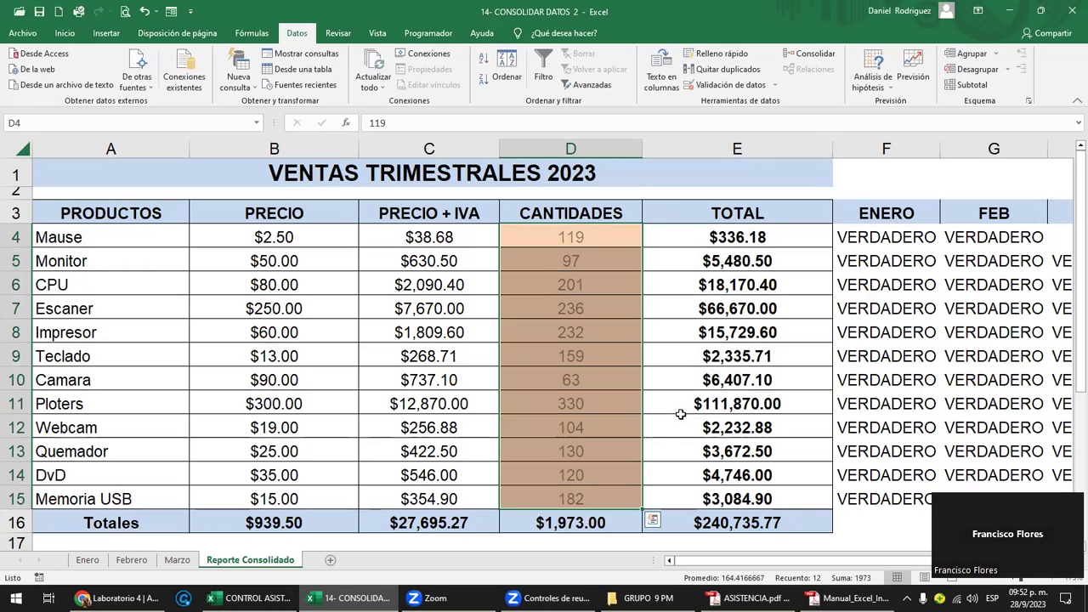
{"action": "left_click", "coordinate": [580, 235]}
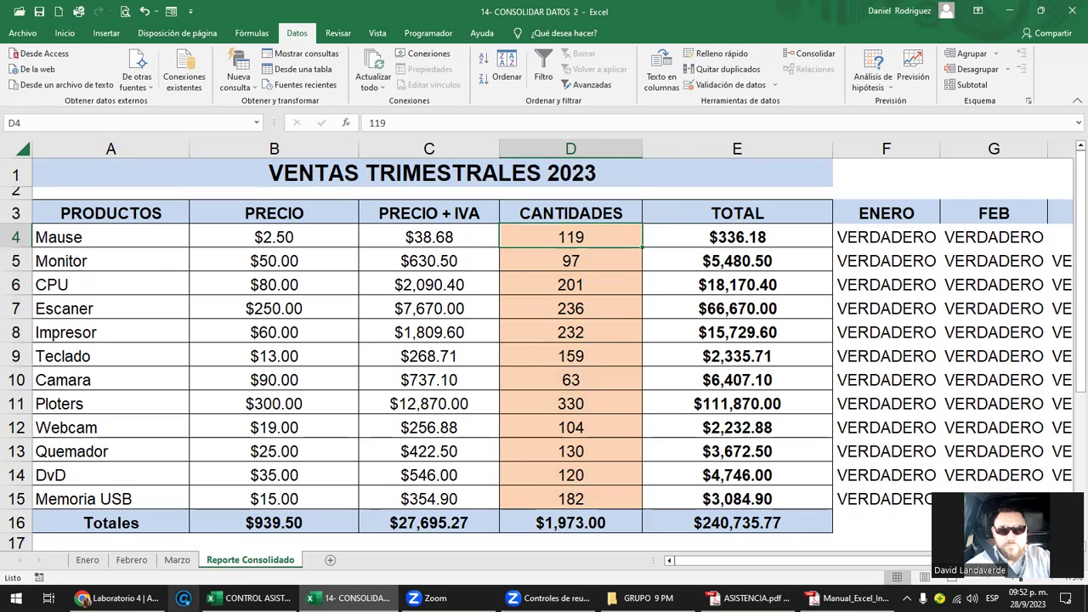
{"action": "left_click", "coordinate": [177, 561]}
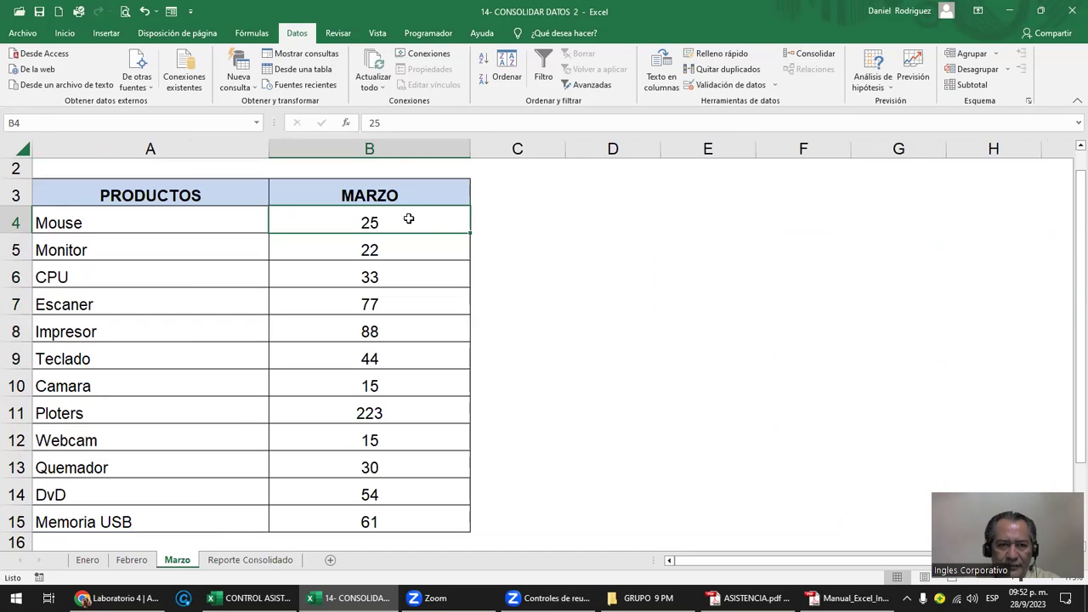
- On Marzo, rename the first product from Mouse back to Mause
{"action": "left_click_drag", "start_coordinate": [408, 219], "coordinate": [396, 508]}
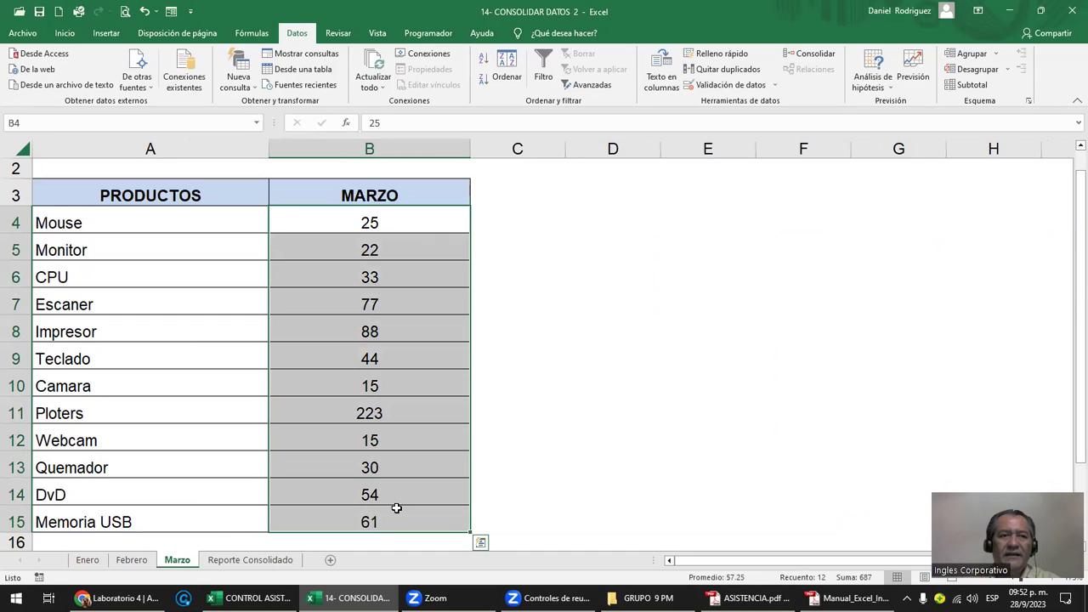
{"action": "mouse_move", "coordinate": [164, 218]}
{"action": "left_mouse_down"}
{"action": "mouse_move", "coordinate": [160, 493]}
{"action": "mouse_move", "coordinate": [136, 505]}
{"action": "left_mouse_up"}
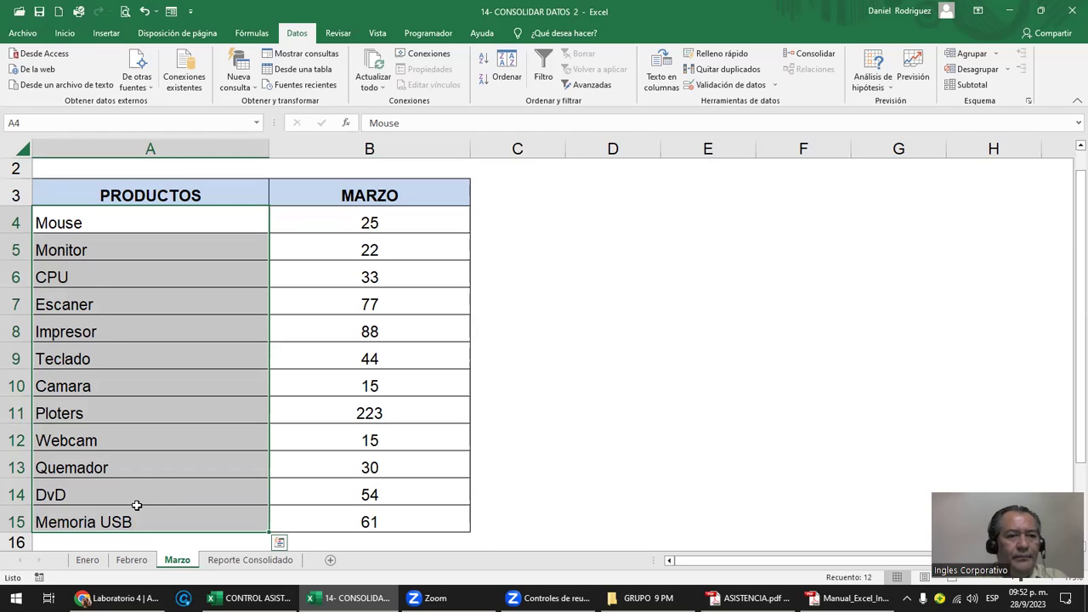
{"action": "double_click", "coordinate": [62, 225]}
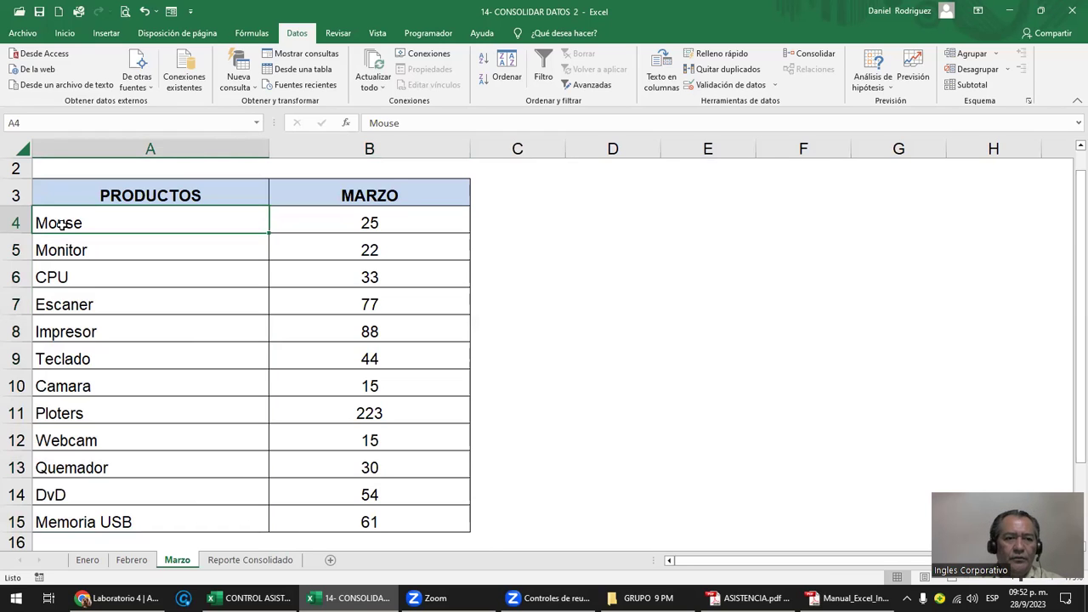
{"action": "left_click", "coordinate": [48, 223]}
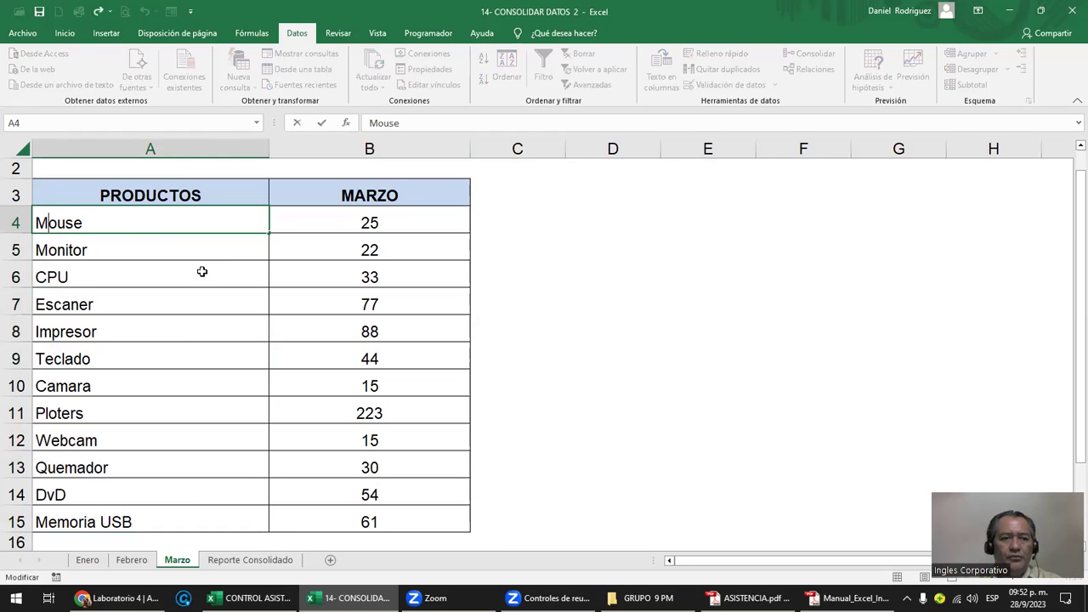
{"action": "type", "text": "A"}
{"action": "key", "text": "BackSpace"}
{"action": "type", "text": "a"}
{"action": "key", "text": "Delete"}
{"action": "key", "text": "Return"}
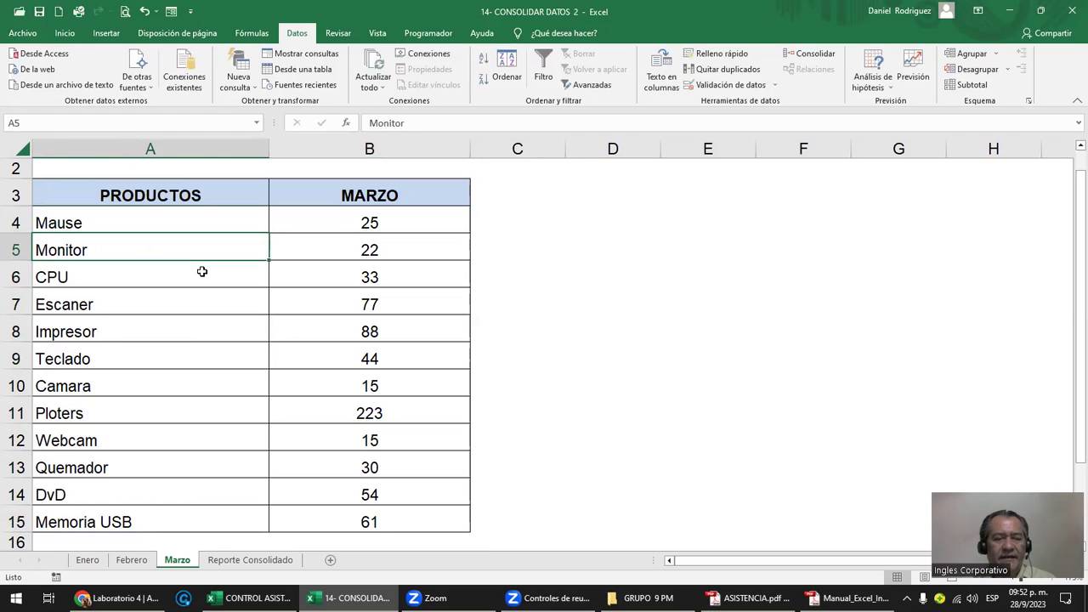
- Replace Enero's first product in A4 with xxxxxxxxx, then review Febrero and Marzo
{"action": "left_click", "coordinate": [132, 559]}
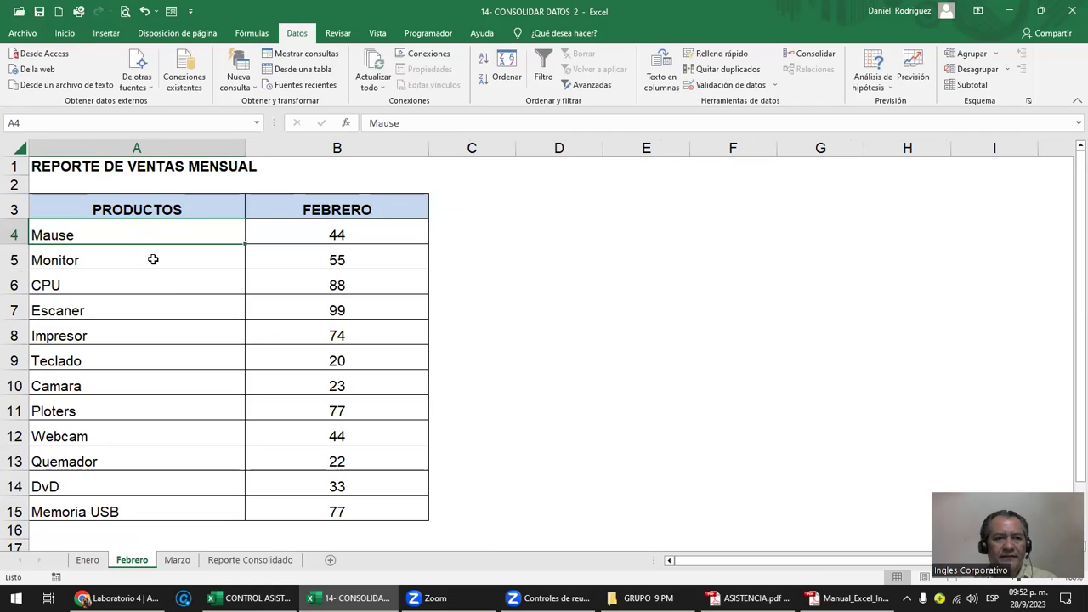
{"action": "left_click", "coordinate": [154, 260]}
{"action": "left_click", "coordinate": [87, 560]}
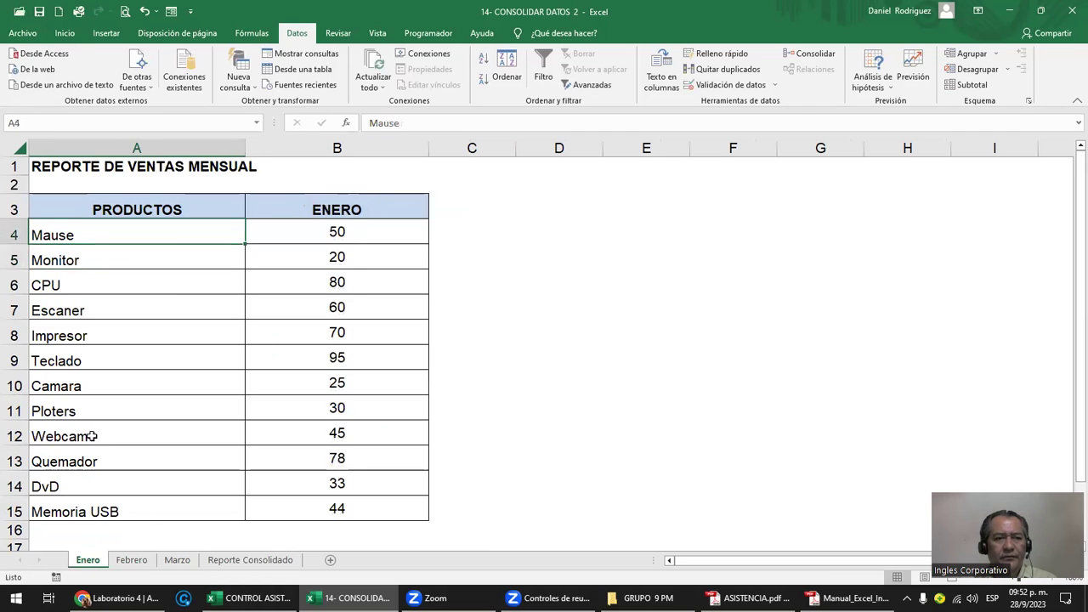
{"action": "type", "text": "xxxxxxxxx"}
{"action": "key", "text": "Return"}
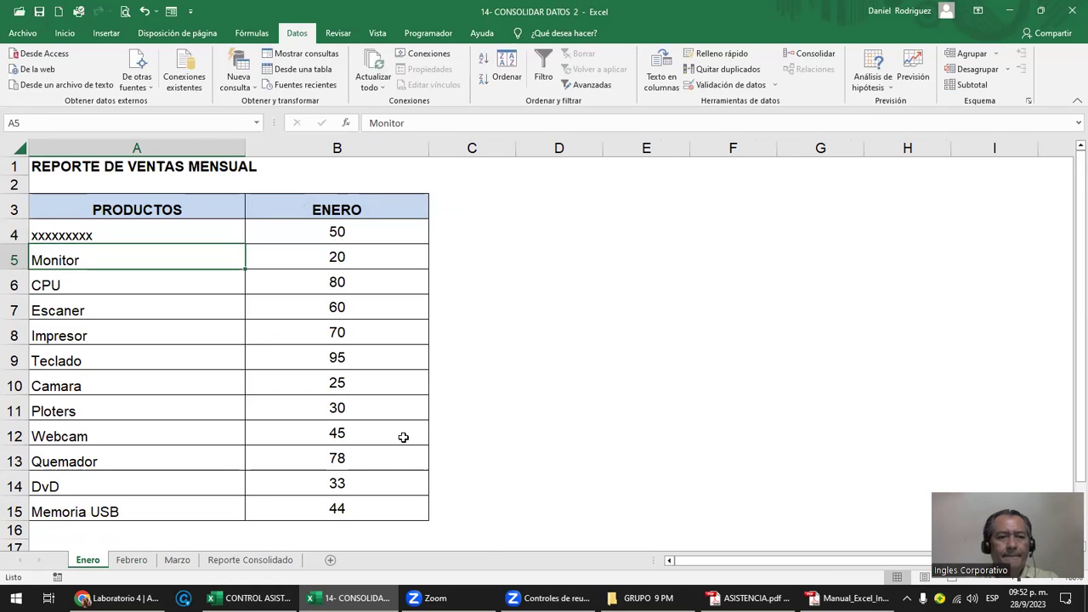
{"action": "left_click", "coordinate": [132, 560]}
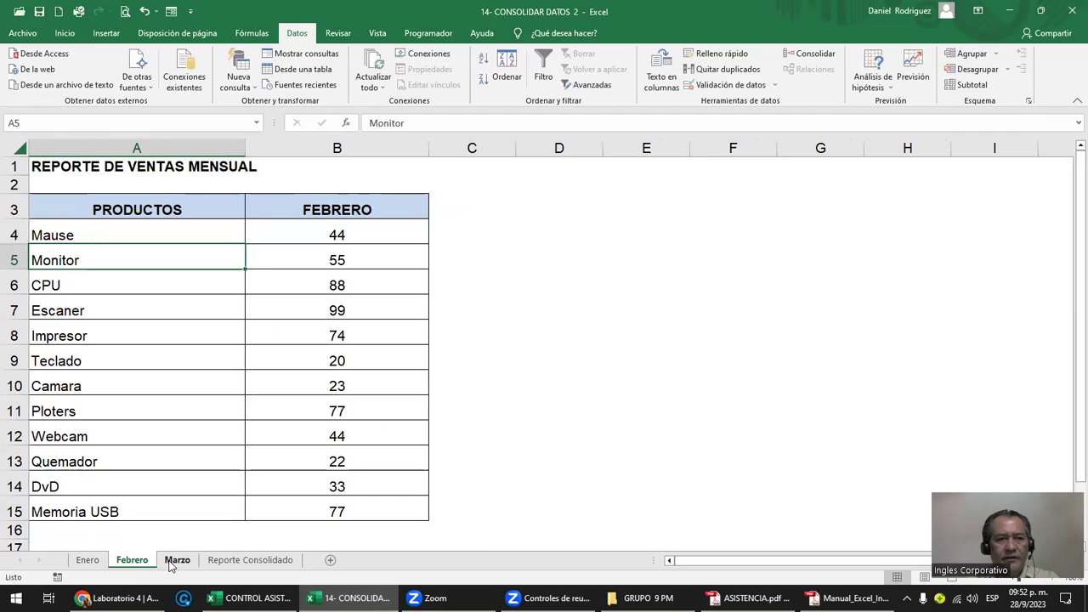
{"action": "left_click", "coordinate": [177, 560]}
{"action": "left_click", "coordinate": [243, 560]}
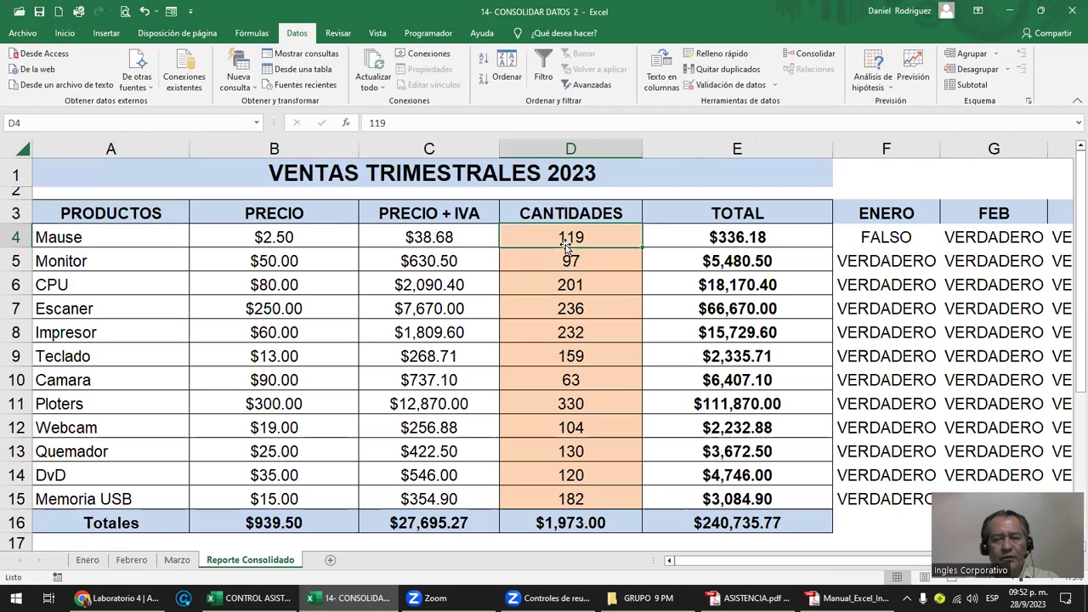
- Rerun the Suma consolidation into CANTIDADES (Mause 119, total $1,973.00) and select product names A4:A15
{"action": "left_click", "coordinate": [802, 56]}
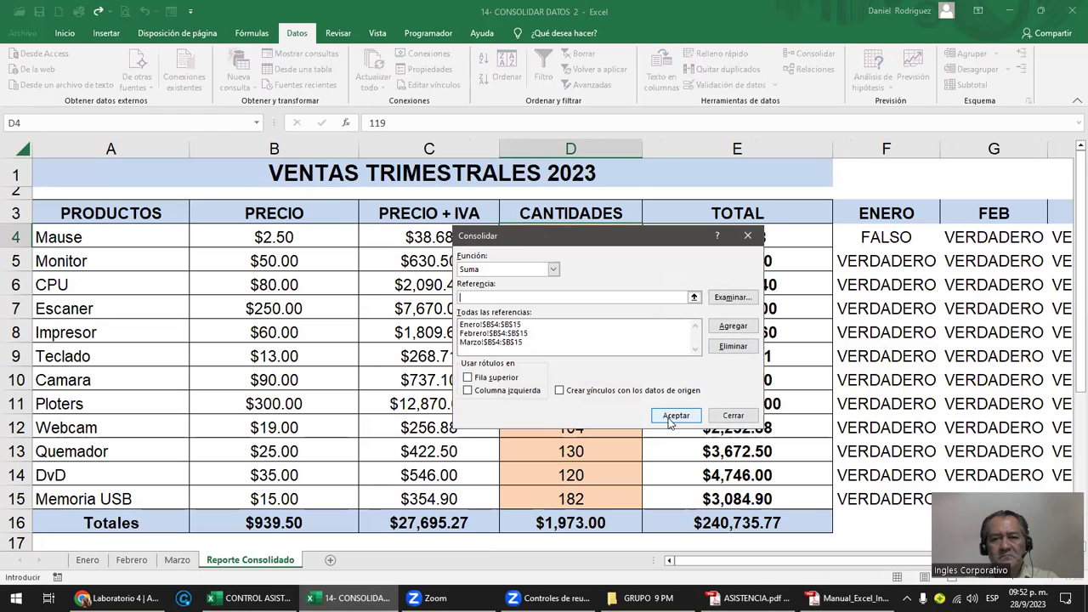
{"action": "left_click", "coordinate": [671, 418]}
{"action": "left_click_drag", "start_coordinate": [111, 234], "coordinate": [101, 491]}
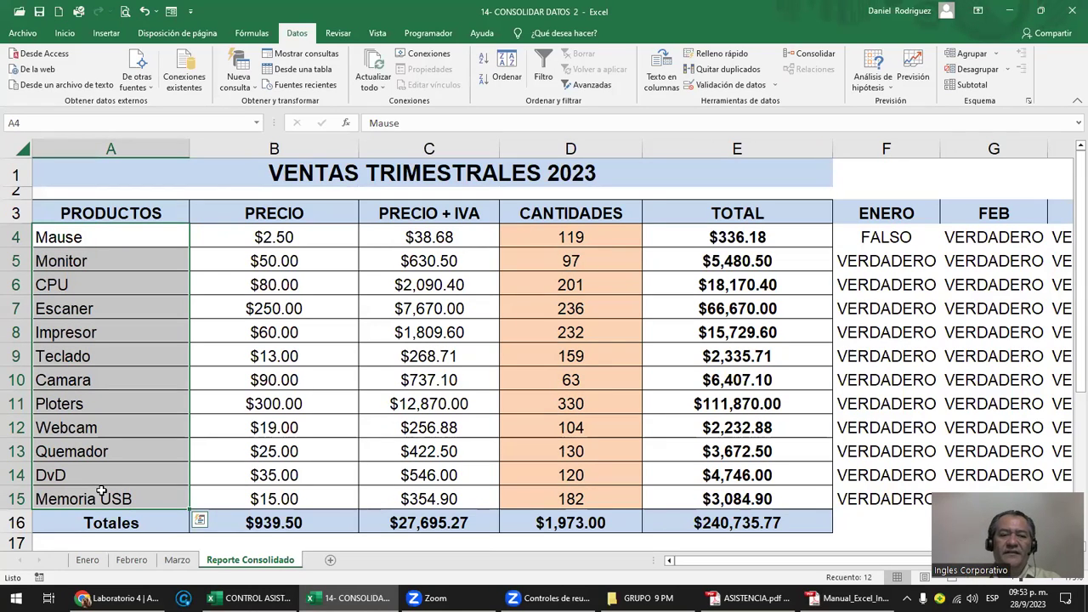
- Compare the A4 product cells across Enero, Febrero and Marzo, trying copies of A4
{"action": "left_click", "coordinate": [90, 561]}
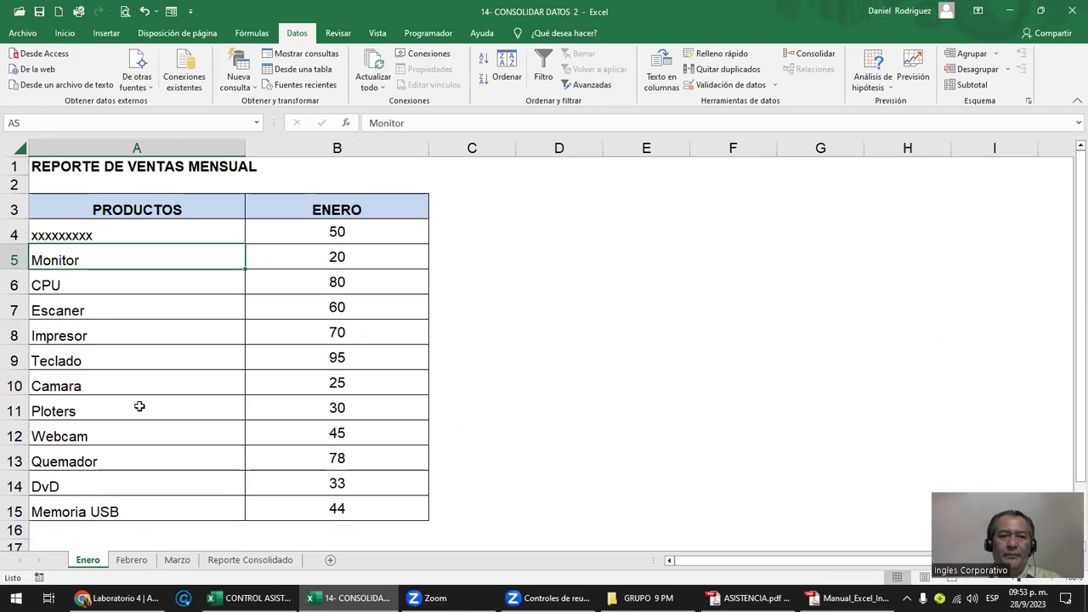
{"action": "left_click", "coordinate": [96, 237]}
{"action": "key", "text": "ctrl+c"}
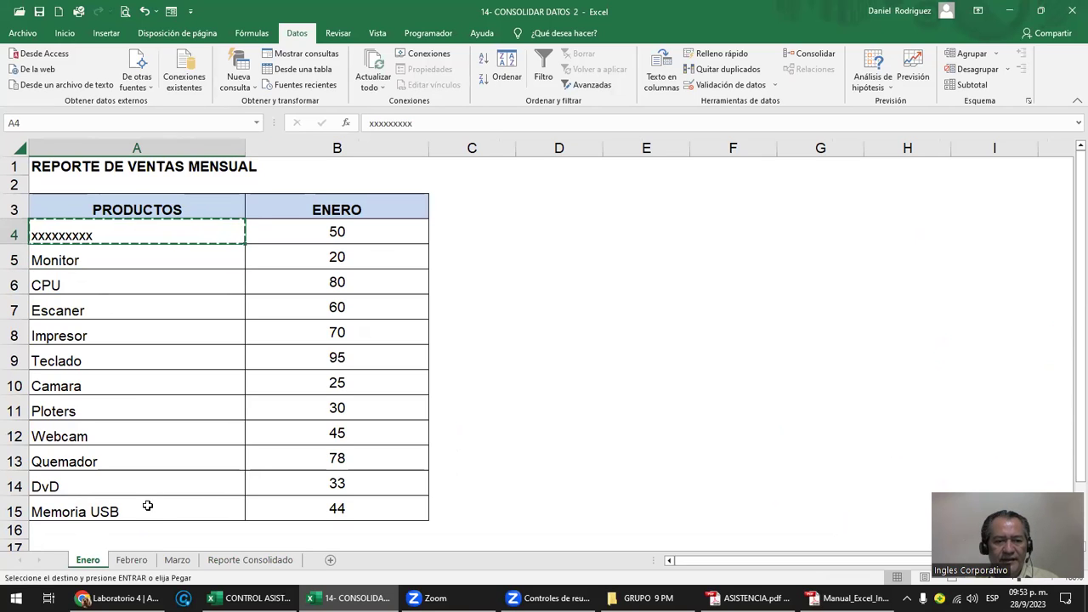
{"action": "left_click", "coordinate": [133, 561]}
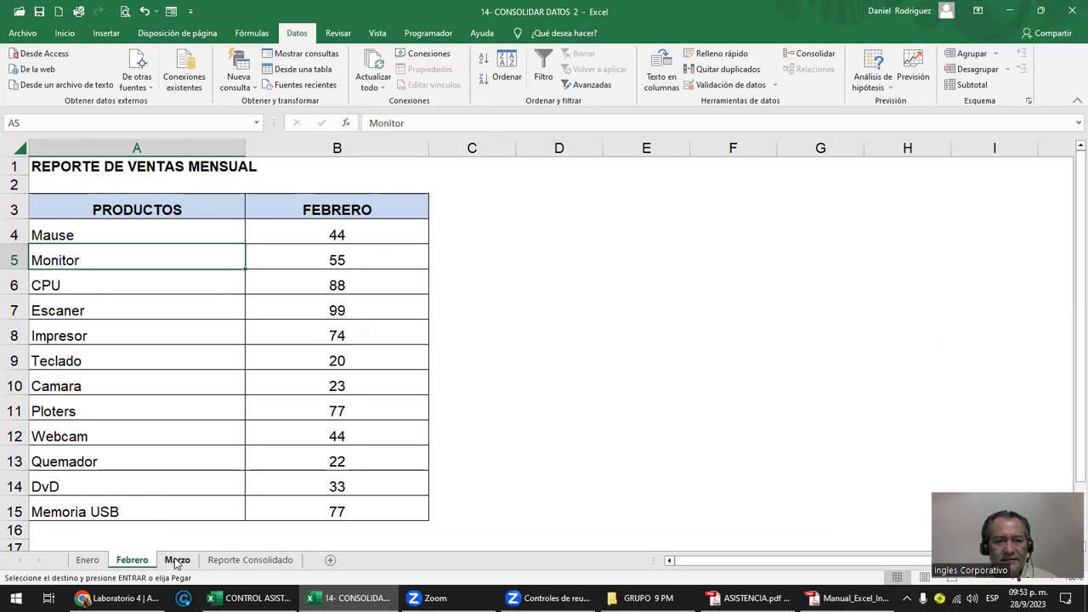
{"action": "left_click", "coordinate": [85, 238]}
{"action": "key", "text": "ctrl+c"}
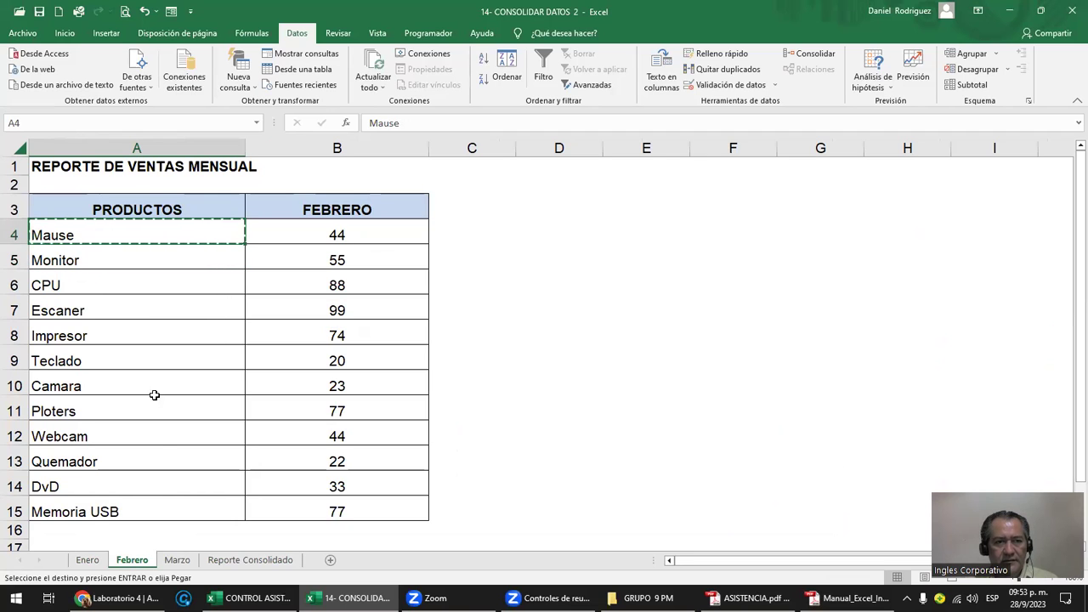
{"action": "key", "text": "Escape"}
{"action": "left_click", "coordinate": [88, 561]}
{"action": "left_click", "coordinate": [131, 561]}
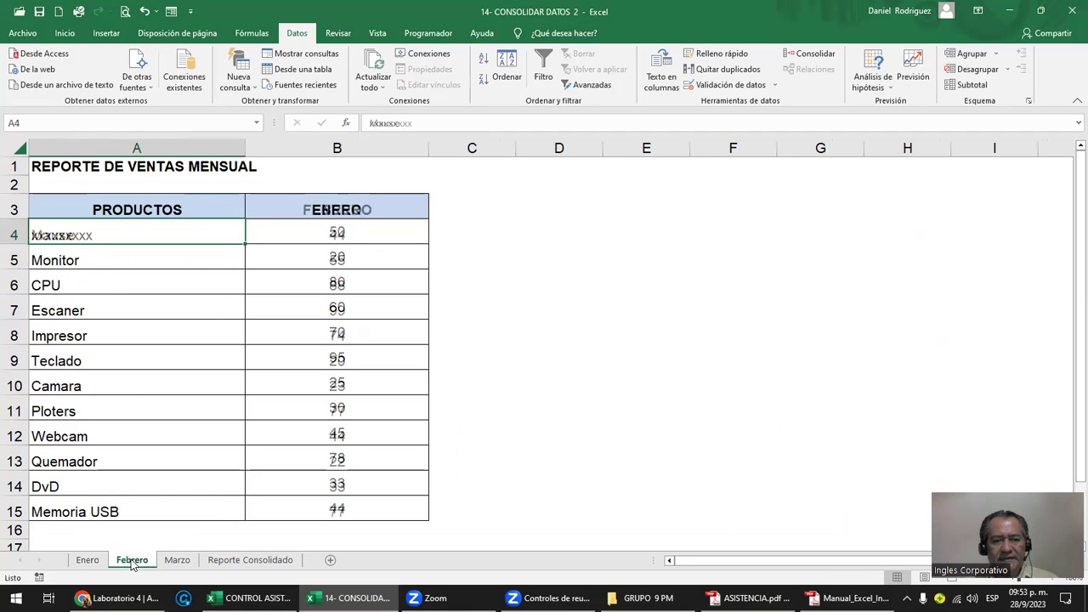
{"action": "left_click", "coordinate": [177, 561]}
{"action": "left_click", "coordinate": [132, 561]}
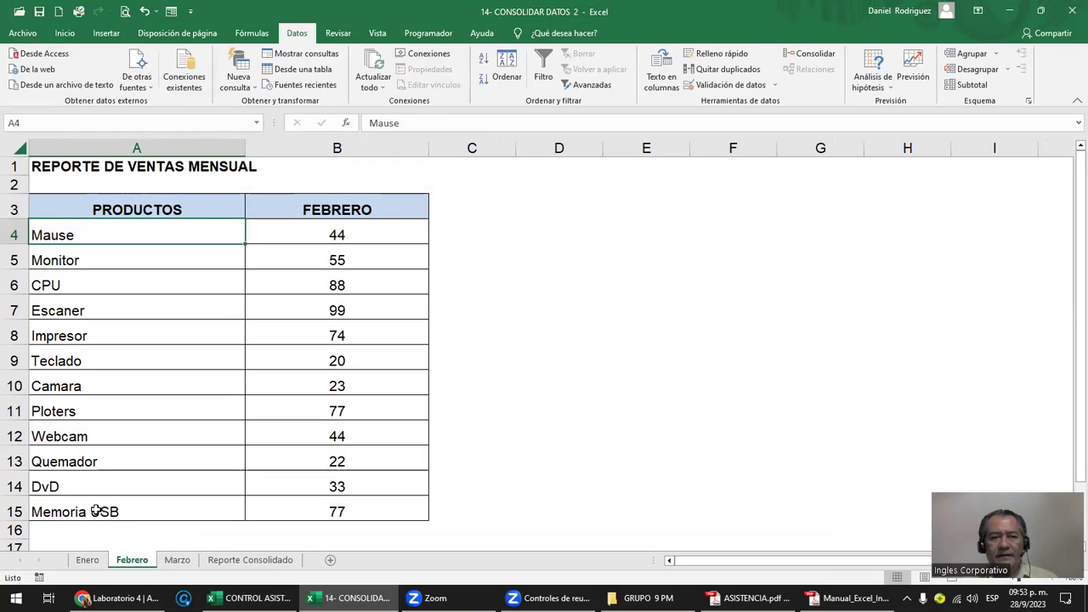
{"action": "left_click", "coordinate": [93, 561]}
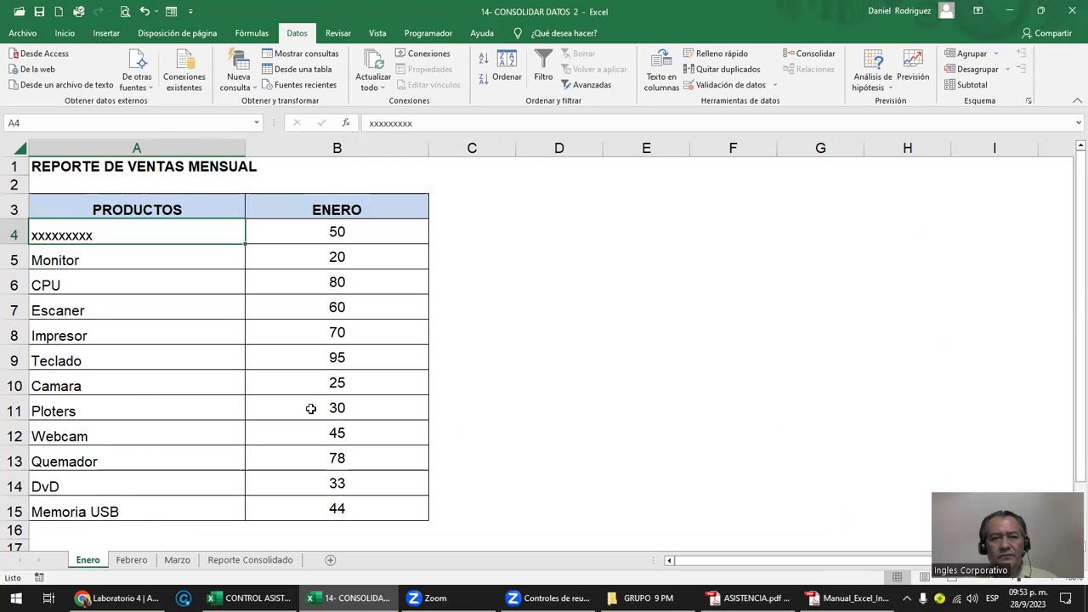
{"action": "left_click", "coordinate": [131, 561]}
- Copy Mause from Febrero's A4 into Enero's A4 and check the product names A4:A15
{"action": "left_click", "coordinate": [86, 254]}
{"action": "left_click", "coordinate": [86, 234]}
{"action": "key", "text": "ctrl+c"}
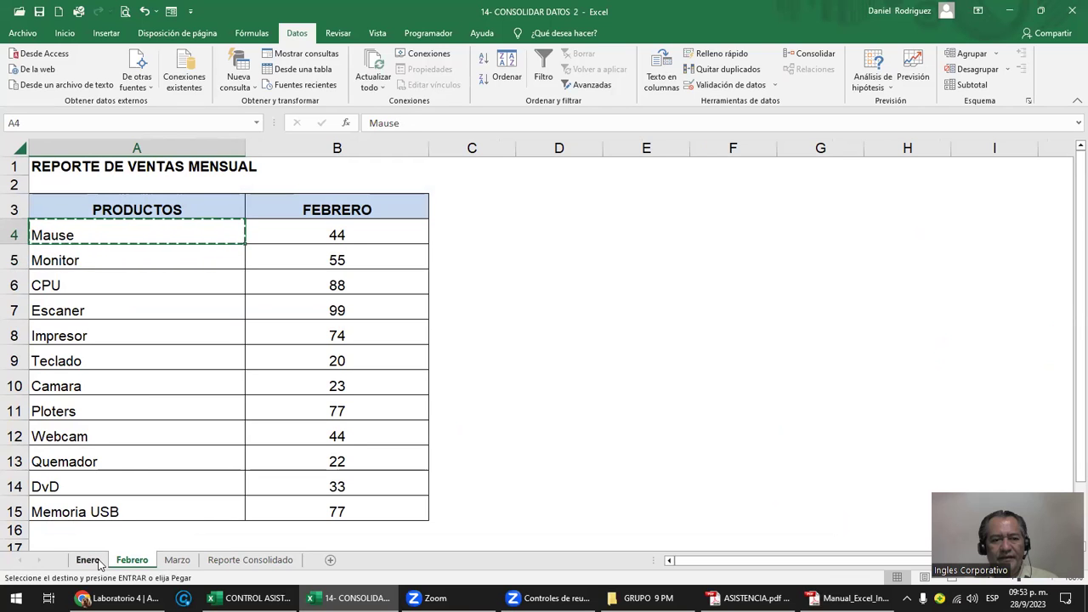
{"action": "left_click", "coordinate": [100, 557]}
{"action": "key", "text": "ctrl+v"}
{"action": "key", "text": "Escape"}
{"action": "left_click", "coordinate": [516, 278]}
{"action": "left_click", "coordinate": [139, 236]}
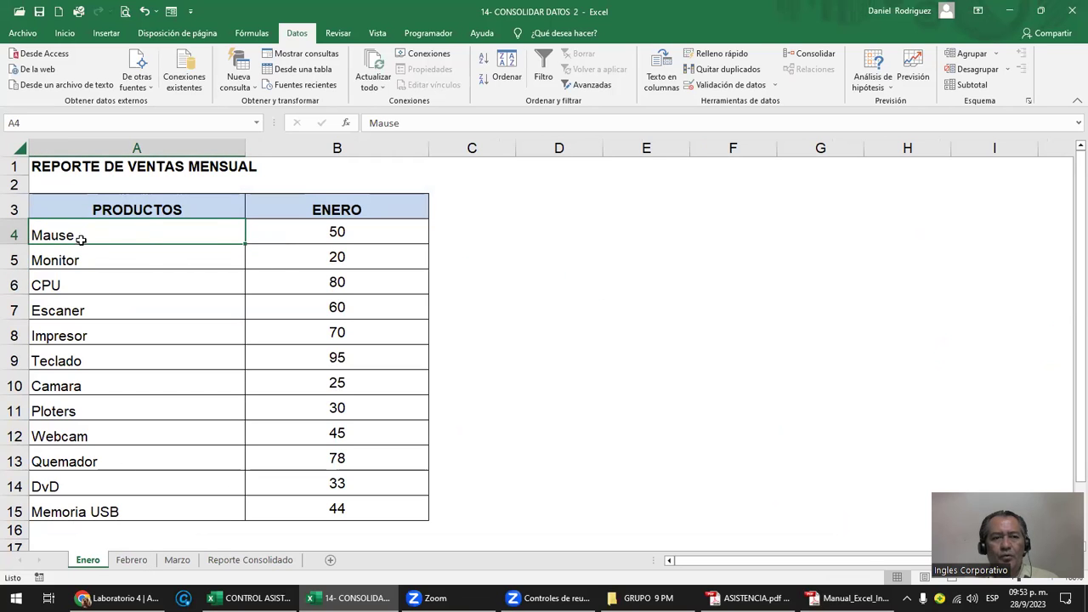
{"action": "left_click_drag", "start_coordinate": [76, 234], "coordinate": [90, 508]}
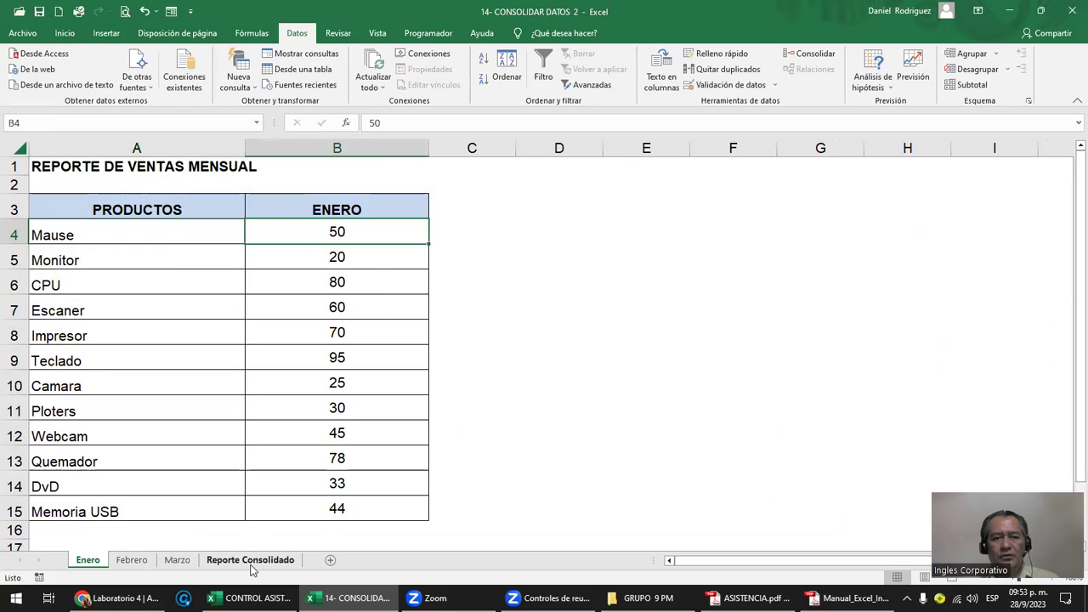
{"action": "left_click", "coordinate": [286, 560]}
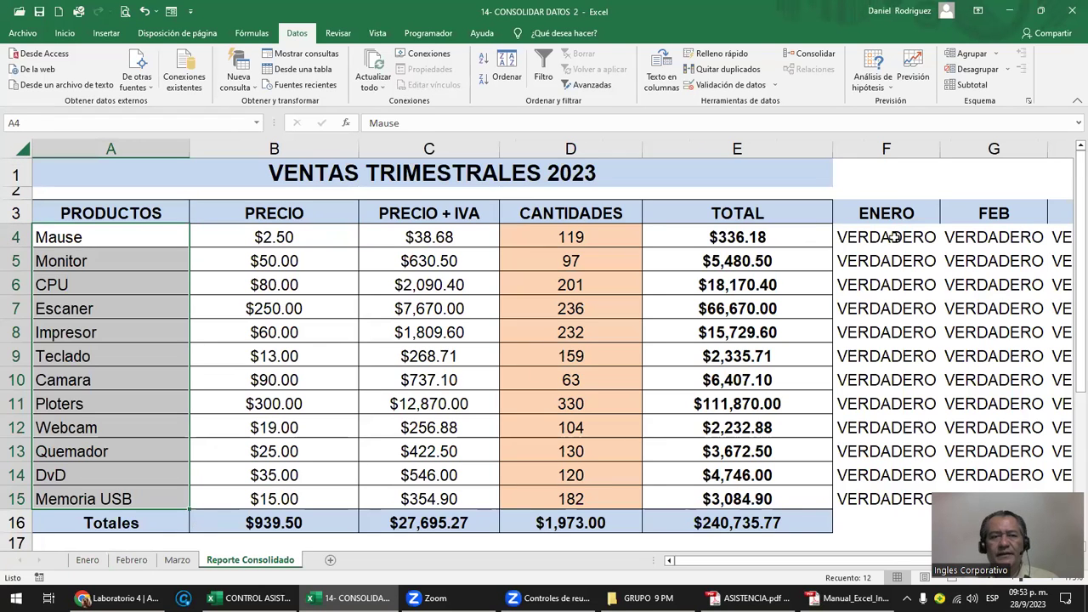
- After viewing the ENERO check =A4=Enero!A4, change Marzo's A4 product name to xxxx
{"action": "double_click", "coordinate": [894, 237]}
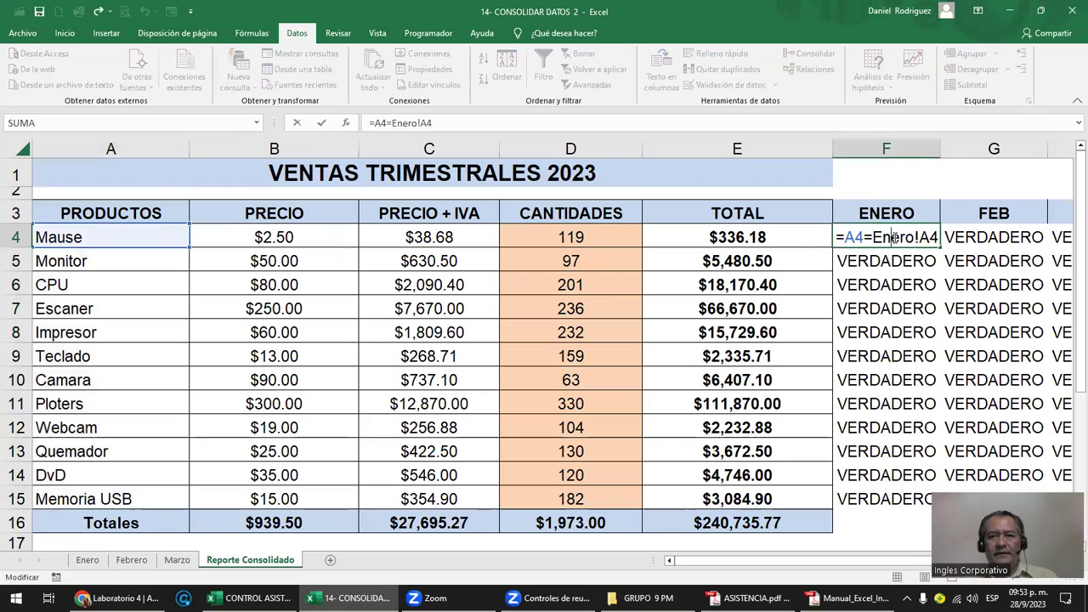
{"action": "key", "text": "Escape"}
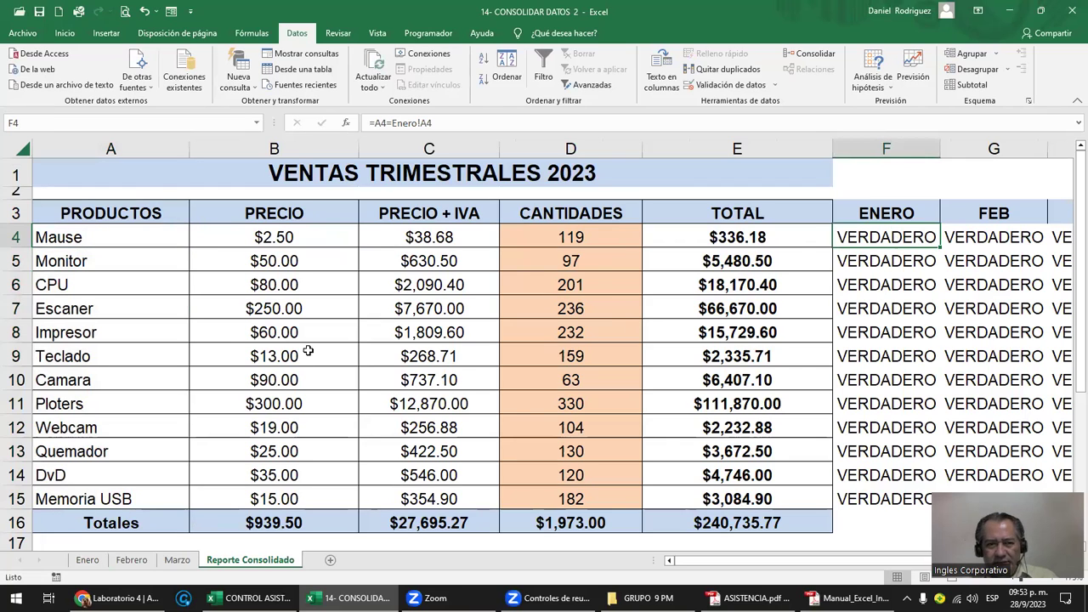
{"action": "left_click", "coordinate": [177, 560]}
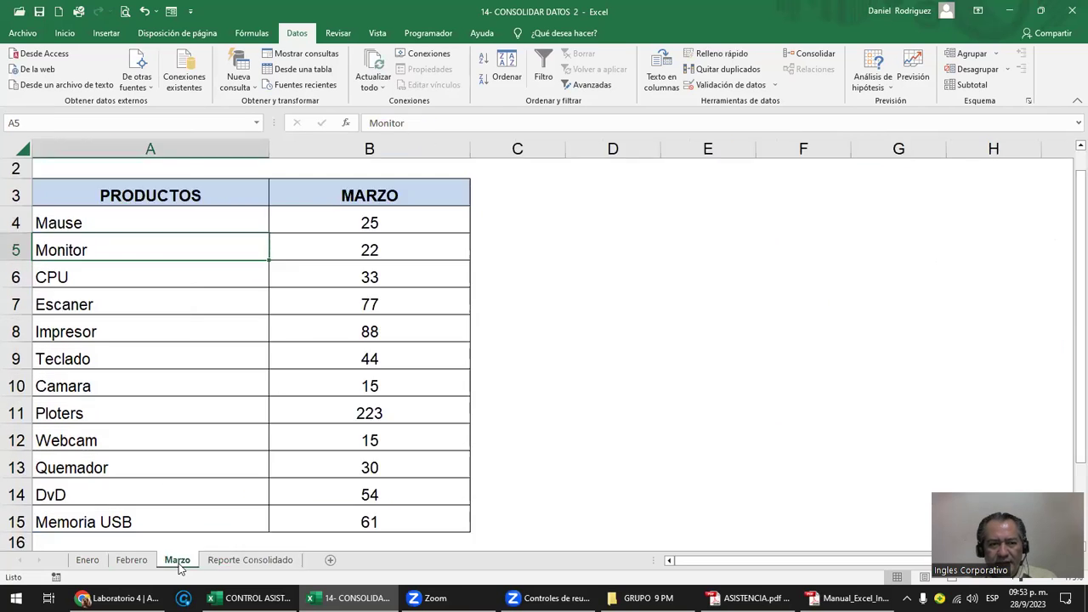
{"action": "left_click", "coordinate": [88, 224]}
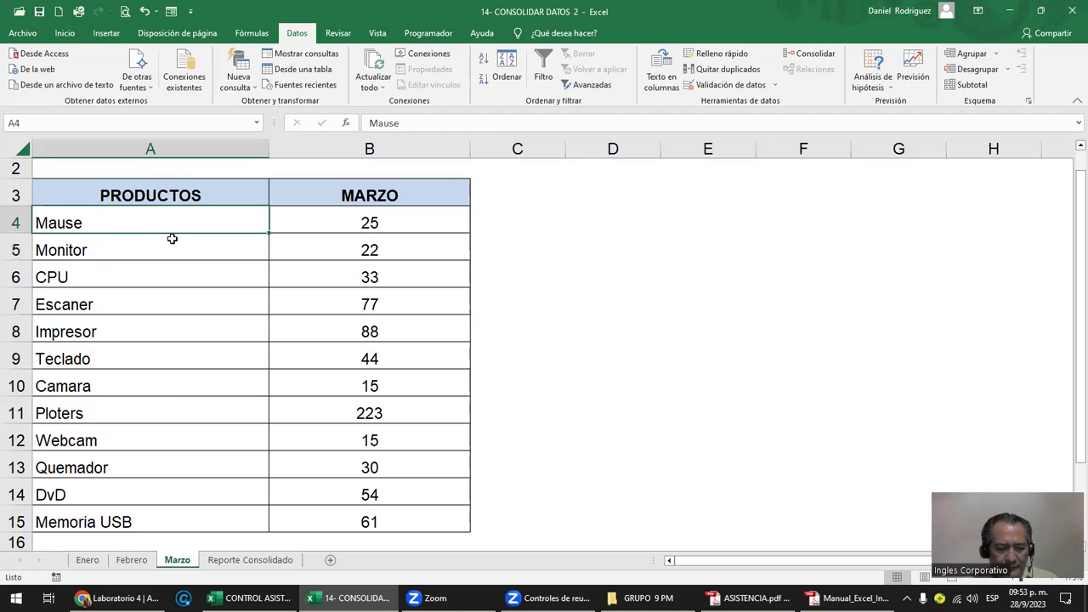
{"action": "type", "text": "xxxx"}
{"action": "key", "text": "Return"}
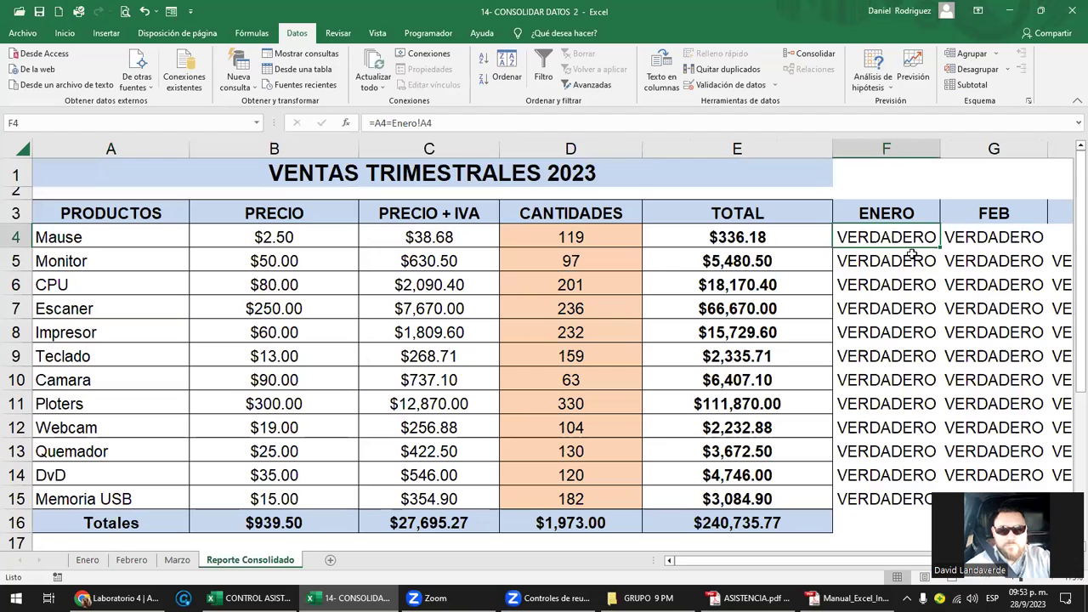
- On Reporte Consolidado, view the FEB check in G4 and select product names A4:A15
{"action": "left_click", "coordinate": [255, 561]}
{"action": "left_click", "coordinate": [977, 238]}
{"action": "scroll", "coordinate": [983, 240], "scroll_direction": "down", "scroll_amount": 1, "text": "ctrl"}
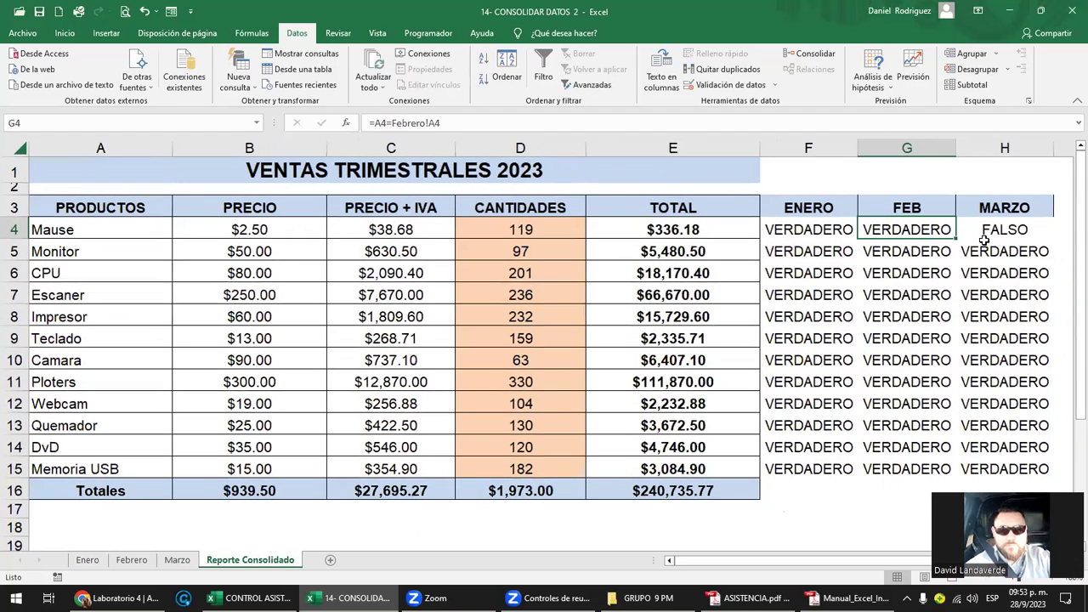
{"action": "left_click_drag", "start_coordinate": [84, 225], "coordinate": [83, 459]}
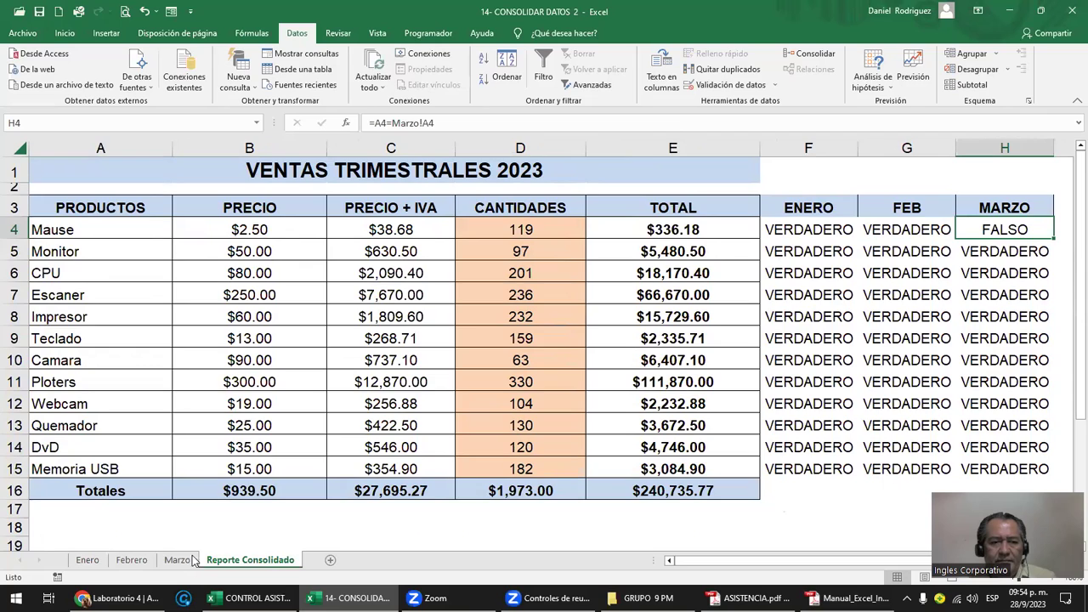
- Copy Mause from Febrero's A4 and paste it into Marzo's A4
{"action": "left_click", "coordinate": [178, 560]}
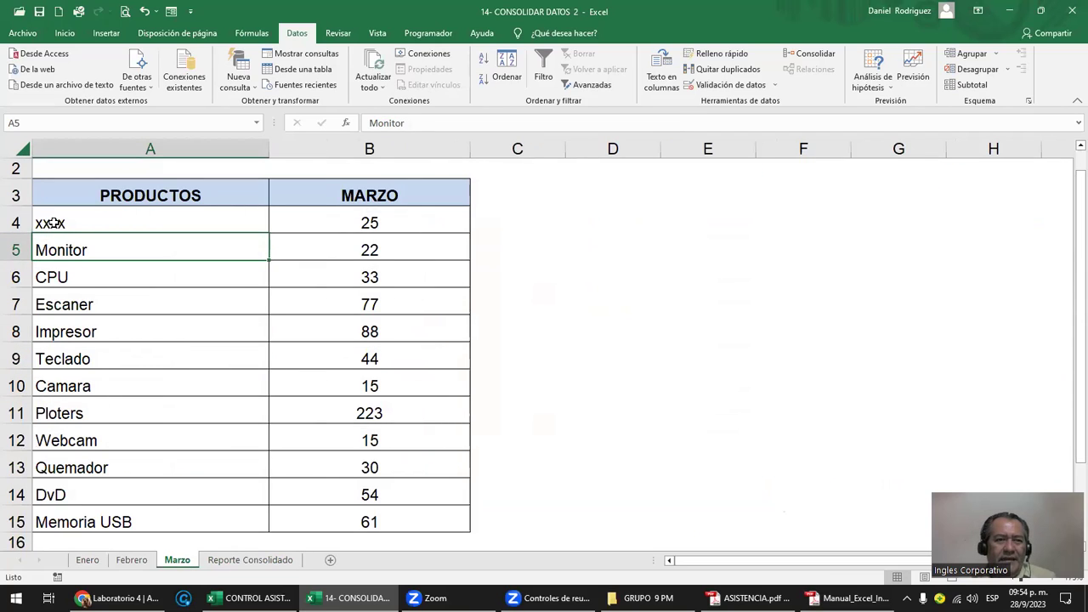
{"action": "left_click", "coordinate": [54, 223]}
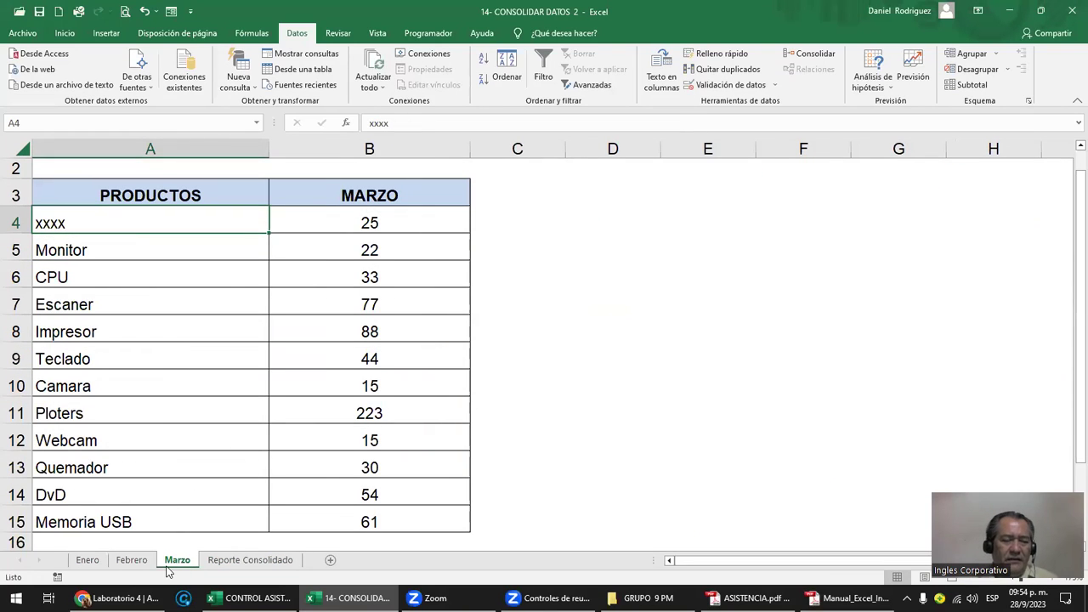
{"action": "left_click", "coordinate": [132, 561]}
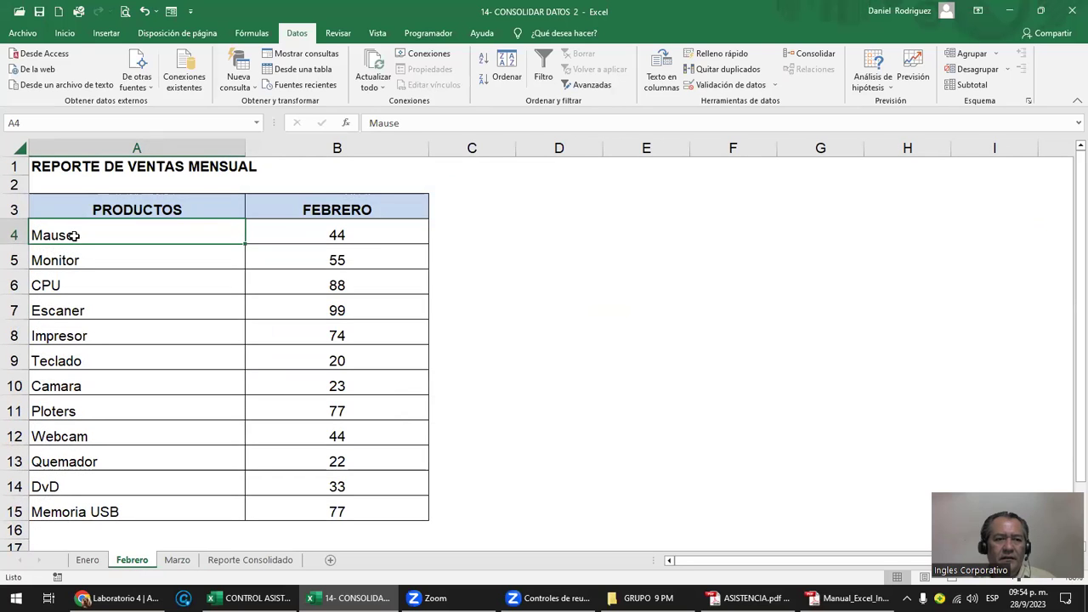
{"action": "key", "text": "ctrl+c"}
{"action": "left_click", "coordinate": [176, 560]}
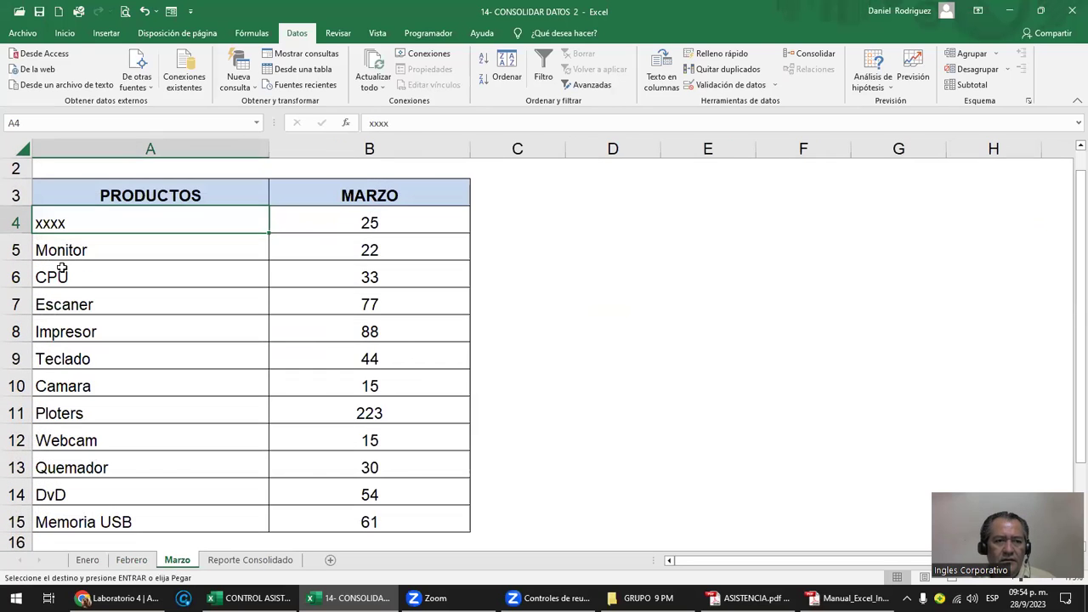
{"action": "right_click", "coordinate": [59, 223]}
{"action": "left_click", "coordinate": [107, 306]}
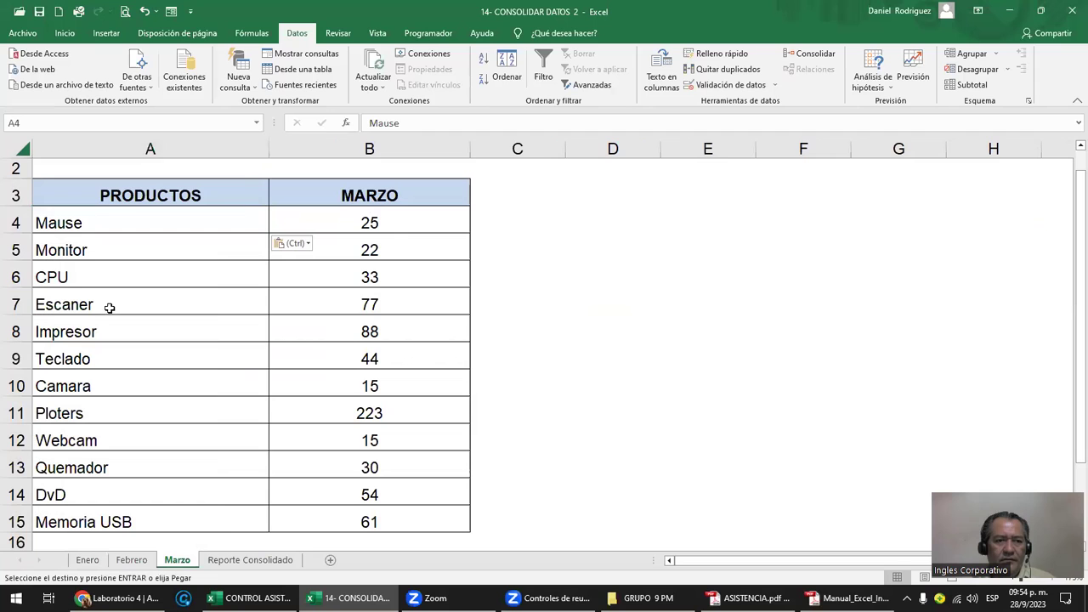
- On Reporte Consolidado, select the ENERO–MARZO check results and whole columns F through H
{"action": "left_click", "coordinate": [248, 559]}
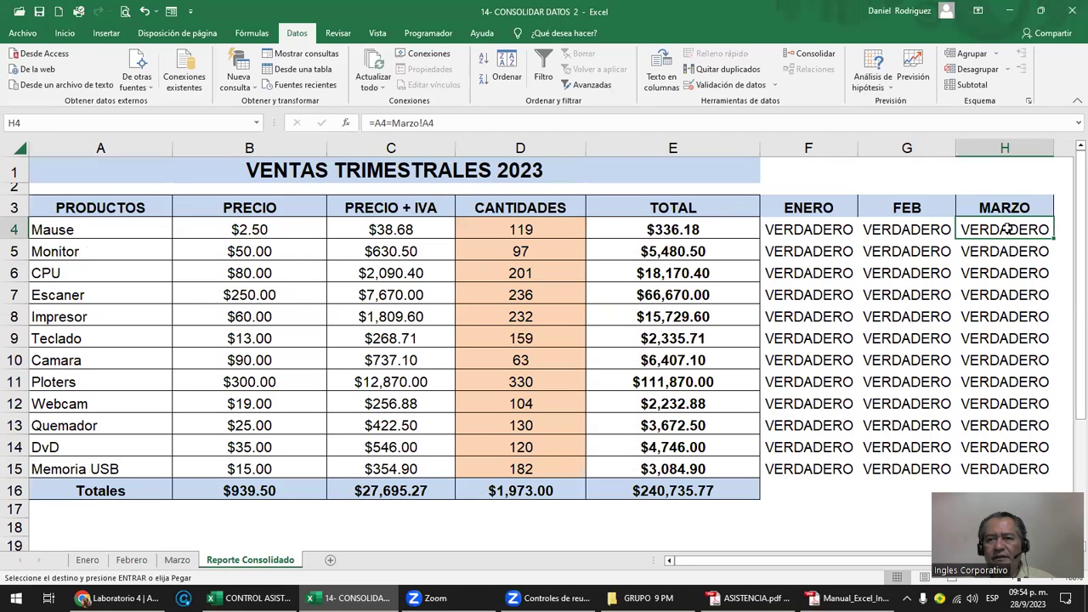
{"action": "left_click_drag", "start_coordinate": [1006, 230], "coordinate": [847, 382]}
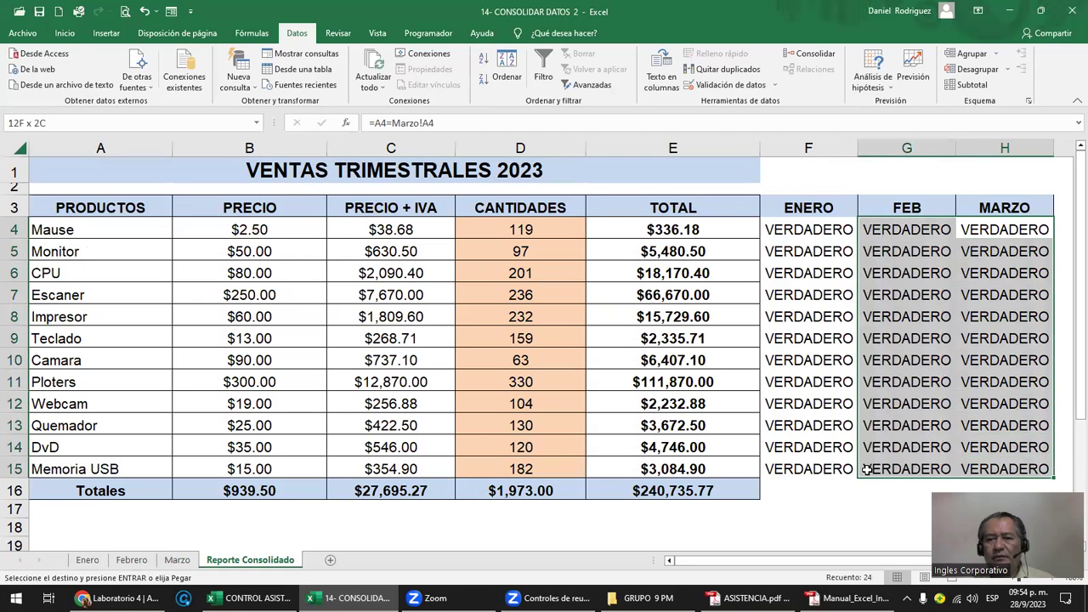
{"action": "left_click_drag", "start_coordinate": [801, 146], "coordinate": [980, 144]}
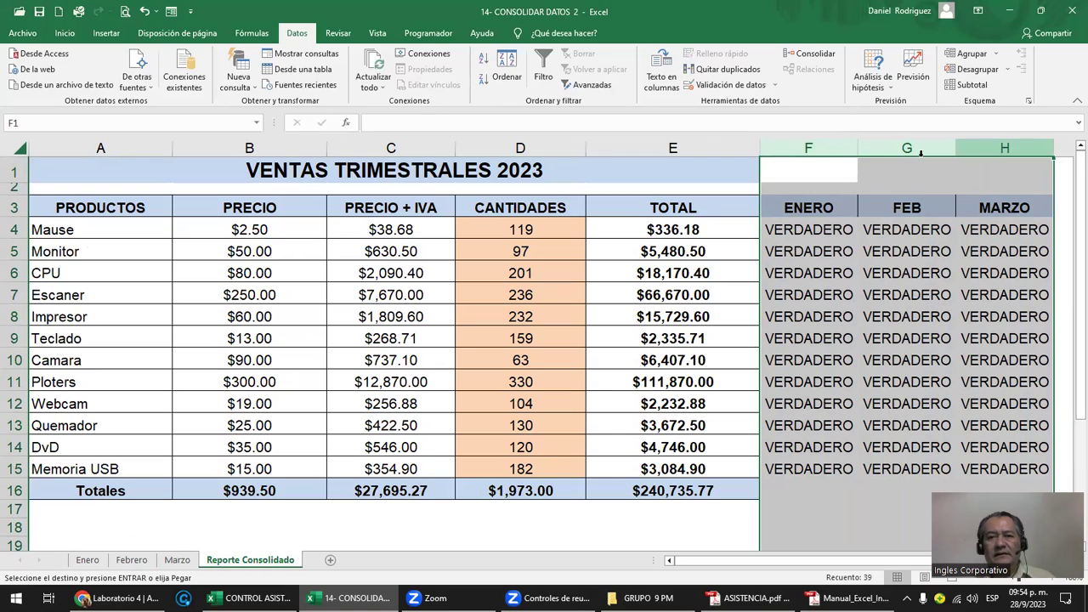
- Hide then unhide check columns F–H and inspect the comparison formula in F4
{"action": "right_click", "coordinate": [798, 148]}
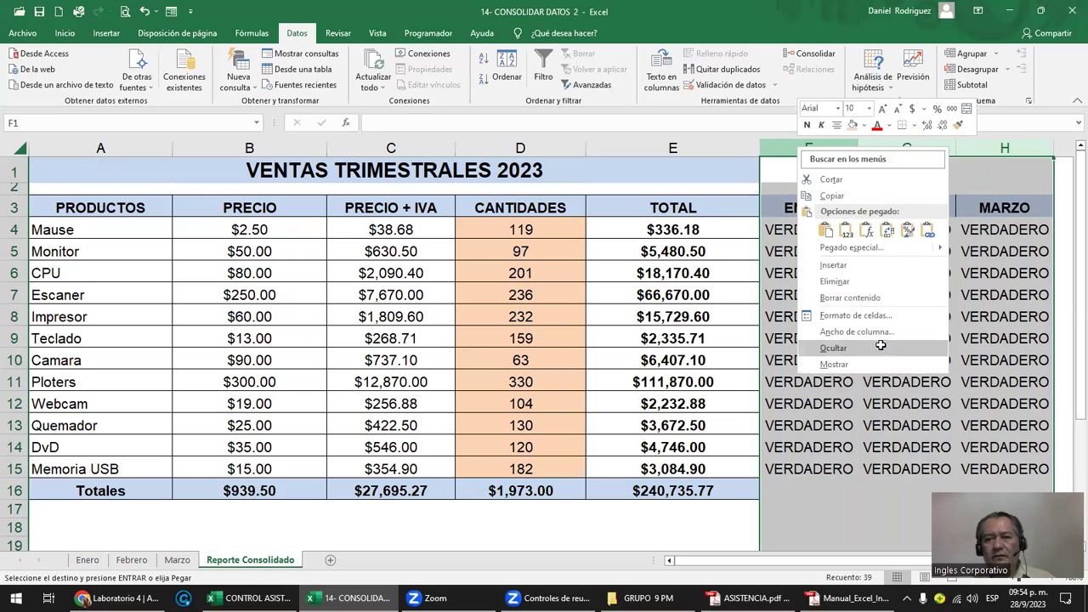
{"action": "left_click", "coordinate": [881, 348]}
{"action": "left_click", "coordinate": [855, 265]}
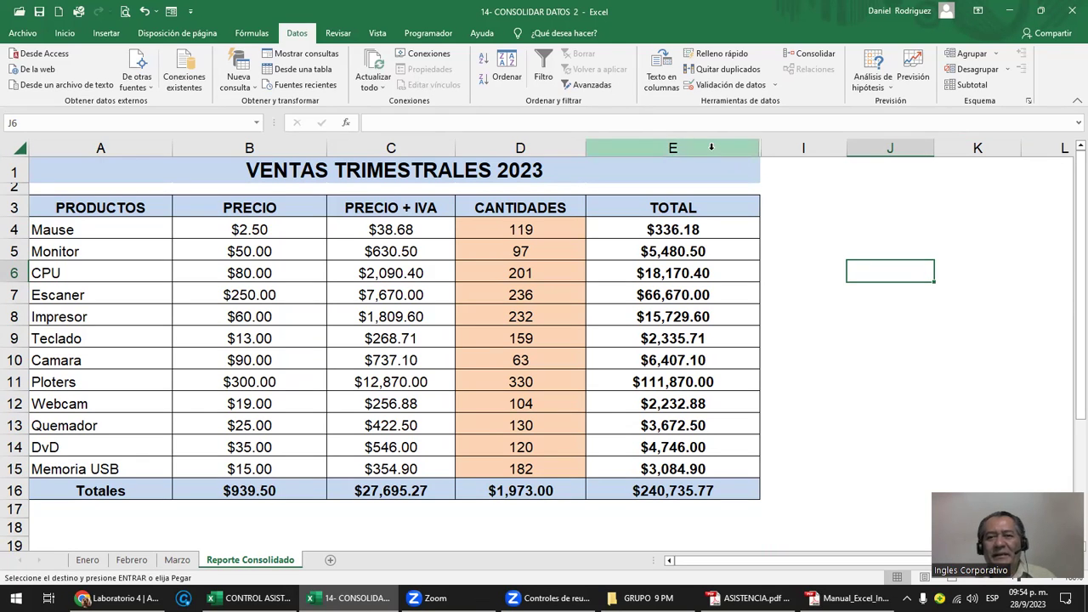
{"action": "left_click_drag", "start_coordinate": [711, 148], "coordinate": [788, 149]}
{"action": "right_click", "coordinate": [790, 148]}
{"action": "left_click", "coordinate": [828, 367]}
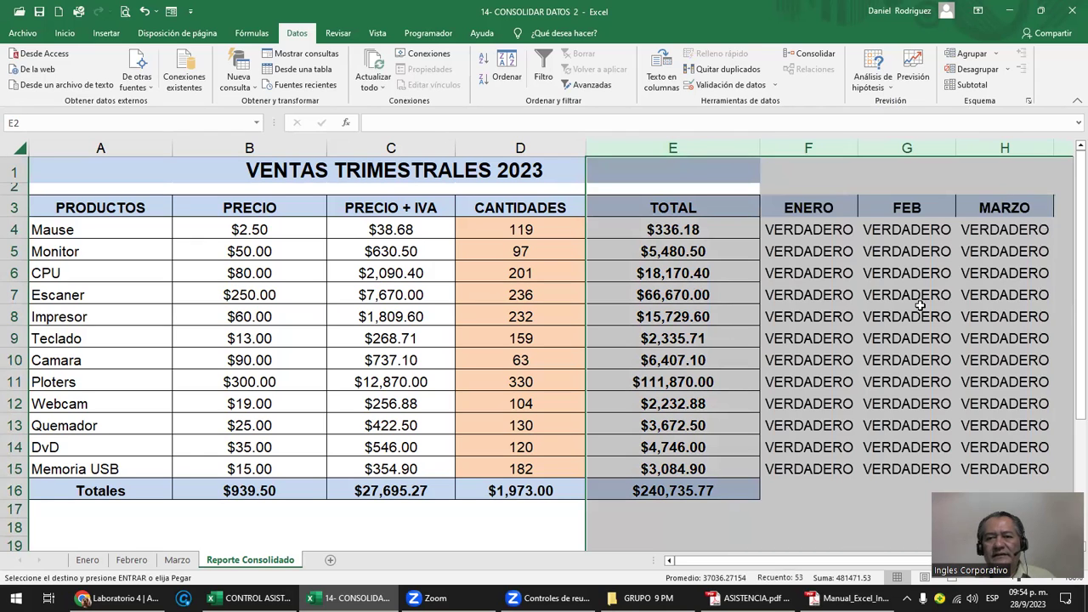
{"action": "left_click", "coordinate": [908, 294]}
{"action": "left_click", "coordinate": [816, 229]}
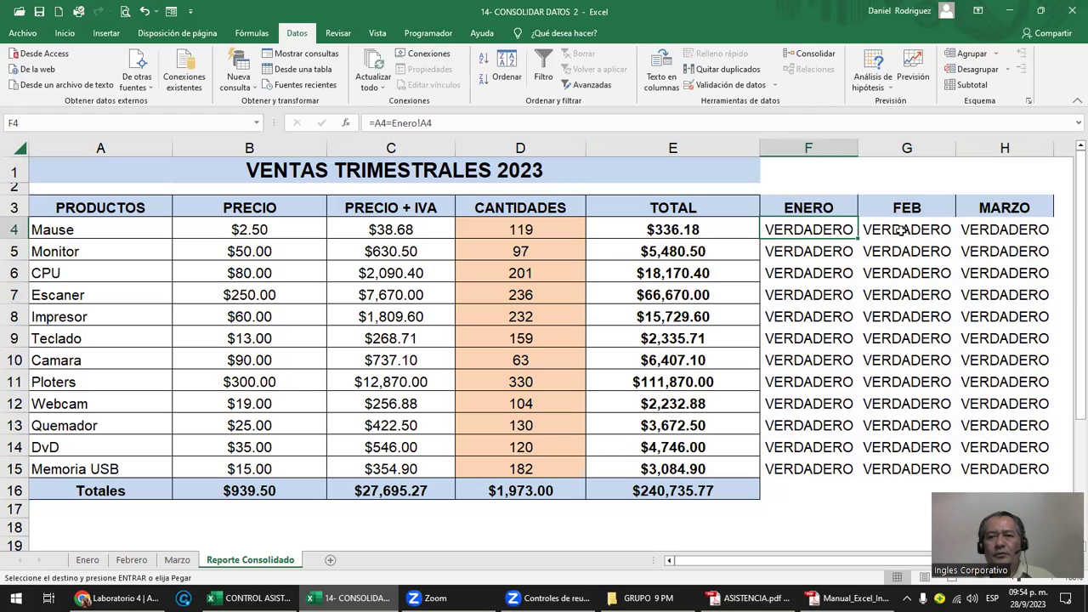
{"action": "scroll", "coordinate": [901, 230], "scroll_direction": "down", "scroll_amount": 2}
{"action": "scroll", "coordinate": [901, 229], "scroll_direction": "up", "scroll_amount": 1}
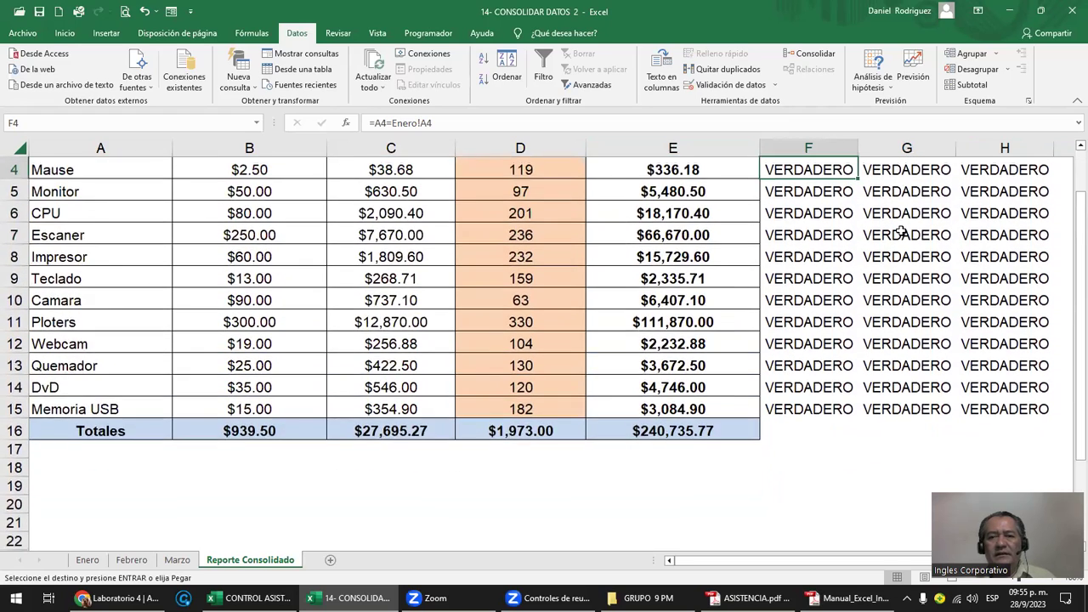
{"action": "scroll", "coordinate": [901, 230], "scroll_direction": "up", "scroll_amount": 1}
- Review the CANTIDADES range D4:D15 against the January quantities B4:B15
{"action": "left_click_drag", "start_coordinate": [539, 227], "coordinate": [552, 469]}
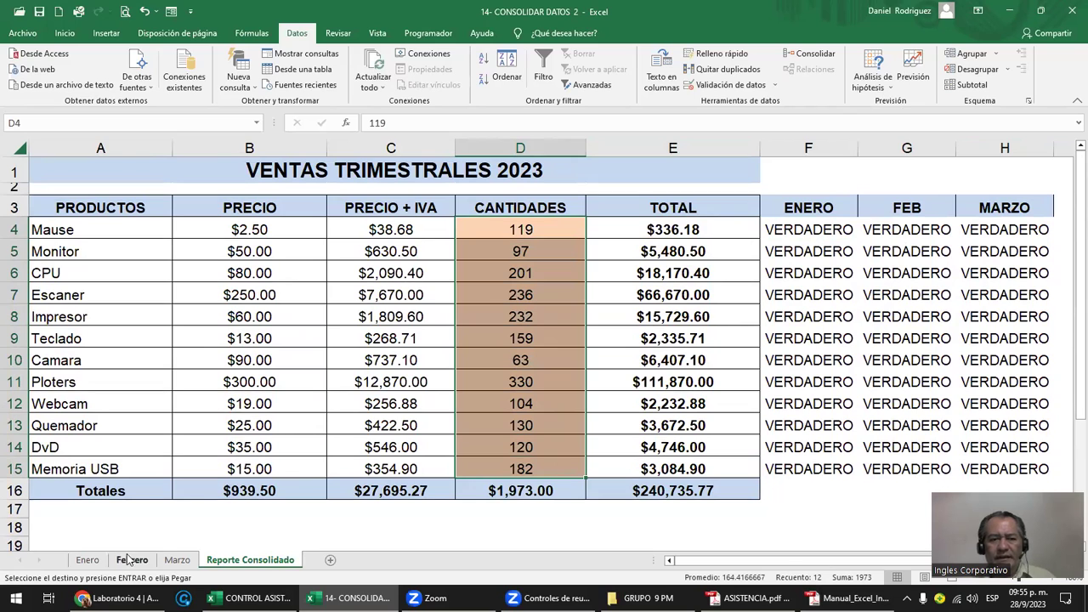
{"action": "left_click", "coordinate": [87, 559]}
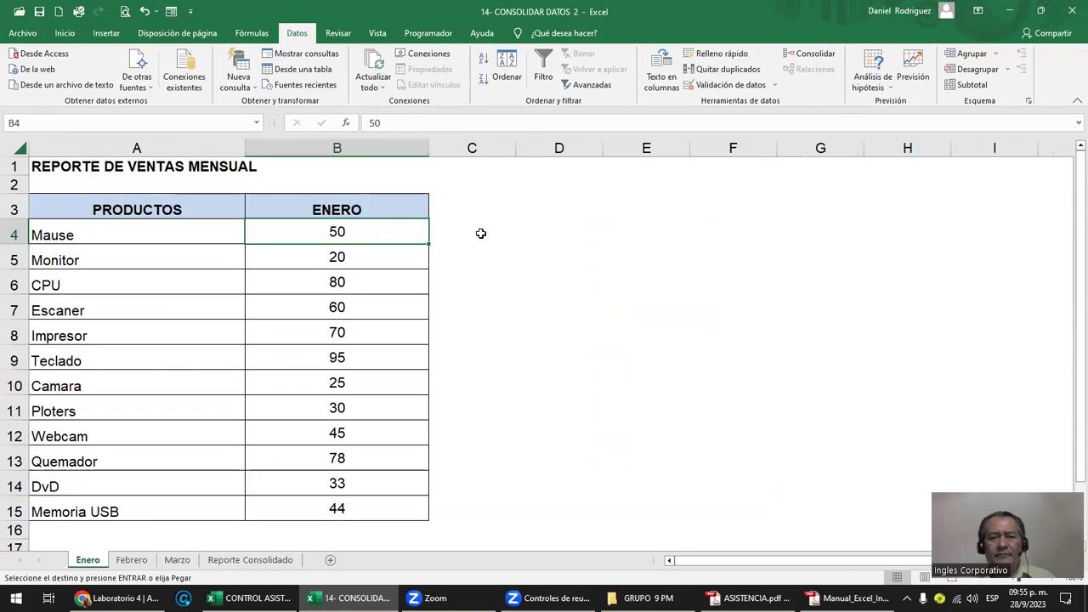
{"action": "mouse_move", "coordinate": [355, 230]}
{"action": "left_mouse_down"}
{"action": "mouse_move", "coordinate": [357, 482]}
{"action": "mouse_move", "coordinate": [347, 503]}
{"action": "left_mouse_up"}
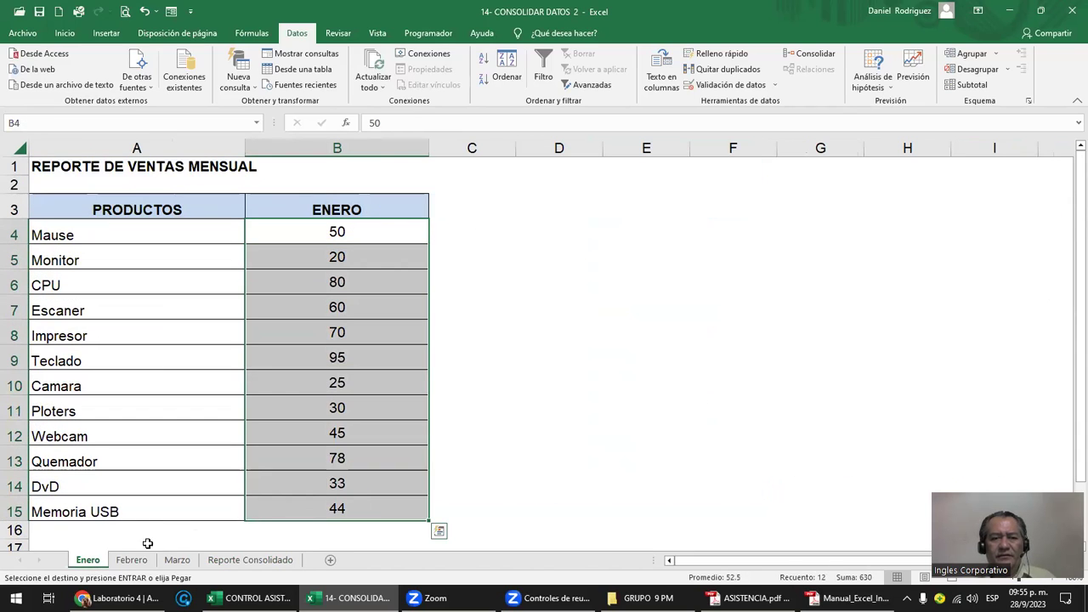
{"action": "left_click", "coordinate": [147, 559]}
{"action": "left_click", "coordinate": [247, 559]}
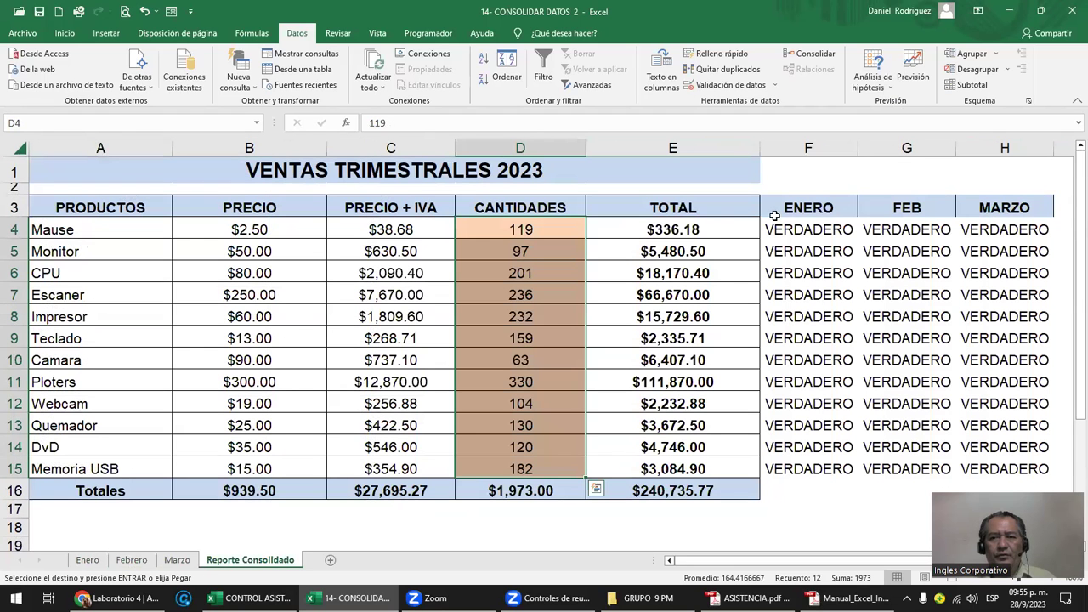
- Hide the ENERO–MARZO check columns F–H and run the Suma consolidation into D4
{"action": "left_click_drag", "start_coordinate": [807, 149], "coordinate": [982, 154]}
{"action": "right_click", "coordinate": [981, 154]}
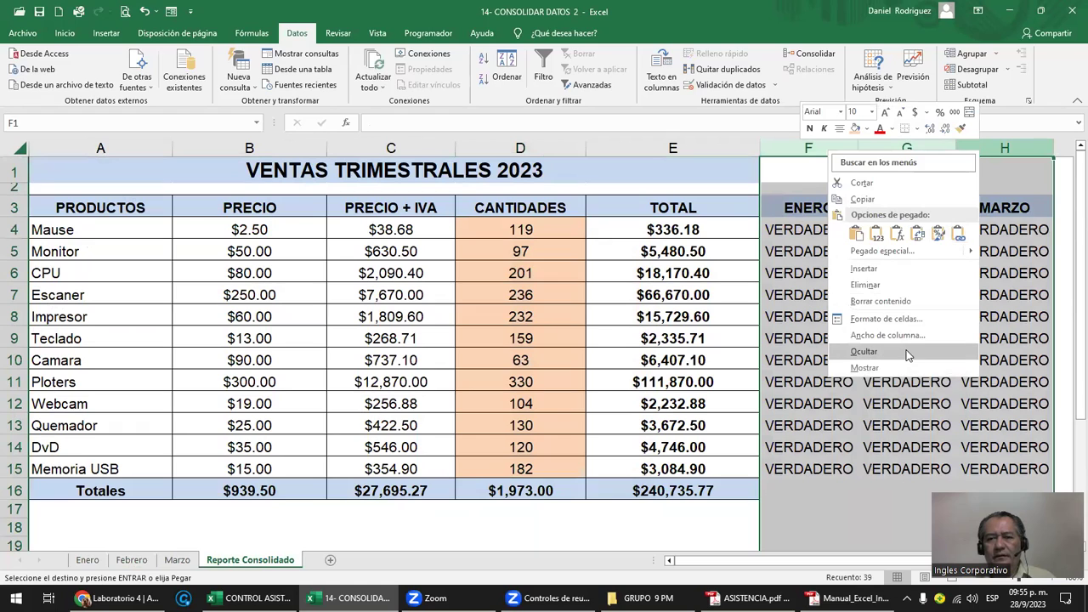
{"action": "left_click", "coordinate": [863, 351]}
{"action": "left_click", "coordinate": [799, 294]}
{"action": "left_click", "coordinate": [511, 234]}
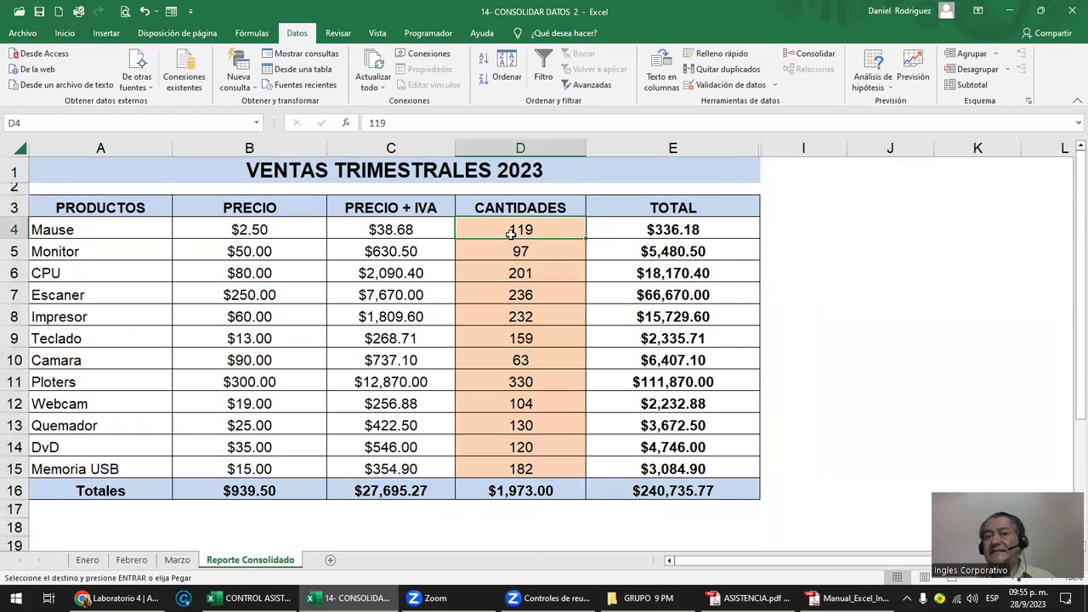
{"action": "left_click", "coordinate": [816, 52]}
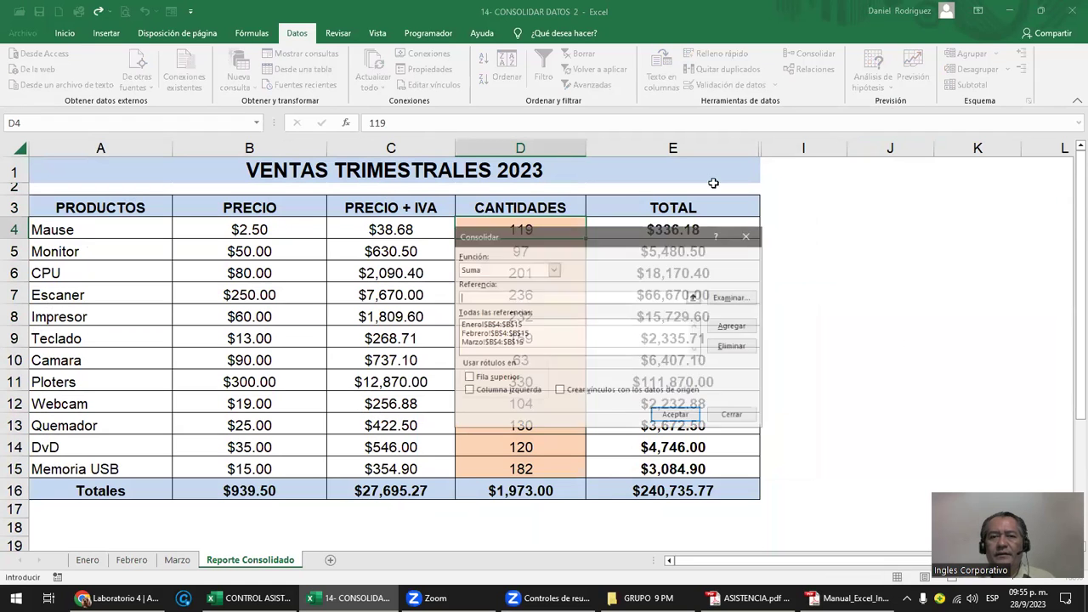
{"action": "left_click", "coordinate": [675, 415]}
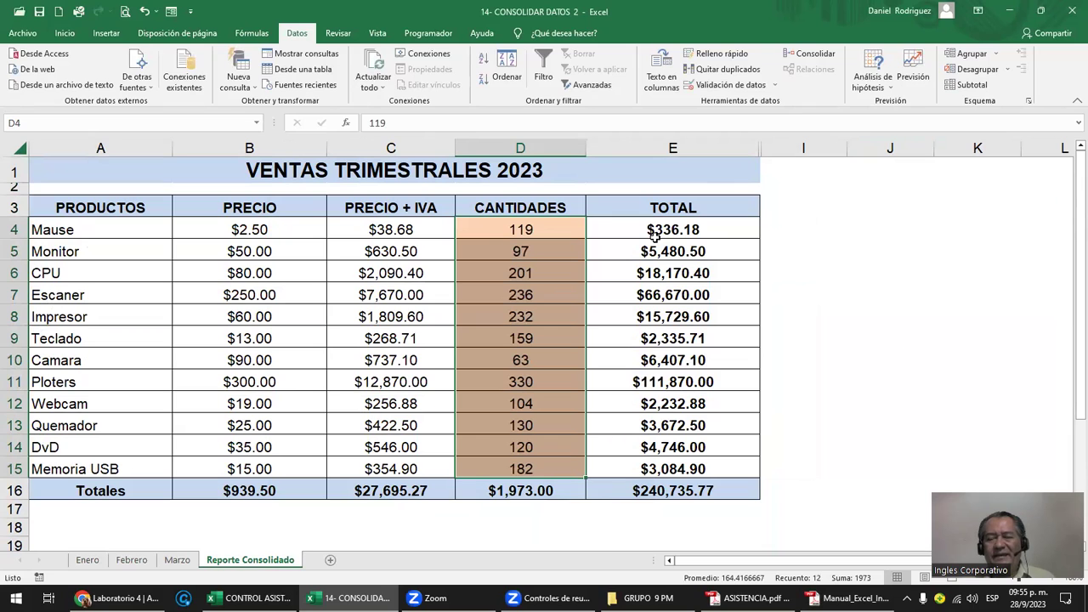
- Unhide the ENERO, FEB and MARZO check columns and review their VERDADERO results
{"action": "left_click_drag", "start_coordinate": [741, 150], "coordinate": [771, 147]}
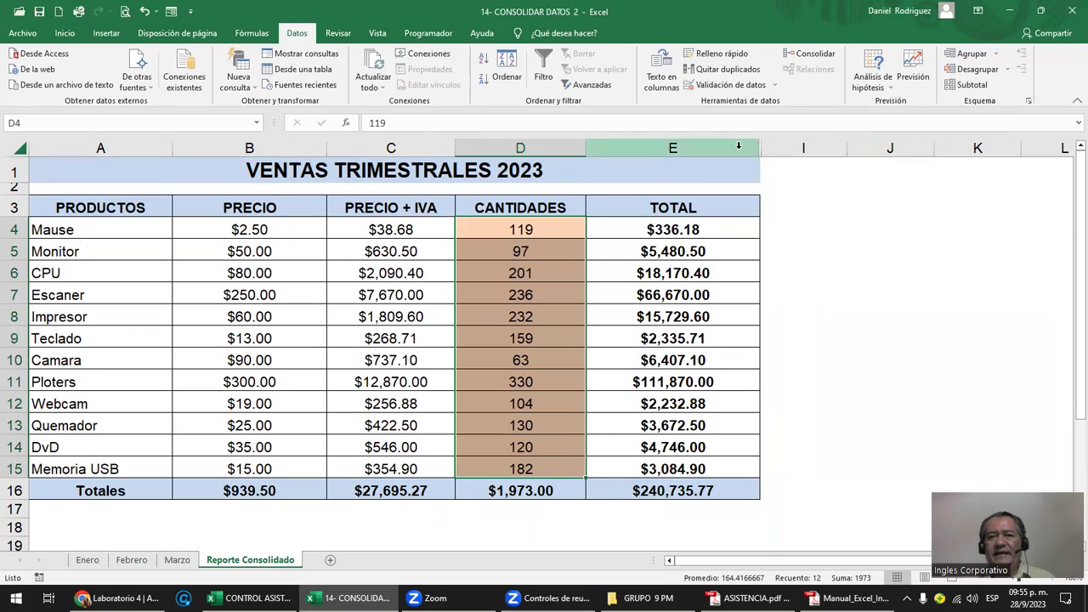
{"action": "right_click", "coordinate": [771, 147]}
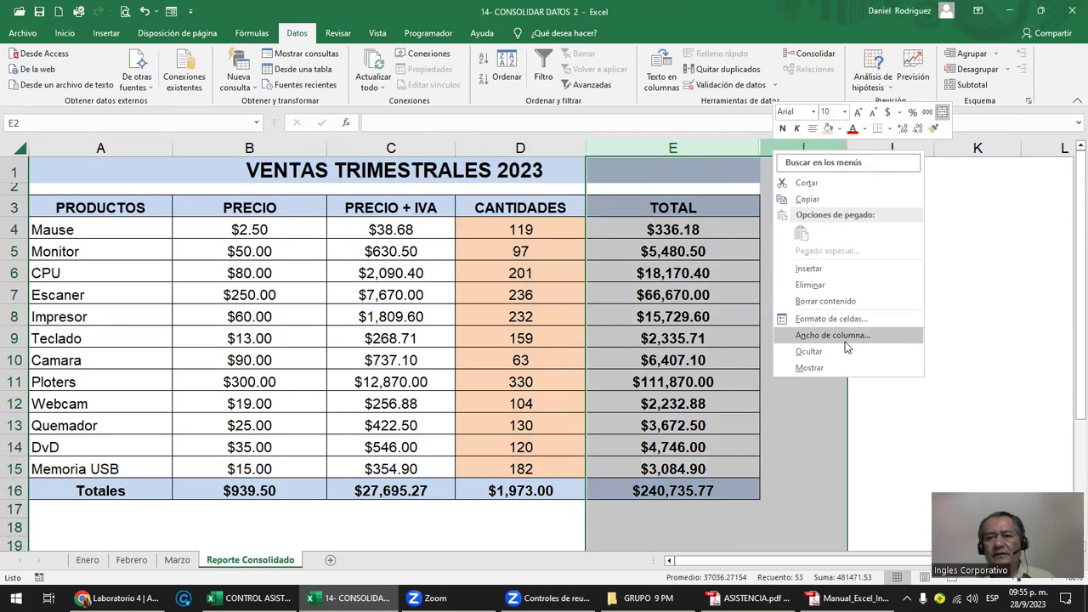
{"action": "left_click", "coordinate": [810, 367]}
{"action": "mouse_move", "coordinate": [808, 230]}
{"action": "left_mouse_down"}
{"action": "mouse_move", "coordinate": [986, 437]}
{"action": "mouse_move", "coordinate": [993, 462]}
{"action": "left_mouse_up"}
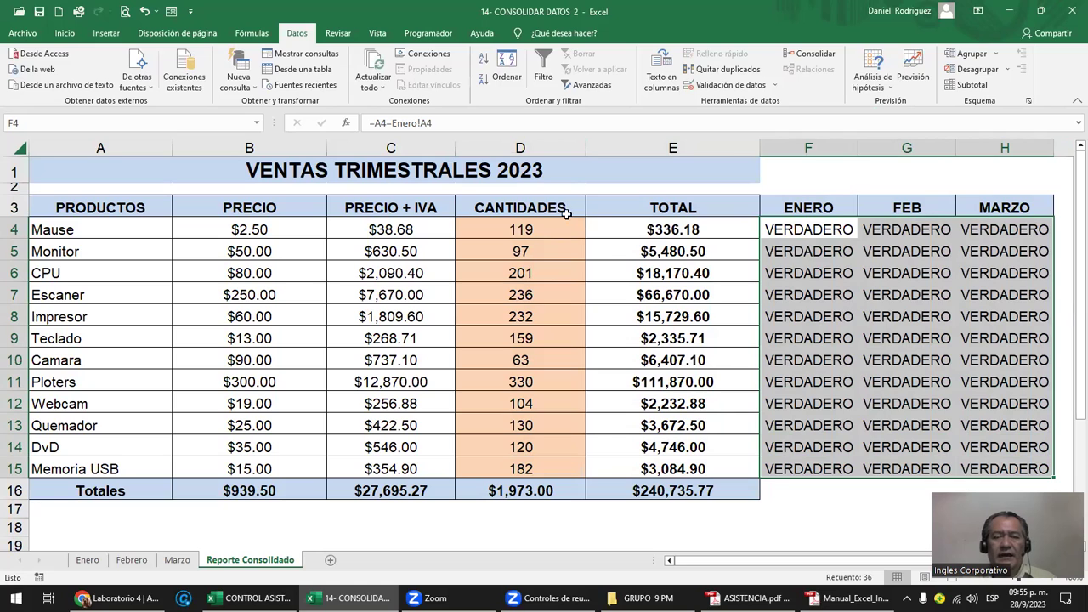
{"action": "left_click", "coordinate": [536, 230]}
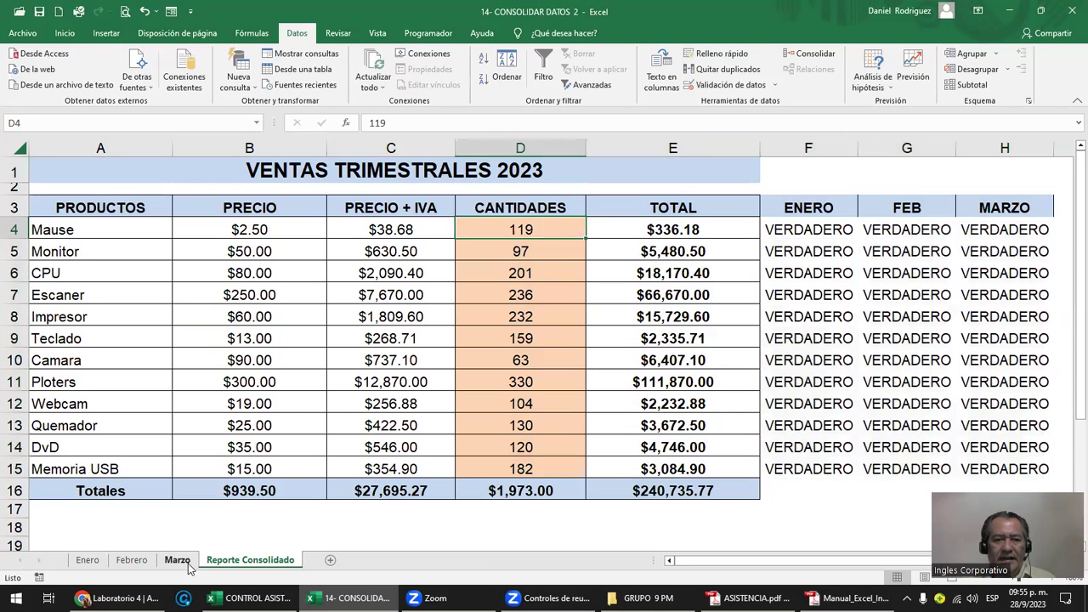
- Change Mause's quantity on the Marzo sheet to 52, then return to Reporte Consolidado
{"action": "left_click", "coordinate": [187, 561]}
{"action": "left_click", "coordinate": [376, 223]}
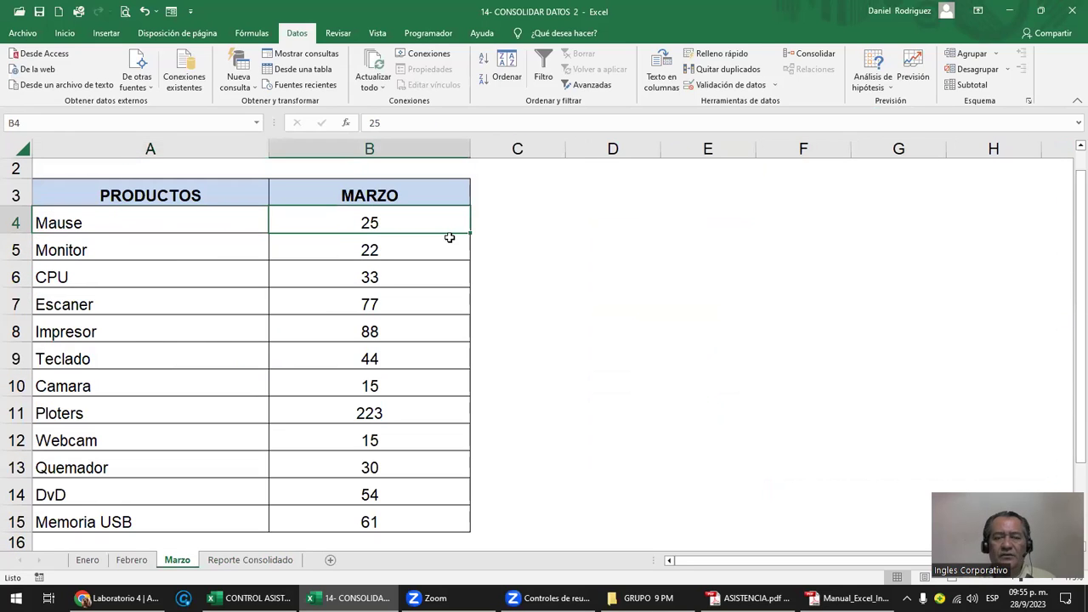
{"action": "type", "text": "52"}
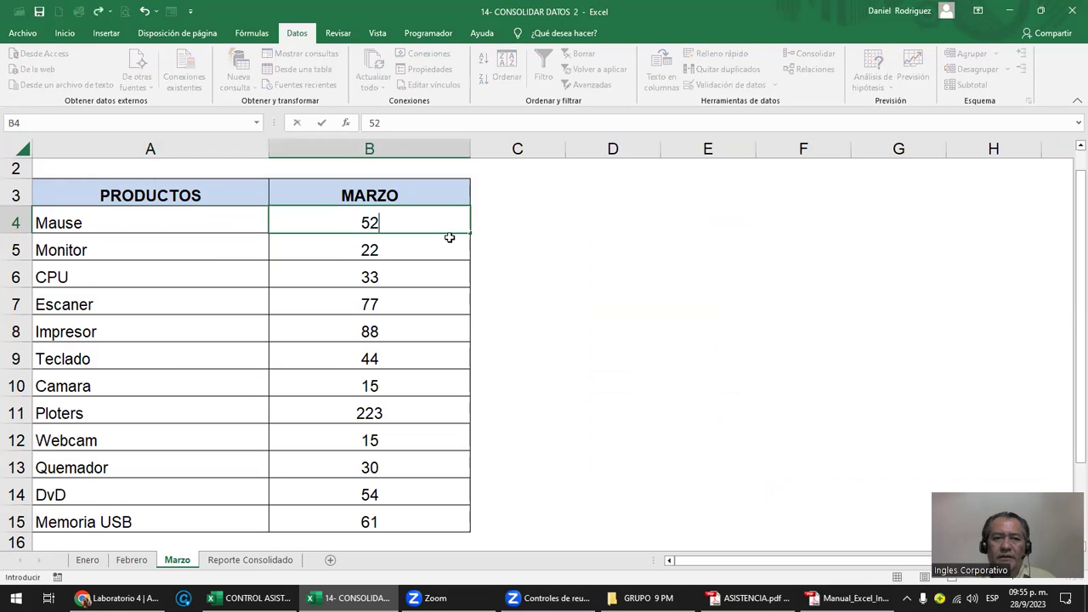
{"action": "key", "text": "Return"}
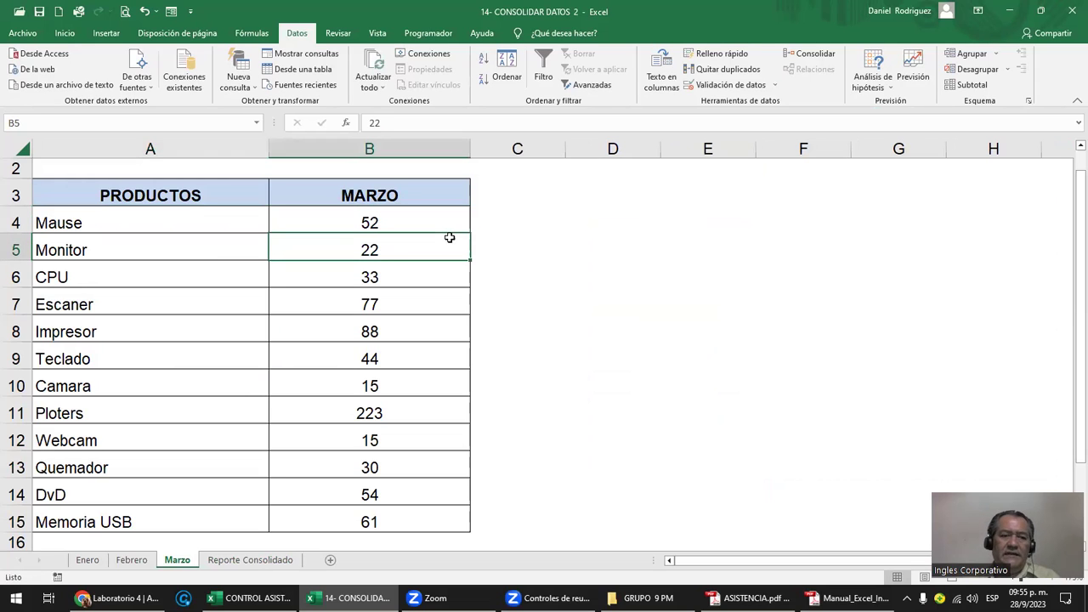
{"action": "left_click", "coordinate": [399, 224]}
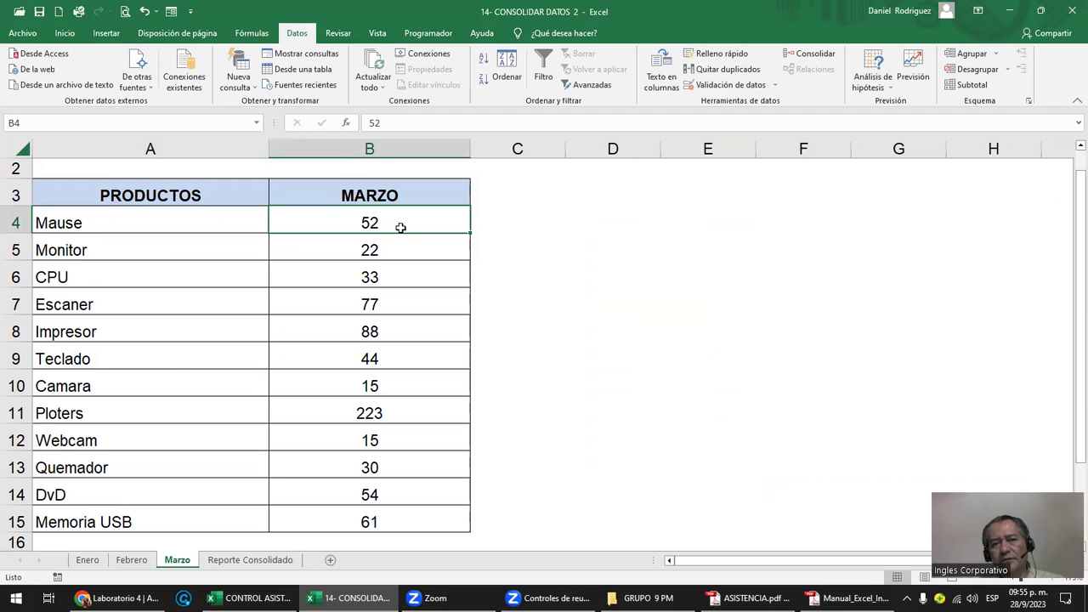
{"action": "left_click", "coordinate": [248, 560]}
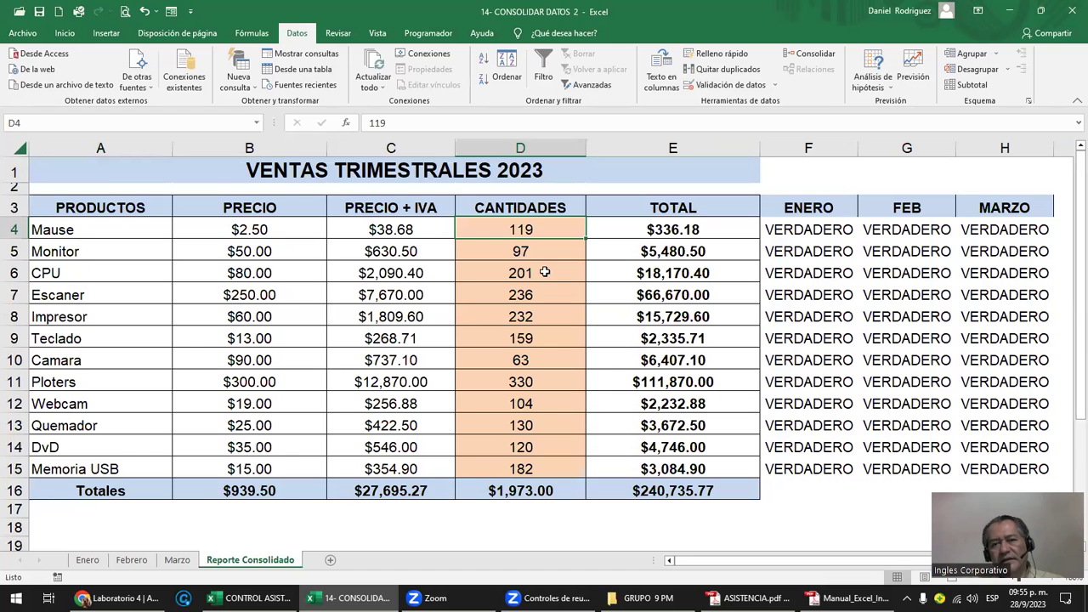
- Rerun Consolidar with Suma into D4, raising Mause to 146 and the D16 total to 2,000
{"action": "double_click", "coordinate": [522, 229]}
{"action": "left_click", "coordinate": [519, 252]}
{"action": "left_click", "coordinate": [519, 229]}
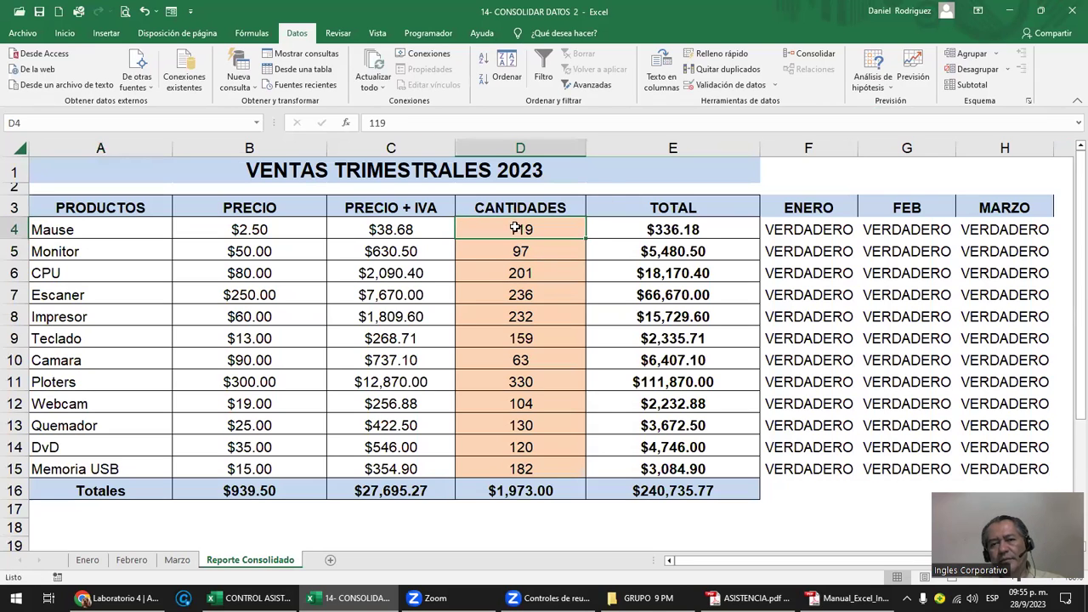
{"action": "left_click", "coordinate": [809, 56]}
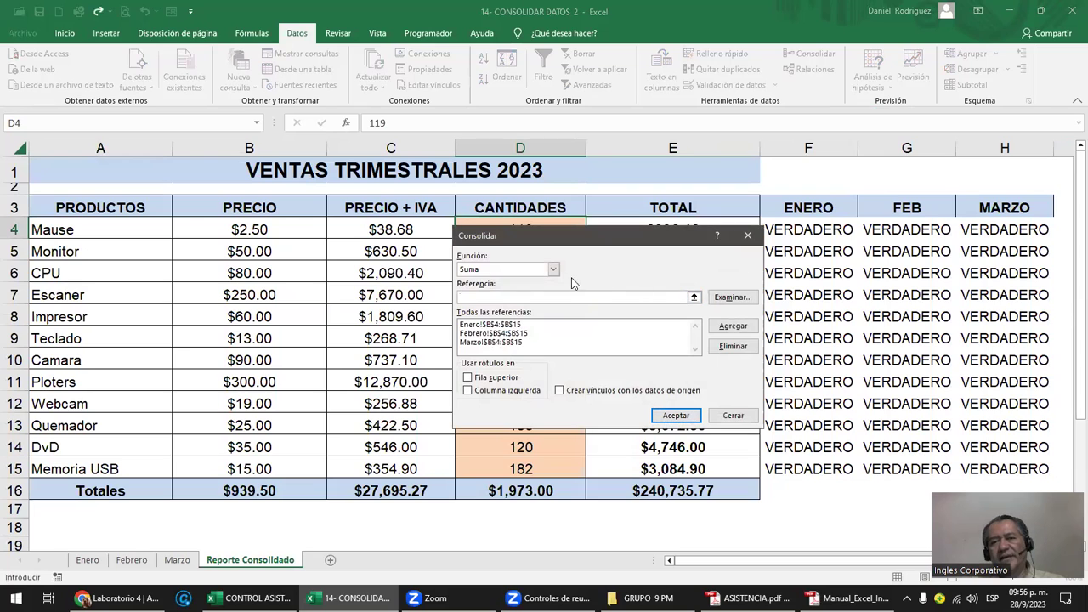
{"action": "left_click", "coordinate": [676, 414]}
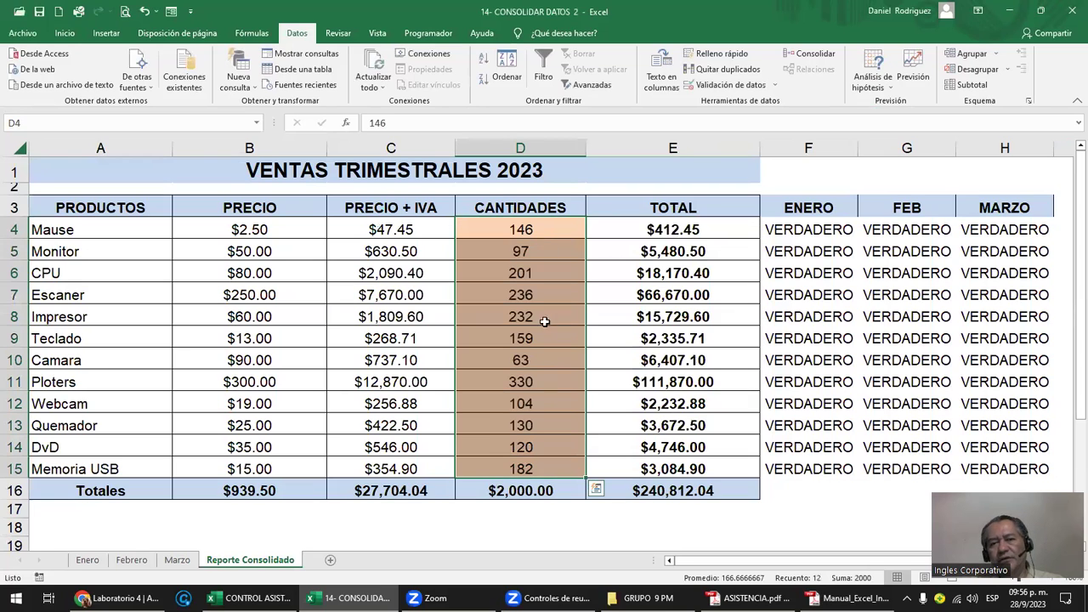
{"action": "key", "text": "ctrl+Down"}
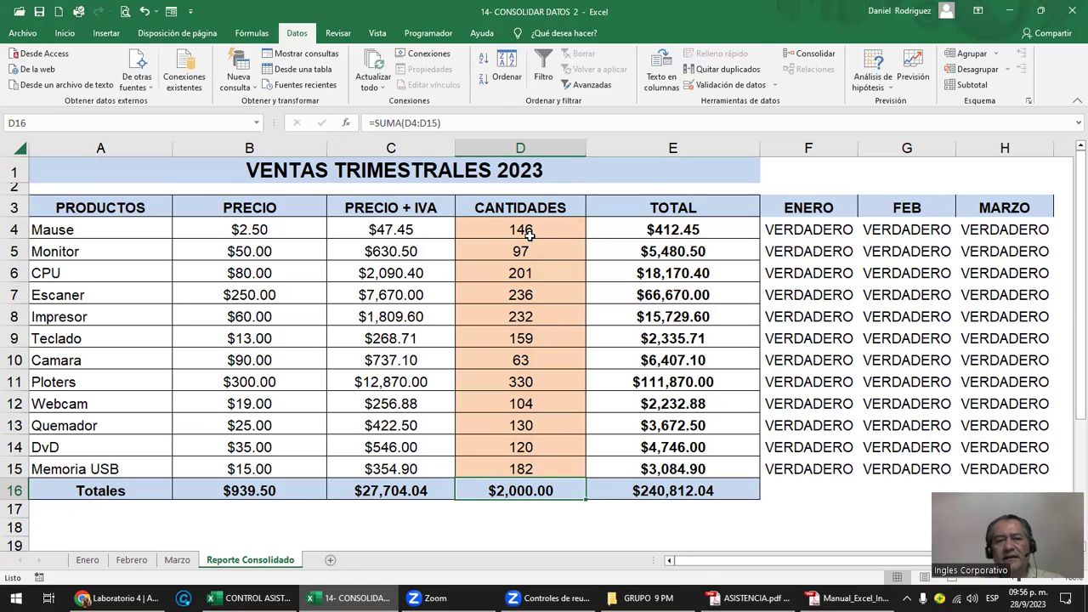
{"action": "left_click", "coordinate": [89, 236]}
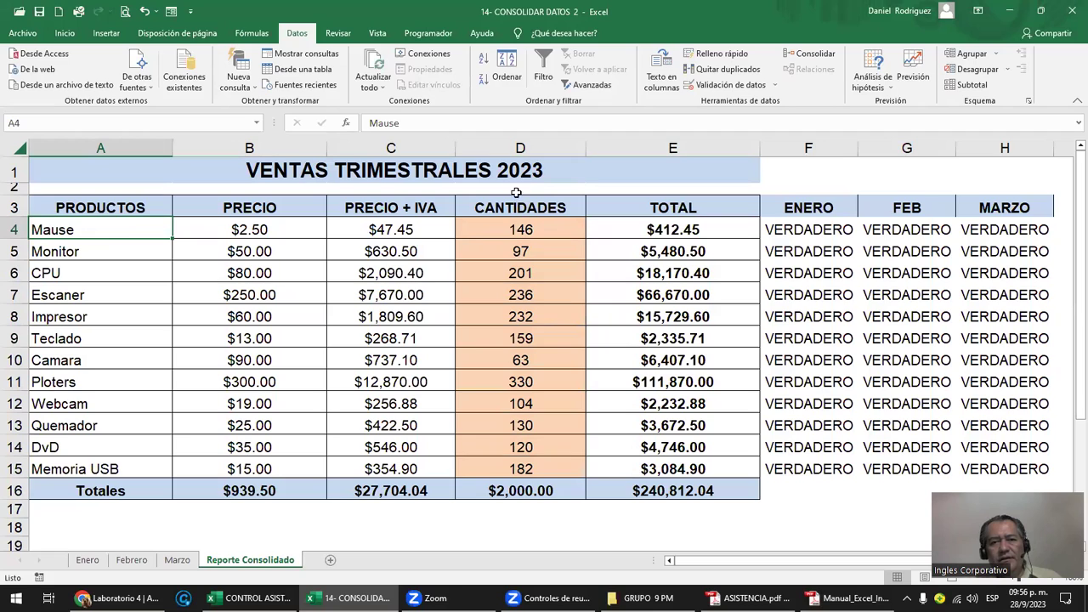
- Review the PRECIO column and product rows of the Reporte Consolidado table
{"action": "left_click", "coordinate": [230, 148]}
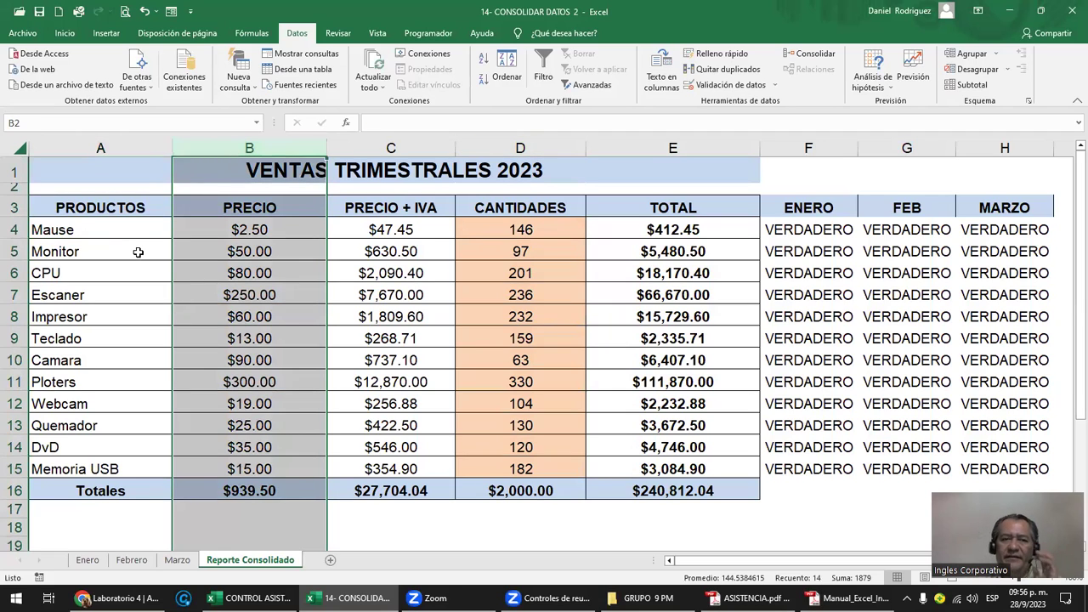
{"action": "left_click", "coordinate": [75, 233]}
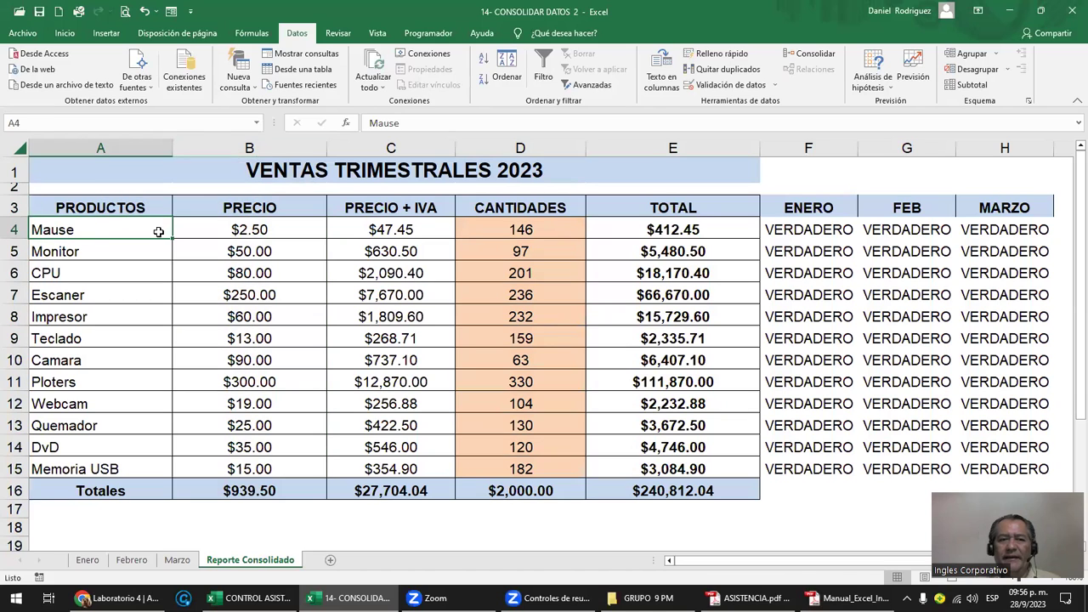
{"action": "left_click_drag", "start_coordinate": [158, 232], "coordinate": [319, 232]}
{"action": "left_click", "coordinate": [135, 359]}
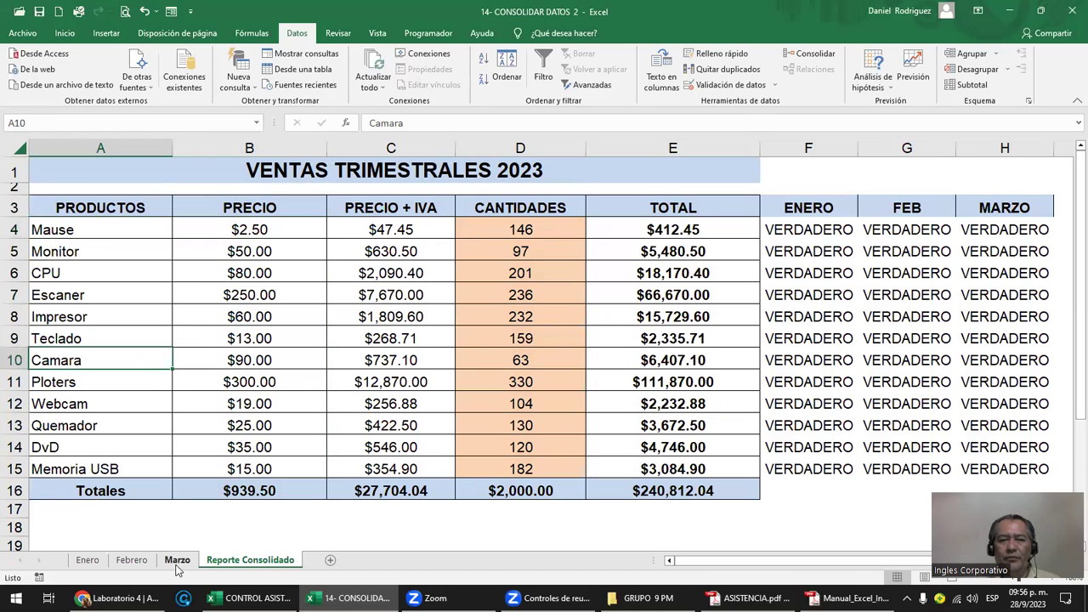
- Compare the Marzo quantities with Mause's consolidated 146, then switch to the Excel Intermedio manual PDF
{"action": "left_click", "coordinate": [178, 560]}
{"action": "left_click_drag", "start_coordinate": [102, 223], "coordinate": [369, 520]}
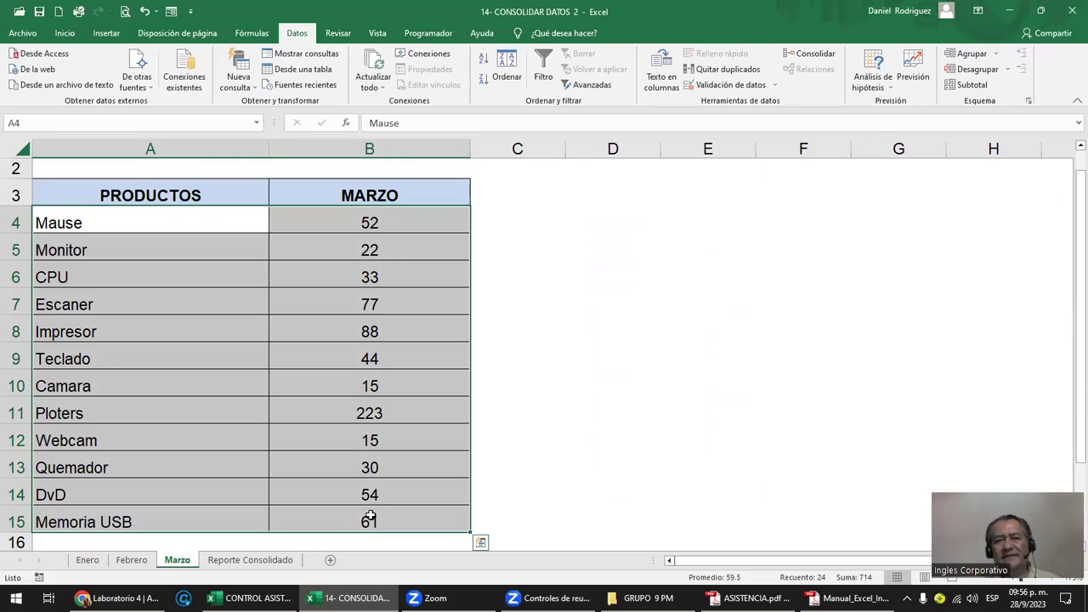
{"action": "left_click", "coordinate": [562, 318]}
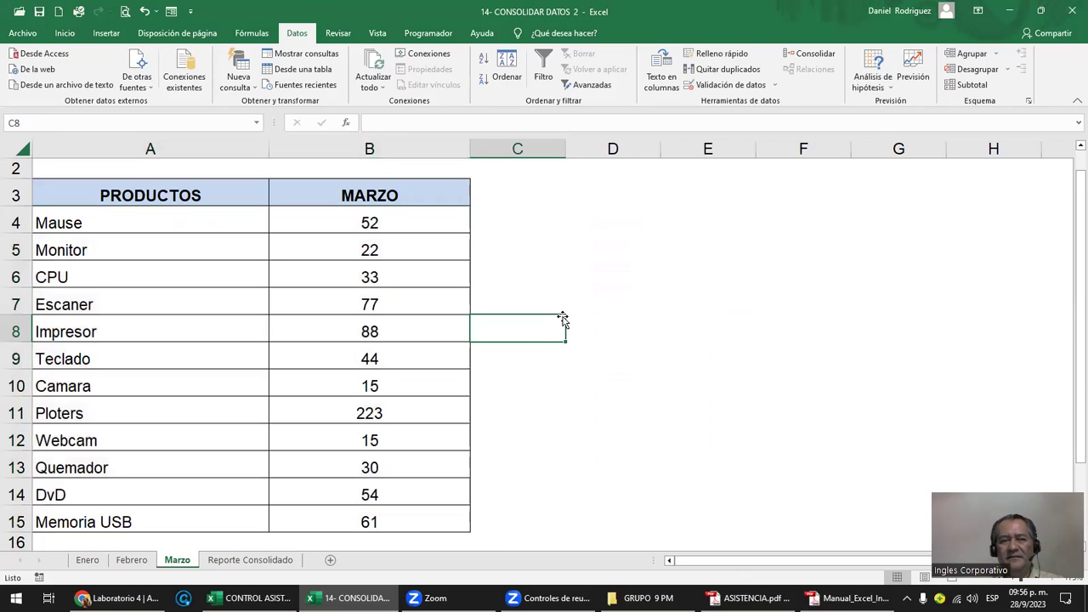
{"action": "left_click", "coordinate": [253, 564]}
{"action": "left_click", "coordinate": [529, 227]}
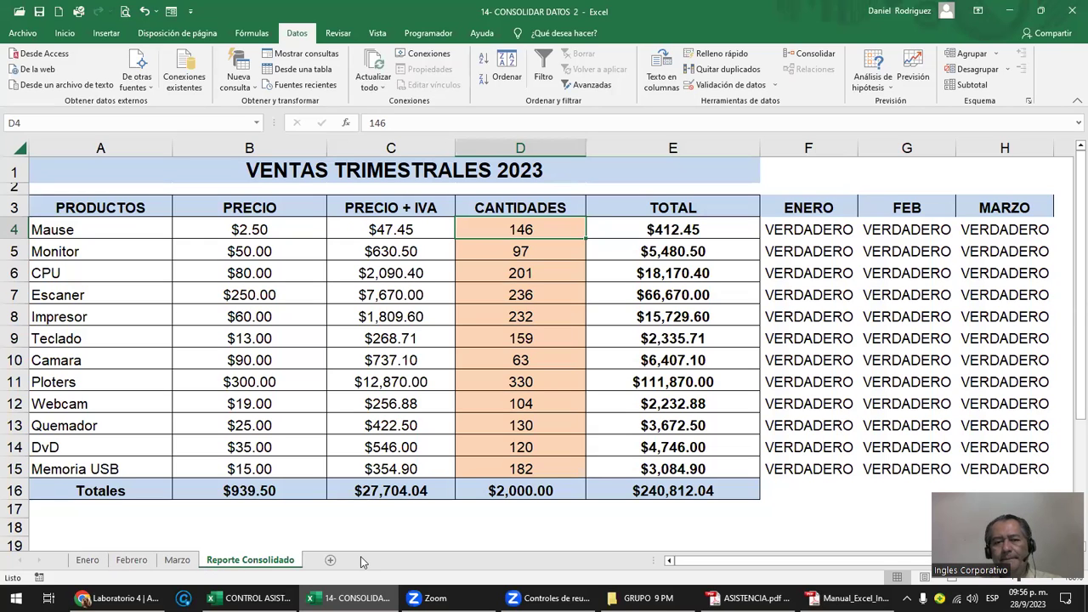
{"action": "left_click", "coordinate": [394, 510]}
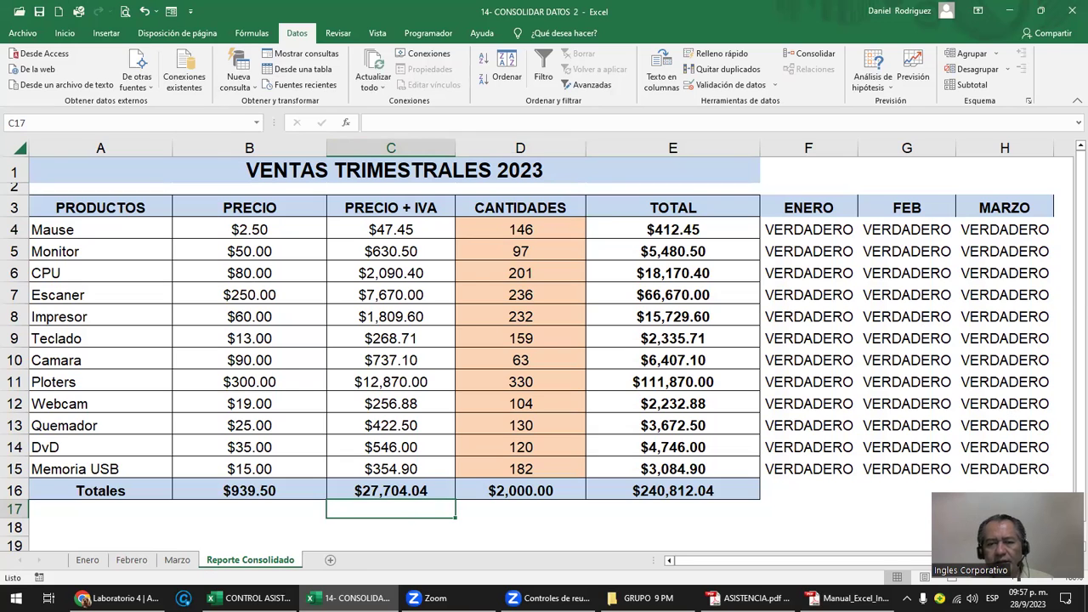
{"action": "key", "text": "alt+Tab"}
{"action": "key", "text": "alt+Tab"}
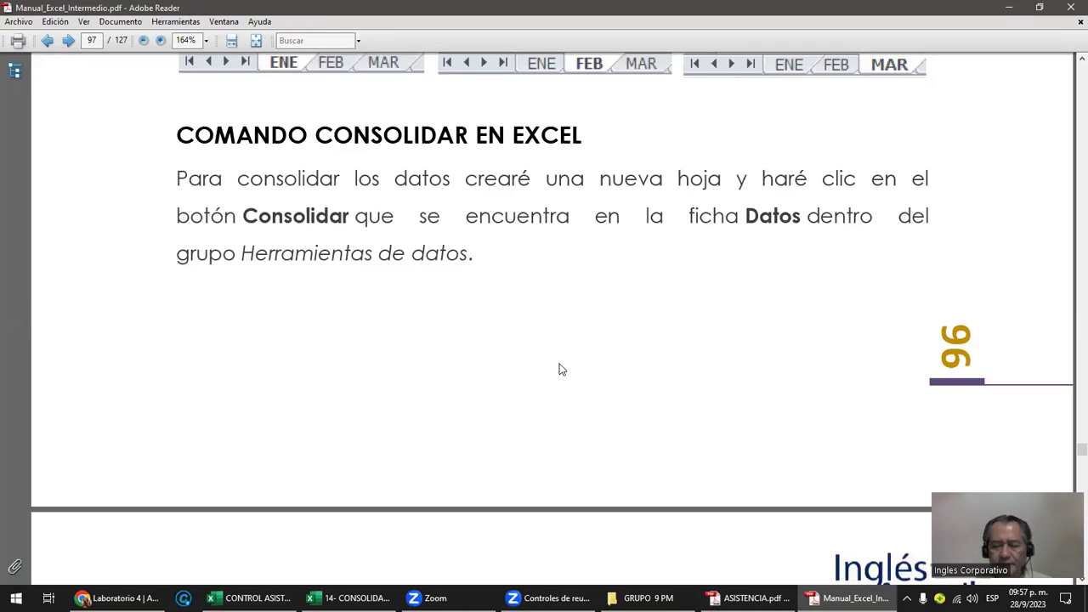
- Scroll from page 1 to the Contenido listing Consolidar datos on page 96, then close the manual
{"action": "key", "text": "Home"}
{"action": "scroll", "coordinate": [595, 374], "scroll_direction": "down", "scroll_amount": 2}
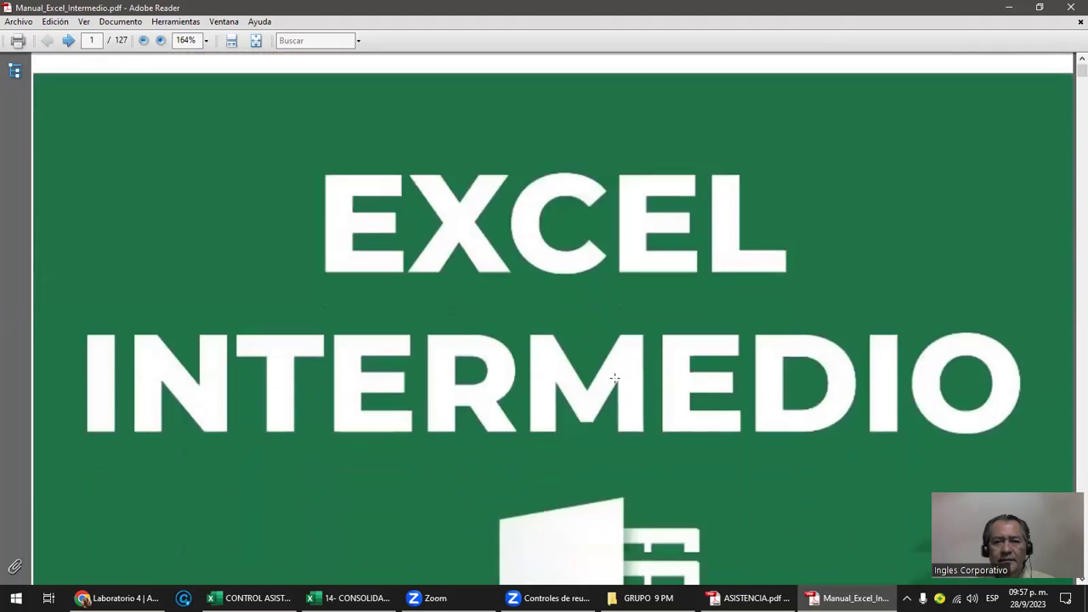
{"action": "scroll", "coordinate": [619, 387], "scroll_direction": "down", "scroll_amount": 2}
{"action": "scroll", "coordinate": [619, 387], "scroll_direction": "down", "scroll_amount": 3}
{"action": "scroll", "coordinate": [619, 387], "scroll_direction": "down", "scroll_amount": 3}
{"action": "scroll", "coordinate": [619, 387], "scroll_direction": "down", "scroll_amount": 3}
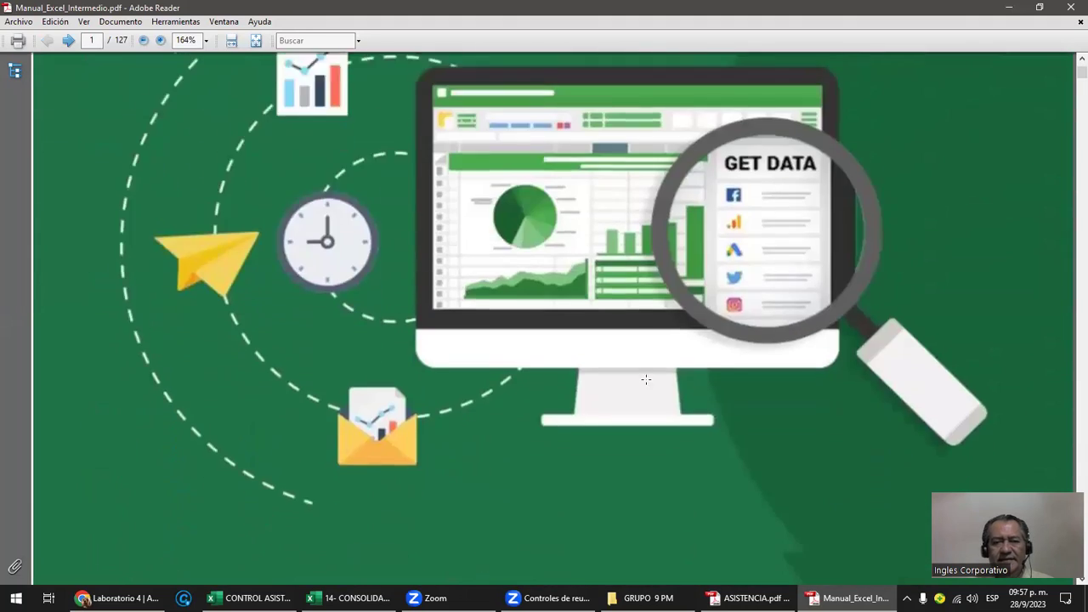
{"action": "scroll", "coordinate": [647, 387], "scroll_direction": "down", "scroll_amount": 5}
{"action": "scroll", "coordinate": [648, 387], "scroll_direction": "down", "scroll_amount": 5}
{"action": "scroll", "coordinate": [648, 386], "scroll_direction": "down", "scroll_amount": 5}
{"action": "scroll", "coordinate": [650, 387], "scroll_direction": "down", "scroll_amount": 3}
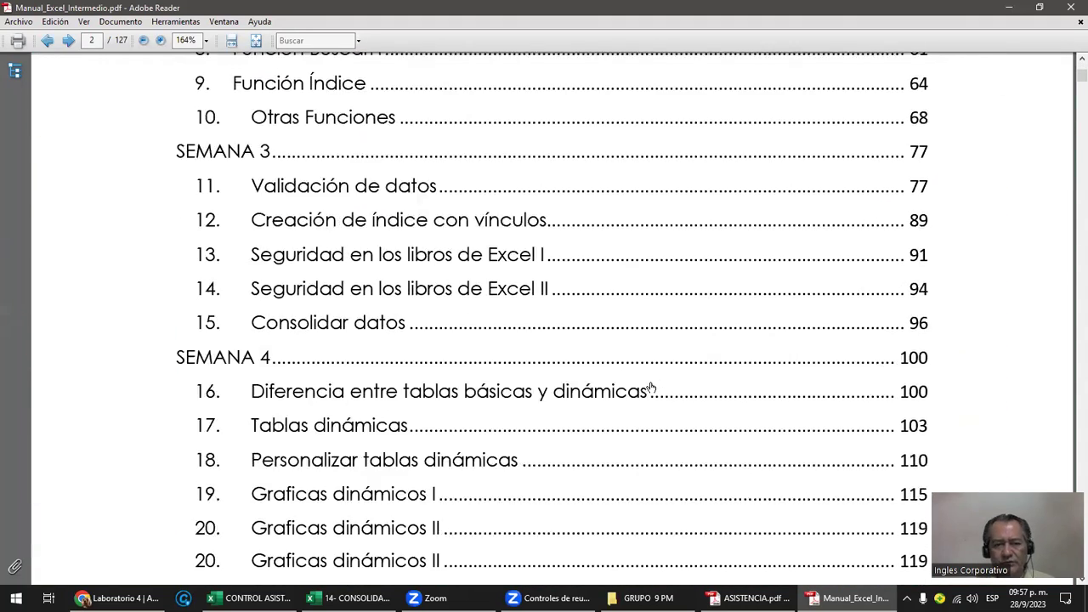
{"action": "scroll", "coordinate": [651, 389], "scroll_direction": "down", "scroll_amount": 6}
{"action": "scroll", "coordinate": [650, 389], "scroll_direction": "up", "scroll_amount": 5}
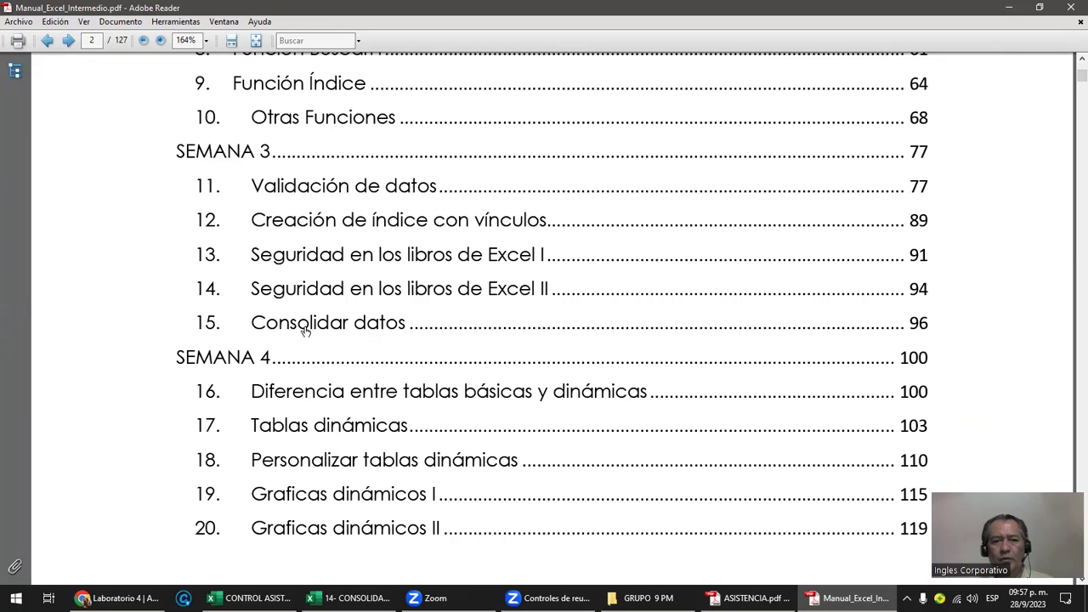
{"action": "scroll", "coordinate": [305, 331], "scroll_direction": "down", "scroll_amount": 1}
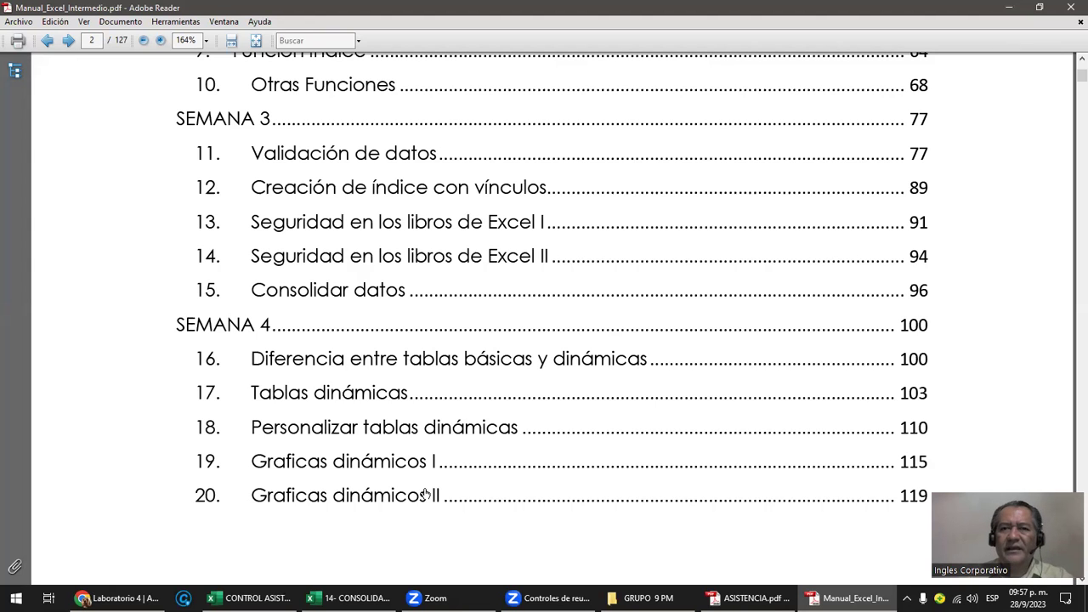
{"action": "left_click", "coordinate": [1070, 7]}
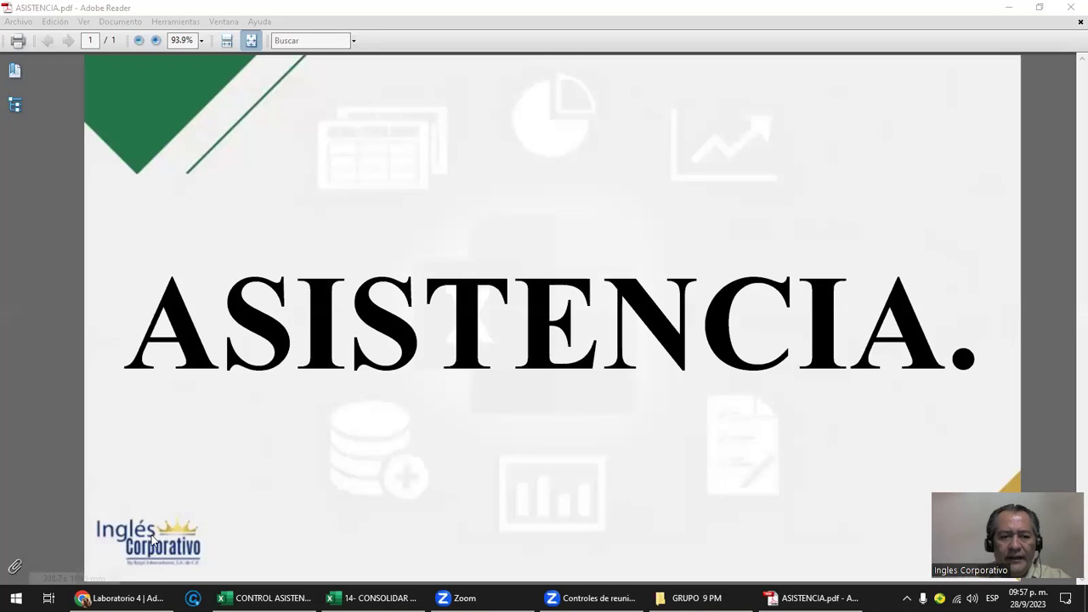
- In the course page, go back to 3.5 Objetivo de la lección and read it
{"action": "left_click", "coordinate": [119, 598]}
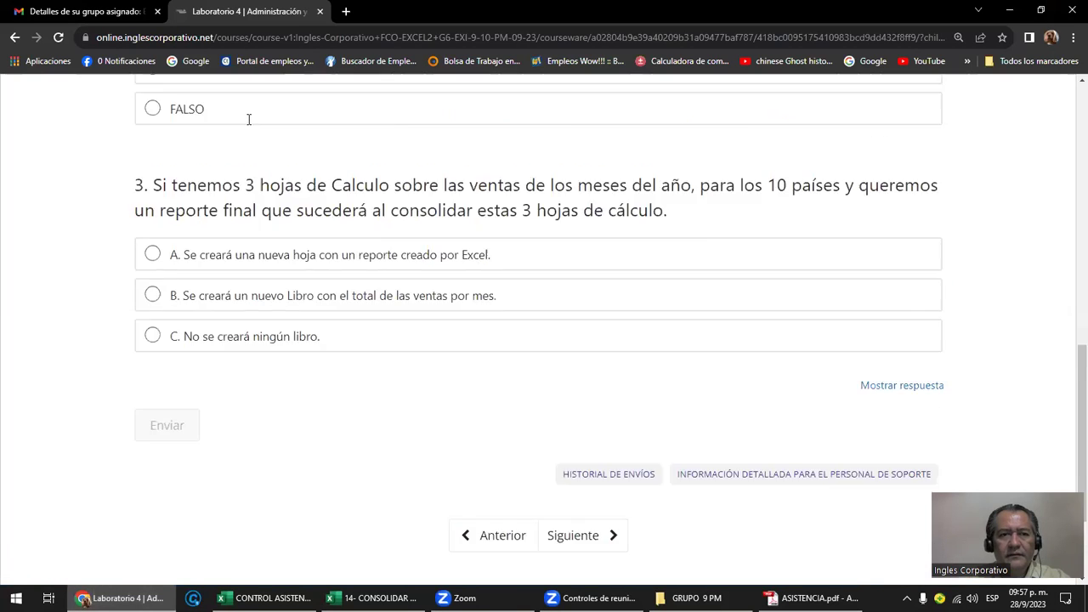
{"action": "scroll", "coordinate": [249, 119], "scroll_direction": "up", "scroll_amount": 10}
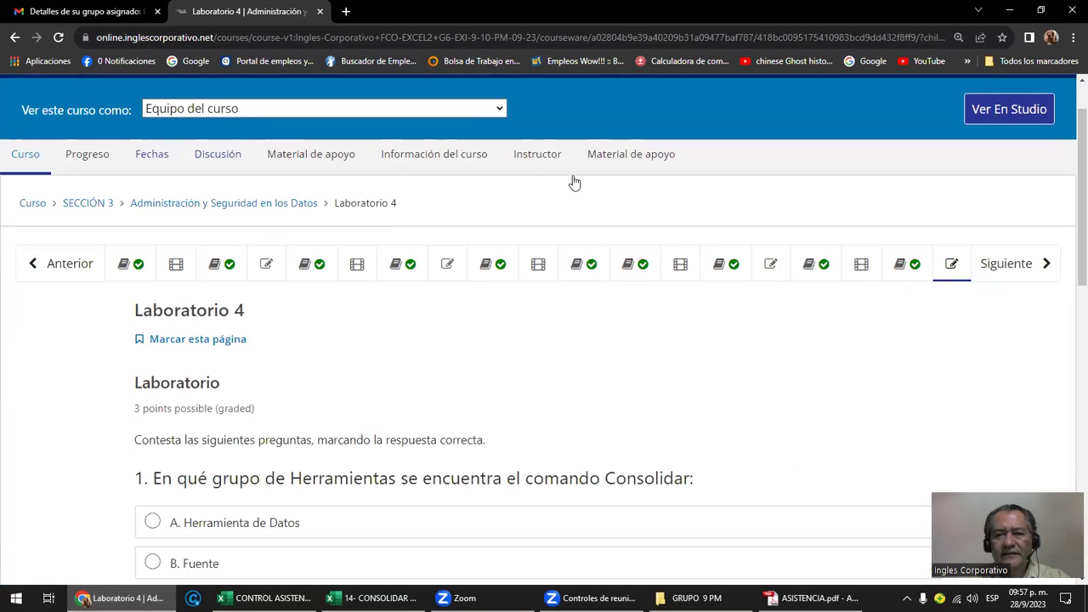
{"action": "left_click", "coordinate": [67, 270]}
{"action": "left_click", "coordinate": [68, 272]}
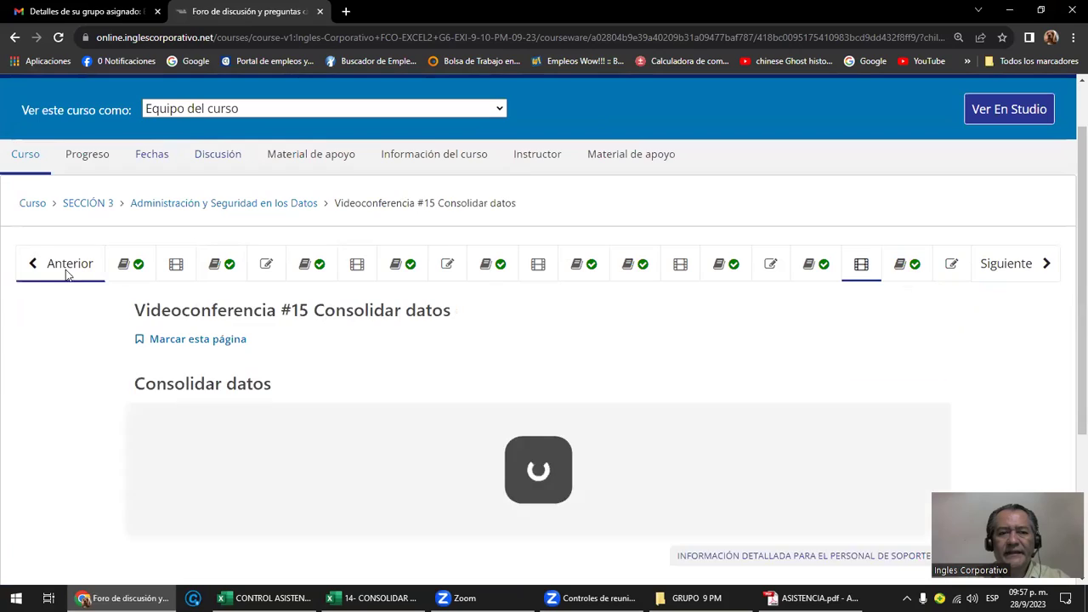
{"action": "left_click", "coordinate": [68, 272]}
{"action": "scroll", "coordinate": [357, 350], "scroll_direction": "down", "scroll_amount": 1}
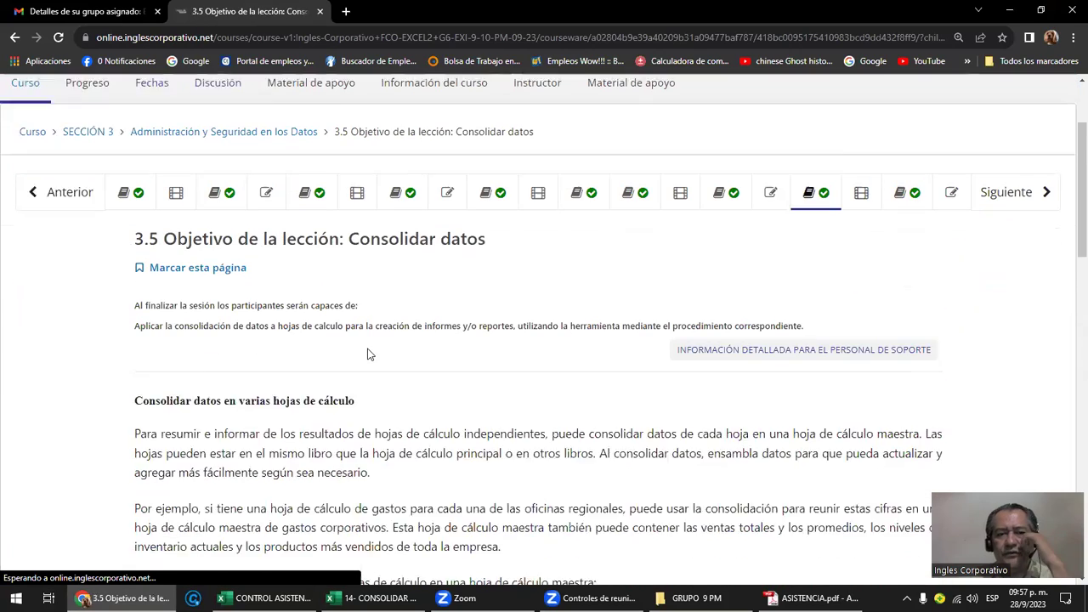
{"action": "scroll", "coordinate": [370, 354], "scroll_direction": "down", "scroll_amount": 2}
{"action": "scroll", "coordinate": [370, 353], "scroll_direction": "down", "scroll_amount": 1}
{"action": "scroll", "coordinate": [369, 350], "scroll_direction": "down", "scroll_amount": 4}
{"action": "scroll", "coordinate": [369, 347], "scroll_direction": "down", "scroll_amount": 1}
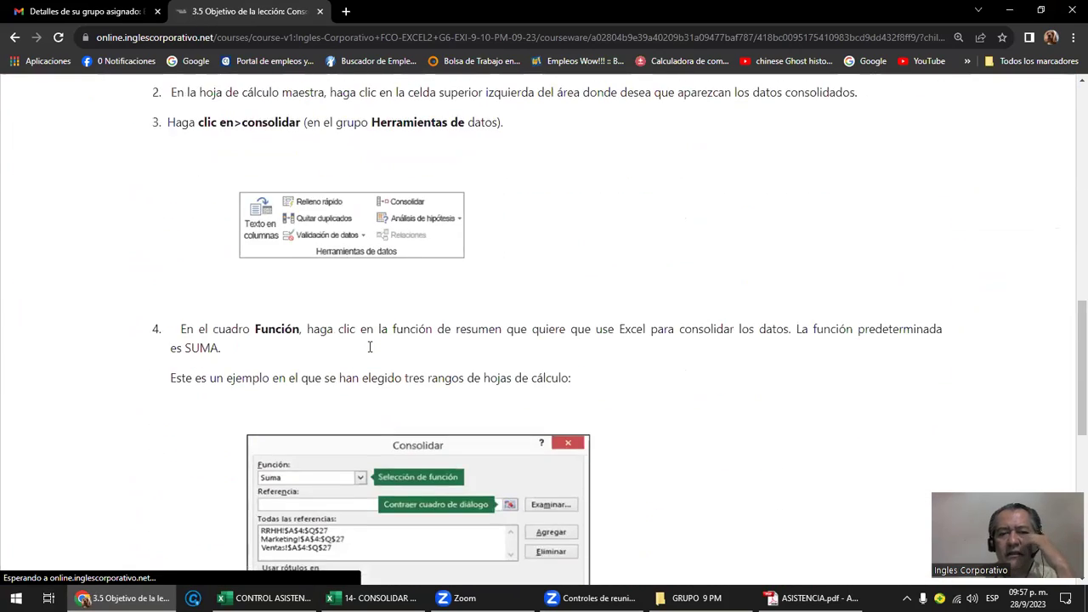
{"action": "scroll", "coordinate": [369, 344], "scroll_direction": "down", "scroll_amount": 2}
{"action": "scroll", "coordinate": [369, 344], "scroll_direction": "up", "scroll_amount": 3}
{"action": "scroll", "coordinate": [607, 309], "scroll_direction": "up", "scroll_amount": 5}
{"action": "scroll", "coordinate": [608, 309], "scroll_direction": "up", "scroll_amount": 1}
{"action": "scroll", "coordinate": [807, 170], "scroll_direction": "up", "scroll_amount": 2}
- Advance through Videoconferencia #15 and the class #15 forum to the Laboratorio 4 quiz
{"action": "left_click", "coordinate": [1011, 195]}
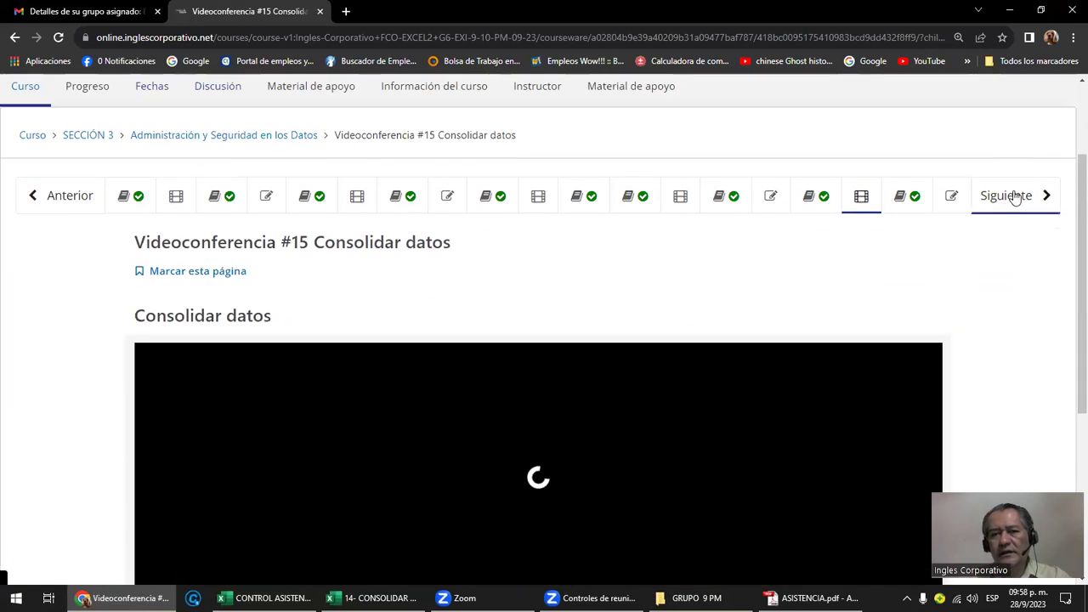
{"action": "scroll", "coordinate": [549, 425], "scroll_direction": "down", "scroll_amount": 1}
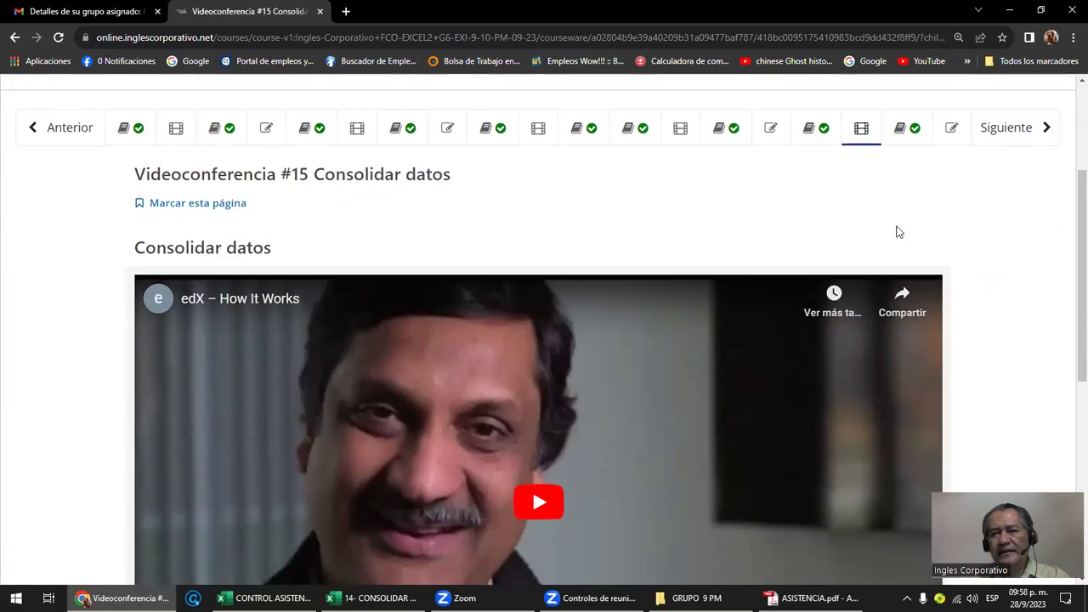
{"action": "left_click", "coordinate": [1011, 127]}
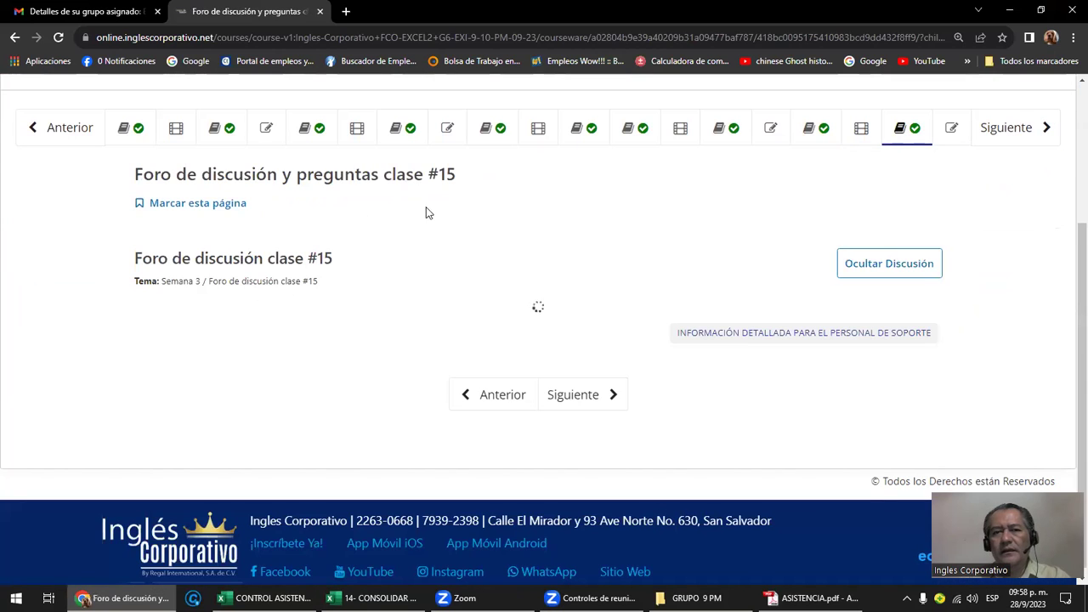
{"action": "left_click", "coordinate": [1016, 133]}
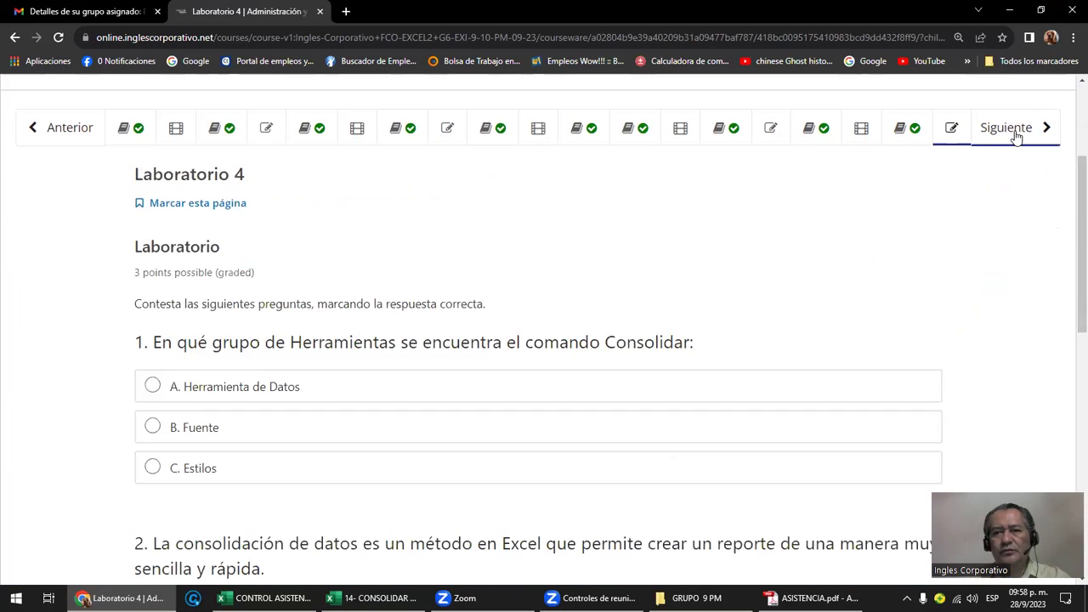
{"action": "scroll", "coordinate": [600, 258], "scroll_direction": "down", "scroll_amount": 1}
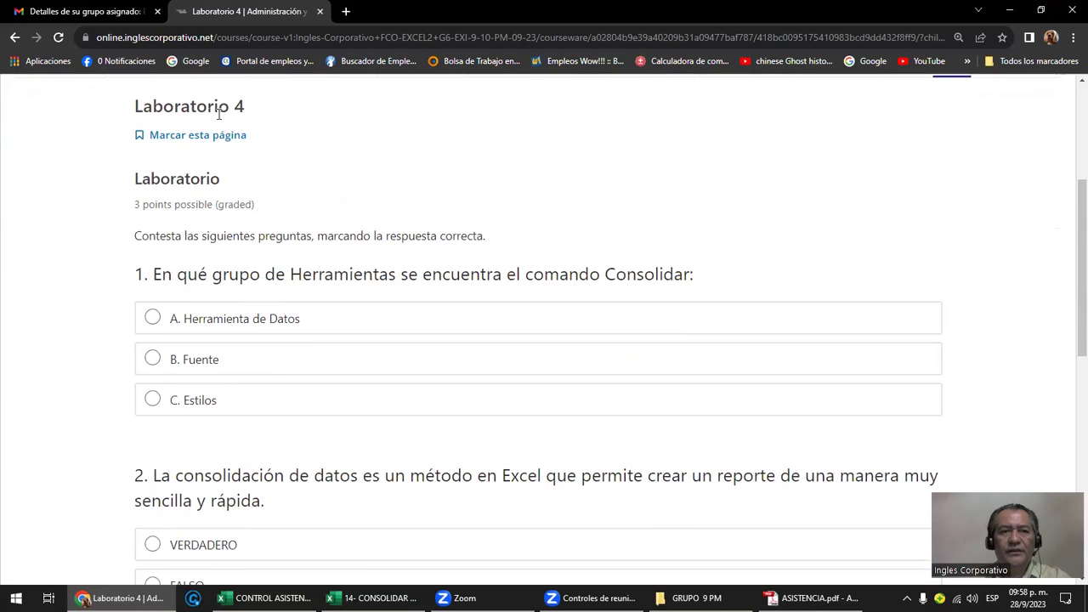
{"action": "scroll", "coordinate": [277, 198], "scroll_direction": "down", "scroll_amount": 1}
{"action": "scroll", "coordinate": [279, 202], "scroll_direction": "down", "scroll_amount": 1}
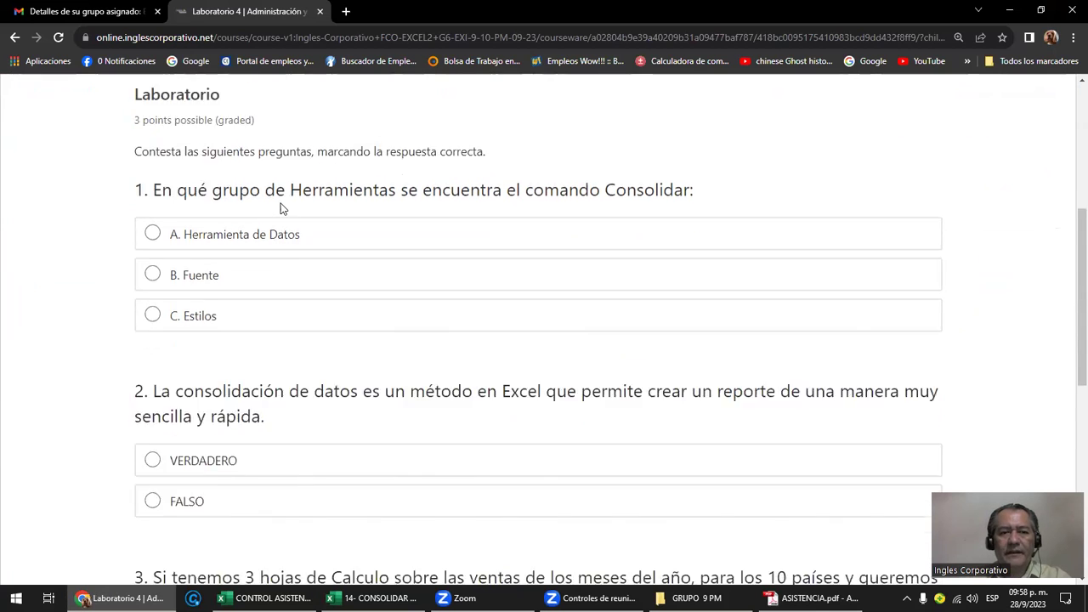
{"action": "scroll", "coordinate": [280, 205], "scroll_direction": "down", "scroll_amount": 1}
{"action": "scroll", "coordinate": [283, 210], "scroll_direction": "down", "scroll_amount": 1}
{"action": "scroll", "coordinate": [282, 210], "scroll_direction": "down", "scroll_amount": 2}
{"action": "scroll", "coordinate": [282, 210], "scroll_direction": "down", "scroll_amount": 1}
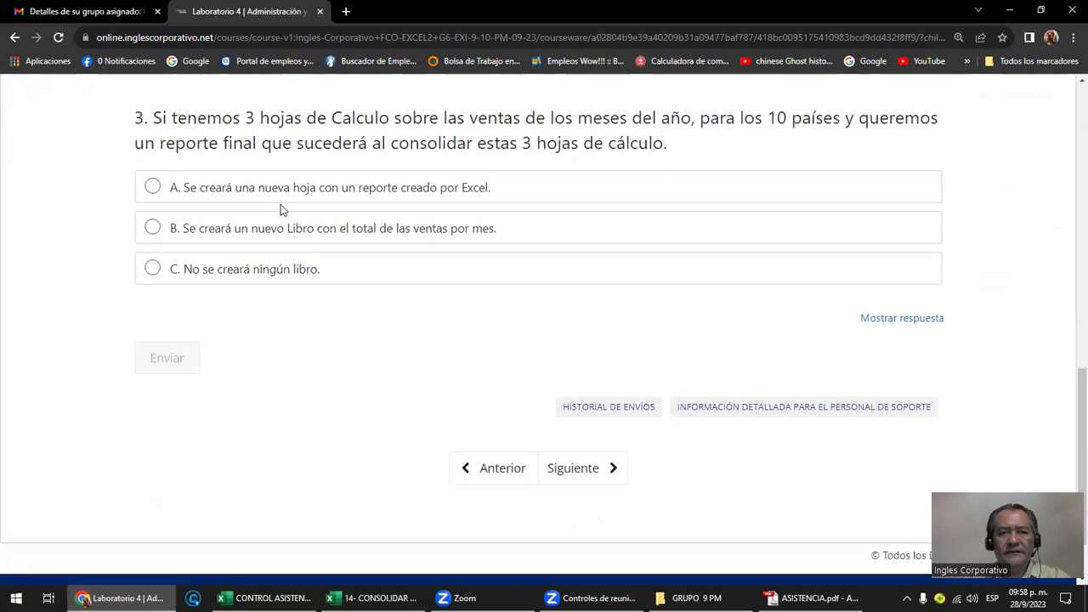
{"action": "scroll", "coordinate": [282, 209], "scroll_direction": "up", "scroll_amount": 5}
{"action": "scroll", "coordinate": [282, 210], "scroll_direction": "up", "scroll_amount": 3}
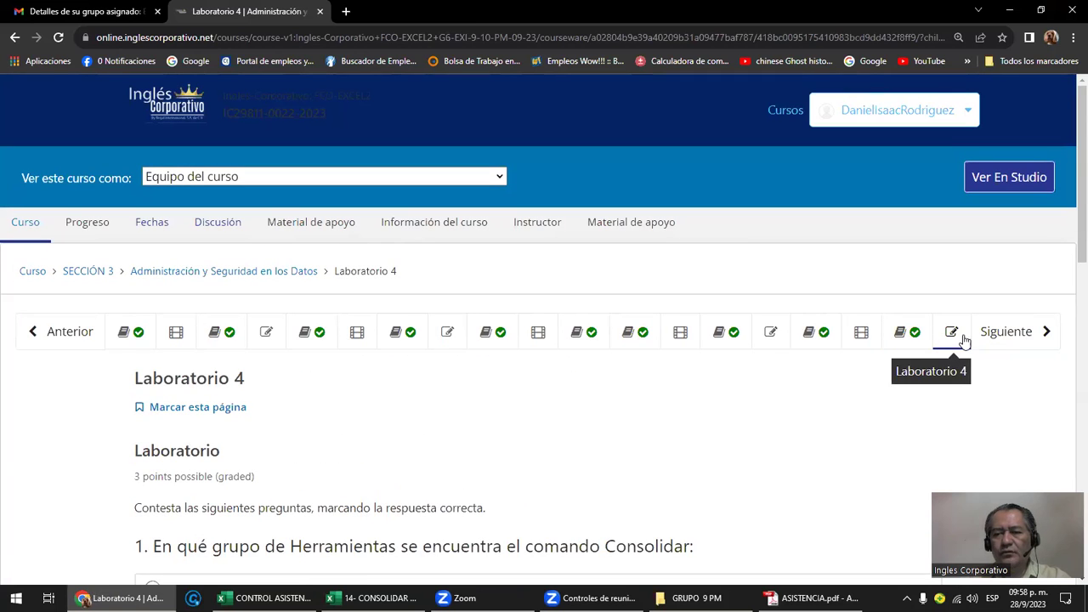
- Peek at lesson 4.1, then return to Laboratorio 4
{"action": "left_click", "coordinate": [994, 336]}
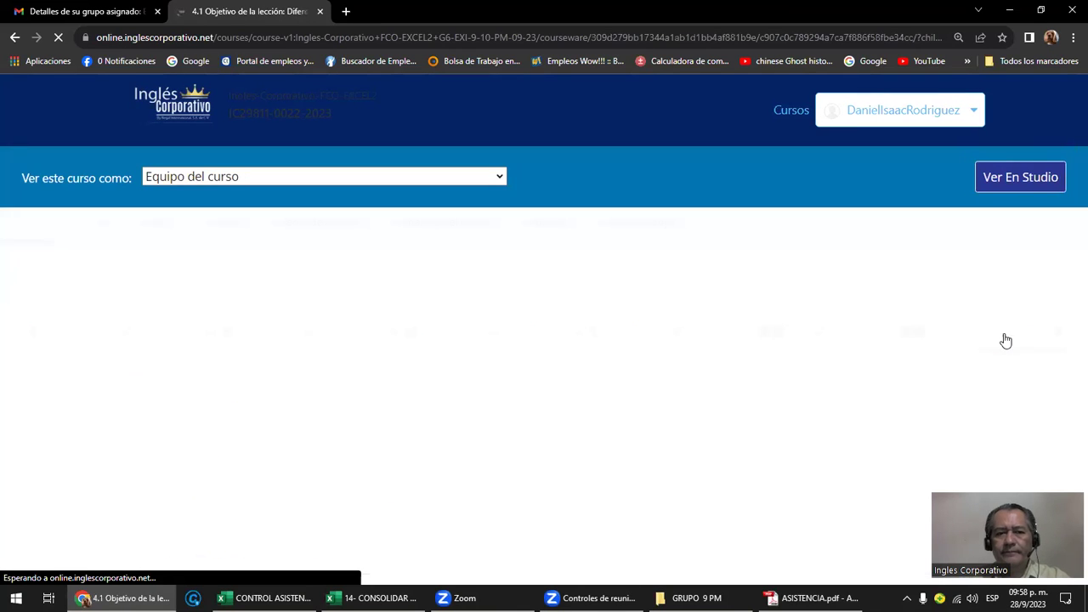
{"action": "scroll", "coordinate": [990, 347], "scroll_direction": "down", "scroll_amount": 1}
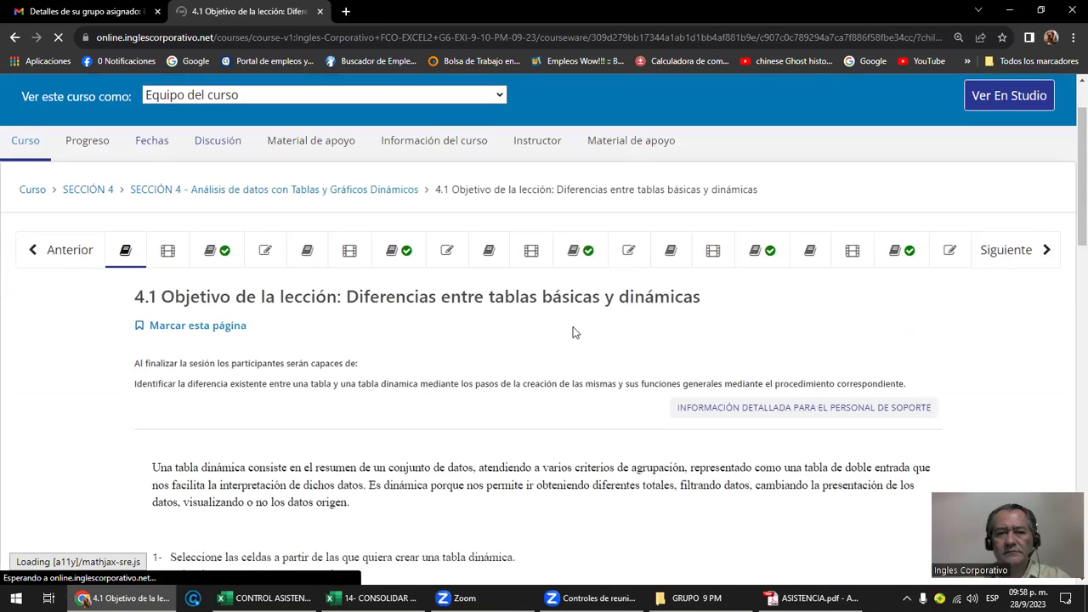
{"action": "left_click", "coordinate": [60, 252]}
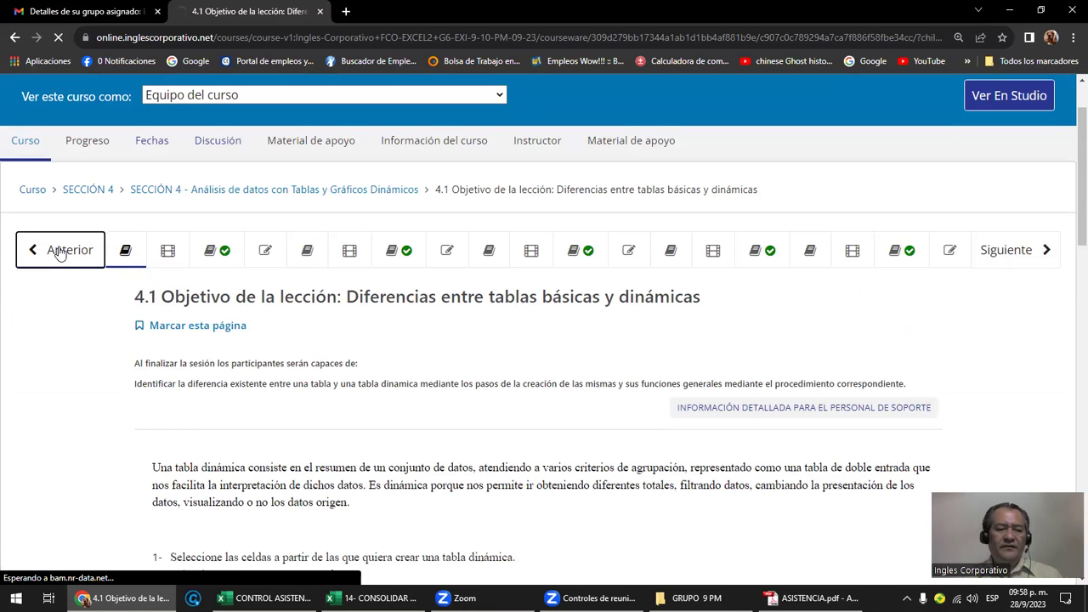